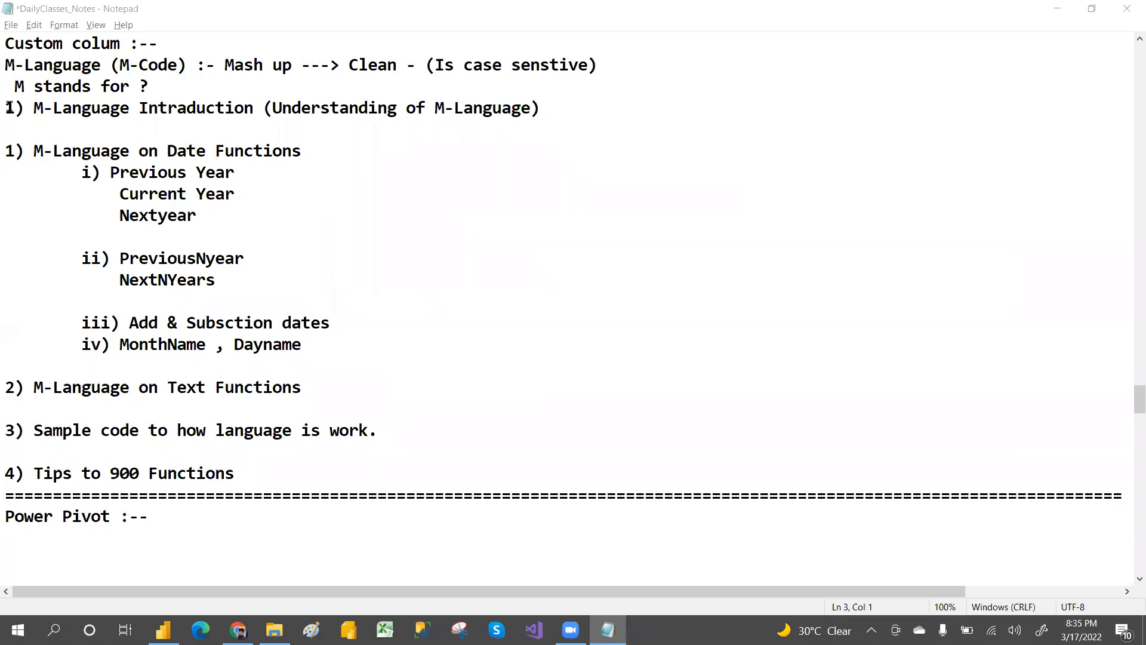
# Step: Review the M-Language topics listed in the class notes, from the introduction through the tips on functions
pyautogui.moveTo(9, 107); pyautogui.dragTo(533, 107)
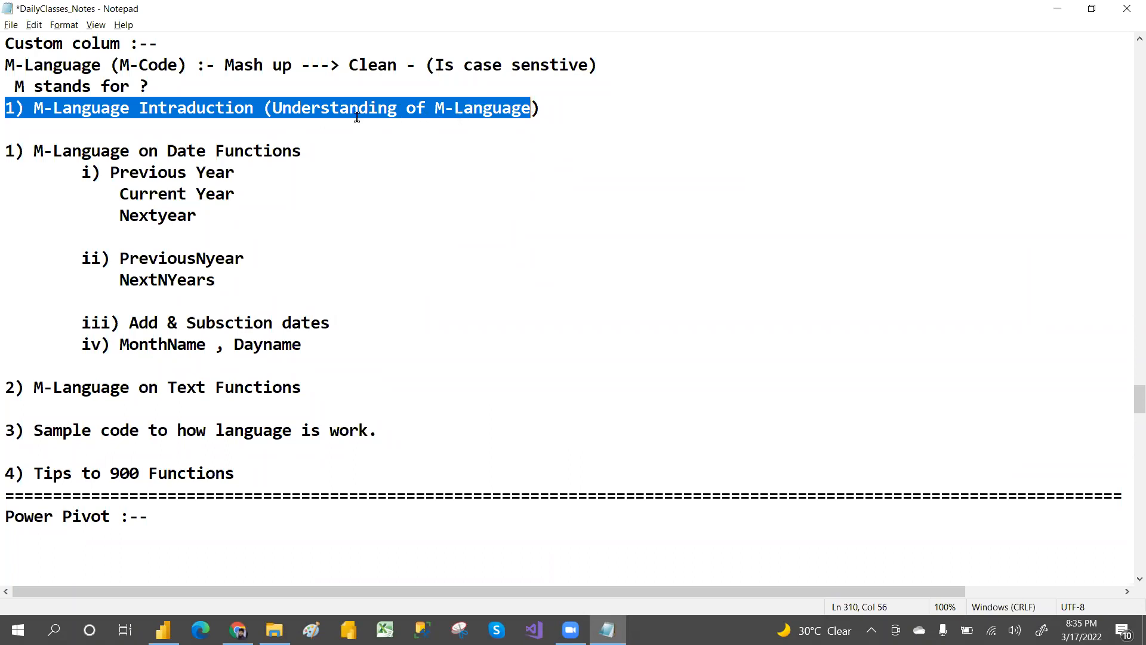
pyautogui.click(359, 109)
pyautogui.moveTo(15, 109); pyautogui.dragTo(547, 101)
pyautogui.click(546, 102)
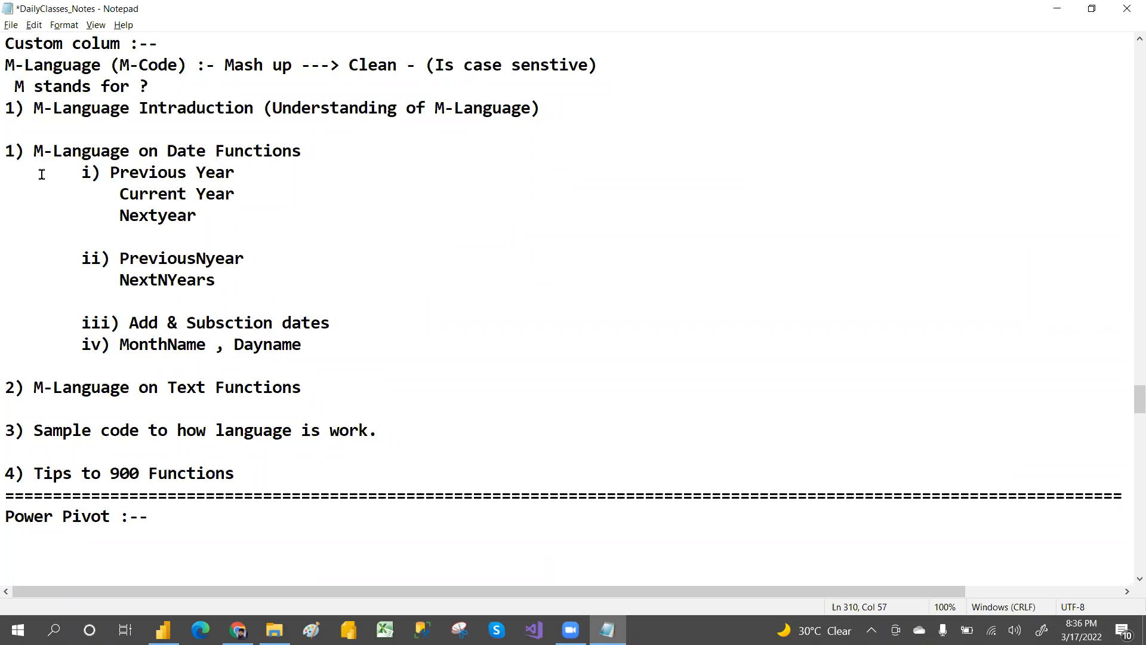
pyautogui.moveTo(10, 149); pyautogui.dragTo(319, 158)
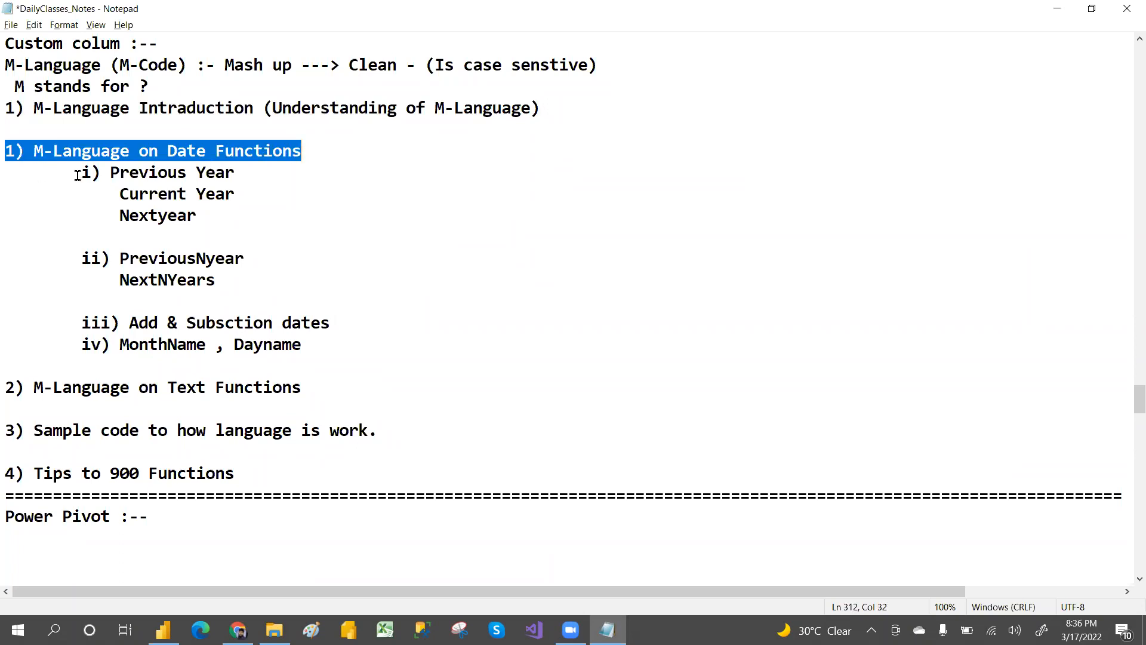
pyautogui.moveTo(80, 174); pyautogui.dragTo(236, 176)
pyautogui.moveTo(122, 192); pyautogui.dragTo(216, 195)
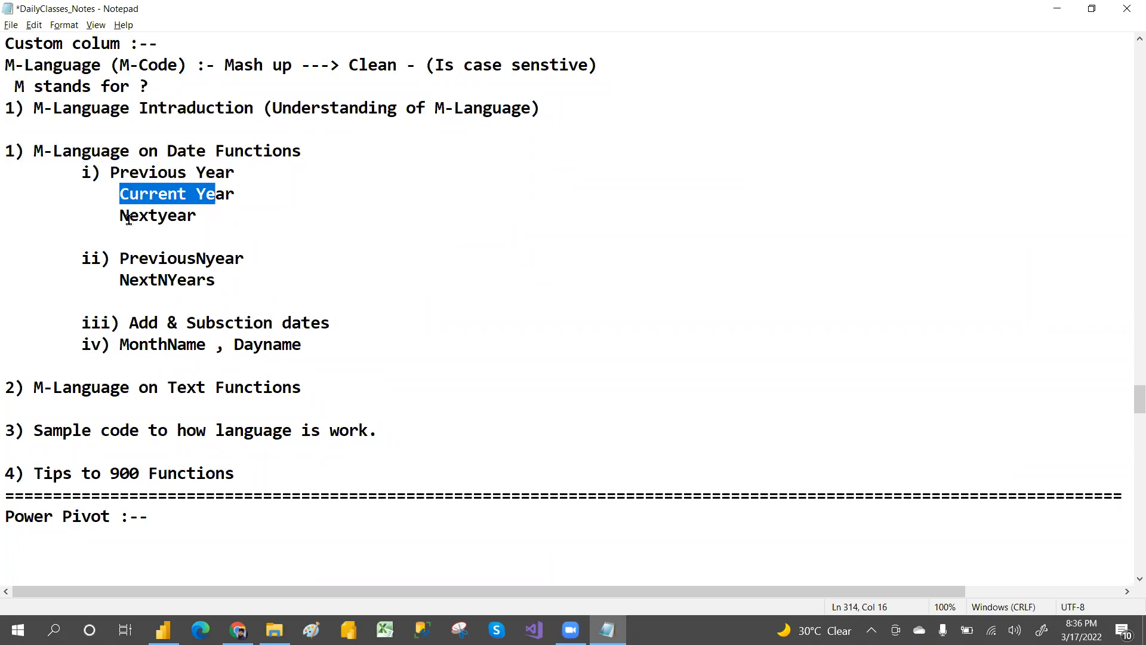
pyautogui.moveTo(129, 216); pyautogui.dragTo(197, 216)
pyautogui.moveTo(81, 259); pyautogui.dragTo(309, 347)
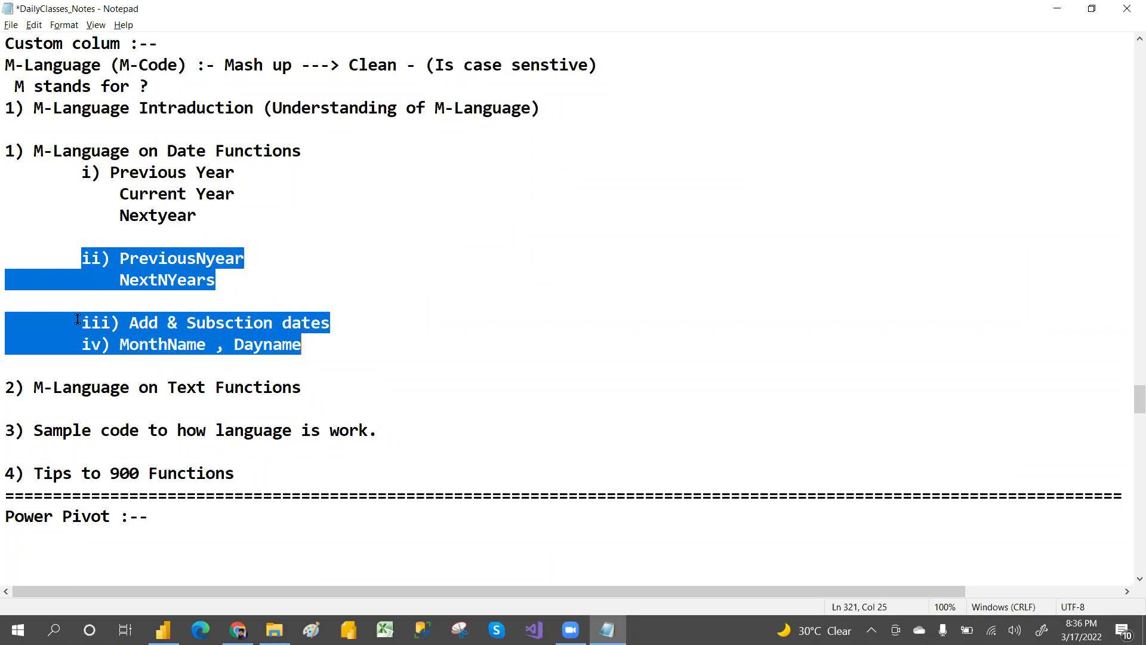
pyautogui.click(77, 321)
pyautogui.moveTo(10, 385); pyautogui.dragTo(310, 388)
pyautogui.click(318, 393)
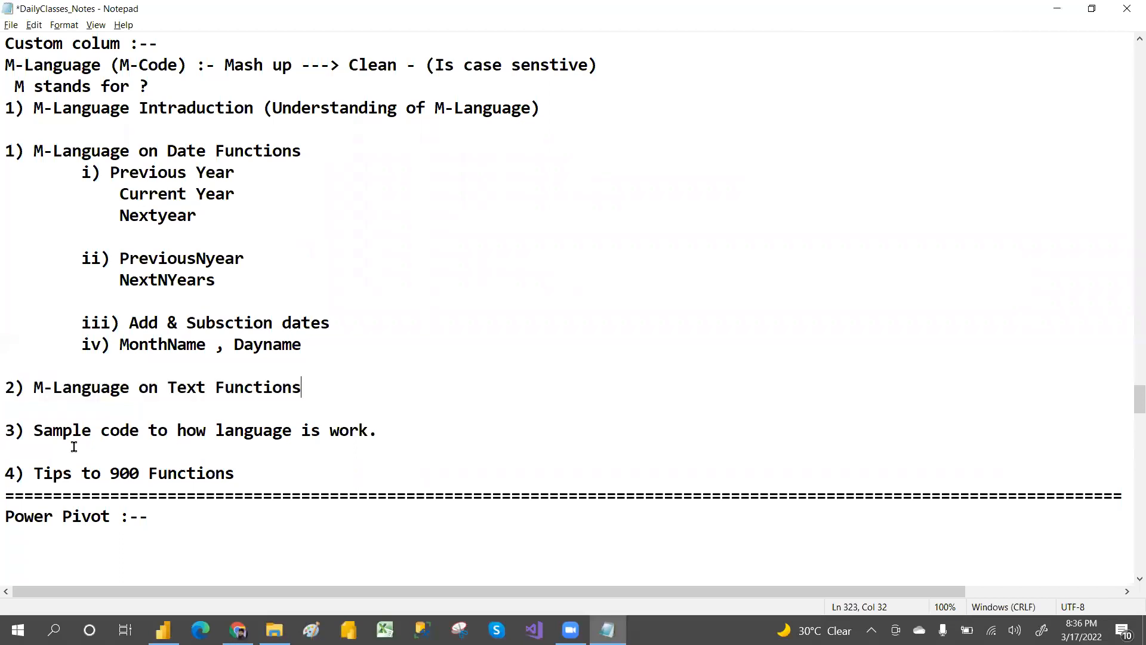
pyautogui.moveTo(9, 430); pyautogui.dragTo(376, 439)
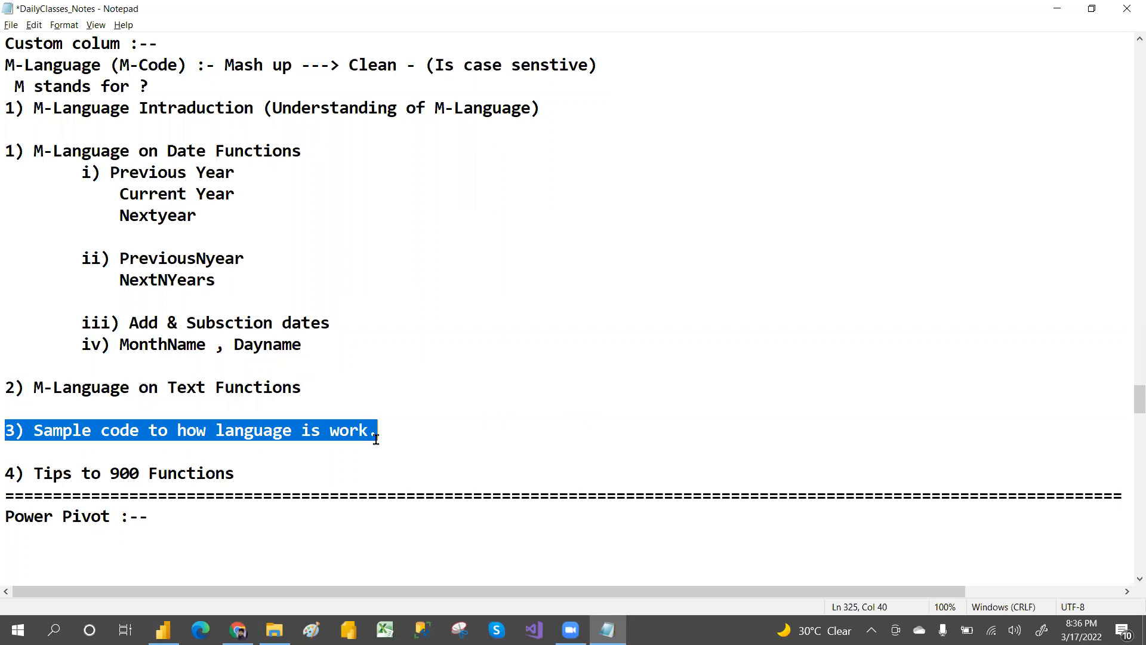
pyautogui.moveTo(7, 473); pyautogui.dragTo(257, 471)
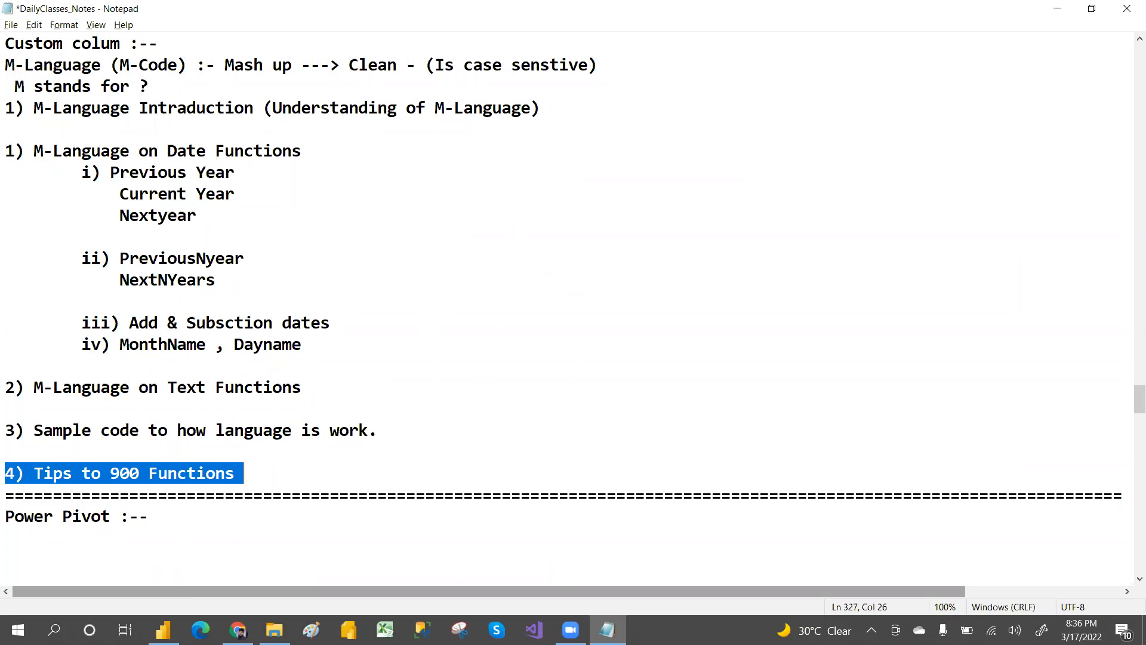
# Step: Switch to Power BI Desktop, get data from the Excel workbook Custome_column_M_language and pick its Order_Date sheet
pyautogui.moveTo(163, 630)
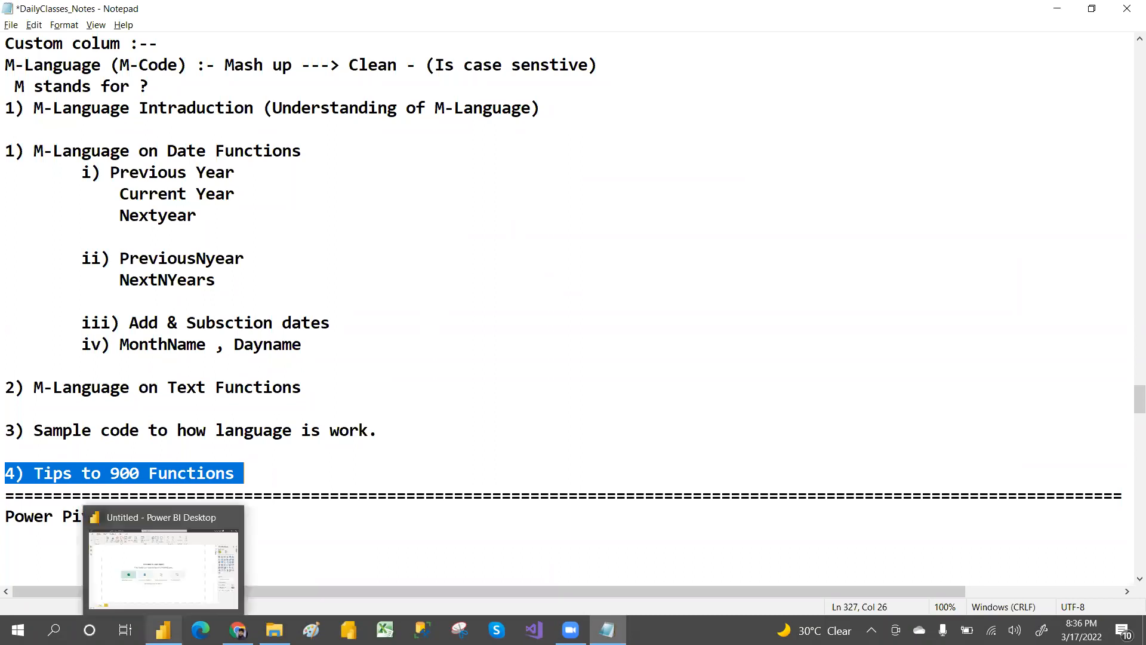
pyautogui.click(157, 591)
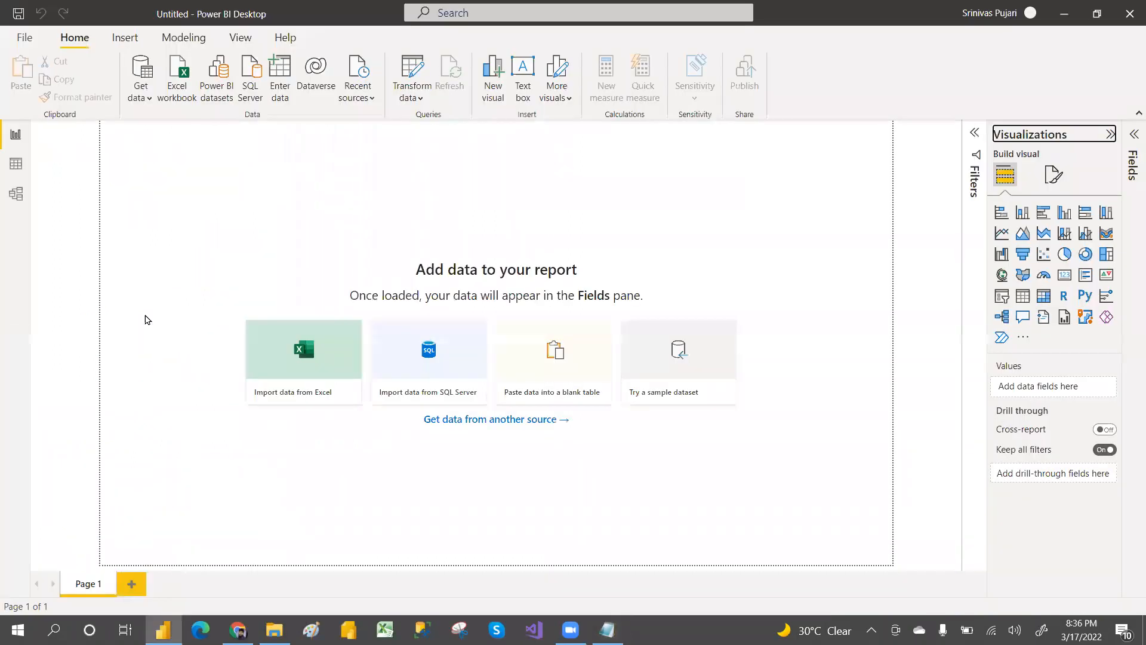
pyautogui.click(149, 98)
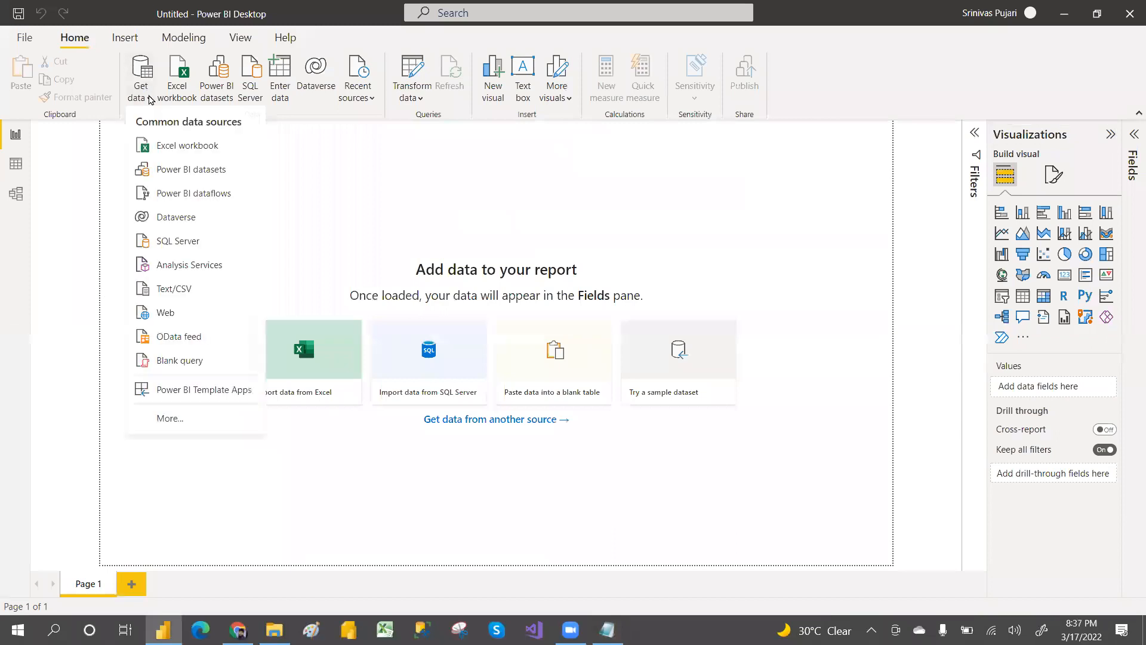
pyautogui.click(200, 148)
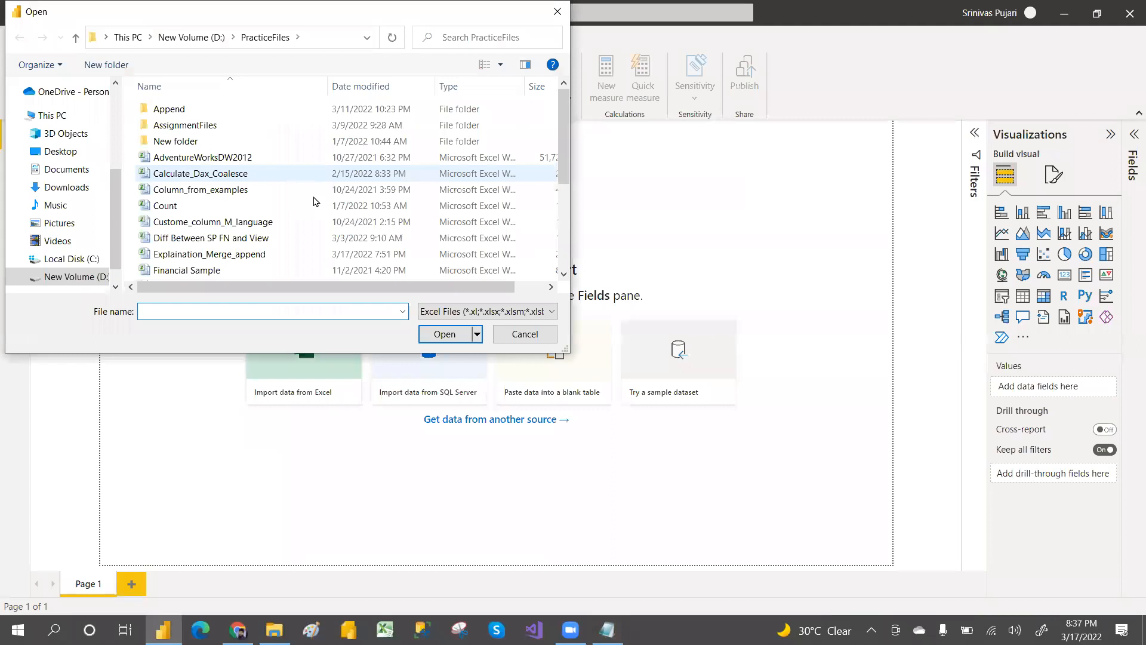
pyautogui.click(277, 223)
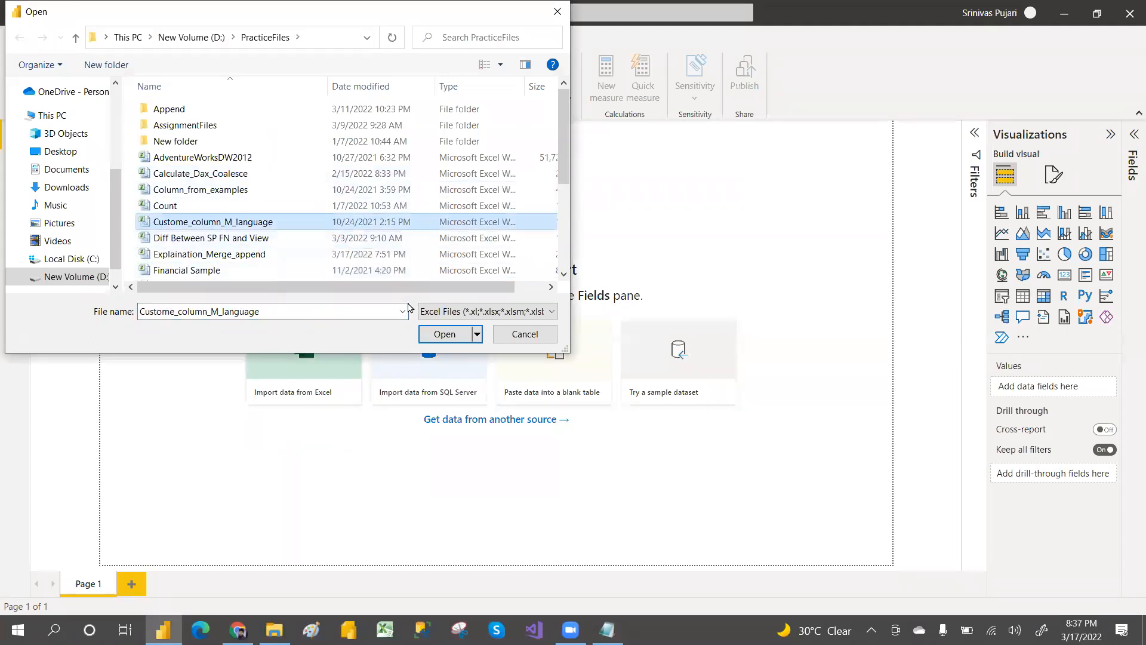
pyautogui.click(444, 334)
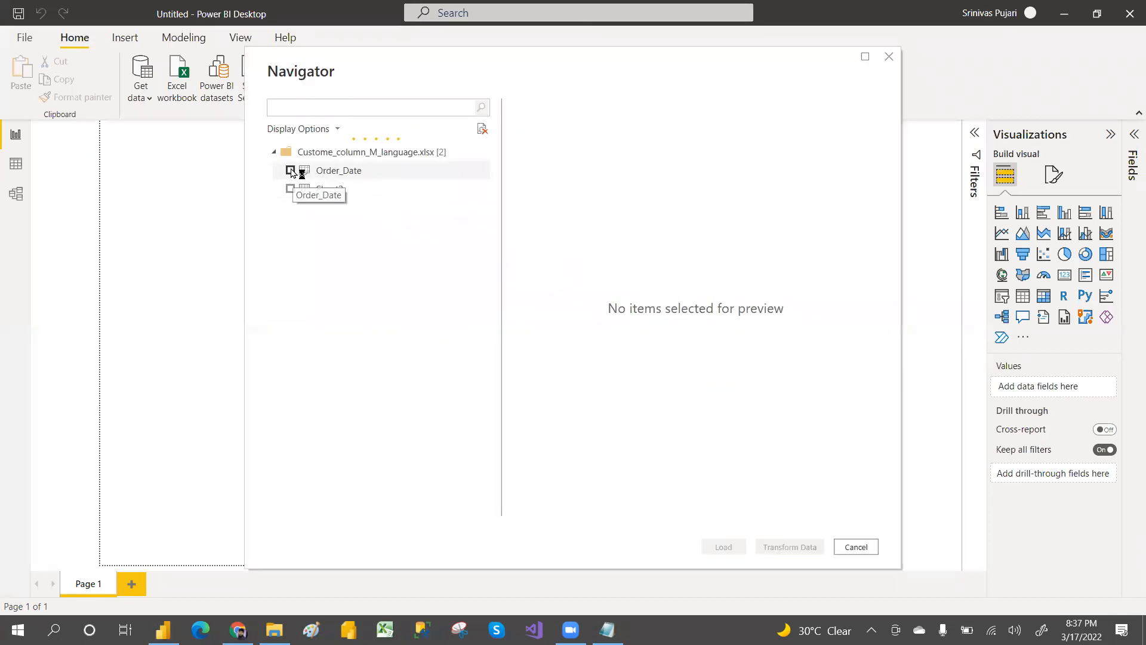
pyautogui.click(291, 171)
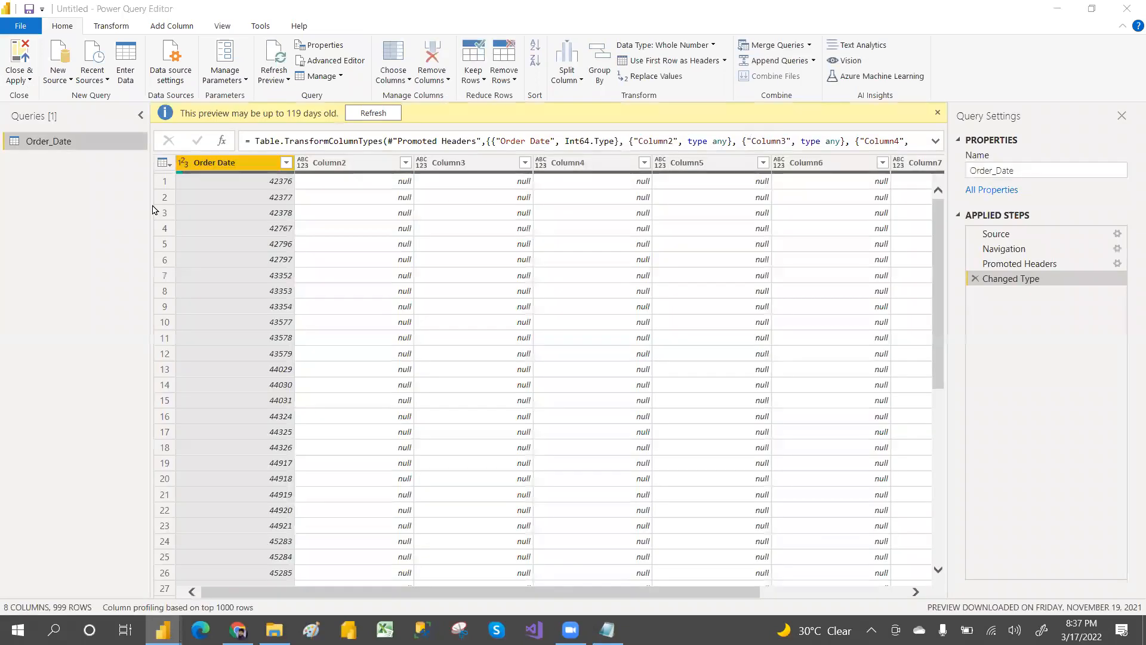
# Step: Remove every column except Order Date in the Power Query Editor
pyautogui.click(233, 169)
pyautogui.rightClick(233, 173)
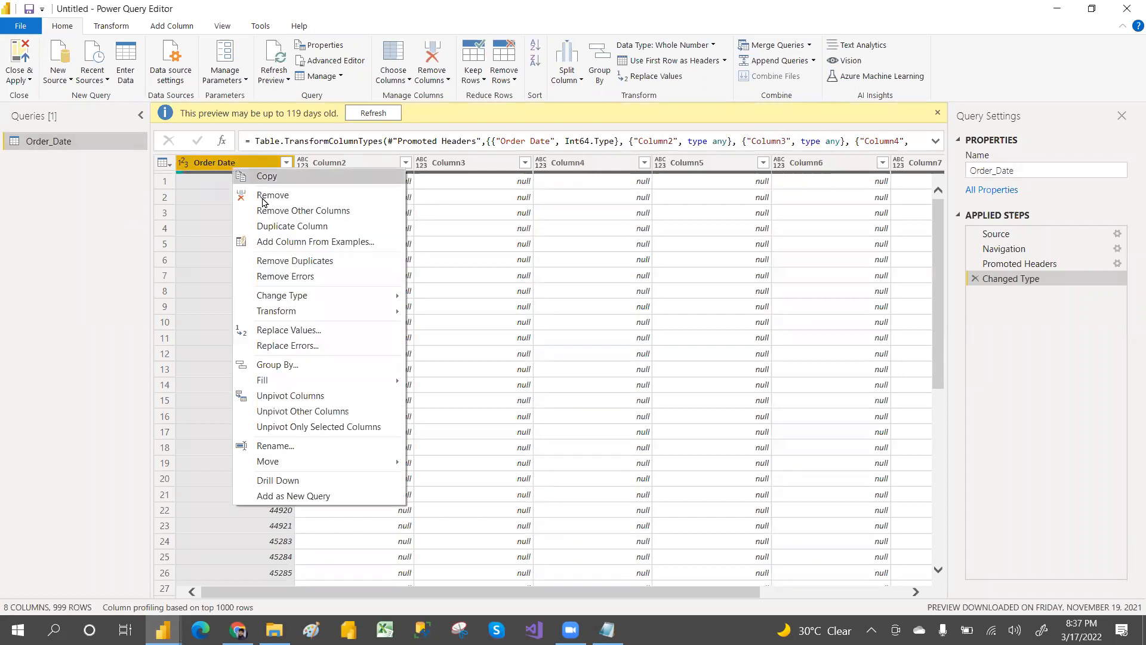
pyautogui.click(257, 209)
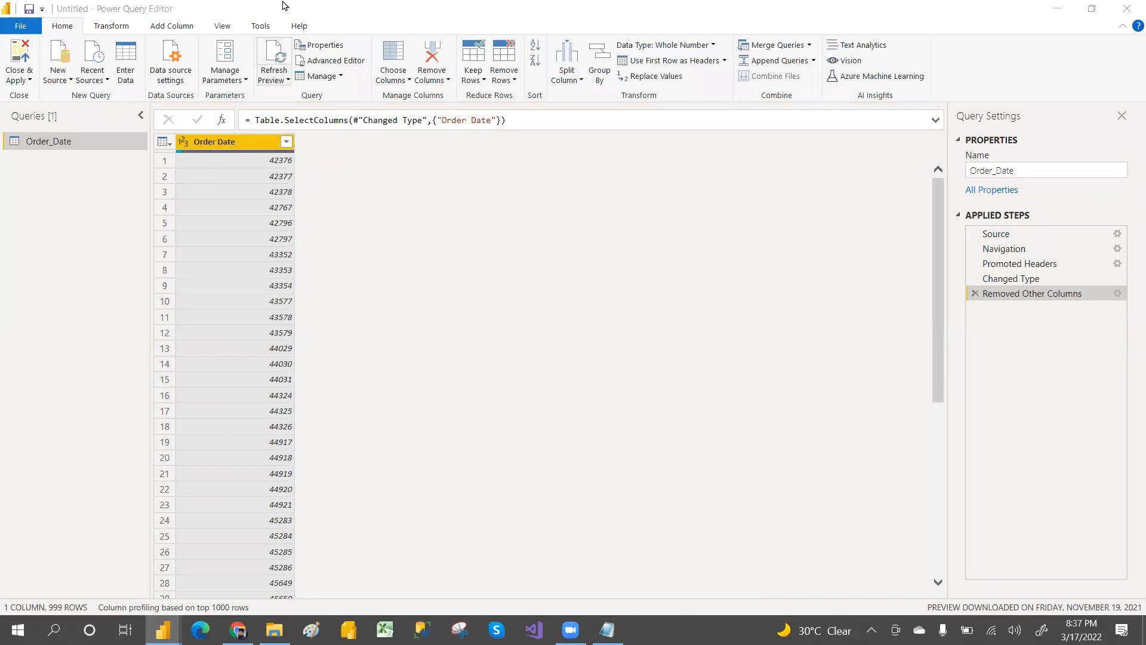
# Step: Set the Order Date column's data type to Date and remove blank rows from the table
pyautogui.click(184, 144)
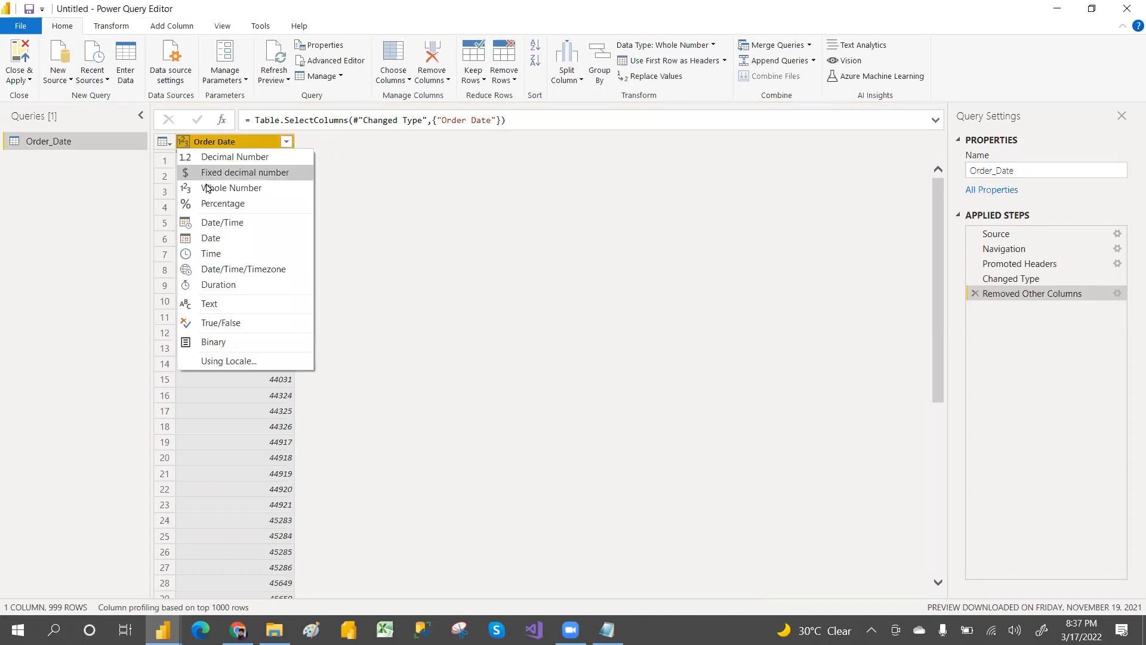
pyautogui.click(228, 245)
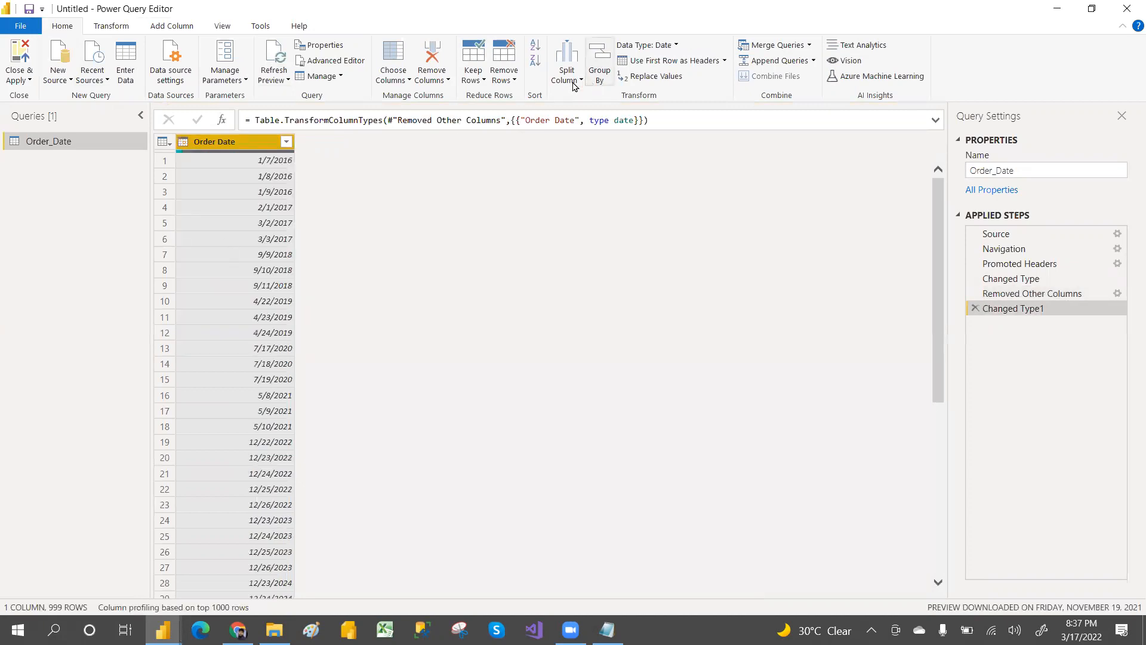
pyautogui.click(517, 82)
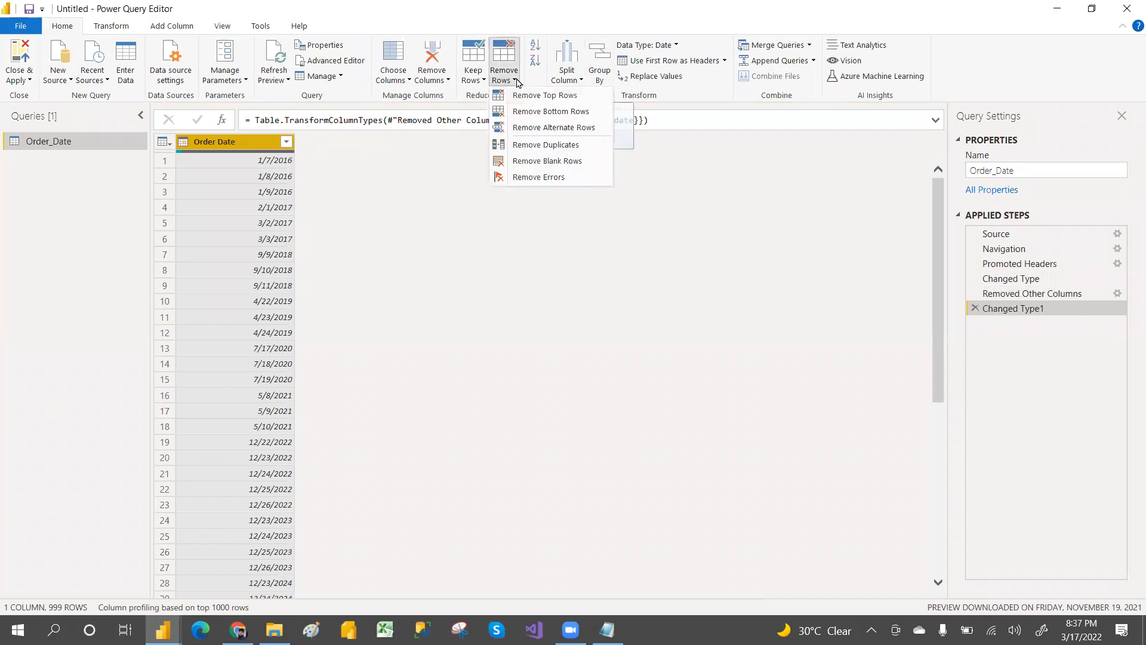
pyautogui.click(548, 164)
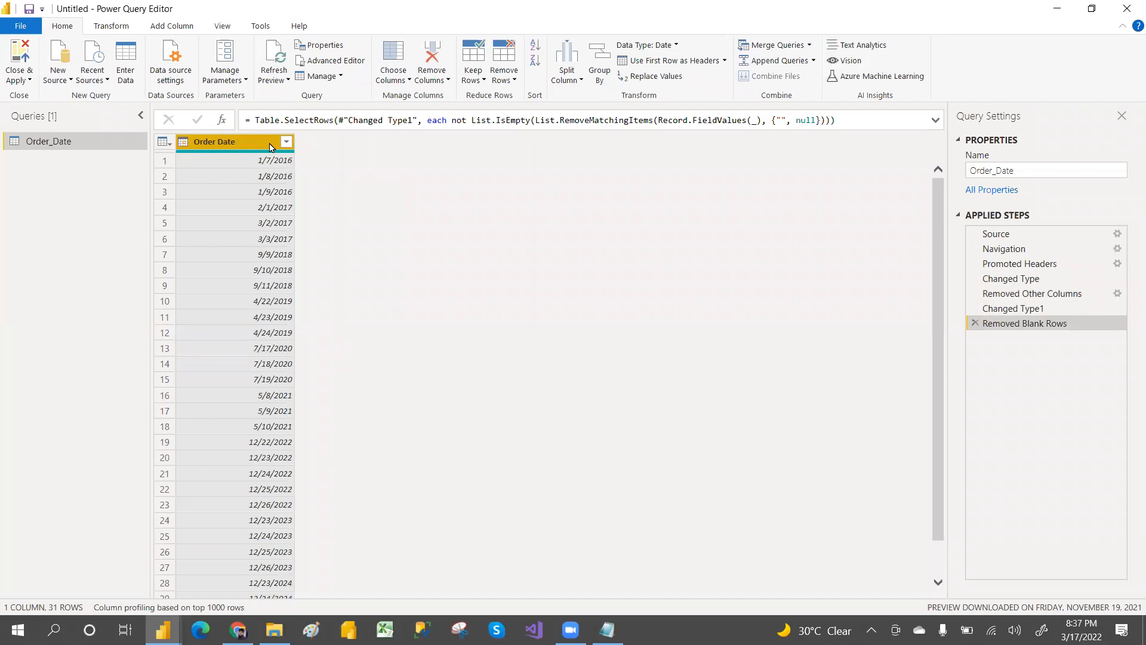
# Step: Add a custom column and name it PreviousYear, copying the name from the notes' Previous Year item
pyautogui.click(175, 25)
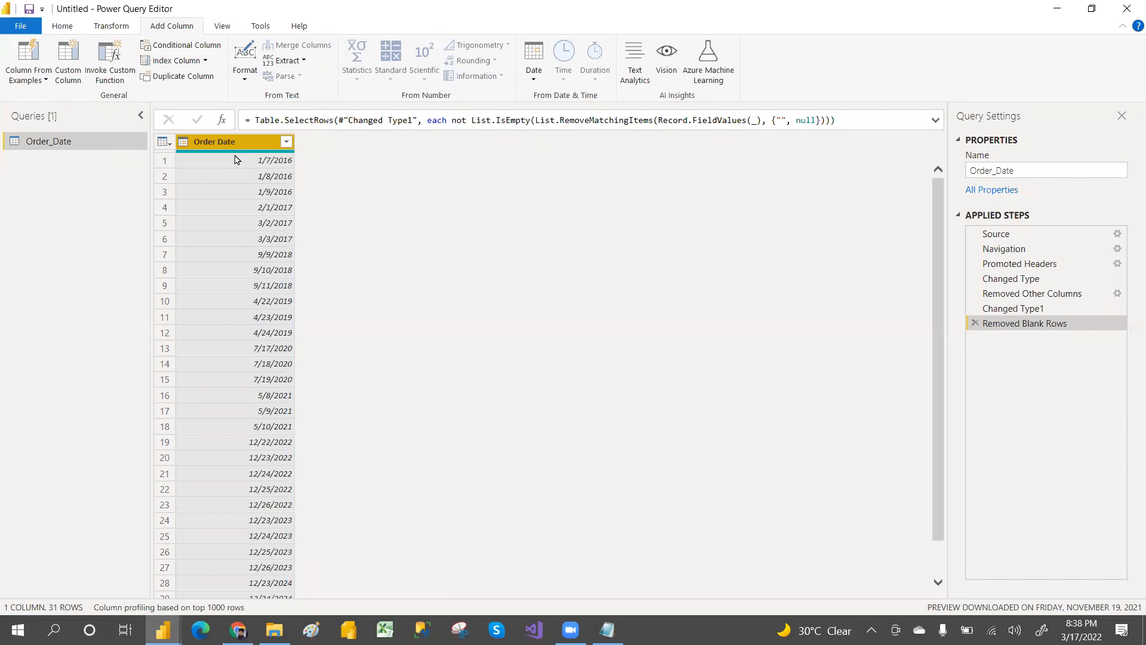
pyautogui.click(70, 61)
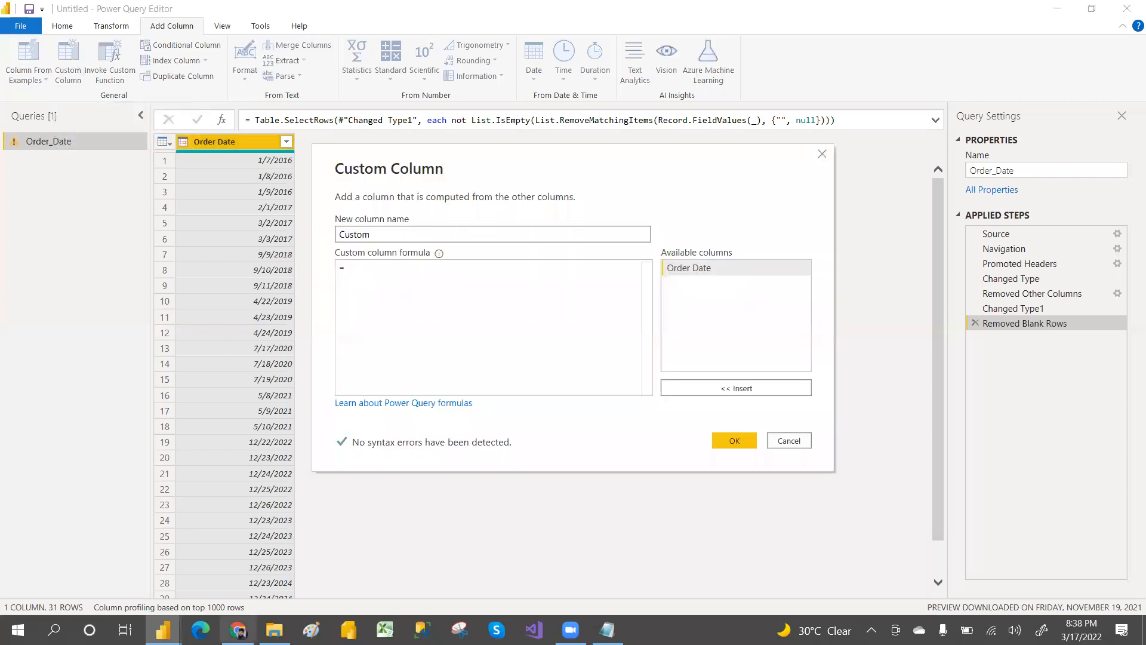
pyautogui.click(607, 630)
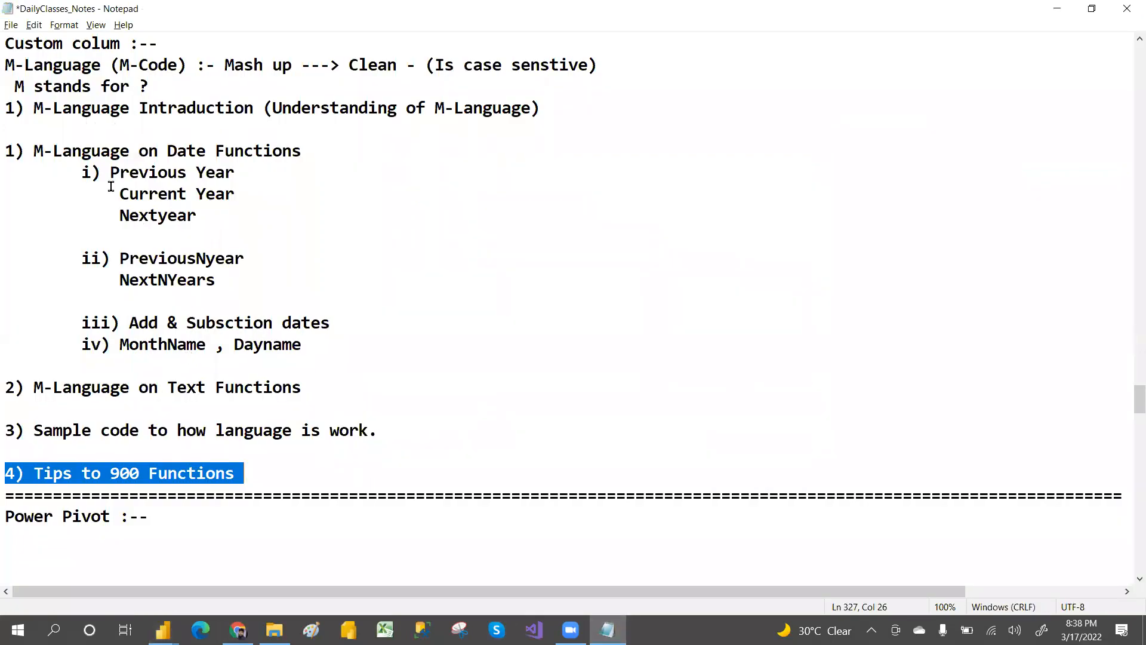
pyautogui.moveTo(83, 177); pyautogui.dragTo(224, 231)
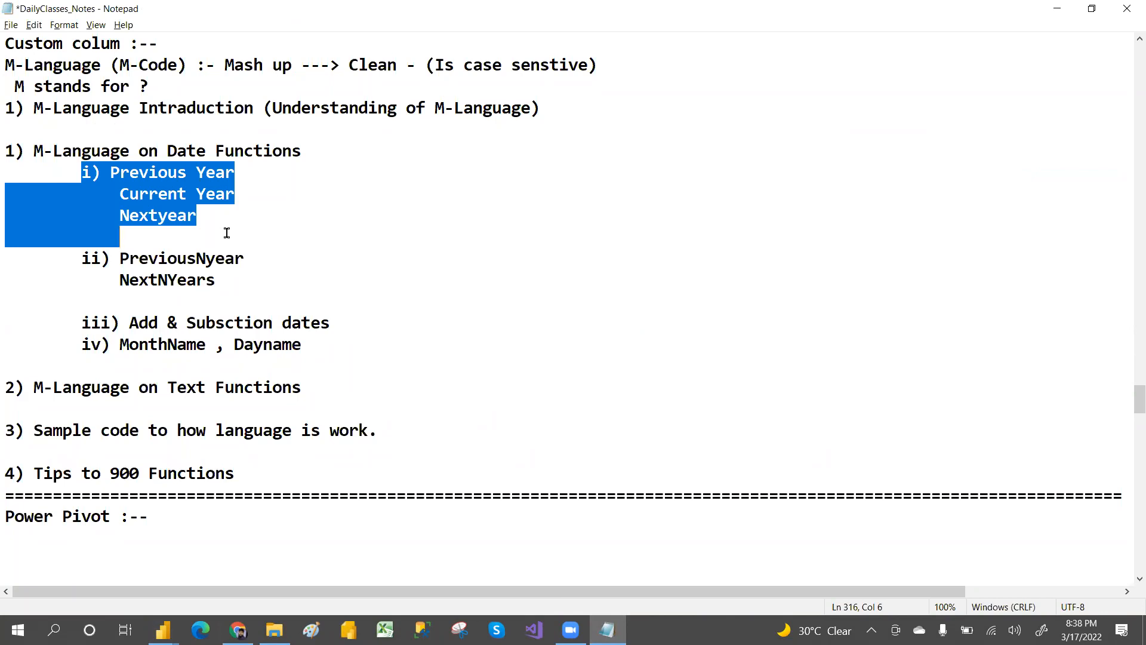
pyautogui.click(227, 233)
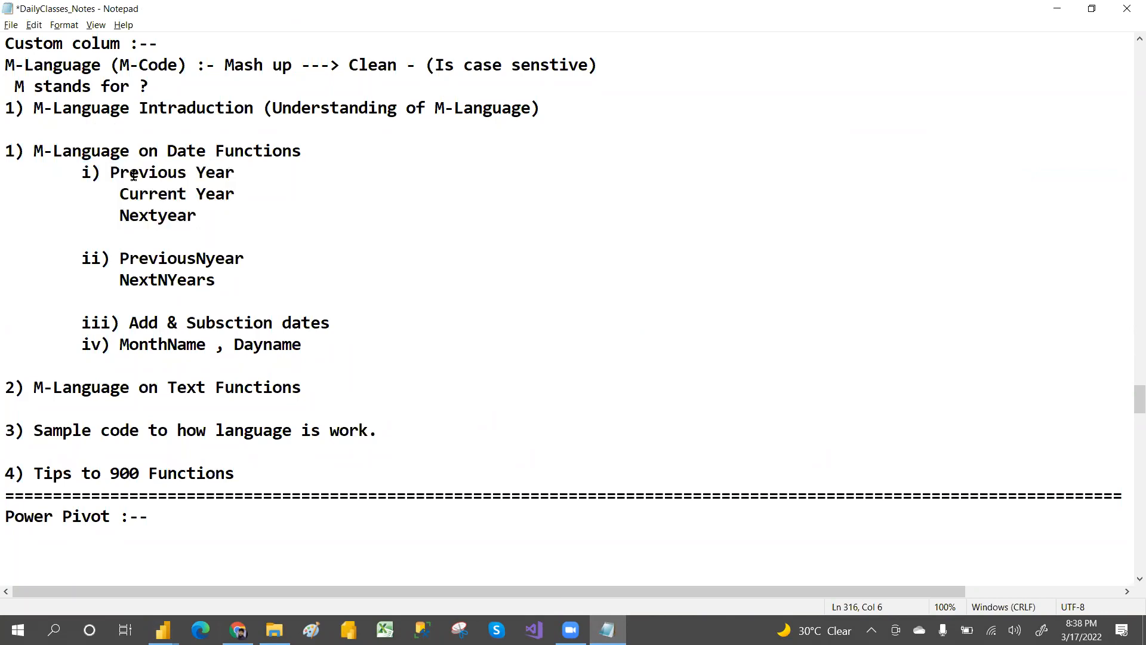
pyautogui.moveTo(111, 173); pyautogui.dragTo(243, 174)
pyautogui.hotkey('ctrl', 'c')
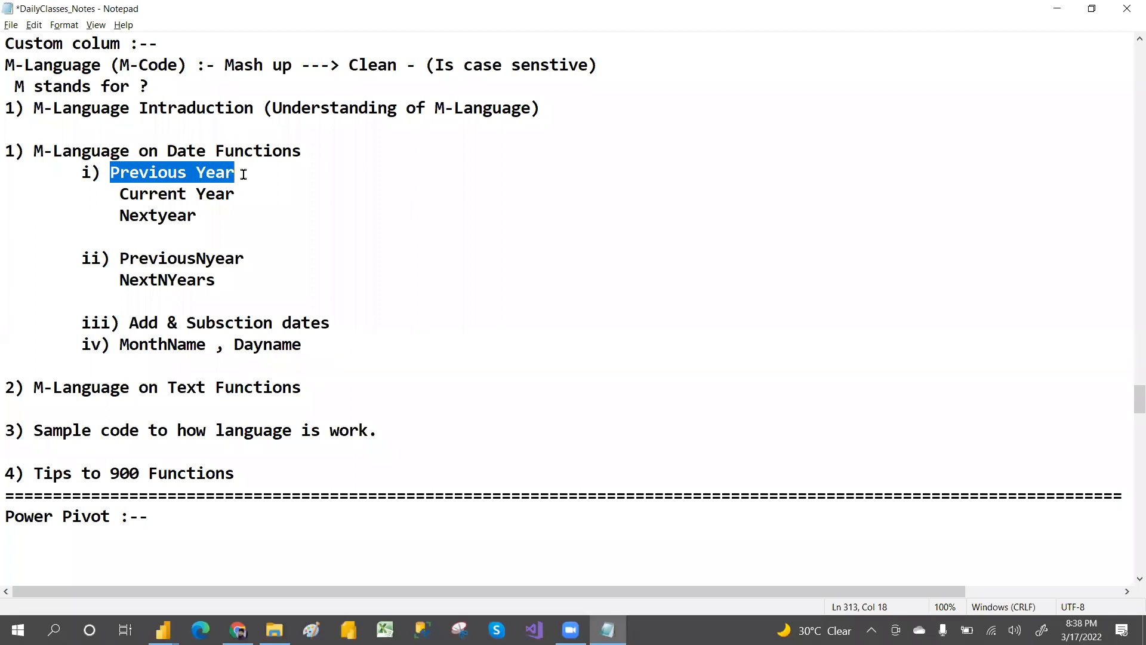
pyautogui.hotkey('alt', 'Tab')
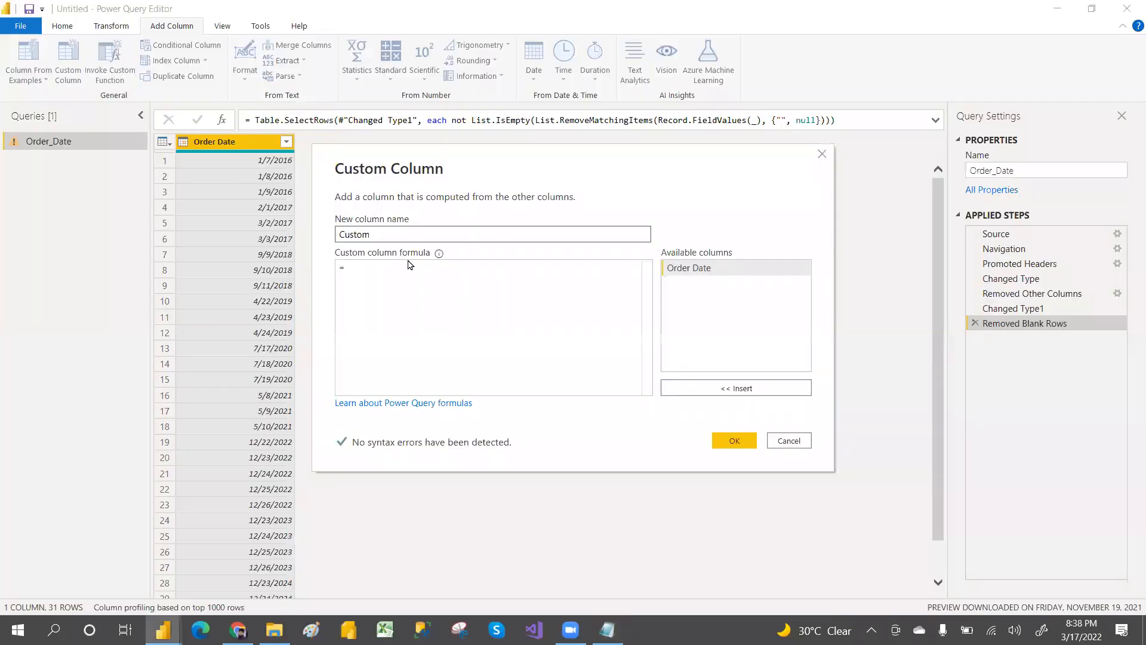
pyautogui.doubleClick(365, 233)
pyautogui.hotkey('ctrl', 'v')
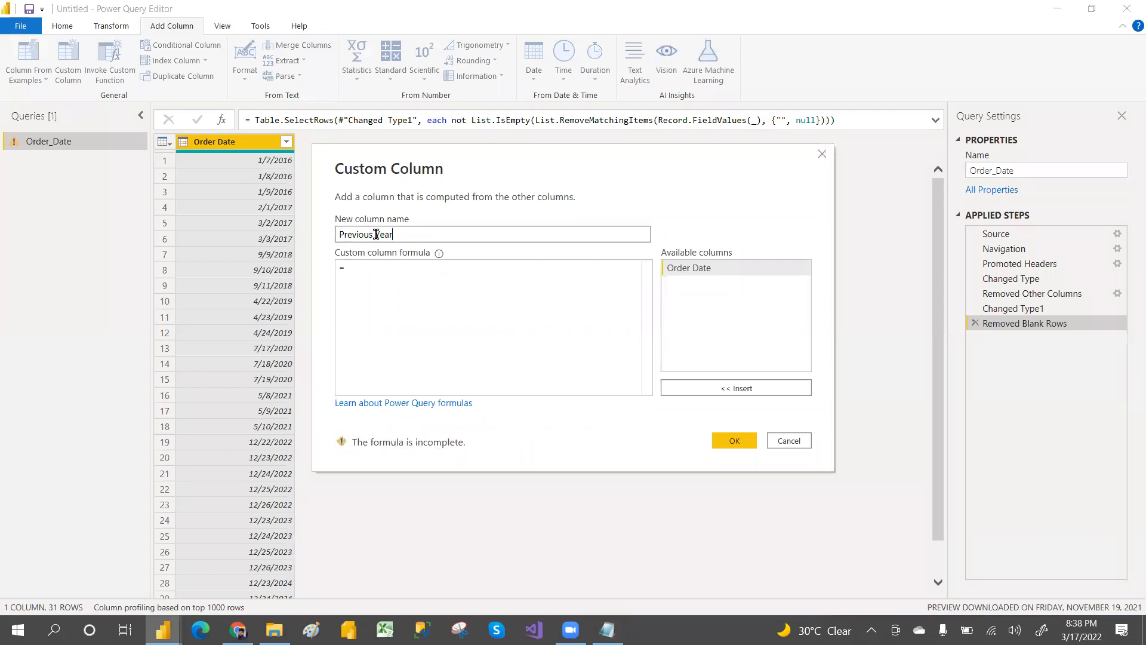
pyautogui.click(376, 234)
pyautogui.press('BackSpace')
# Step: Browse the formula autocomplete suggestions for Date, Text and Number functions, clearing each attempt from the formula
pyautogui.click(364, 266)
pyautogui.write('DAT')
pyautogui.press('BackSpace')
pyautogui.press('BackSpace')
pyautogui.press('BackSpace')
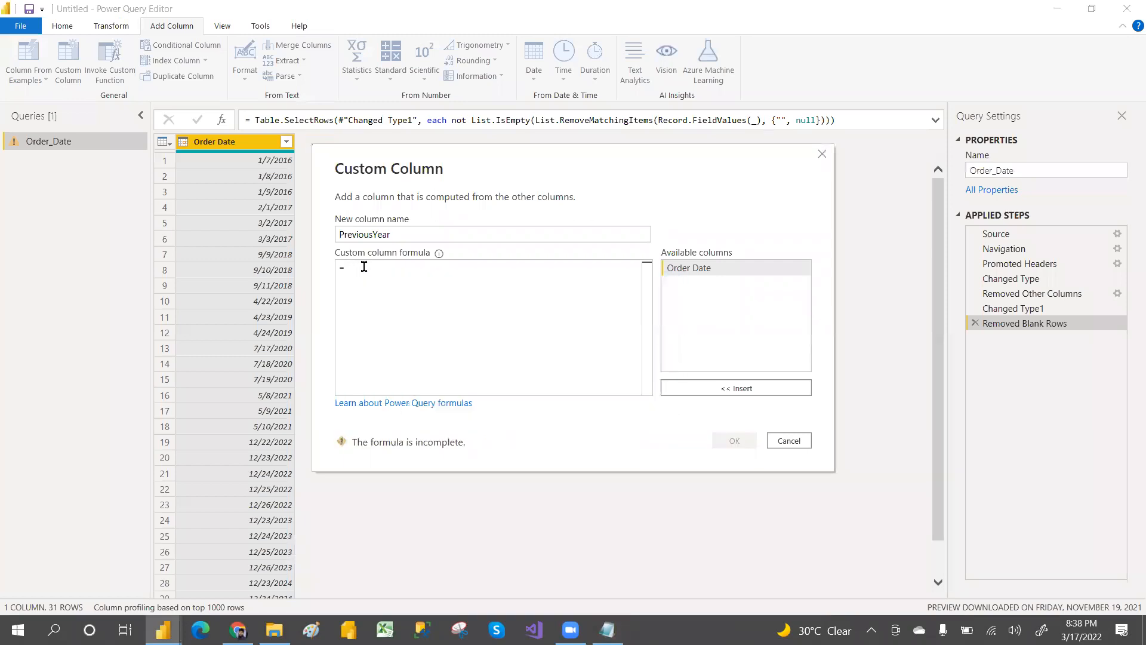
pyautogui.write('dateisin')
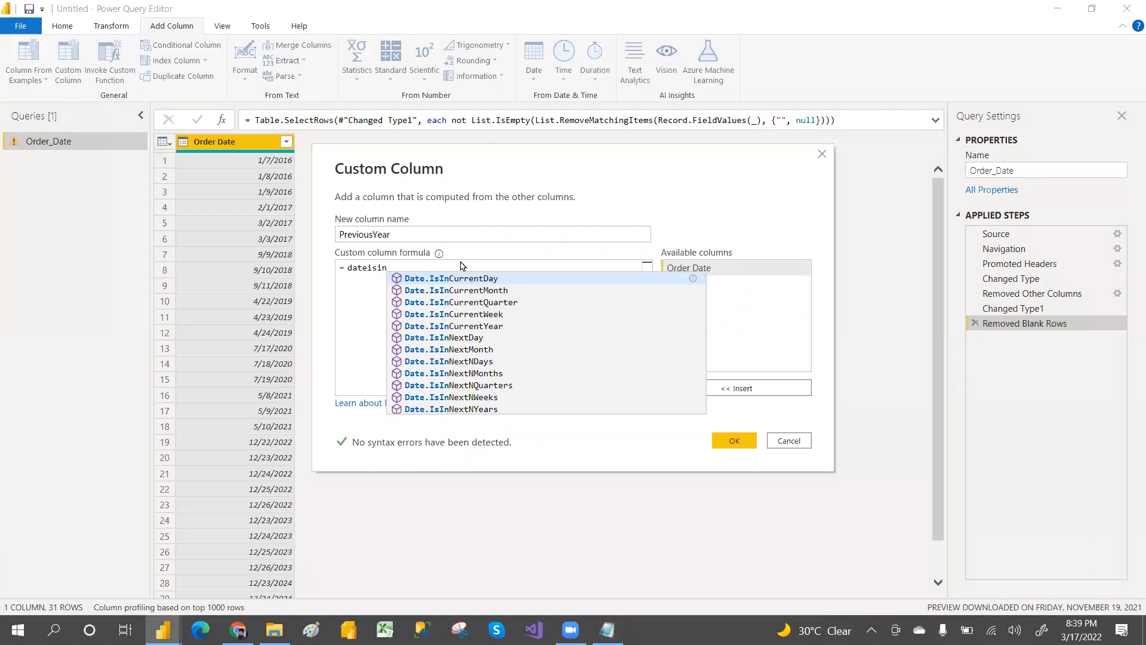
pyautogui.press('BackSpace')
pyautogui.press('BackSpace')
pyautogui.press('BackSpace')
pyautogui.press('BackSpace')
pyautogui.press('BackSpace')
pyautogui.press('BackSpace')
pyautogui.press('BackSpace')
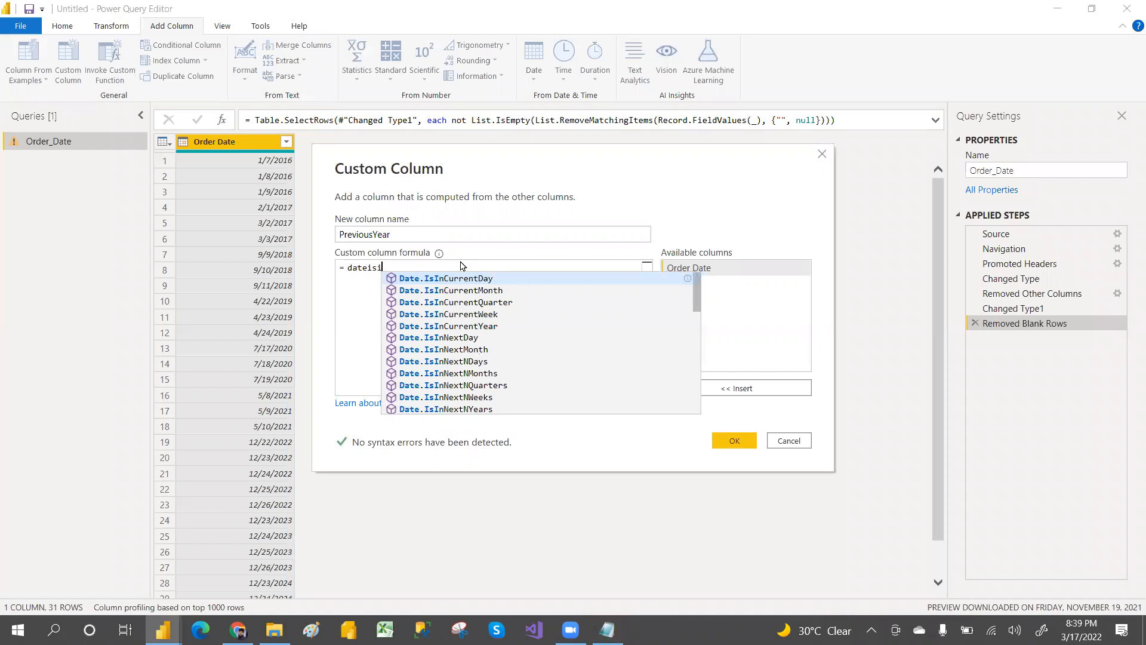
pyautogui.press('BackSpace')
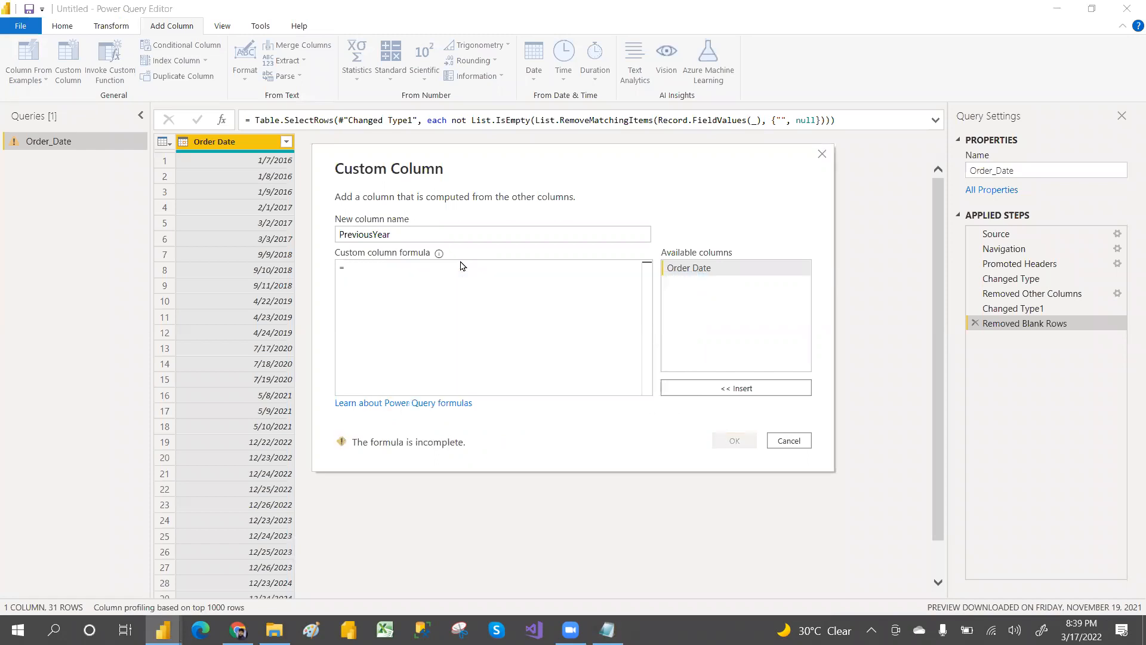
pyautogui.write('date')
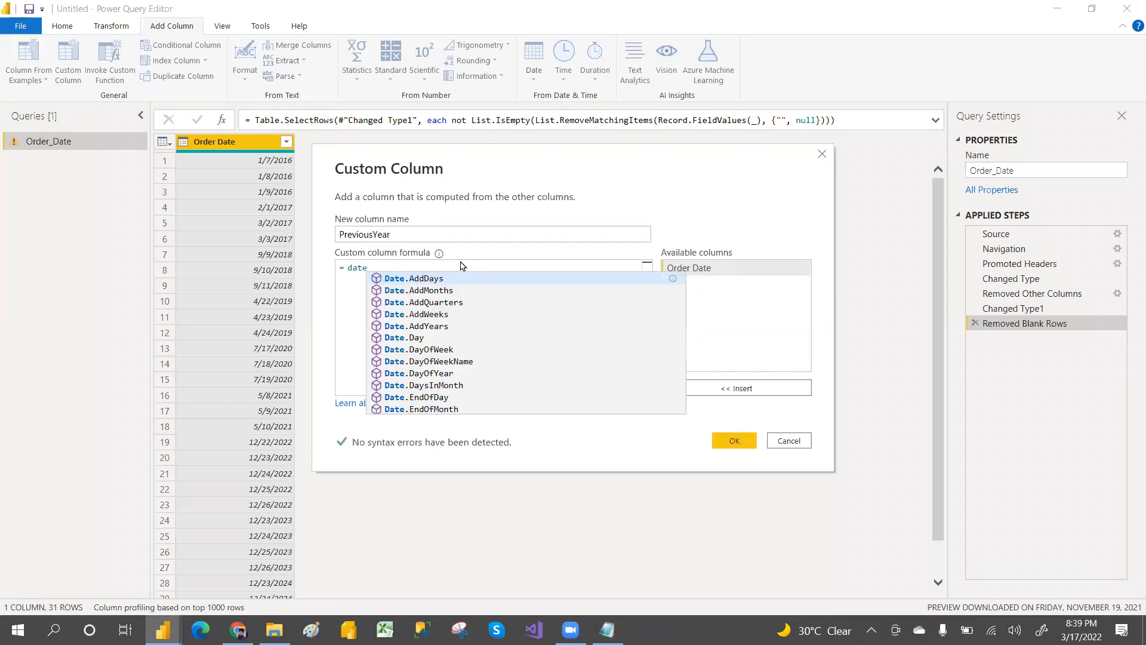
pyautogui.press('BackSpace')
pyautogui.press('BackSpace')
pyautogui.press('BackSpace')
pyautogui.press('BackSpace')
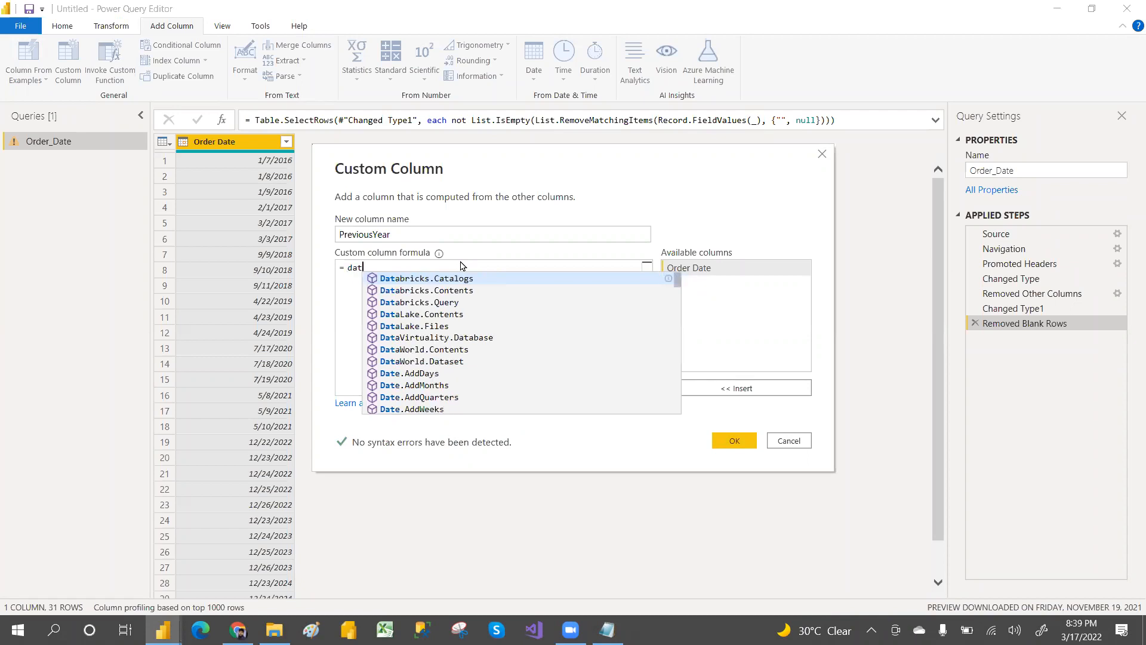
pyautogui.write('tet')
pyautogui.press('BackSpace')
pyautogui.write('xt')
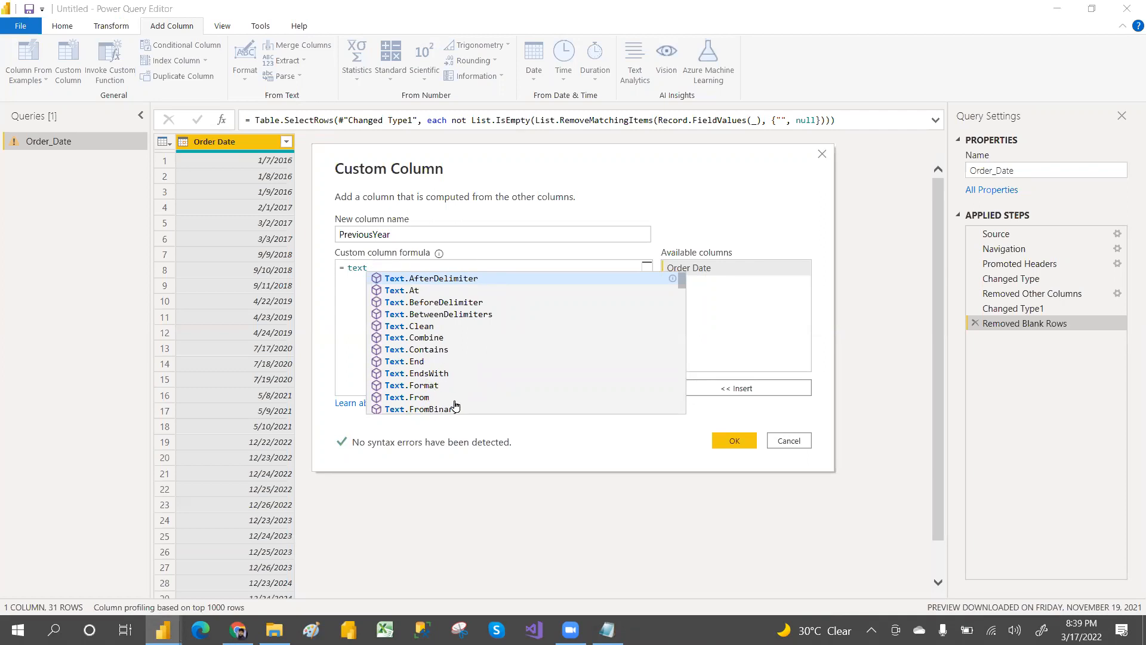
pyautogui.press('BackSpace')
pyautogui.press('BackSpace')
pyautogui.press('BackSpace')
pyautogui.press('BackSpace')
pyautogui.write('number')
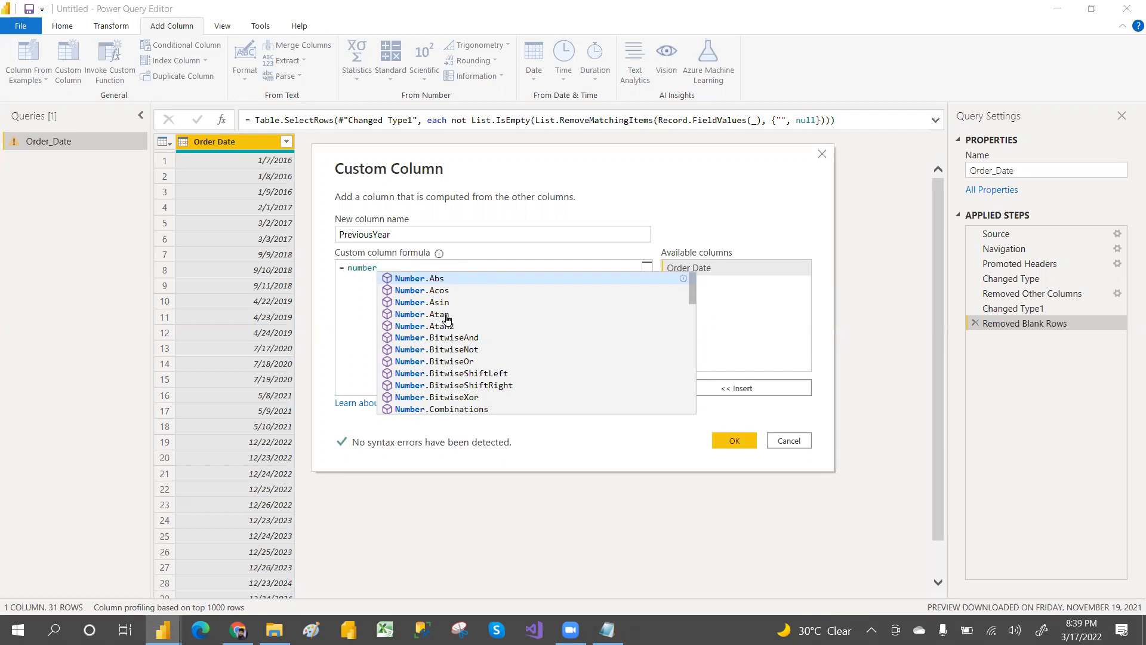
pyautogui.press('BackSpace')
pyautogui.press('BackSpace')
pyautogui.press('BackSpace')
pyautogui.press('BackSpace')
pyautogui.press('BackSpace')
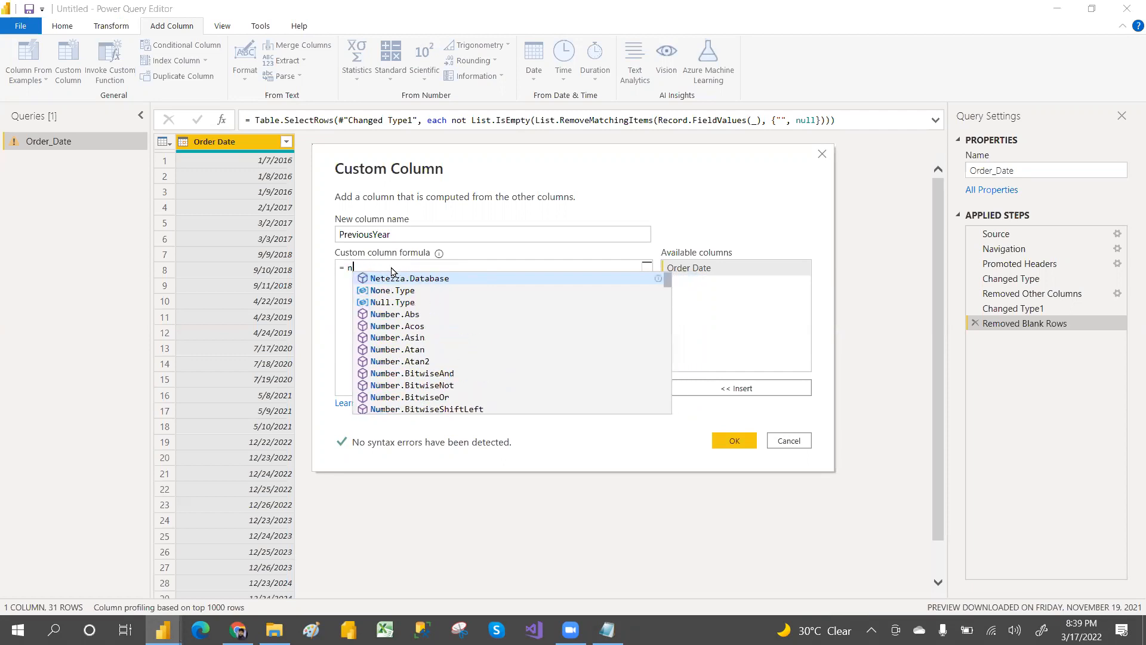
pyautogui.press('BackSpace')
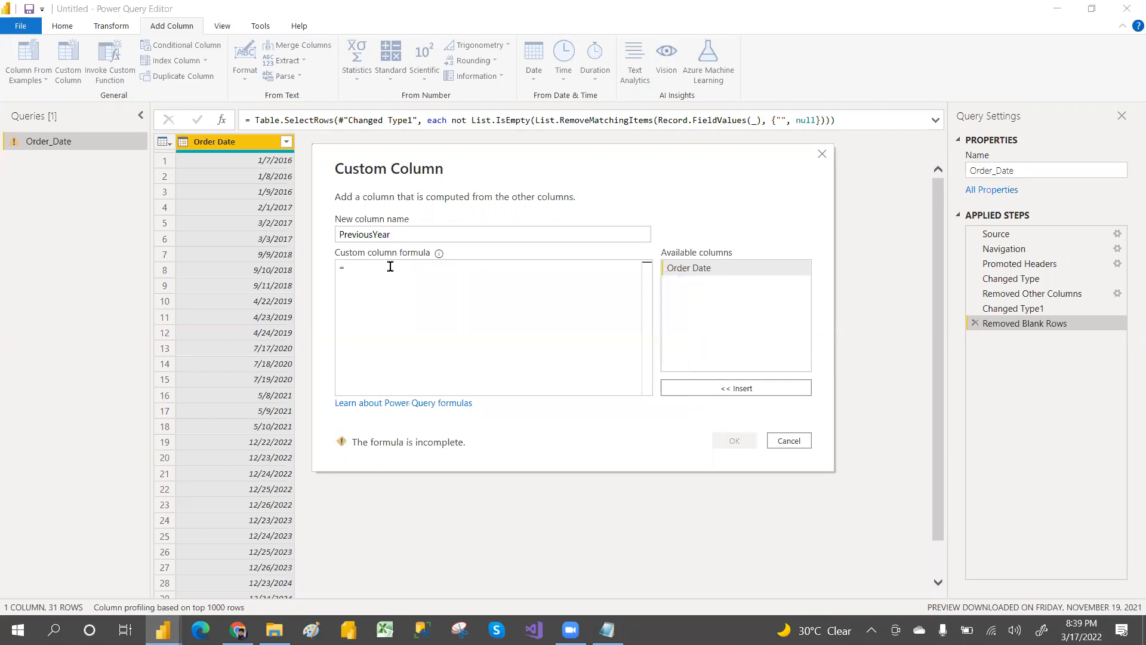
# Step: Enter the formula Date.IsInPreviousYear([Order Date]) for the PreviousYear column and confirm the custom column
pyautogui.write('dateisin')
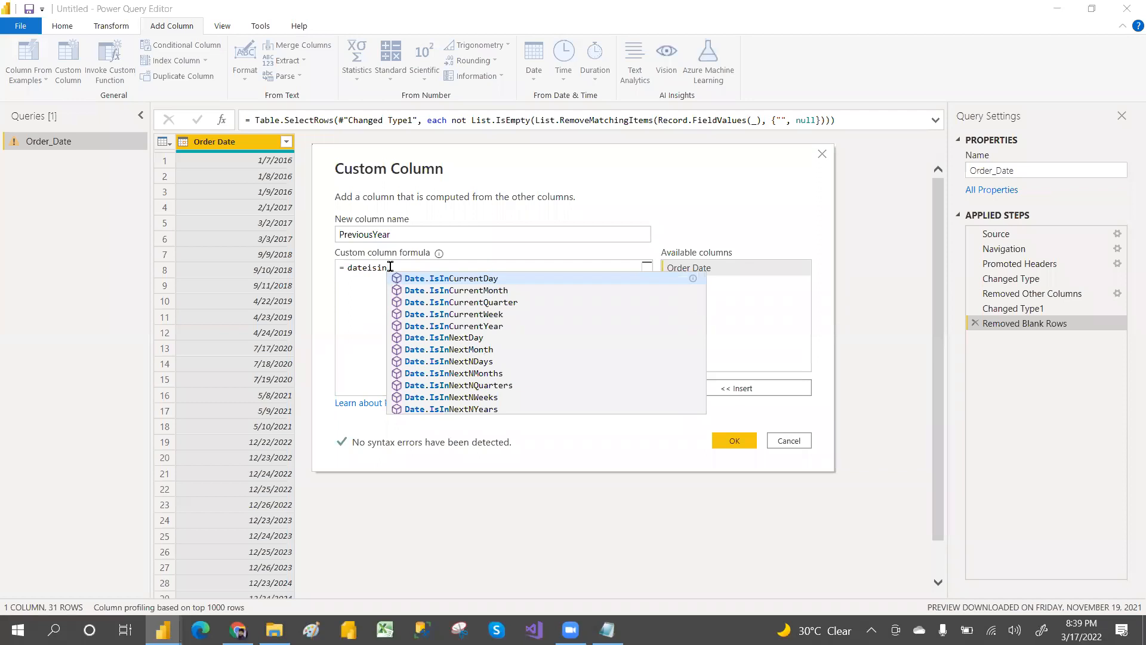
pyautogui.write('p')
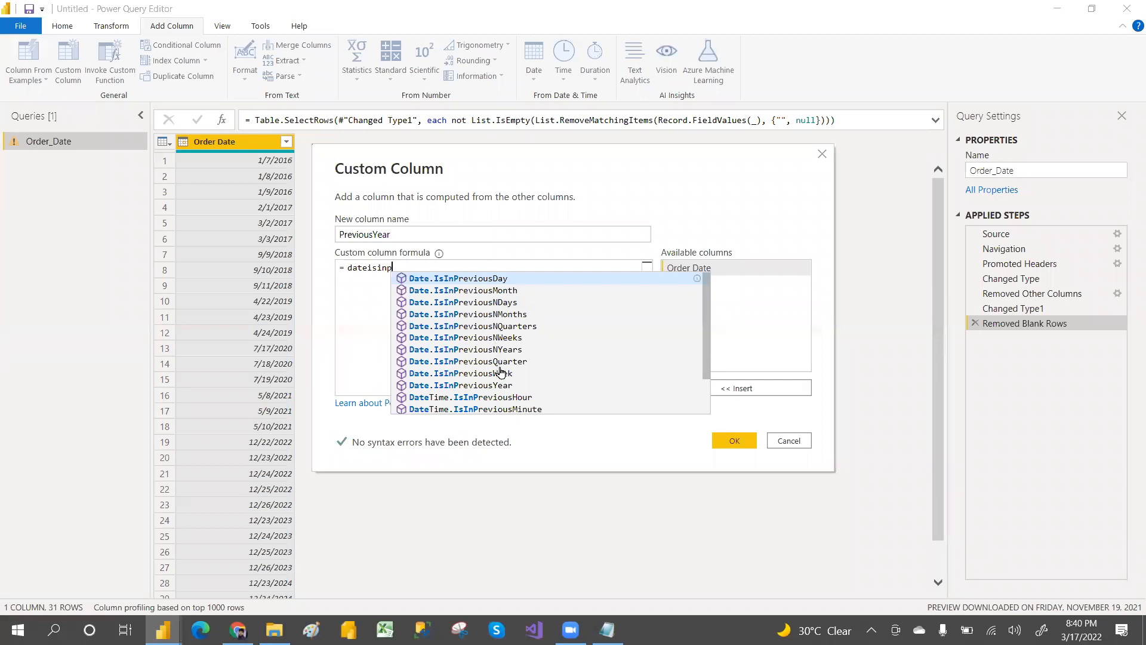
pyautogui.hotkey('alt', 'Tab')
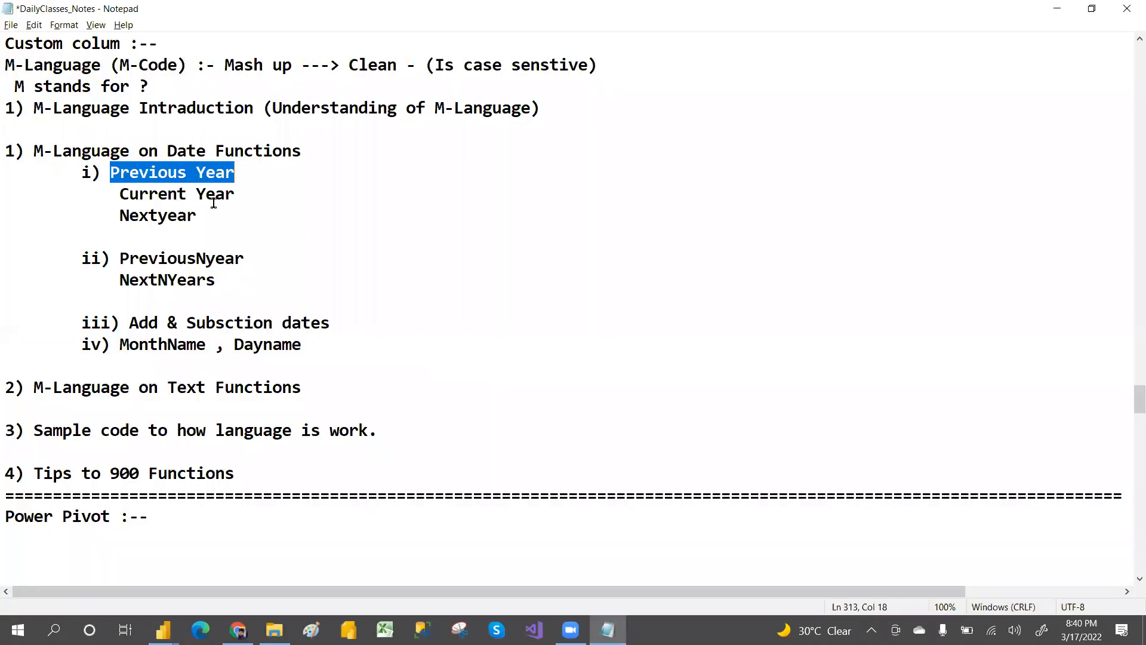
pyautogui.hotkey('alt', 'Tab')
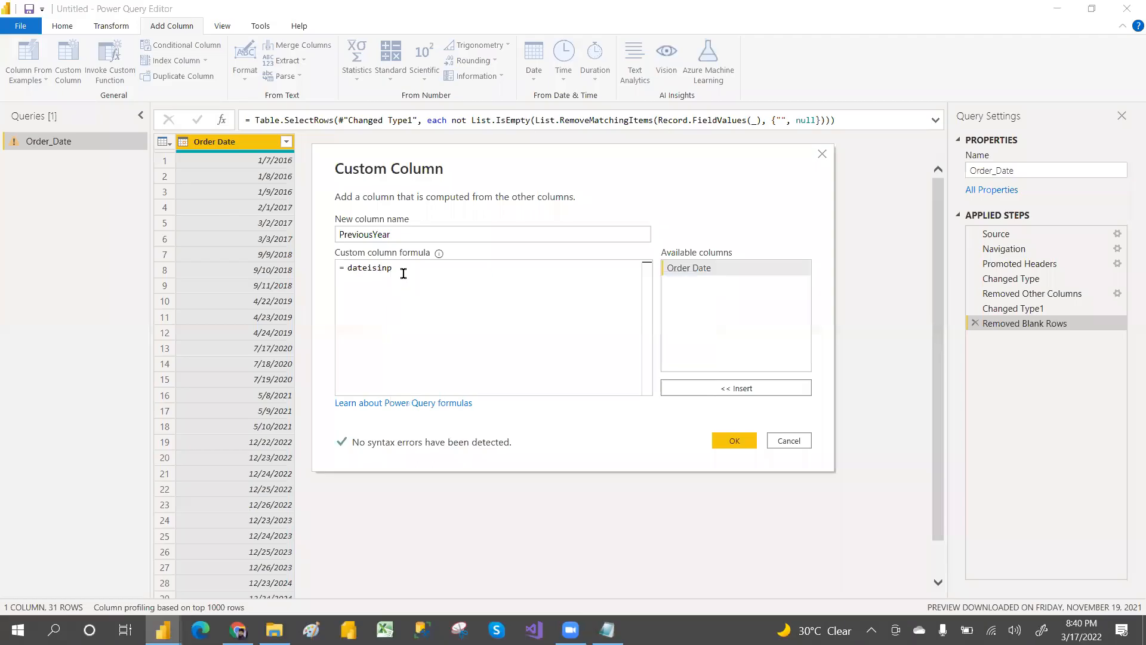
pyautogui.write('e')
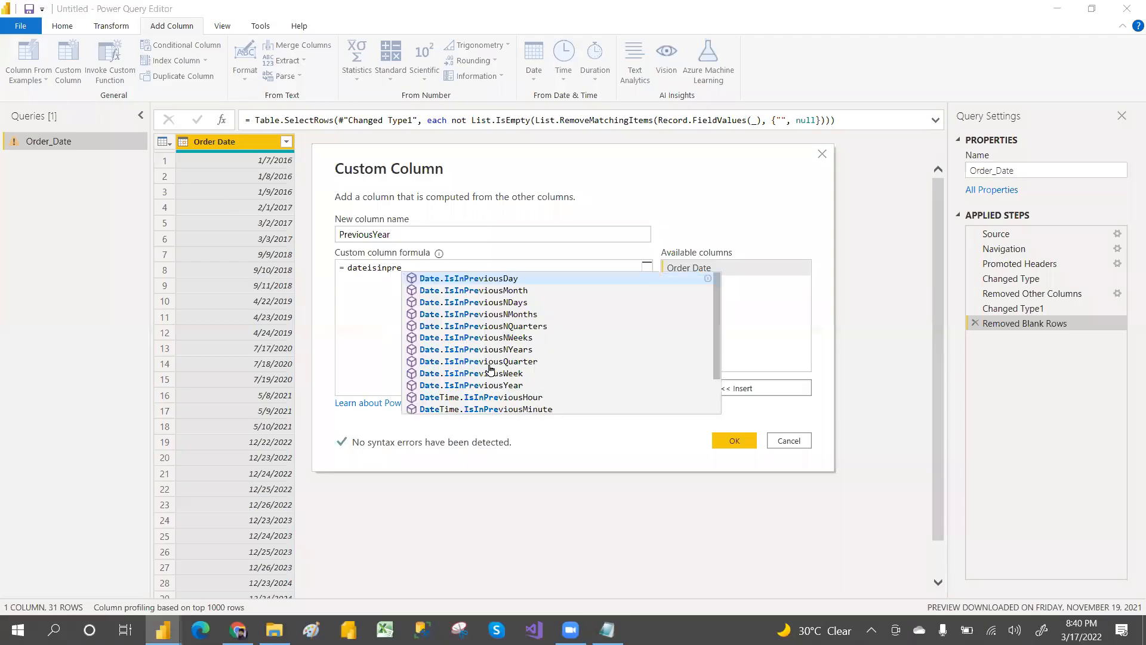
pyautogui.click(513, 386)
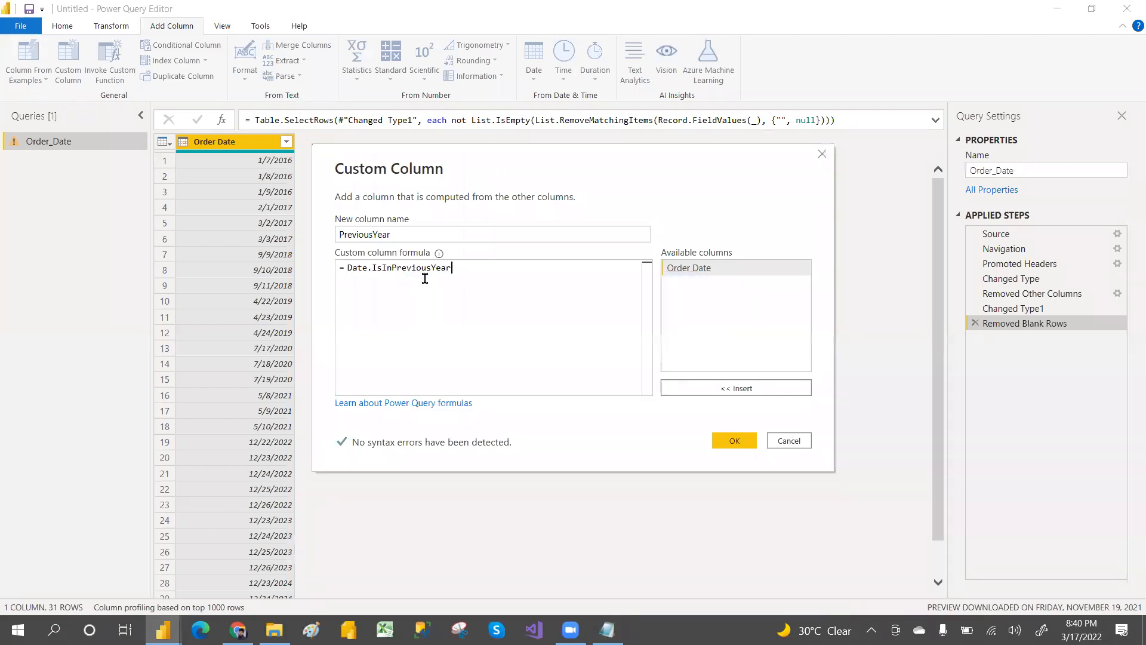
pyautogui.write('(')
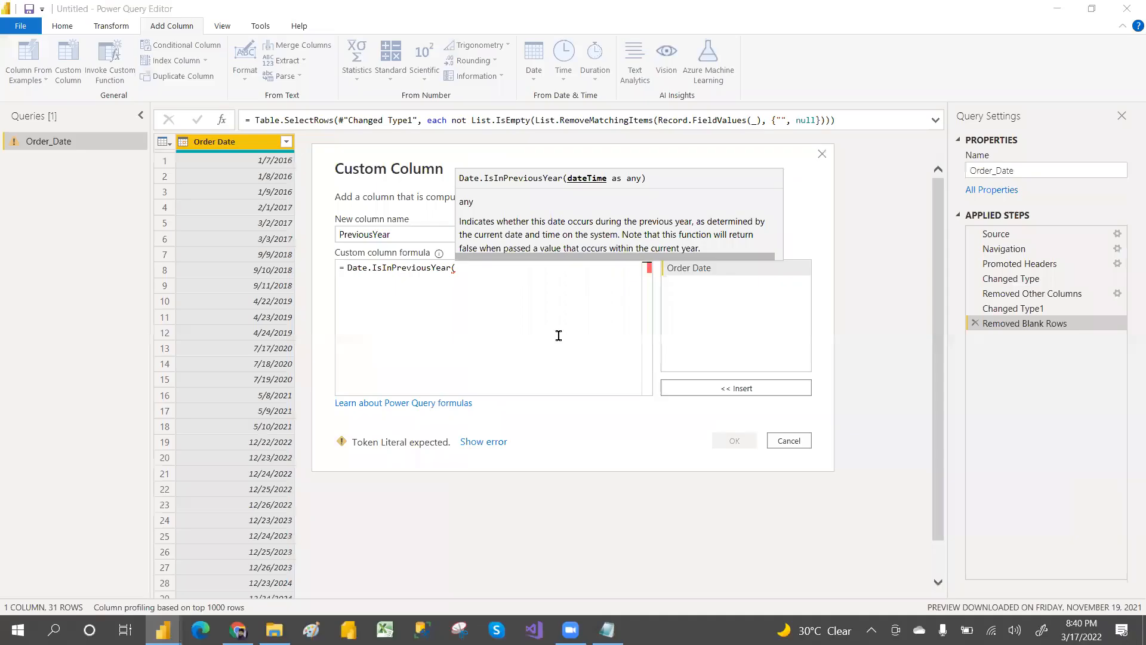
pyautogui.click(691, 270)
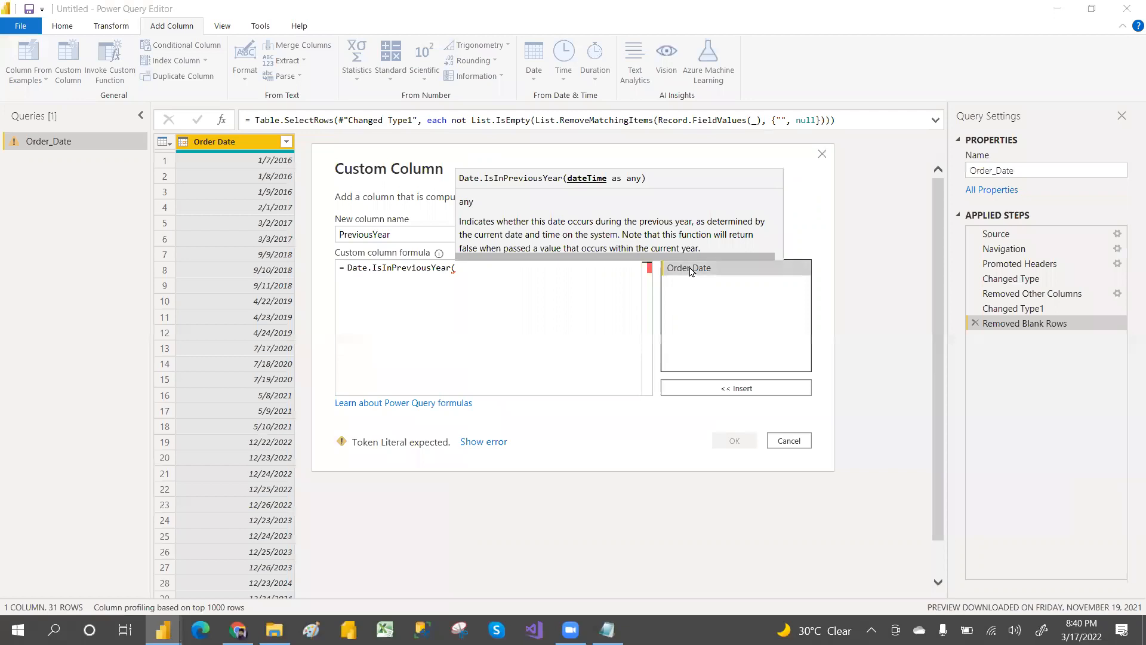
pyautogui.doubleClick(690, 269)
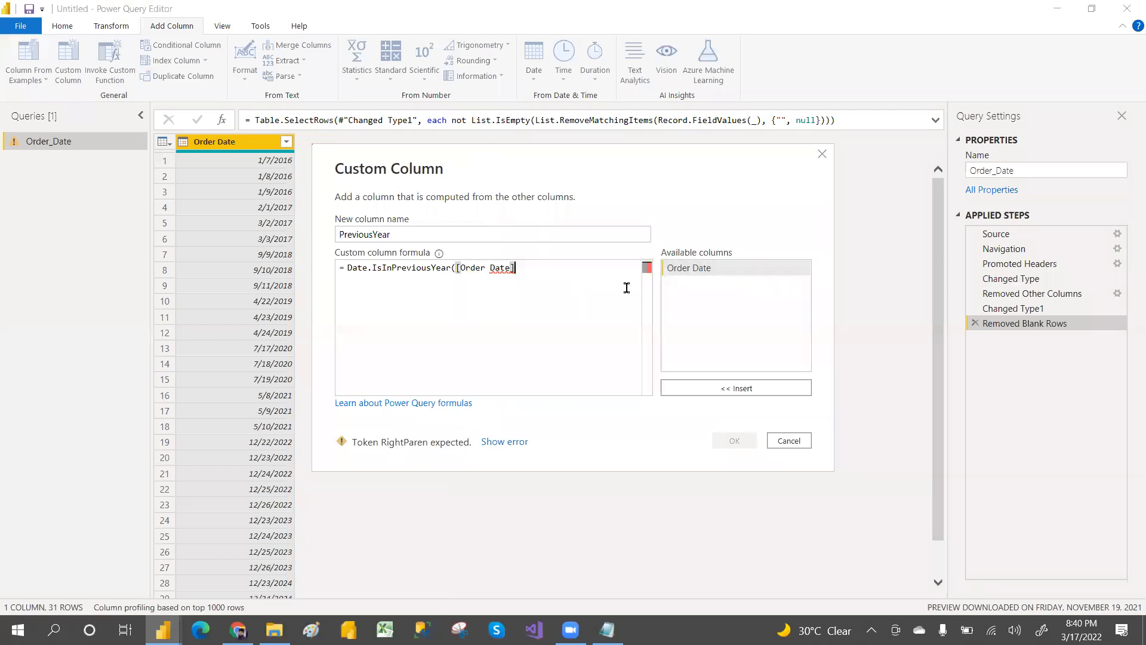
pyautogui.write(')')
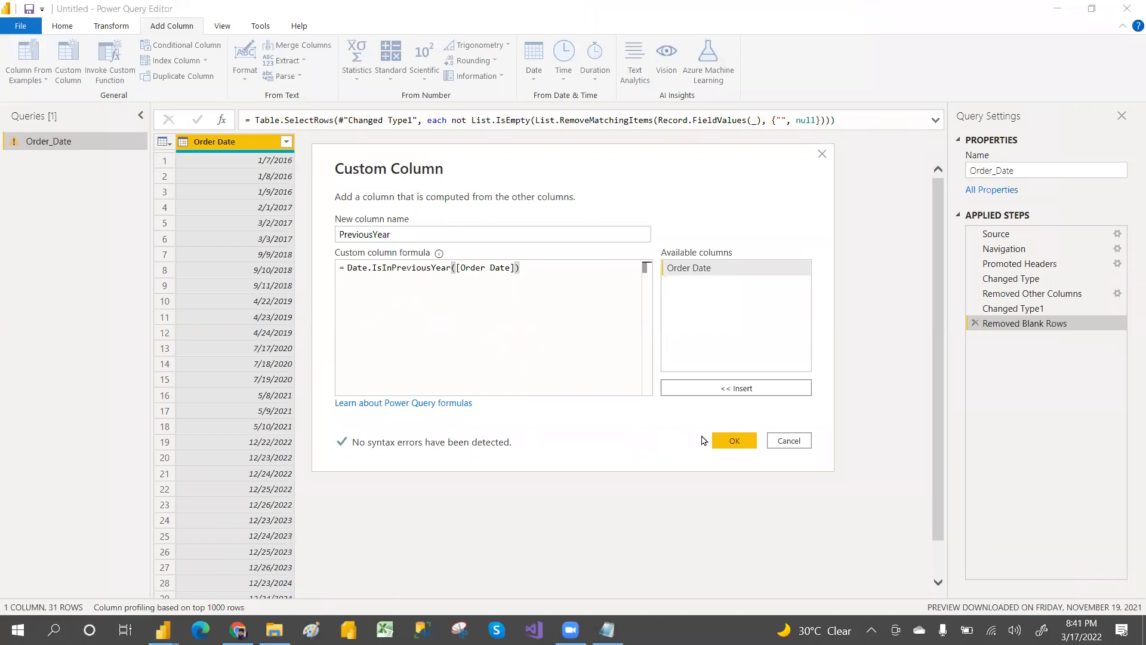
pyautogui.click(734, 441)
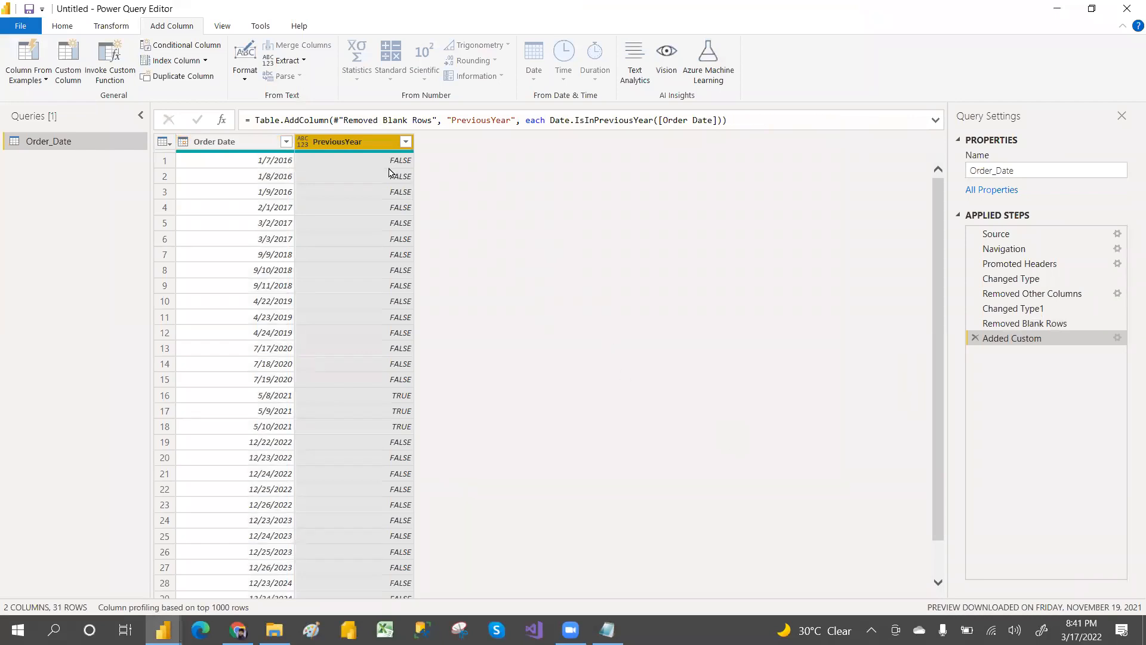
# Step: Filter the PreviousYear column to show only TRUE rows, then delete the Filtered Rows step
pyautogui.click(405, 143)
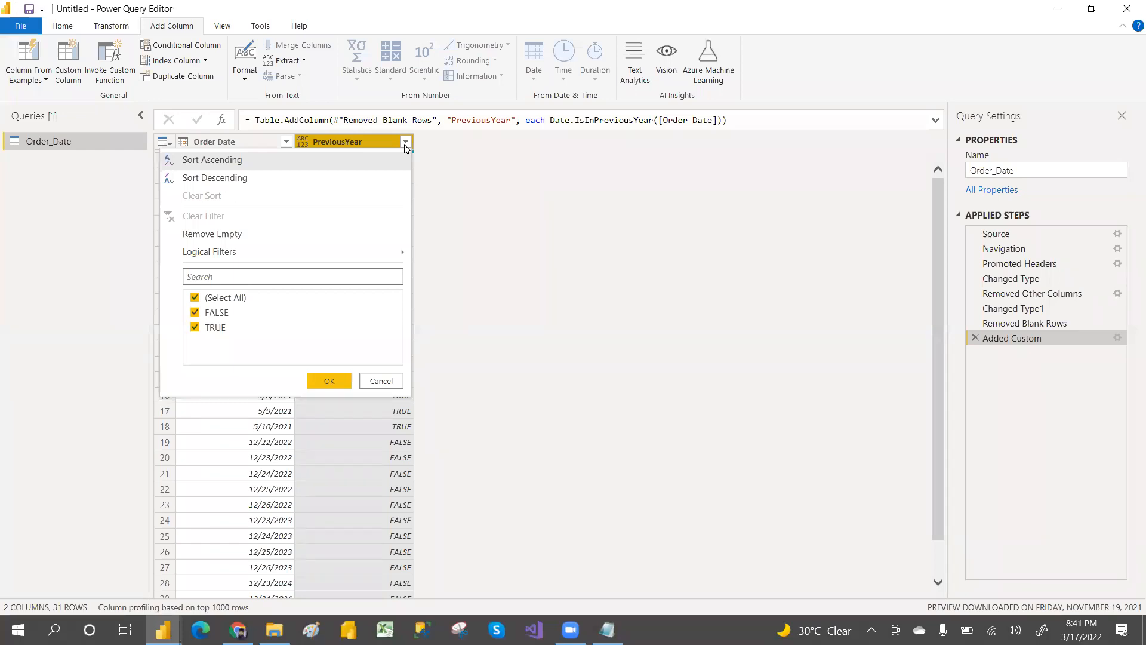
pyautogui.click(195, 298)
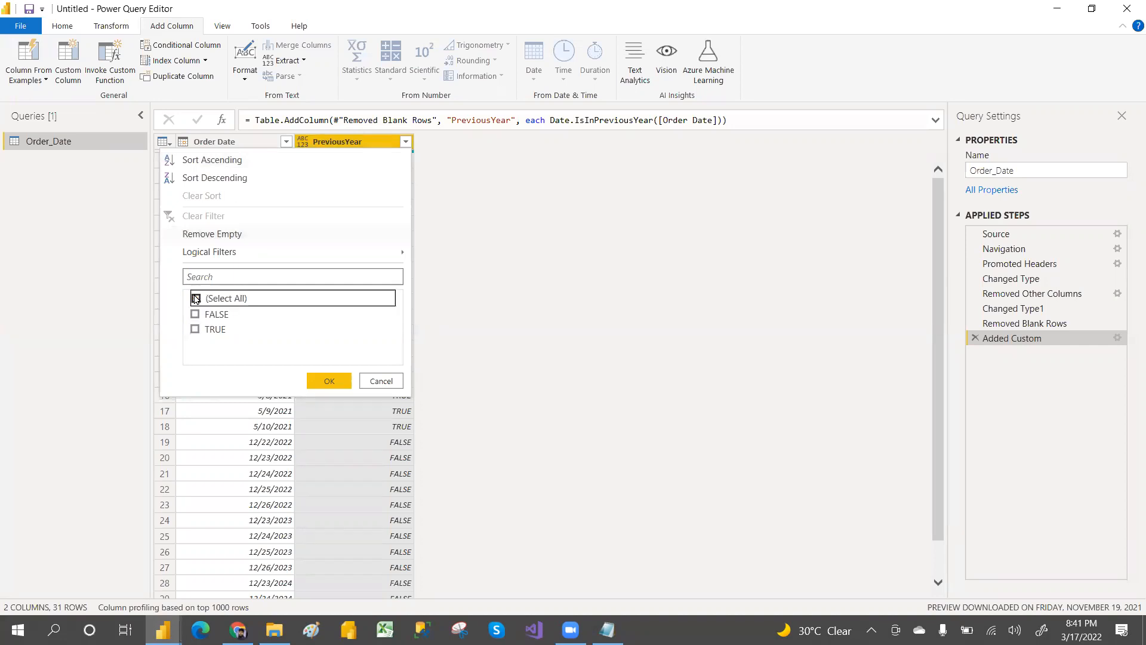
pyautogui.click(195, 328)
pyautogui.click(321, 380)
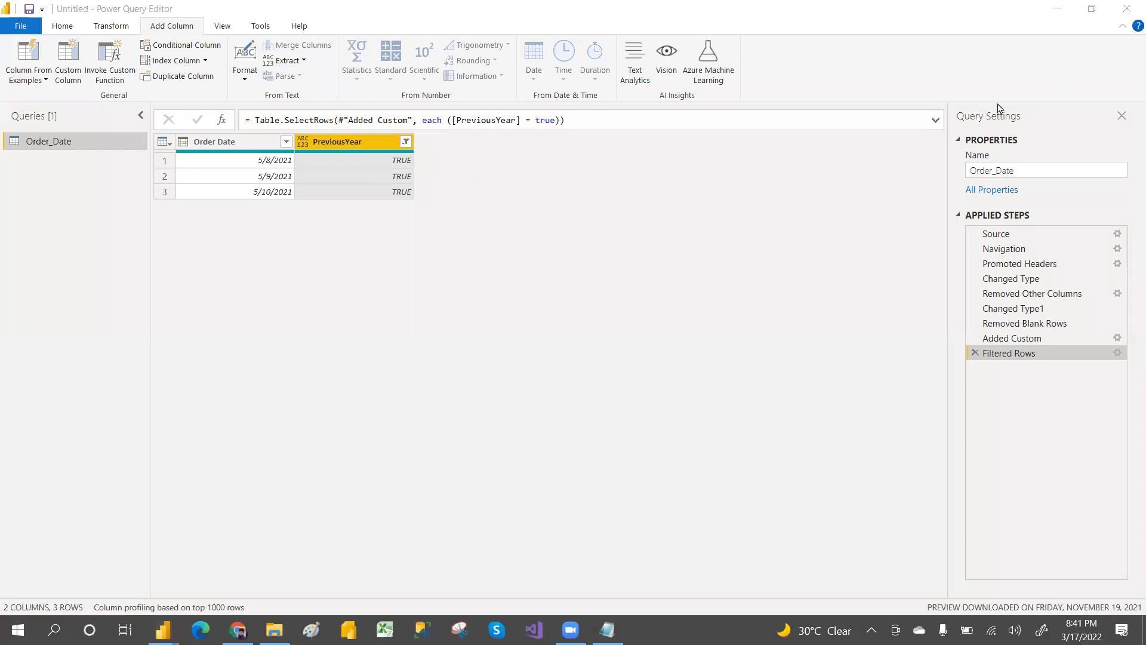
pyautogui.click(975, 353)
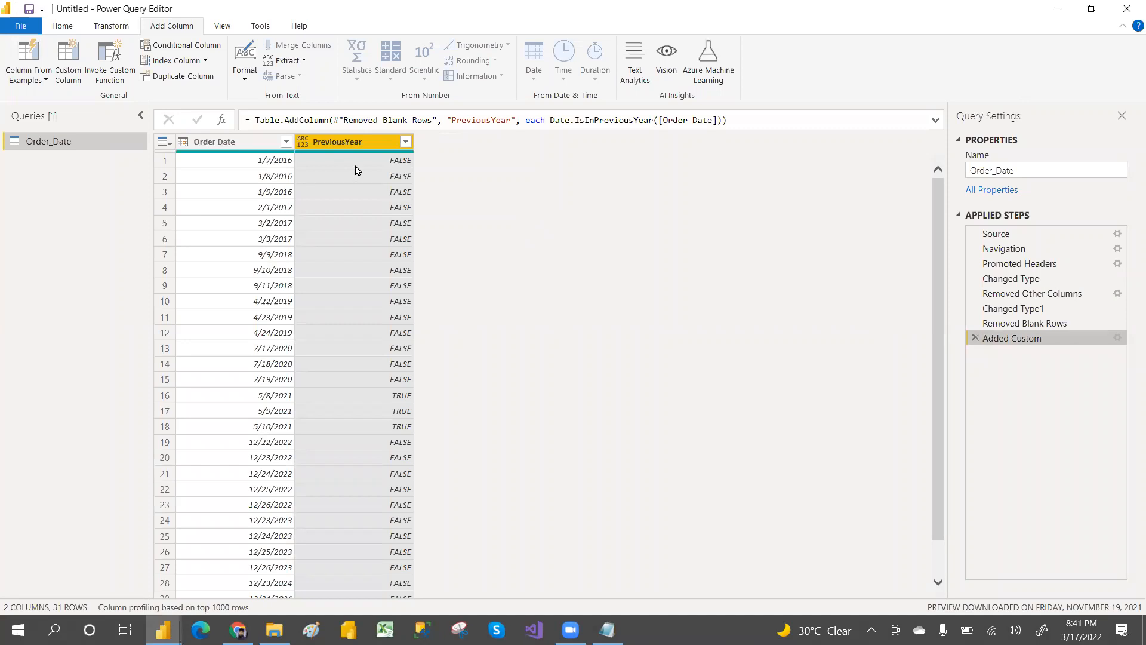
# Step: Examine the Added Custom step's Table.AddColumn formula, hiding and re-showing the formula bar
pyautogui.moveTo(248, 122); pyautogui.dragTo(327, 121)
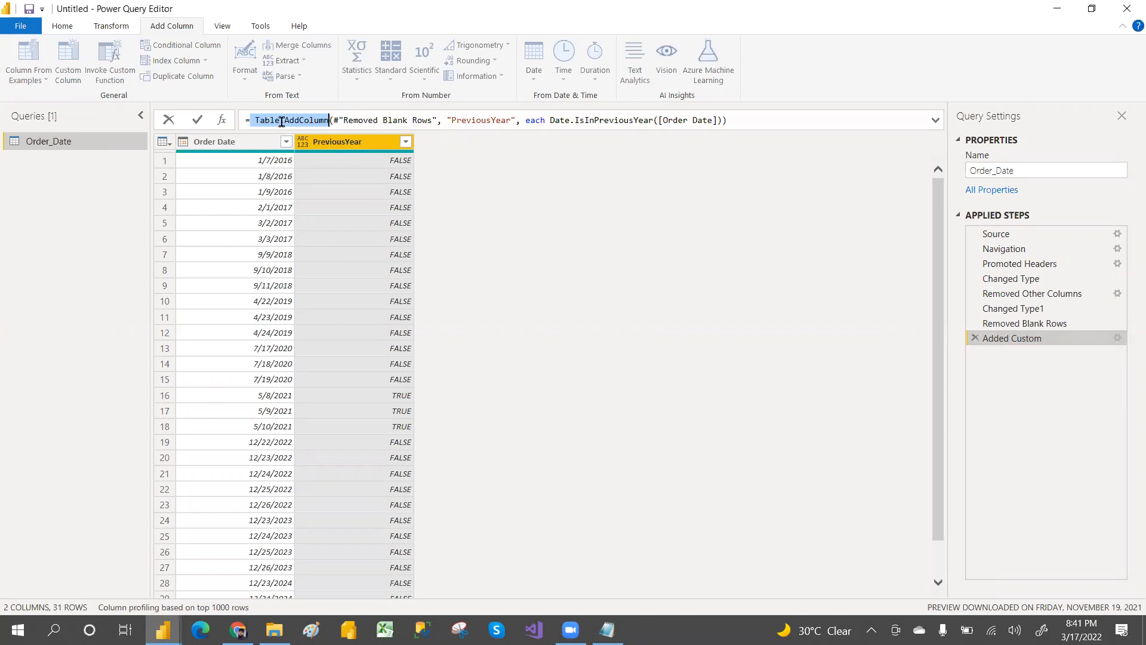
pyautogui.moveTo(308, 121)
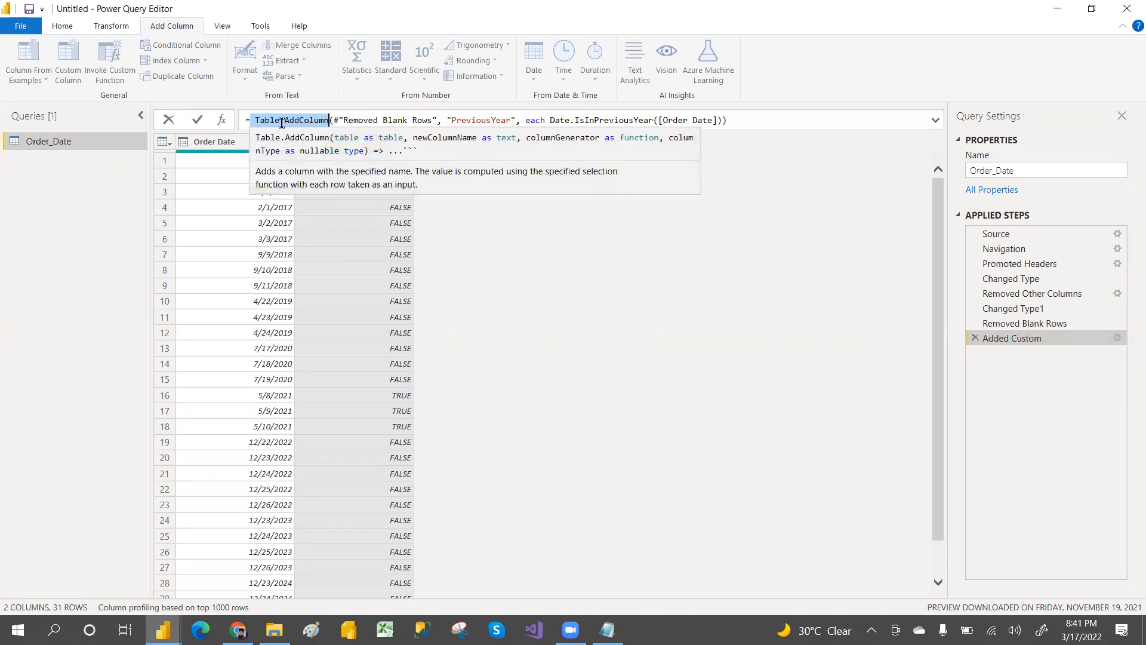
pyautogui.moveTo(333, 121); pyautogui.dragTo(438, 120)
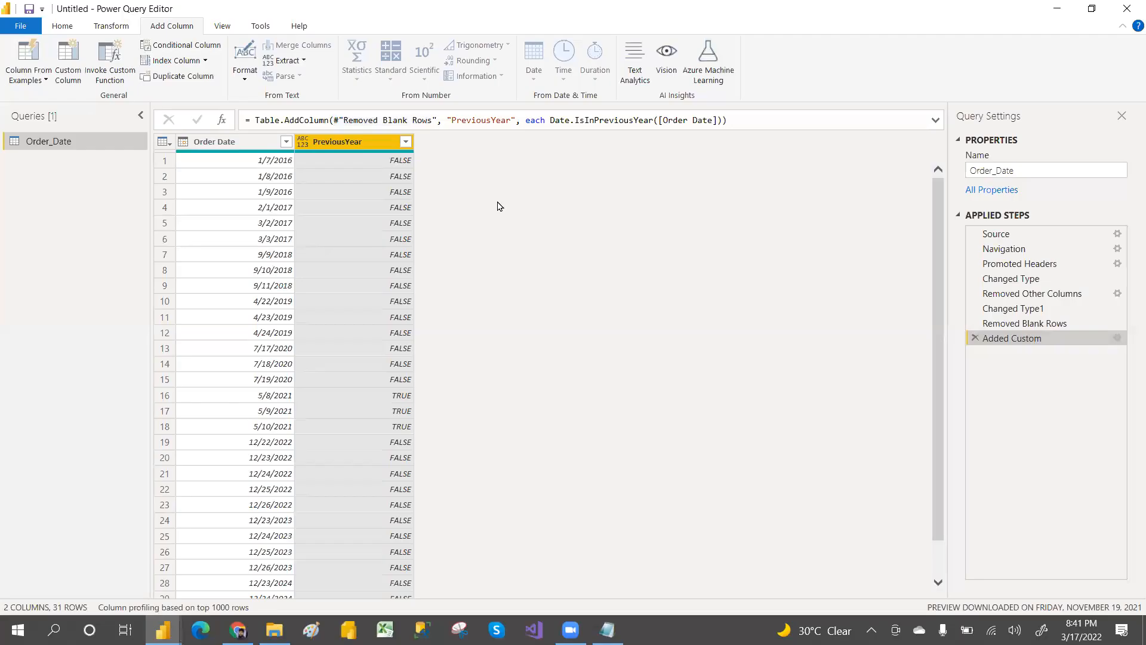
pyautogui.moveTo(255, 120); pyautogui.dragTo(327, 122)
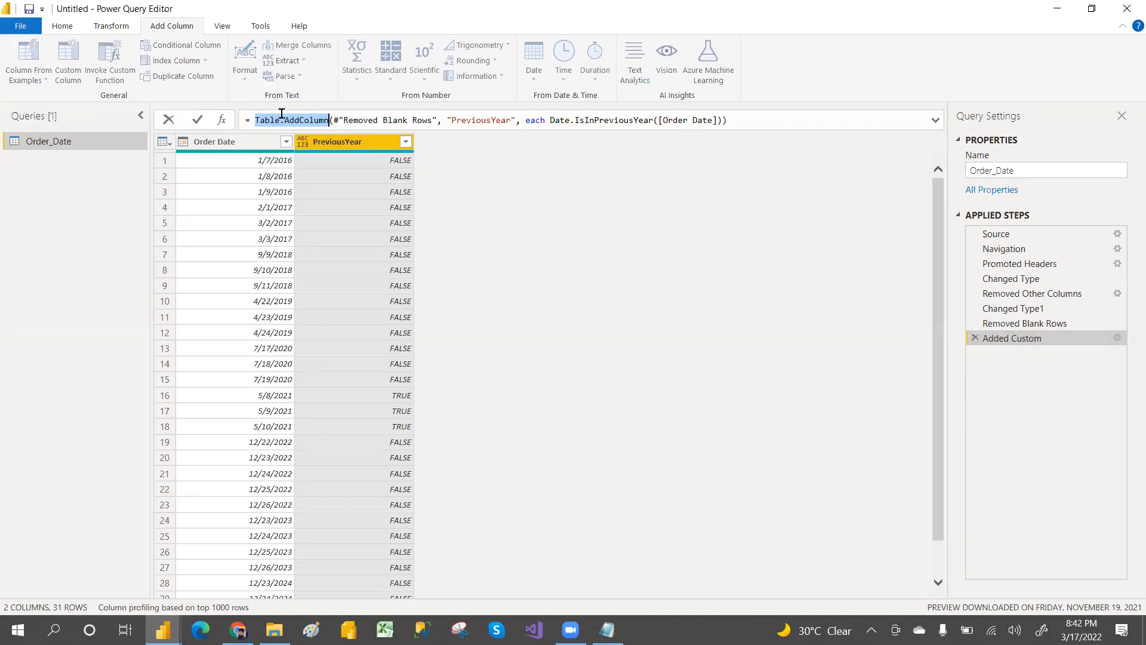
pyautogui.click(222, 27)
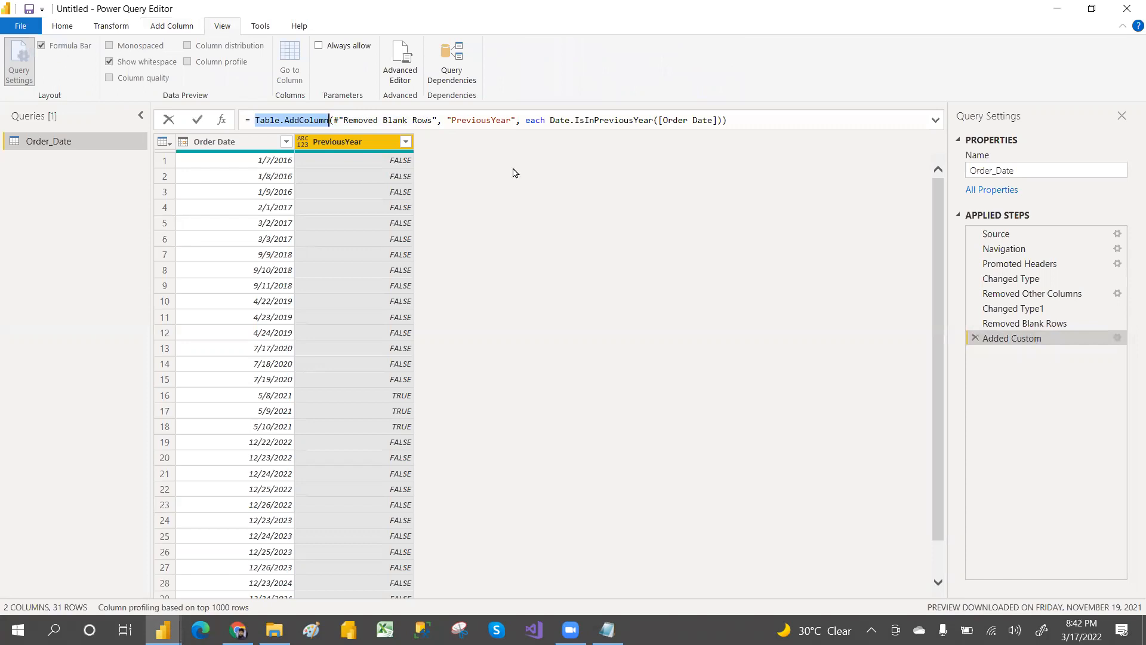
pyautogui.click(562, 194)
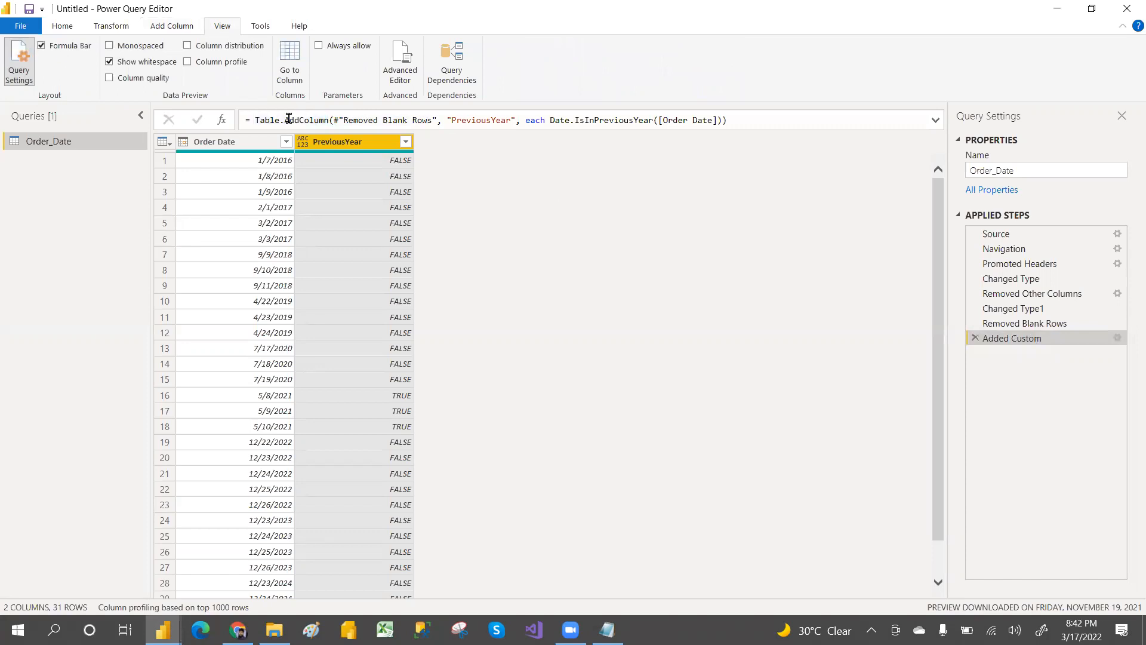
pyautogui.click(41, 48)
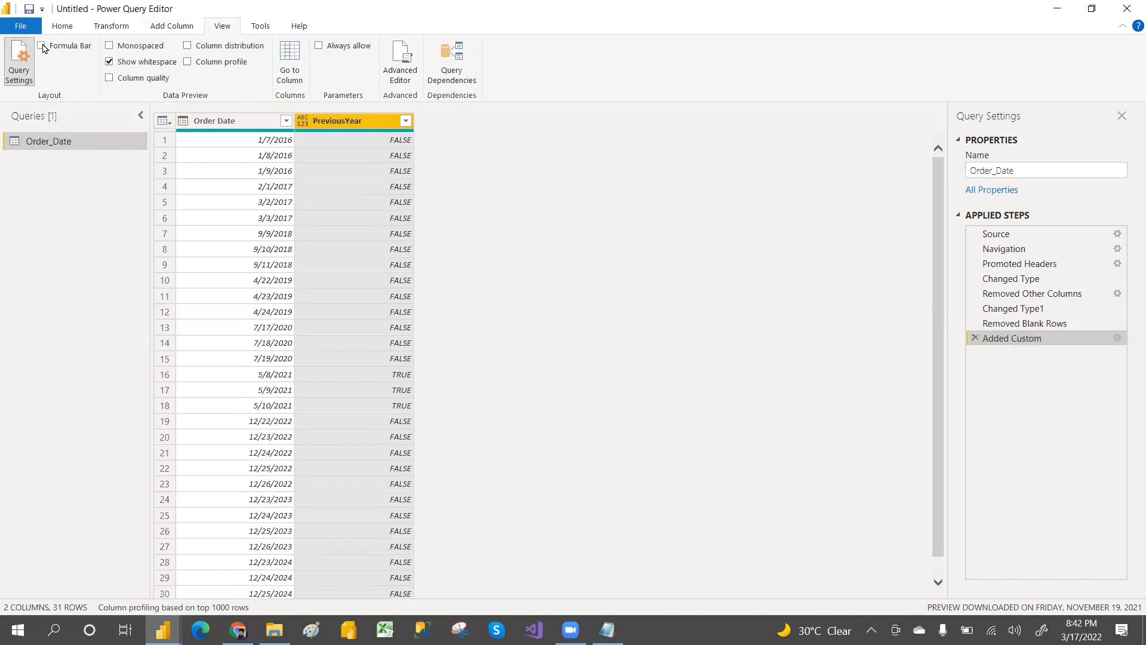
pyautogui.click(42, 47)
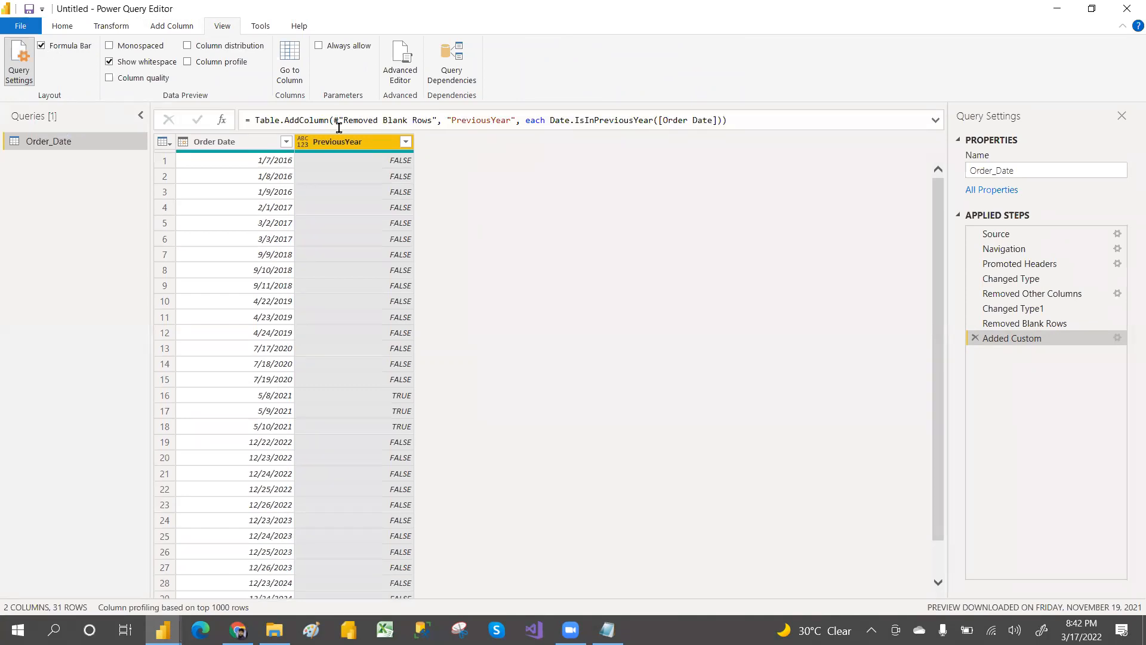
pyautogui.click(170, 28)
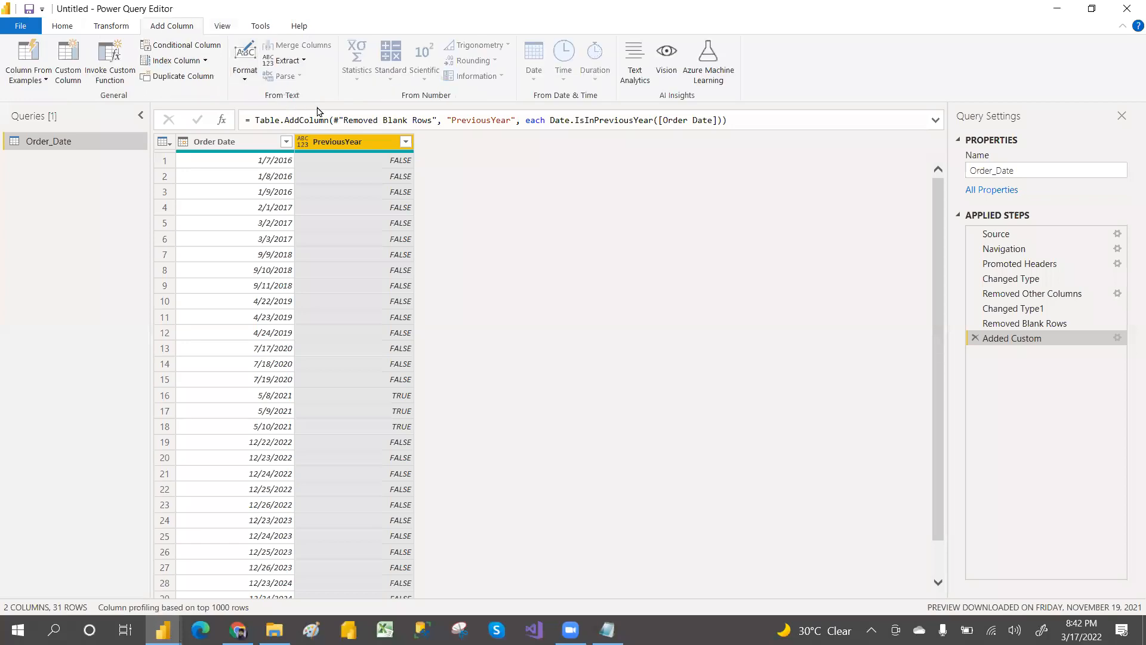
pyautogui.moveTo(255, 120); pyautogui.dragTo(526, 121)
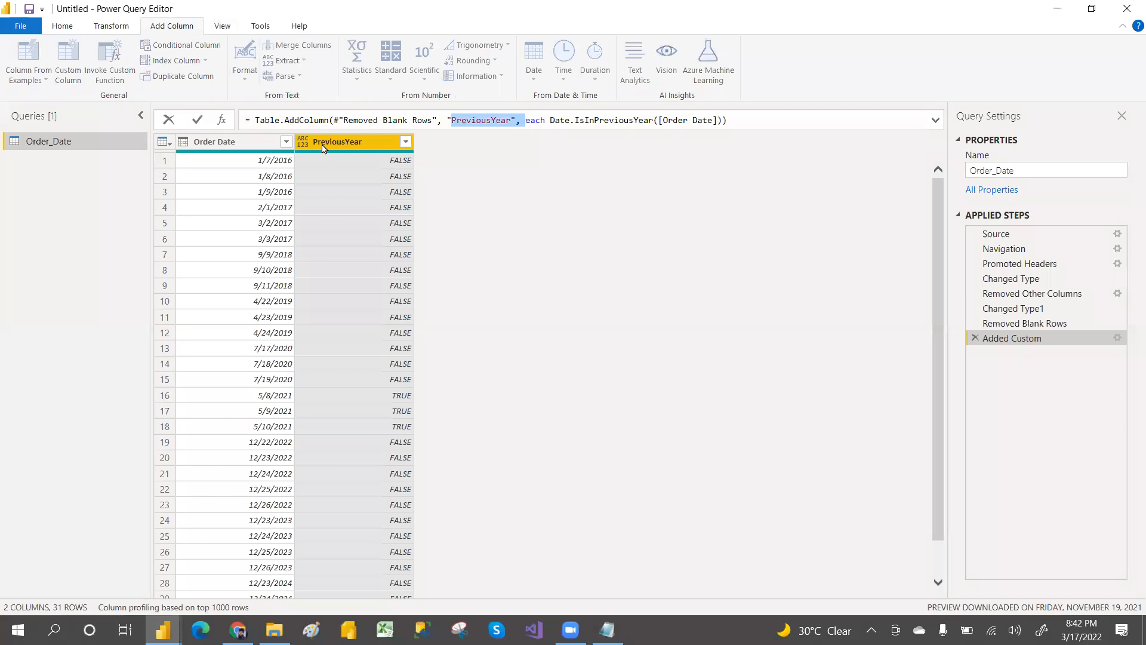
# Step: Examine the PreviousYear column name and the Date.IsInPreviousYear function in the Added Custom formula
pyautogui.moveTo(562, 122)
pyautogui.moveTo(550, 122); pyautogui.dragTo(717, 121)
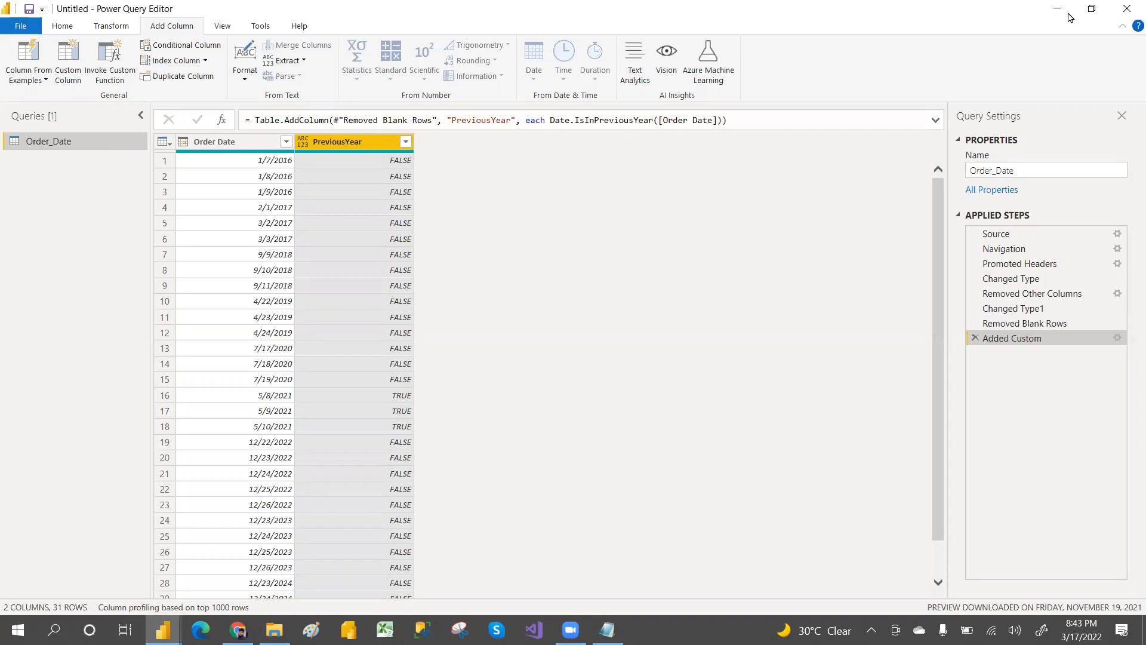
pyautogui.click(1127, 174)
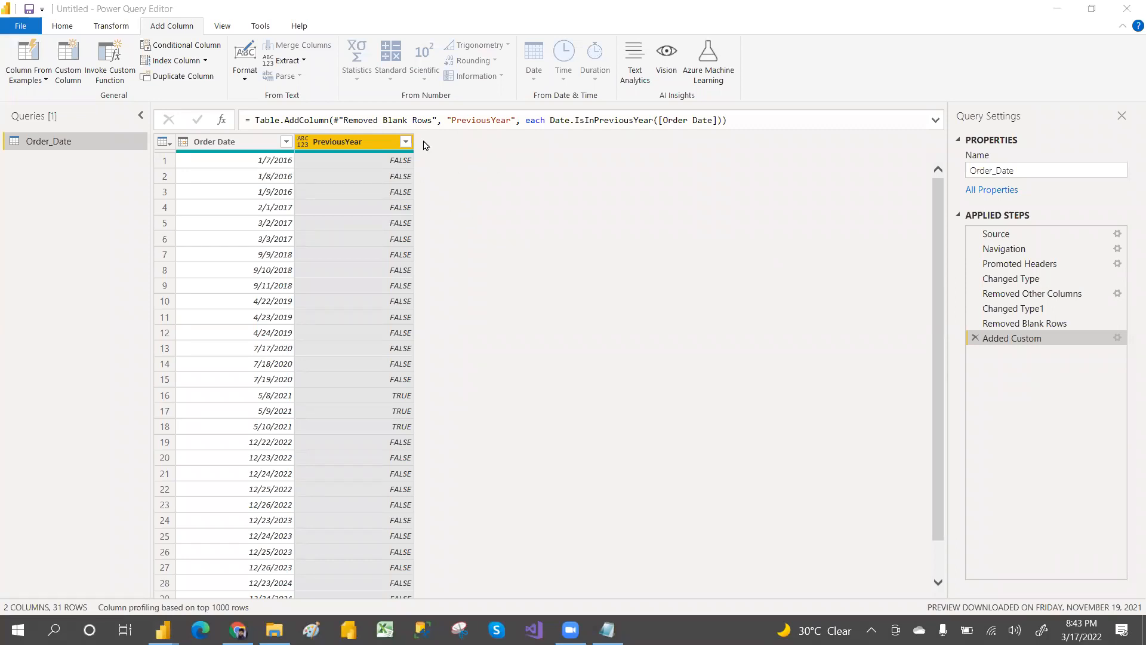
pyautogui.moveTo(718, 120); pyautogui.dragTo(550, 121)
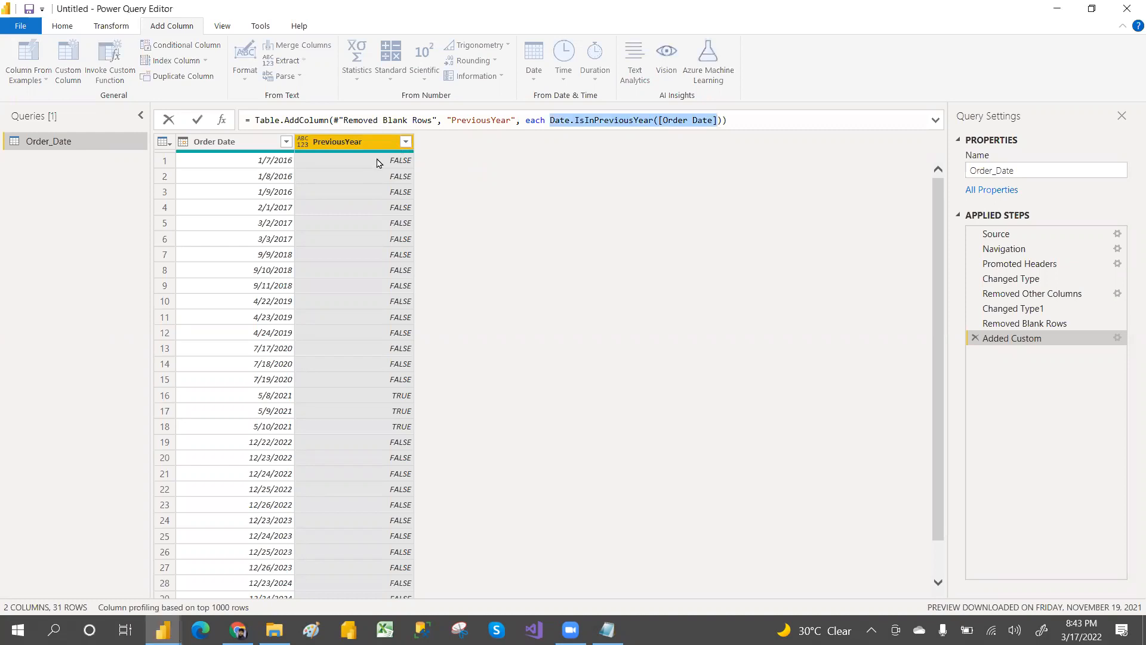
# Step: Filter the PreviousYear column to TRUE rows, review the Table.SelectRows formula, and remove the Filtered Rows step
pyautogui.click(404, 143)
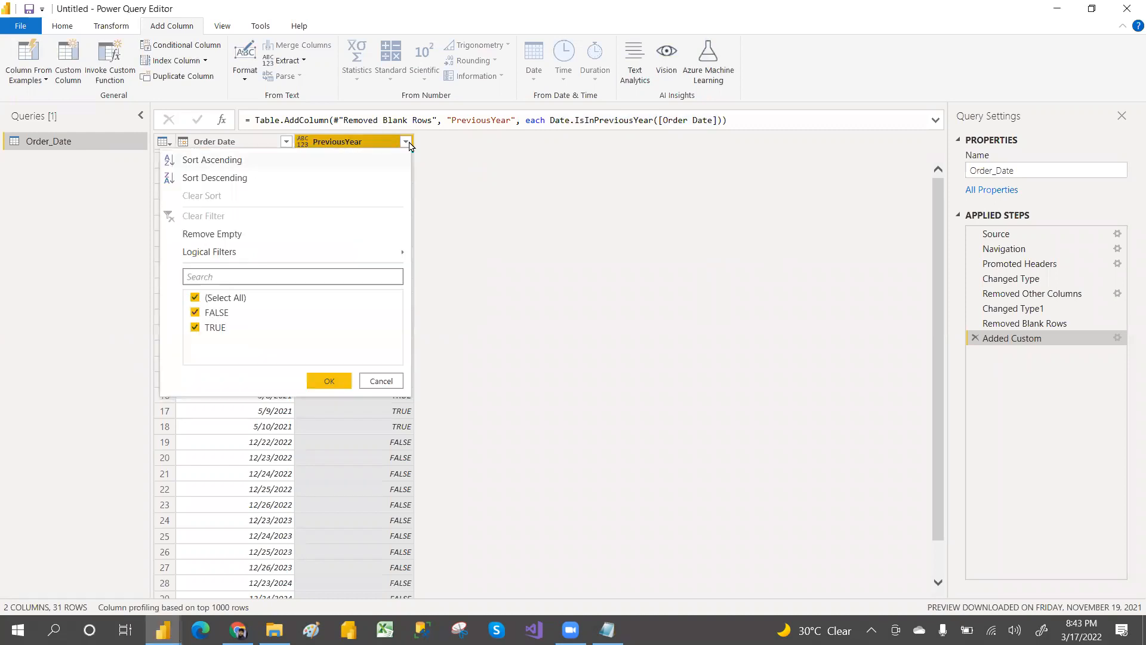
pyautogui.click(195, 297)
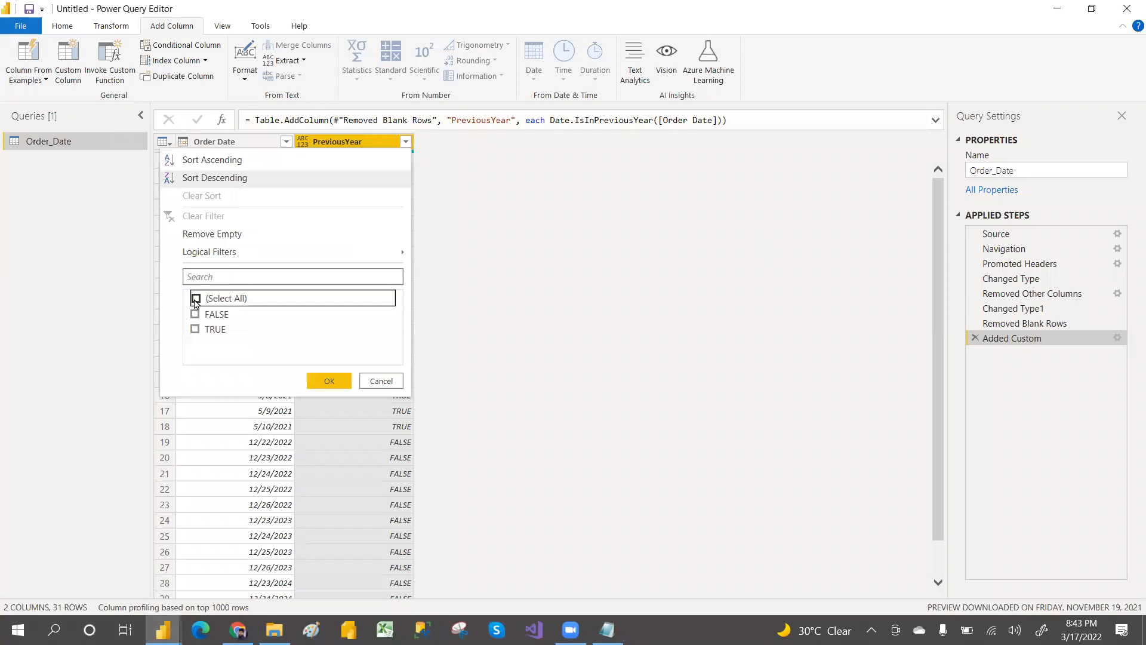
pyautogui.click(195, 330)
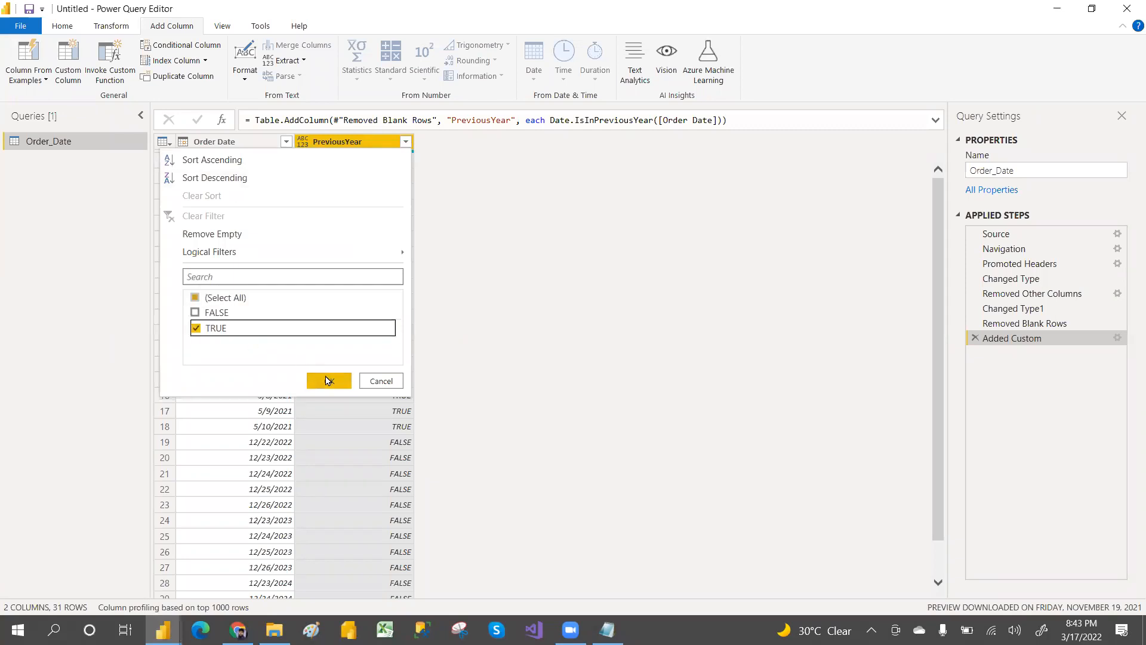
pyautogui.click(326, 377)
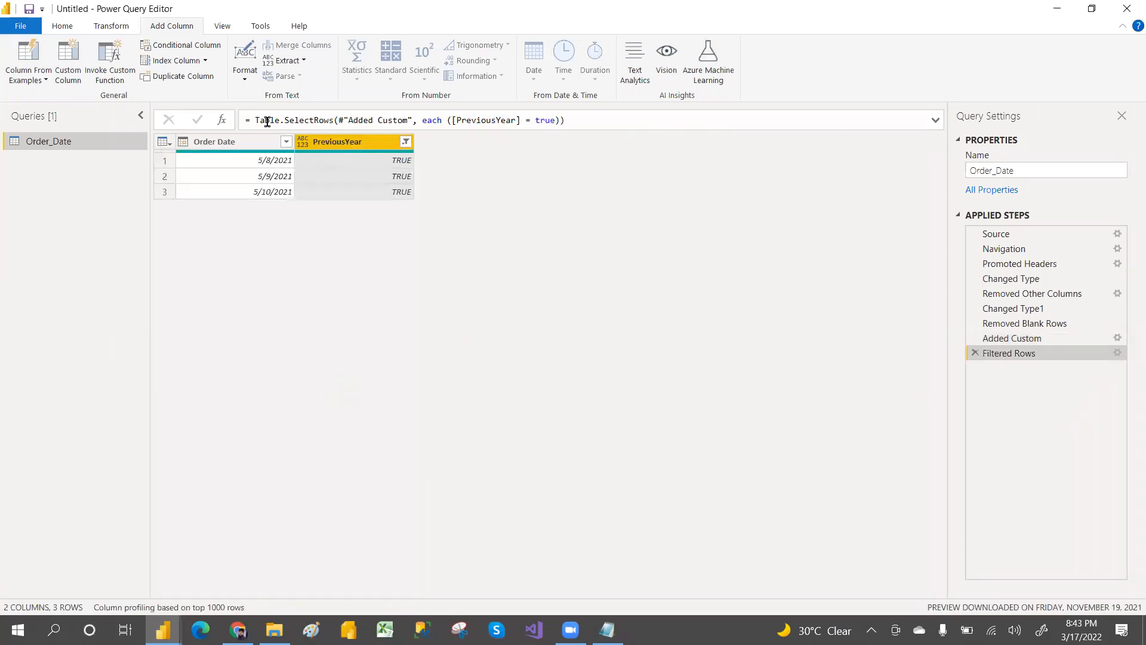
pyautogui.moveTo(254, 120); pyautogui.dragTo(335, 119)
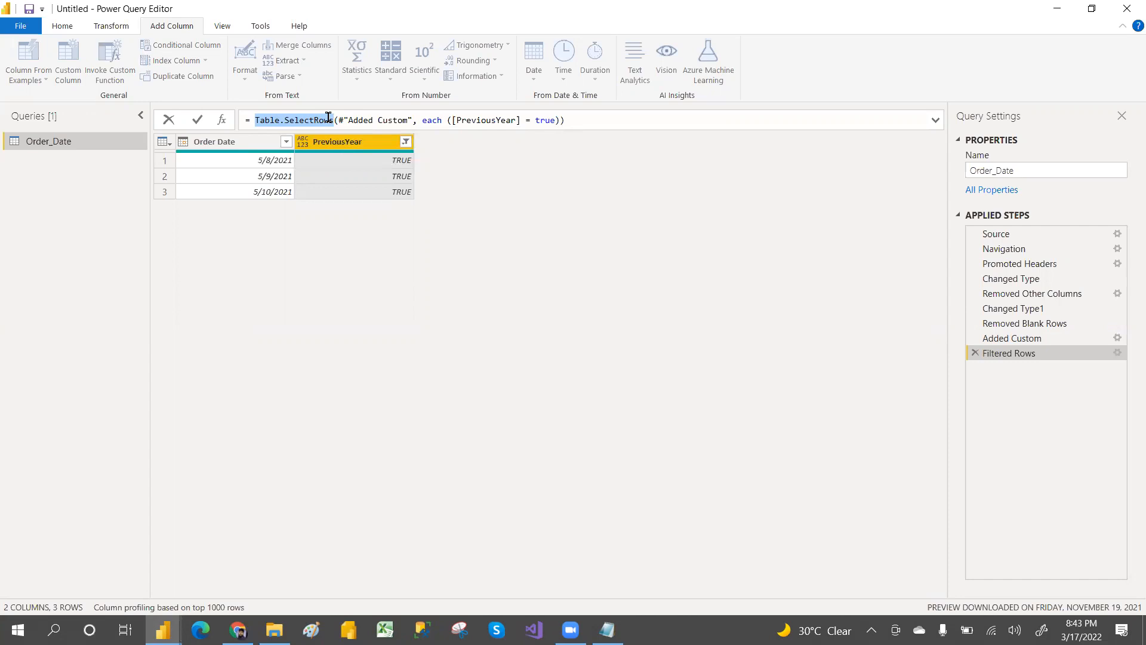
pyautogui.moveTo(344, 118); pyautogui.dragTo(563, 120)
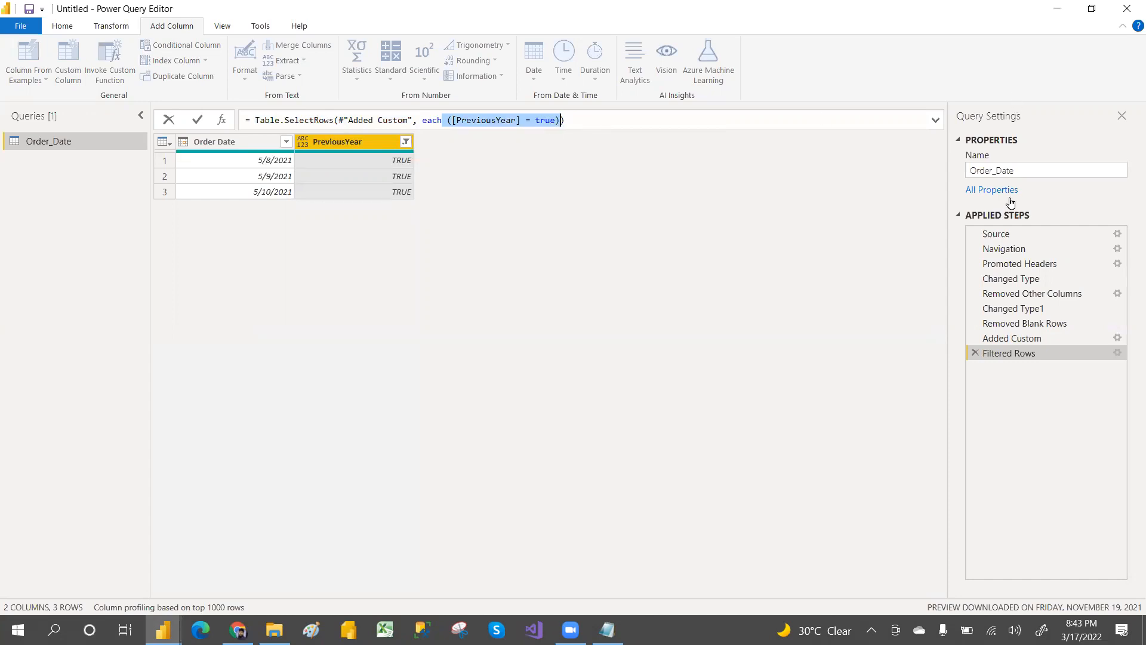
pyautogui.click(975, 356)
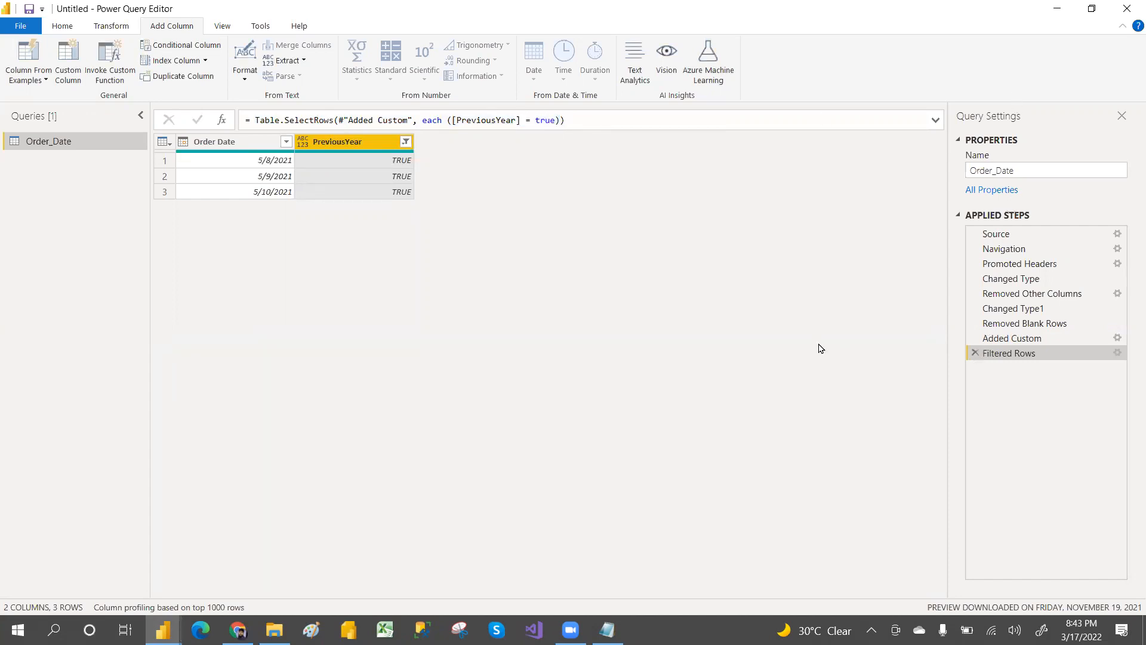
pyautogui.click(975, 353)
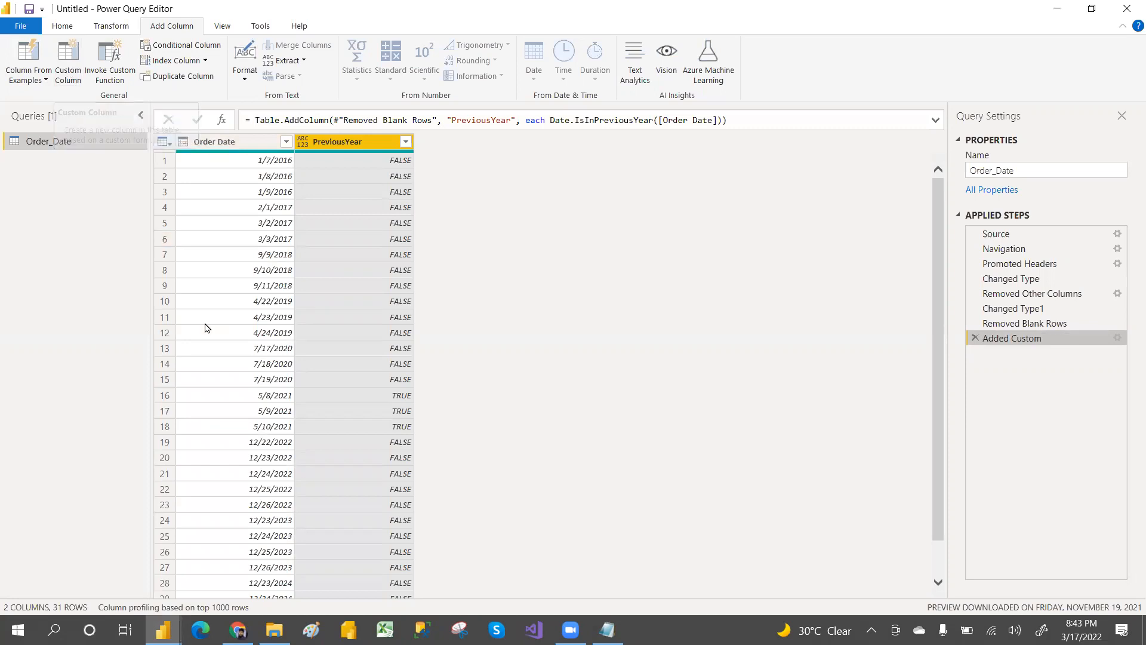
# Step: Check the Current Year topic in the Notepad class notes and return to Power Query Editor
pyautogui.click(607, 629)
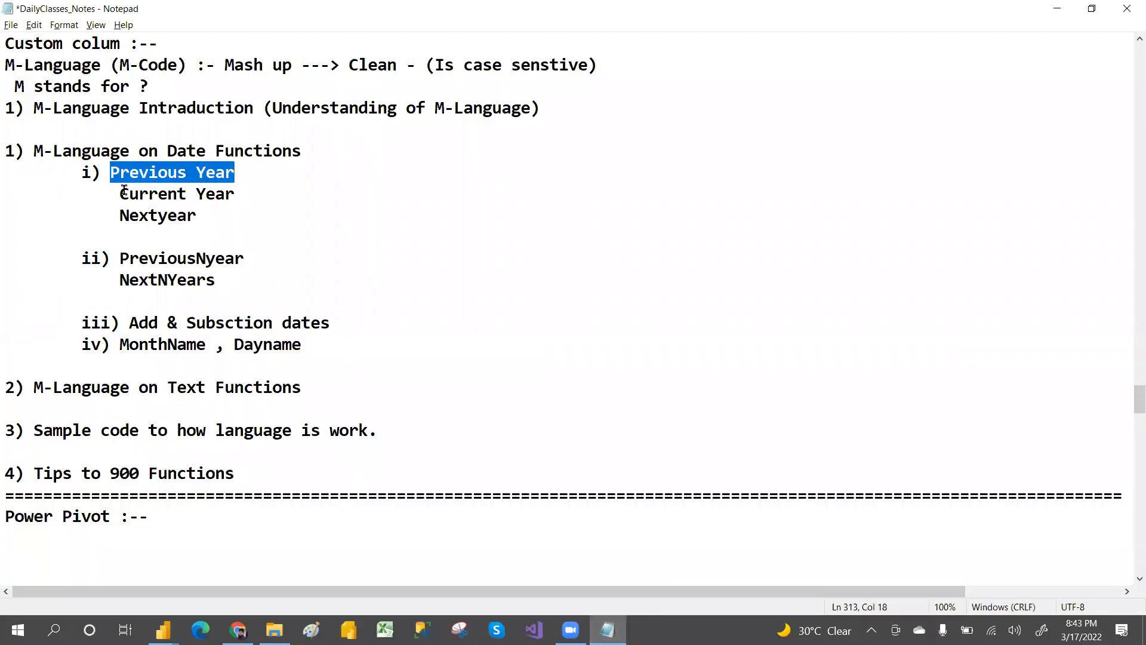
pyautogui.moveTo(116, 197); pyautogui.dragTo(239, 188)
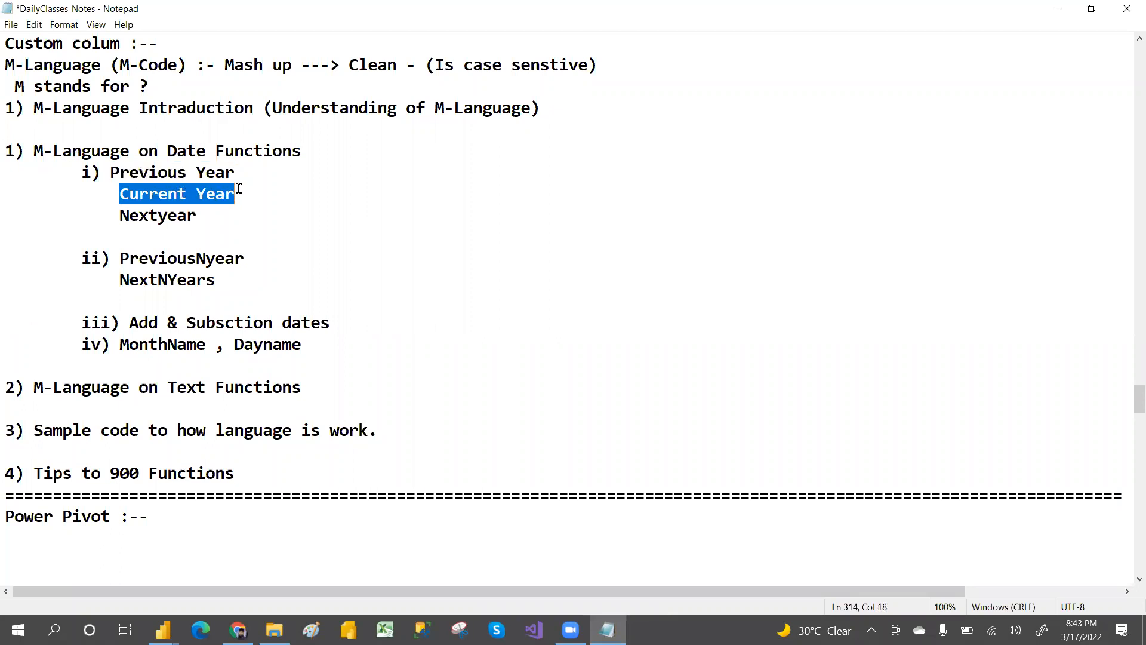
pyautogui.hotkey('alt', 'Tab')
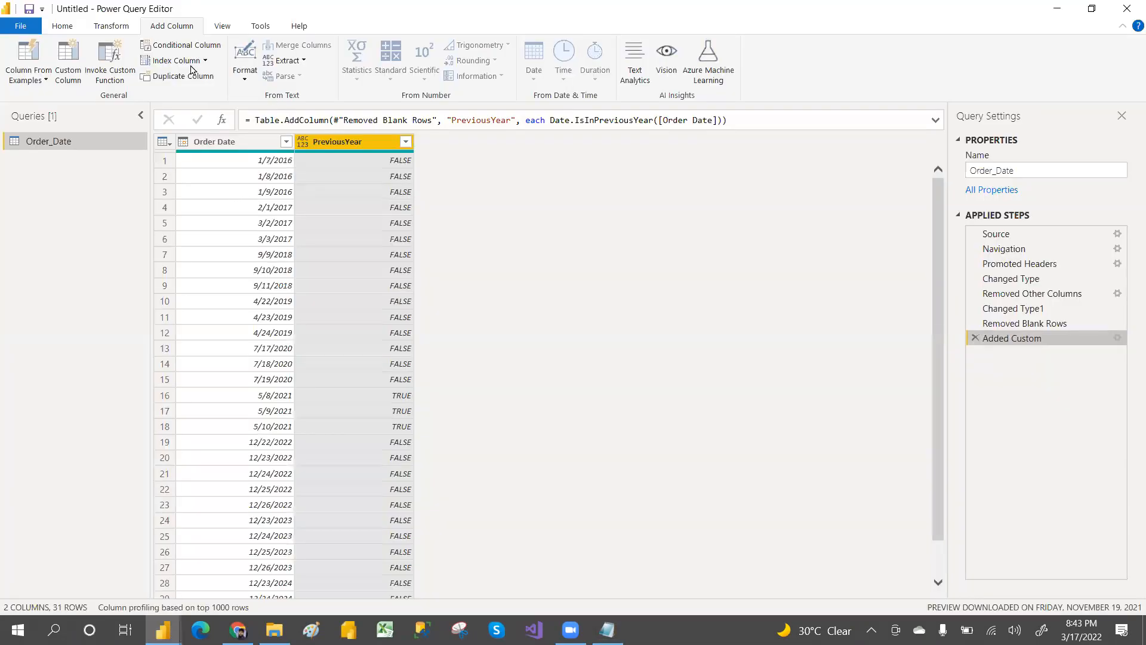
# Step: Add a custom column named CurrentYear? with the formula Date.IsInCurrentYear([Order Date])
pyautogui.click(68, 62)
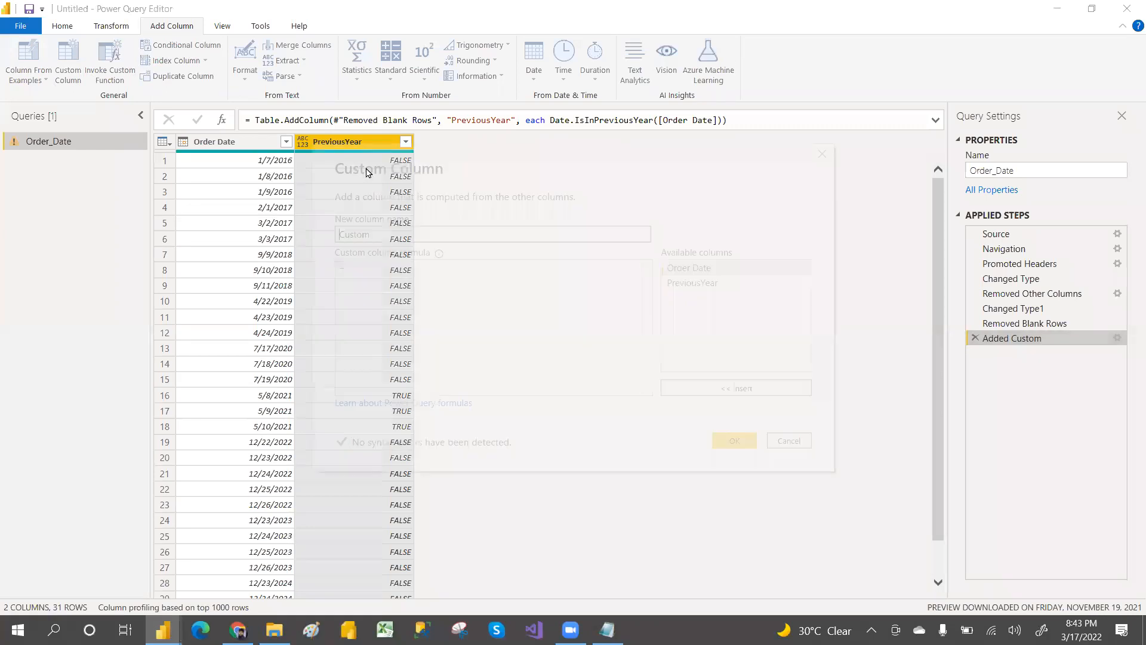
pyautogui.doubleClick(385, 234)
pyautogui.write('CurrentYear?')
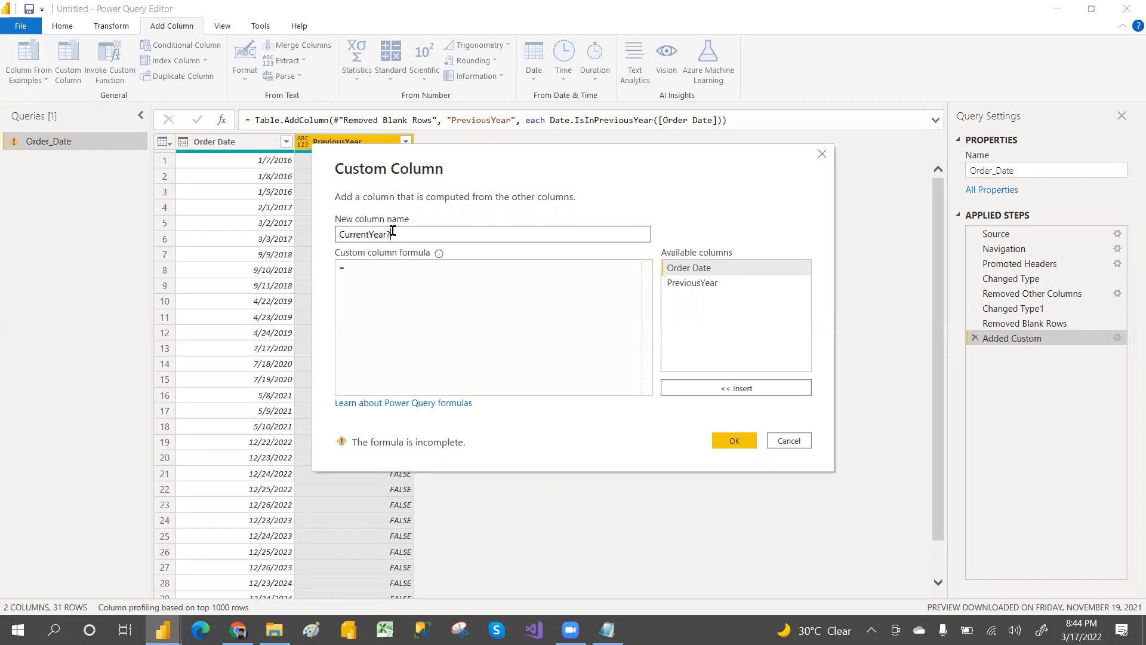
pyautogui.click(358, 267)
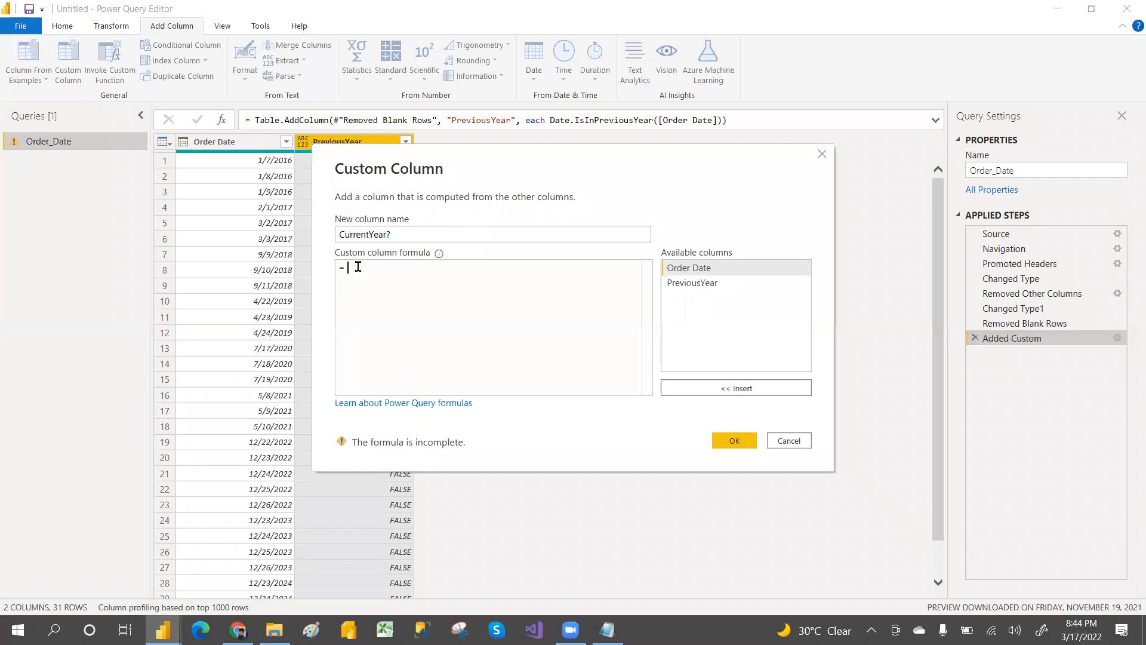
pyautogui.write('date')
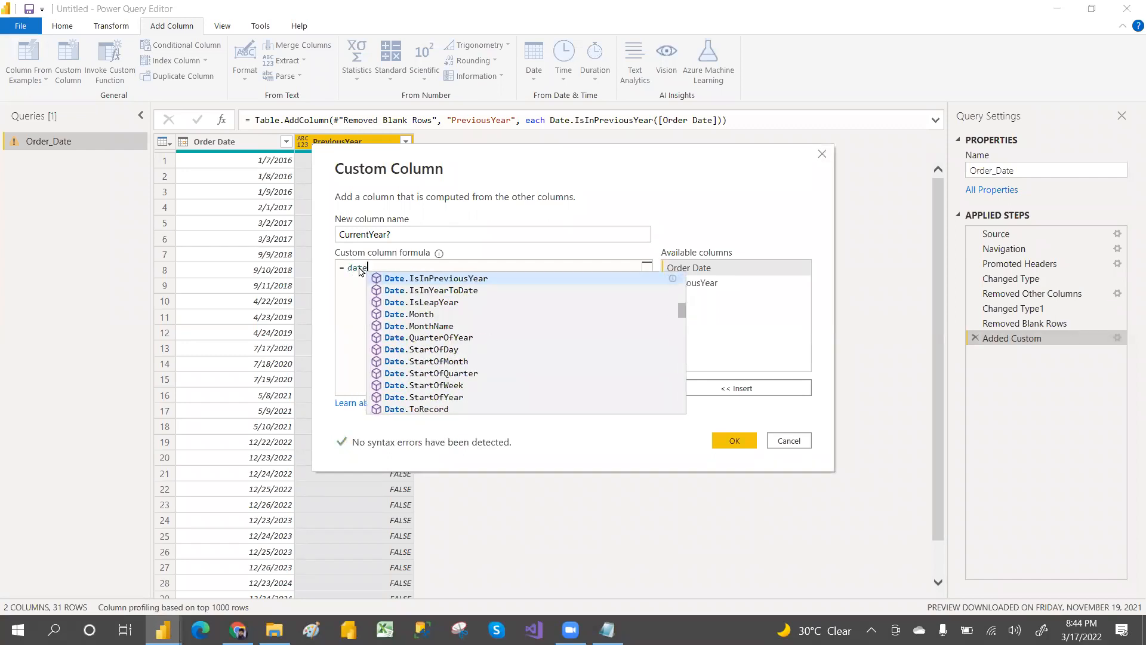
pyautogui.write(' isin')
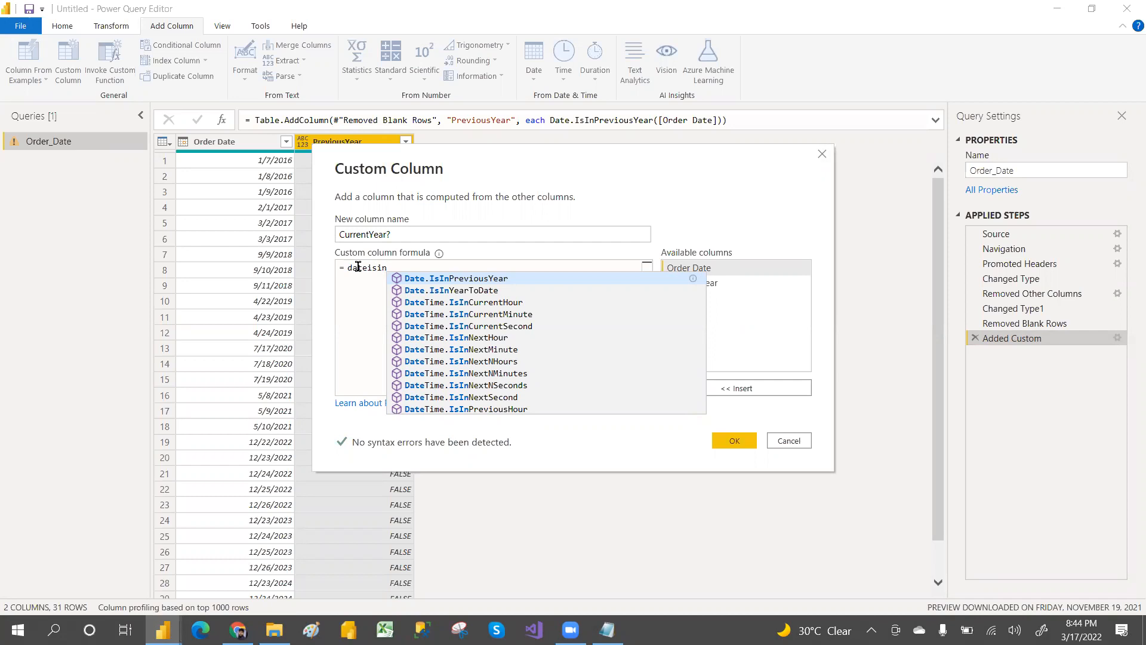
pyautogui.write('c')
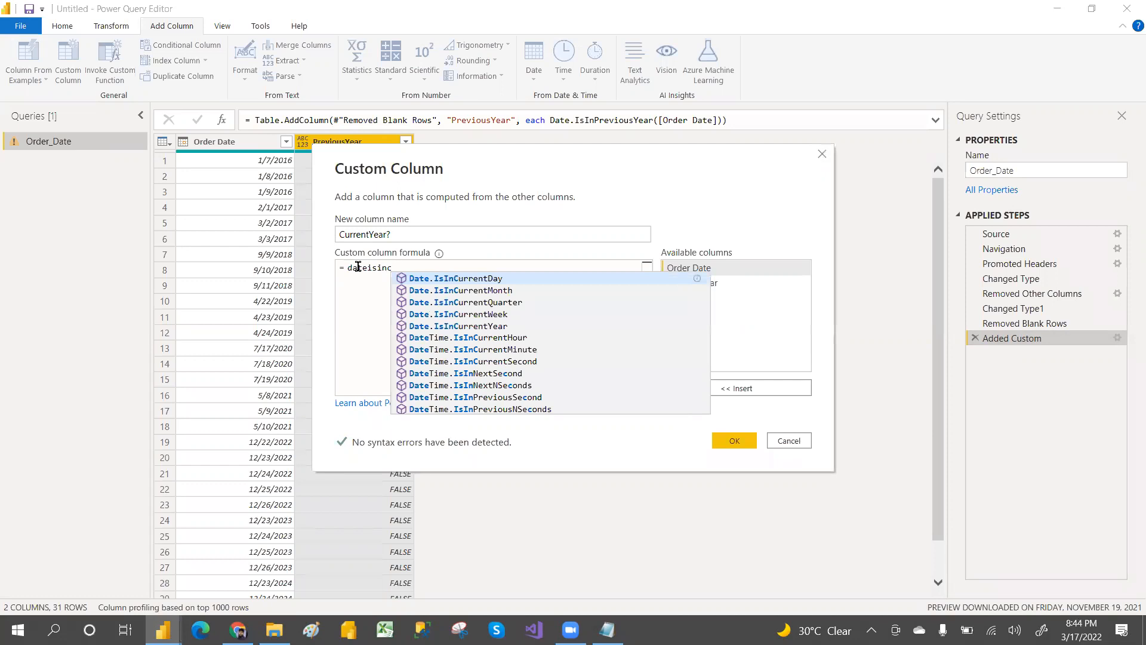
pyautogui.click(474, 328)
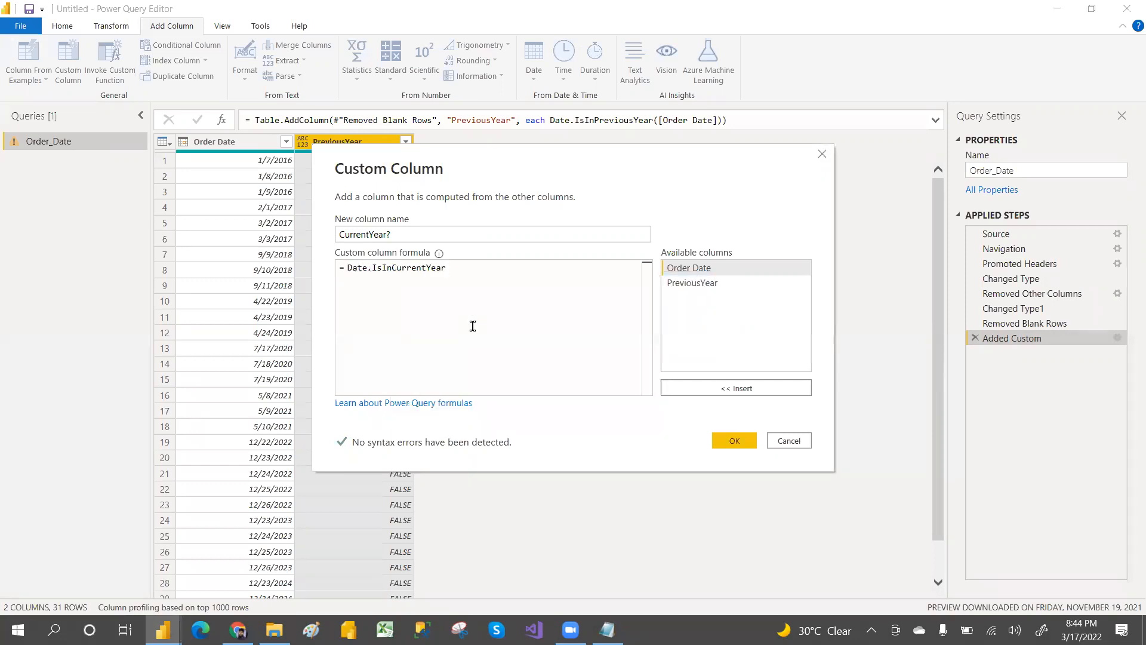
pyautogui.write('(')
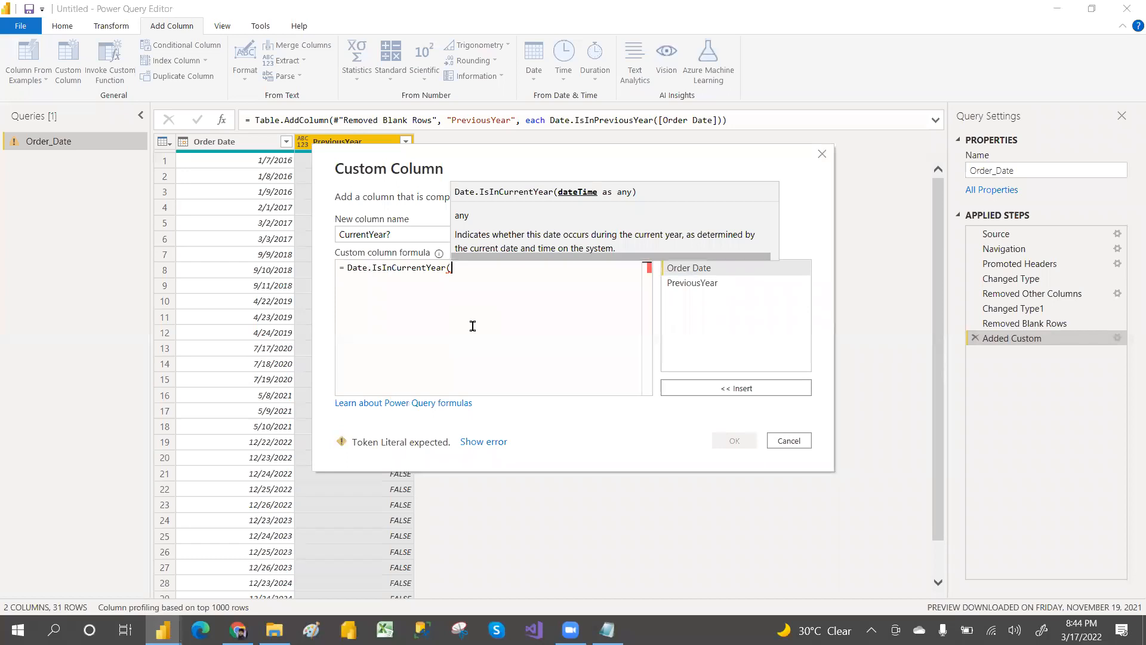
pyautogui.doubleClick(688, 268)
pyautogui.write(')')
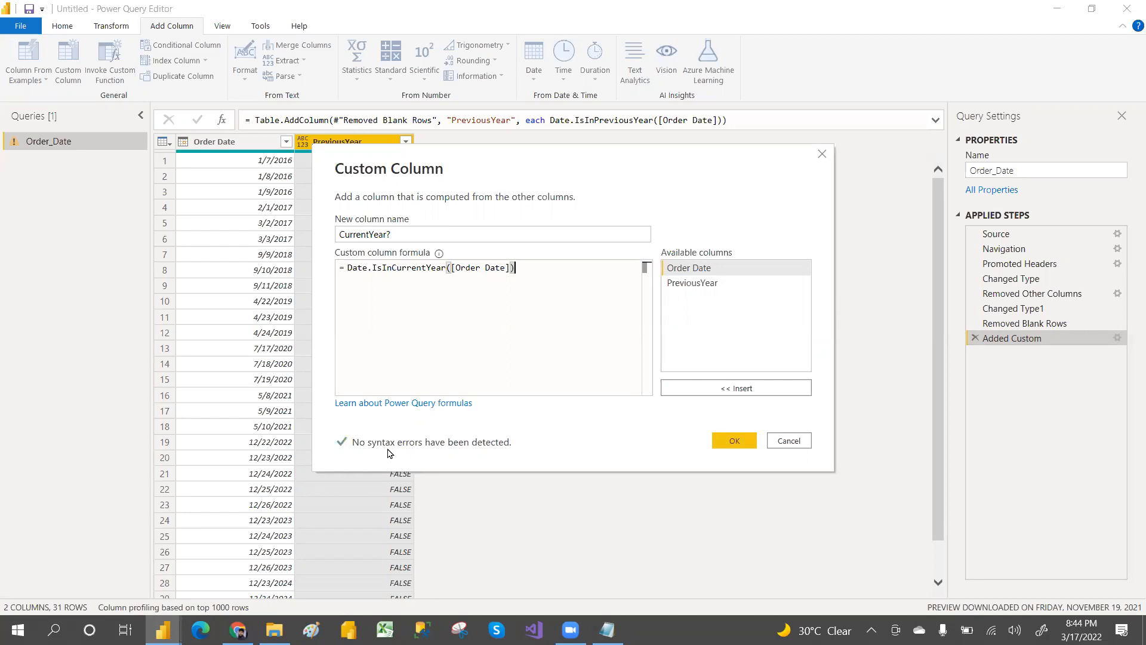
pyautogui.click(736, 441)
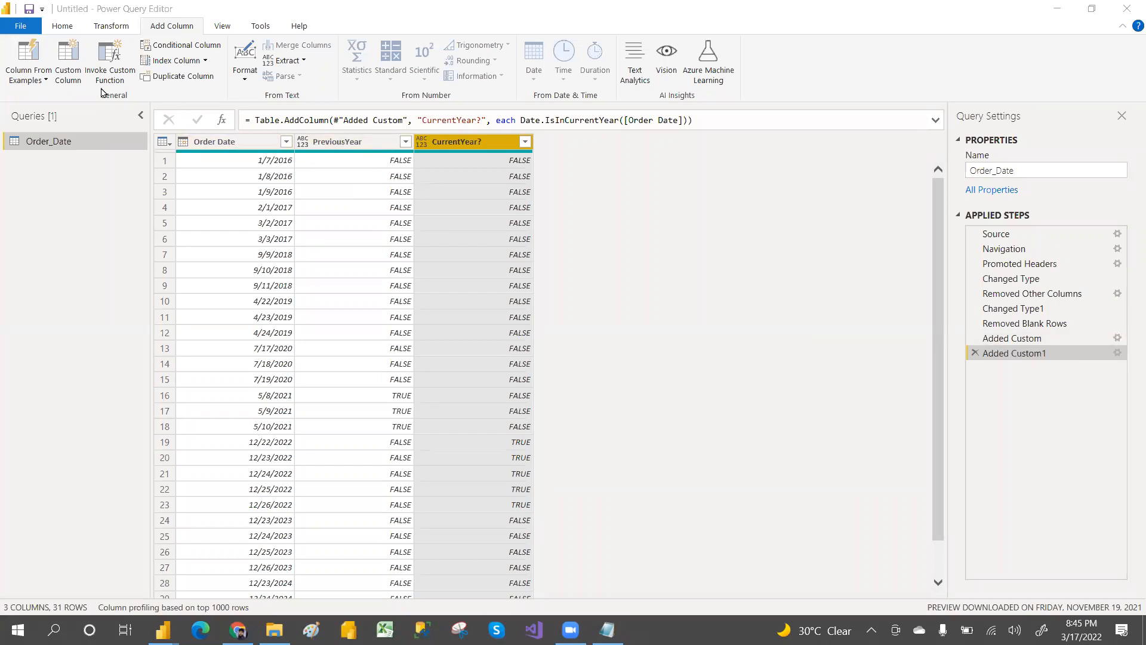
pyautogui.click(68, 69)
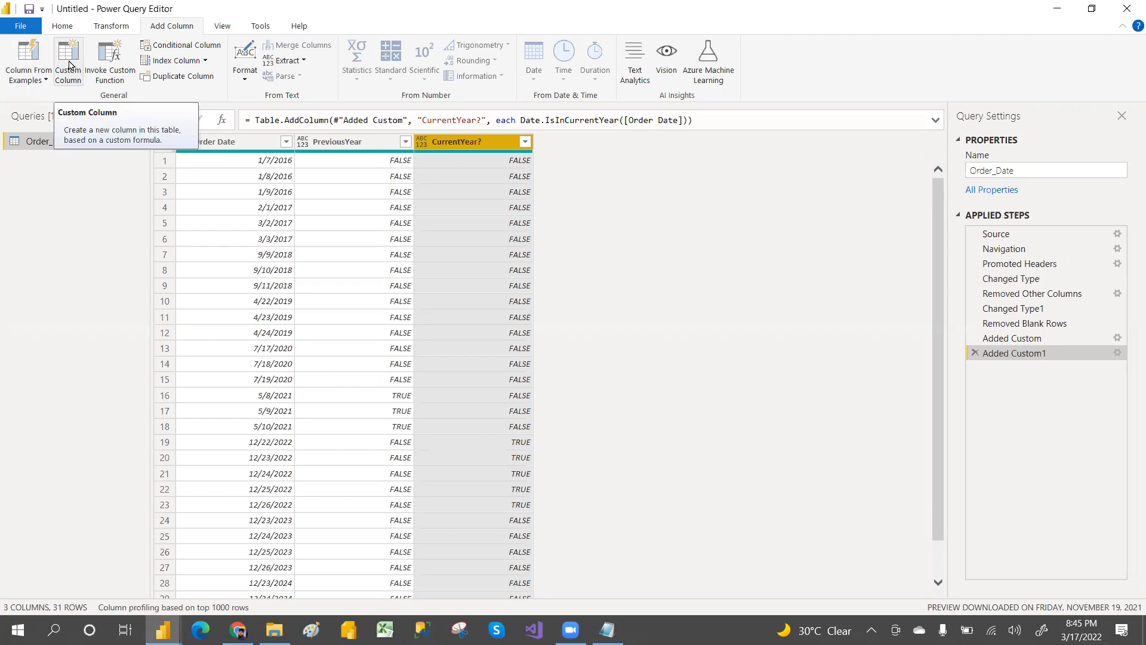
pyautogui.click(69, 64)
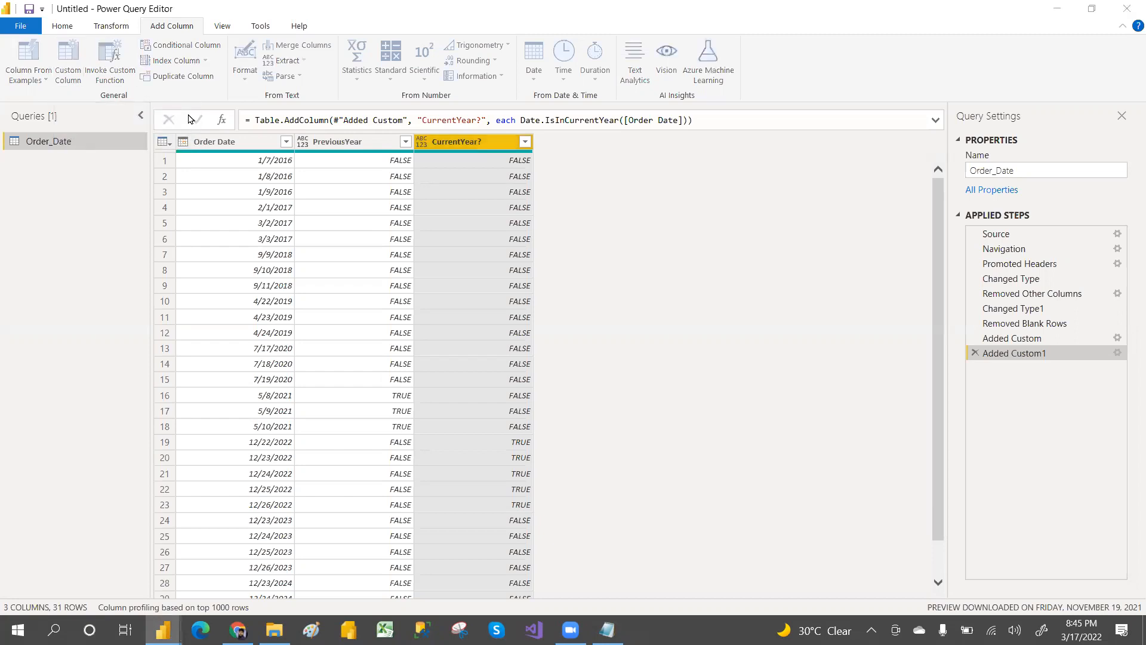
pyautogui.write('n')
pyautogui.write('N')
pyautogui.write('YEAR')
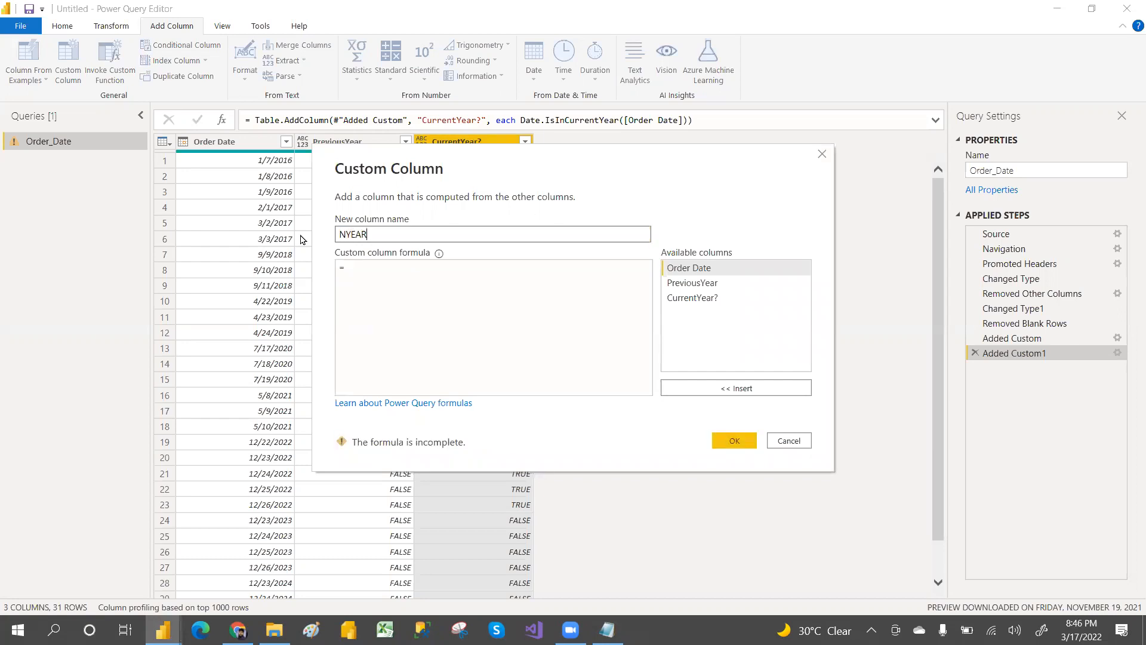
pyautogui.click(369, 266)
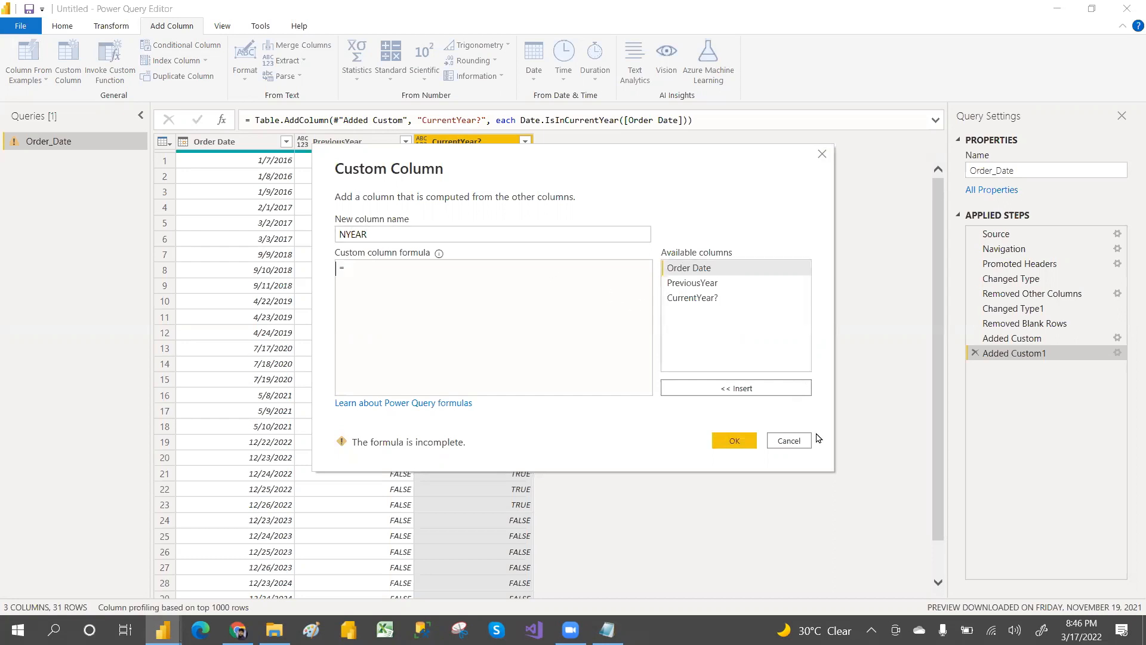
pyautogui.click(789, 442)
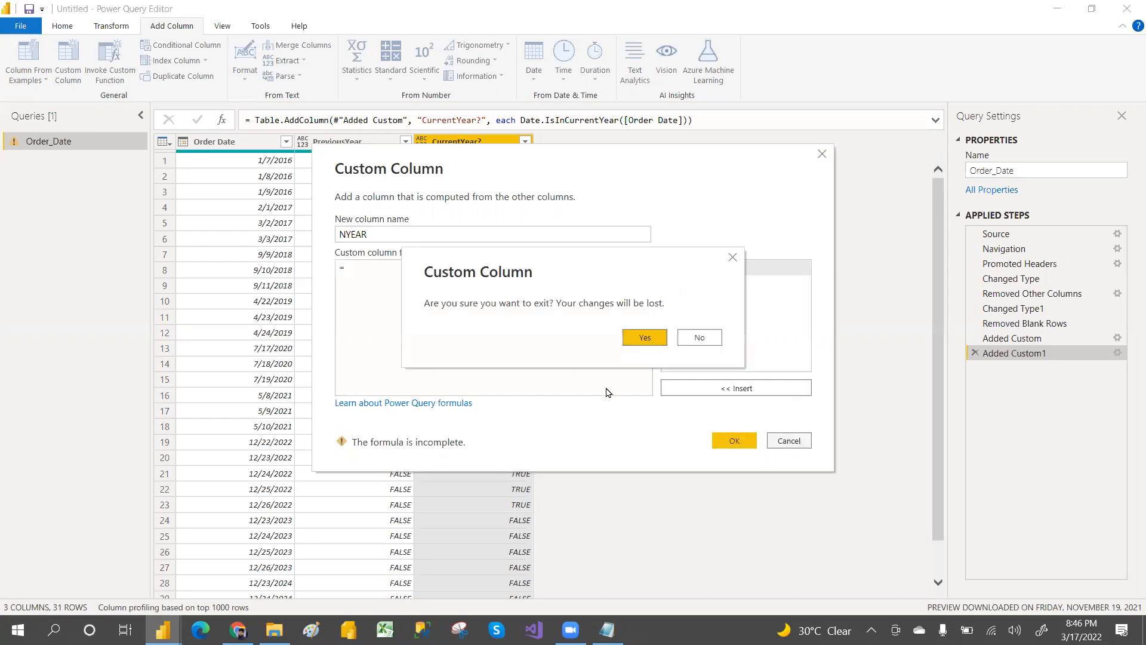
pyautogui.click(643, 339)
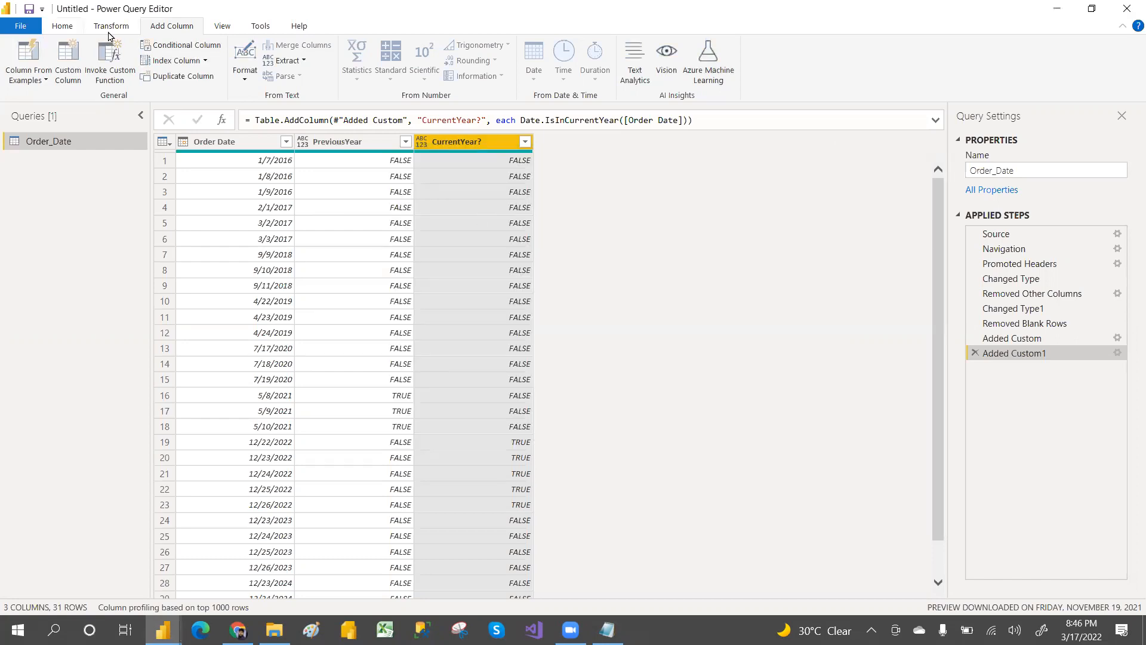
# Step: Close and apply the query changes, then reopen the query in Power Query Editor with Transform data
pyautogui.click(60, 27)
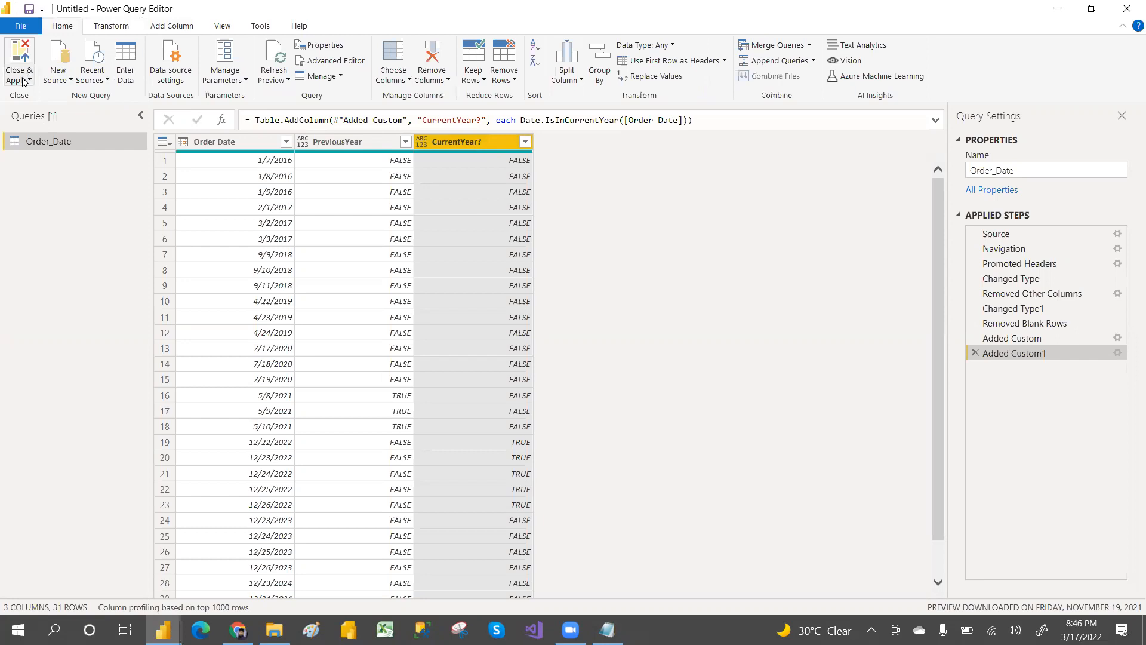
pyautogui.click(24, 81)
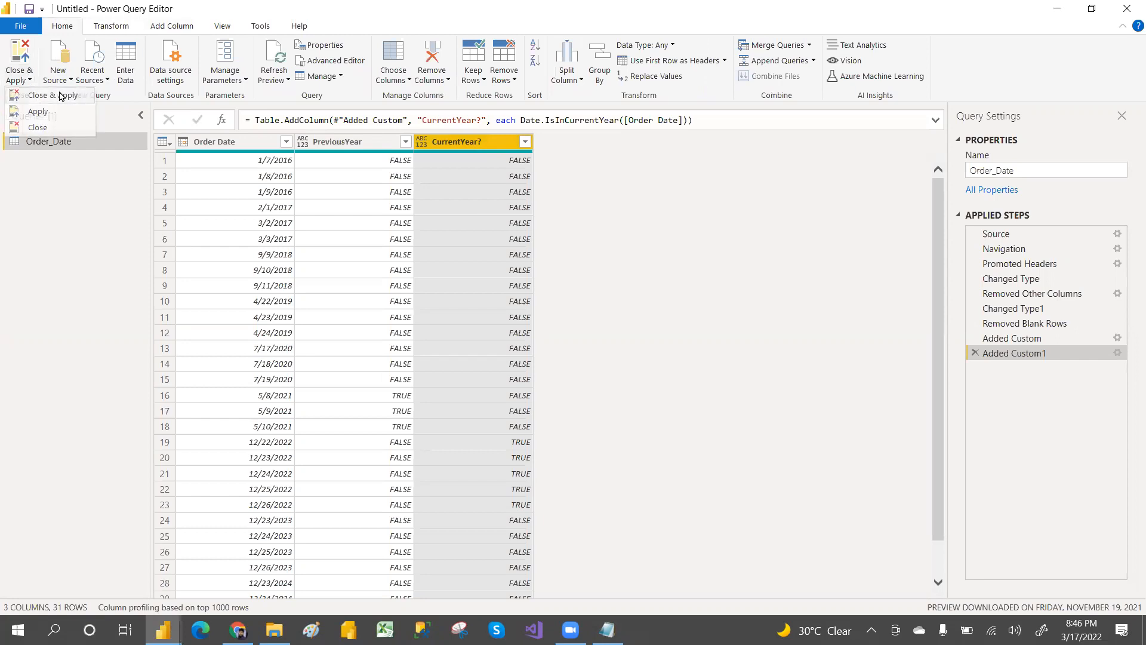
pyautogui.hotkey('alt', 'Tab')
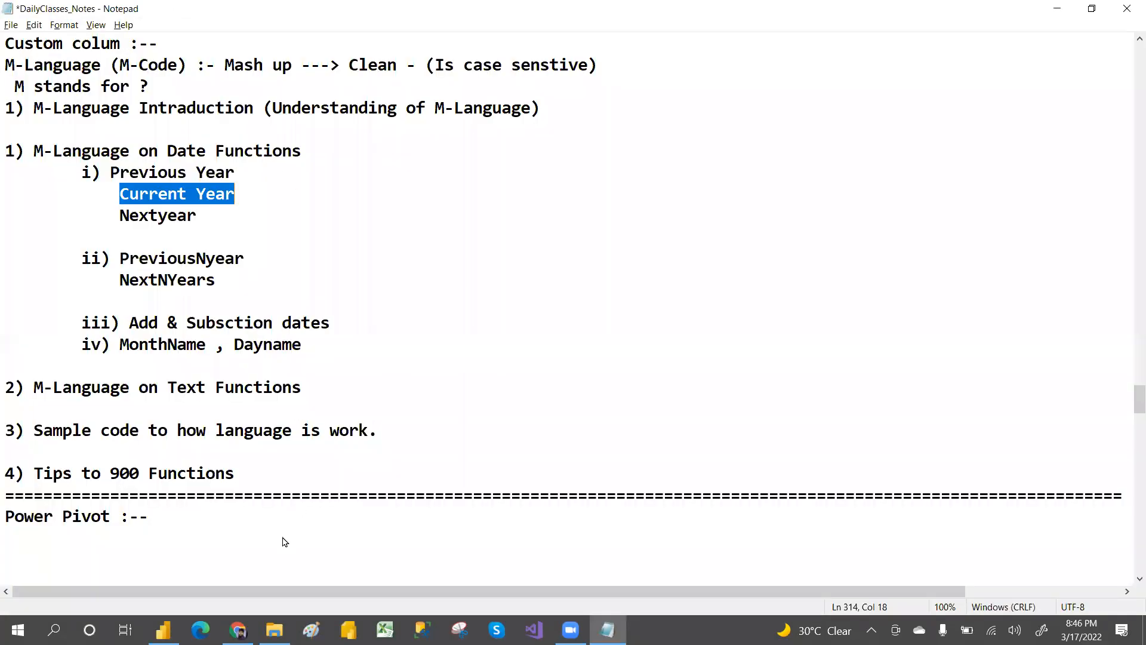
pyautogui.hotkey('alt', 'Tab')
pyautogui.moveTo(163, 630)
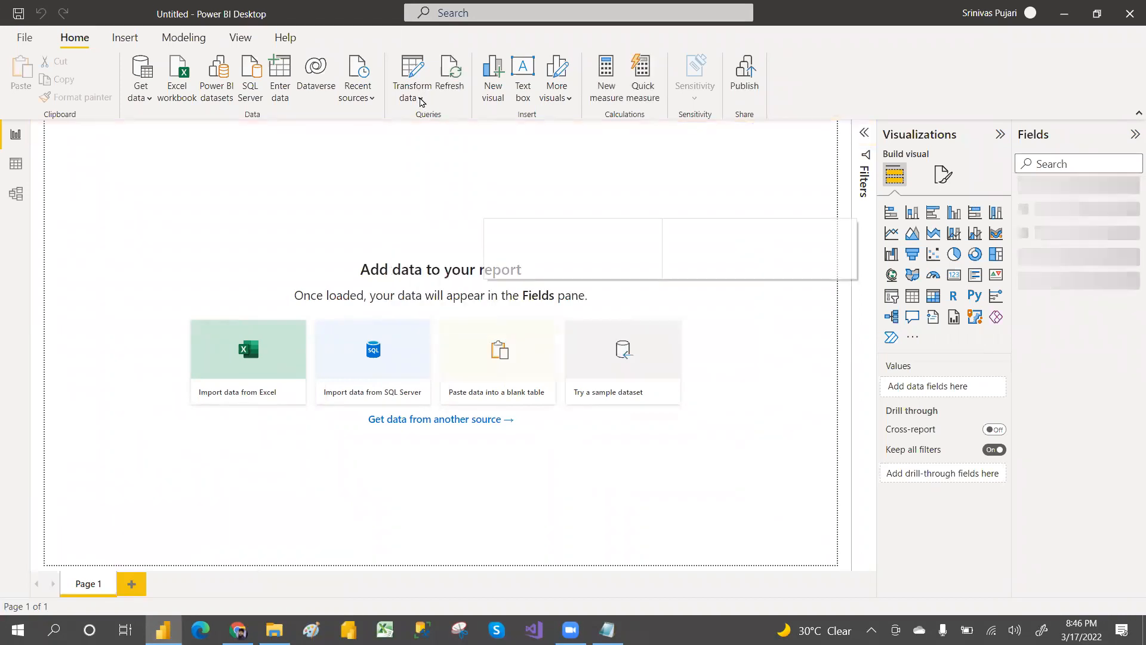
pyautogui.click(420, 99)
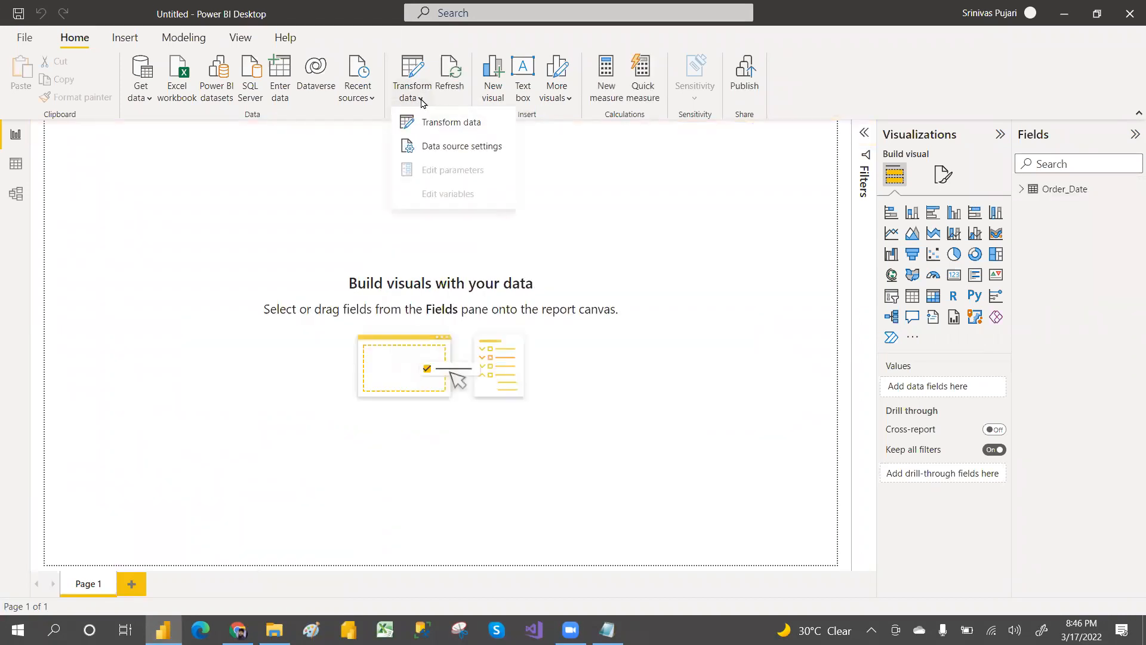
pyautogui.click(441, 122)
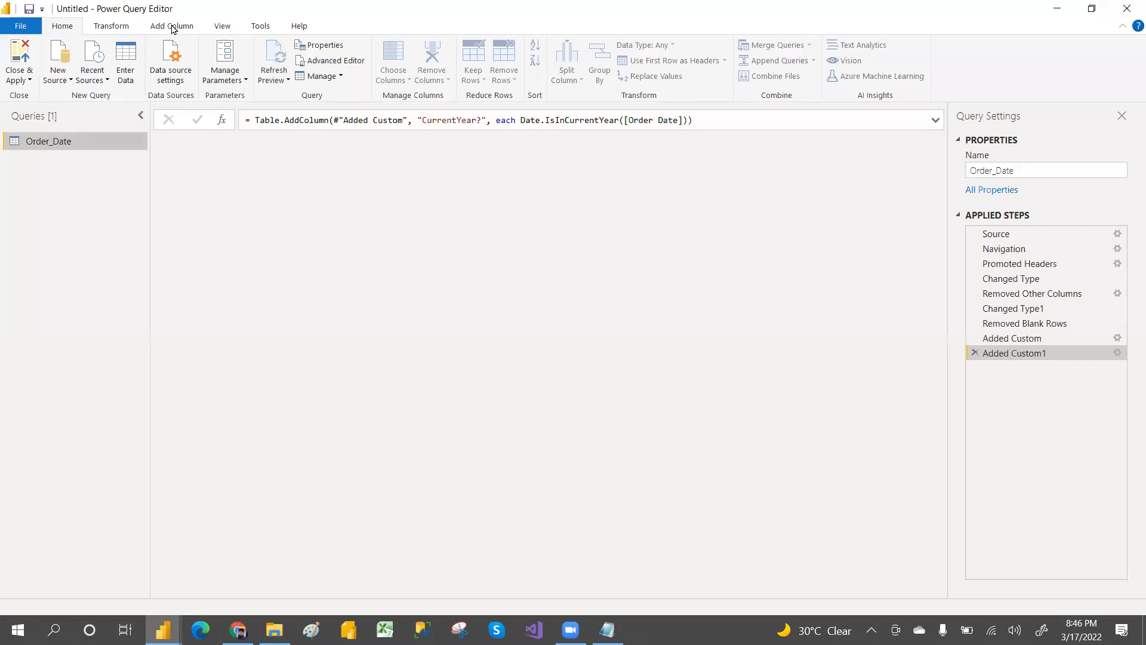
# Step: Add a custom column named nyear with the formula Date.IsInNextYear([Order Date])
pyautogui.click(174, 25)
pyautogui.click(64, 66)
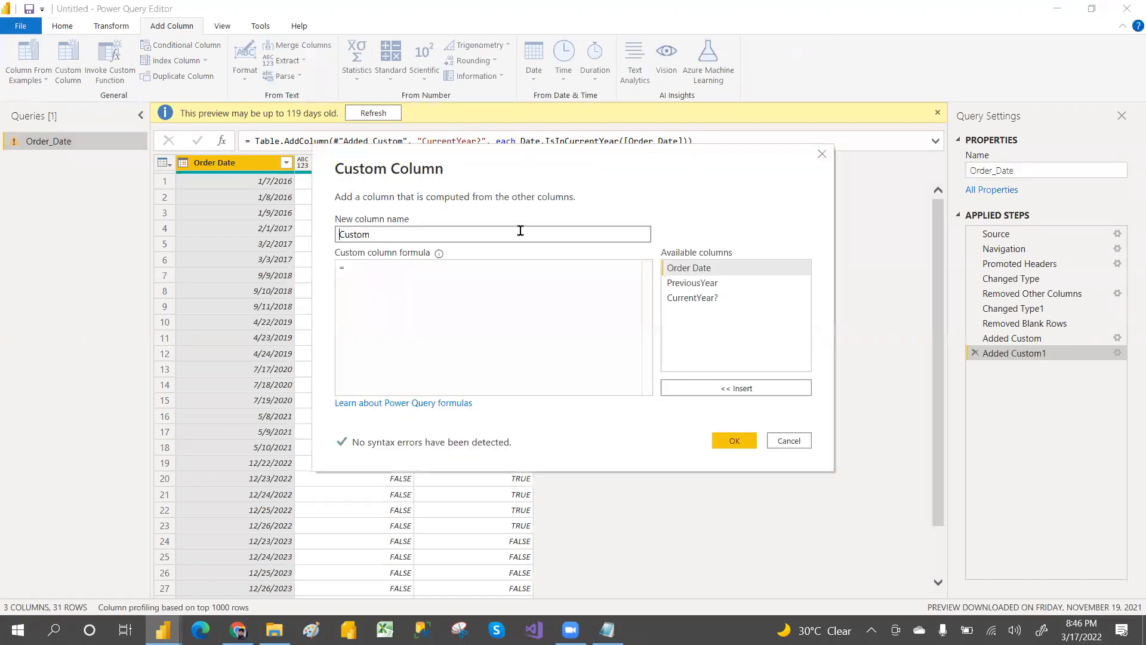
pyautogui.moveTo(419, 236); pyautogui.dragTo(307, 246)
pyautogui.write('nyear')
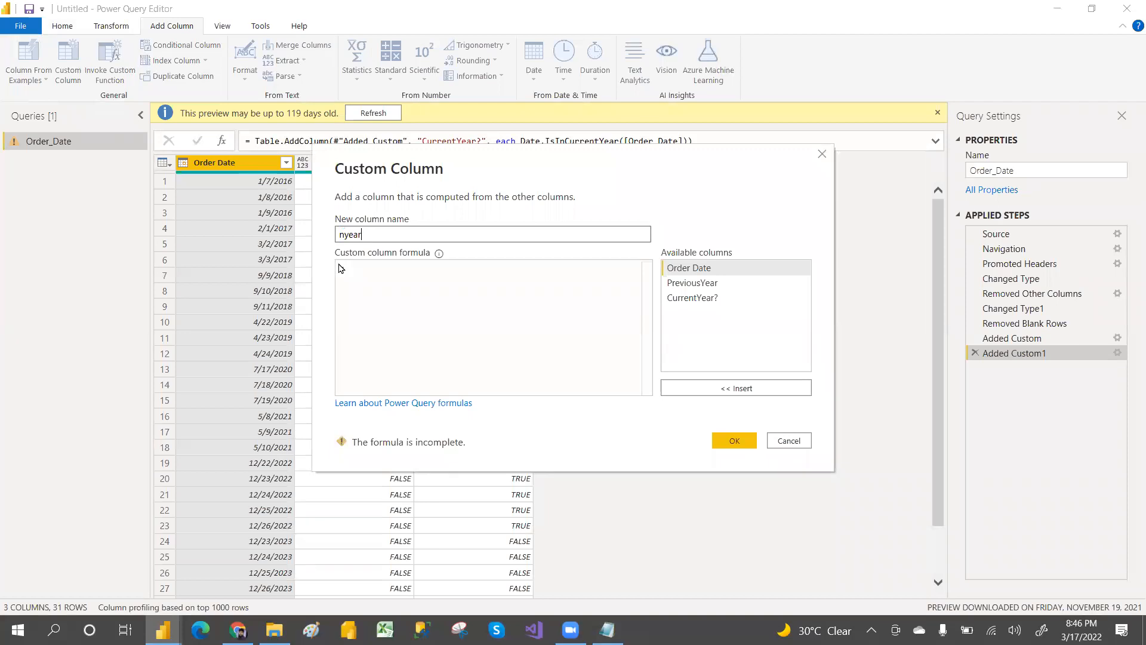
pyautogui.click(358, 267)
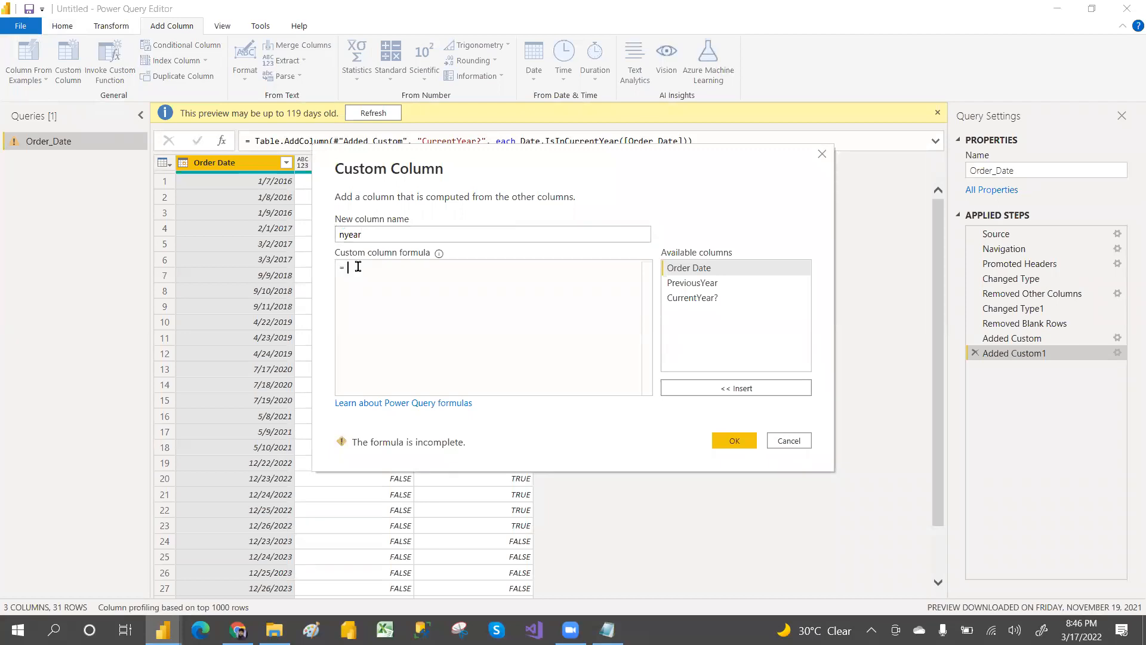
pyautogui.write('date')
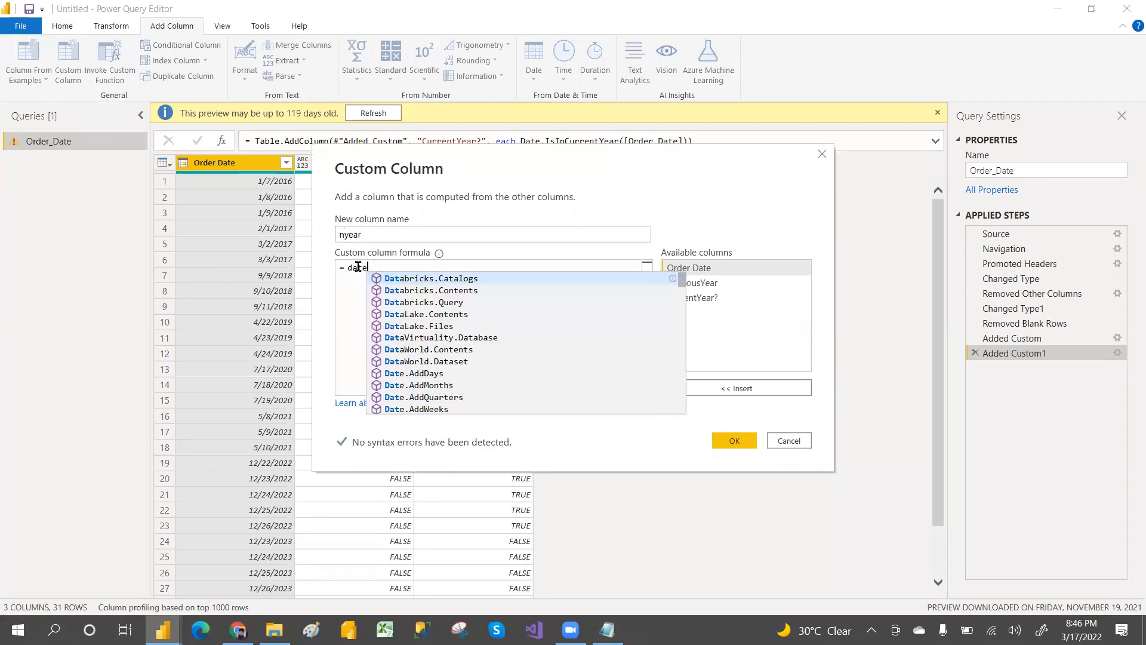
pyautogui.write('isin')
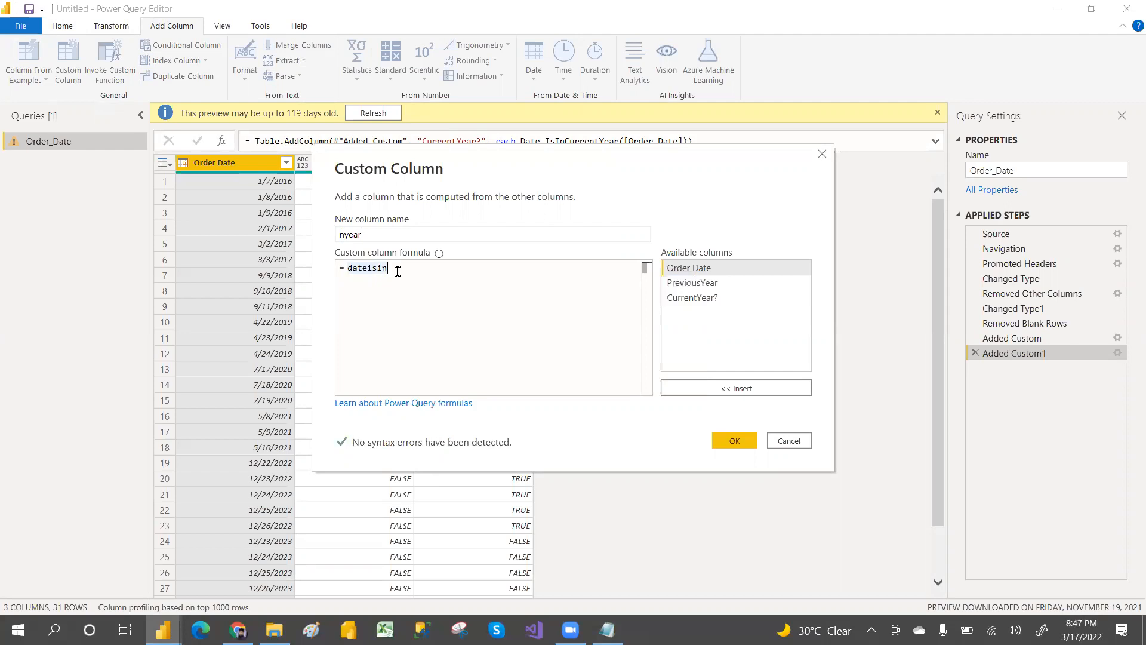
pyautogui.write('n')
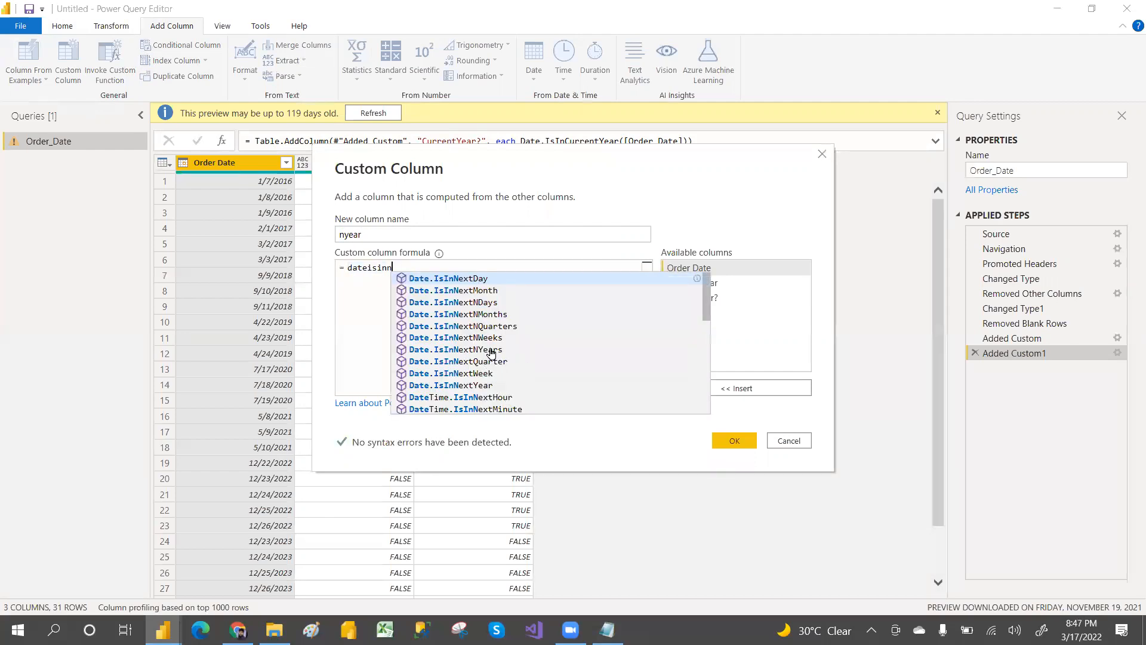
pyautogui.click(487, 385)
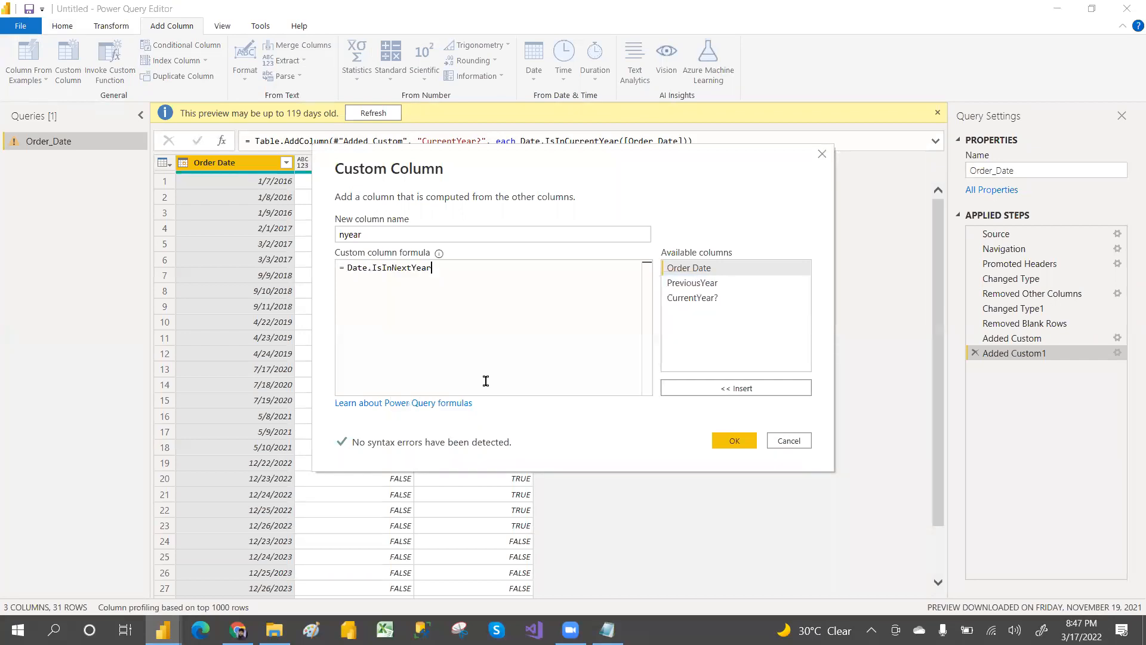
pyautogui.write('(')
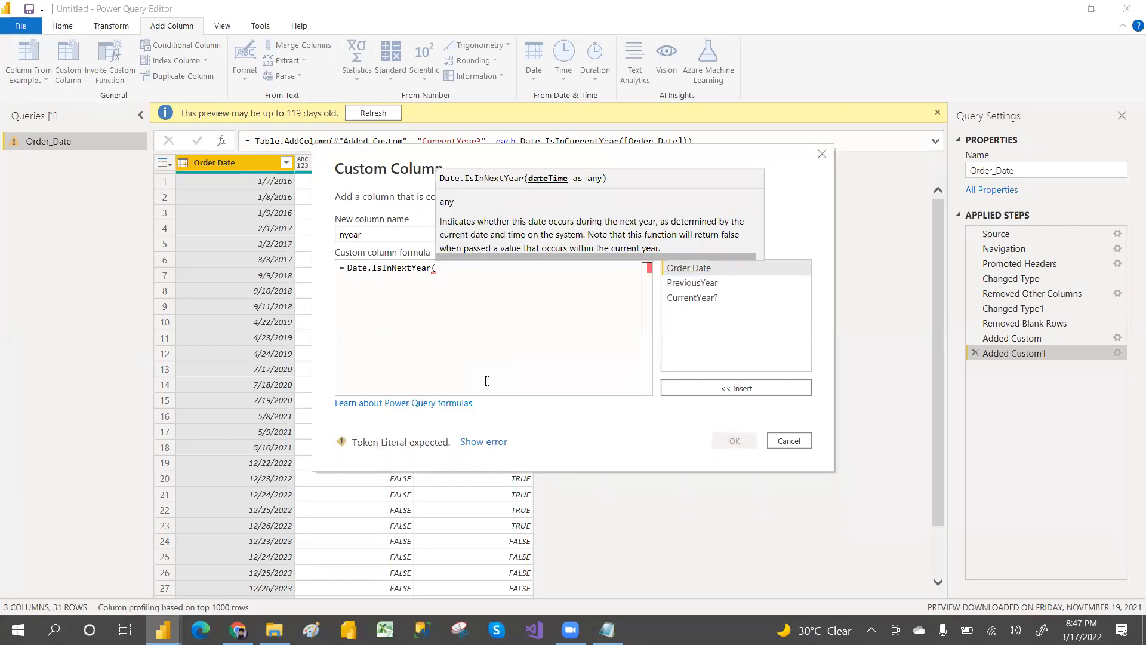
pyautogui.doubleClick(695, 274)
pyautogui.write(')')
pyautogui.click(734, 441)
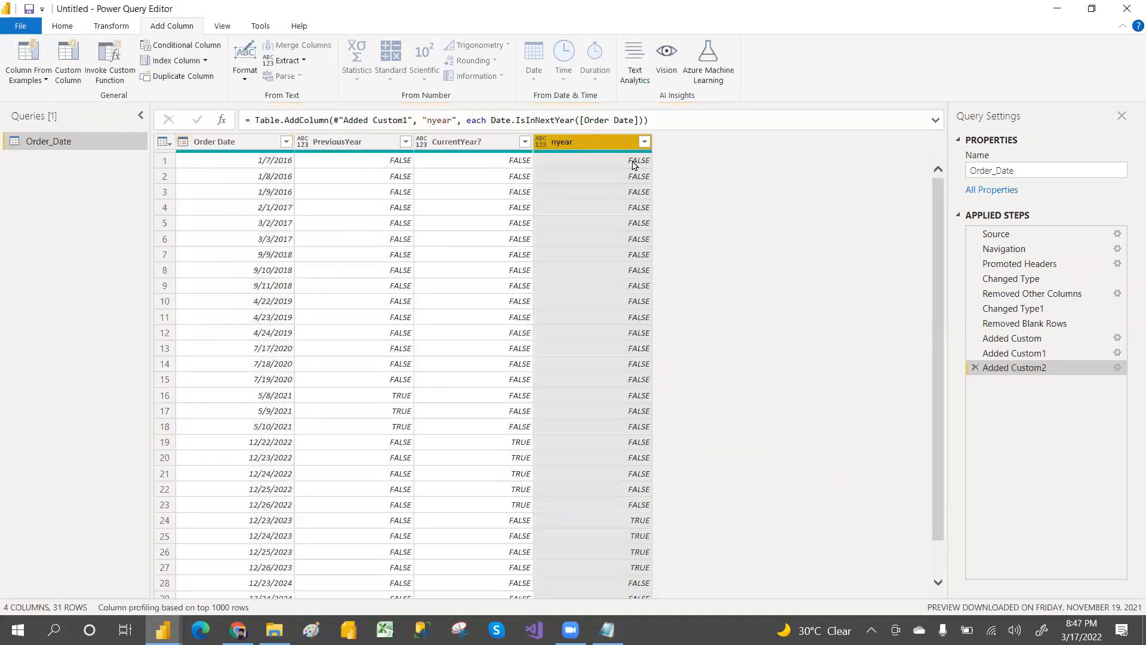
# Step: Filter the nyear column to TRUE rows, then remove the Filtered Rows step
pyautogui.click(644, 142)
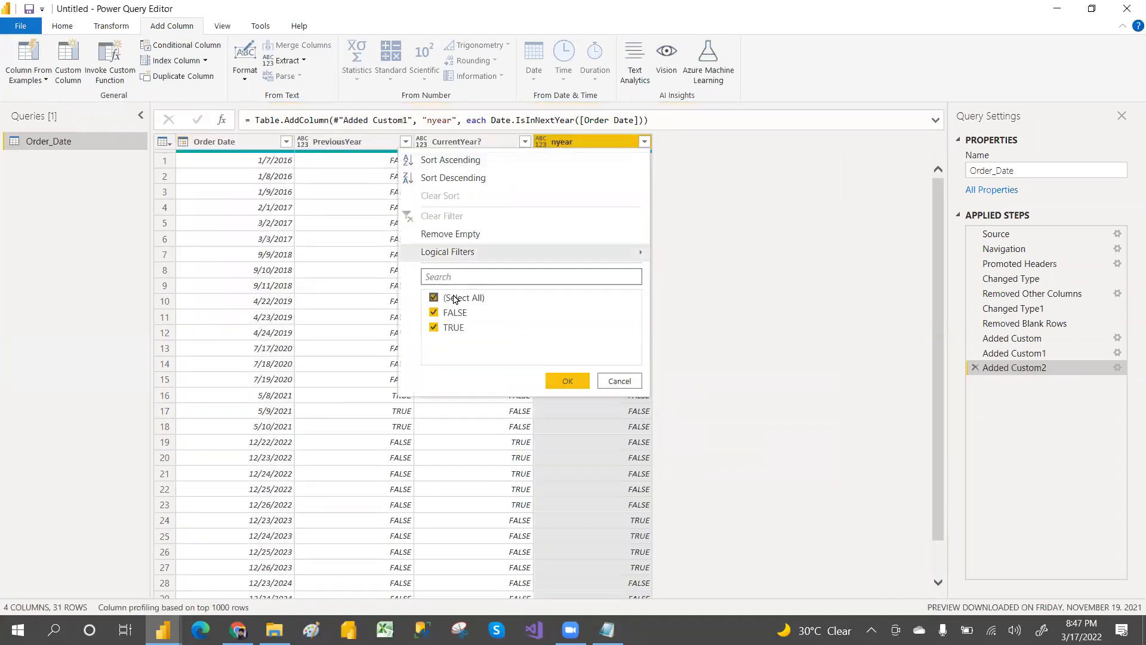
pyautogui.click(435, 298)
pyautogui.click(434, 328)
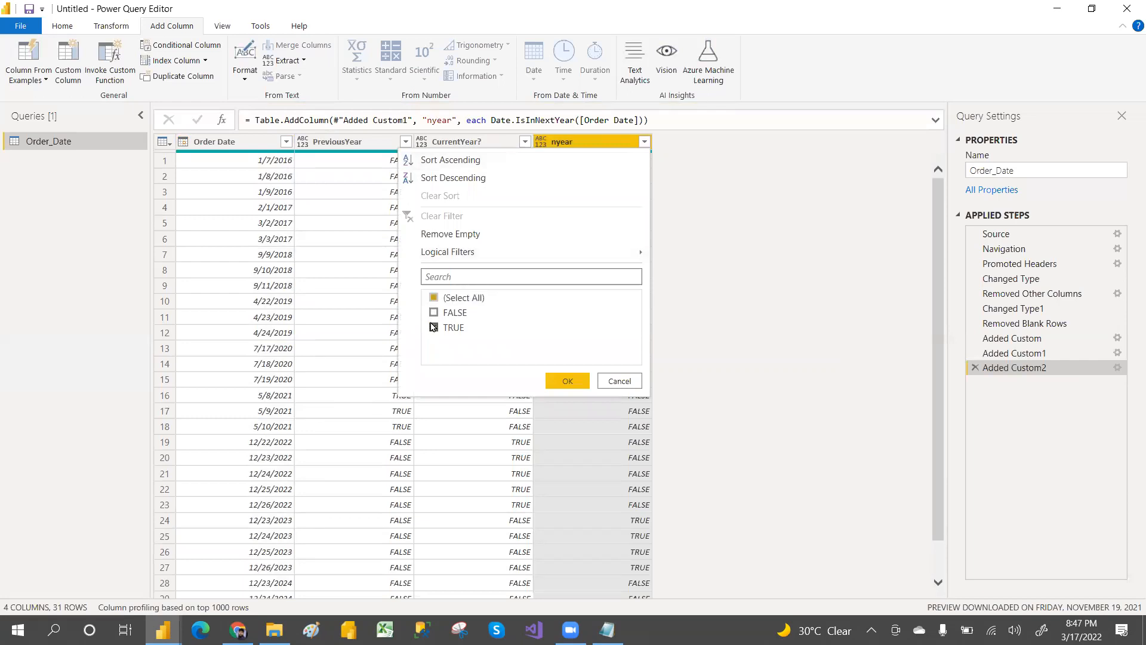
pyautogui.click(566, 379)
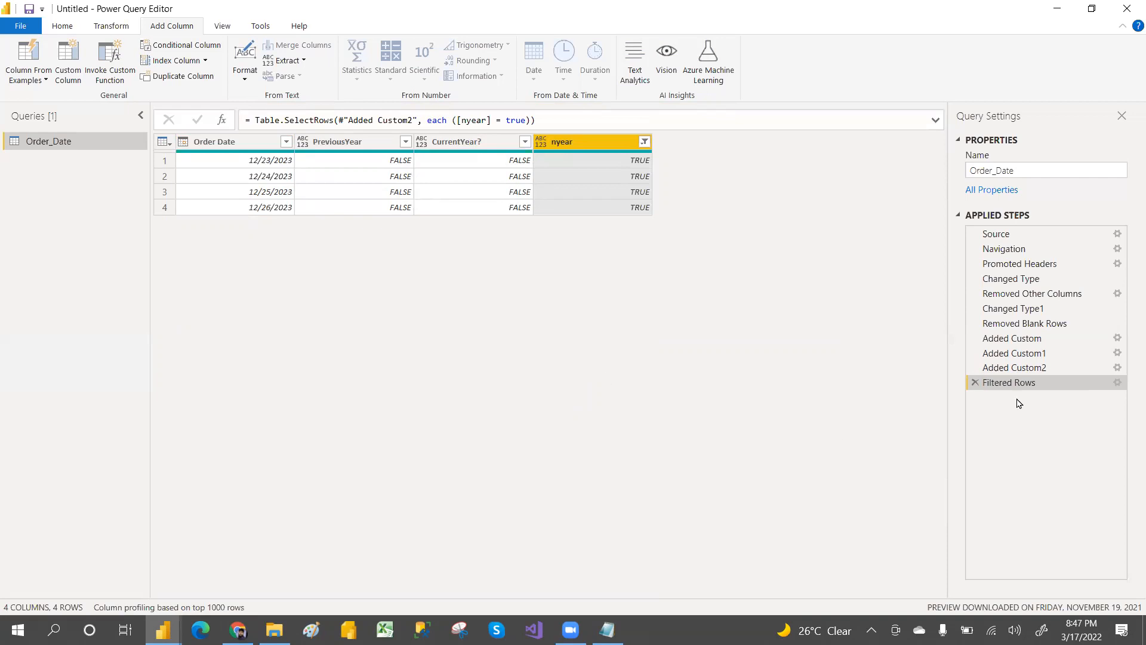
pyautogui.click(975, 383)
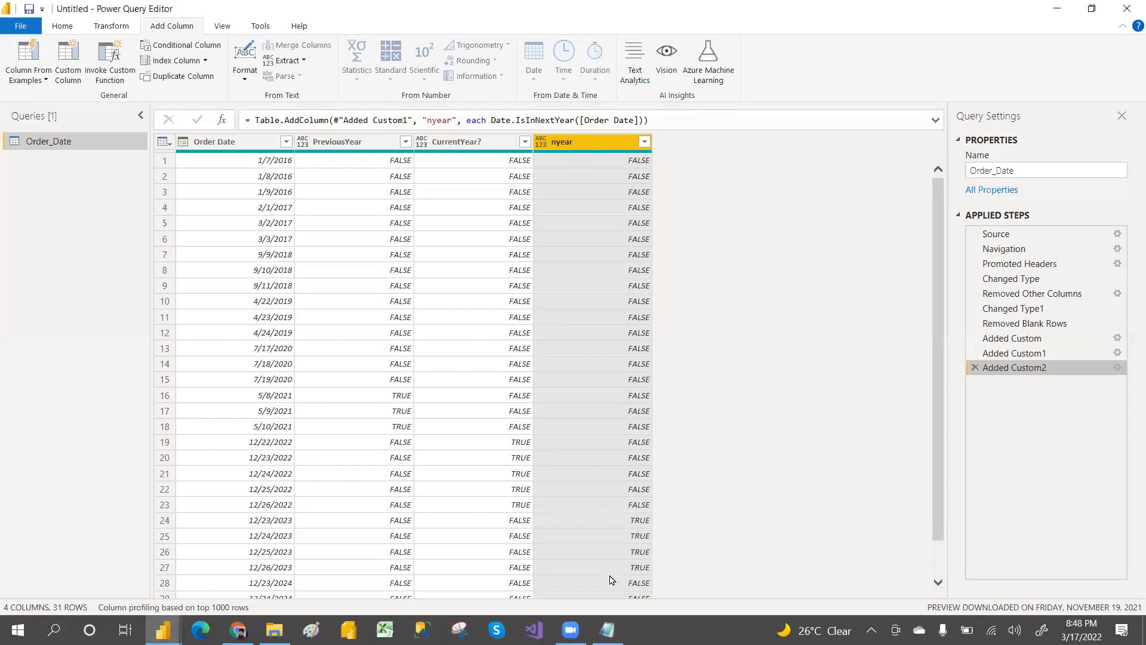
# Step: Try replacing the N in the PreviousNyear note with numbers, then restore it to N
pyautogui.click(607, 629)
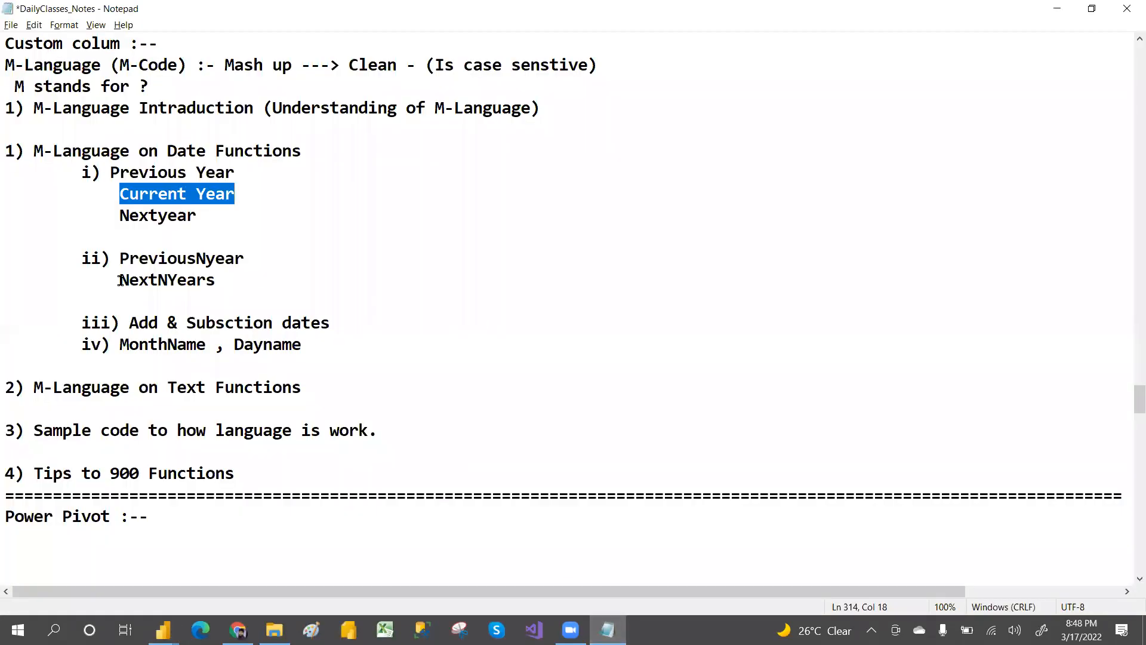
pyautogui.moveTo(107, 258); pyautogui.dragTo(245, 258)
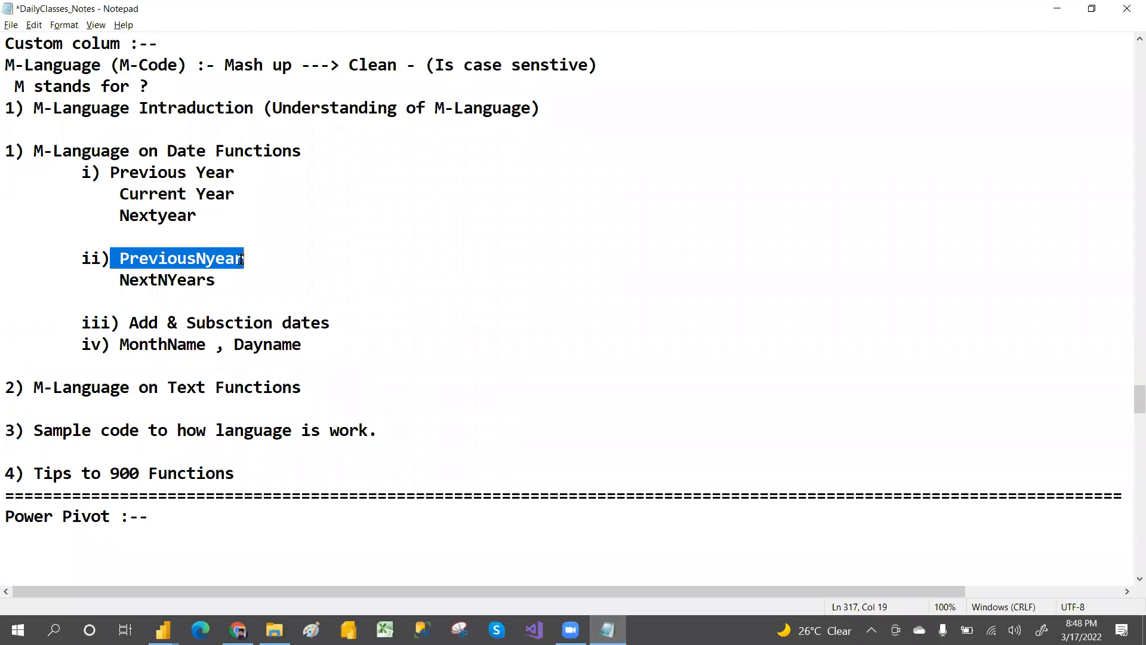
pyautogui.click(208, 259)
pyautogui.press('BackSpace')
pyautogui.write('2')
pyautogui.press('BackSpace')
pyautogui.write('3')
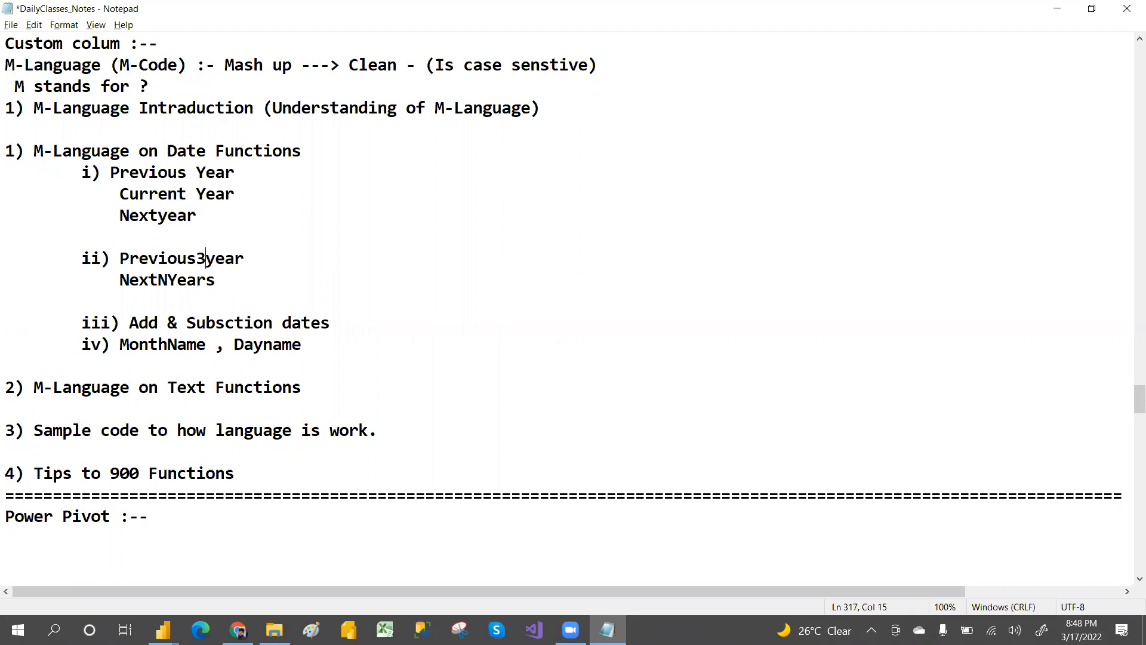
pyautogui.press('BackSpace')
pyautogui.write('4')
pyautogui.press('BackSpace')
pyautogui.write('3')
pyautogui.press('BackSpace')
pyautogui.write('n')
pyautogui.press('BackSpace')
pyautogui.write('N')
# Step: Add a custom column named Previous2year with the formula Date.IsInPreviousNYears([Order Date],2)
pyautogui.moveTo(117, 261); pyautogui.dragTo(255, 261)
pyautogui.hotkey('ctrl', 'c')
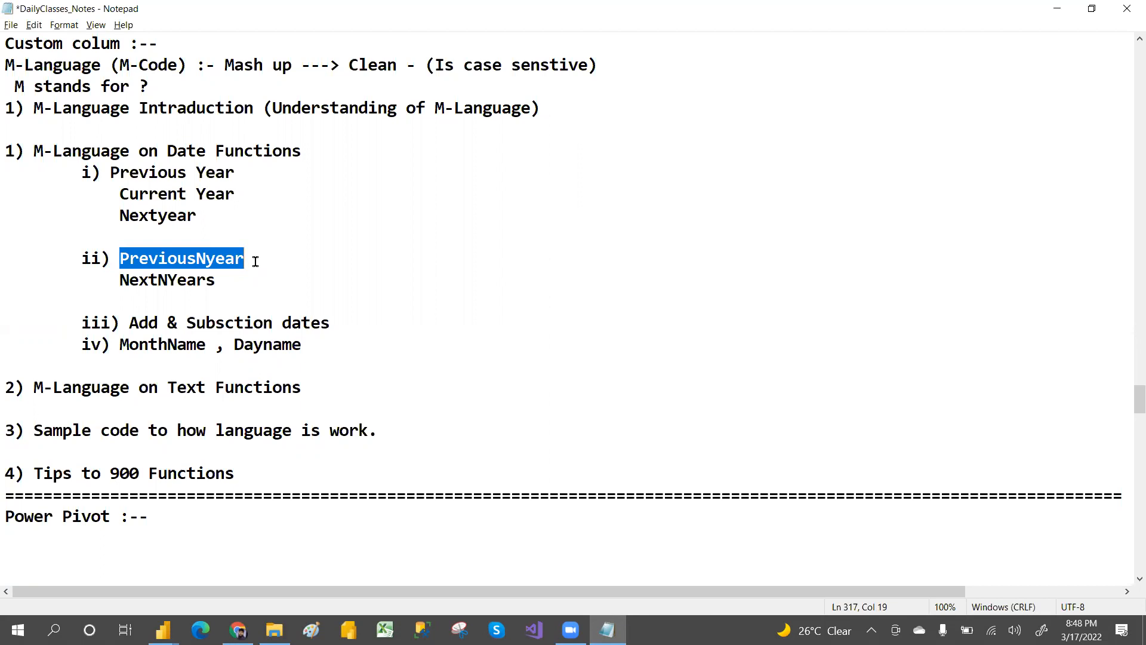
pyautogui.hotkey('alt', 'Tab')
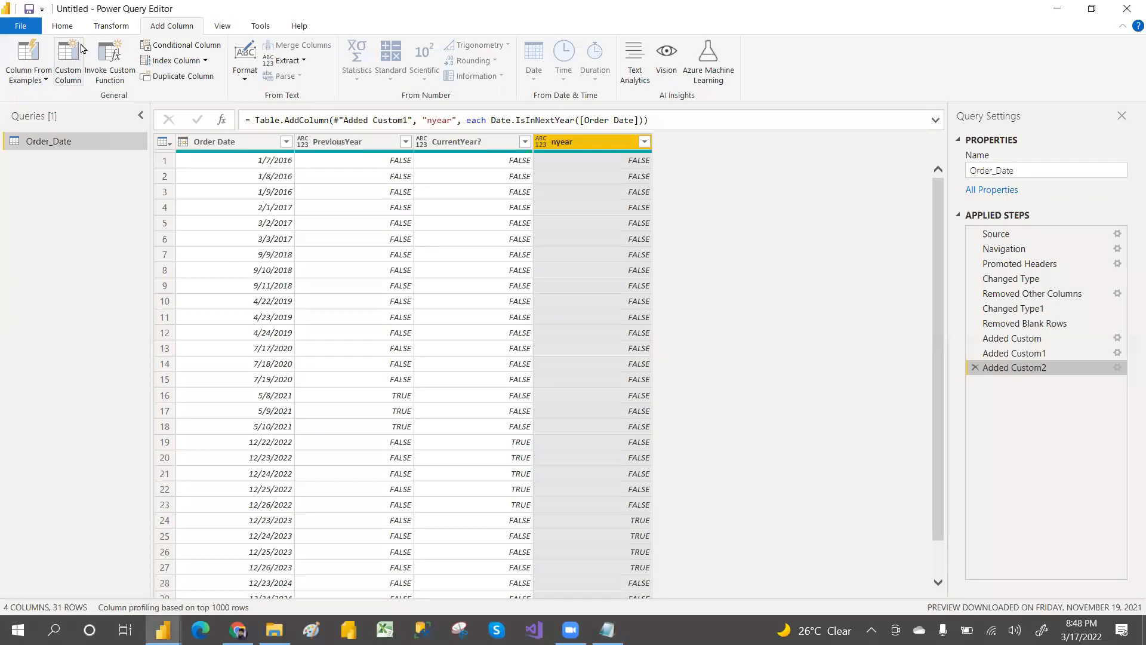
pyautogui.click(58, 64)
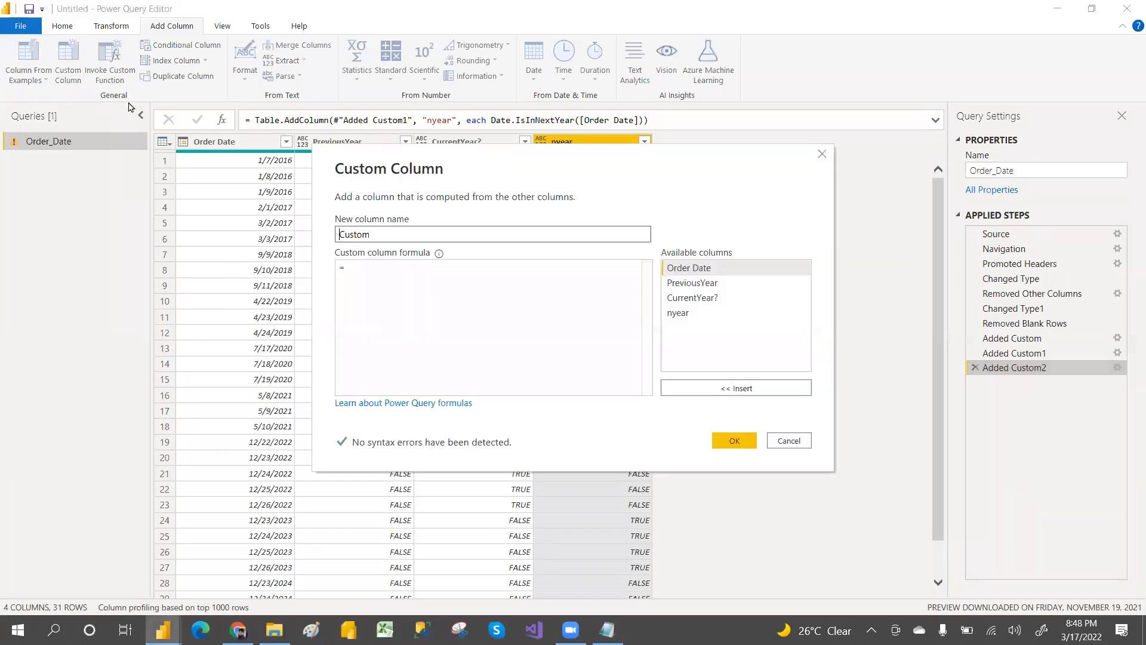
pyautogui.doubleClick(397, 227)
pyautogui.hotkey('ctrl', 'v')
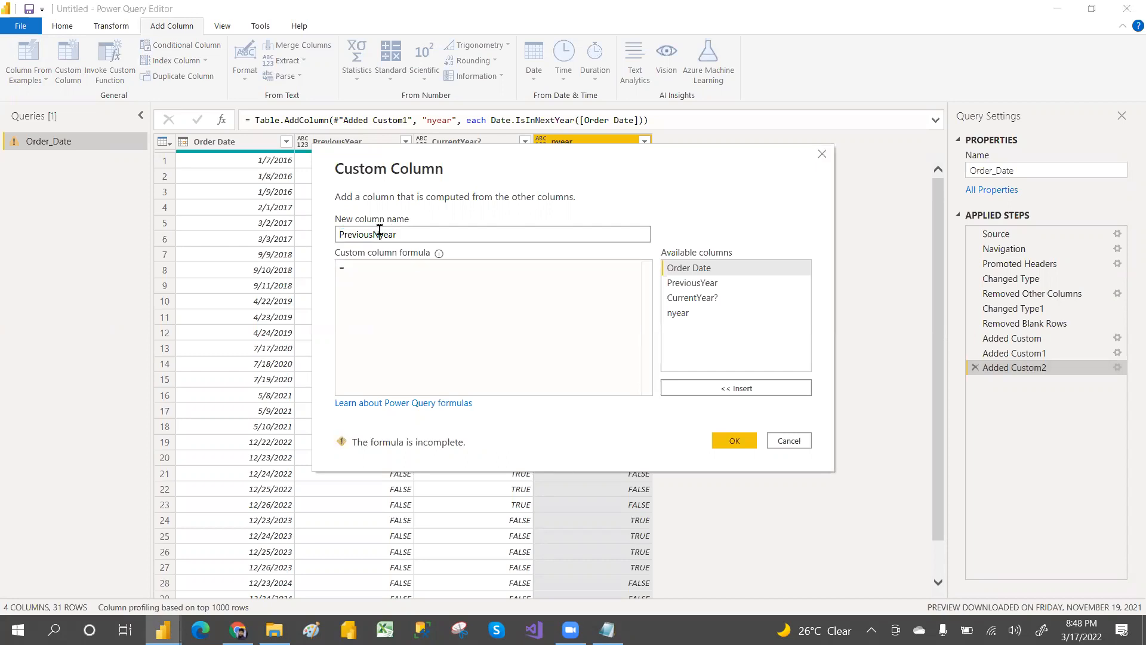
pyautogui.click(380, 230)
pyautogui.press('BackSpace')
pyautogui.write('2')
pyautogui.click(365, 272)
pyautogui.write('dateisin')
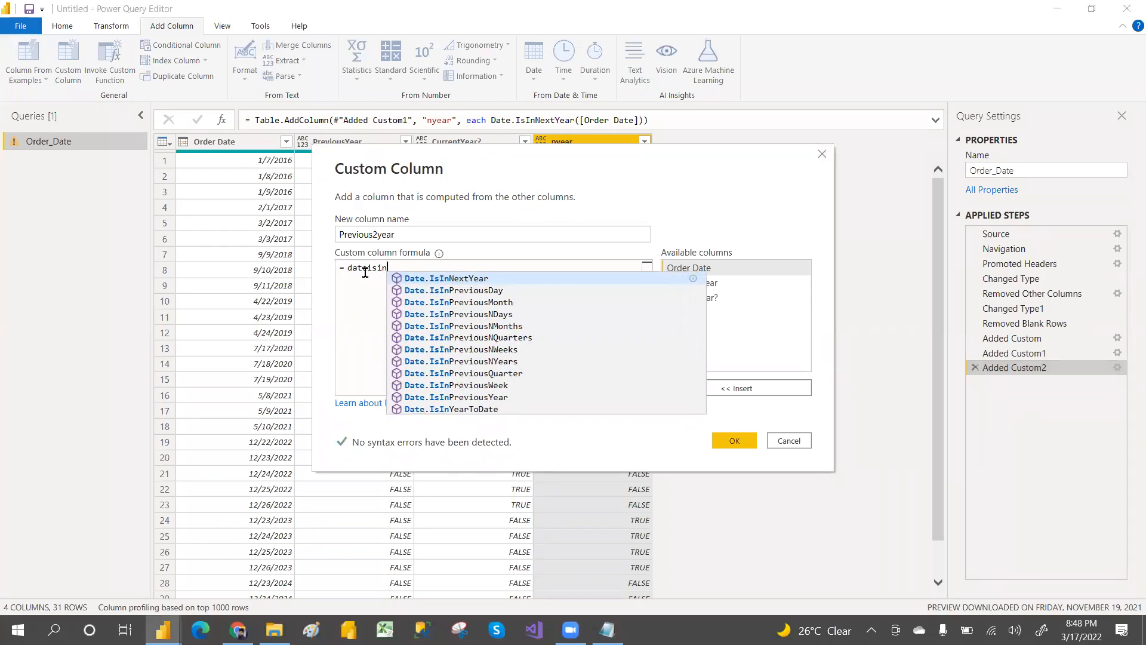
pyautogui.write('p')
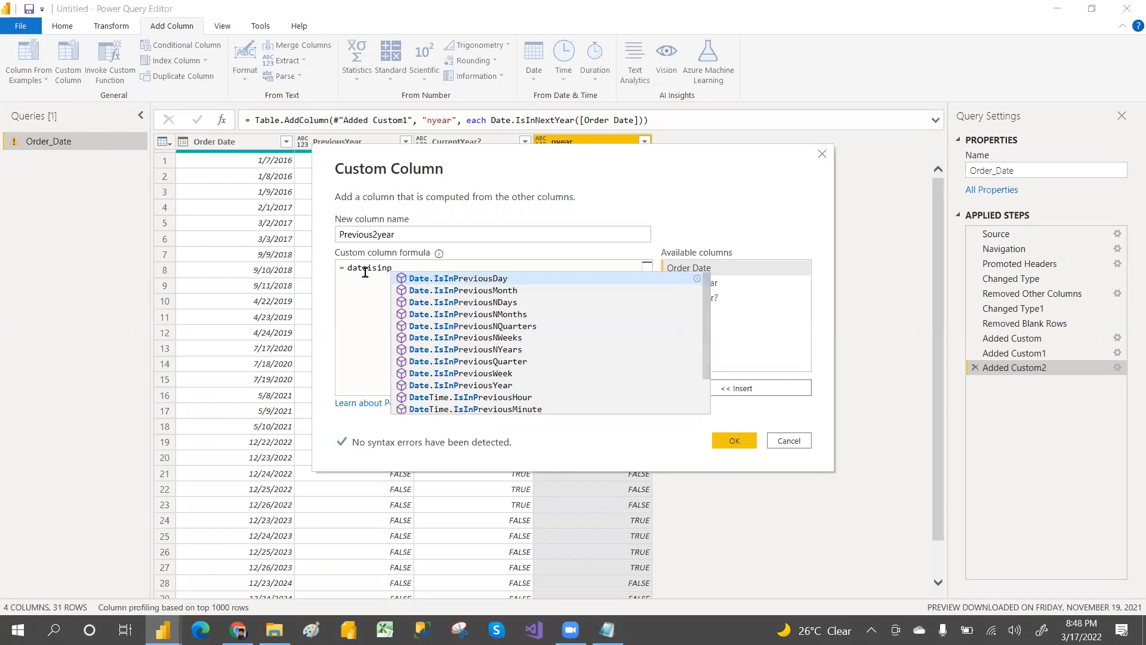
pyautogui.click(513, 352)
pyautogui.write('(')
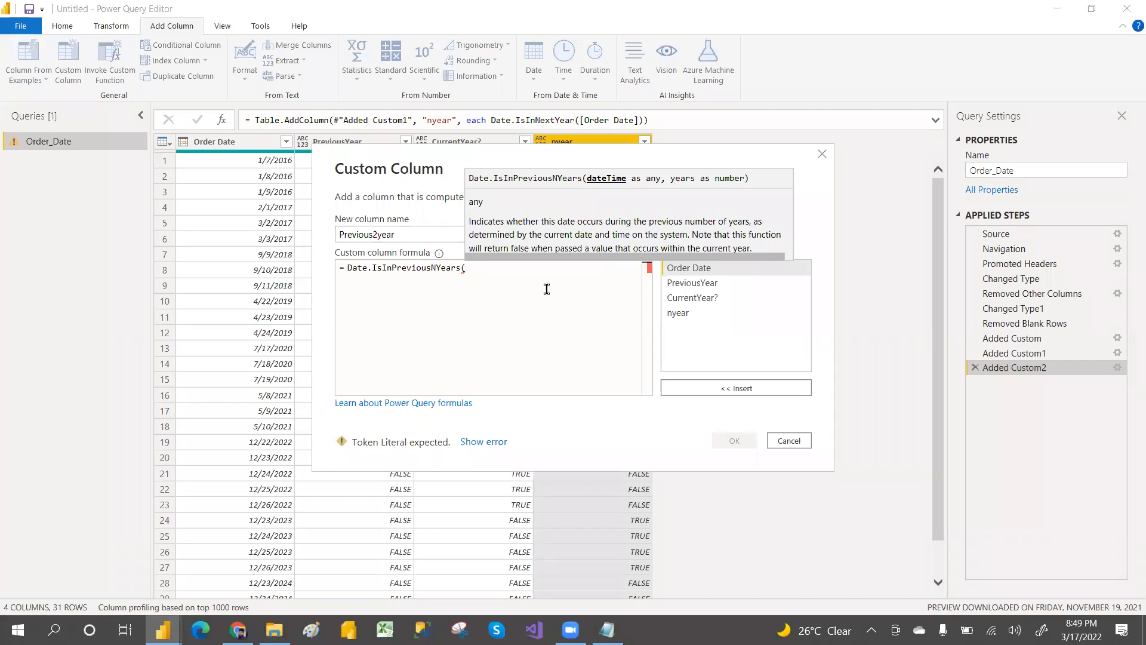
pyautogui.doubleClick(687, 268)
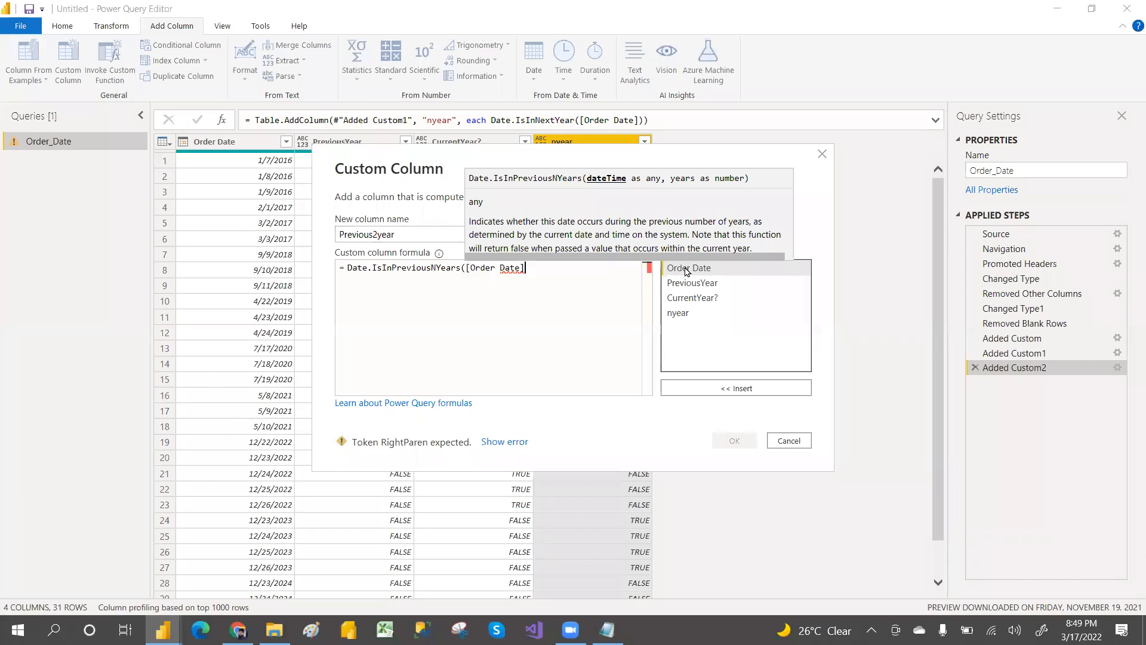
pyautogui.write(',')
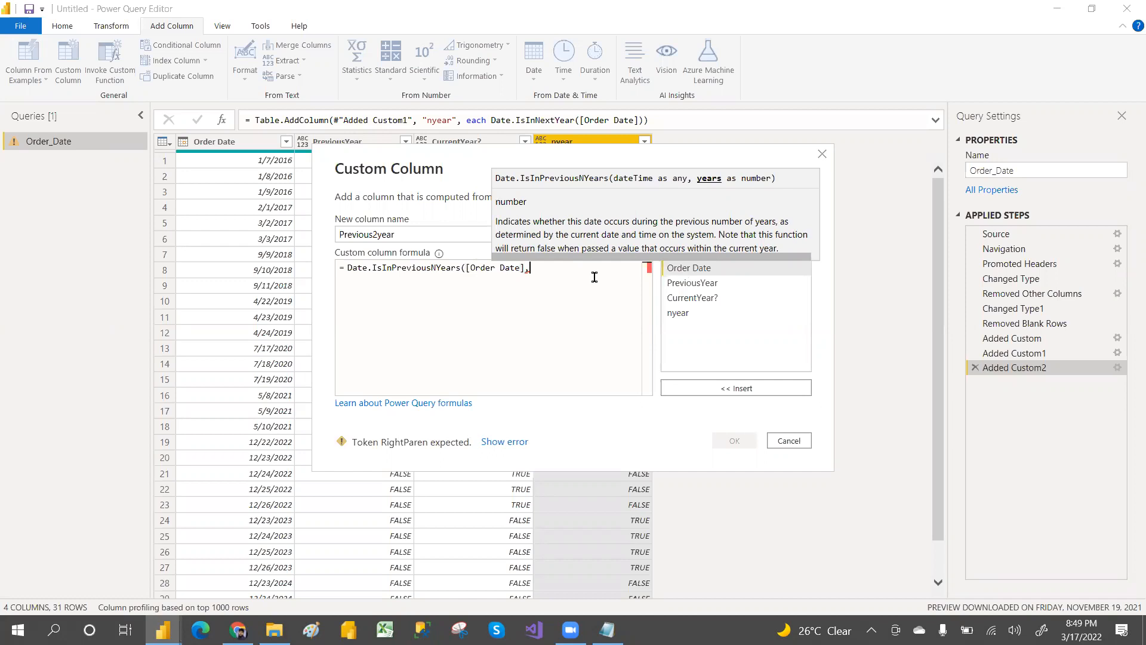
pyautogui.write('2)')
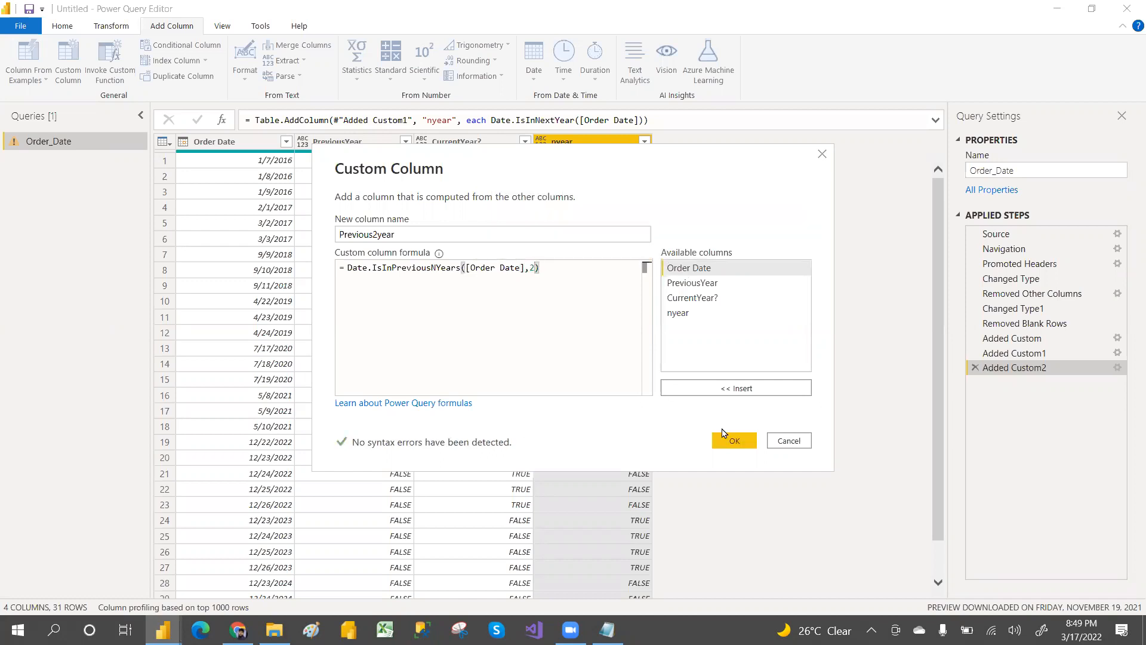
pyautogui.click(733, 441)
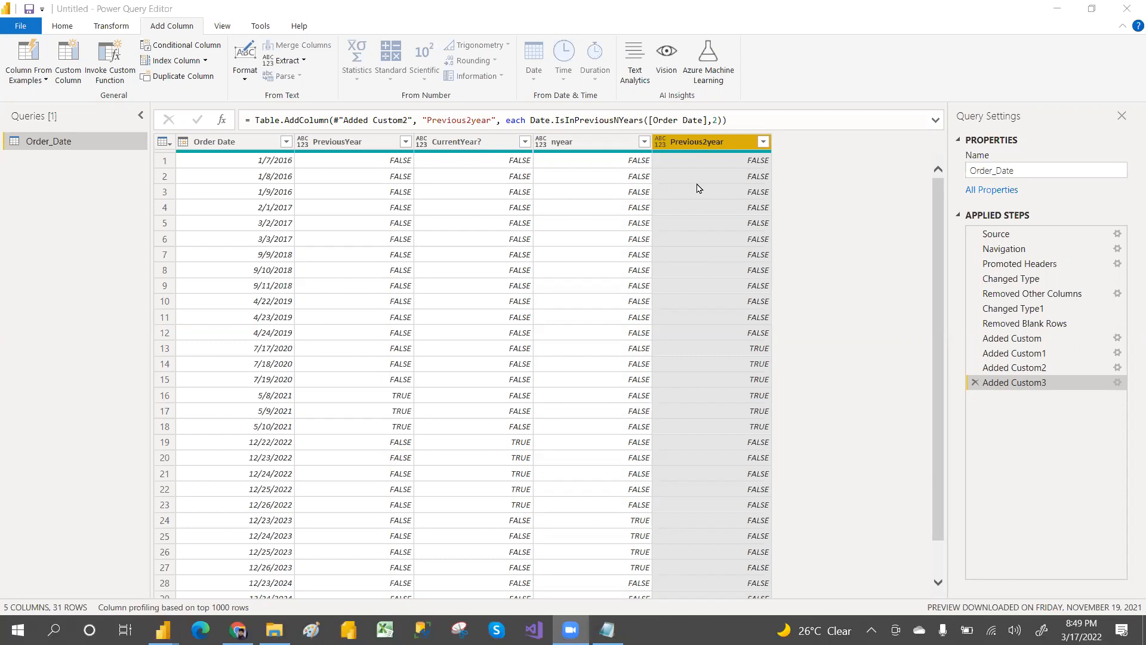
# Step: Filter the Previous2year column to TRUE rows, then delete the Filtered Rows step
pyautogui.click(763, 143)
pyautogui.click(553, 298)
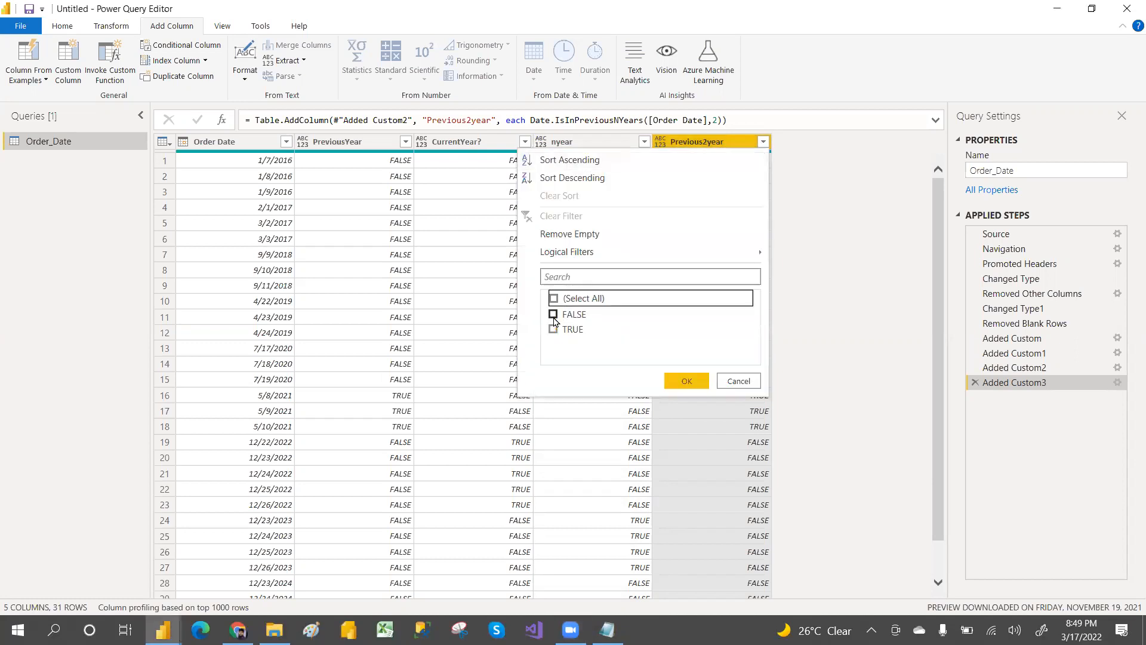
pyautogui.click(553, 329)
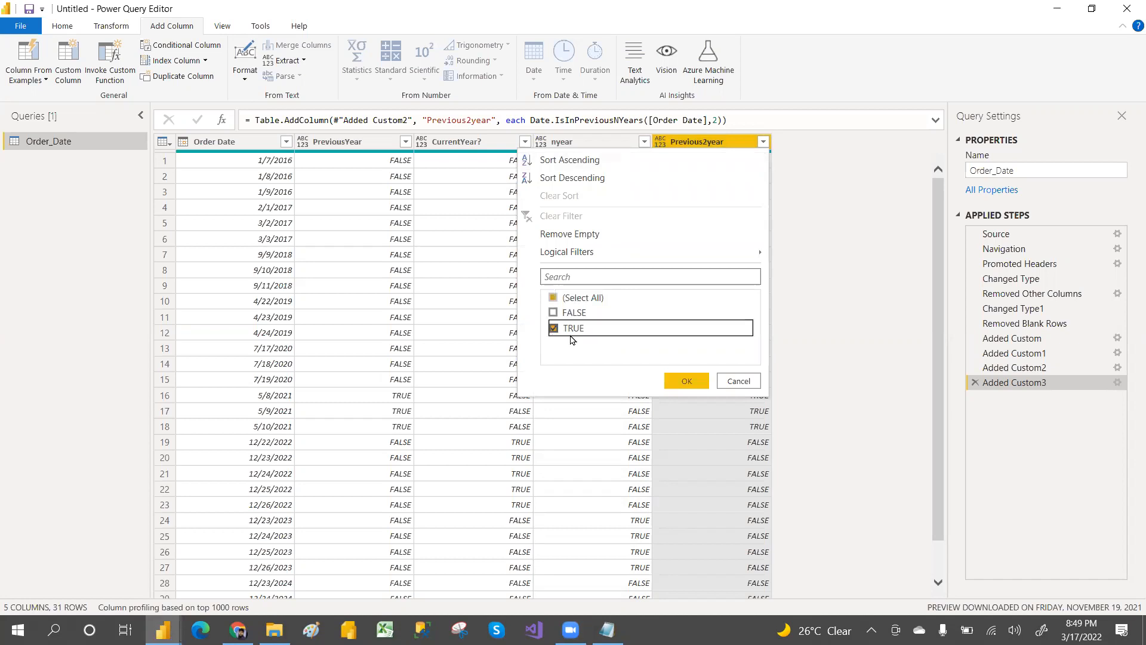
pyautogui.click(685, 383)
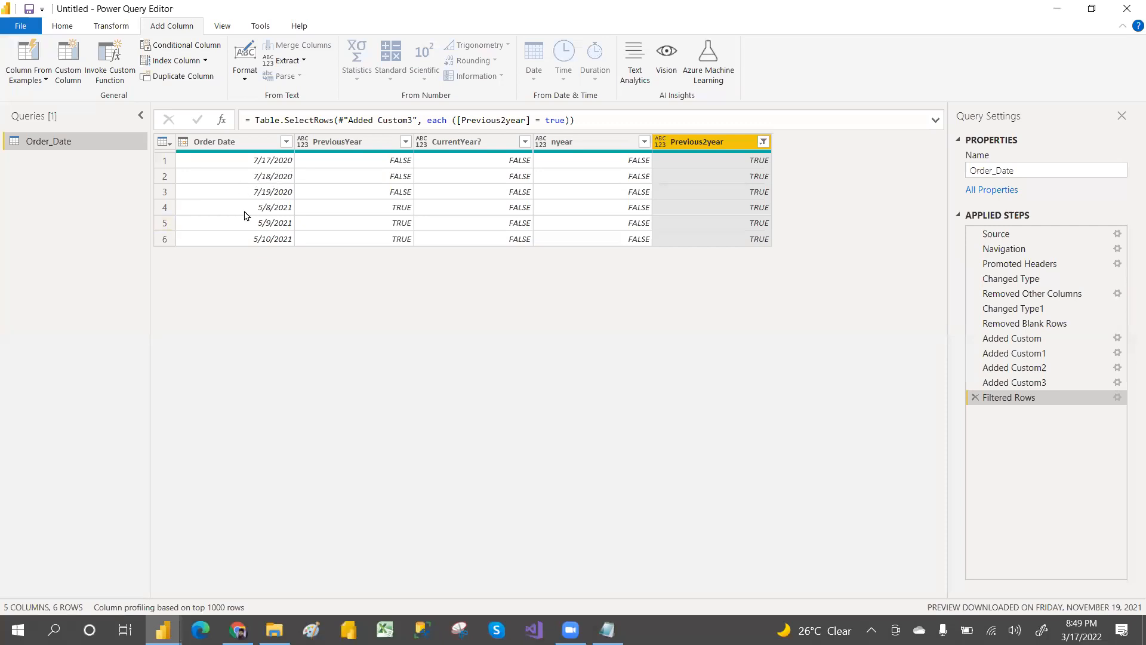
pyautogui.click(975, 398)
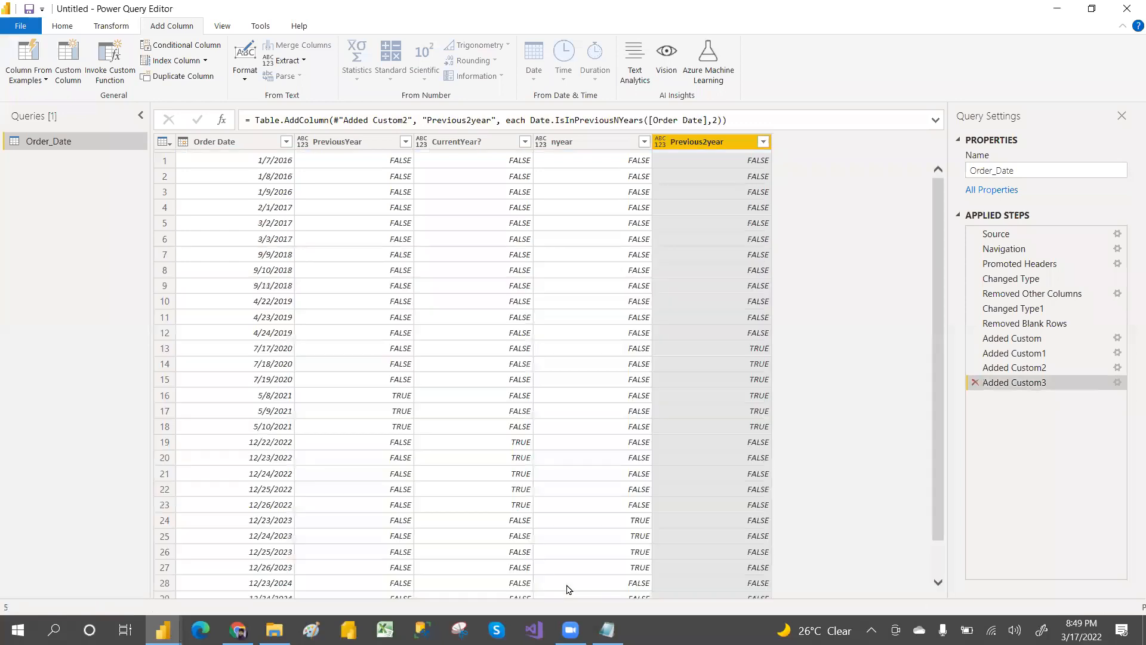
# Step: Open the Custome_column_M_language workbook and review the list of date functions on Sheet2
pyautogui.click(274, 630)
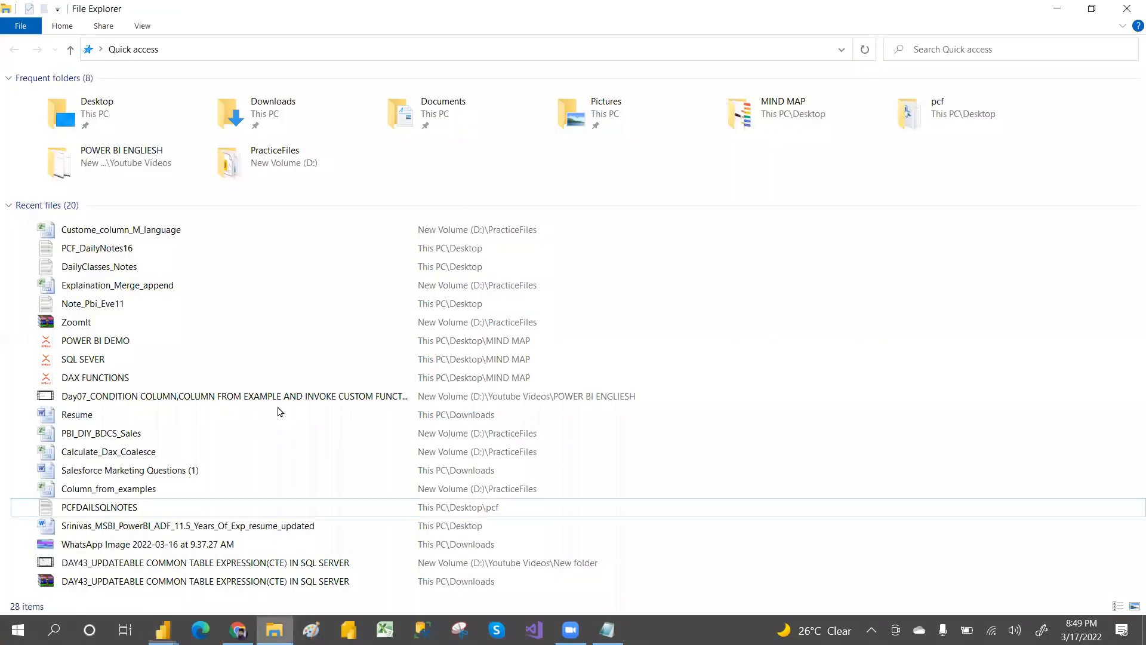
pyautogui.doubleClick(124, 233)
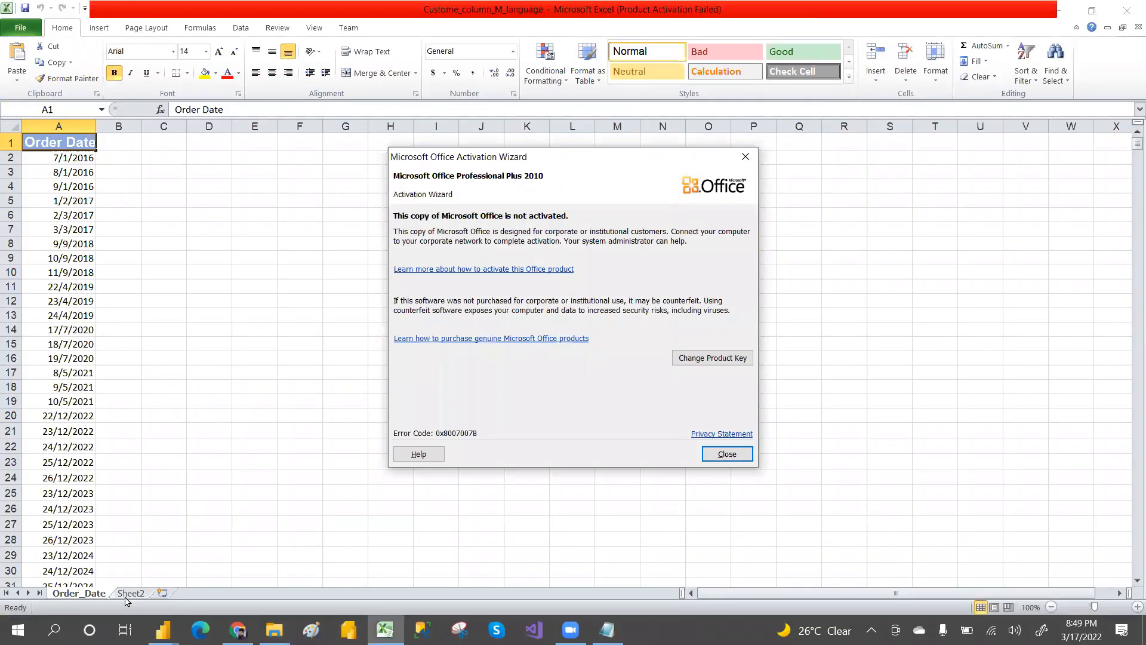
pyautogui.click(716, 454)
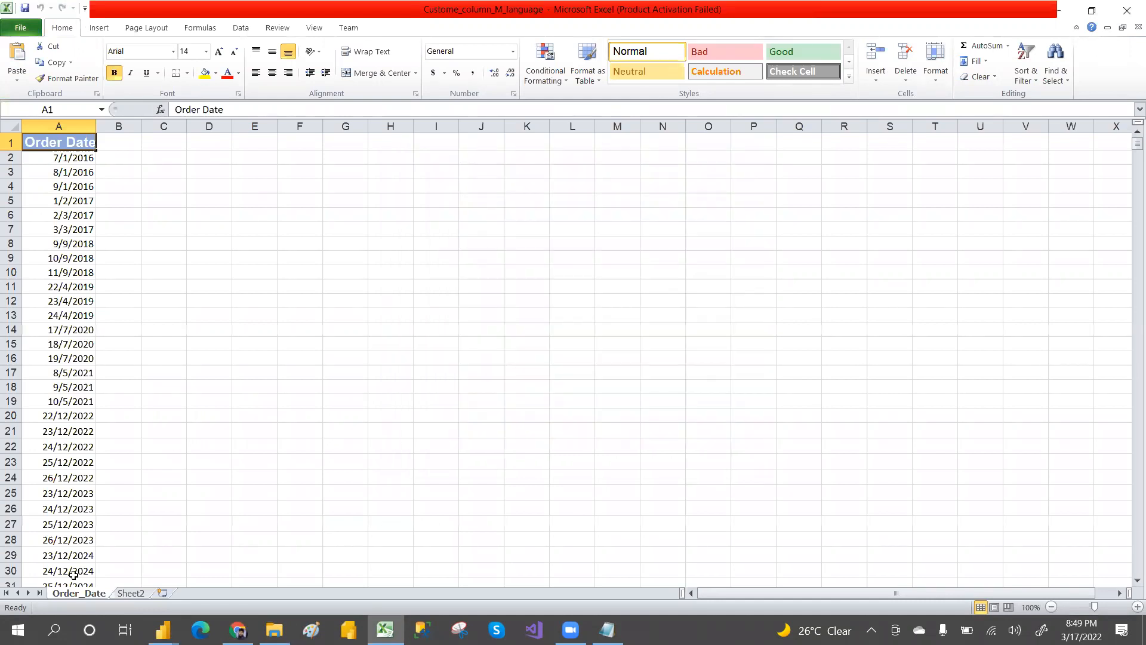
pyautogui.click(126, 595)
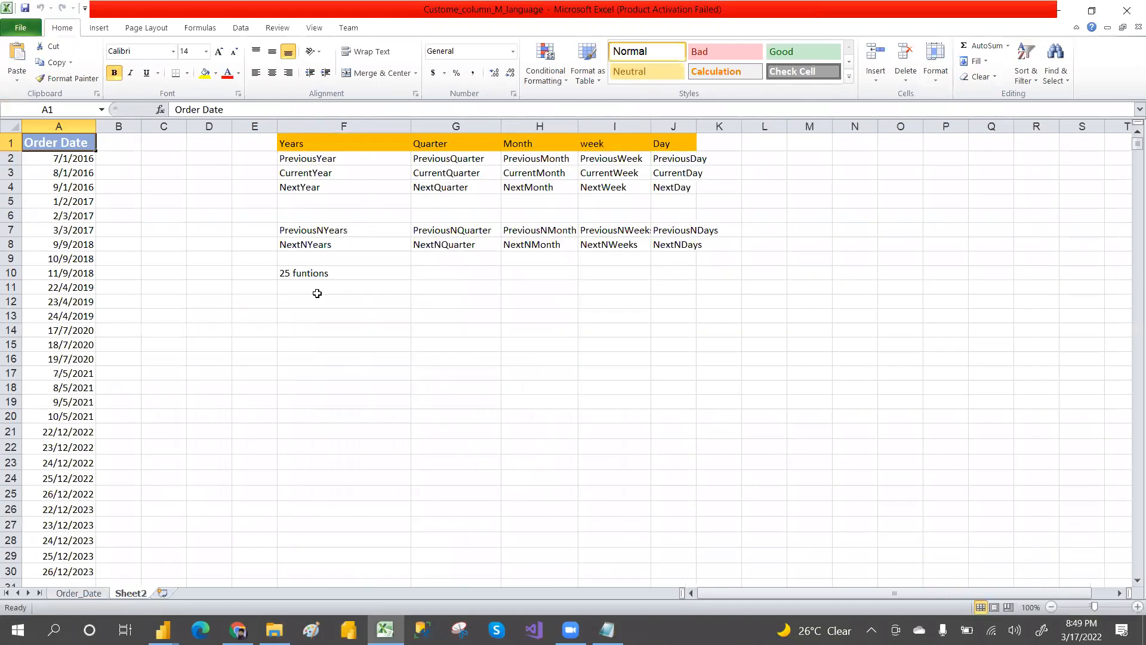
pyautogui.moveTo(290, 141); pyautogui.dragTo(311, 242)
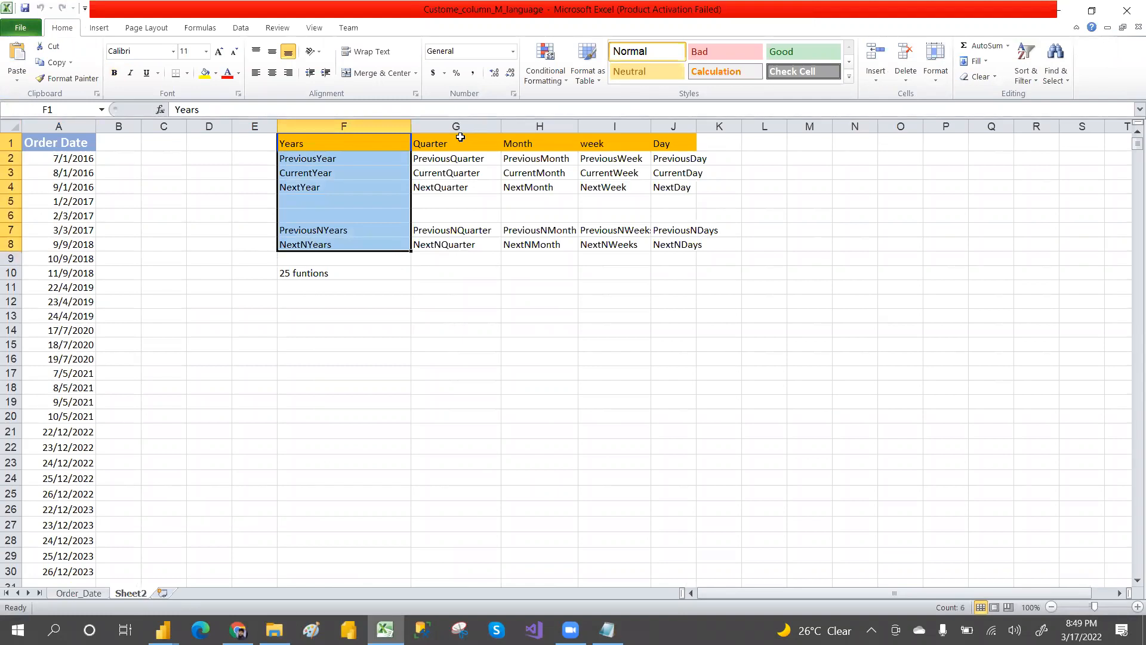
pyautogui.moveTo(442, 143); pyautogui.dragTo(467, 236)
pyautogui.moveTo(526, 144); pyautogui.dragTo(540, 244)
pyautogui.moveTo(594, 147); pyautogui.dragTo(609, 234)
pyautogui.moveTo(659, 158); pyautogui.dragTo(677, 244)
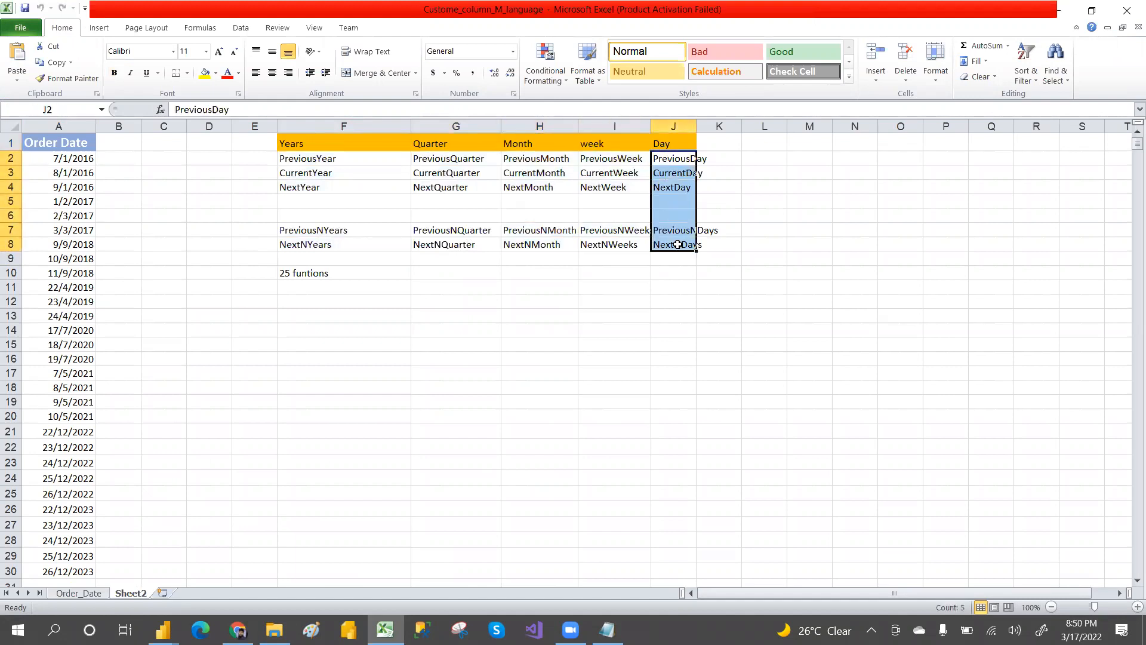
pyautogui.moveTo(292, 144); pyautogui.dragTo(708, 250)
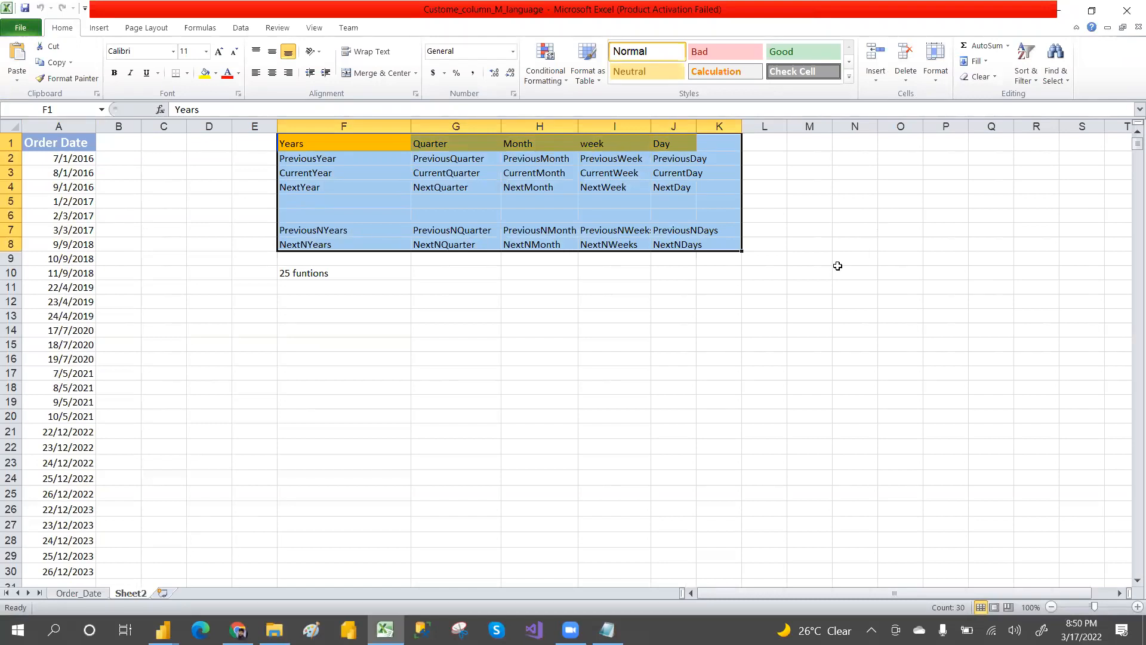
pyautogui.click(783, 299)
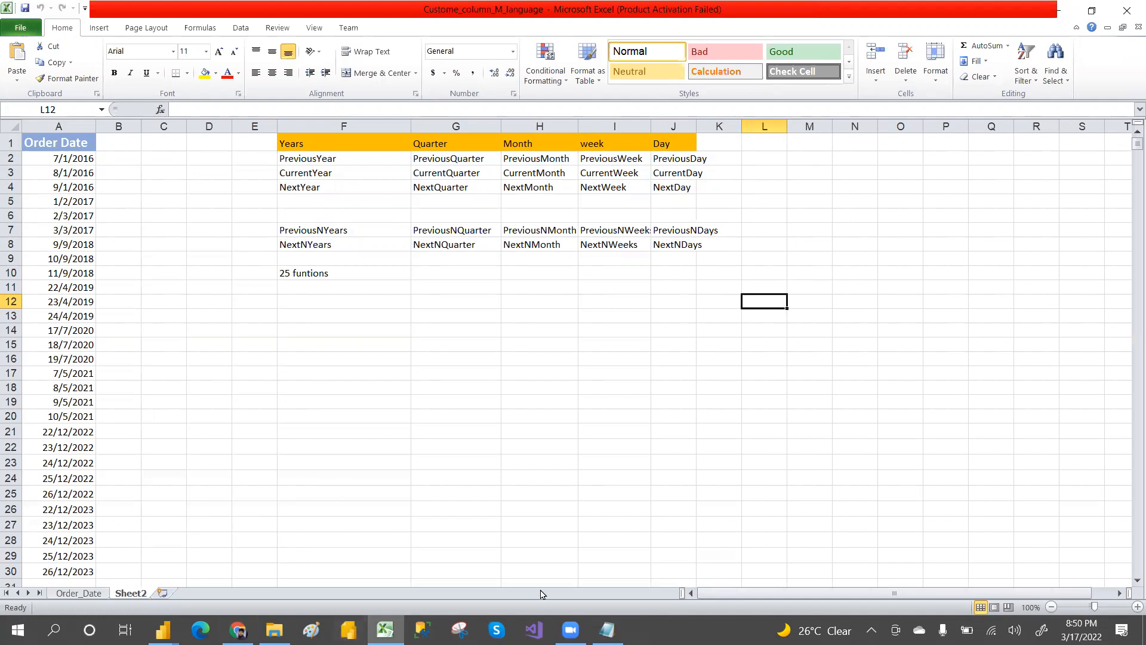
# Step: Review the Notepad notes on adding and subtracting dates and MonthName, Dayname before returning to Power Query
pyautogui.click(607, 629)
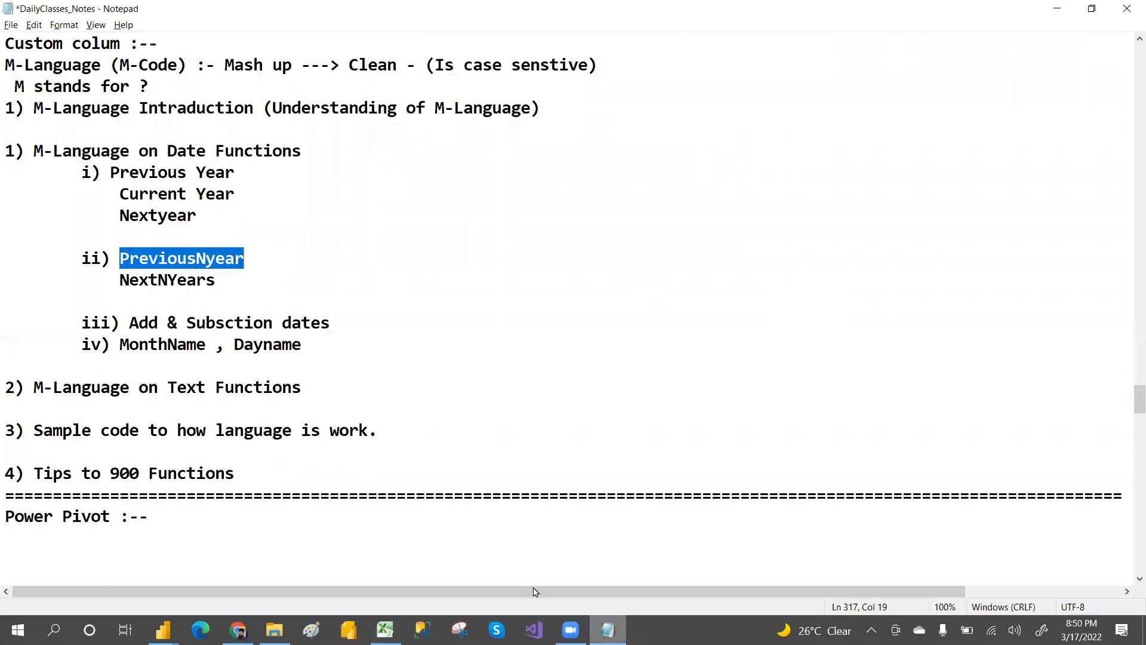
pyautogui.moveTo(81, 322); pyautogui.dragTo(342, 323)
pyautogui.moveTo(80, 344); pyautogui.dragTo(313, 342)
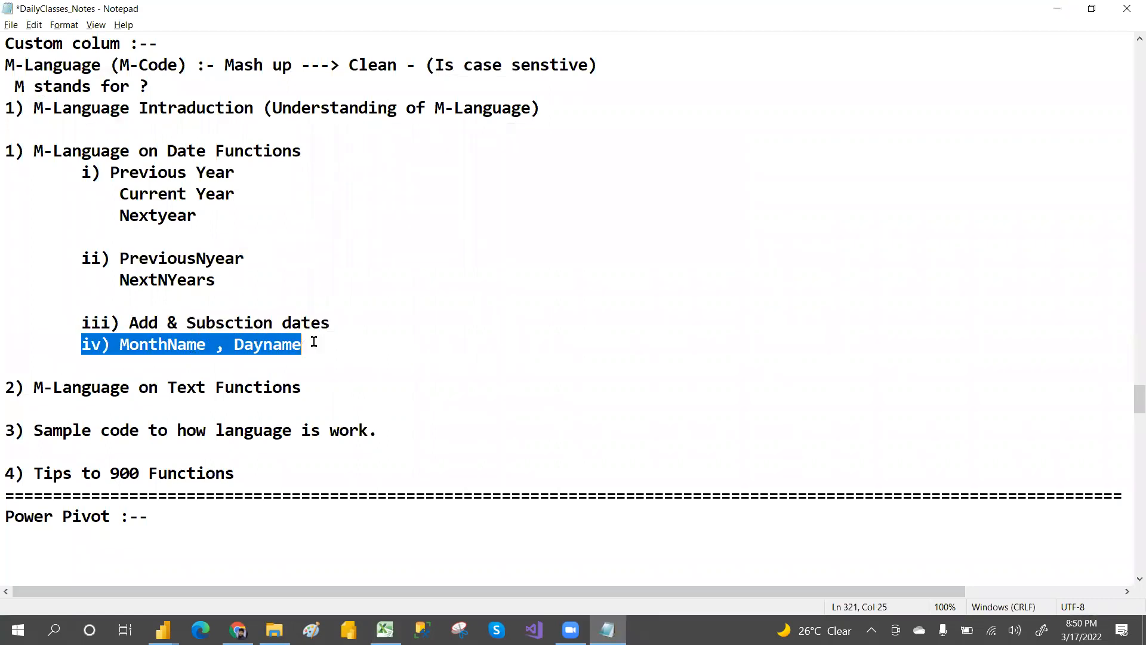
pyautogui.click(313, 341)
pyautogui.hotkey('alt', 'Tab')
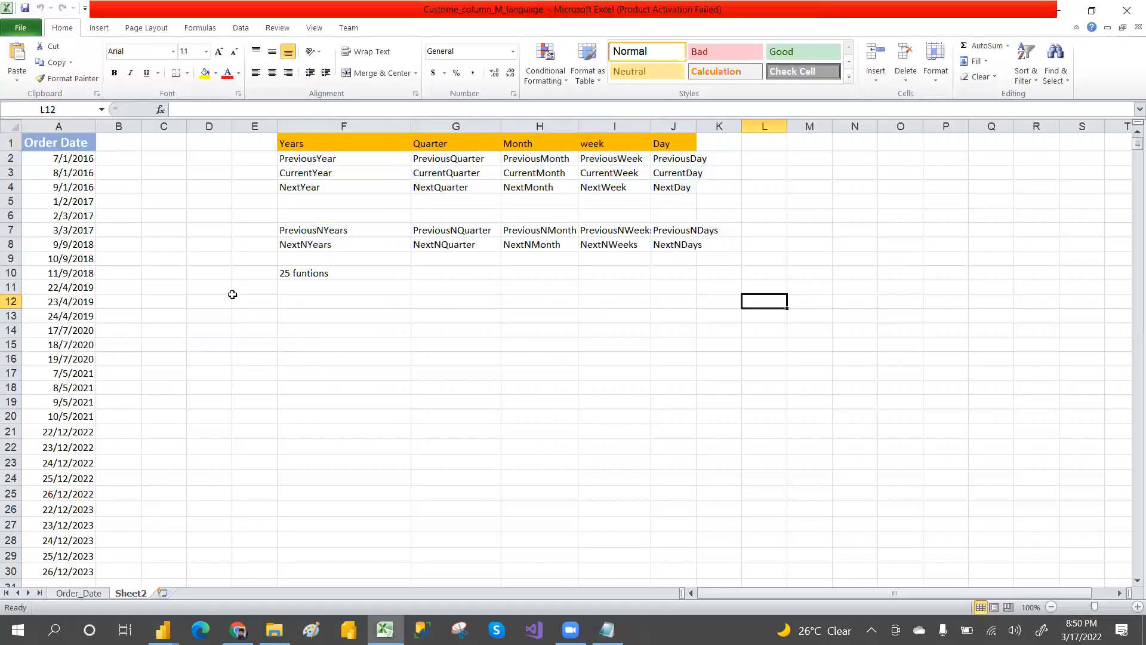
pyautogui.hotkey('alt', 'Tab')
pyautogui.hotkey('alt', 'Tab')
pyautogui.hotkey('alt', 'Tab')
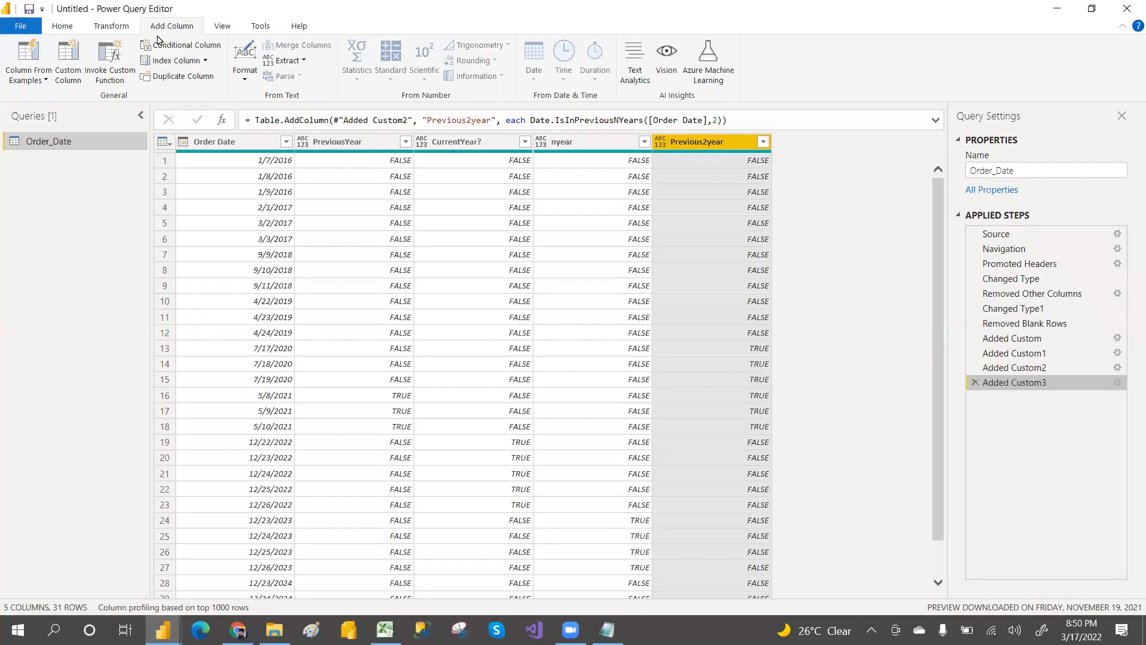
pyautogui.click(66, 73)
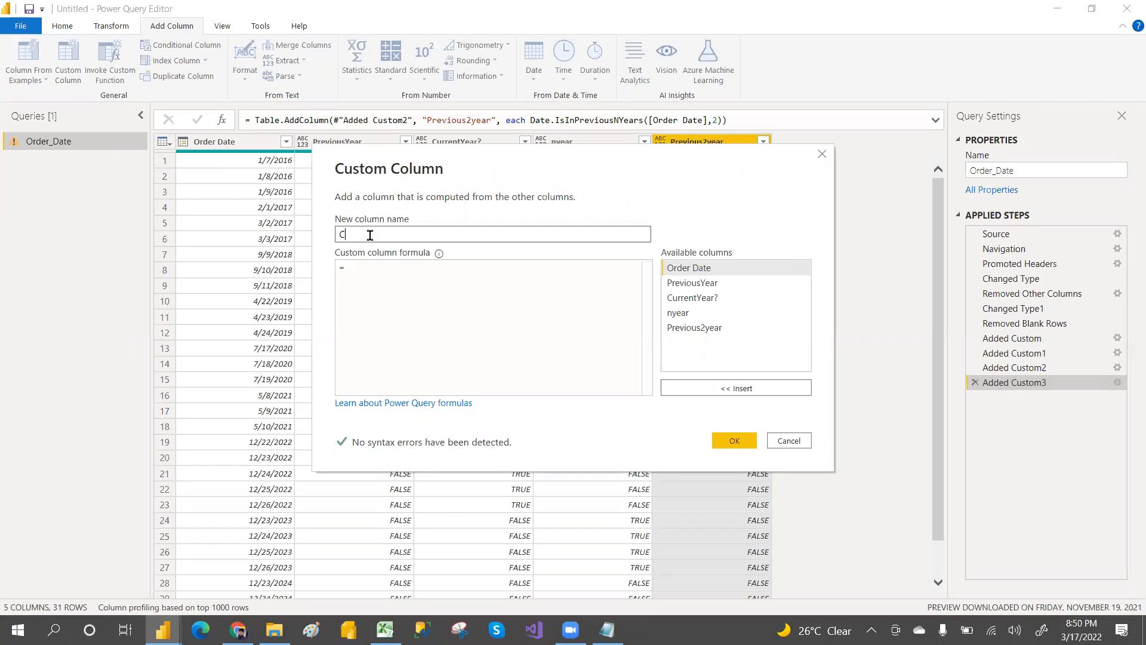
pyautogui.write('a')
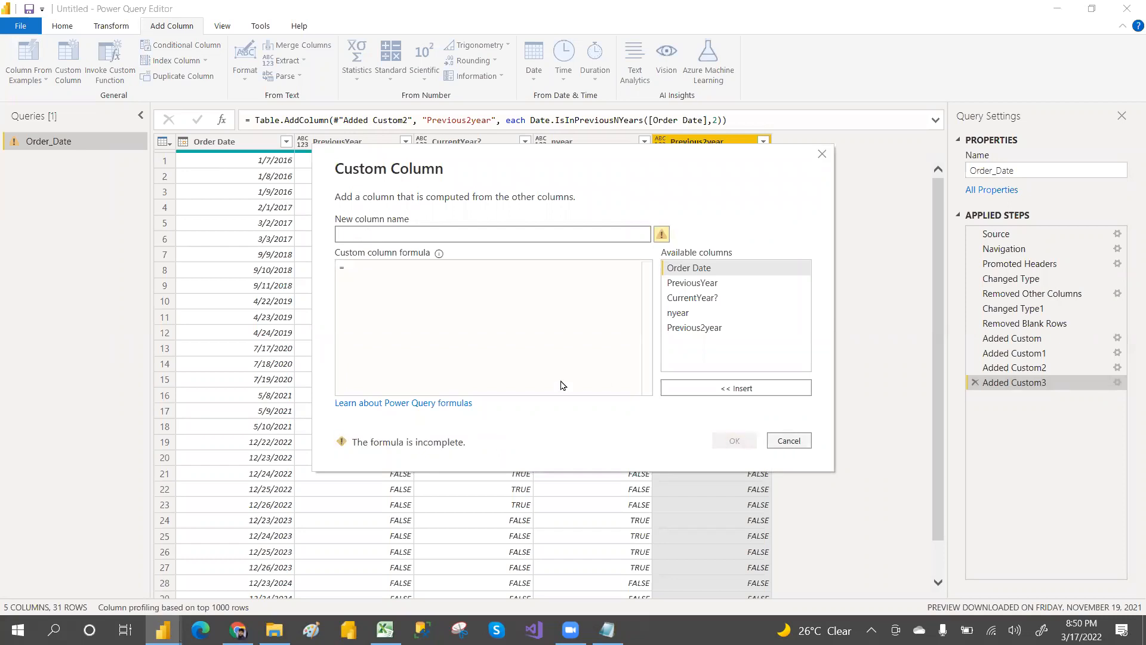
pyautogui.press('Escape')
pyautogui.click(643, 337)
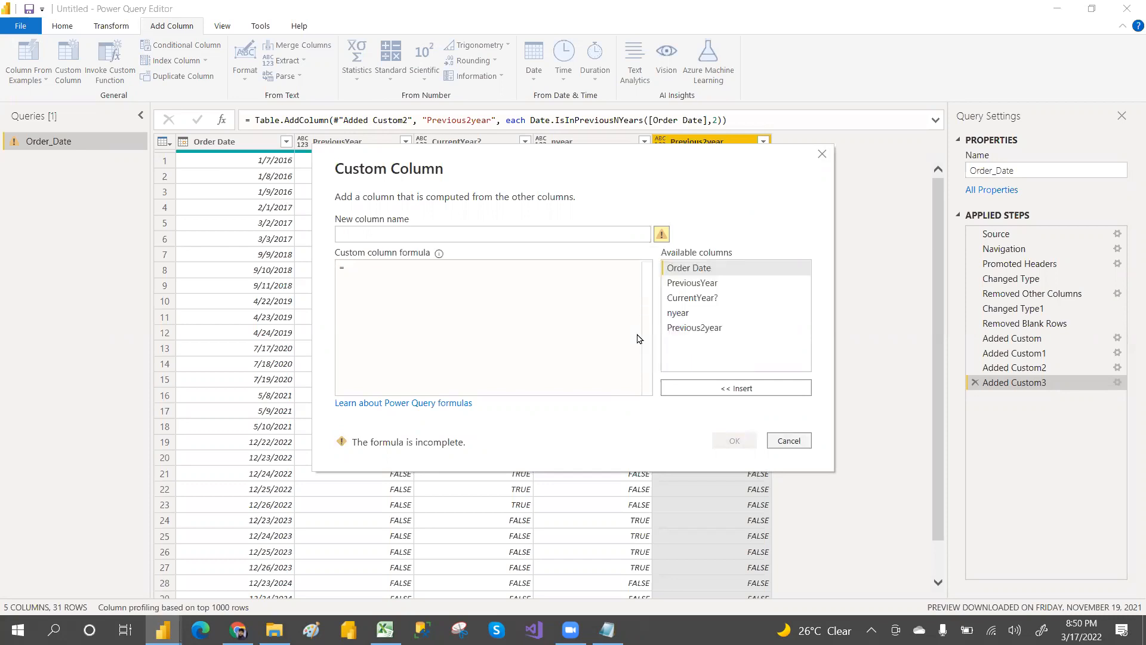
# Step: Duplicate the Order_Date query and delete its four Added Custom steps in the copy
pyautogui.rightClick(52, 141)
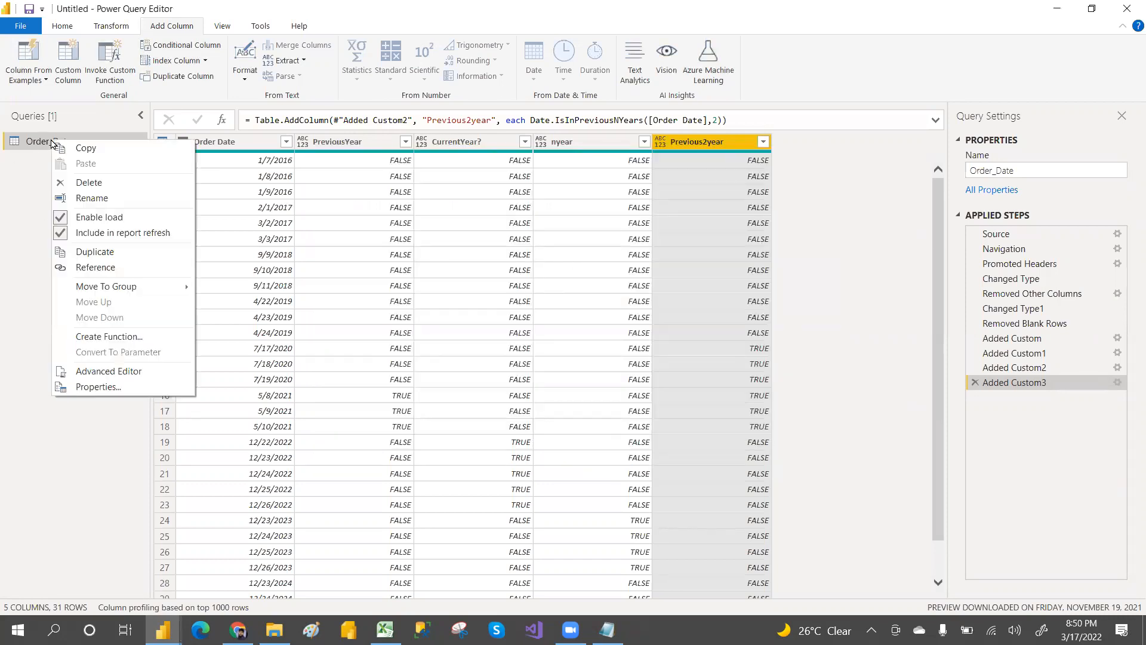
pyautogui.click(105, 253)
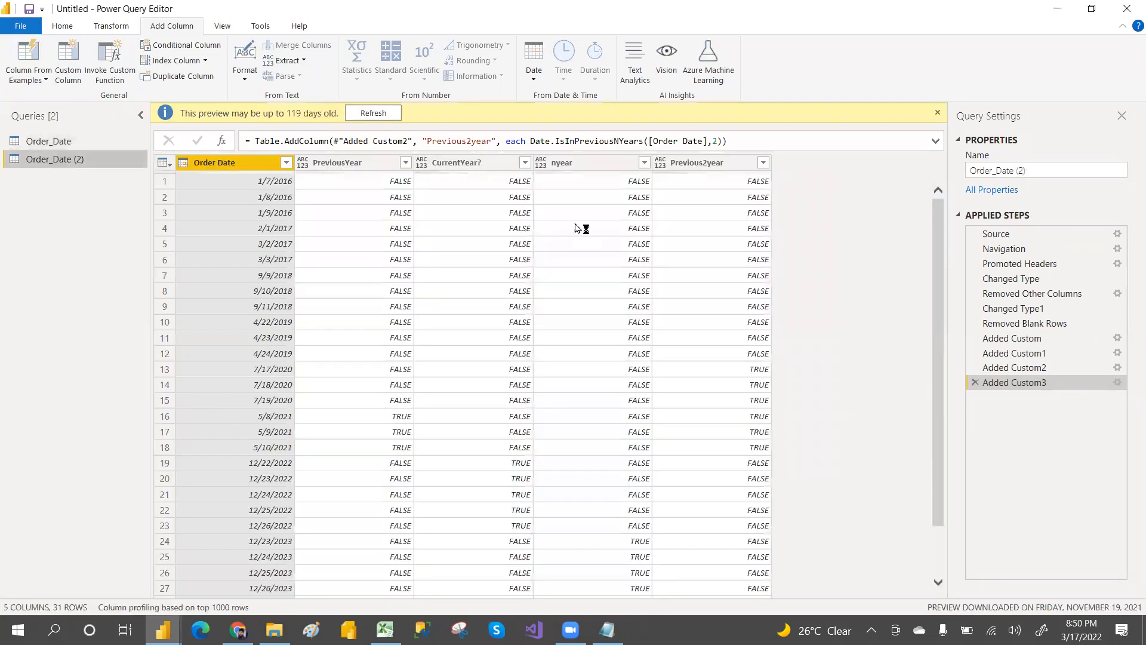
pyautogui.click(975, 382)
pyautogui.click(974, 368)
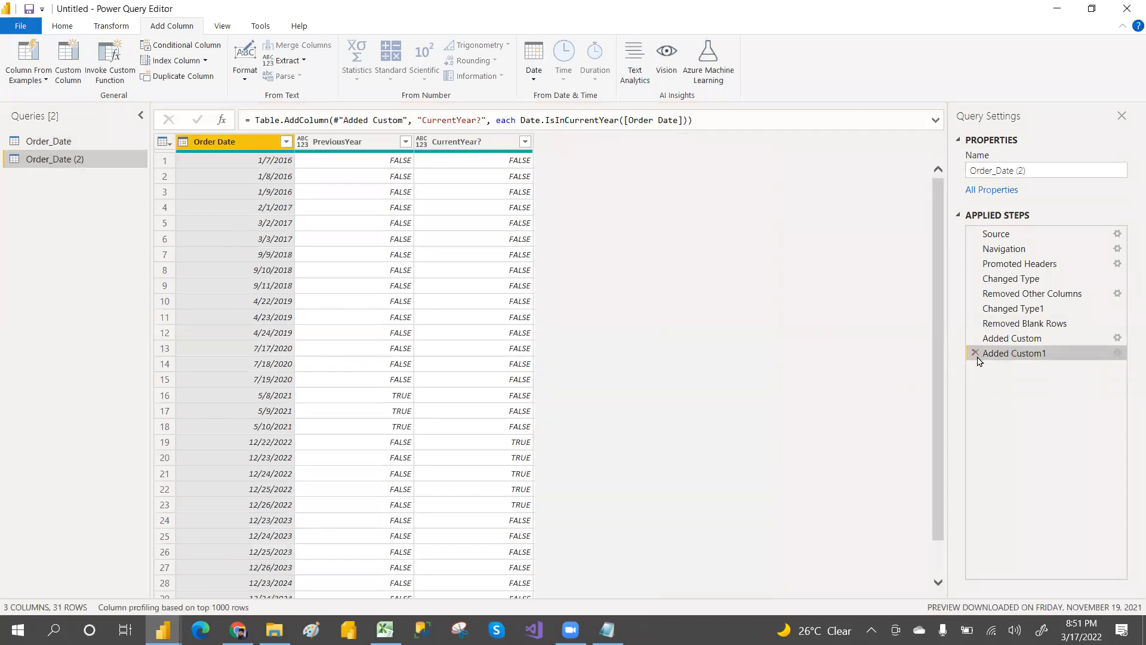
pyautogui.click(976, 353)
pyautogui.click(976, 338)
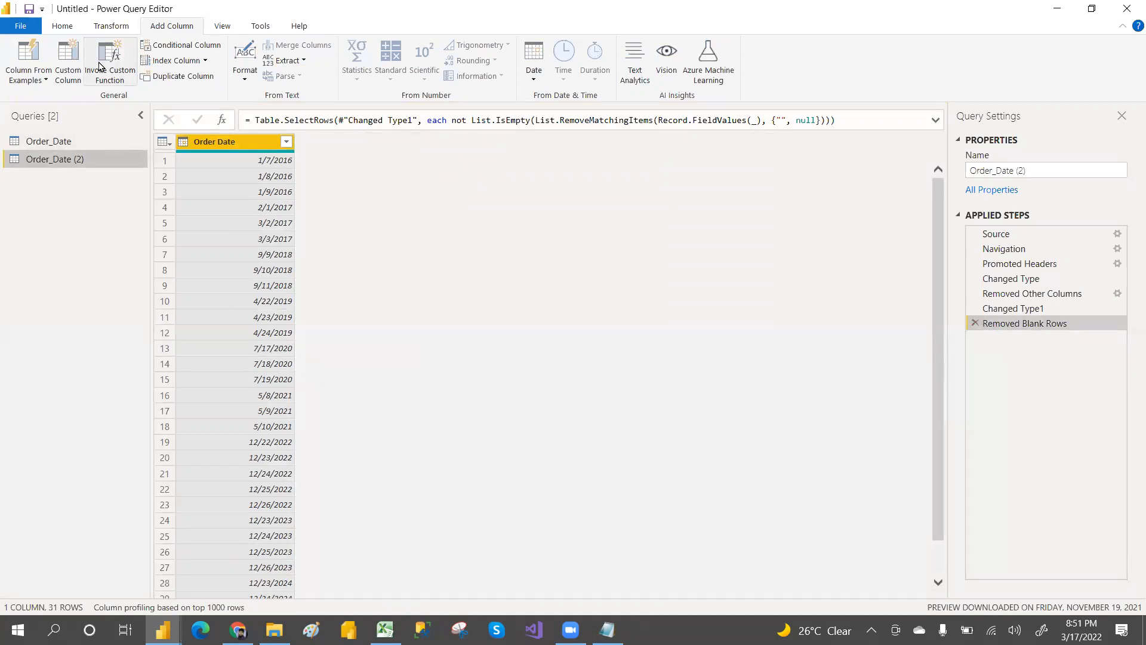
# Step: Add a custom column named add5months with the formula Date.AddMonths([Order Date],5)
pyautogui.click(78, 66)
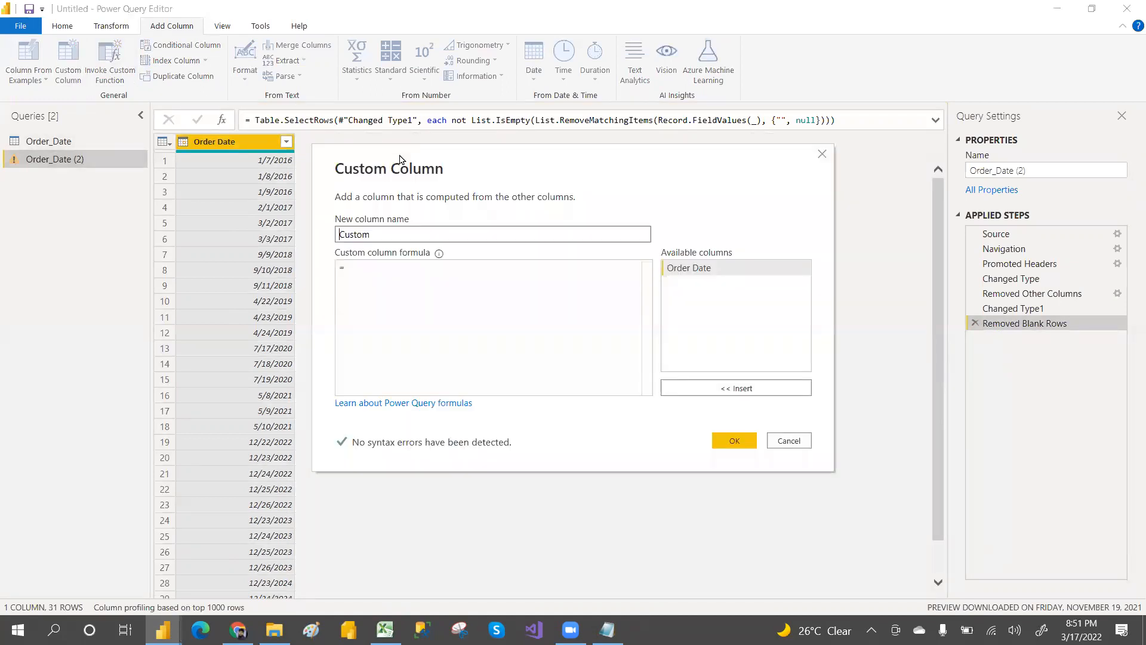
pyautogui.moveTo(390, 233); pyautogui.dragTo(308, 238)
pyautogui.write('add5mons')
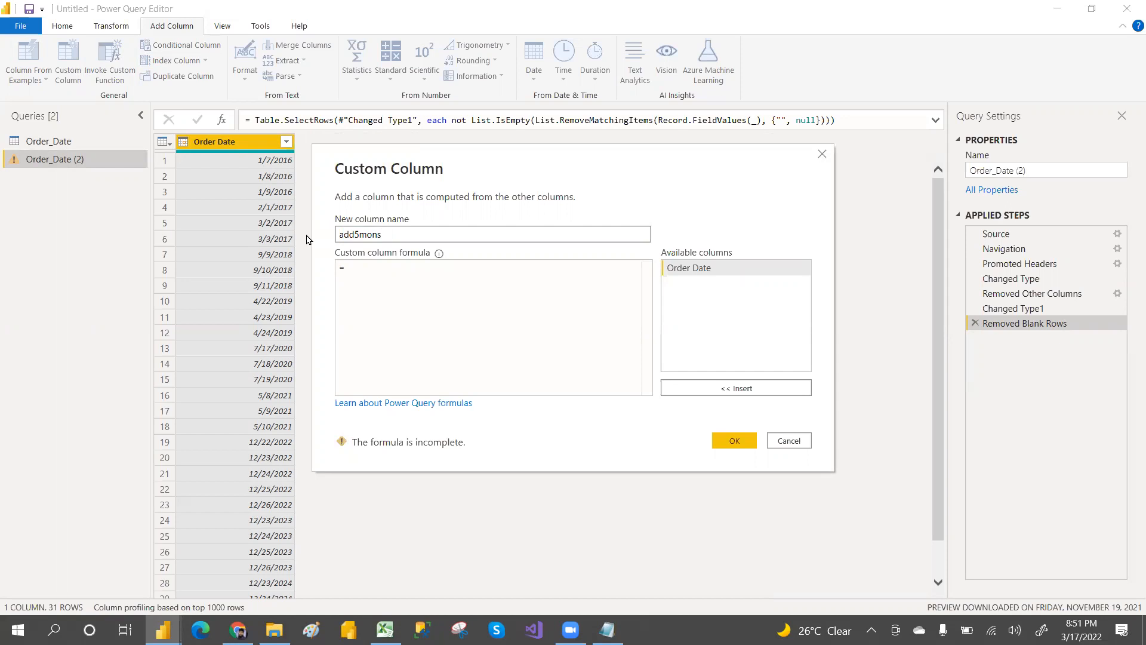
pyautogui.click(361, 268)
pyautogui.write('dateadd')
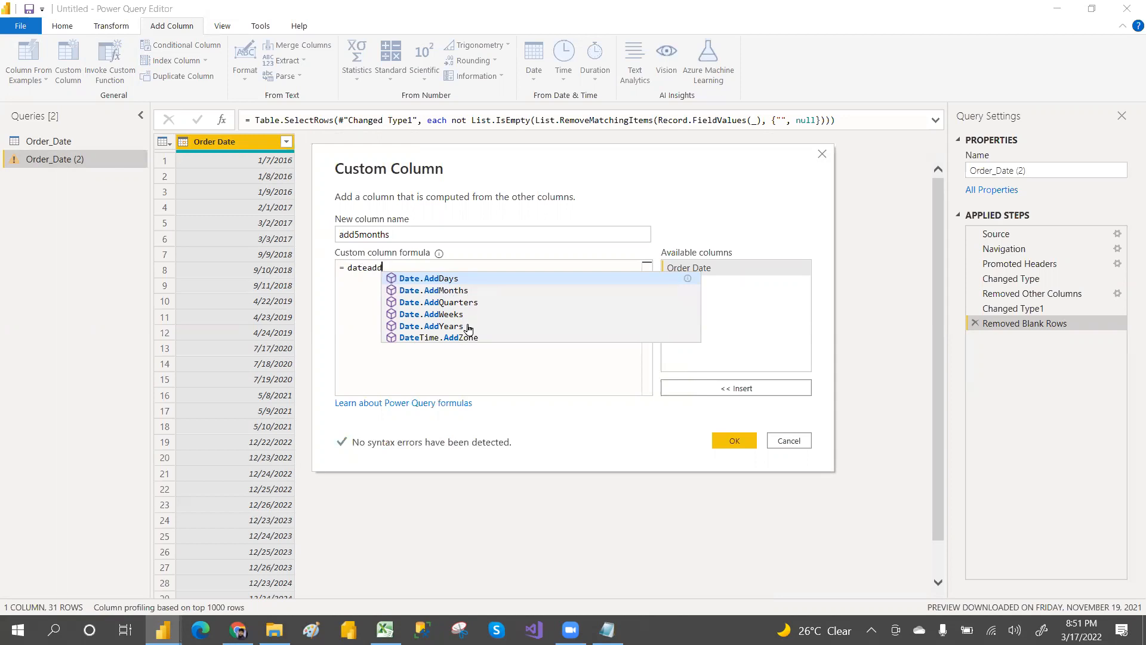
pyautogui.click(458, 291)
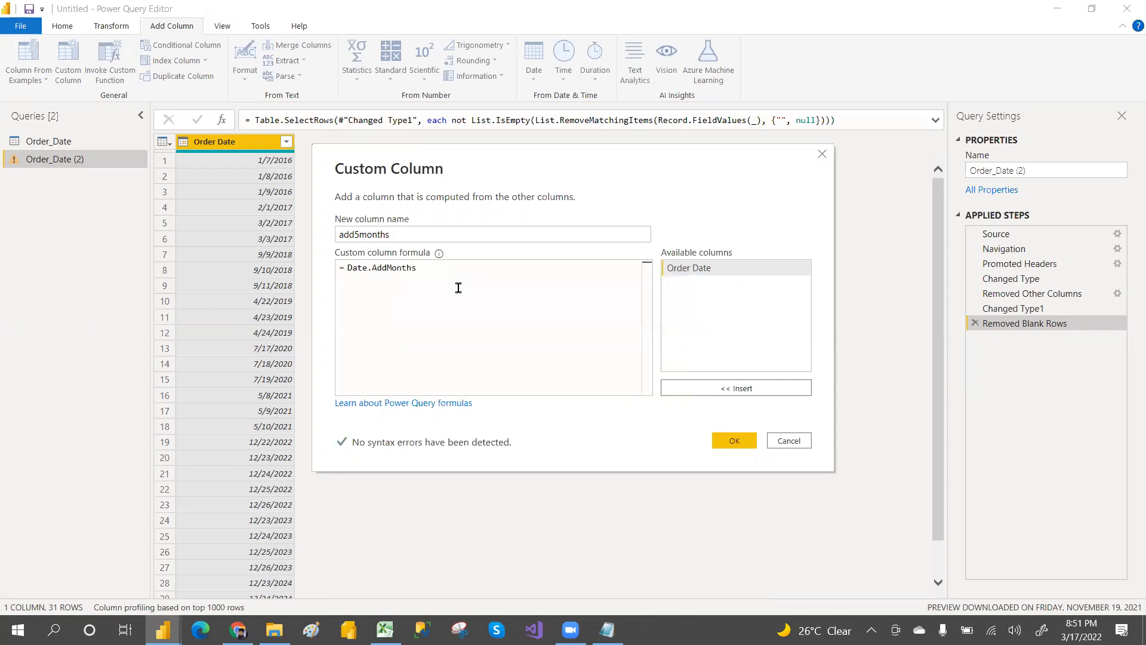
pyautogui.write('(')
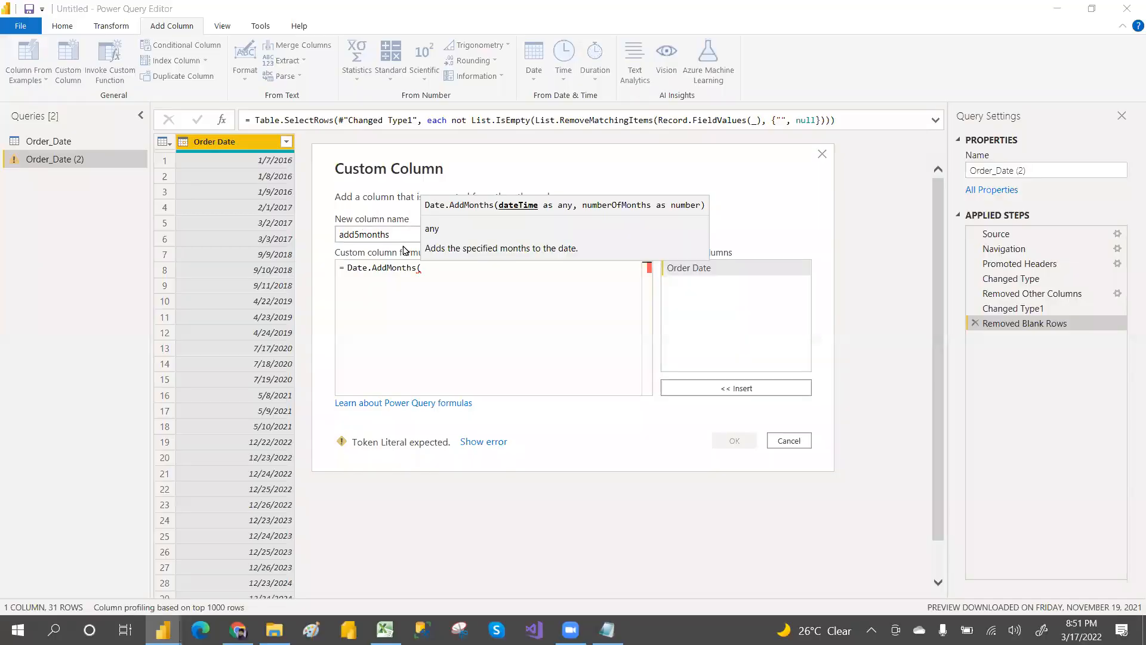
pyautogui.doubleClick(684, 269)
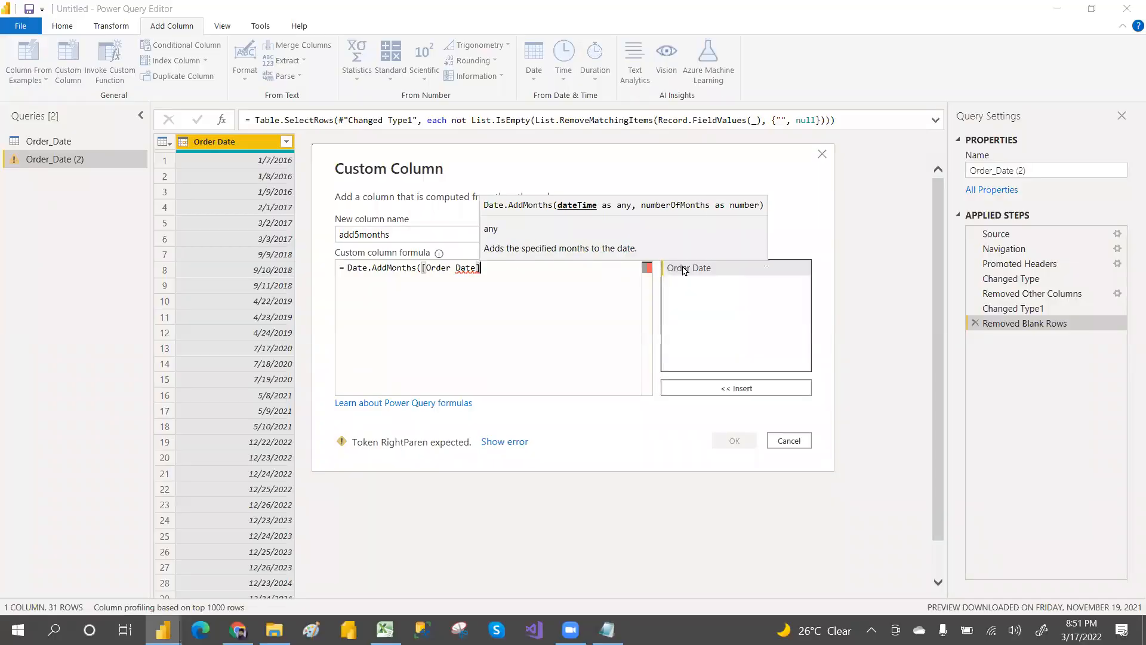
pyautogui.write(',')
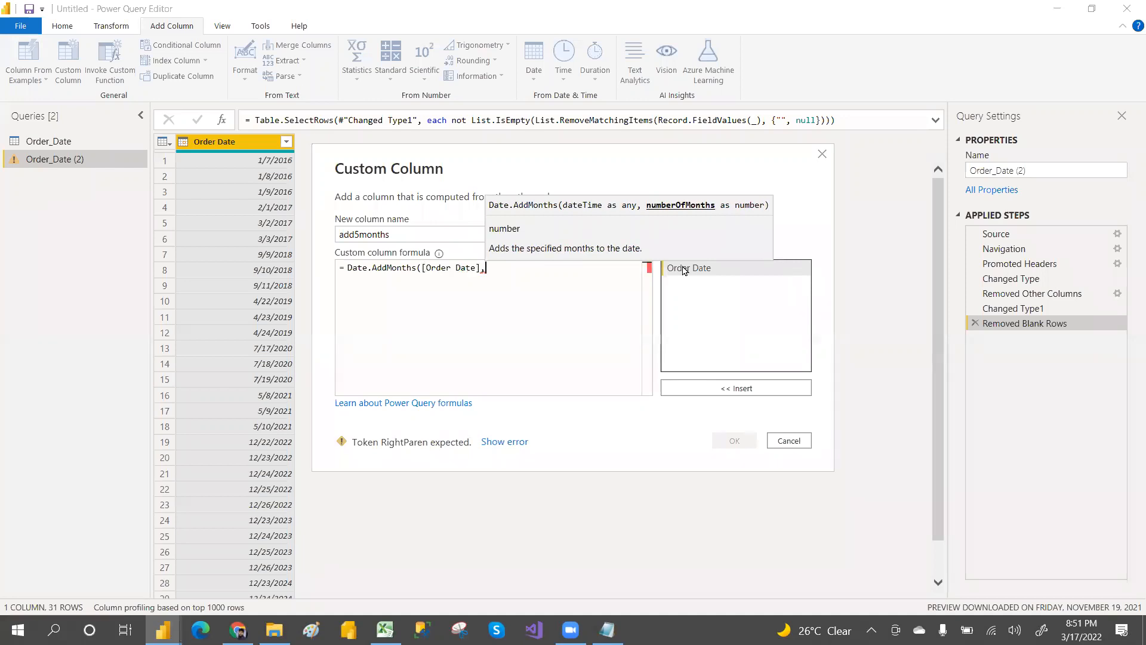
pyautogui.write('5)')
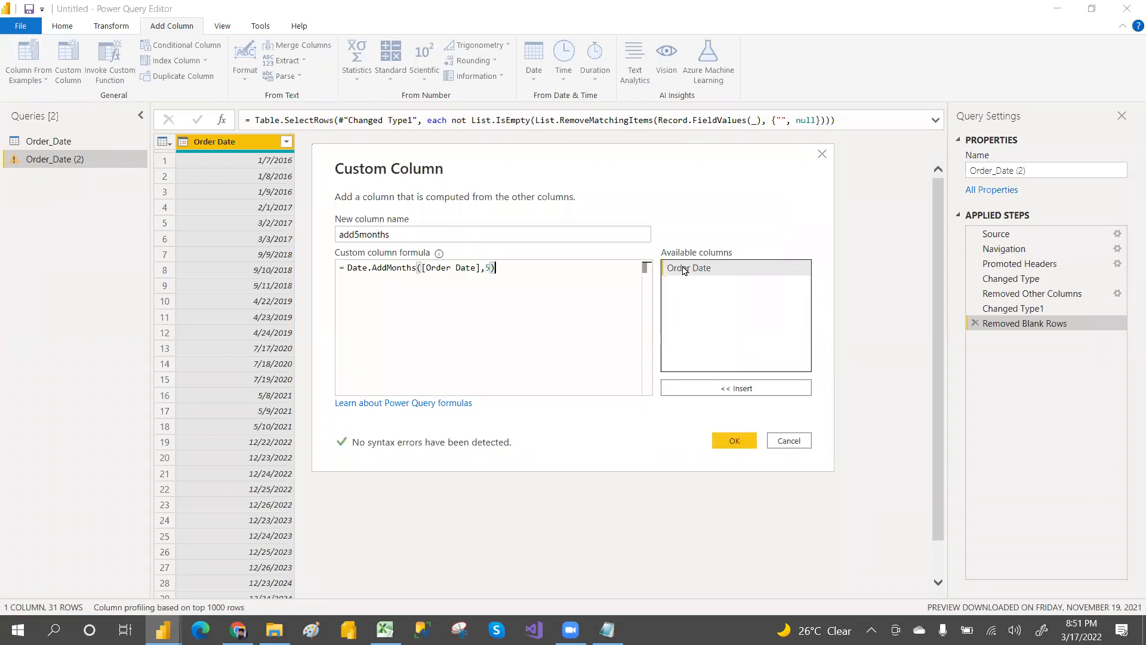
pyautogui.click(735, 441)
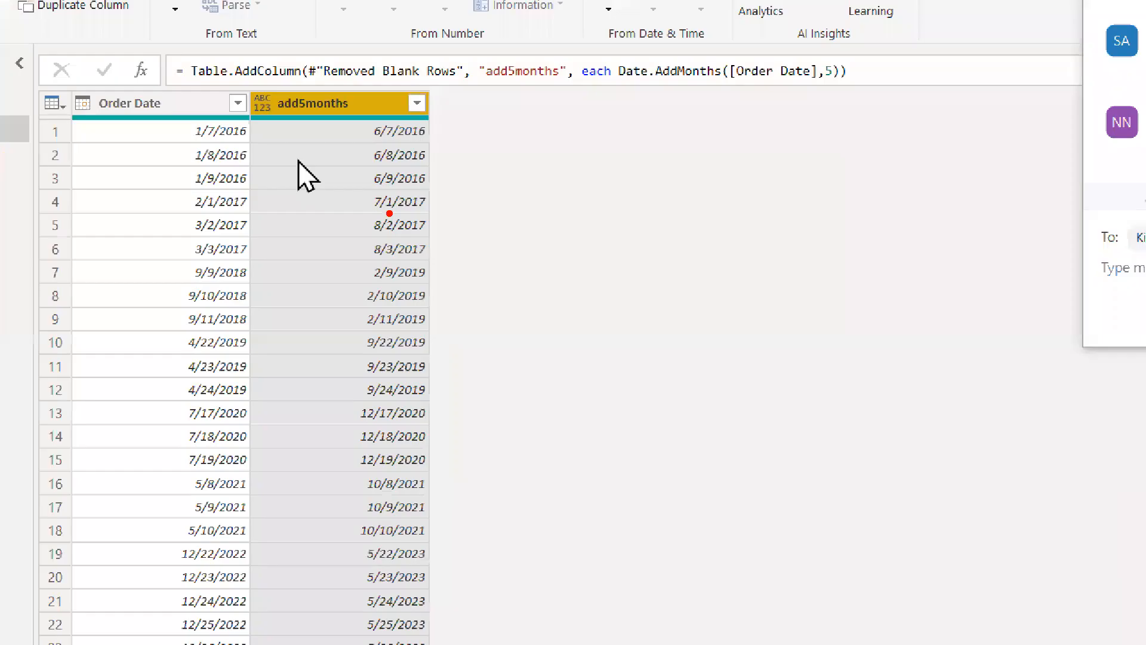
pyautogui.moveTo(196, 124)
pyautogui.mouseDown()
pyautogui.moveTo(248, 63)
pyautogui.moveTo(350, 108)
pyautogui.mouseUp()
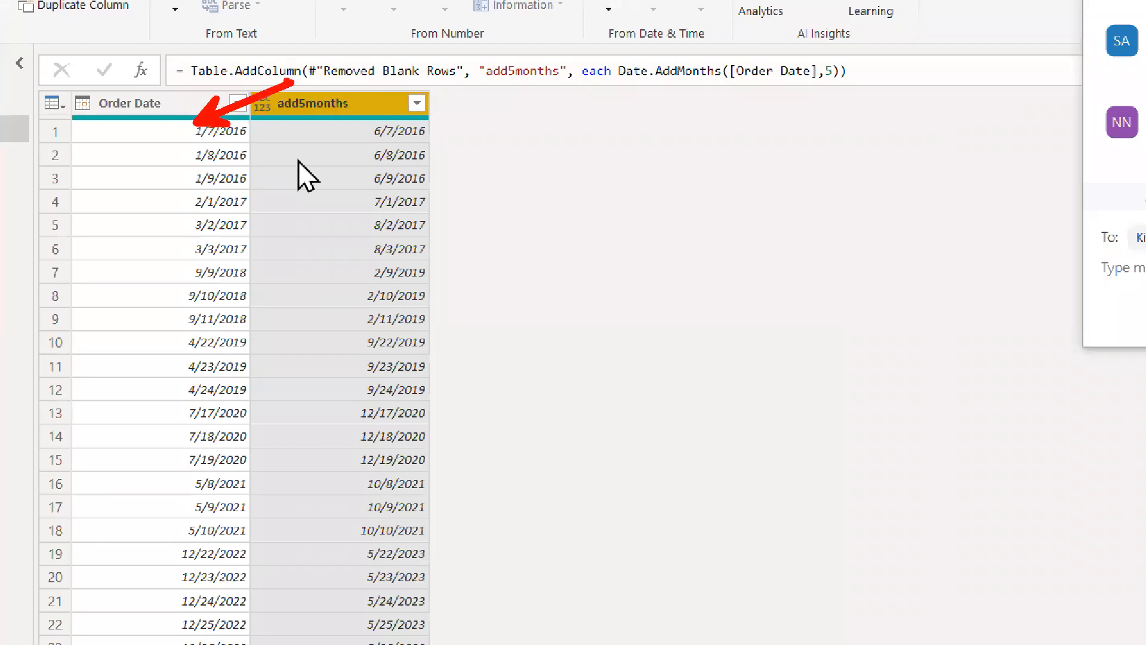
pyautogui.press('e')
pyautogui.press('b')
pyautogui.moveTo(188, 123)
pyautogui.mouseDown()
pyautogui.moveTo(295, 97)
pyautogui.moveTo(370, 124)
pyautogui.mouseUp()
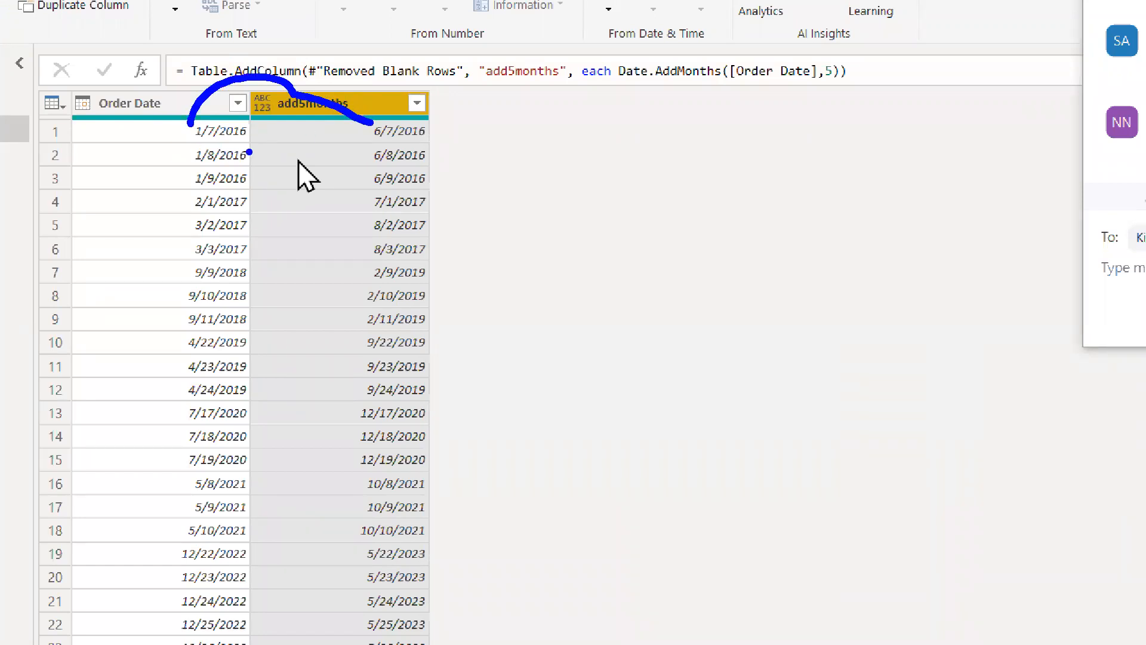
pyautogui.moveTo(194, 200)
pyautogui.mouseDown()
pyautogui.moveTo(298, 162)
pyautogui.moveTo(373, 202)
pyautogui.mouseUp()
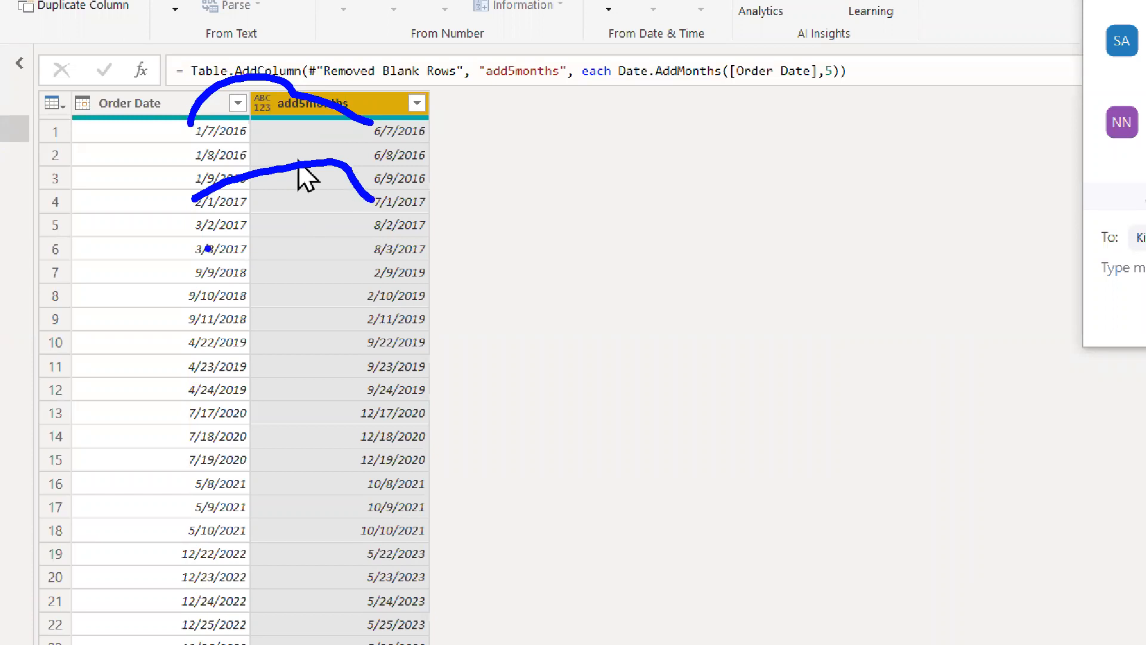
# Step: Compare the add5months values with Order Date and examine the formula's reference to the Removed Blank Rows step
pyautogui.moveTo(185, 290)
pyautogui.mouseDown()
pyautogui.moveTo(336, 271)
pyautogui.moveTo(363, 290)
pyautogui.mouseUp()
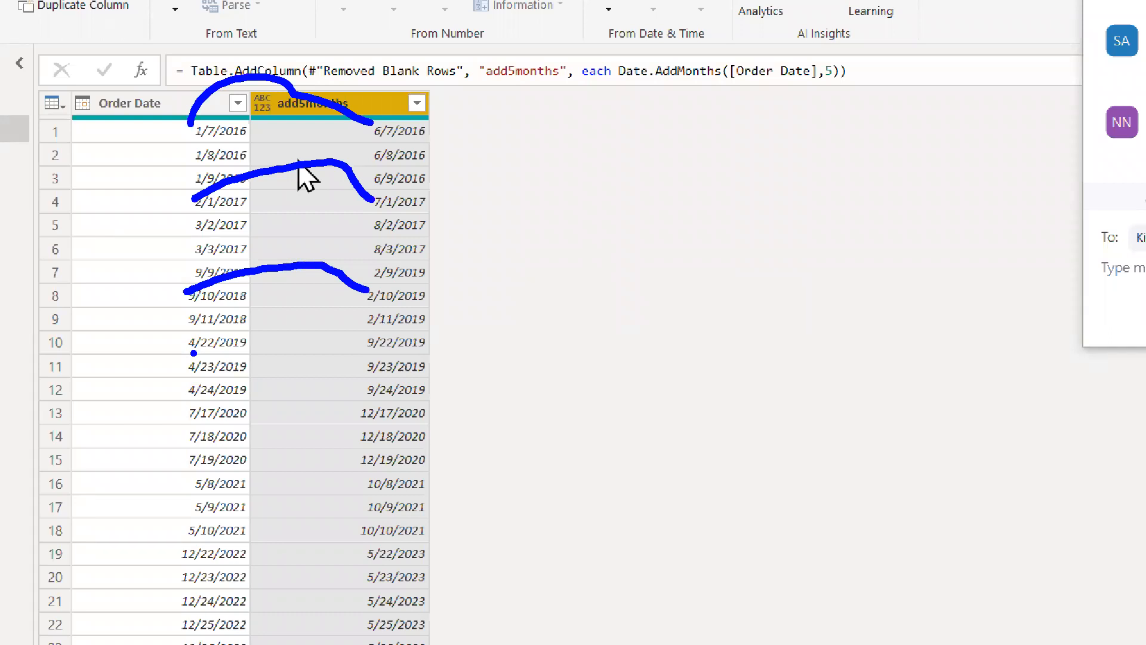
pyautogui.moveTo(169, 56); pyautogui.dragTo(308, 91)
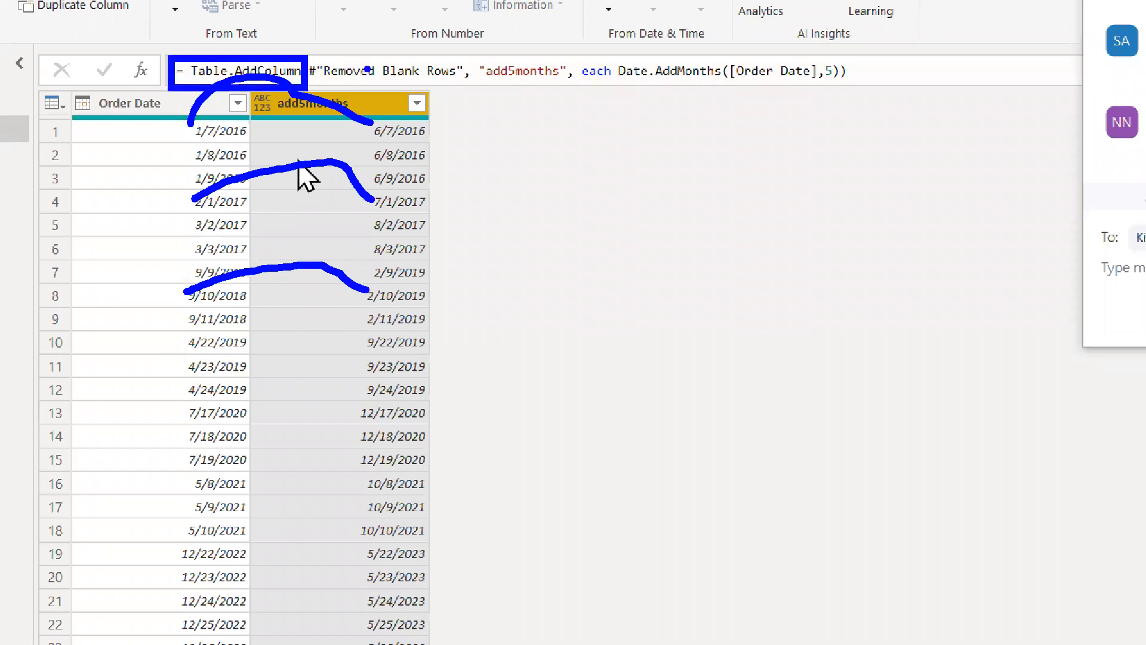
pyautogui.moveTo(381, 82); pyautogui.dragTo(477, 130)
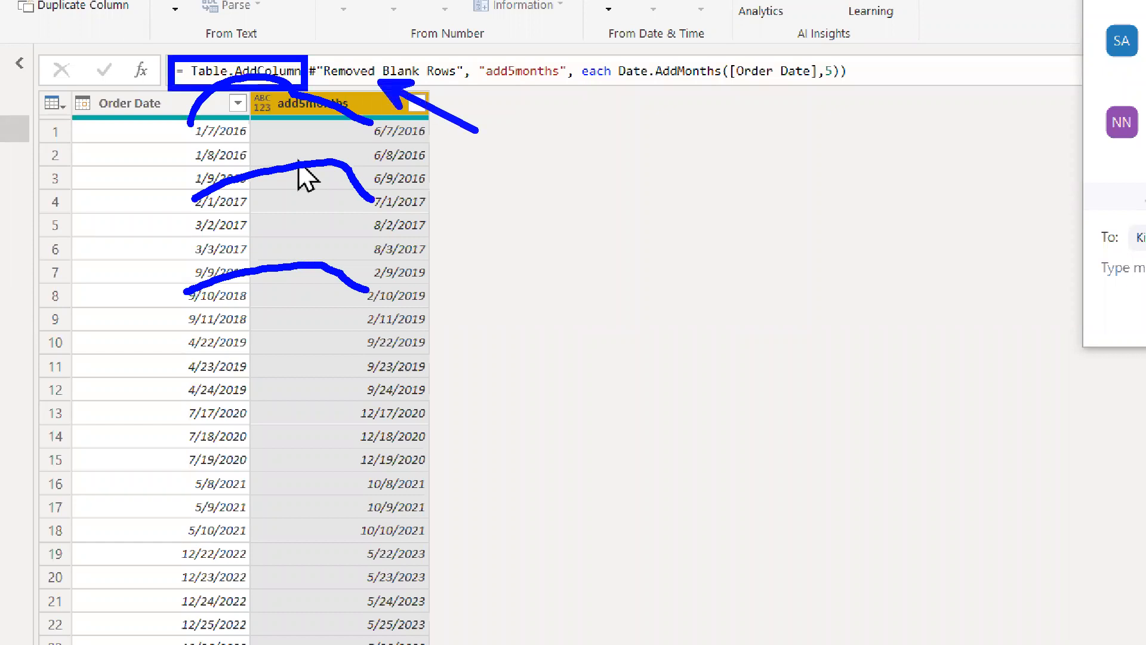
pyautogui.moveTo(525, 78); pyautogui.dragTo(396, 98)
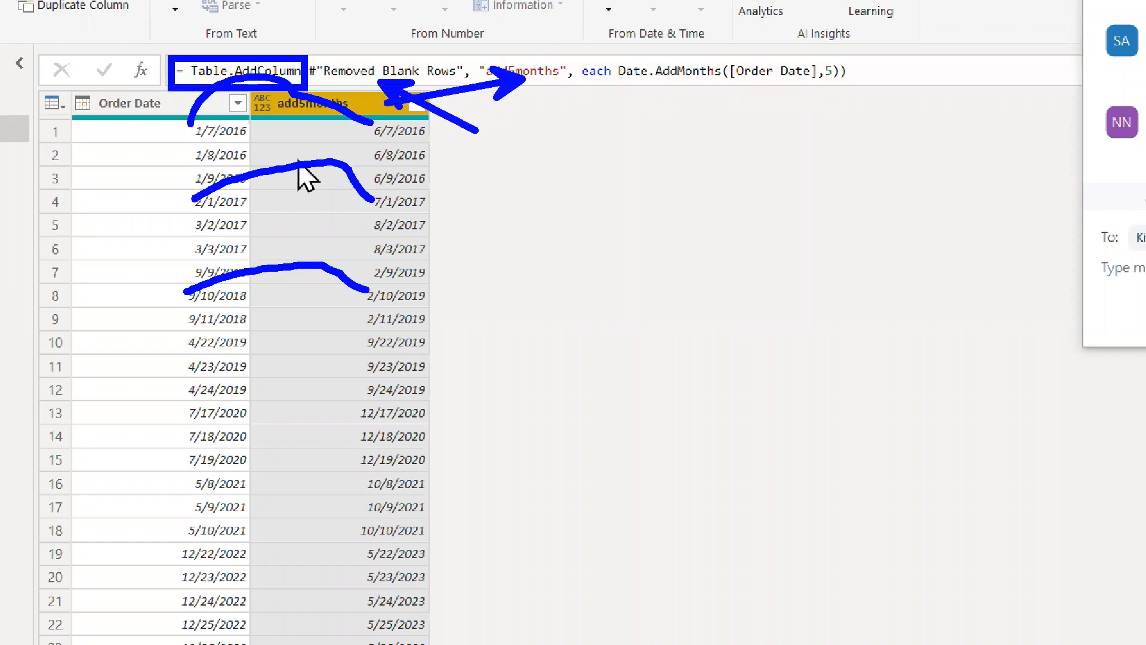
pyautogui.moveTo(561, 51)
pyautogui.mouseDown()
pyautogui.moveTo(794, 95)
pyautogui.moveTo(851, 94)
pyautogui.mouseUp()
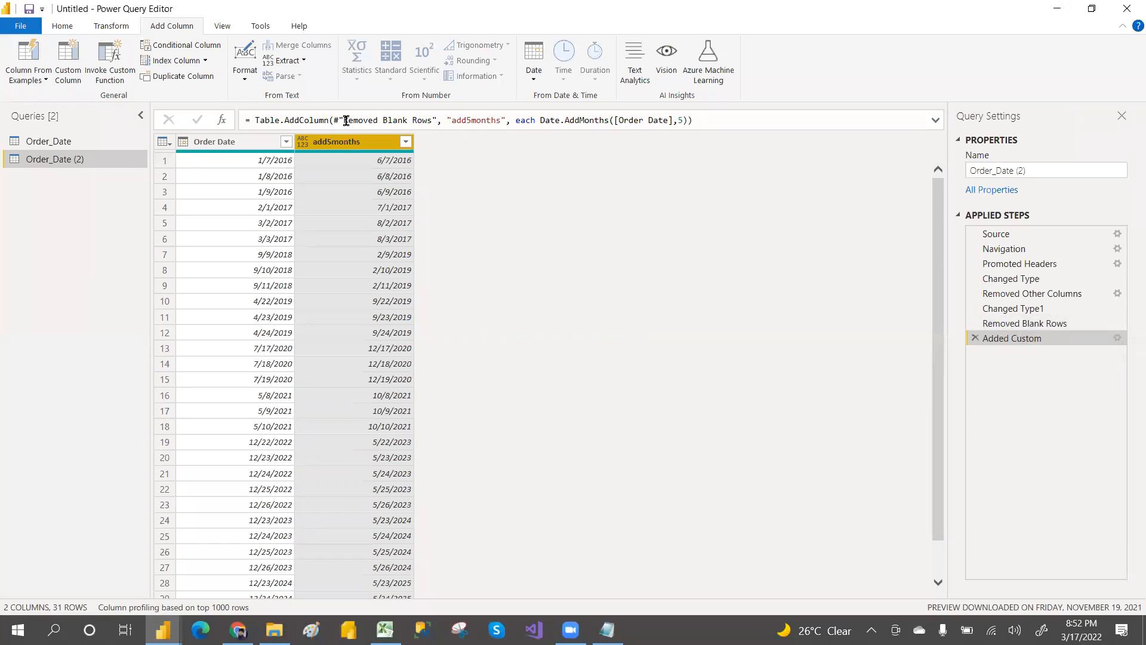
pyautogui.moveTo(348, 120); pyautogui.dragTo(431, 119)
pyautogui.moveTo(431, 120)
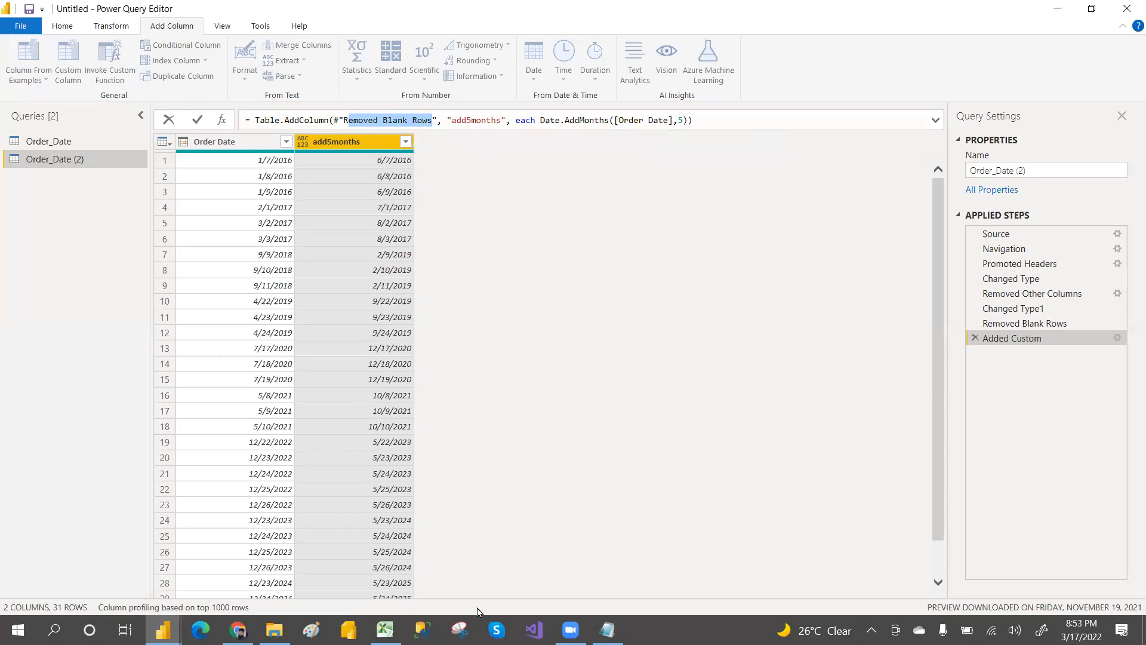
# Step: Review the Add & Subtraction dates note in Notepad before returning to Power Query
pyautogui.click(607, 629)
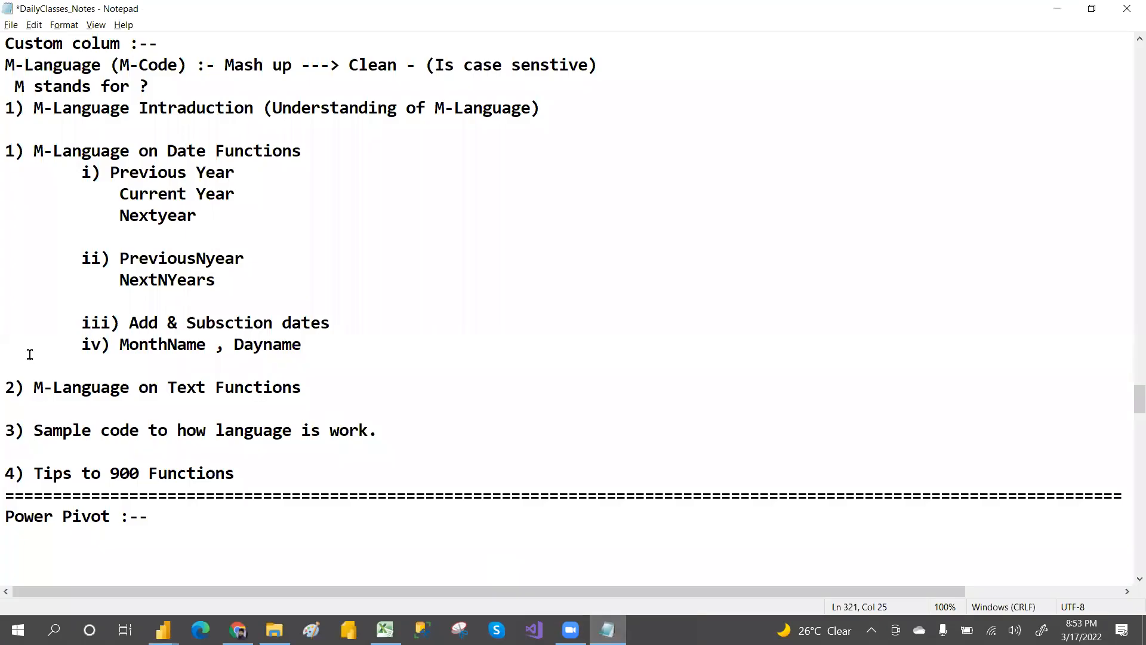
pyautogui.moveTo(175, 323); pyautogui.dragTo(292, 323)
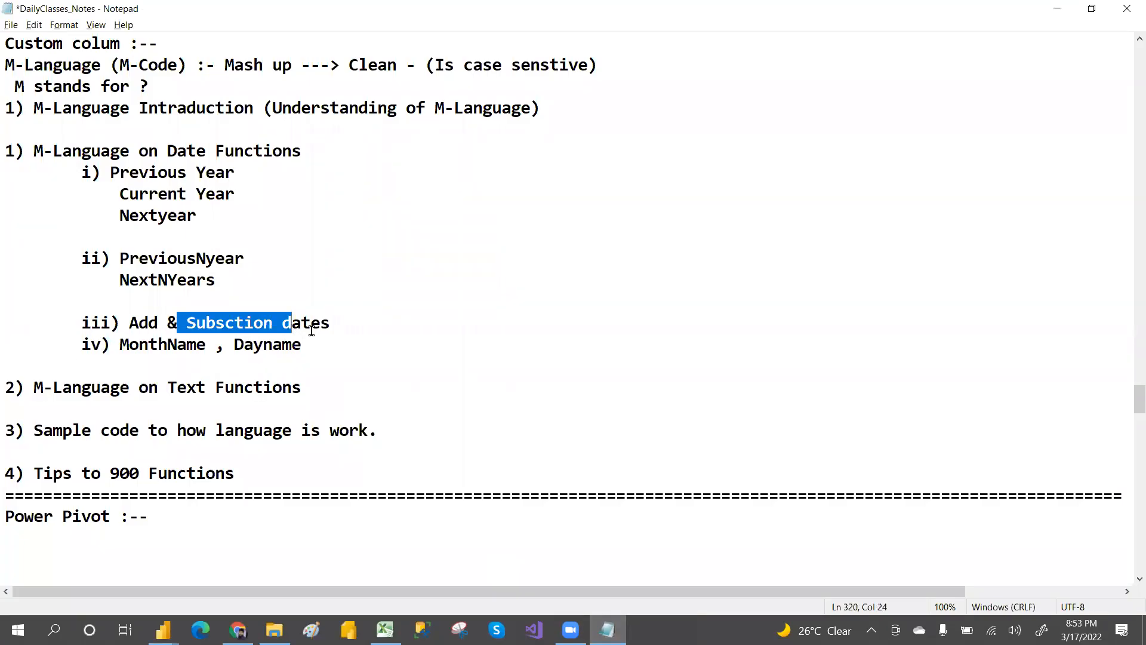
pyautogui.hotkey('alt', 'Tab')
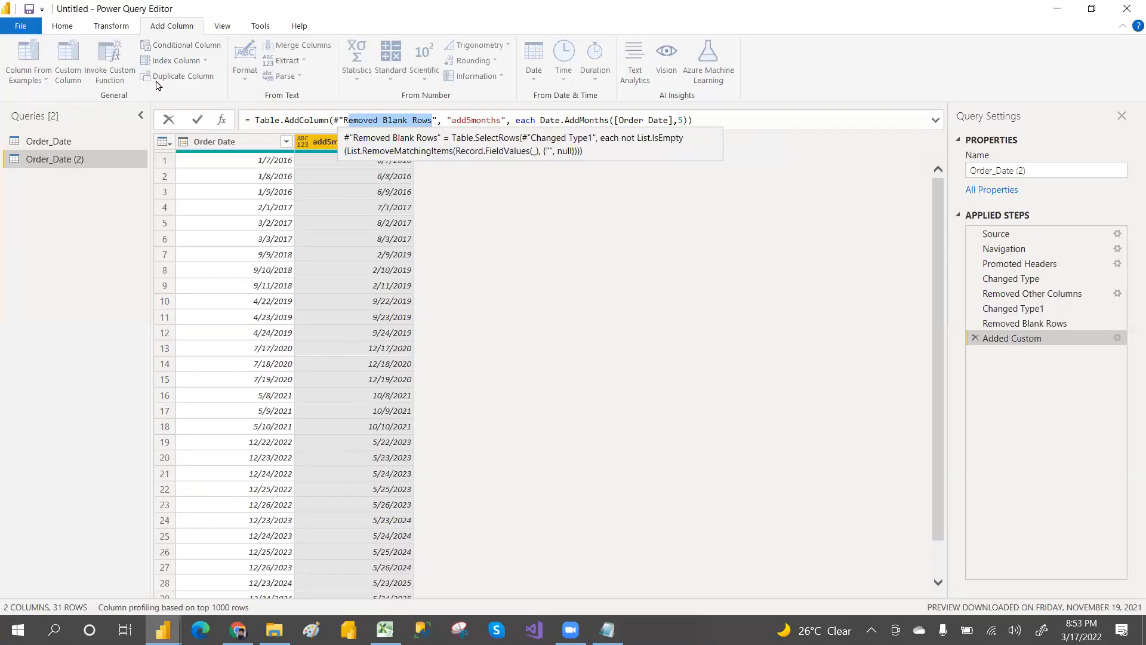
pyautogui.click(213, 217)
pyautogui.click(68, 61)
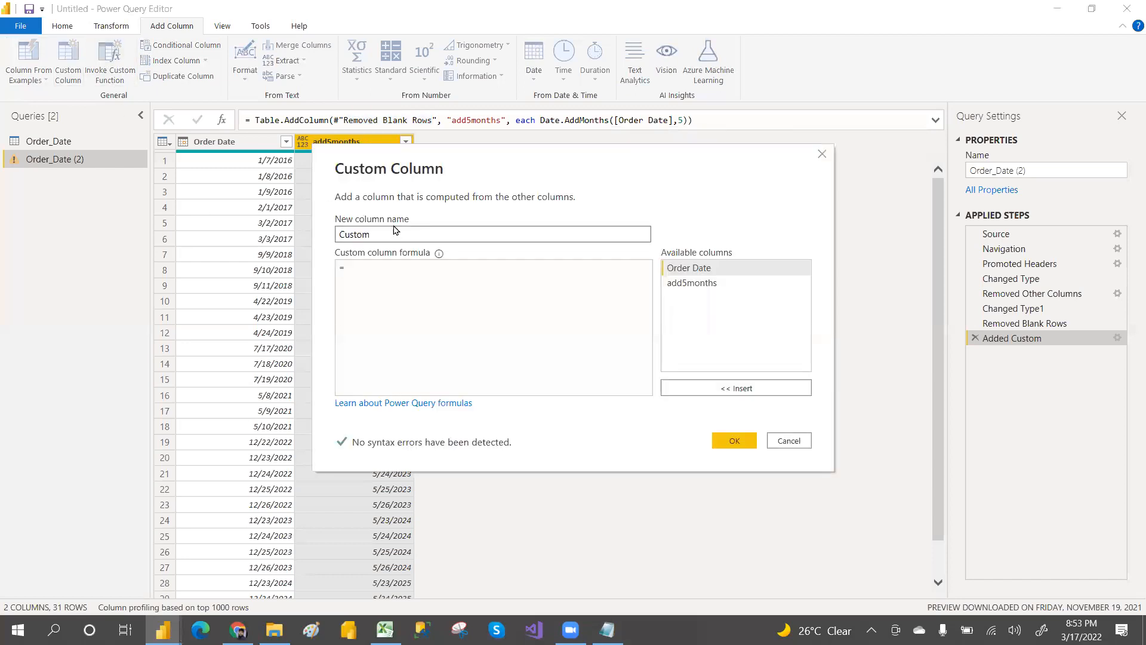
pyautogui.moveTo(382, 230); pyautogui.dragTo(318, 236)
pyautogui.write('sub5month')
pyautogui.click(371, 266)
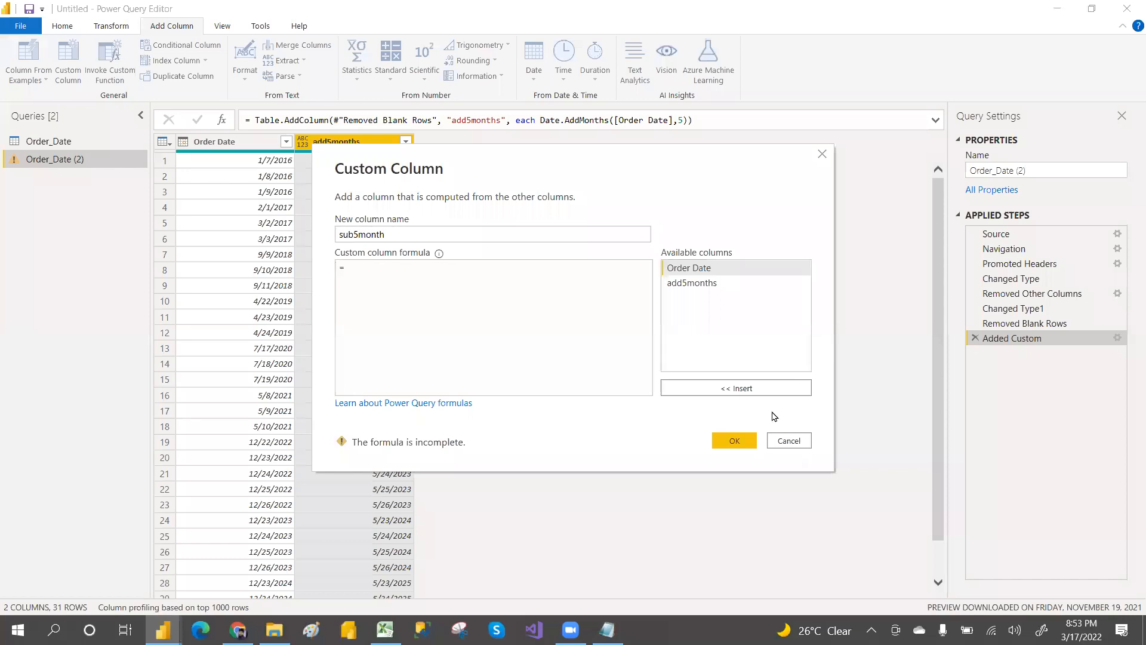
pyautogui.click(796, 442)
pyautogui.click(661, 338)
# Step: Close and apply the query changes, switching to the Power BI Desktop report
pyautogui.click(63, 26)
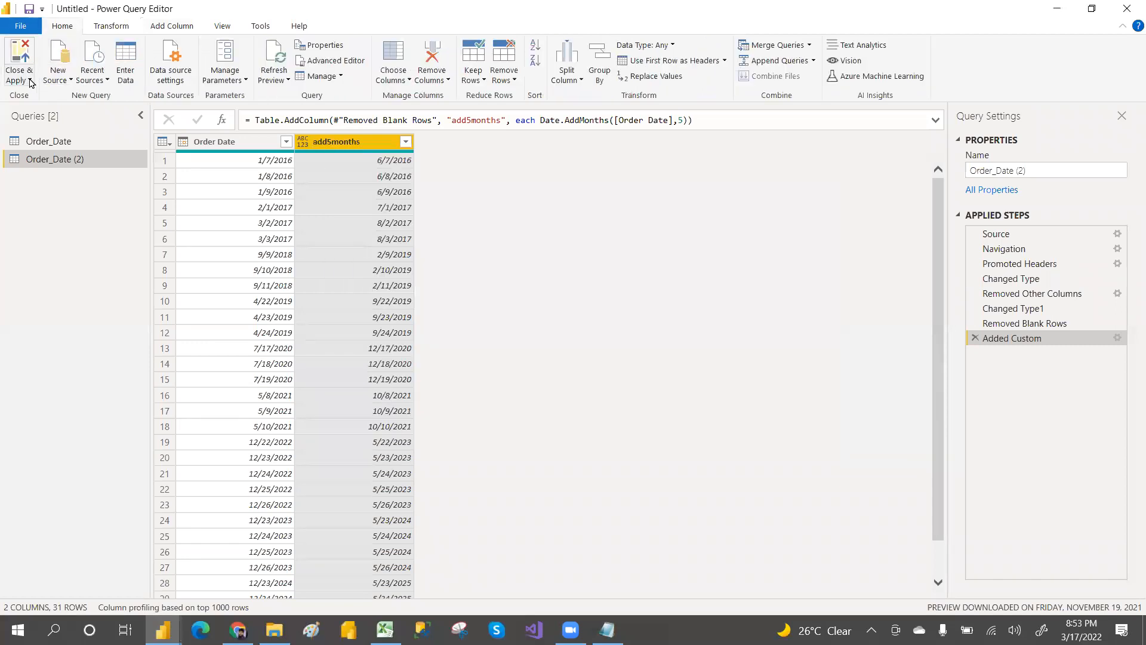
pyautogui.click(30, 81)
pyautogui.click(96, 96)
pyautogui.hotkey('alt', 'Tab')
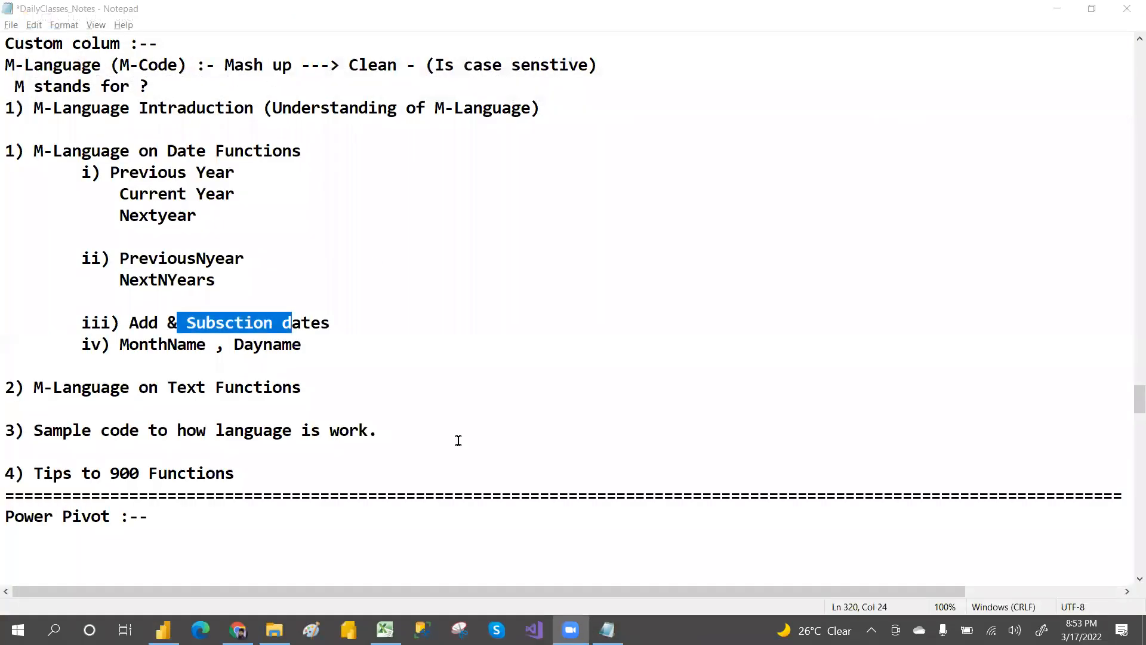
pyautogui.hotkey('alt', 'Tab')
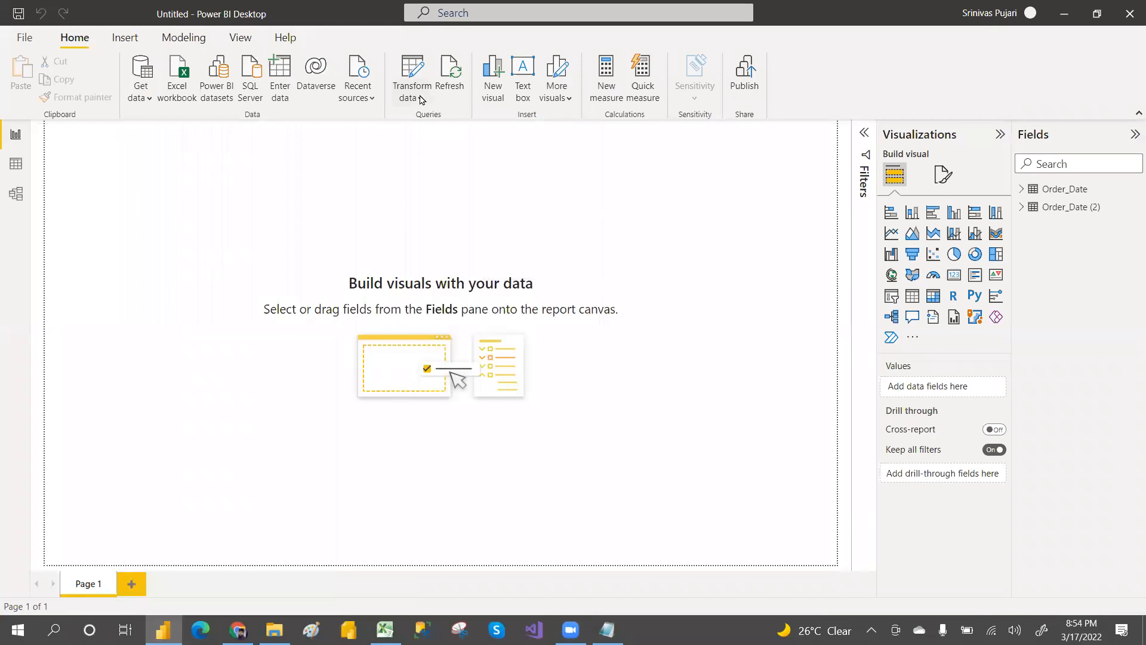
# Step: Reopen the Power Query Editor with Transform data and select the Order_Date (2) query
pyautogui.click(420, 99)
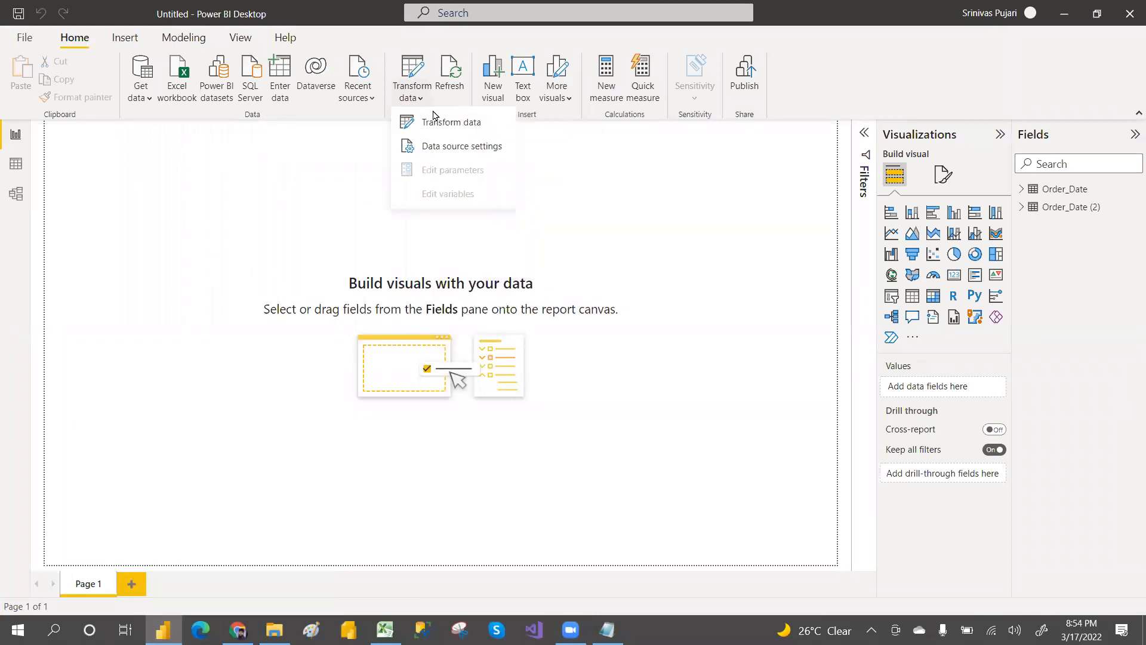
pyautogui.click(428, 120)
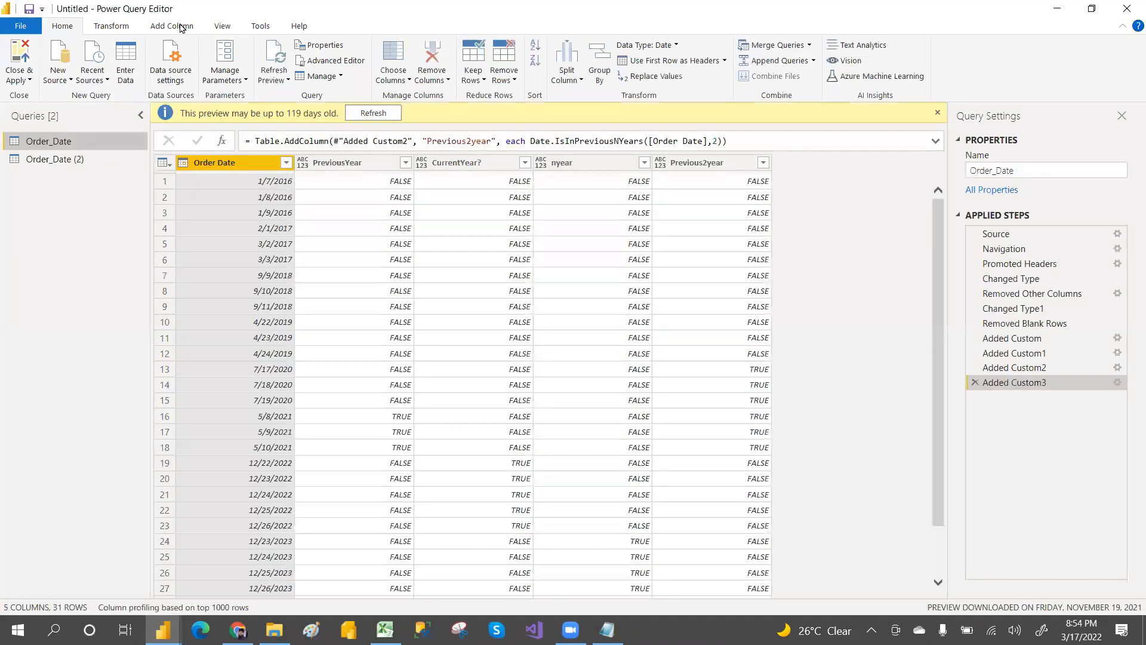
pyautogui.click(180, 27)
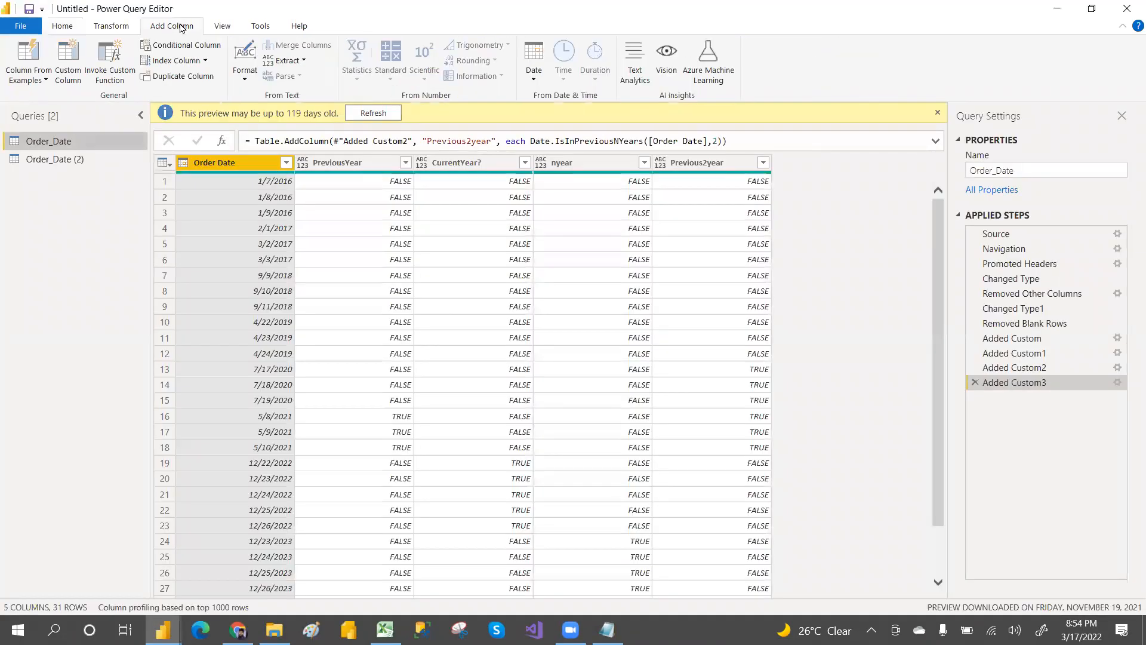
pyautogui.click(70, 160)
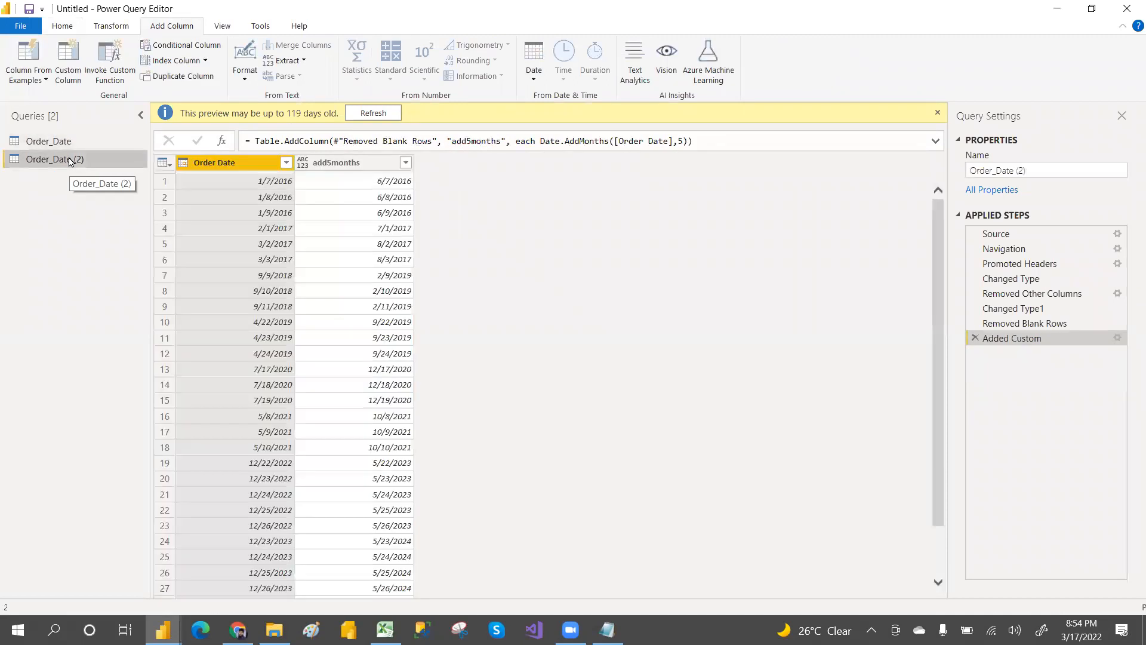
# Step: Add a custom column named sub5months with the formula Date.AddMonths([Order Date],-5)
pyautogui.click(75, 75)
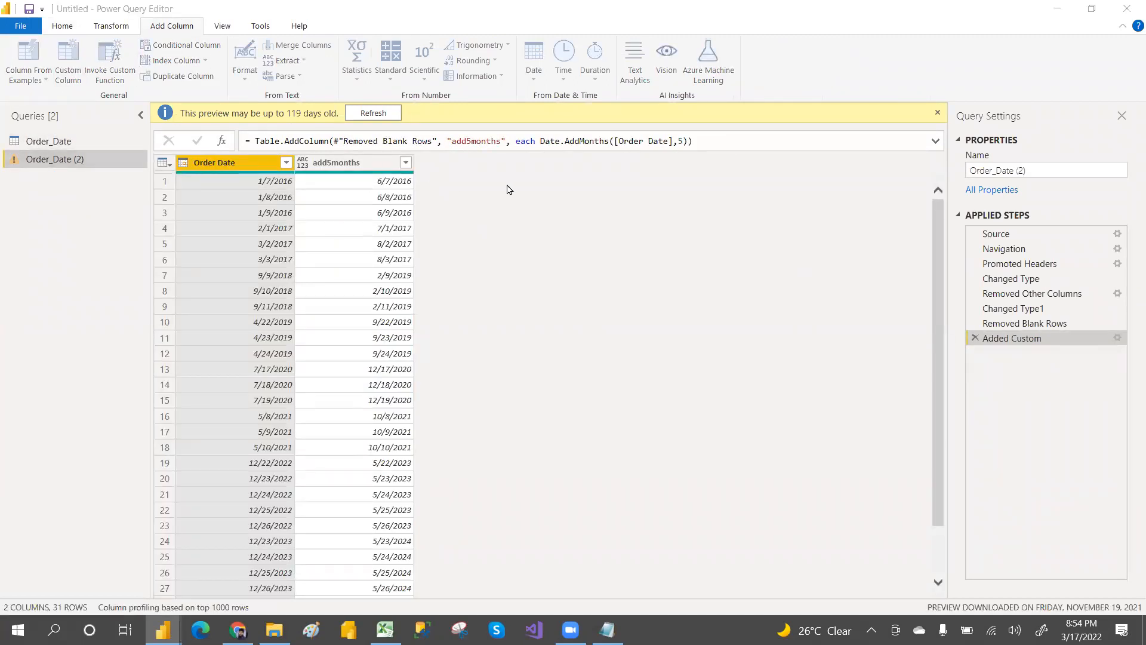
pyautogui.moveTo(370, 234); pyautogui.dragTo(348, 237)
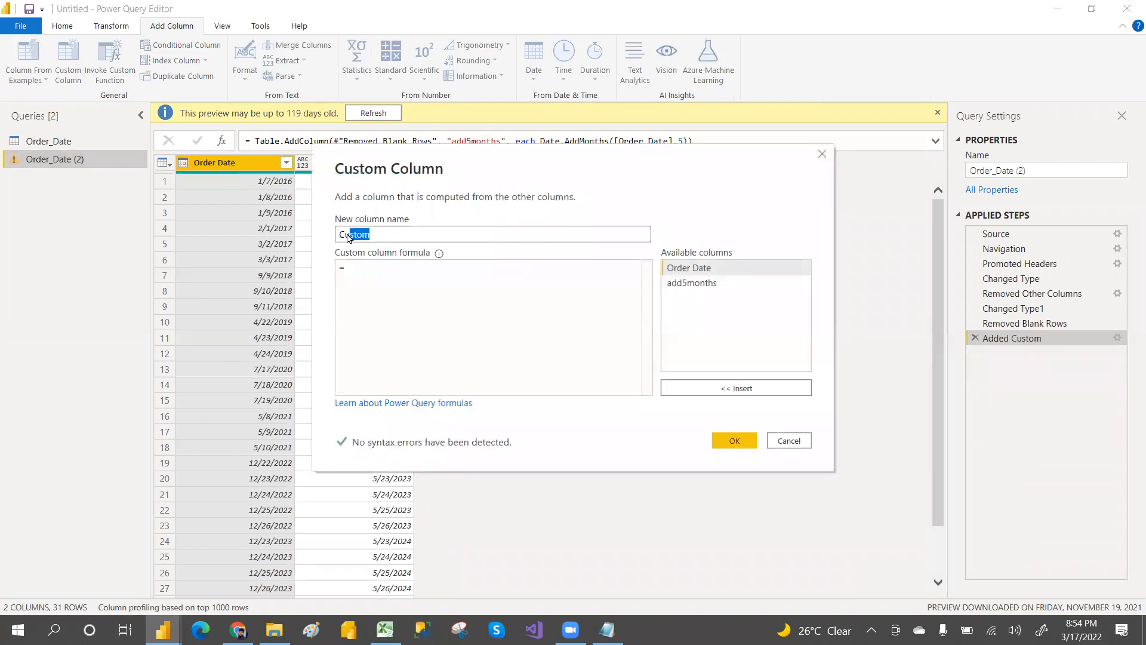
pyautogui.press('BackSpace')
pyautogui.write('5months')
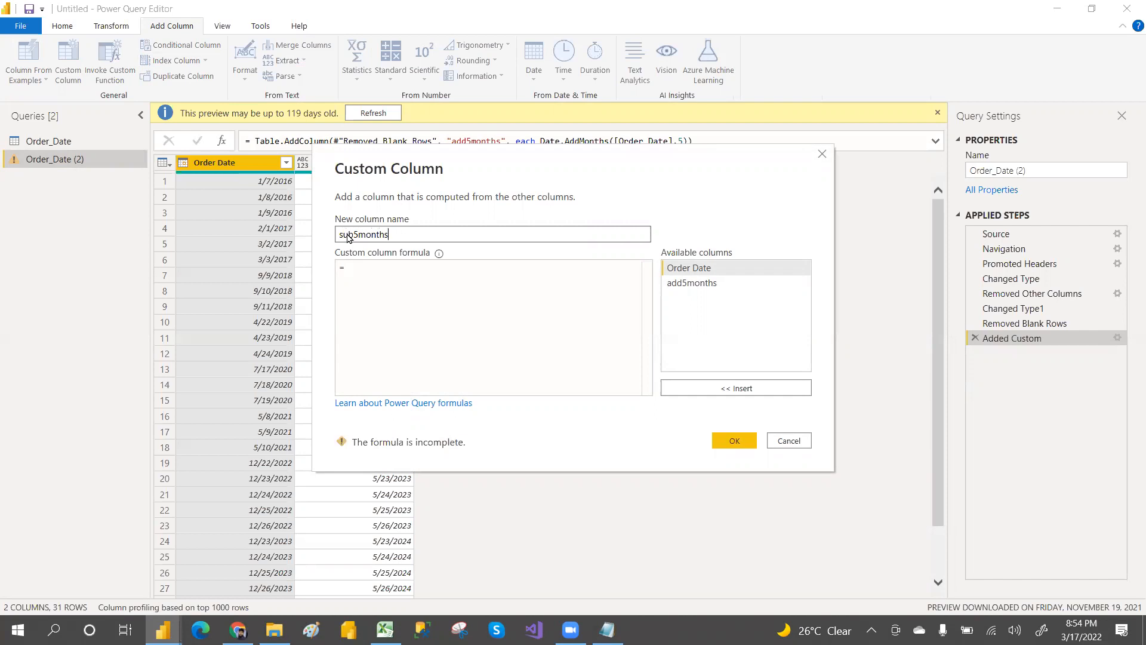
pyautogui.click(428, 279)
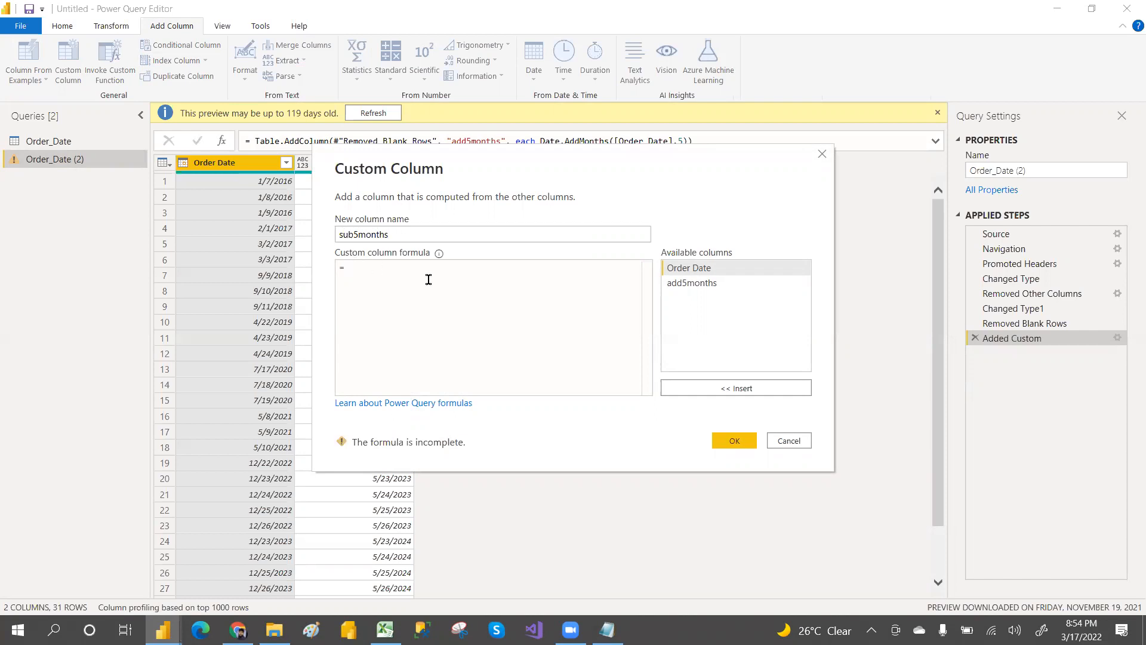
pyautogui.write('dat')
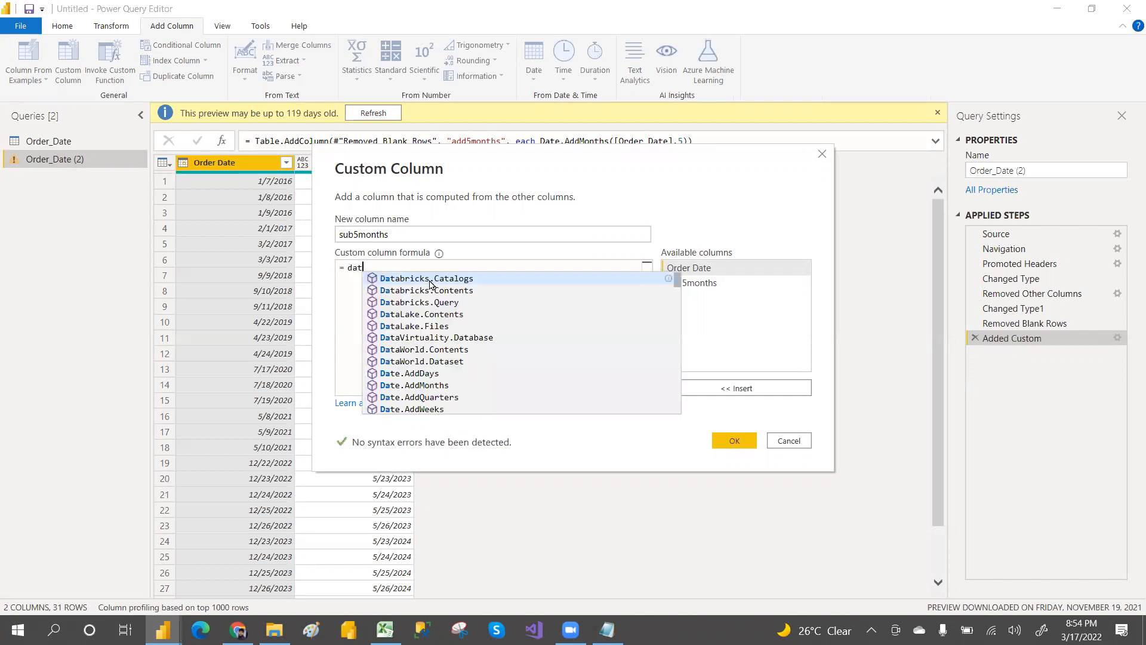
pyautogui.write('eadd')
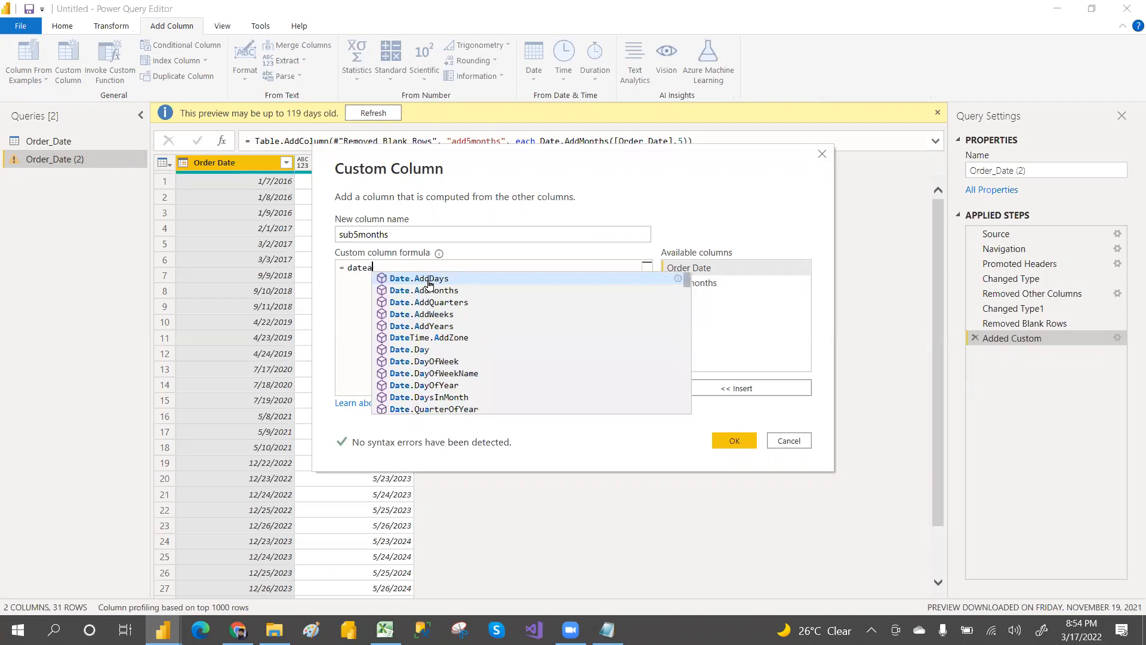
pyautogui.click(460, 291)
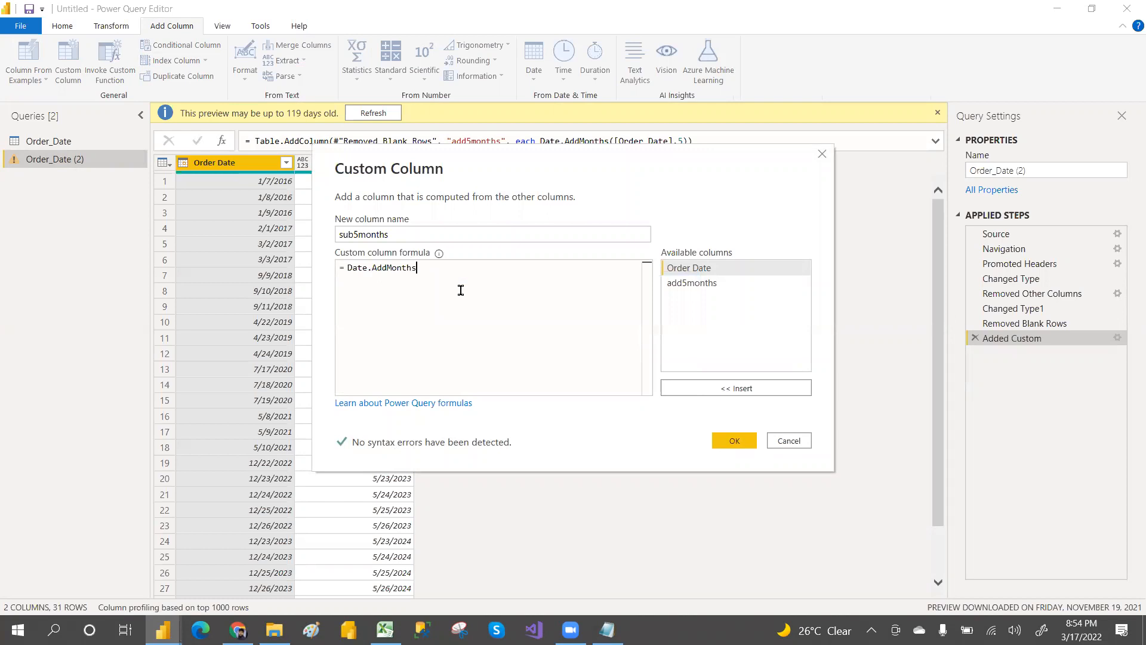
pyautogui.write('(')
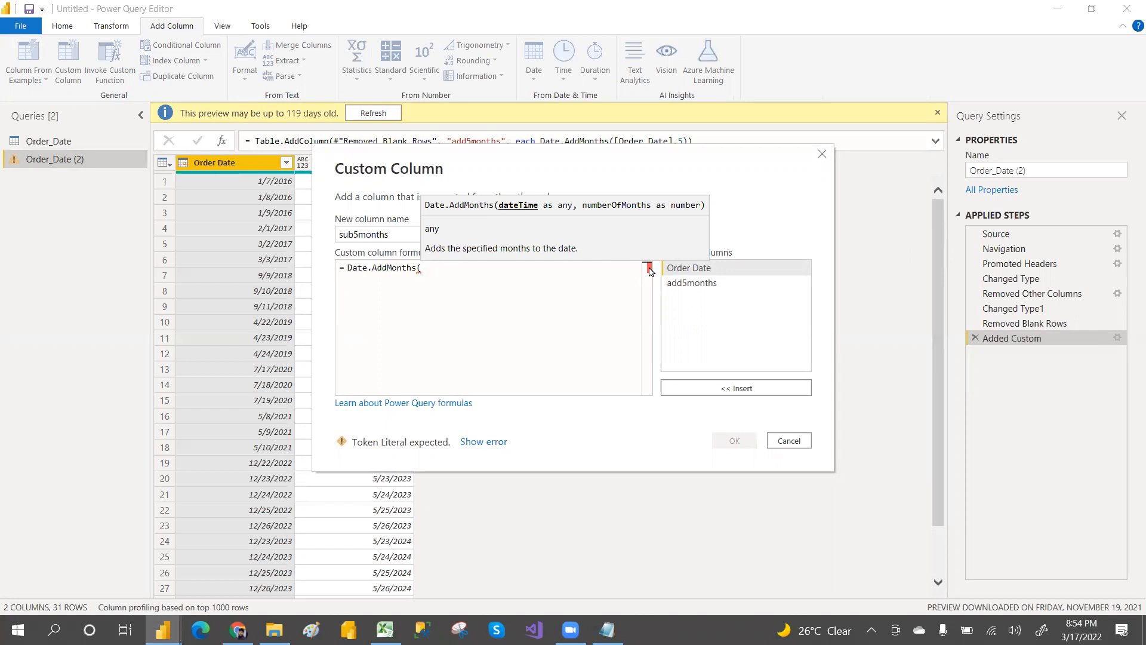
pyautogui.doubleClick(690, 268)
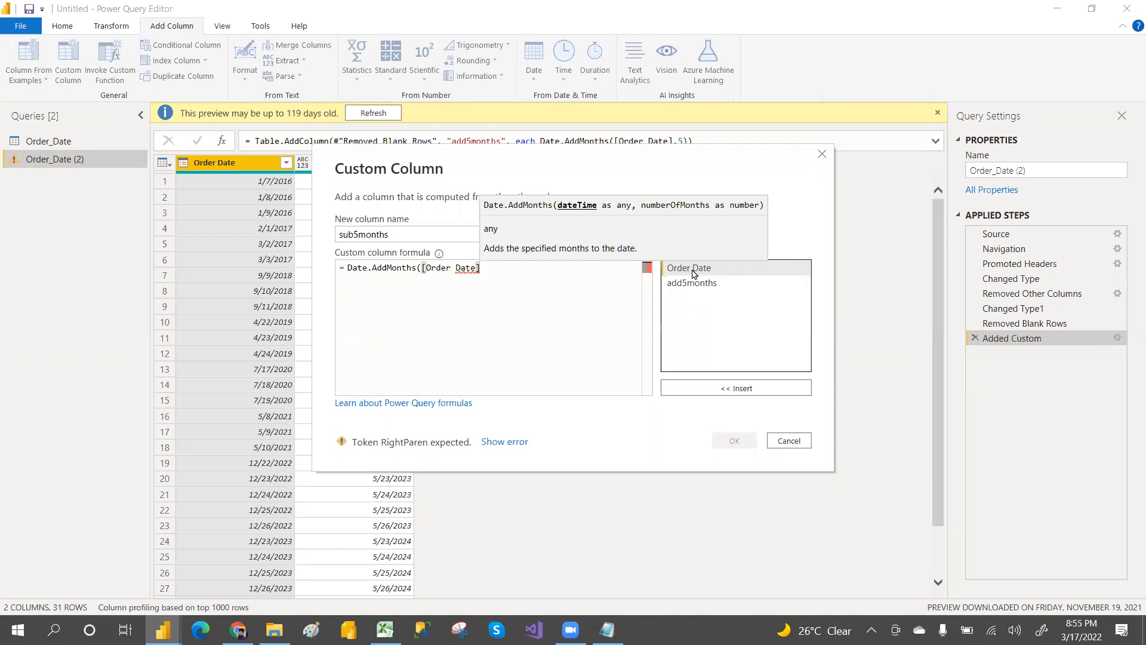
pyautogui.write(',')
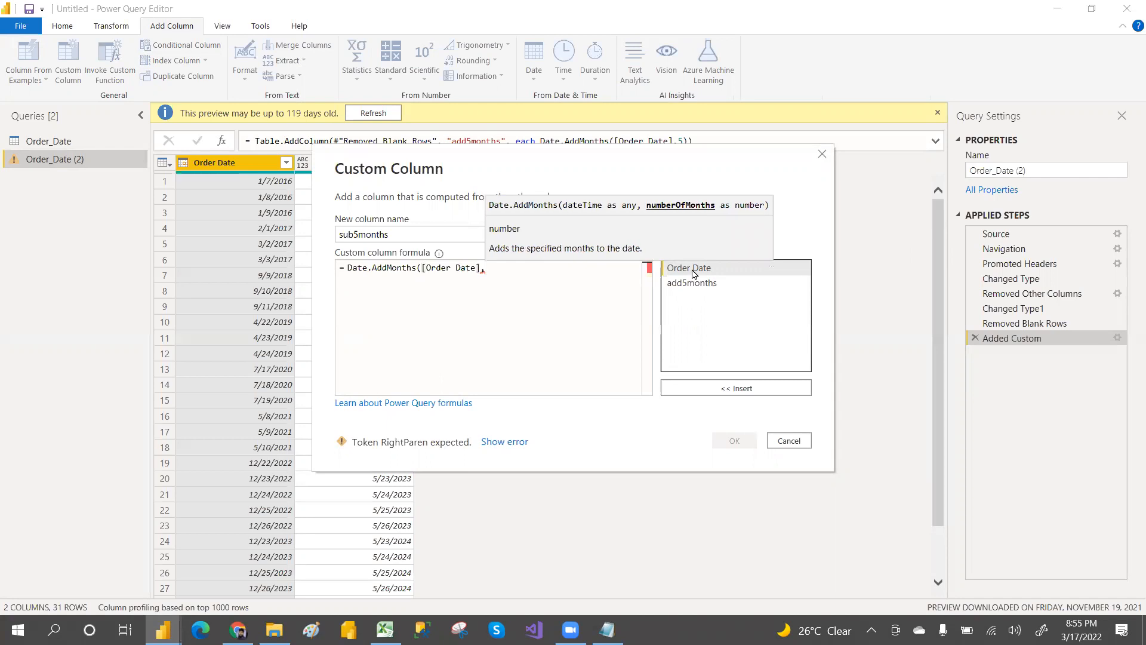
pyautogui.write('-')
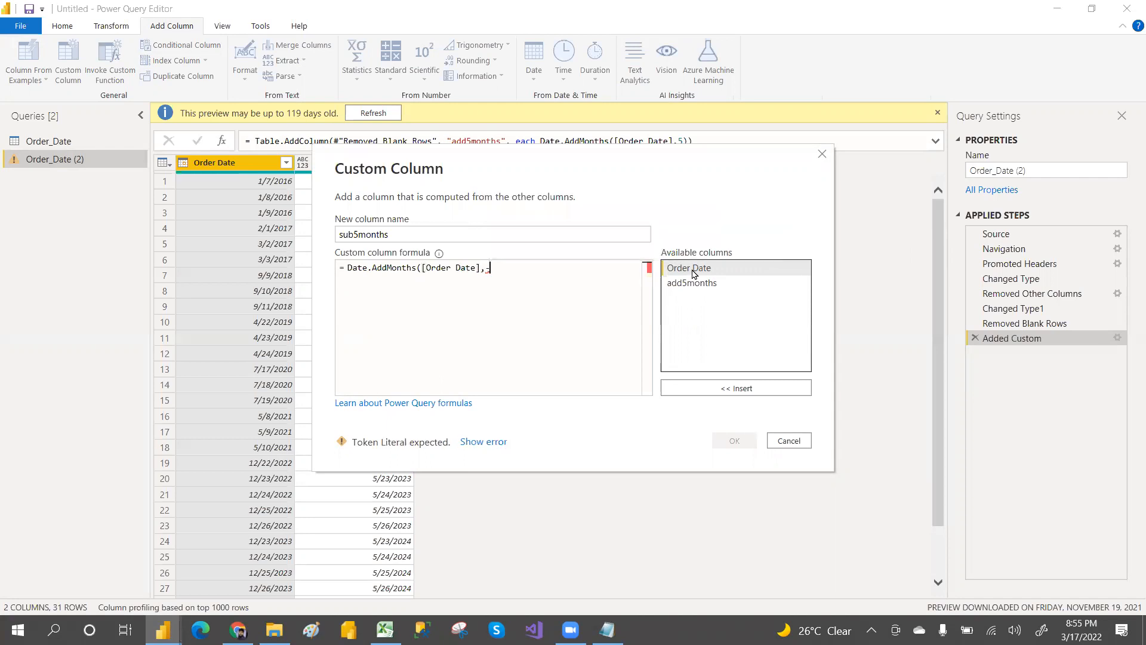
pyautogui.write('5)')
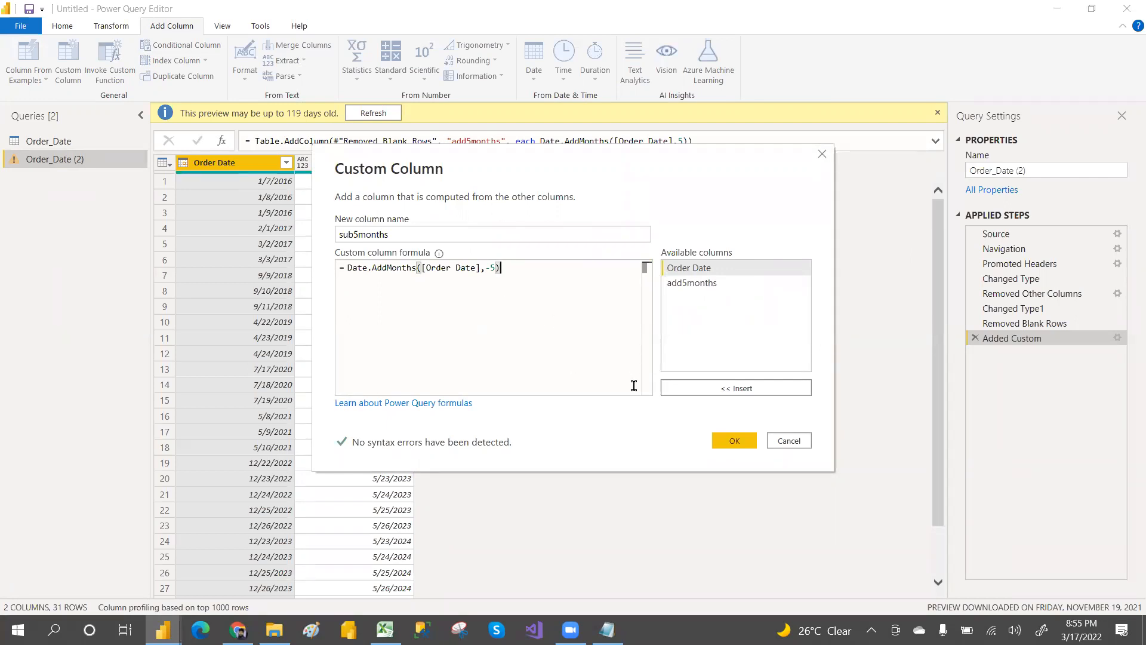
pyautogui.click(731, 445)
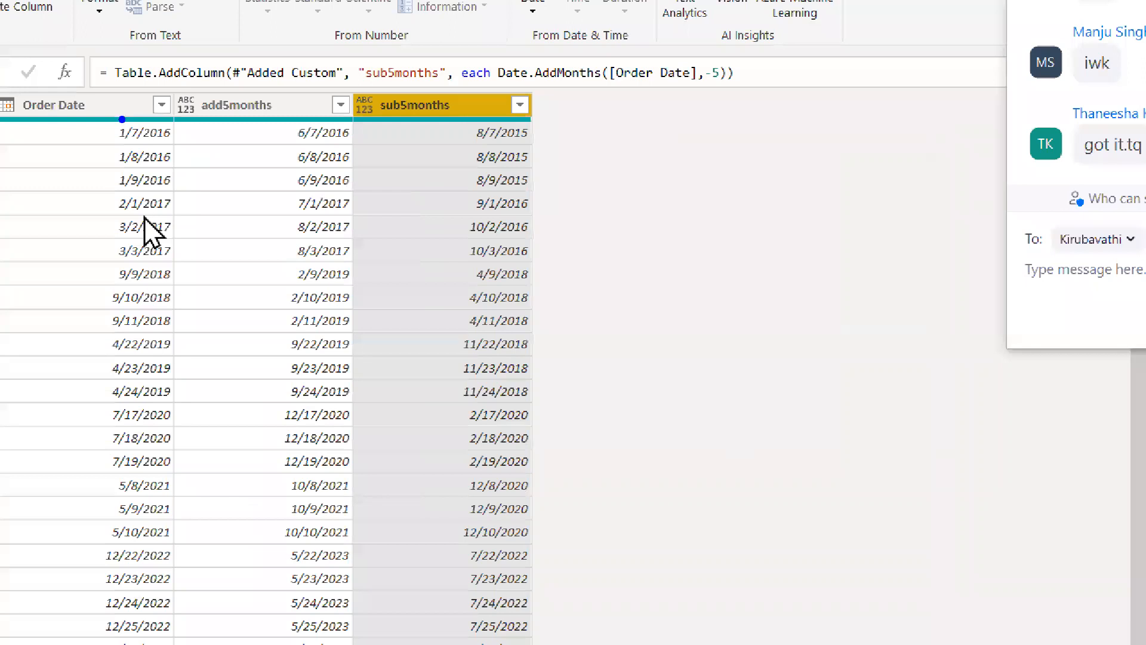
# Step: Compare the sub5months values against the Order Date values row by row
pyautogui.moveTo(122, 118)
pyautogui.mouseDown()
pyautogui.moveTo(307, 98)
pyautogui.moveTo(455, 120)
pyautogui.mouseUp()
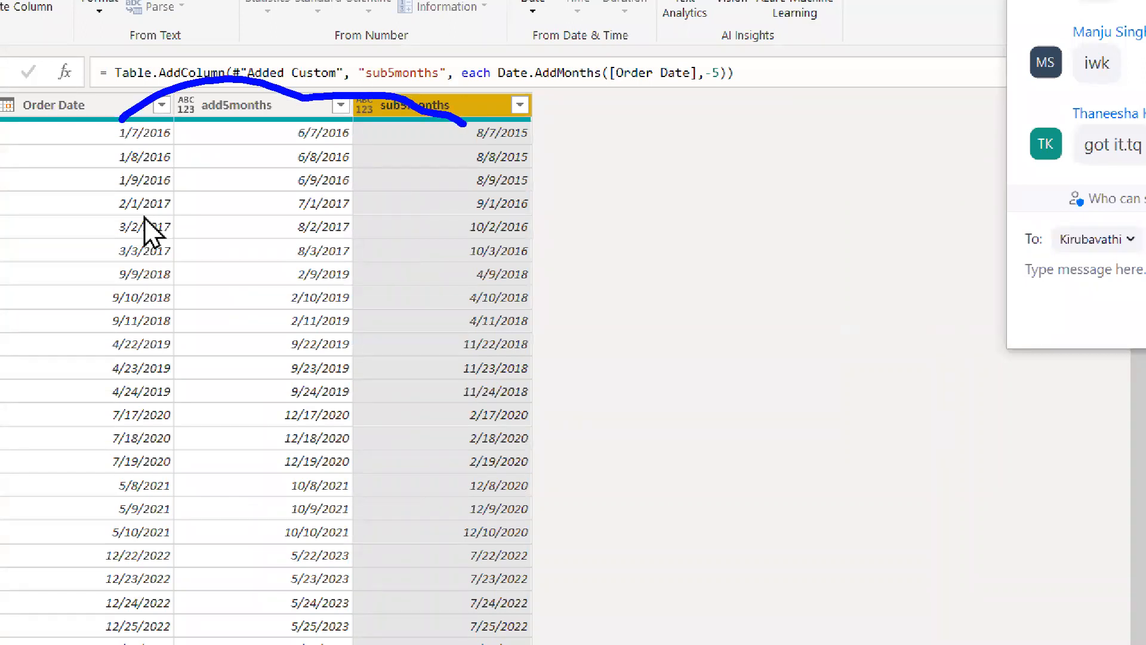
pyautogui.moveTo(121, 157); pyautogui.dragTo(145, 141)
pyautogui.moveTo(121, 227)
pyautogui.mouseDown()
pyautogui.moveTo(277, 170)
pyautogui.moveTo(388, 185)
pyautogui.moveTo(466, 220)
pyautogui.mouseUp()
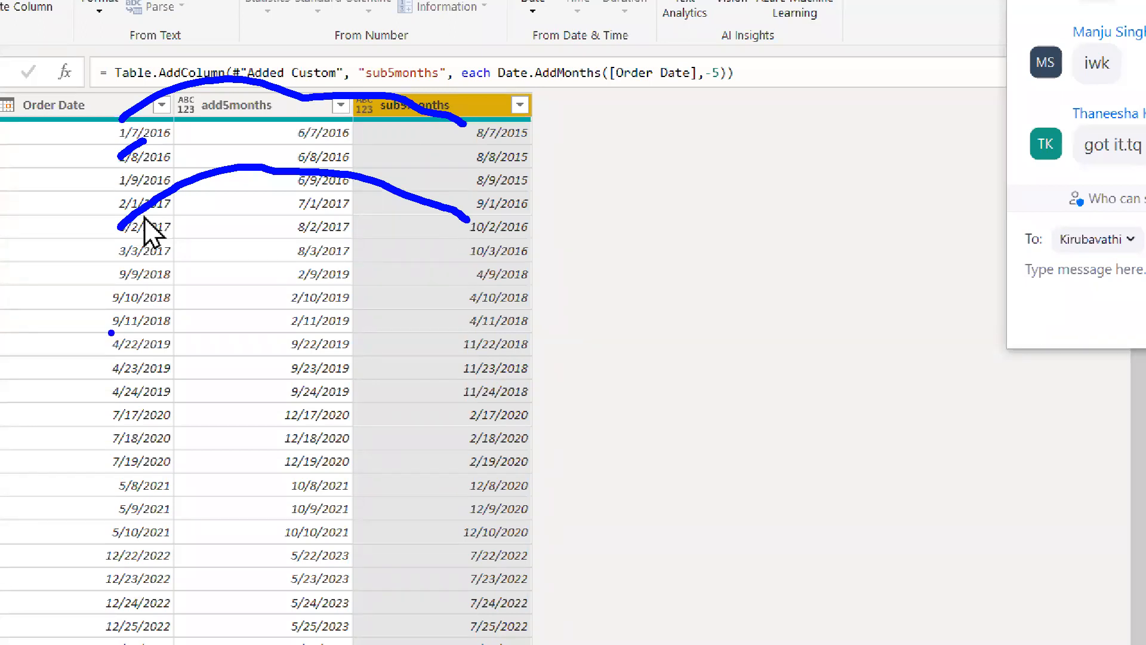
pyautogui.moveTo(115, 315)
pyautogui.mouseDown()
pyautogui.moveTo(441, 259)
pyautogui.moveTo(471, 290)
pyautogui.mouseUp()
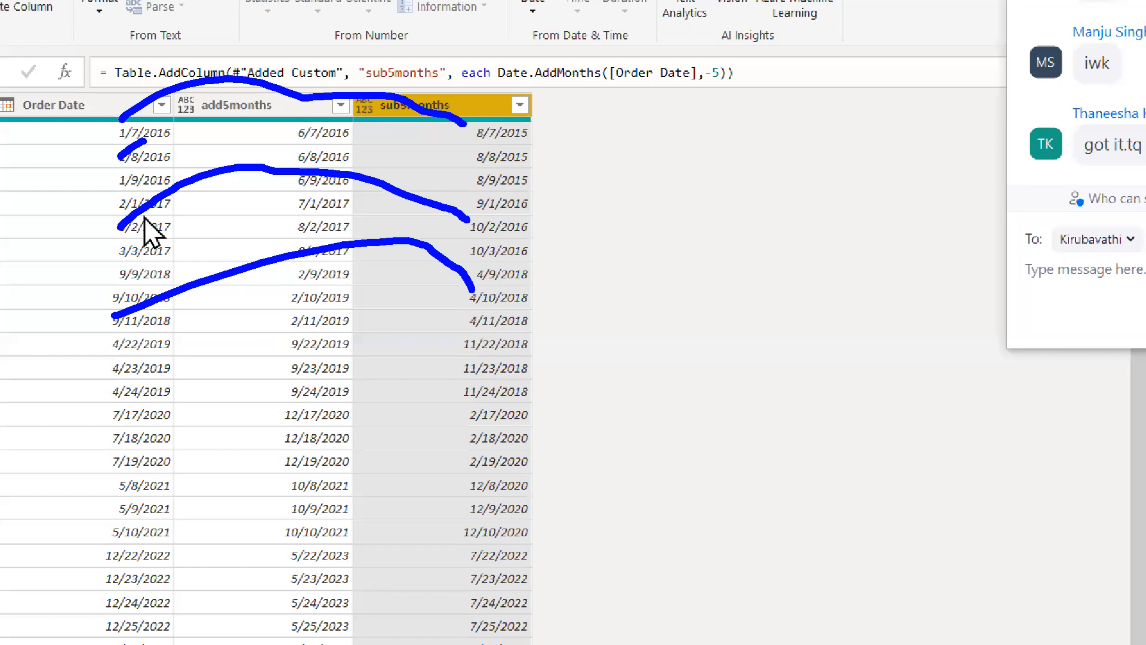
pyautogui.click(547, 305)
pyautogui.press('Escape')
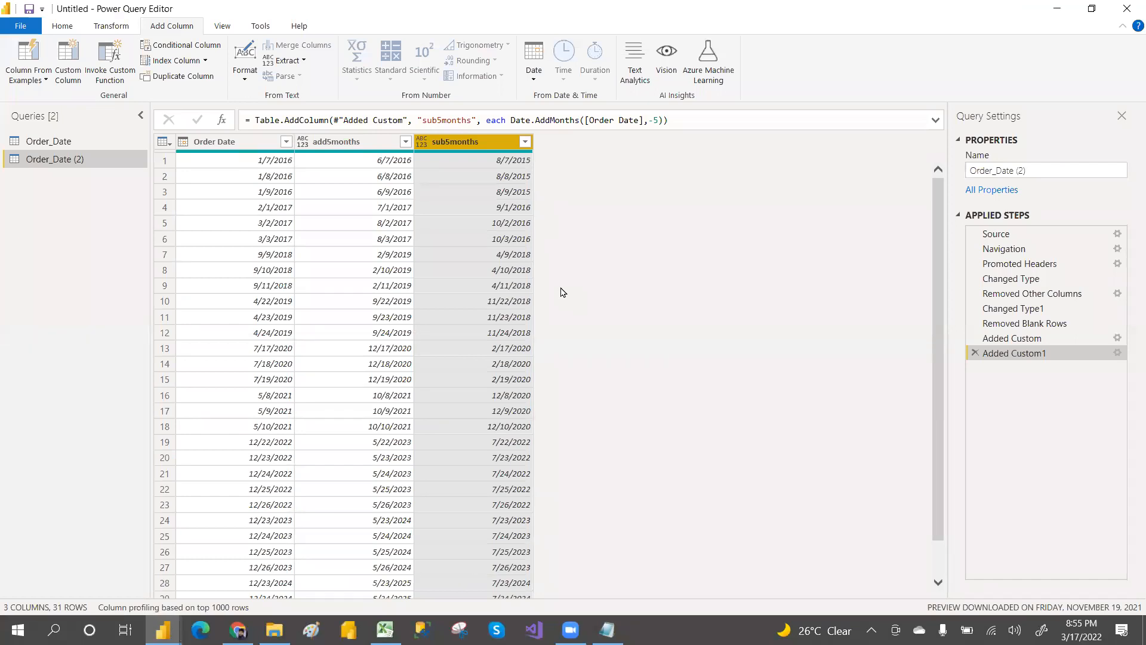
pyautogui.click(227, 148)
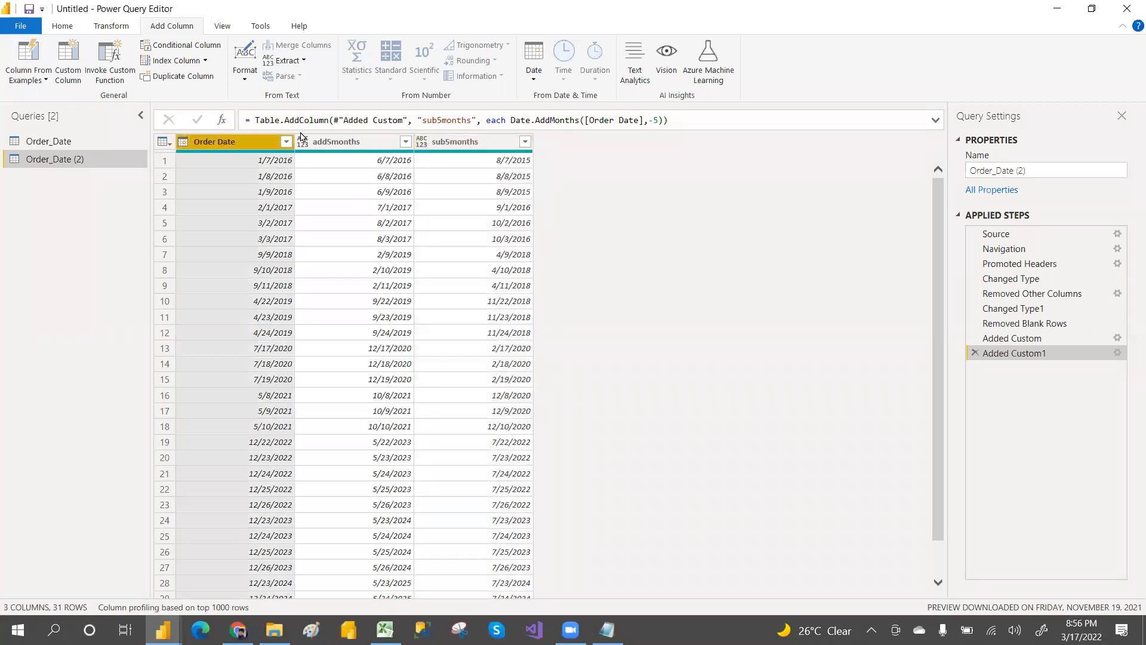
# Step: Switch to the class notes in Notepad and review the MonthName and Dayname topic
pyautogui.hotkey('alt', 'Tab')
pyautogui.hotkey('alt', 'Tab')
pyautogui.hotkey('alt', 'Tab')
pyautogui.hotkey('alt', 'Tab')
pyautogui.hotkey('alt', 'Tab')
pyautogui.hotkey('alt', 'Tab')
pyautogui.hotkey('alt', 'Tab')
pyautogui.hotkey('alt', 'shift', 'Tab')
pyautogui.hotkey('alt', 'Tab')
pyautogui.hotkey('alt', 'Tab')
pyautogui.hotkey('alt', 'Tab')
pyautogui.hotkey('alt', 'Tab')
pyautogui.hotkey('alt', 'Tab')
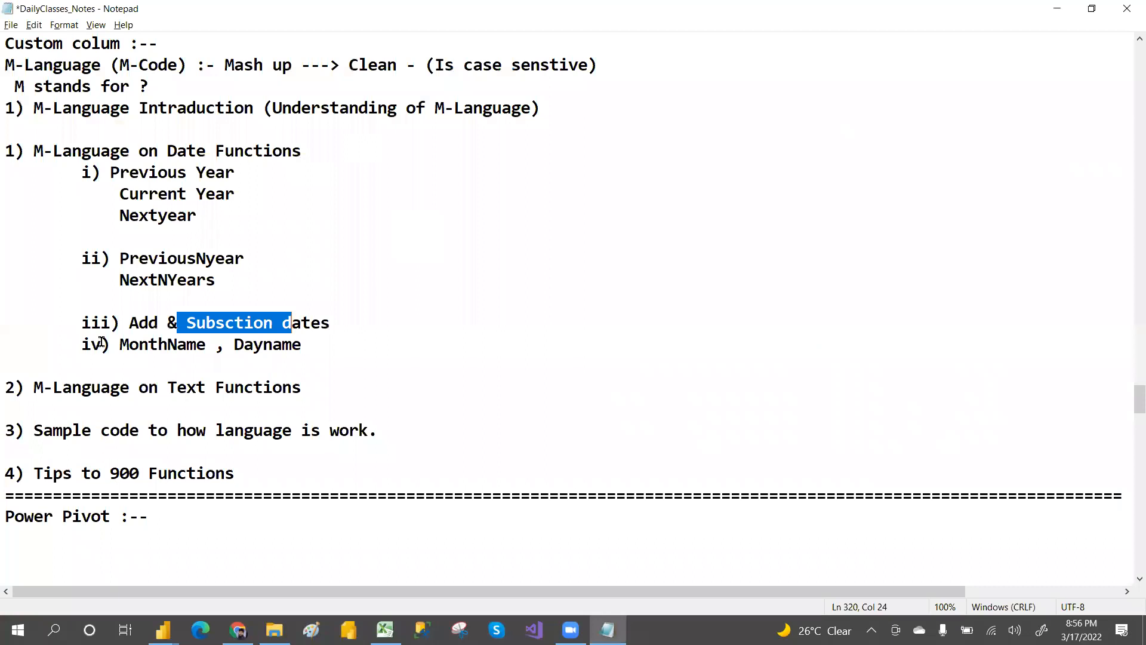
pyautogui.moveTo(119, 345); pyautogui.dragTo(302, 345)
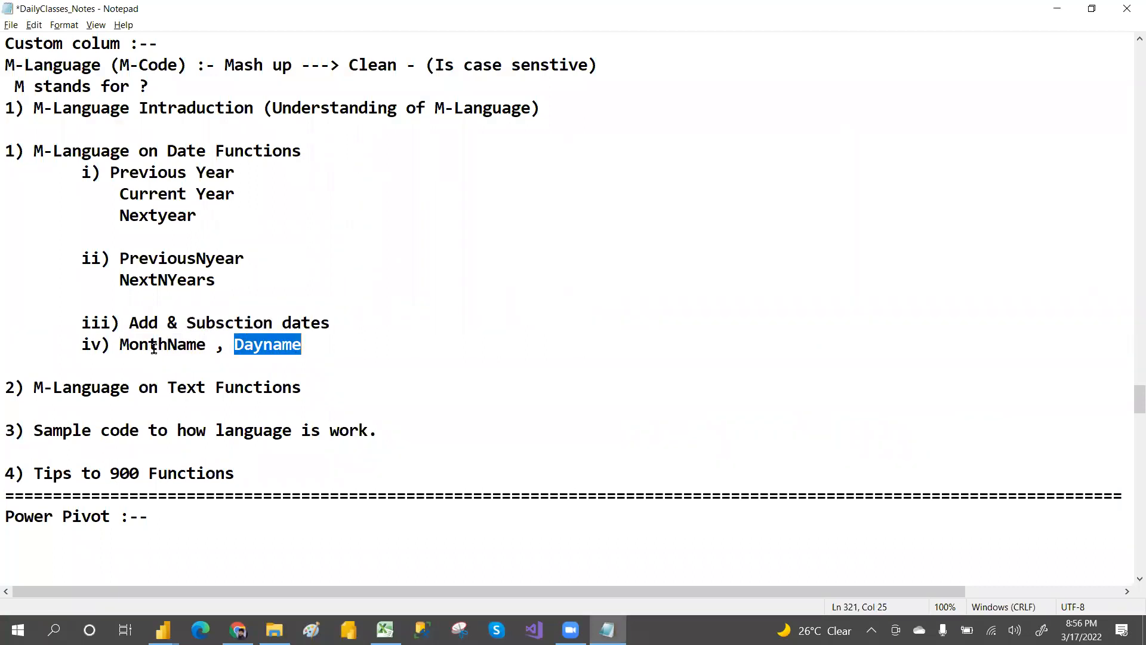
pyautogui.doubleClick(154, 349)
pyautogui.doubleClick(235, 345)
# Step: Try to add a custom column named monthname with a mistyped mintname([Order Date]) formula, then delete that step
pyautogui.hotkey('alt', 'Tab')
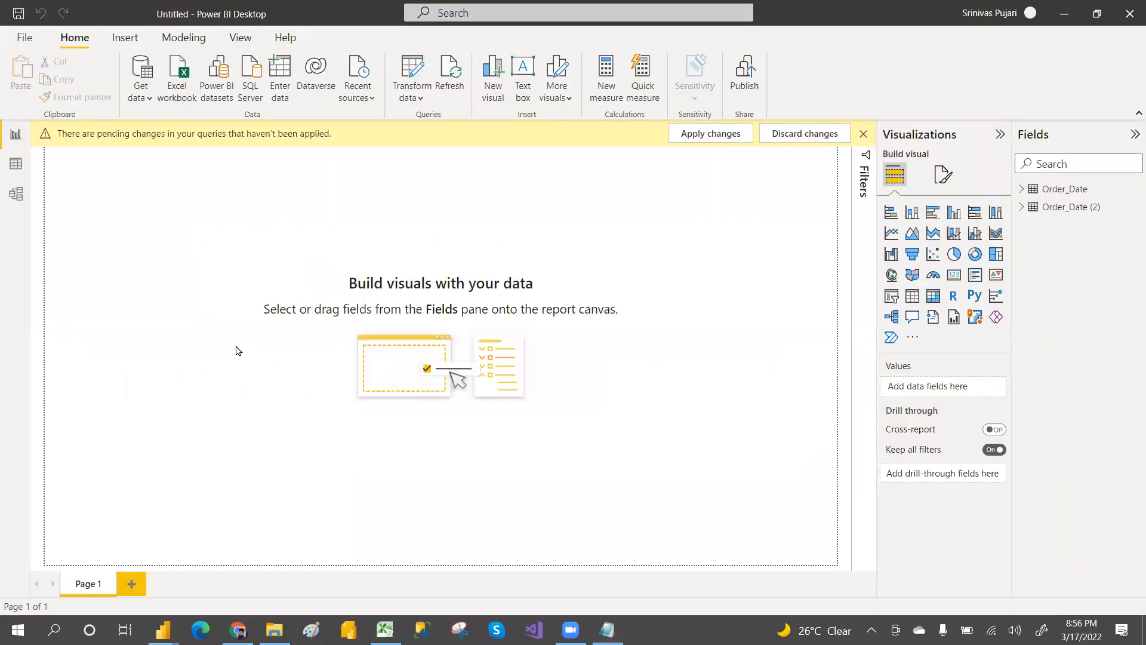
pyautogui.hotkey('alt', 'Tab')
pyautogui.press('Tab')
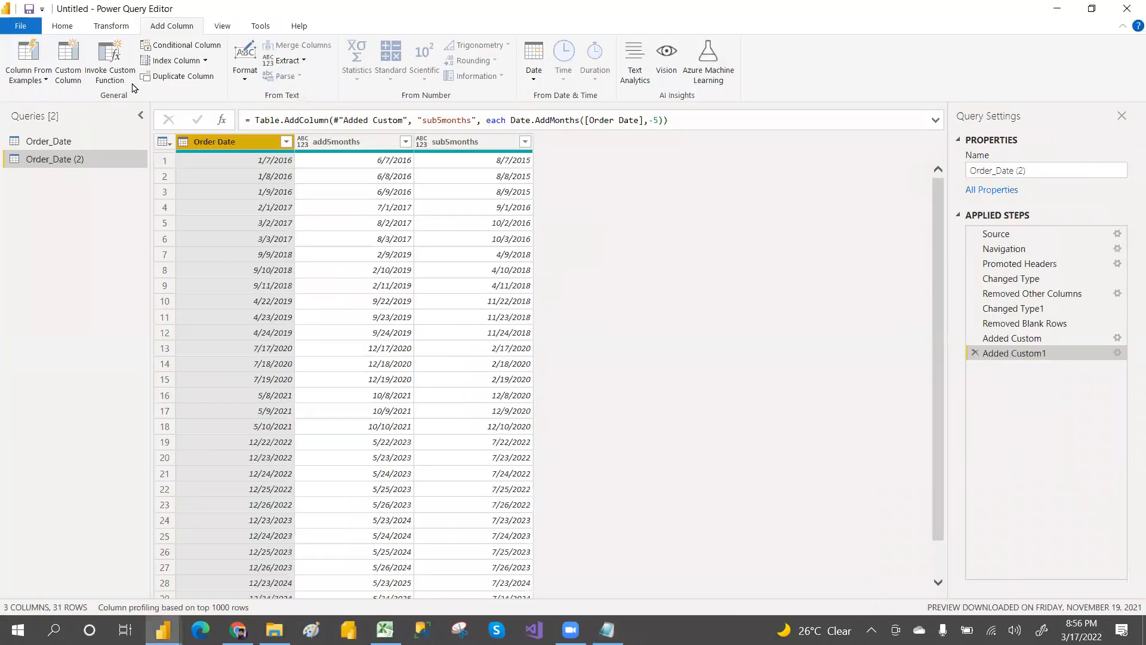
pyautogui.click(68, 60)
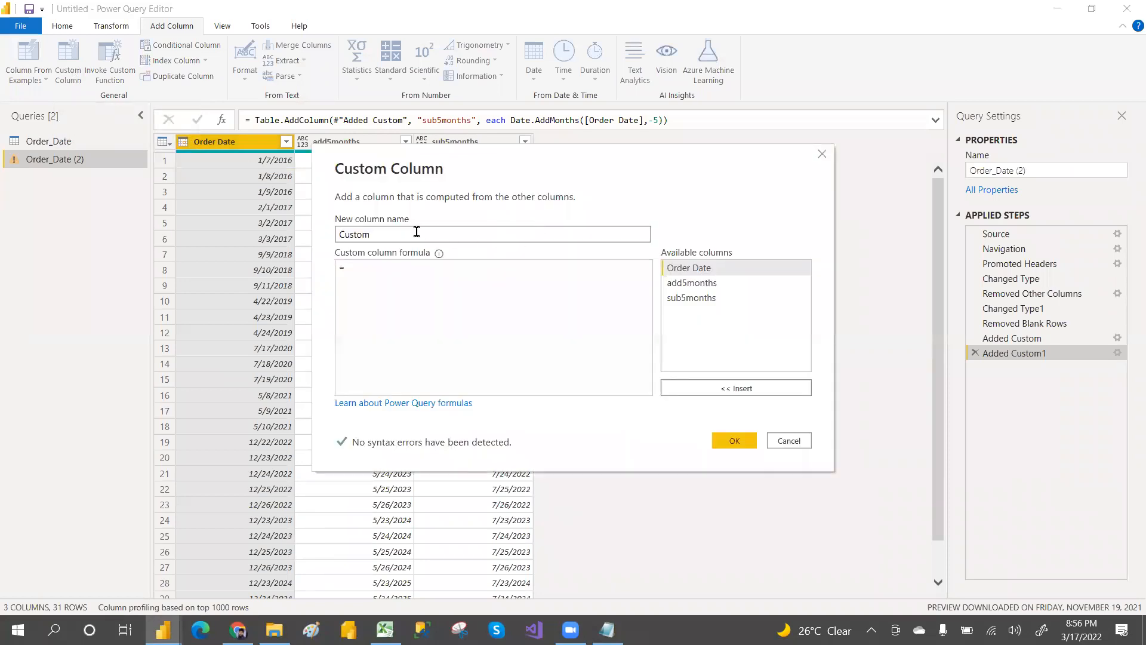
pyautogui.write('monthname')
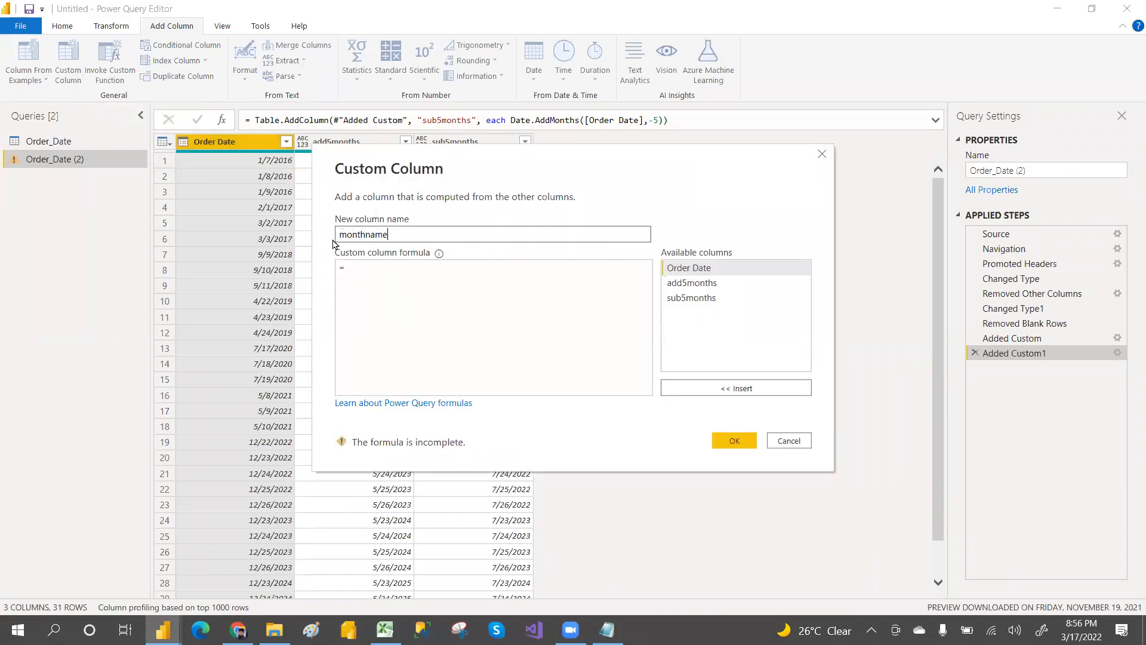
pyautogui.click(358, 269)
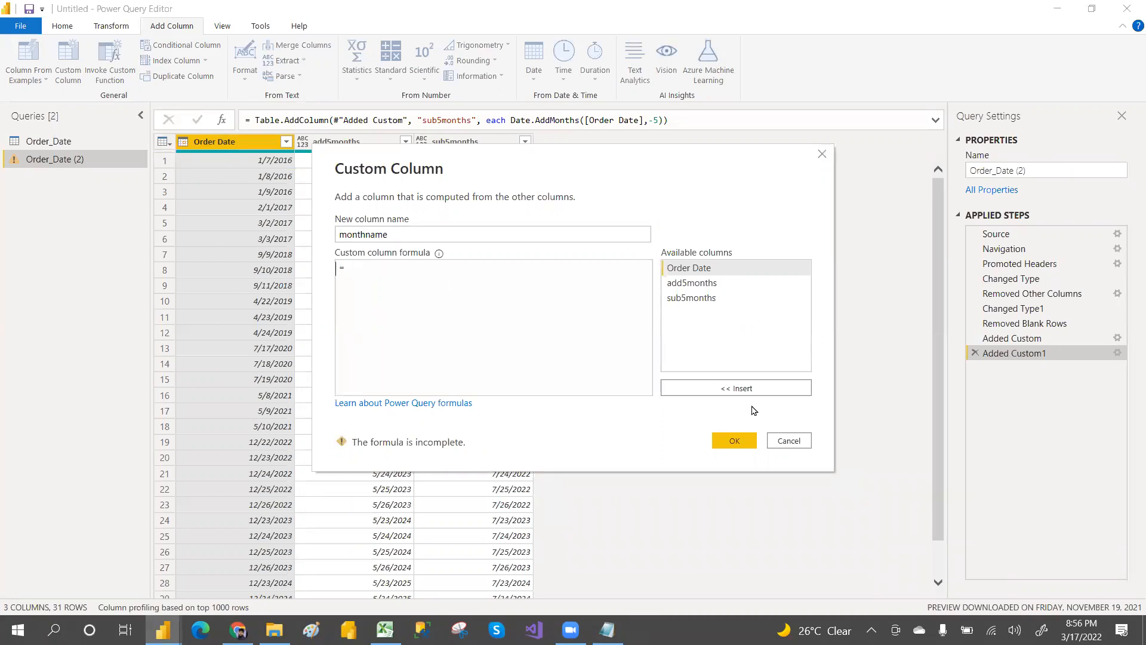
pyautogui.click(811, 443)
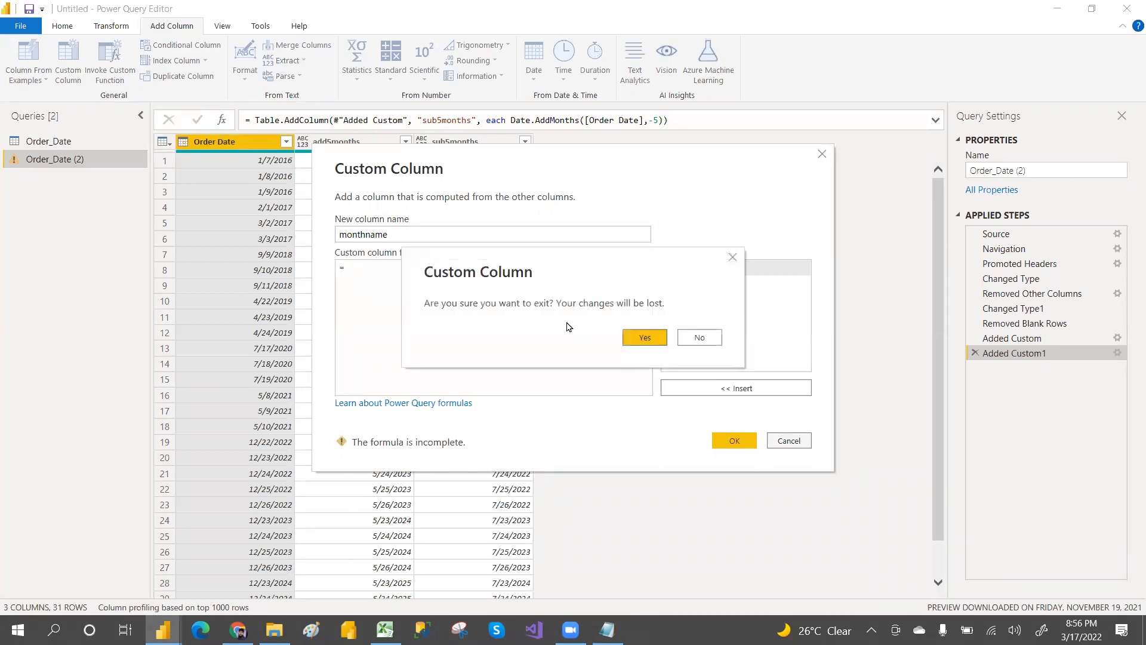
pyautogui.click(704, 337)
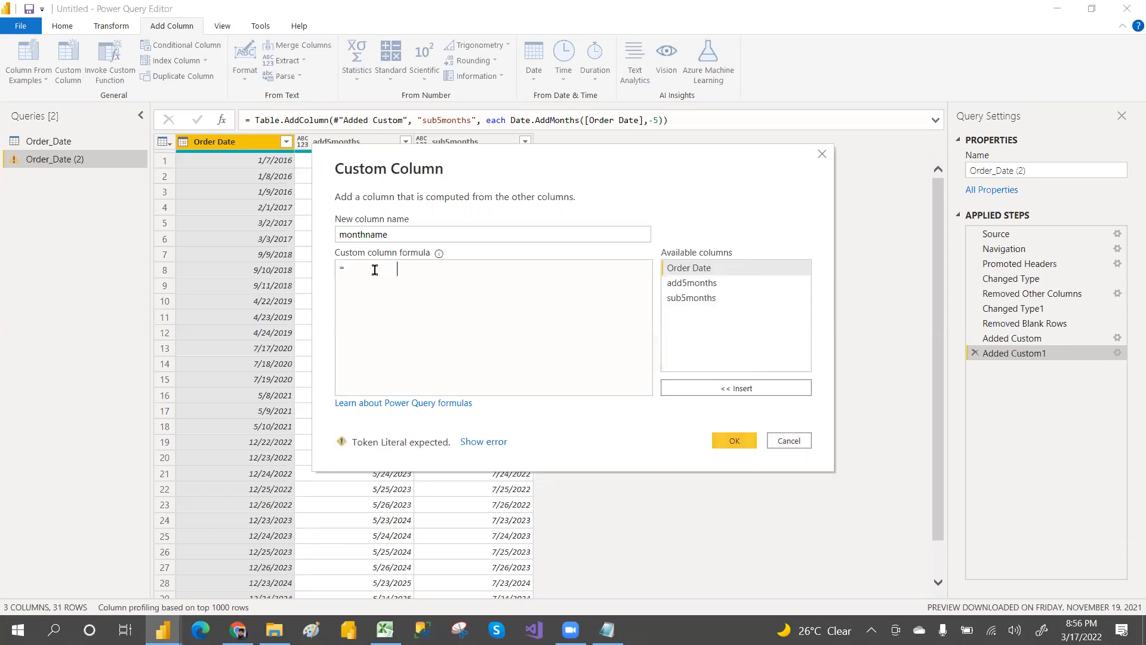
pyautogui.doubleClick(683, 269)
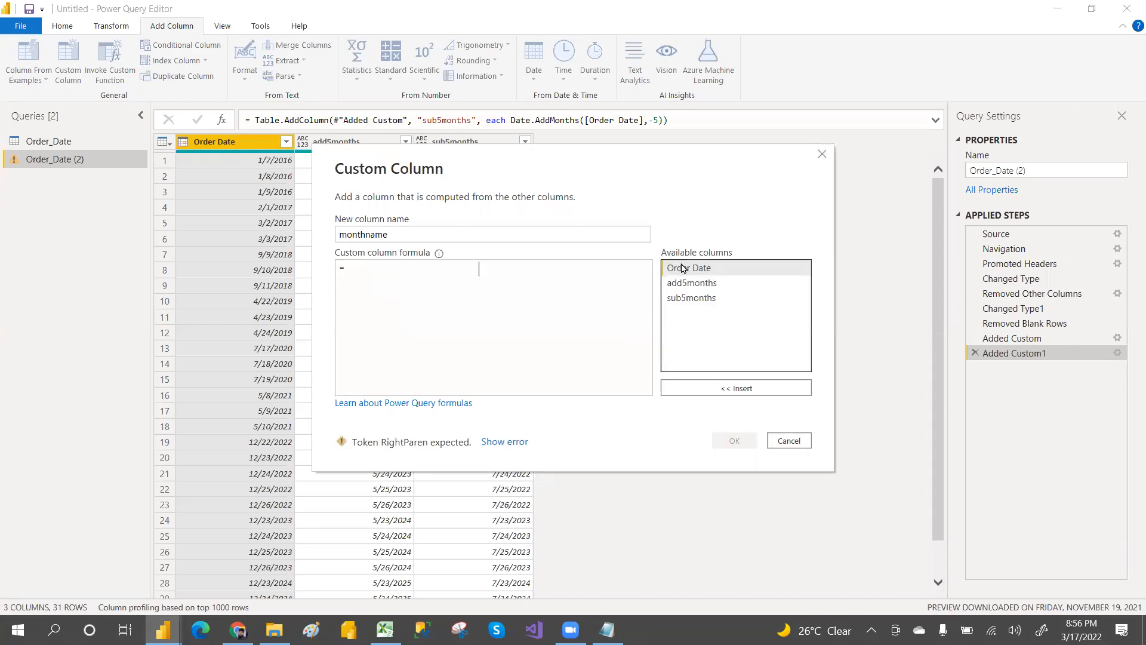
pyautogui.write(')')
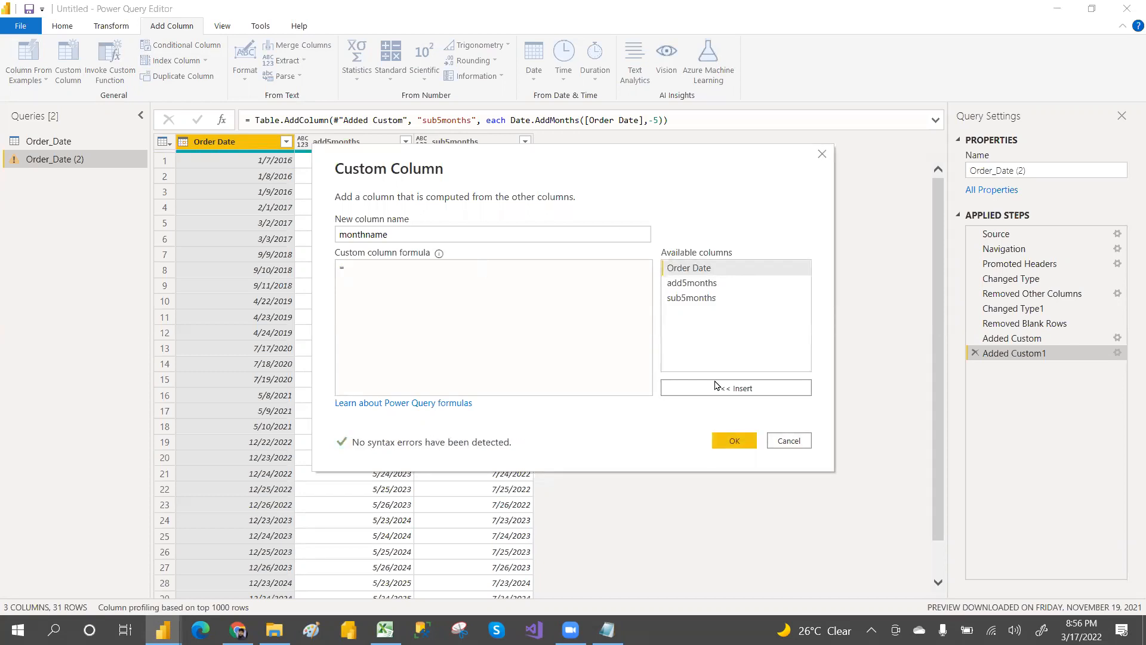
pyautogui.click(728, 442)
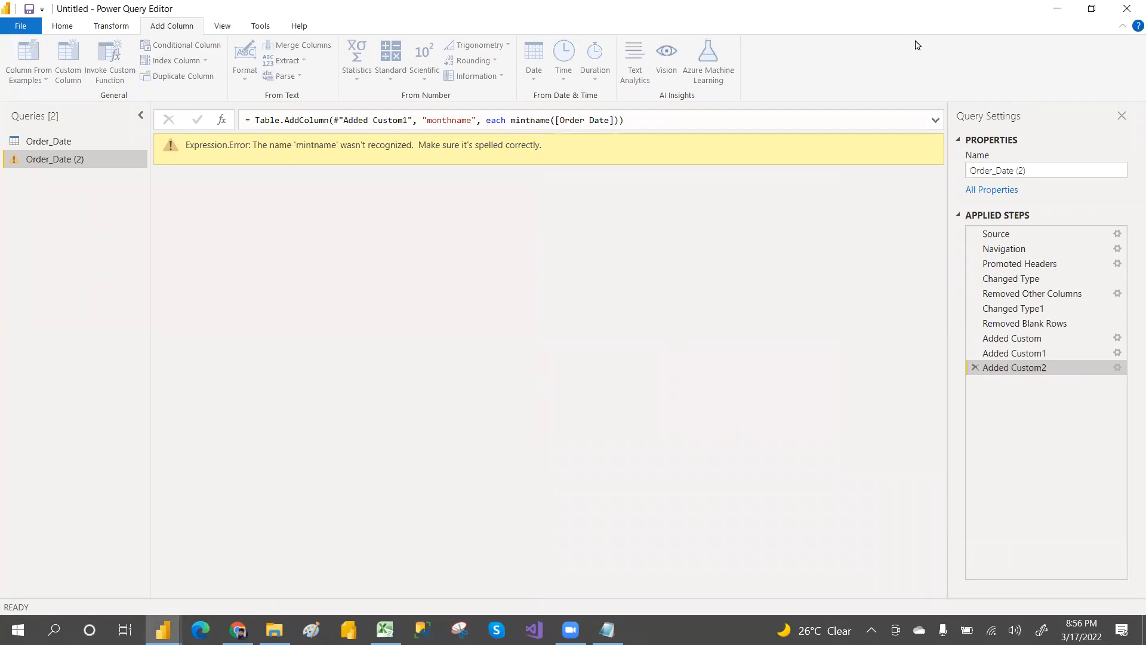
pyautogui.click(975, 368)
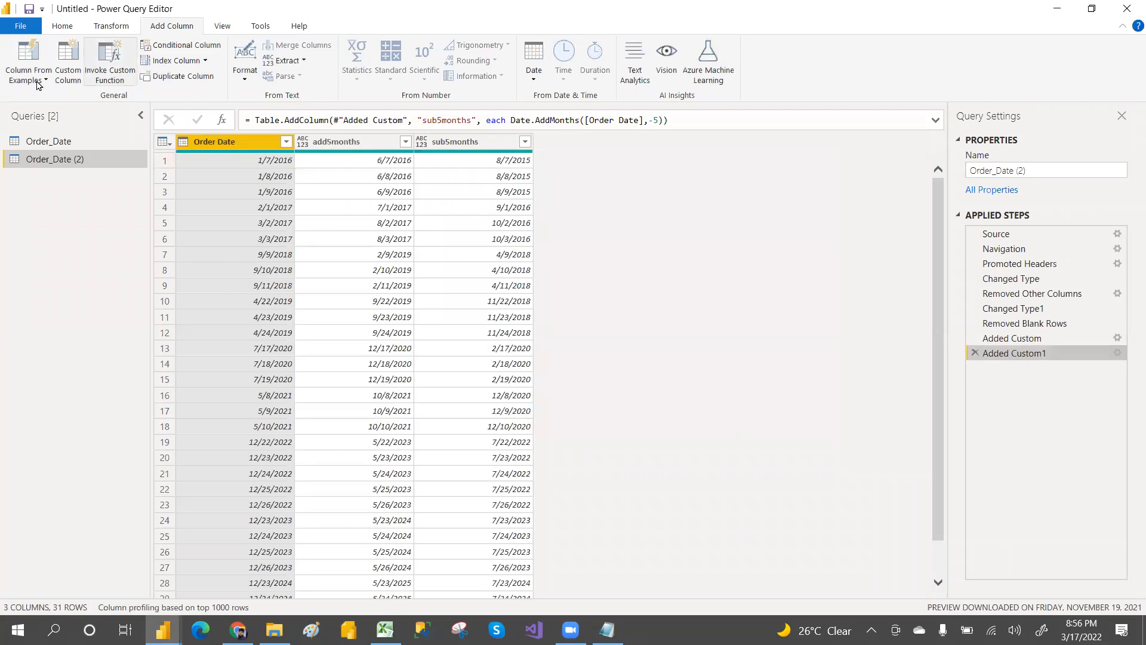
# Step: Apply the query changes and reopen the Power Query Editor on the Order_Date (2) query
pyautogui.click(75, 30)
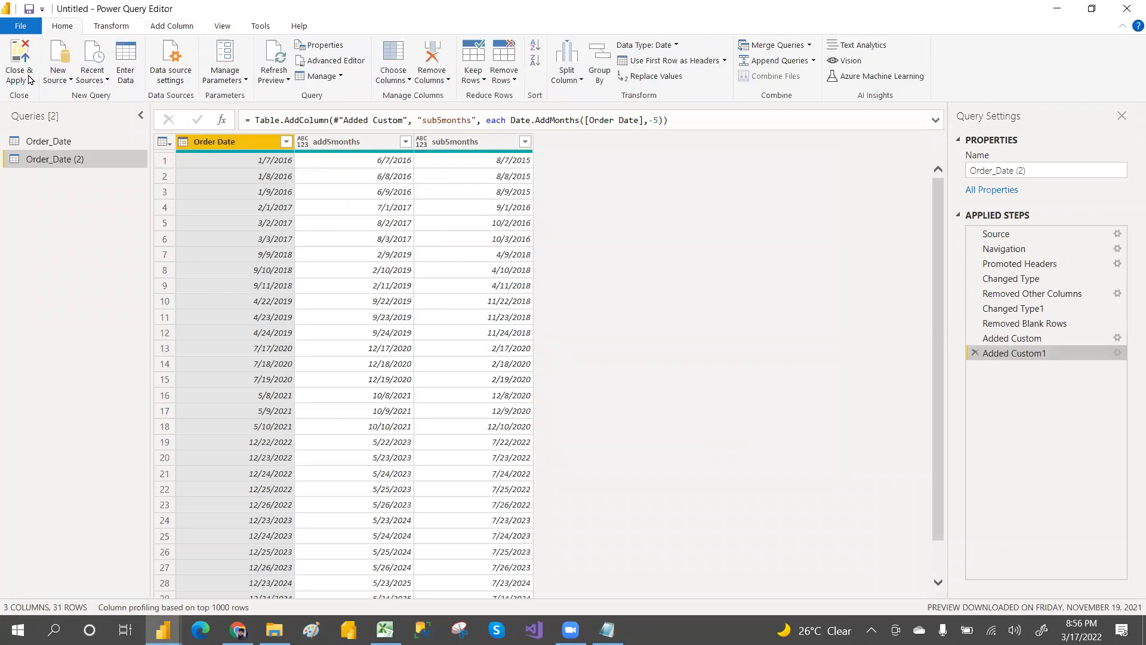
pyautogui.click(19, 79)
pyautogui.click(43, 95)
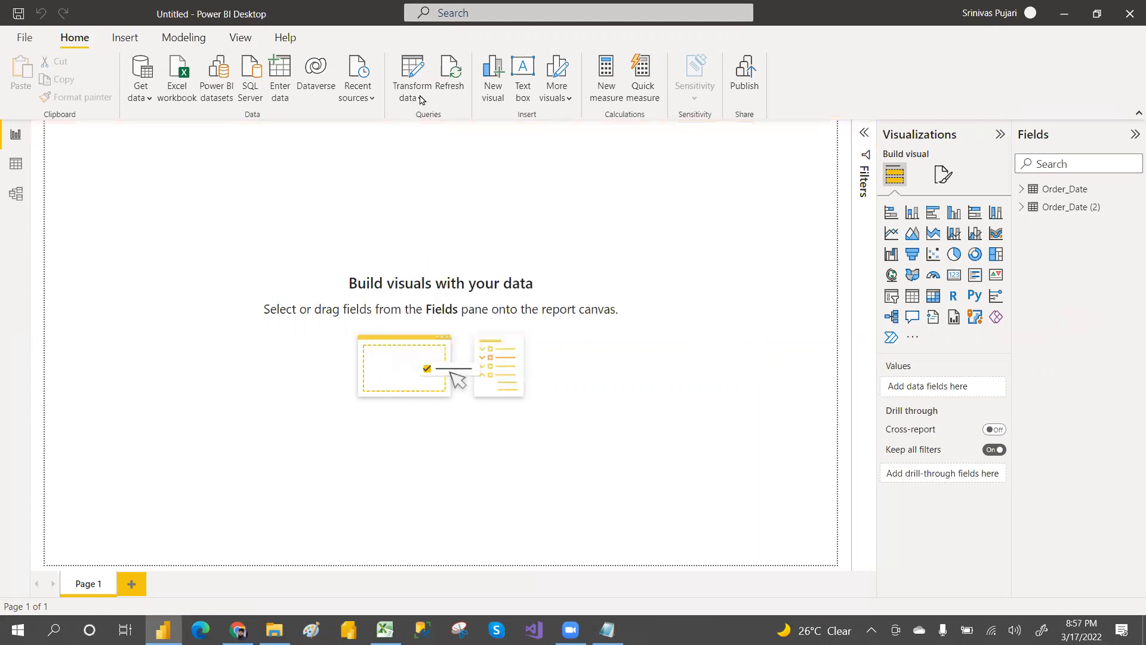
pyautogui.click(424, 100)
pyautogui.click(427, 123)
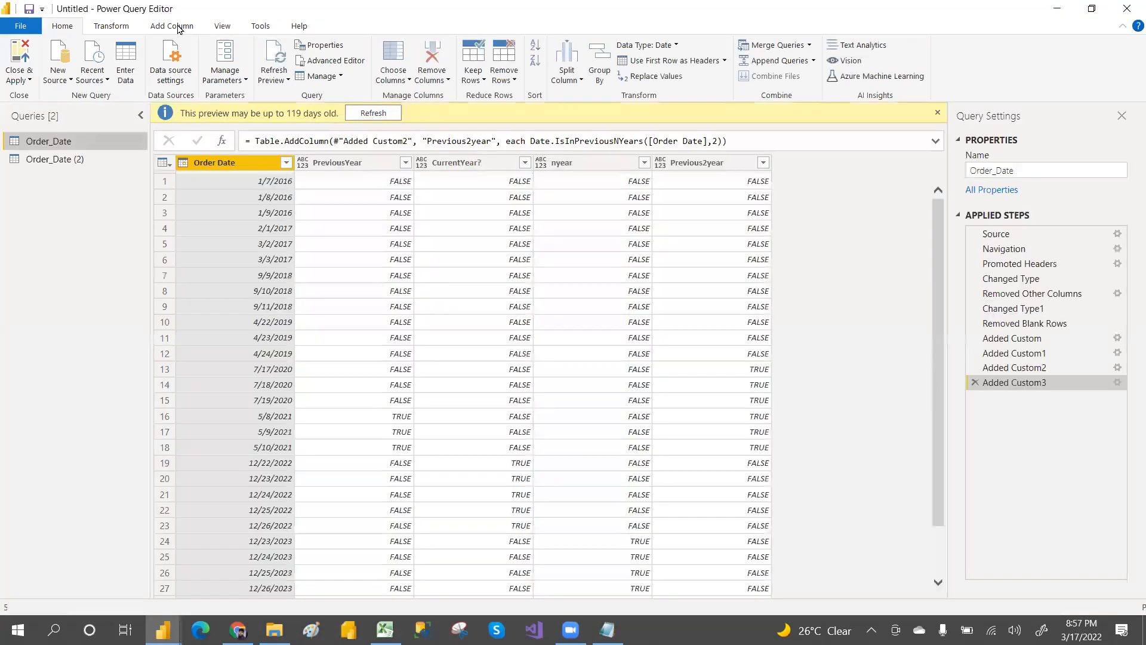
pyautogui.click(171, 26)
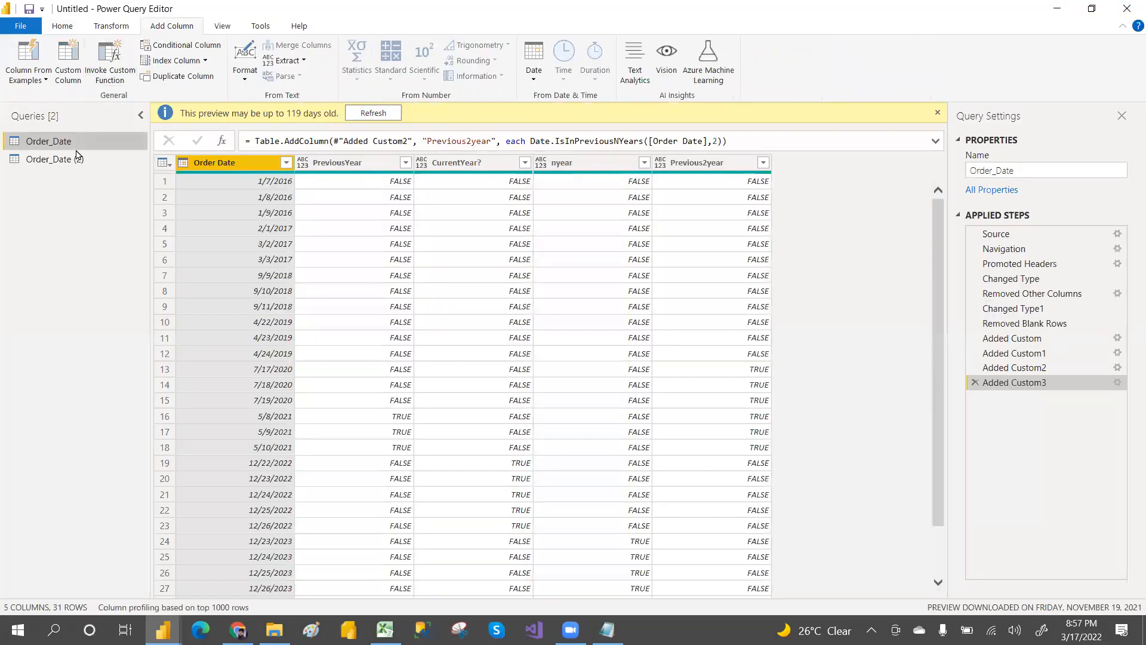
pyautogui.click(76, 159)
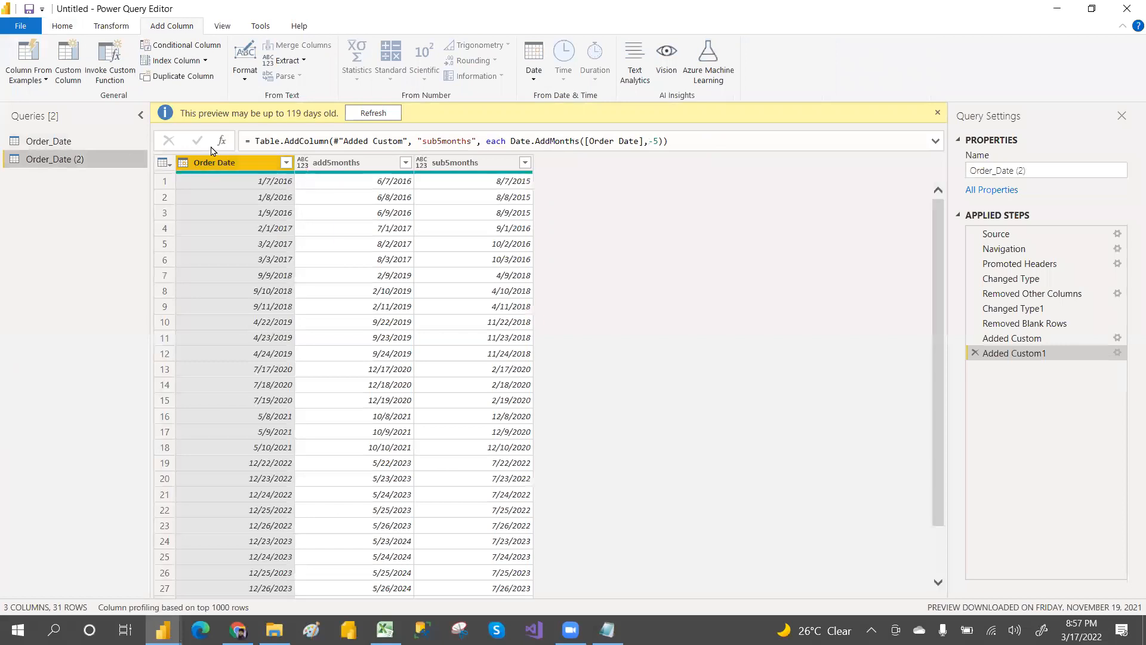
# Step: Add a custom column named monthname with the formula Date.MonthName([Order Date])
pyautogui.click(72, 75)
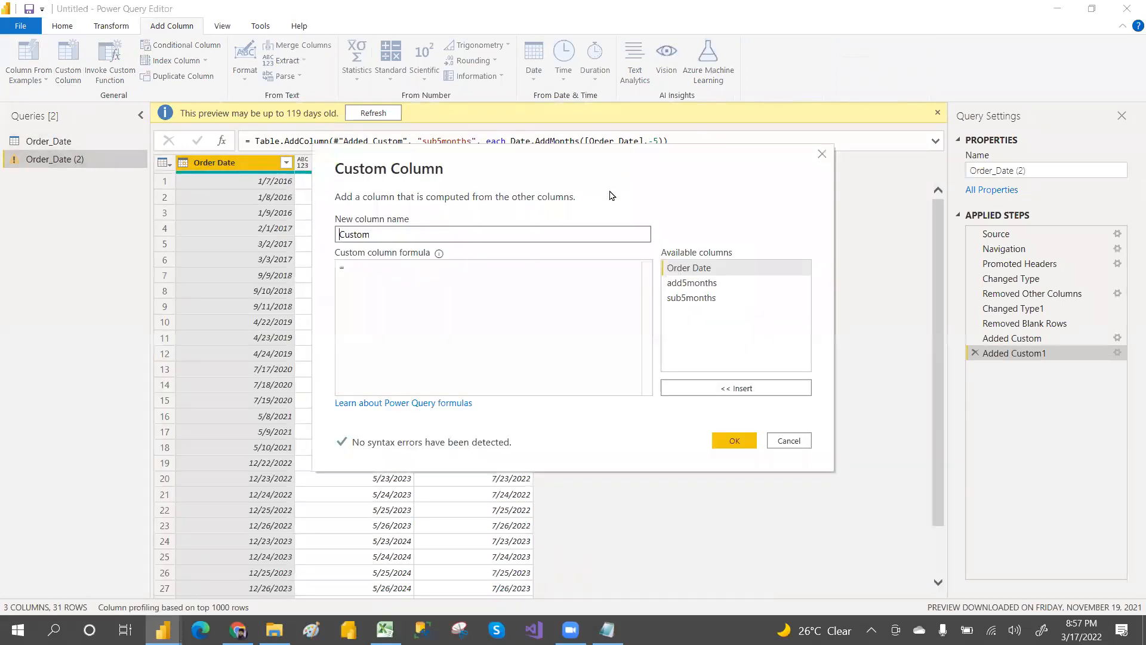
pyautogui.moveTo(396, 234); pyautogui.dragTo(285, 251)
pyautogui.write('dd')
pyautogui.press('BackSpace')
pyautogui.press('BackSpace')
pyautogui.write('monthname')
pyautogui.click(356, 262)
pyautogui.write('month')
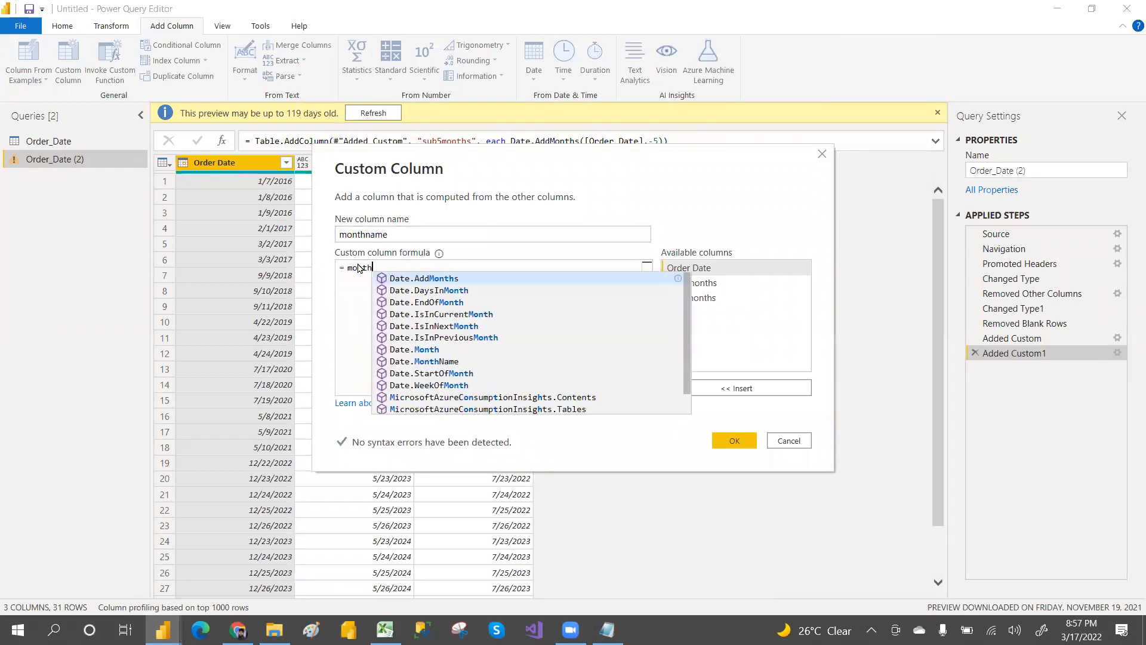
pyautogui.write('name')
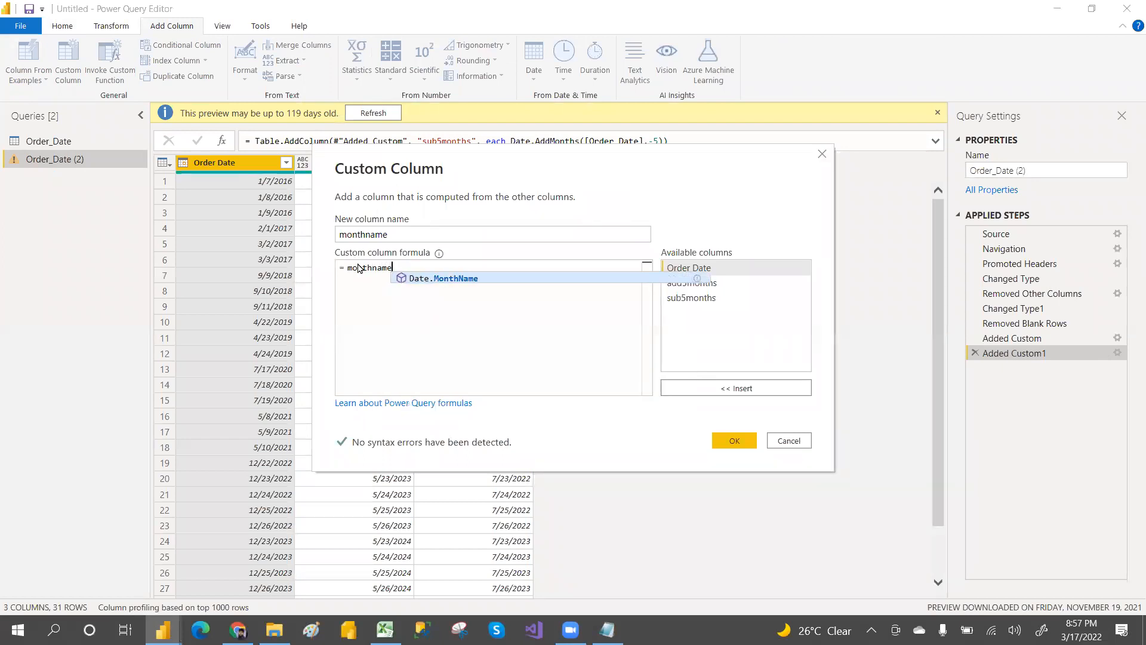
pyautogui.click(455, 280)
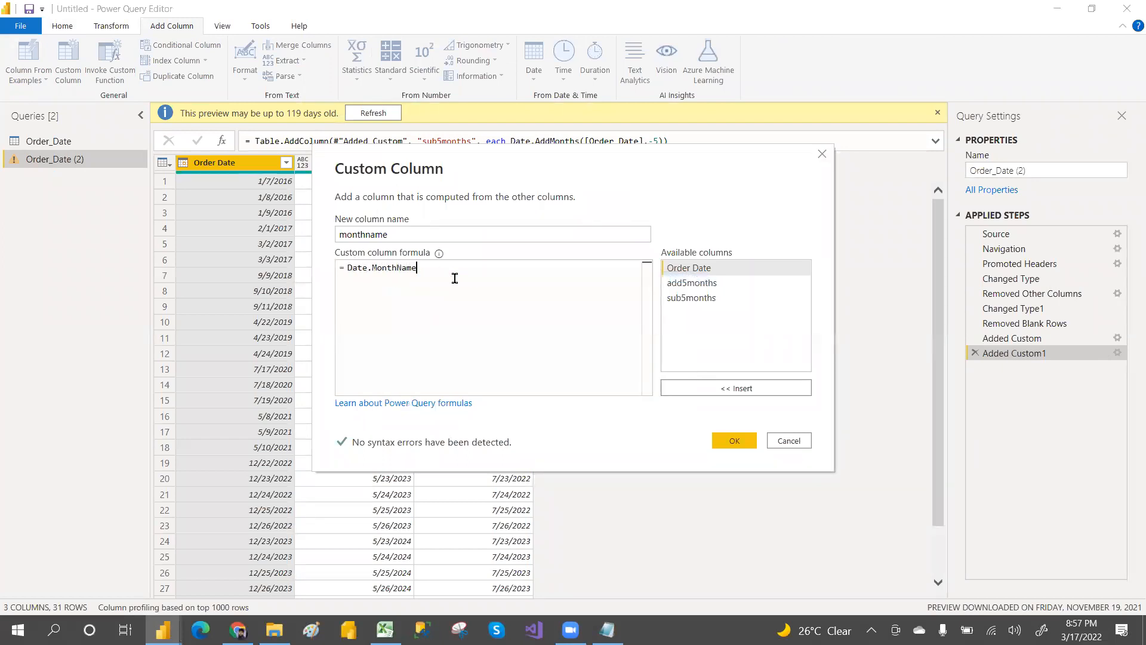
pyautogui.write('(')
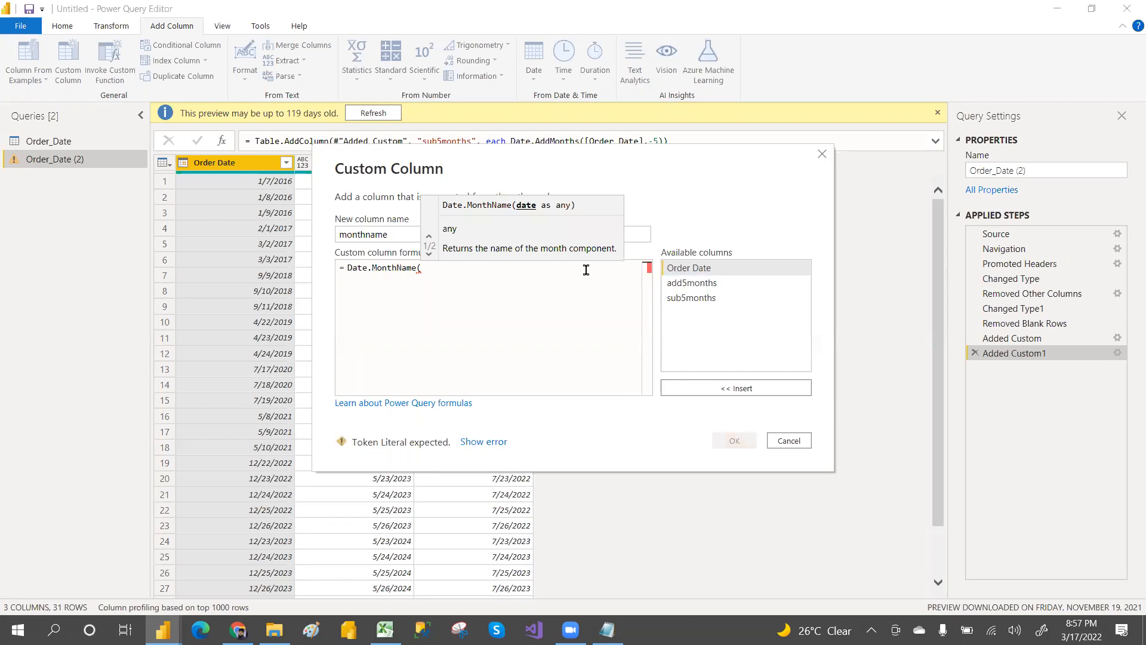
pyautogui.doubleClick(697, 272)
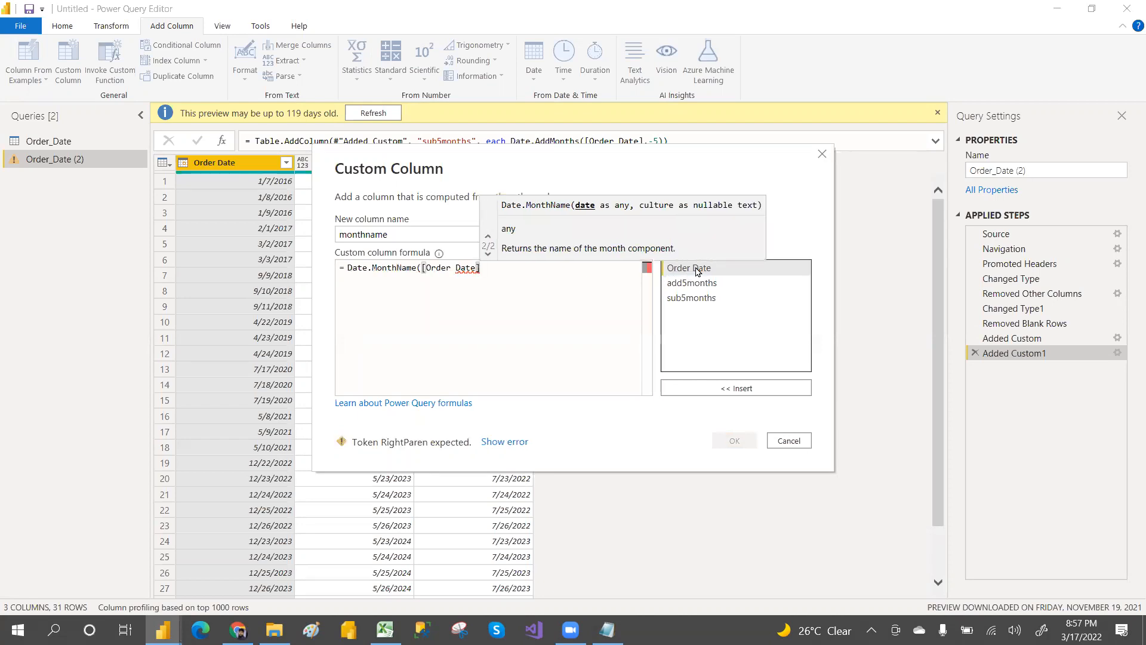
pyautogui.write(')')
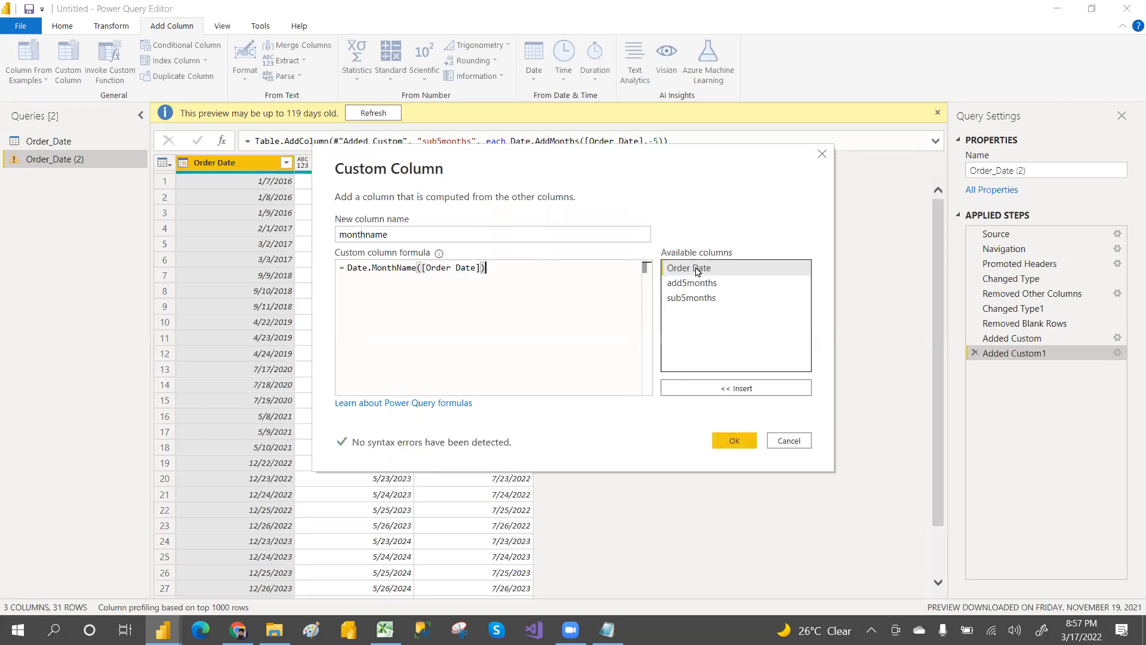
pyautogui.click(735, 442)
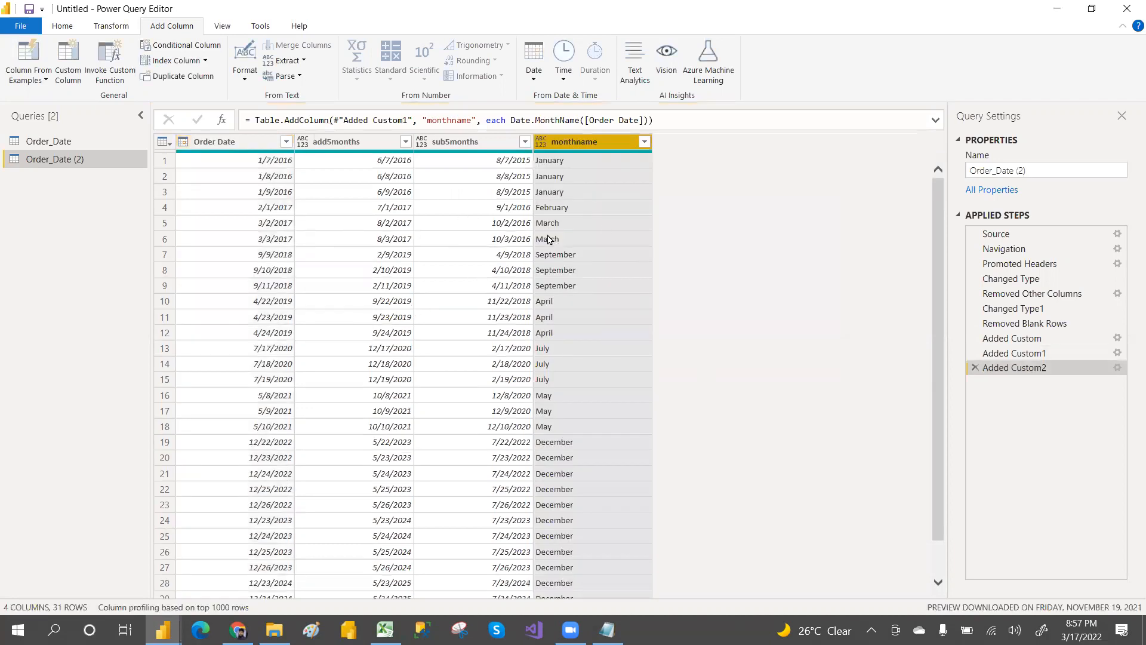
# Step: Add a custom column named dayname with the formula Date.DayOfWeekName([Order Date])
pyautogui.click(68, 56)
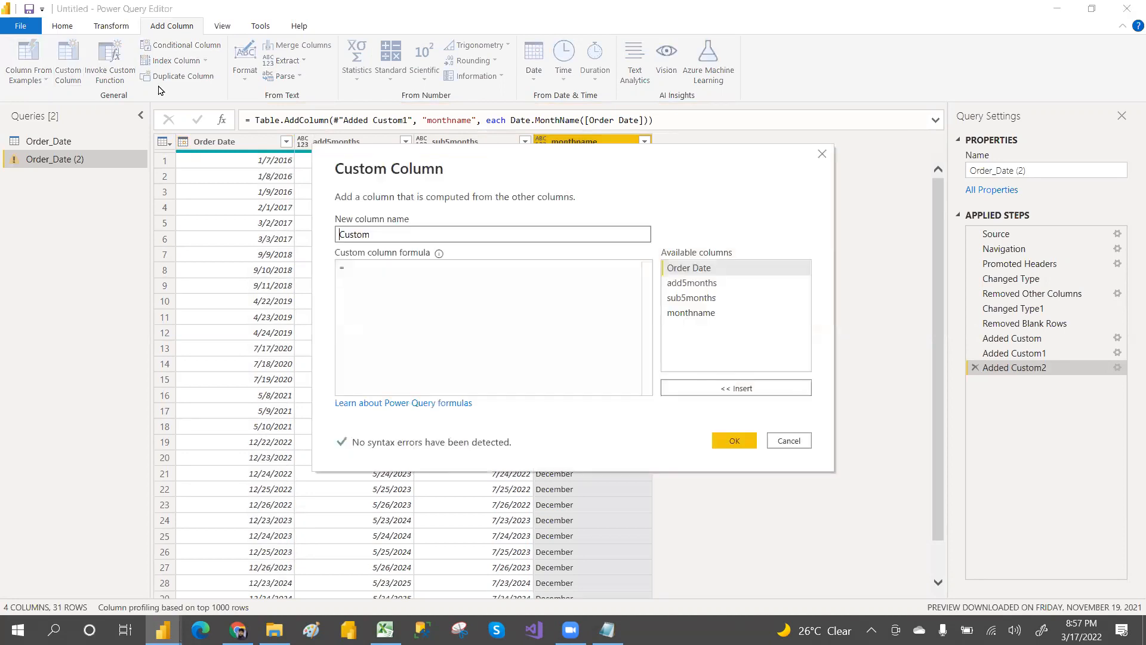
pyautogui.click(396, 234)
pyautogui.moveTo(398, 234); pyautogui.dragTo(306, 238)
pyautogui.write('dayname')
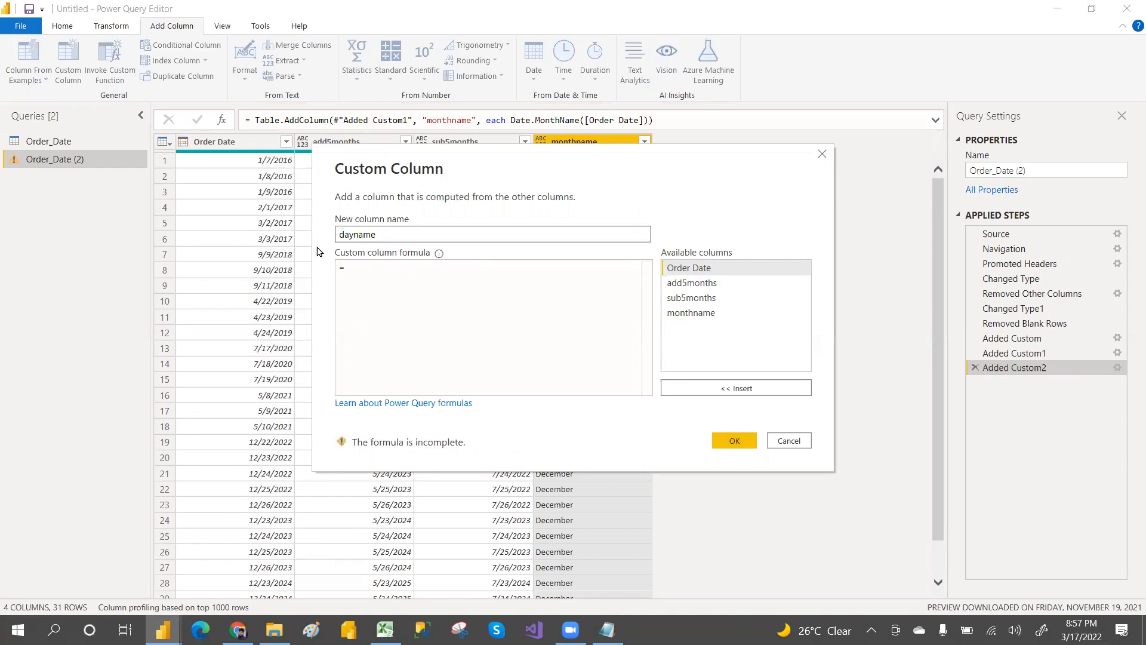
pyautogui.click(362, 265)
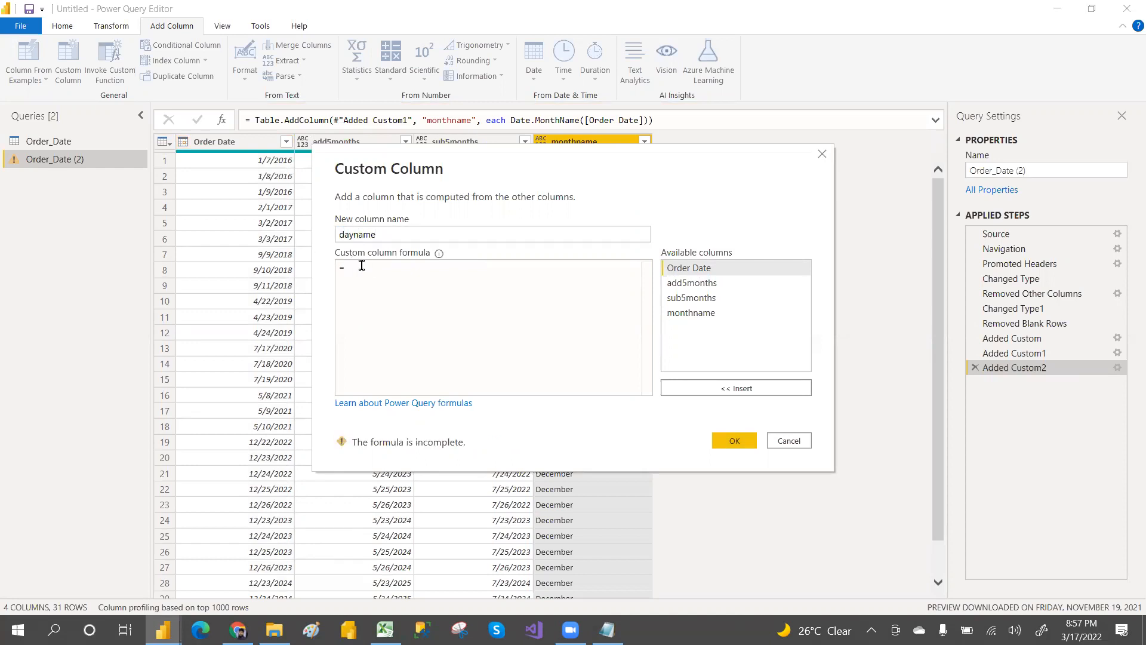
pyautogui.write('dayname')
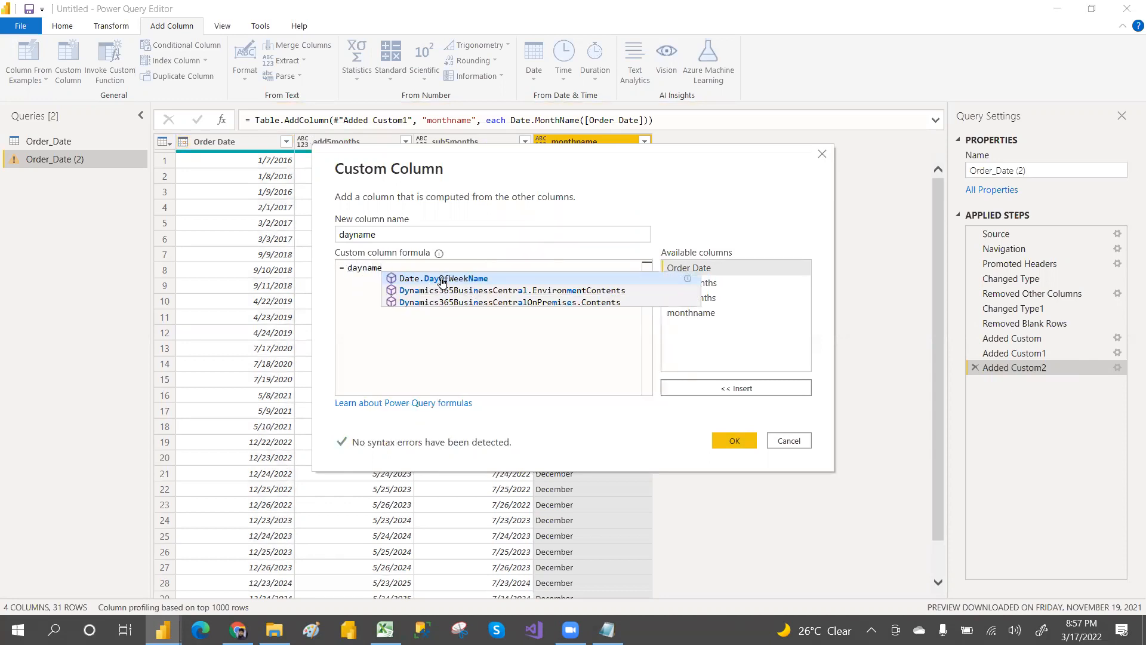
pyautogui.click(452, 280)
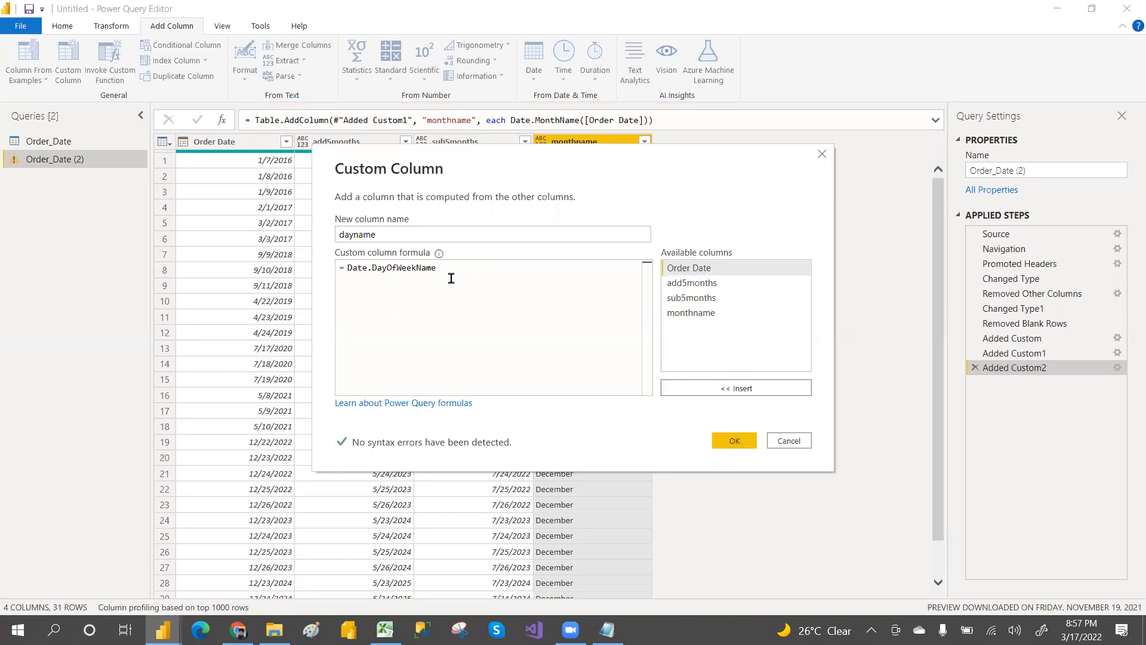
pyautogui.write('(')
pyautogui.click(687, 268)
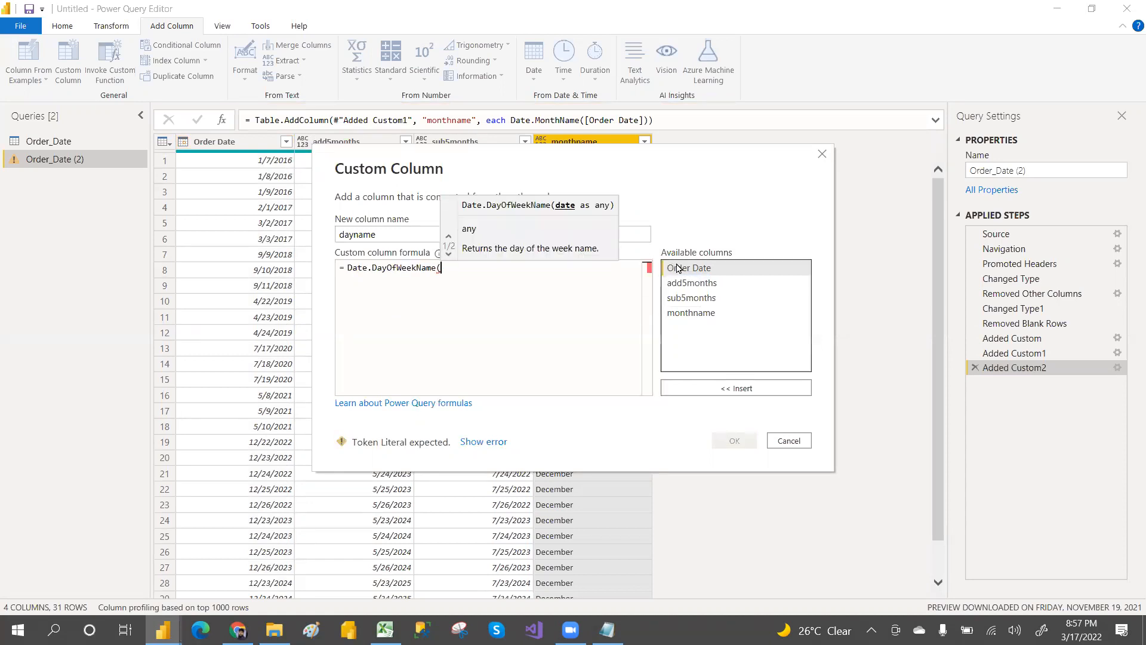
pyautogui.doubleClick(687, 269)
pyautogui.write(')')
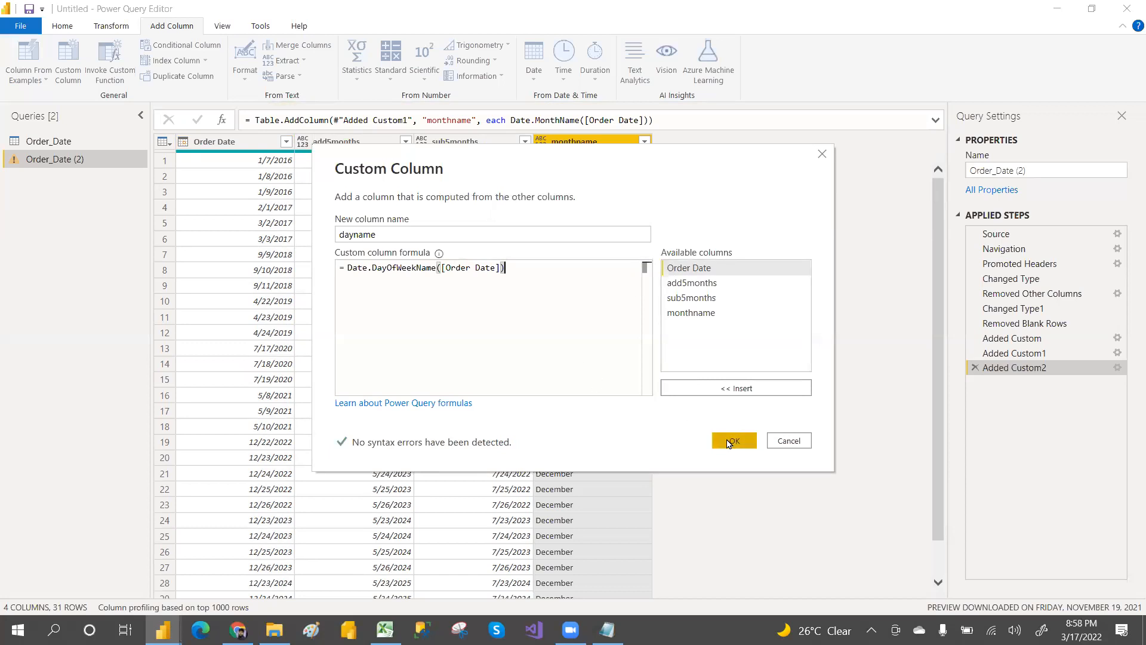
pyautogui.click(724, 441)
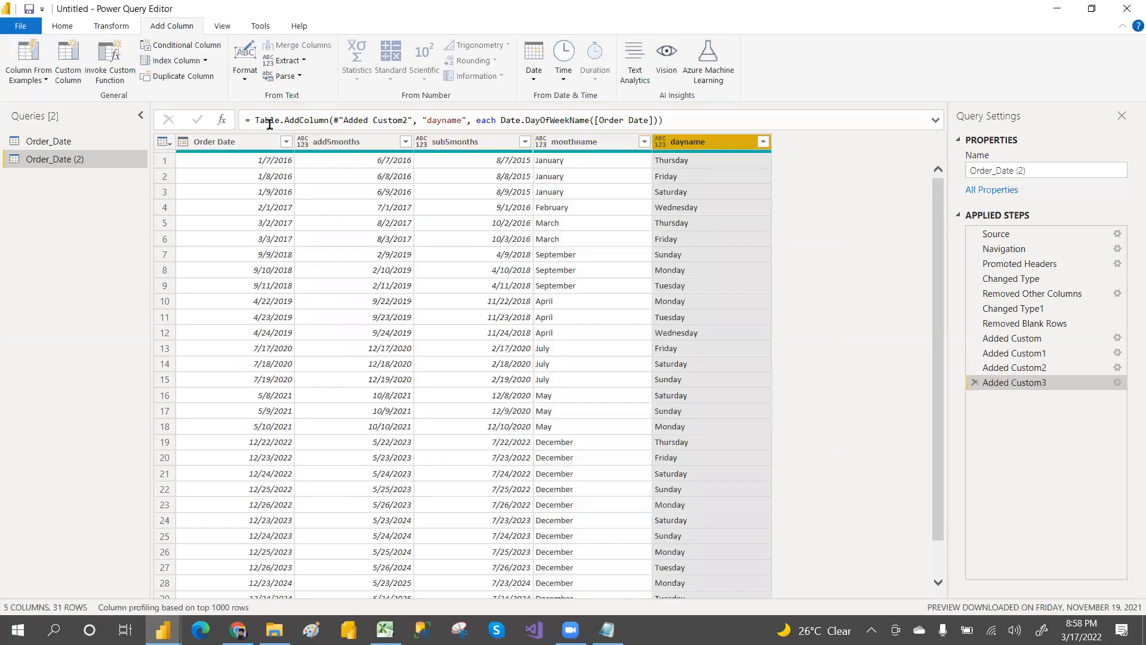
# Step: Convert the monthname column's text to uppercase
pyautogui.moveTo(253, 119); pyautogui.dragTo(674, 115)
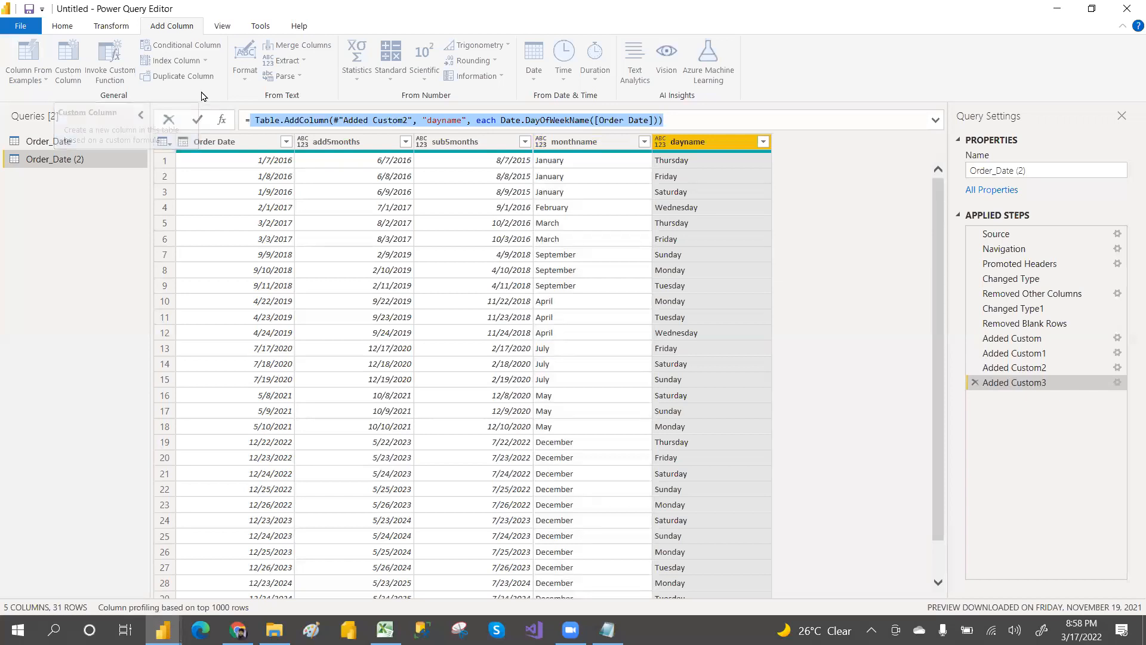
pyautogui.click(589, 144)
pyautogui.click(587, 143)
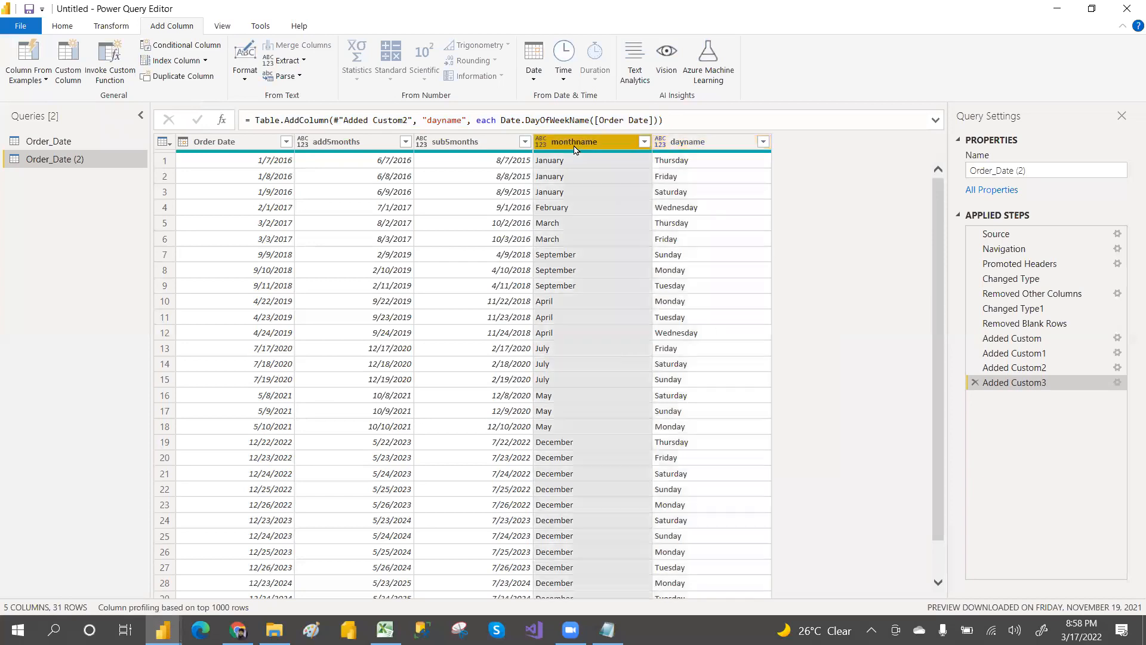
pyautogui.click(113, 30)
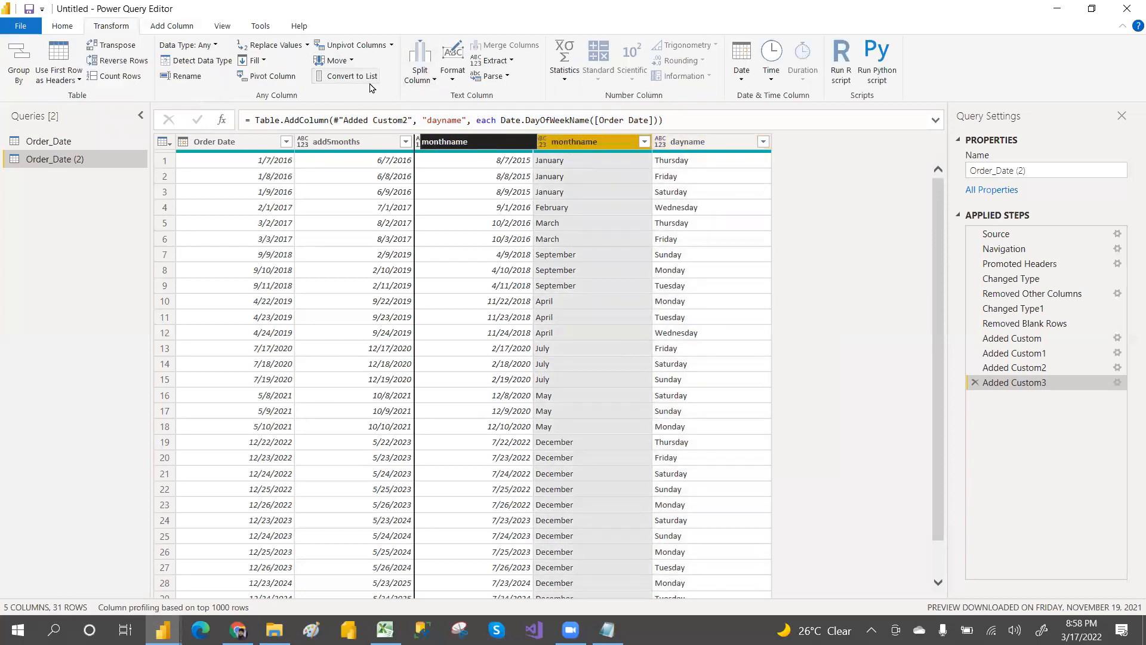
pyautogui.click(576, 141)
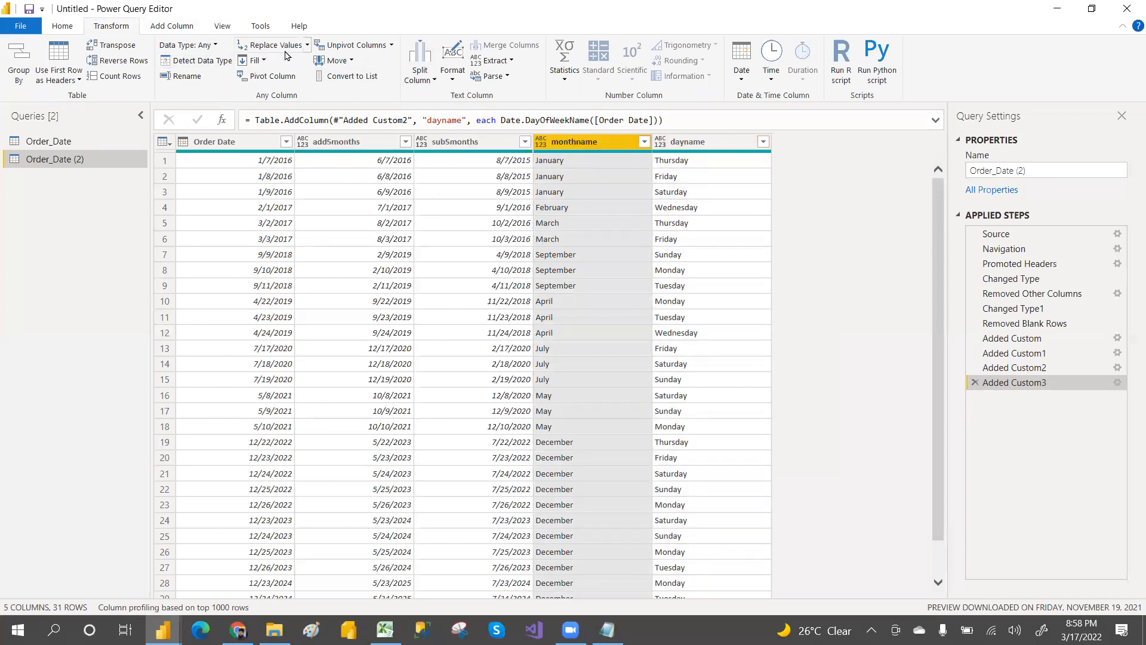
pyautogui.click(453, 81)
pyautogui.click(481, 108)
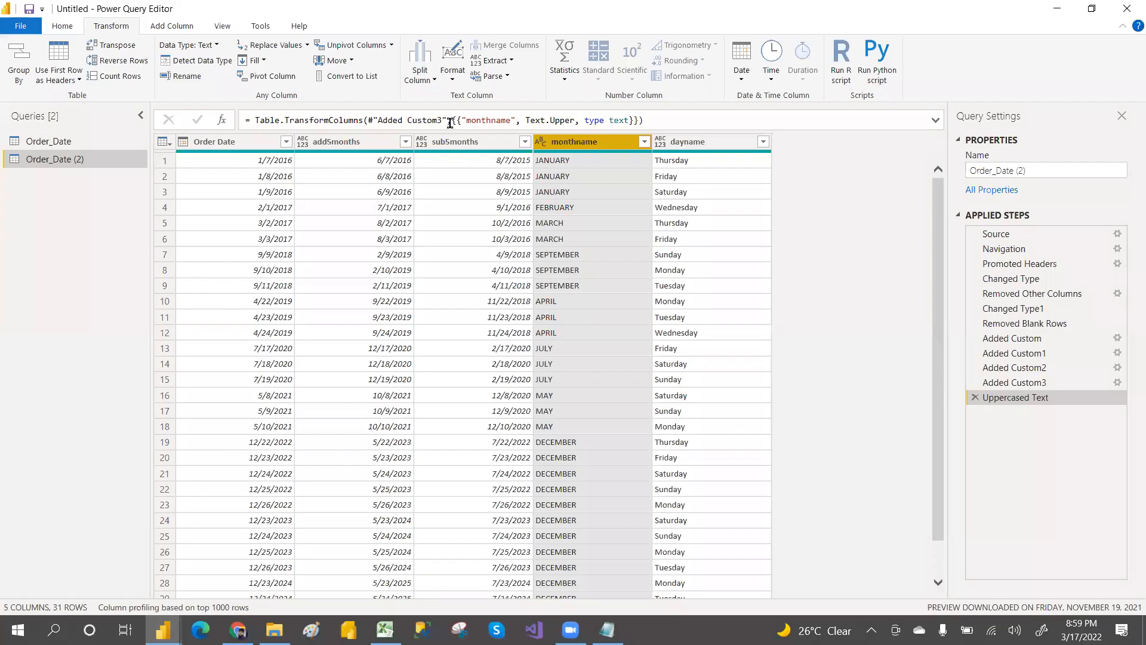
# Step: Open the Order_Date (2) query's Advanced Editor to inspect its M code, then close it
pyautogui.moveTo(451, 121); pyautogui.dragTo(638, 118)
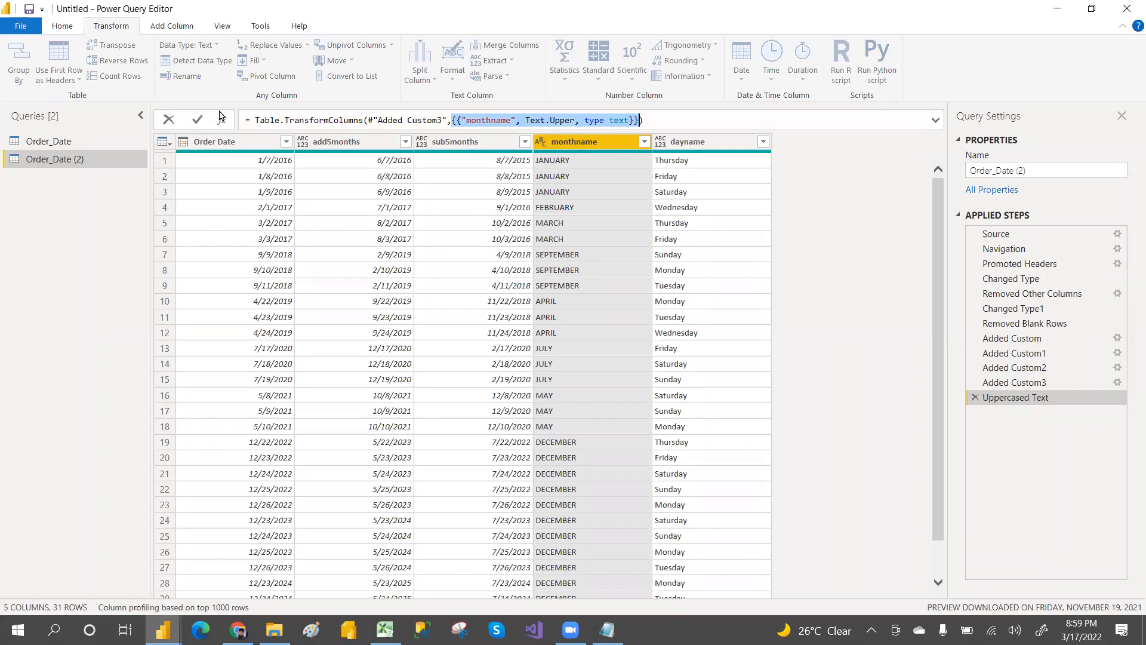
pyautogui.click(690, 149)
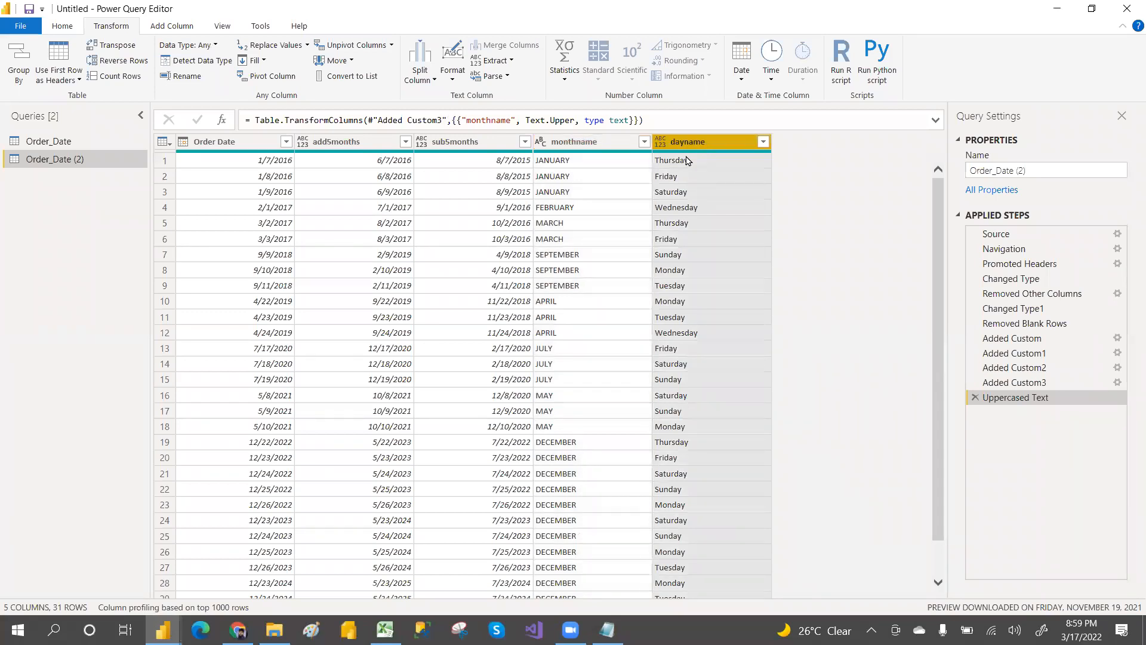
pyautogui.rightClick(55, 160)
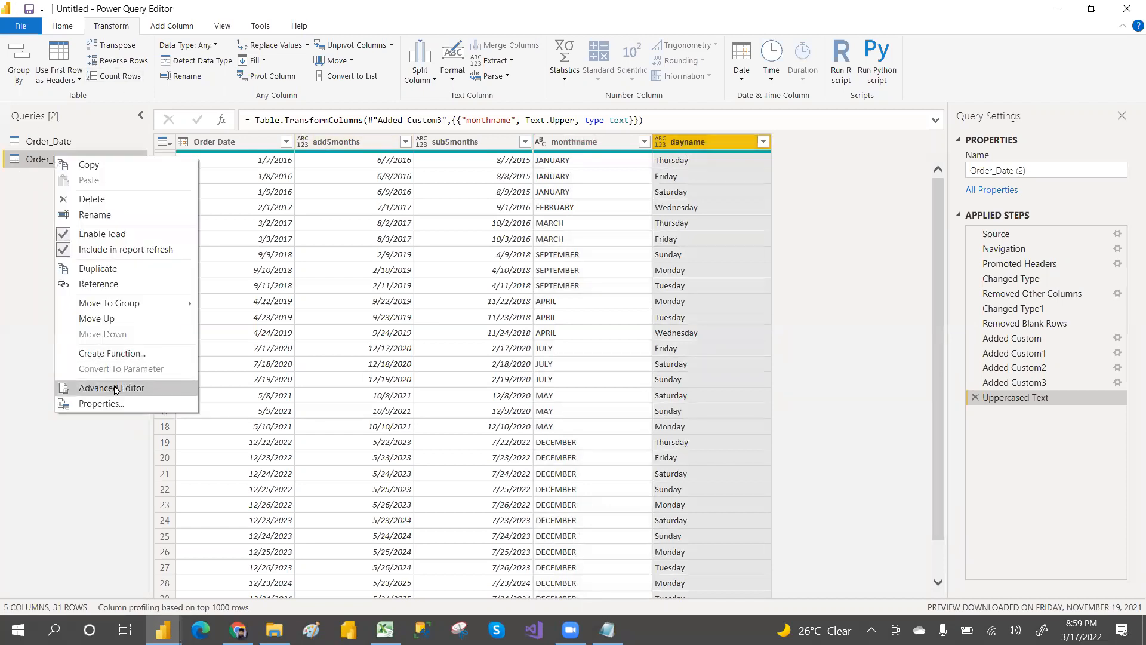
pyautogui.click(82, 27)
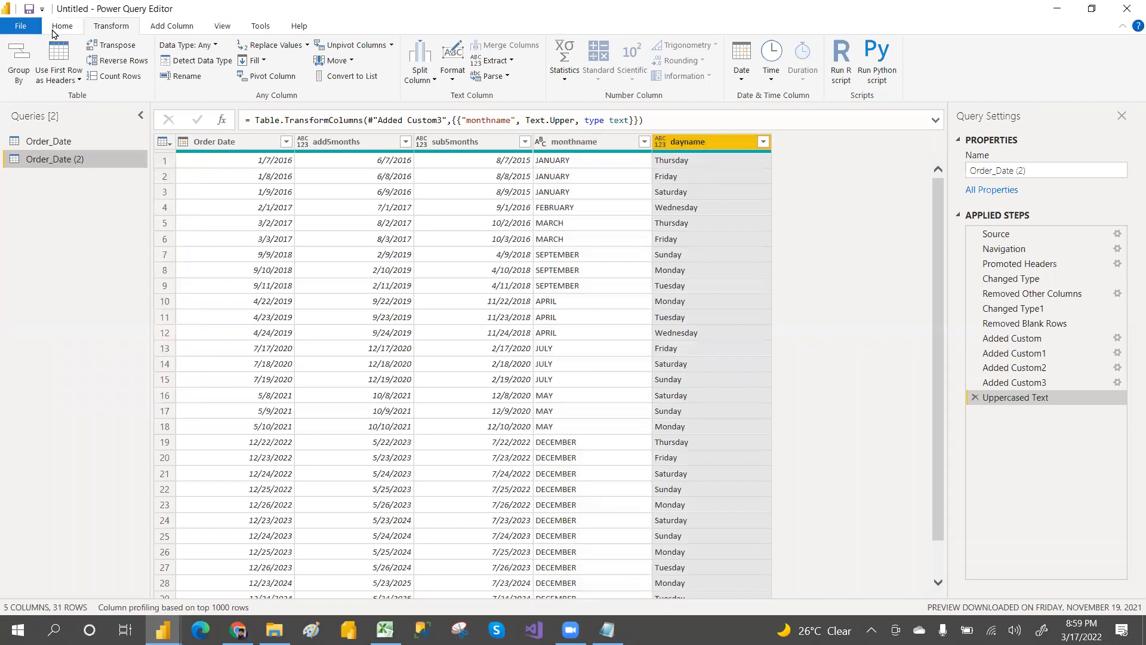
pyautogui.click(54, 30)
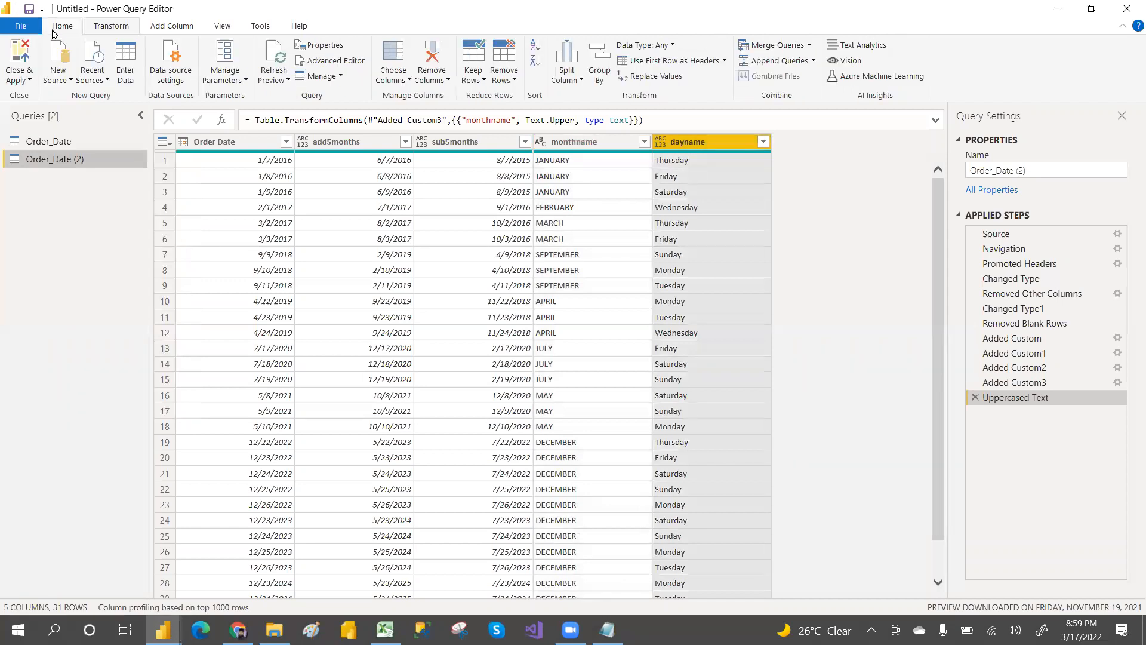
pyautogui.click(332, 61)
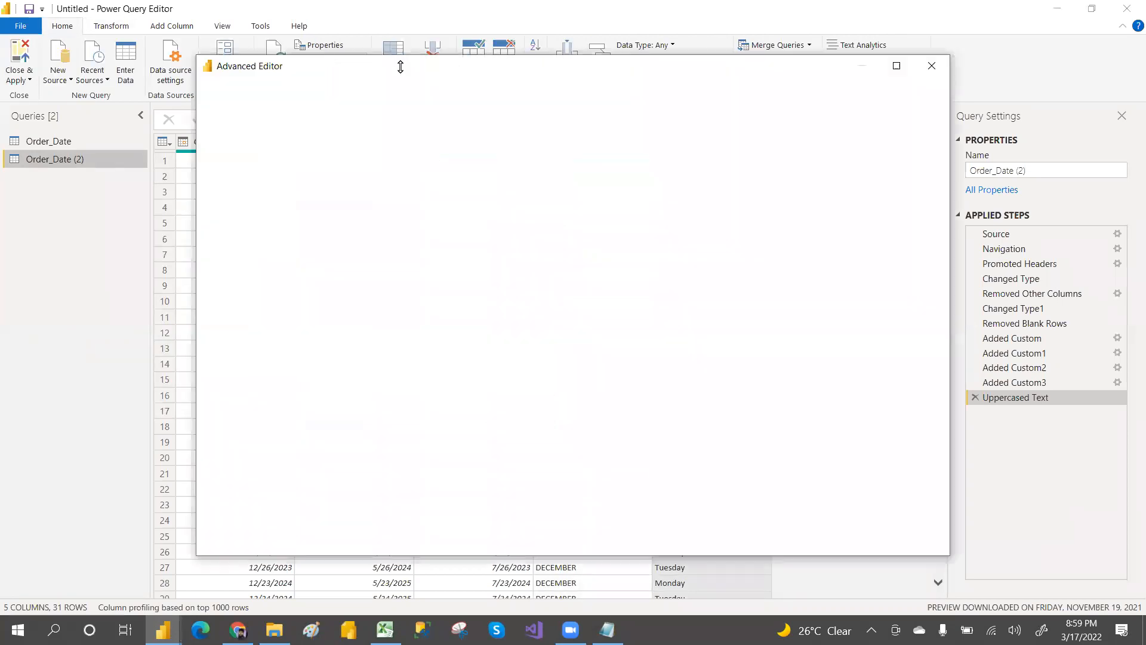
pyautogui.click(931, 65)
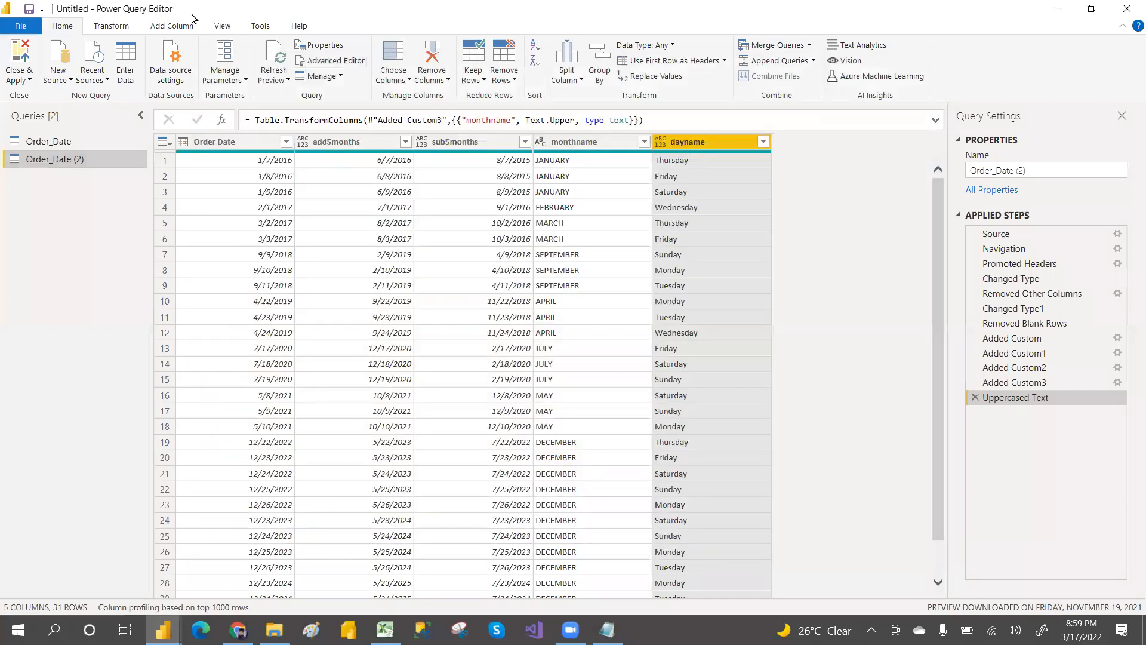
pyautogui.click(222, 27)
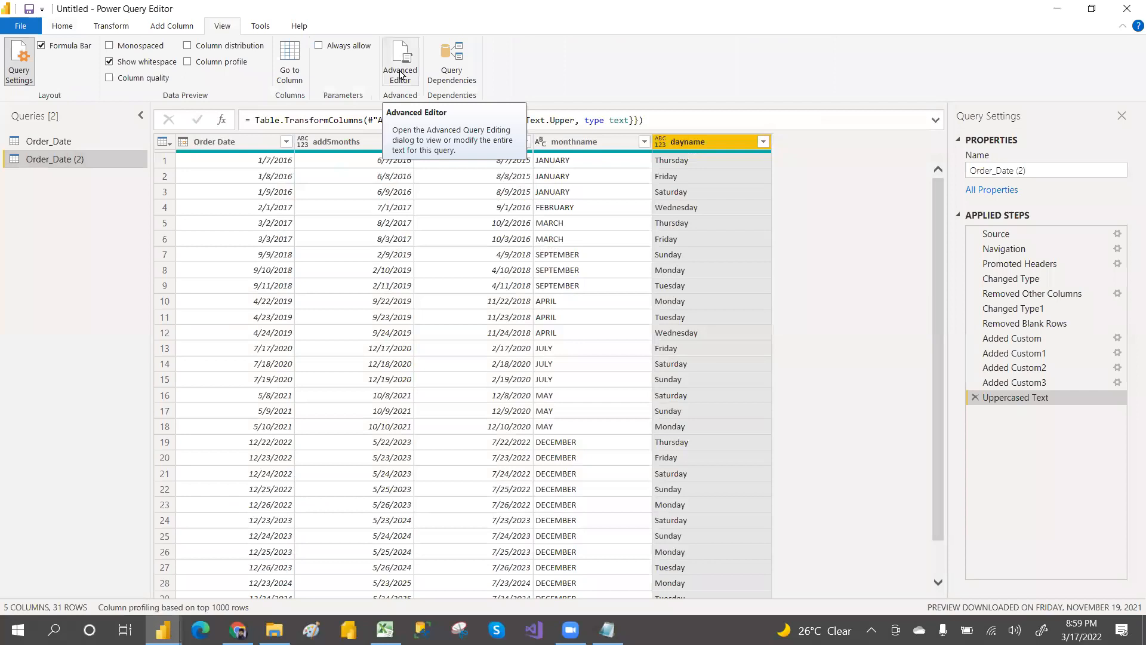
pyautogui.click(59, 145)
pyautogui.click(61, 160)
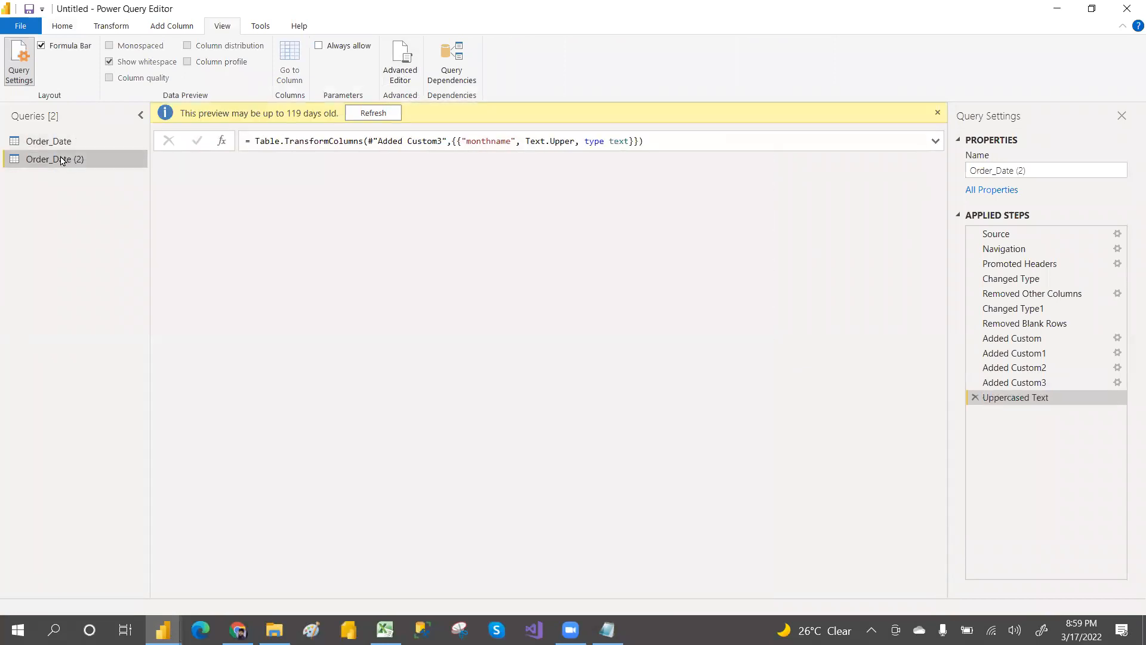
pyautogui.click(112, 25)
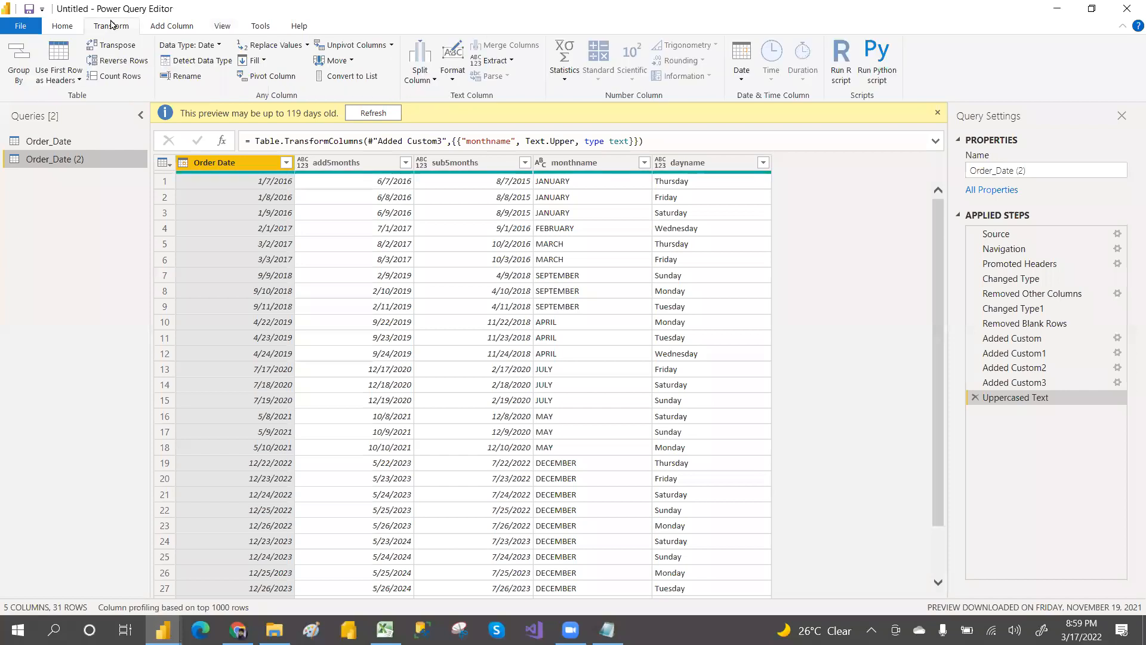
pyautogui.click(63, 26)
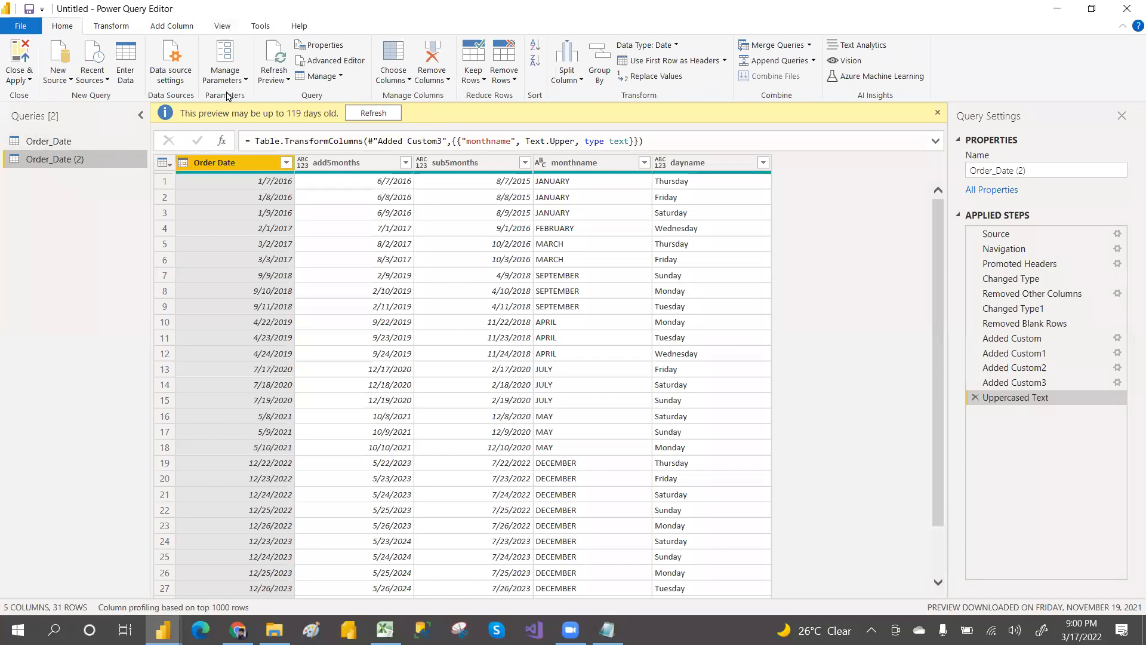
# Step: Reopen the Advanced Editor and duplicate the Uppercased Text step as a new line named Uppercased Text1
pyautogui.click(336, 60)
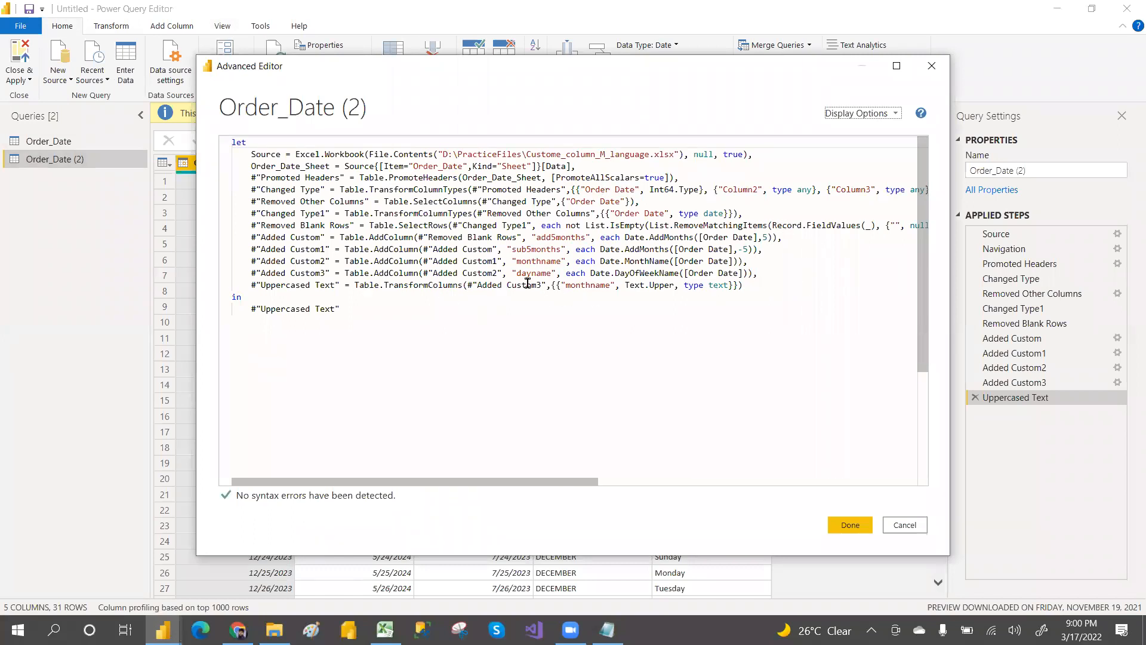
pyautogui.moveTo(251, 285); pyautogui.dragTo(746, 281)
pyautogui.hotkey('ctrl', 'c')
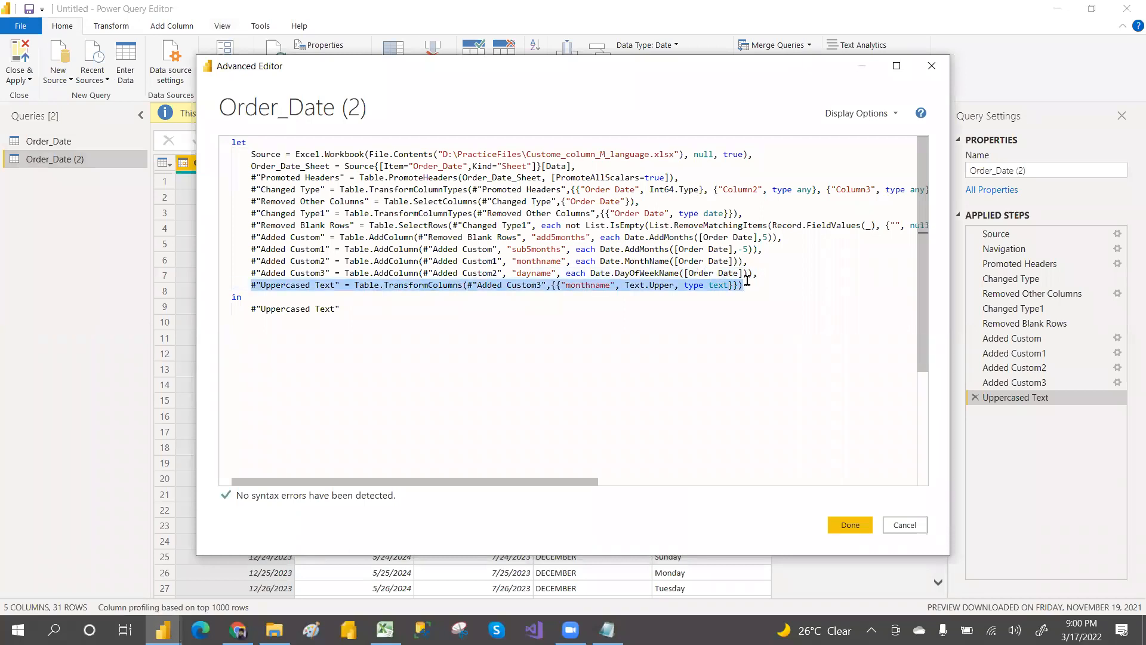
pyautogui.click(746, 280)
pyautogui.write(',')
pyautogui.press('Return')
pyautogui.hotkey('ctrl', 'v')
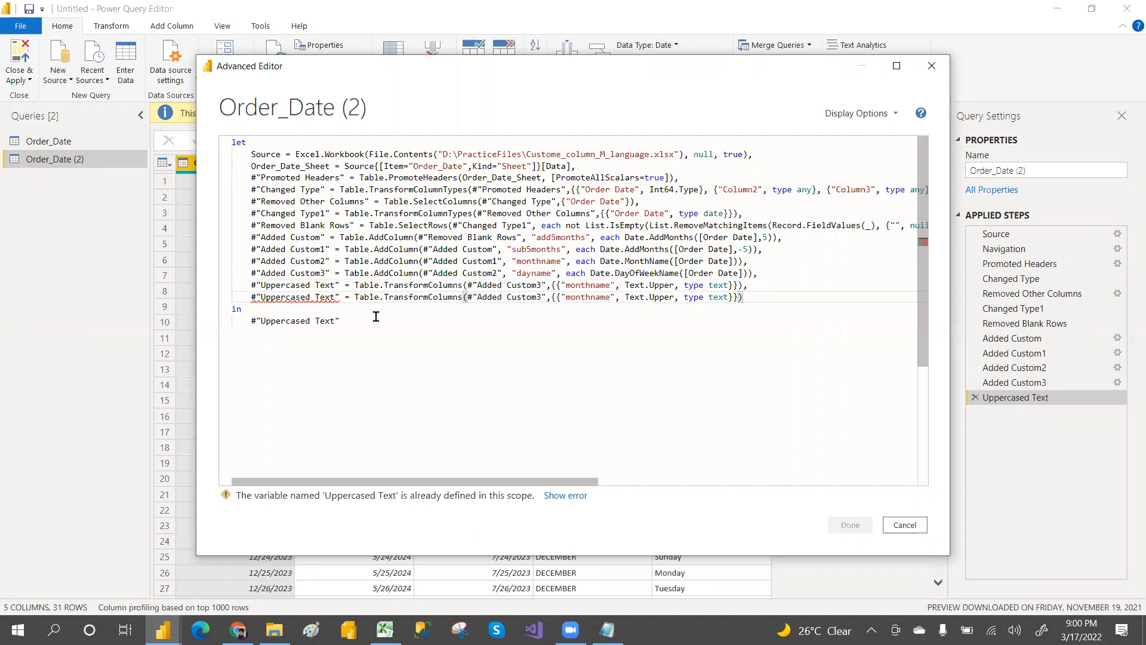
pyautogui.click(337, 297)
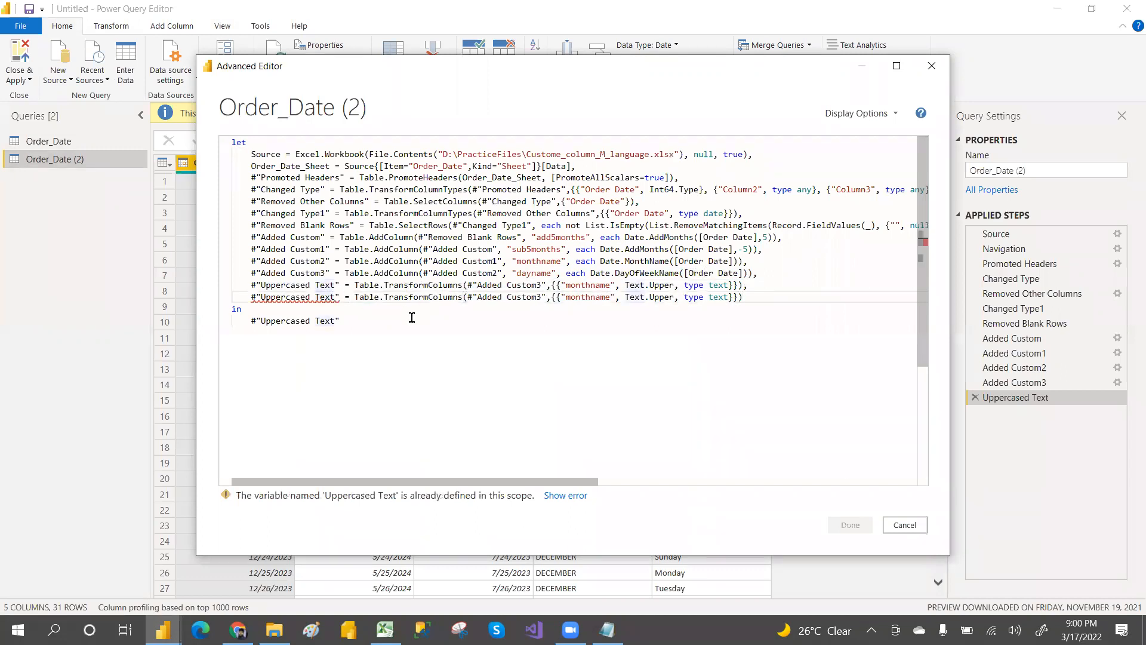
pyautogui.write('1')
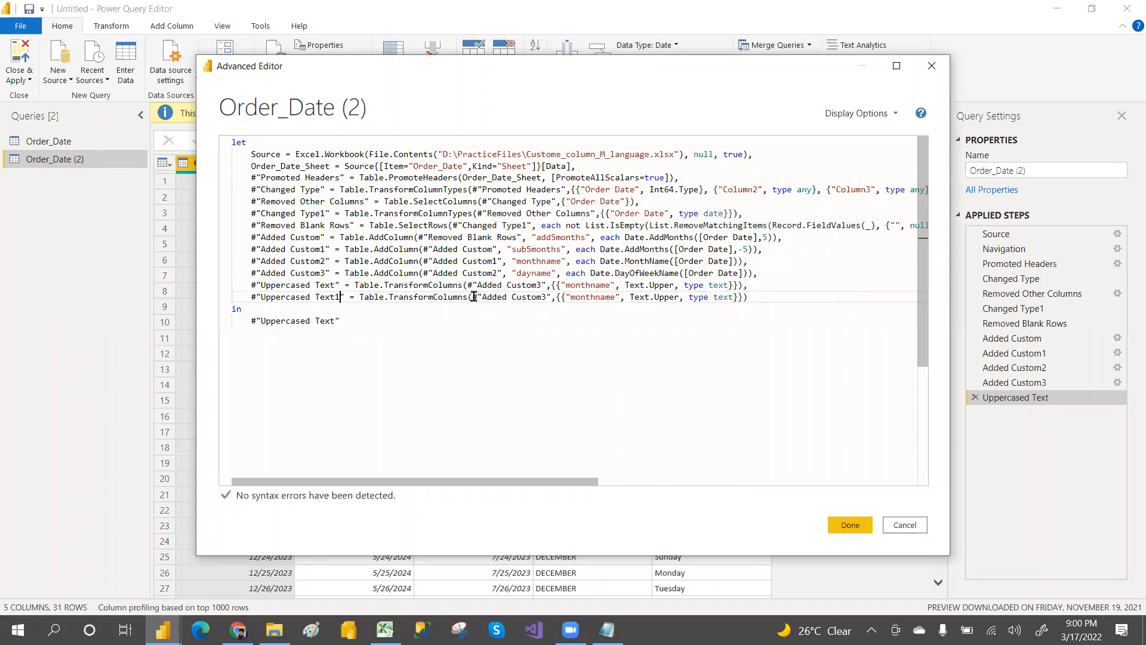
# Step: Set the Uppercased Text1 step's source table to #"Uppercased Text" instead of #"Added Custom3"
pyautogui.moveTo(474, 297); pyautogui.dragTo(550, 297)
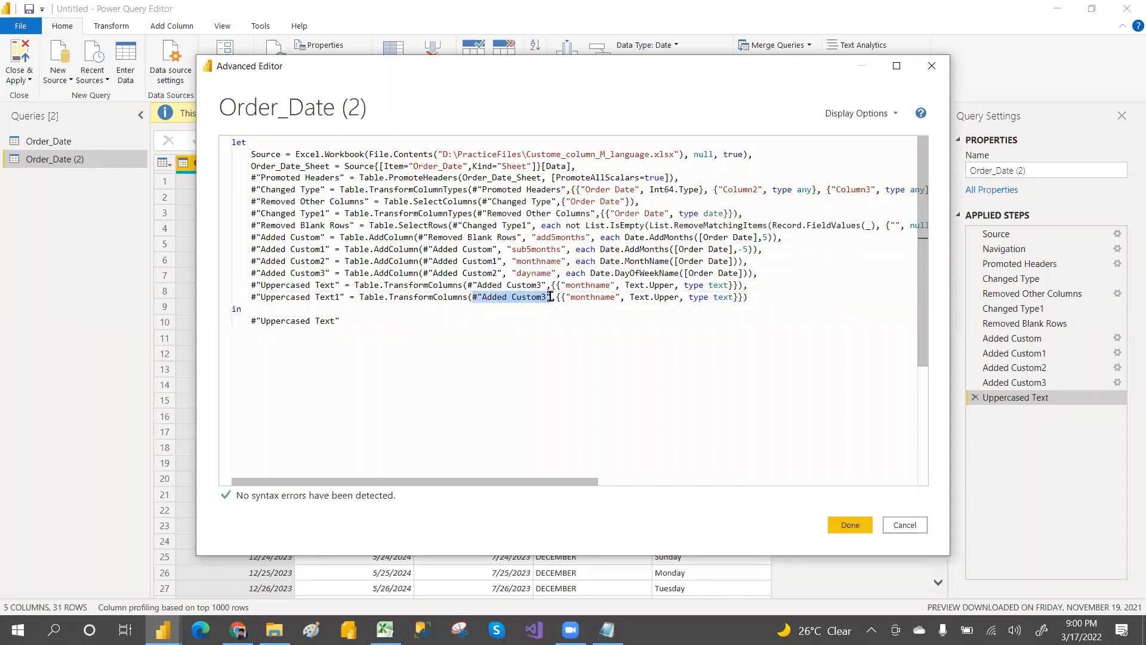
pyautogui.moveTo(252, 285); pyautogui.dragTo(340, 284)
pyautogui.hotkey('ctrl', 'c')
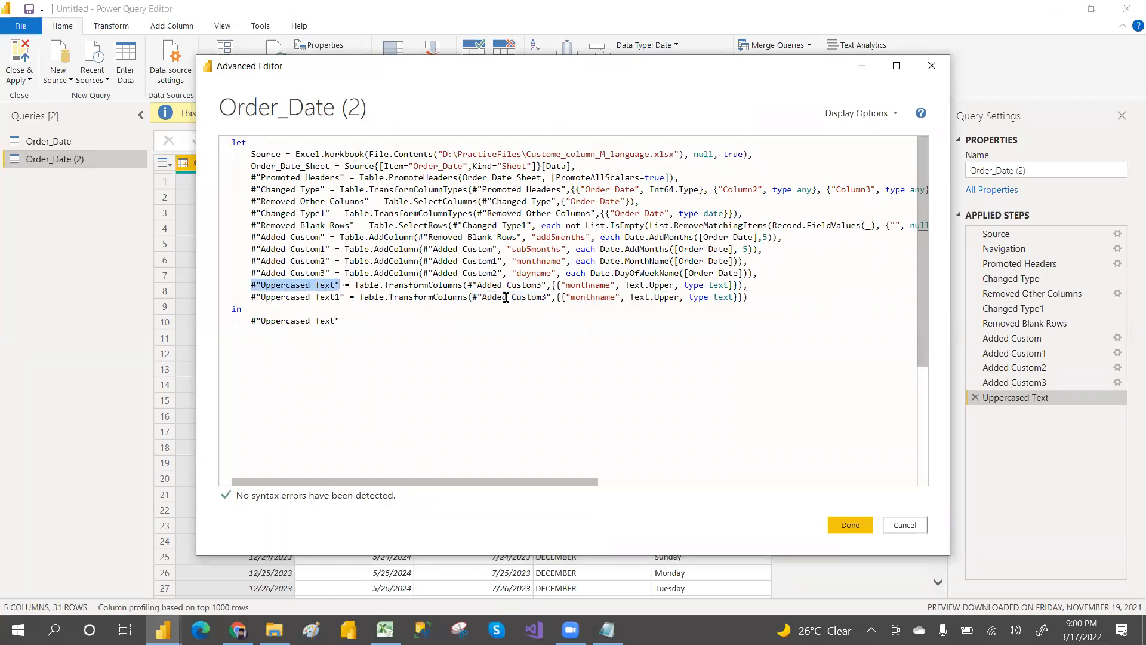
pyautogui.moveTo(477, 298); pyautogui.dragTo(549, 296)
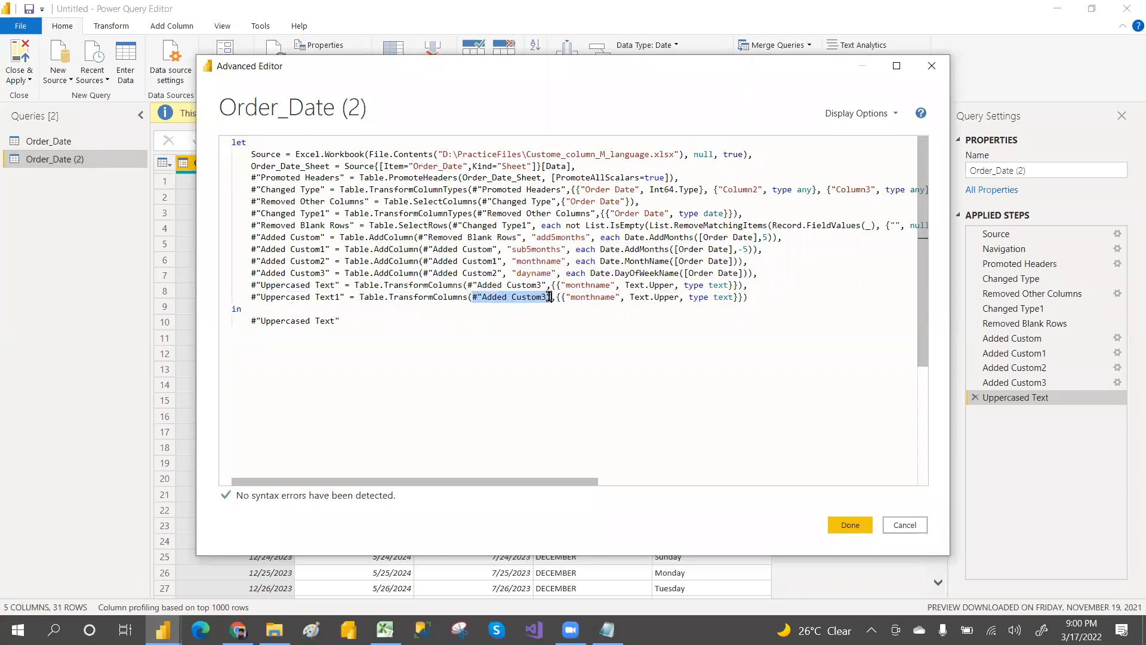
pyautogui.hotkey('ctrl', 'v')
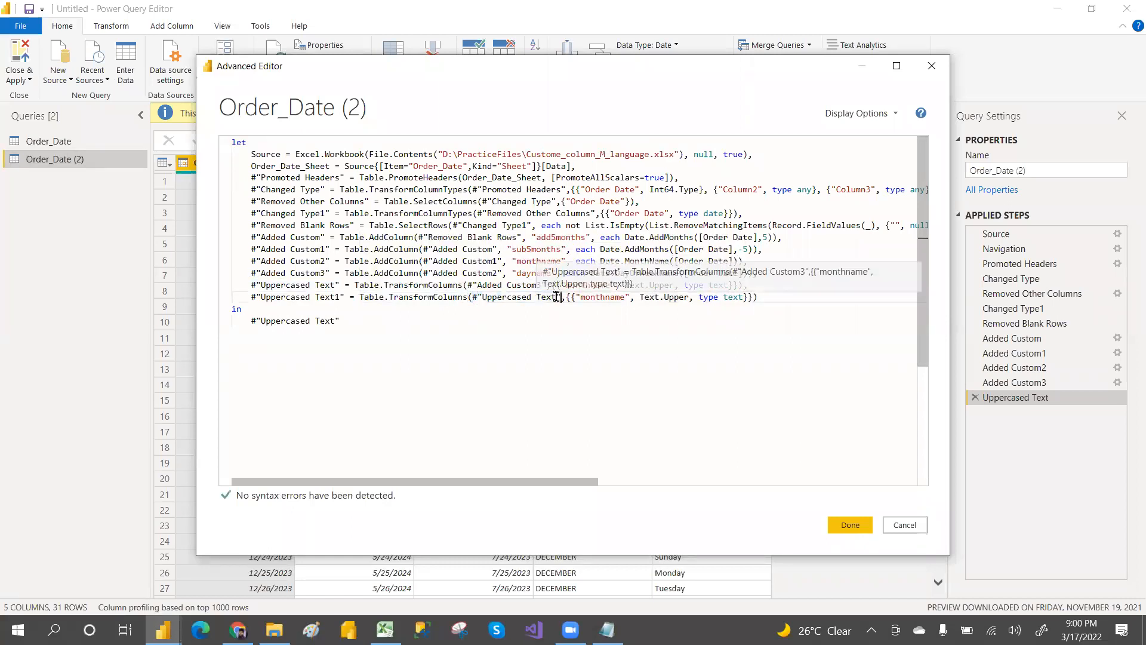
# Step: Change the column targeted by the Uppercased Text1 step from monthname to "dayname"
pyautogui.click(625, 297)
pyautogui.press('BackSpace')
pyautogui.press('BackSpace')
pyautogui.press('BackSpace')
pyautogui.press('BackSpace')
pyautogui.press('BackSpace')
pyautogui.press('BackSpace')
pyautogui.press('BackSpace')
pyautogui.press('BackSpace')
pyautogui.press('BackSpace')
pyautogui.write('da')
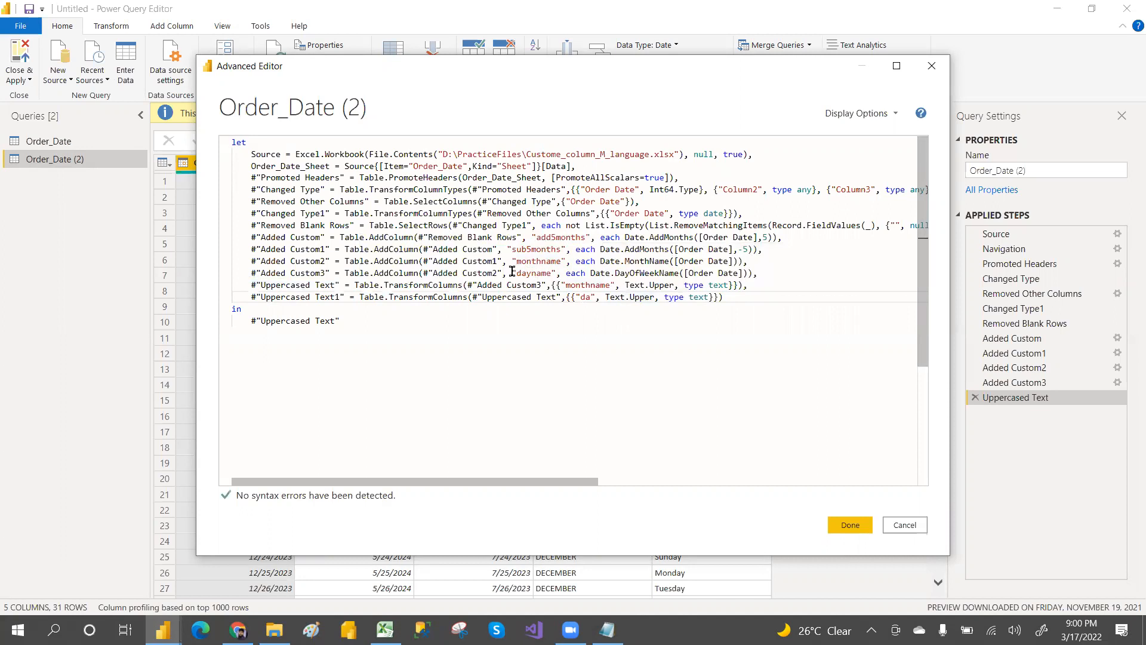
pyautogui.moveTo(511, 272); pyautogui.dragTo(595, 296)
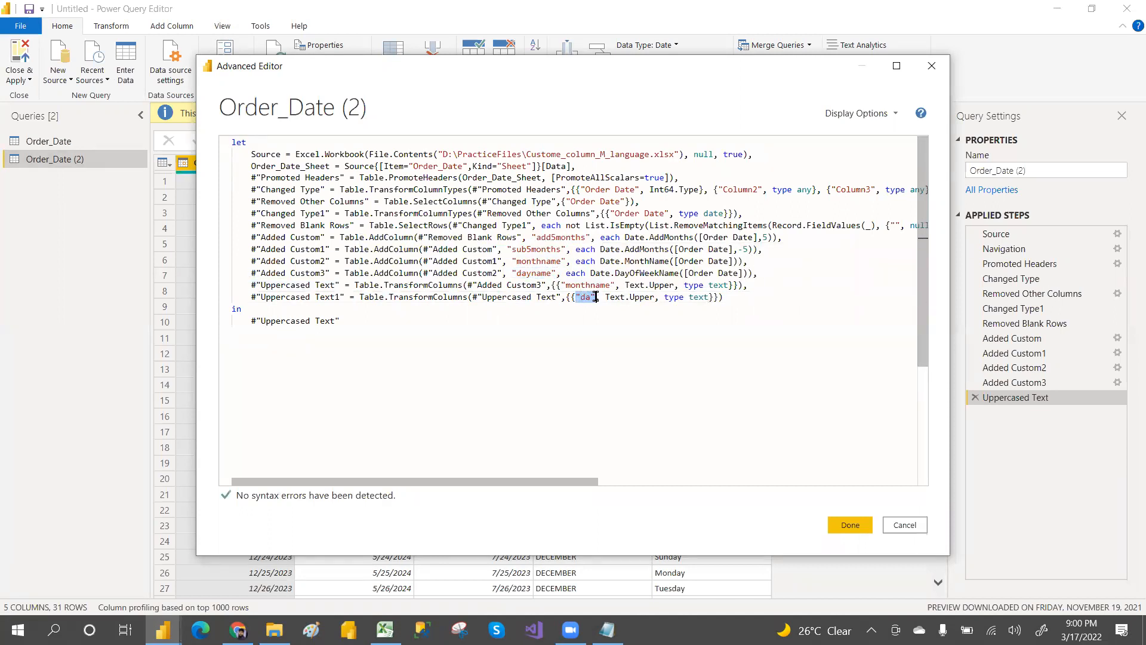
pyautogui.write('"dayname"')
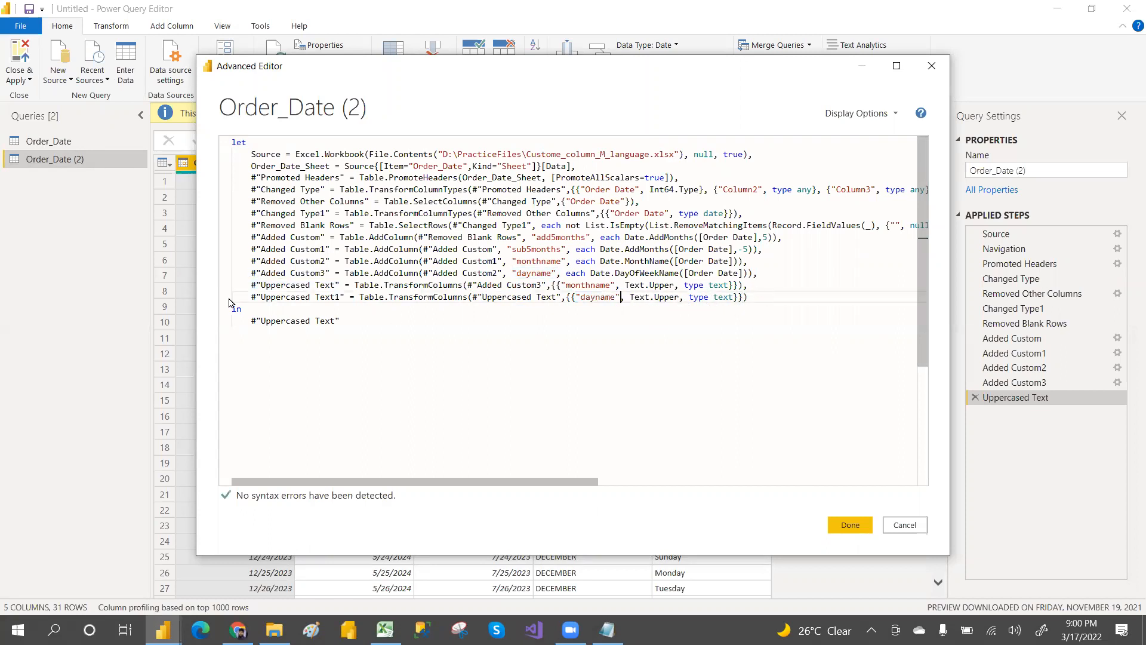
# Step: Make #"Uppercased Text1" the query's returned step, review the Added Custom steps' references, and apply the Advanced Editor changes
pyautogui.moveTo(245, 297); pyautogui.dragTo(346, 296)
pyautogui.hotkey('ctrl', 'c')
pyautogui.moveTo(247, 322); pyautogui.dragTo(345, 321)
pyautogui.hotkey('ctrl', 'v')
pyautogui.moveTo(255, 238); pyautogui.dragTo(517, 237)
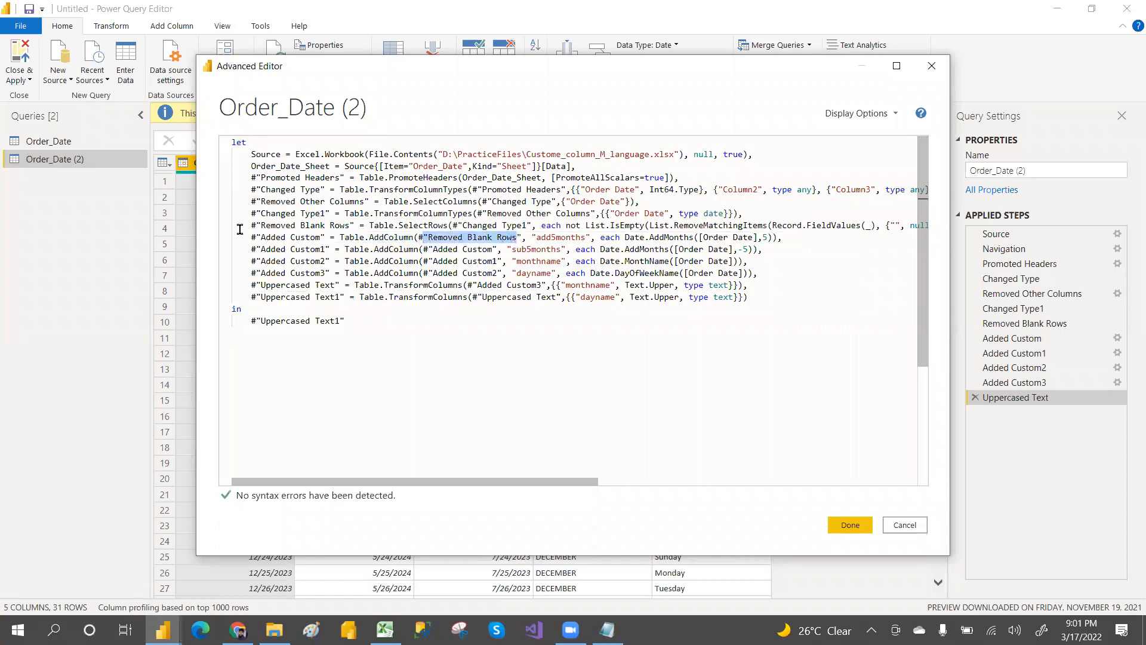
pyautogui.moveTo(241, 227); pyautogui.dragTo(354, 227)
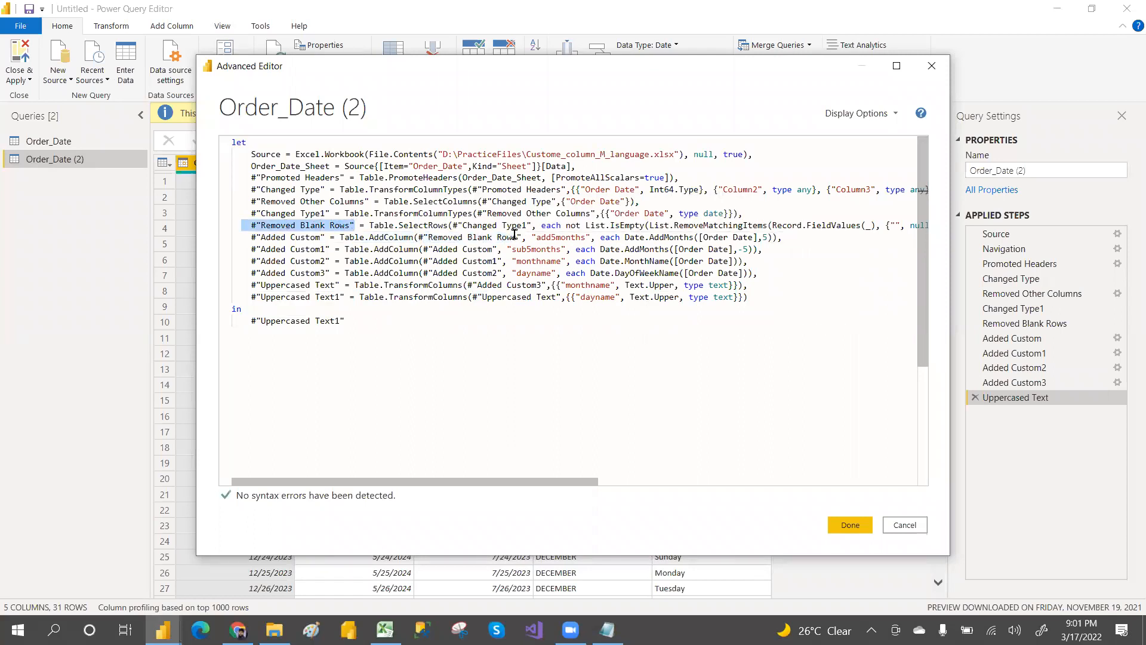
pyautogui.moveTo(533, 237); pyautogui.dragTo(774, 237)
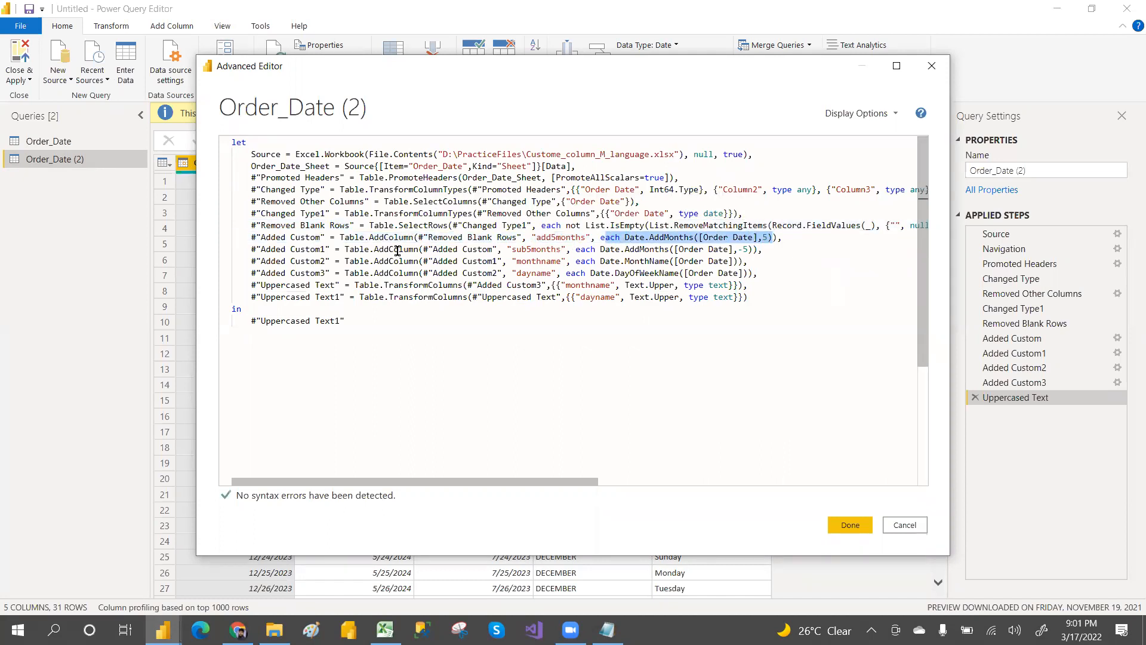
pyautogui.moveTo(345, 249); pyautogui.dragTo(412, 249)
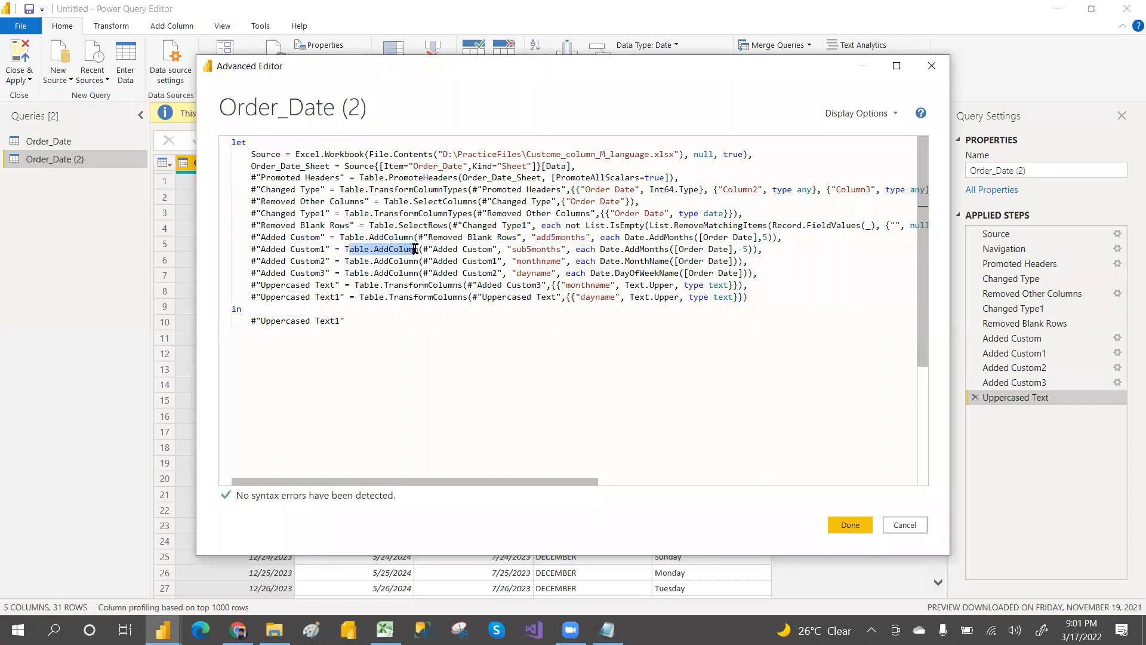
pyautogui.click(431, 248)
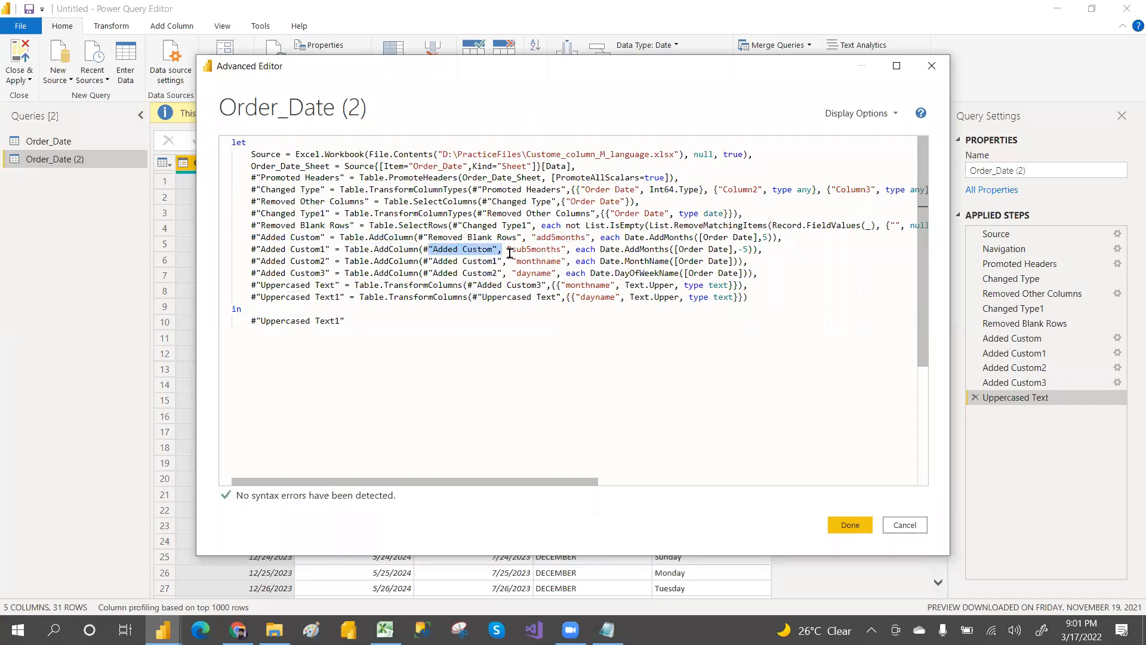
pyautogui.doubleClick(536, 249)
pyautogui.moveTo(609, 249); pyautogui.dragTo(758, 249)
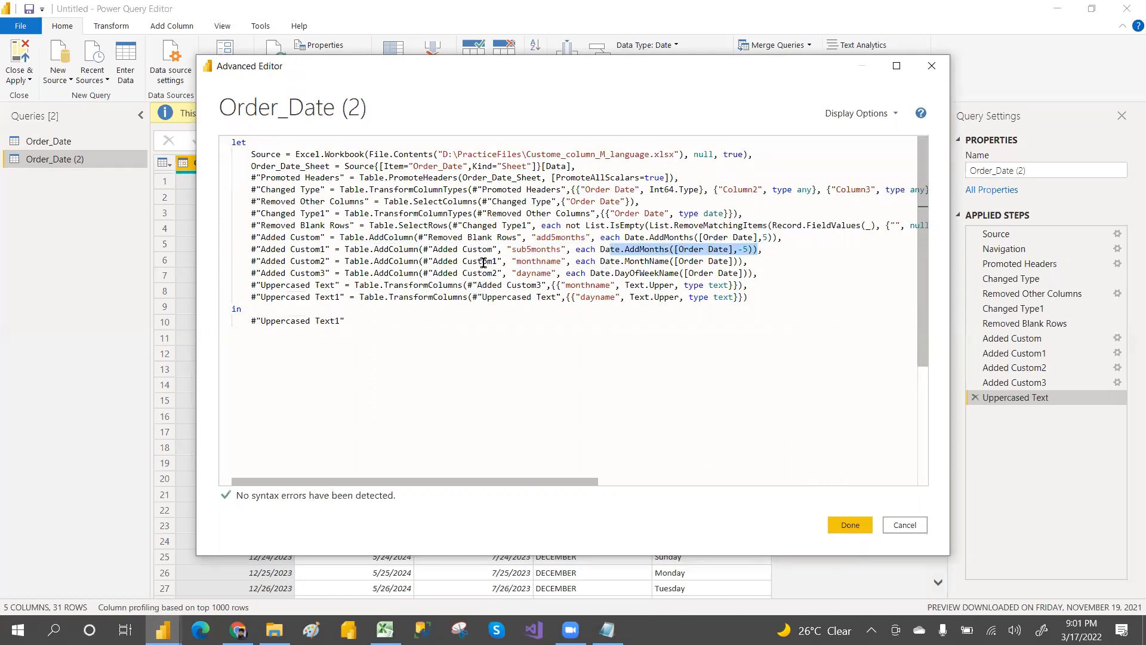
pyautogui.click(851, 524)
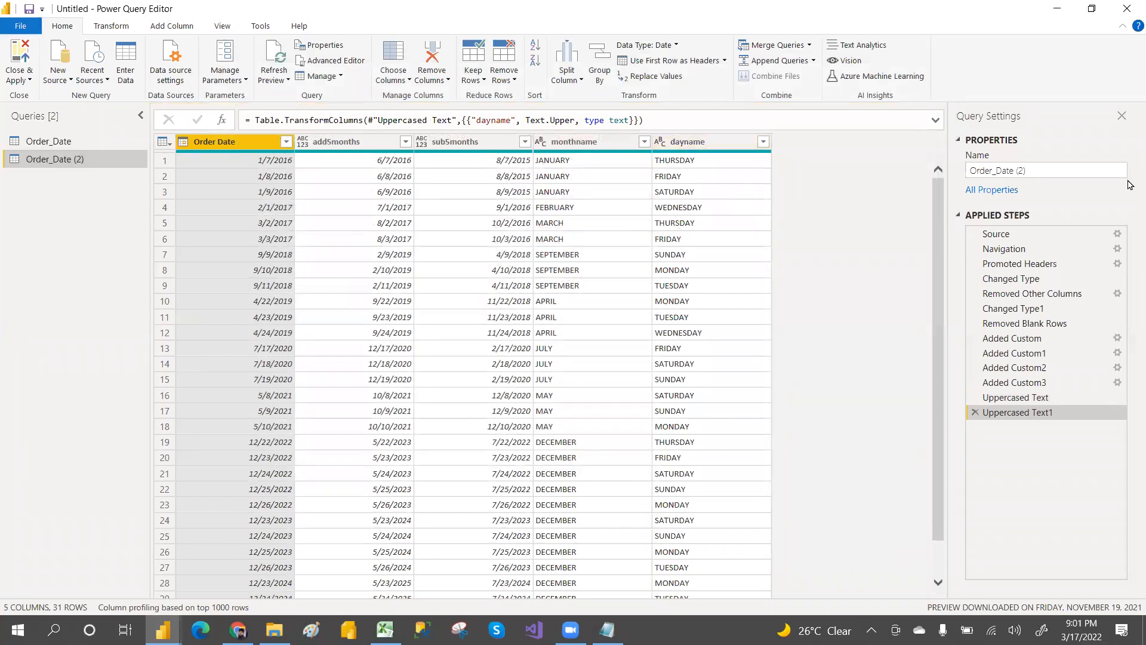
# Step: Review the M-Language topic list in the Notepad class notes, then return to Power Query Editor
pyautogui.click(1087, 45)
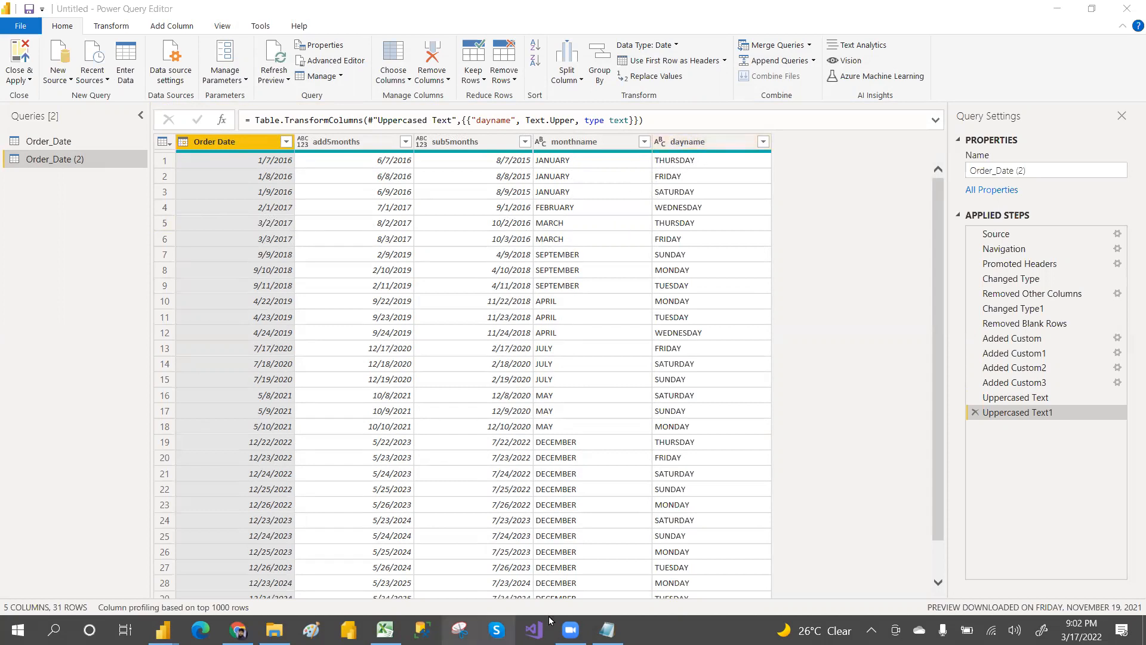
pyautogui.click(607, 630)
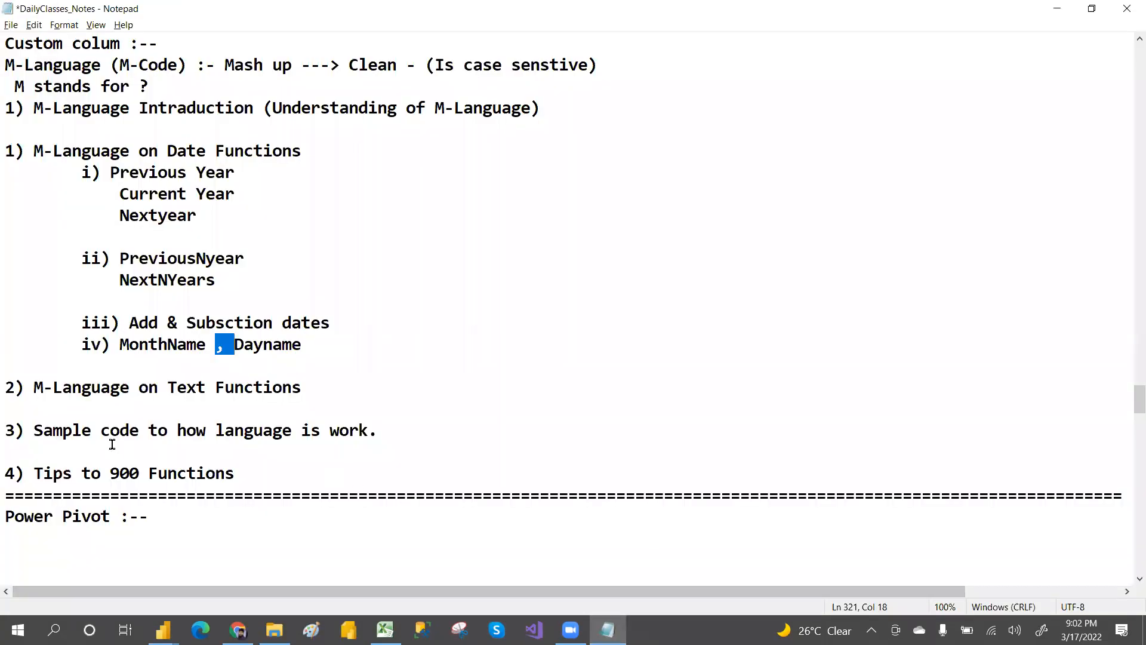
pyautogui.moveTo(9, 387); pyautogui.dragTo(314, 387)
pyautogui.click(314, 387)
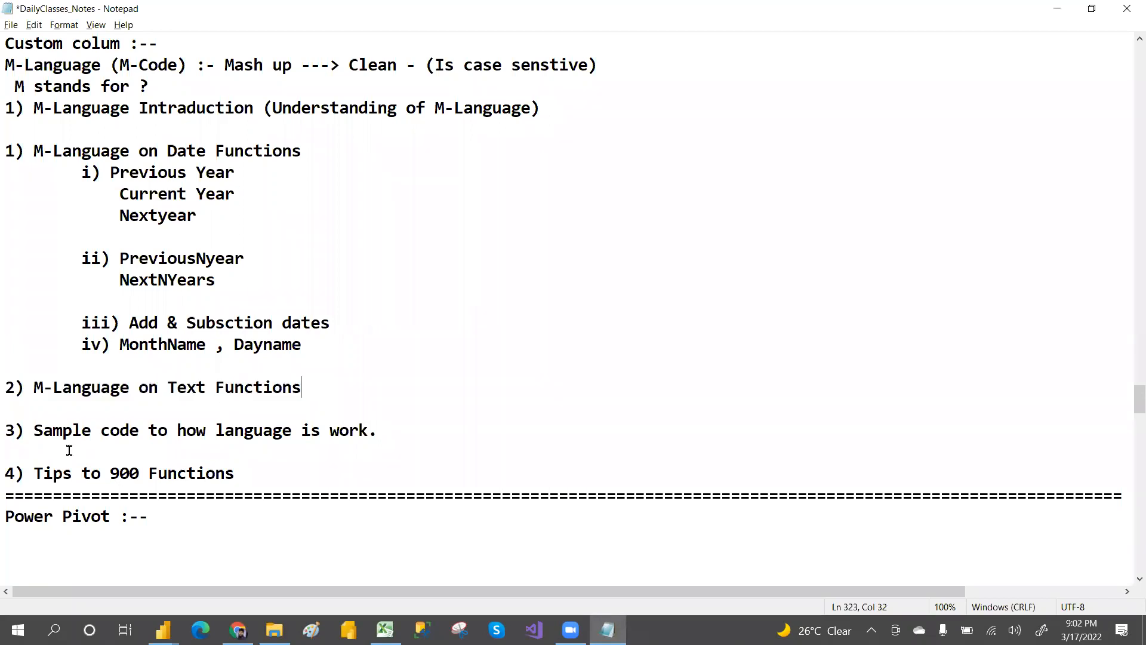
pyautogui.moveTo(33, 431); pyautogui.dragTo(378, 431)
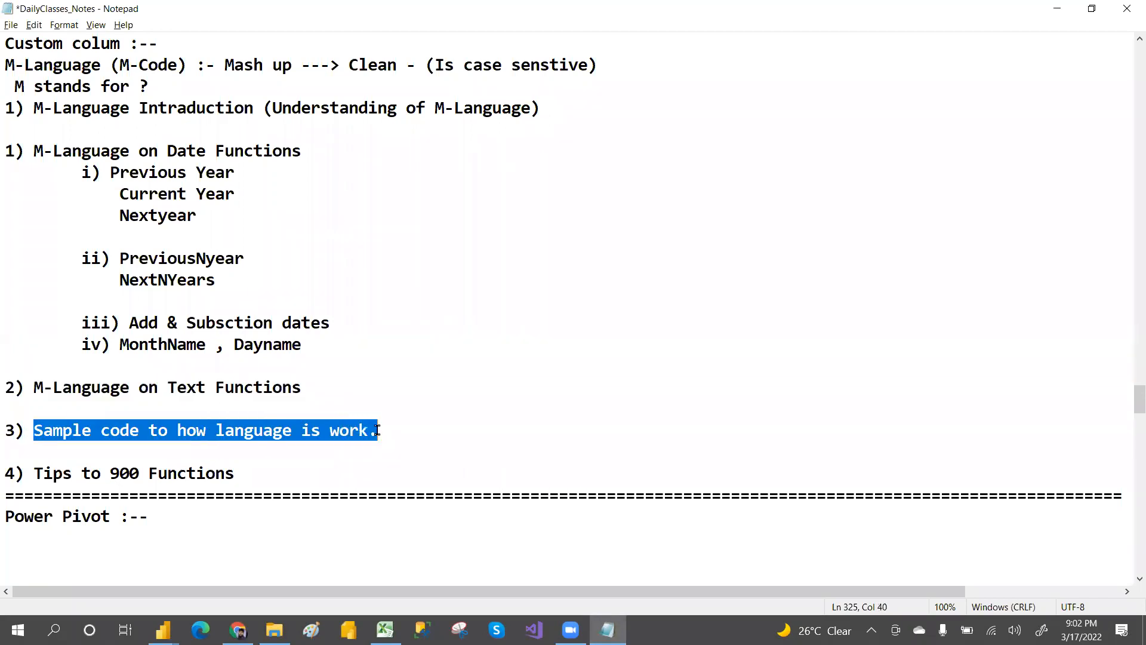
pyautogui.hotkey('alt', 'Tab')
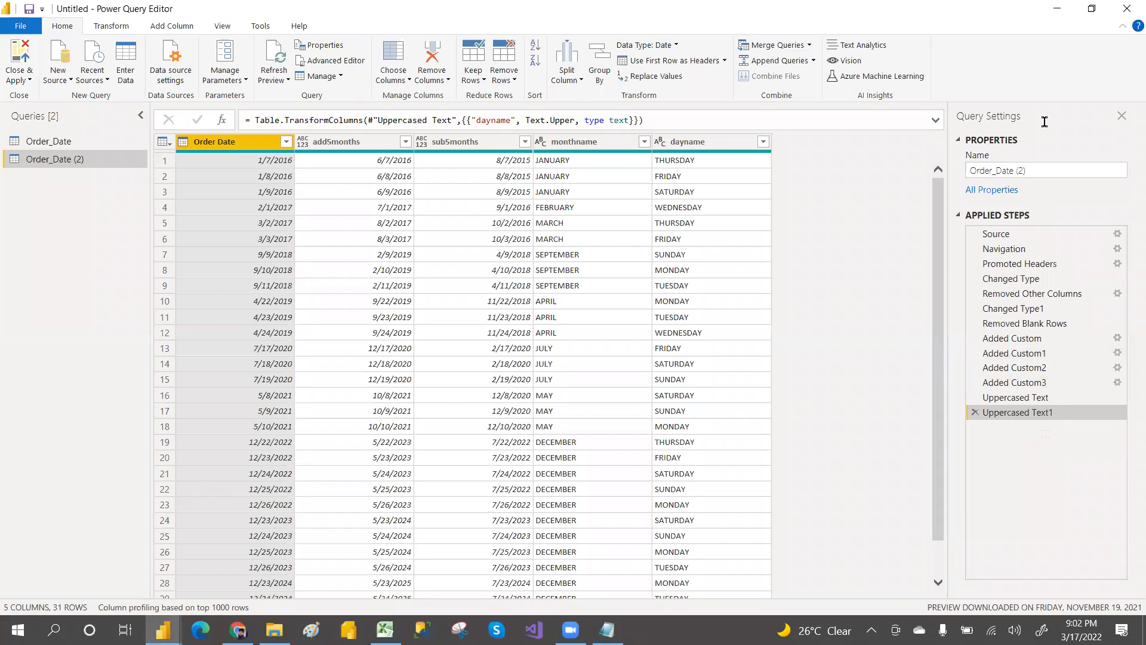
pyautogui.click(1000, 58)
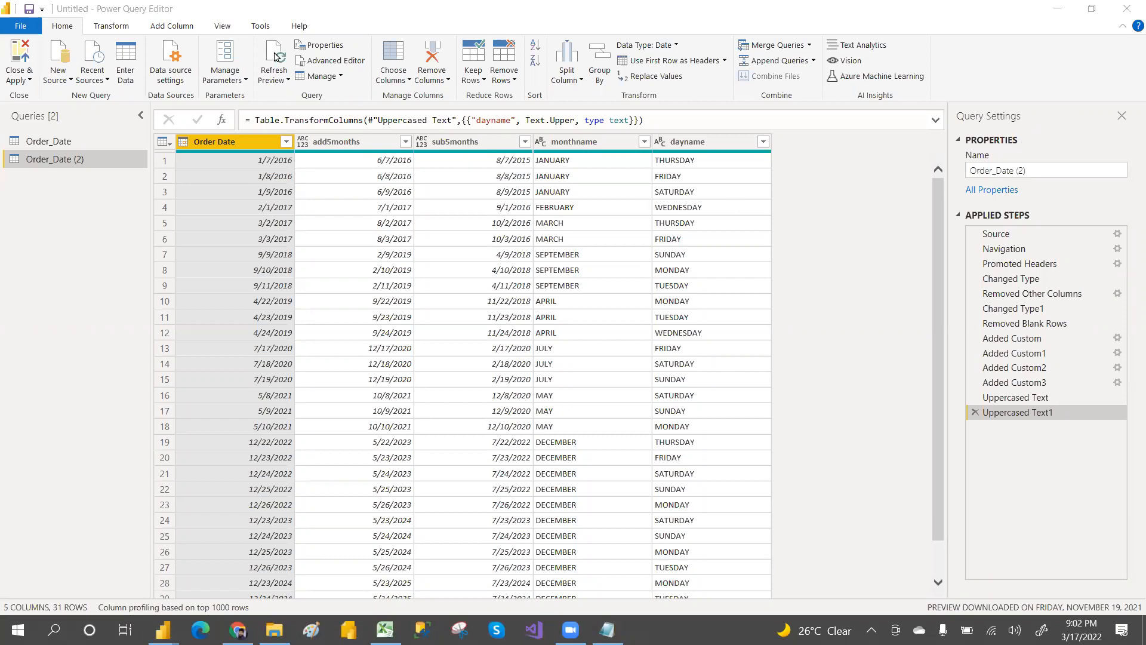
pyautogui.click(178, 27)
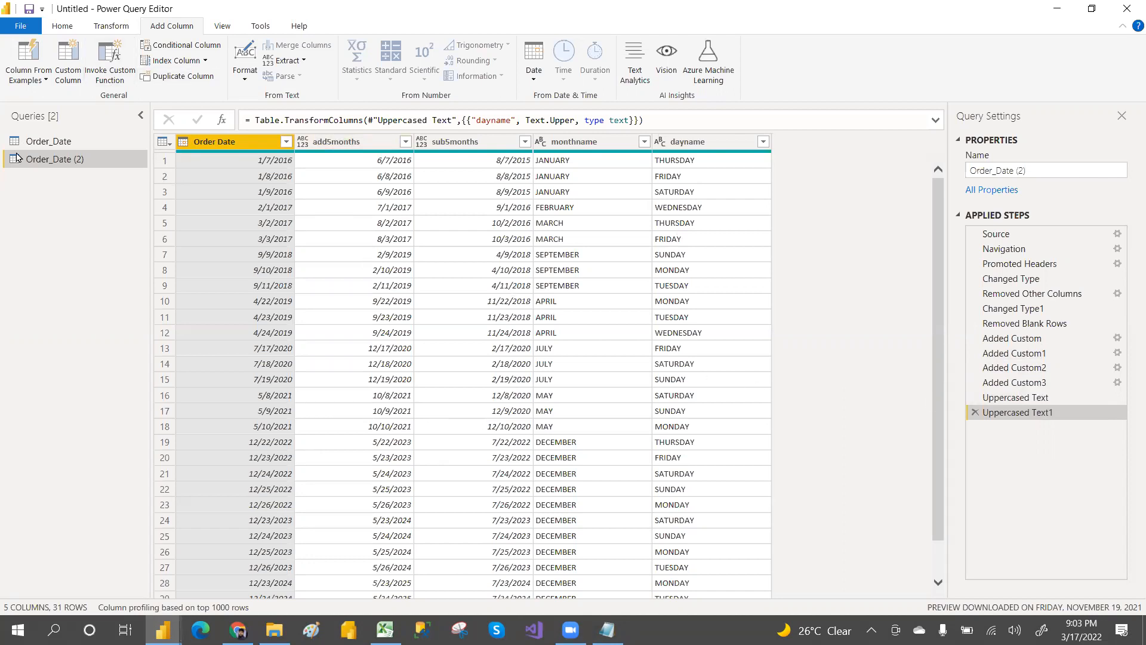
# Step: Copy the entire M code of the Order_Date (2) query from the Advanced Editor without changing it
pyautogui.click(65, 27)
pyautogui.click(326, 66)
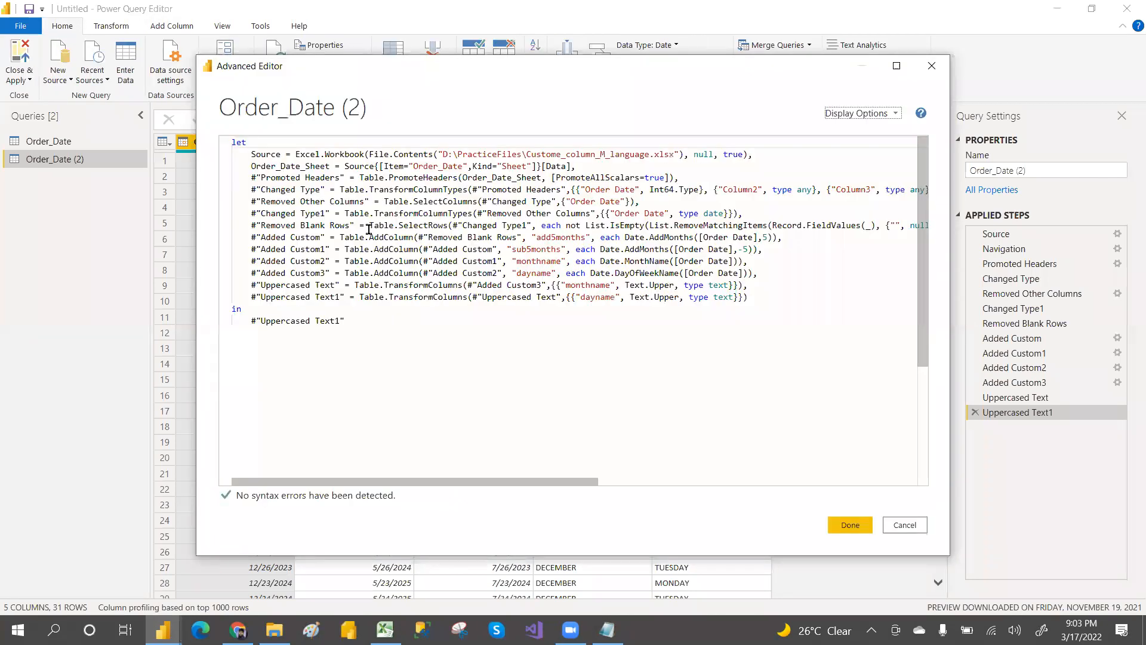
pyautogui.click(399, 237)
pyautogui.hotkey('ctrl', 'a')
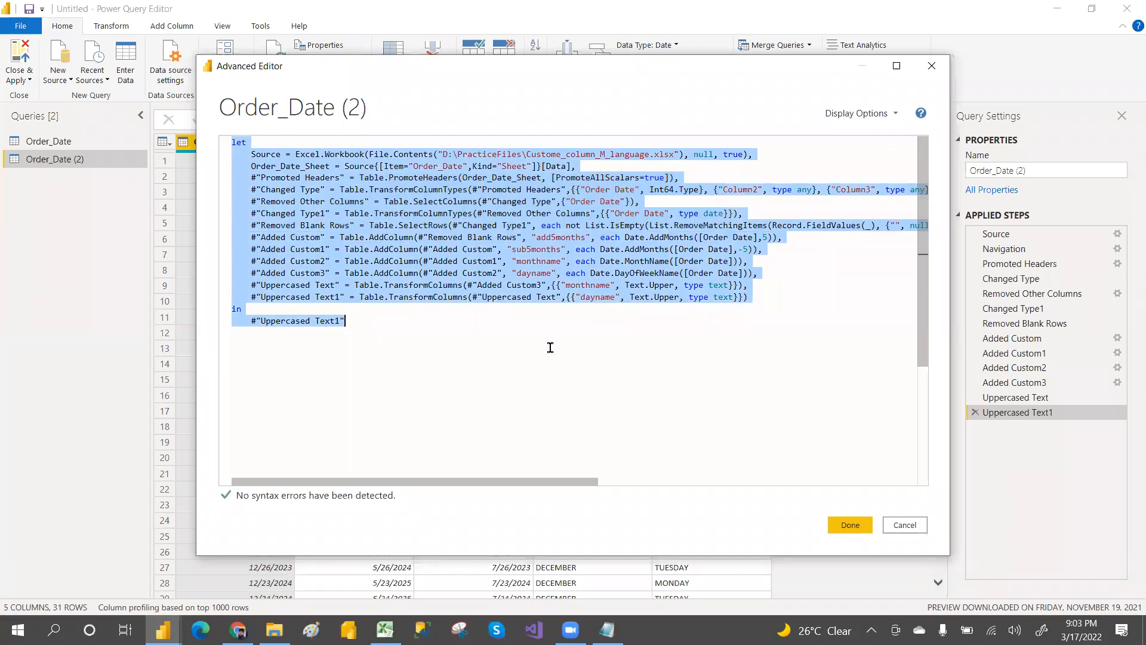
pyautogui.click(914, 528)
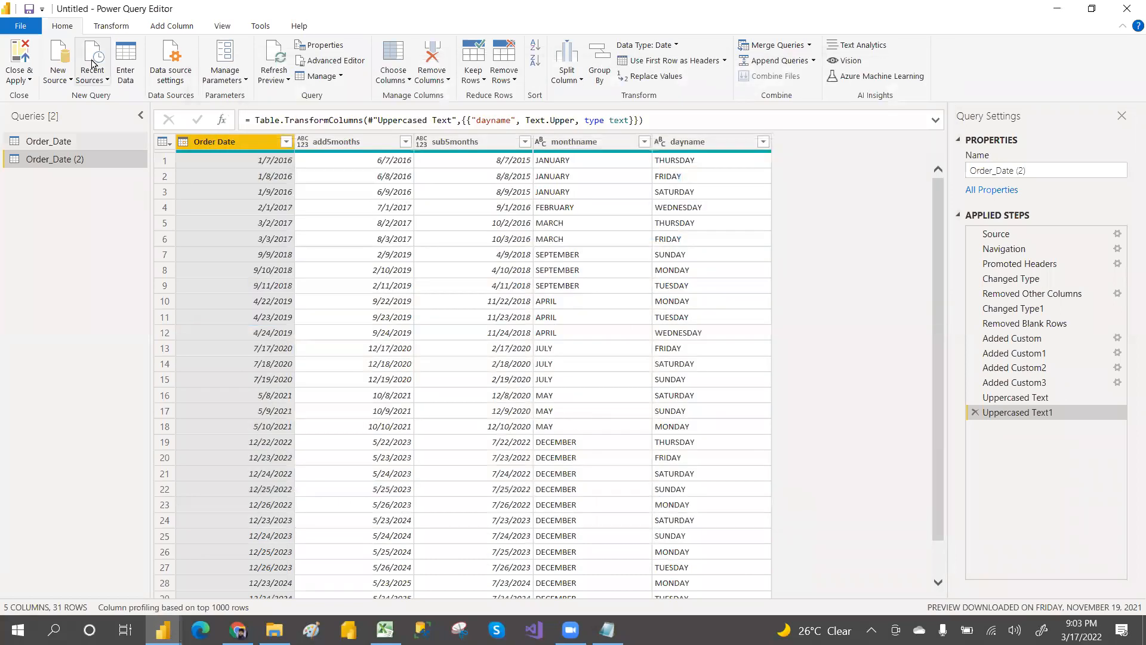
# Step: Create a new blank query and replace its code with the copied Order_Date (2) M code
pyautogui.click(70, 82)
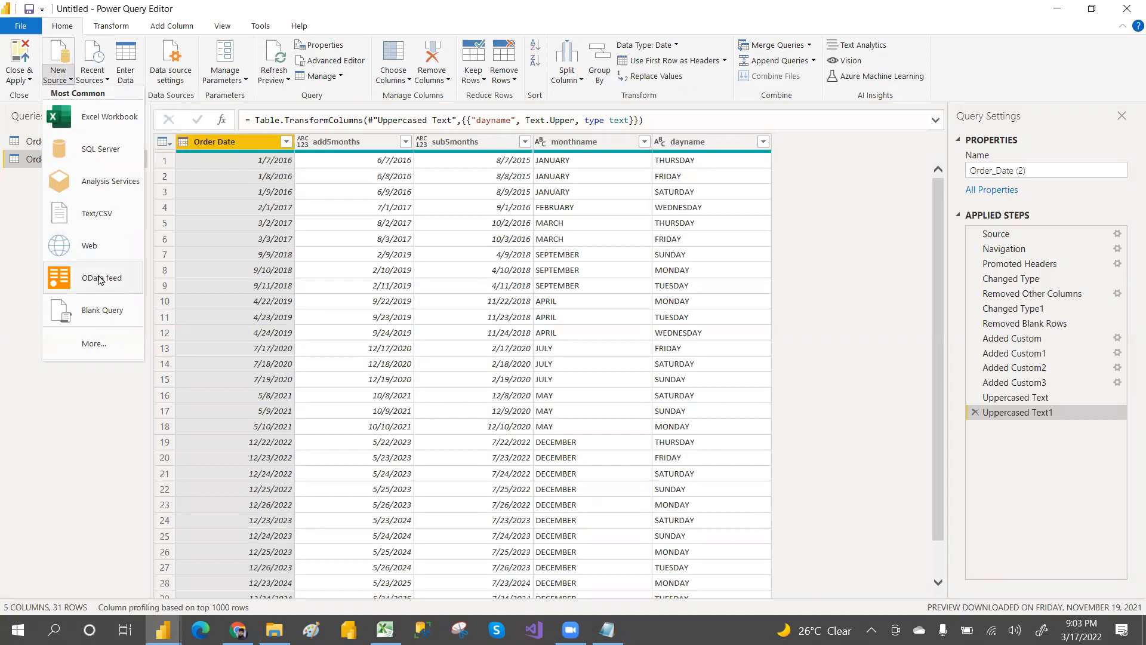
pyautogui.click(105, 309)
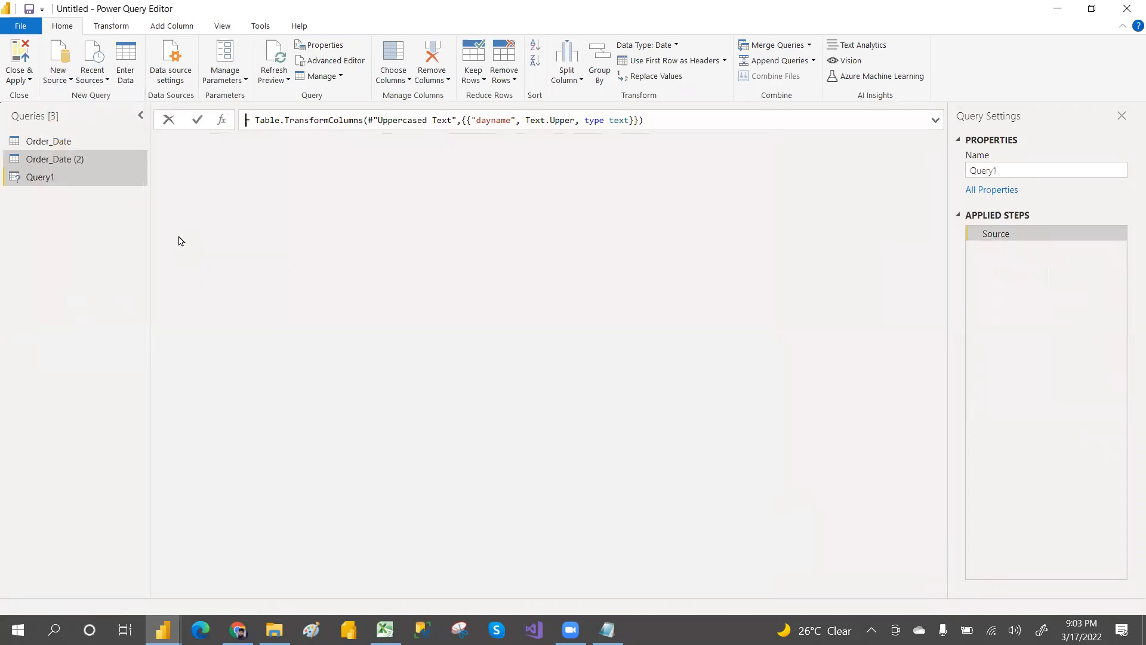
pyautogui.click(343, 62)
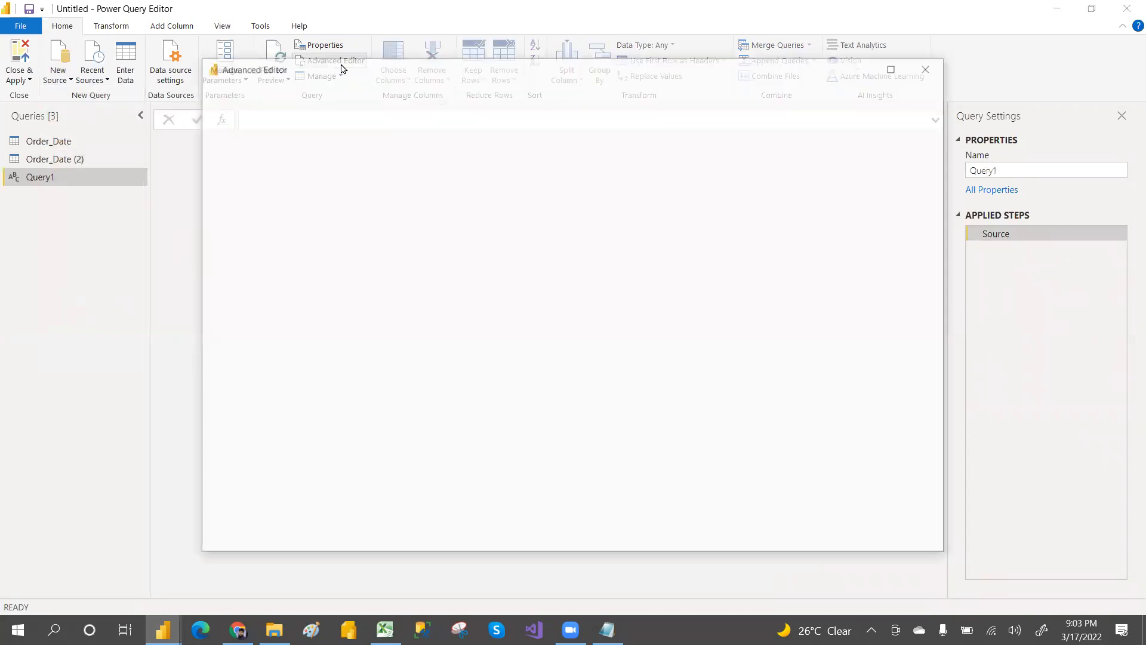
pyautogui.click(356, 181)
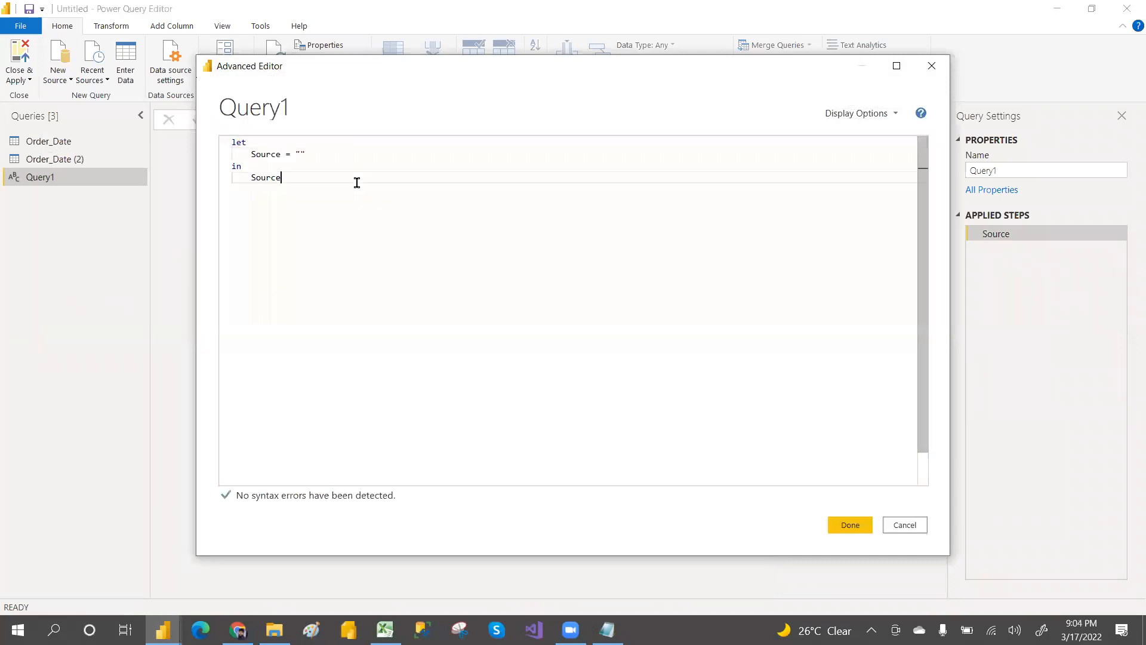
pyautogui.hotkey('ctrl', 'a')
pyautogui.hotkey('ctrl', 'v')
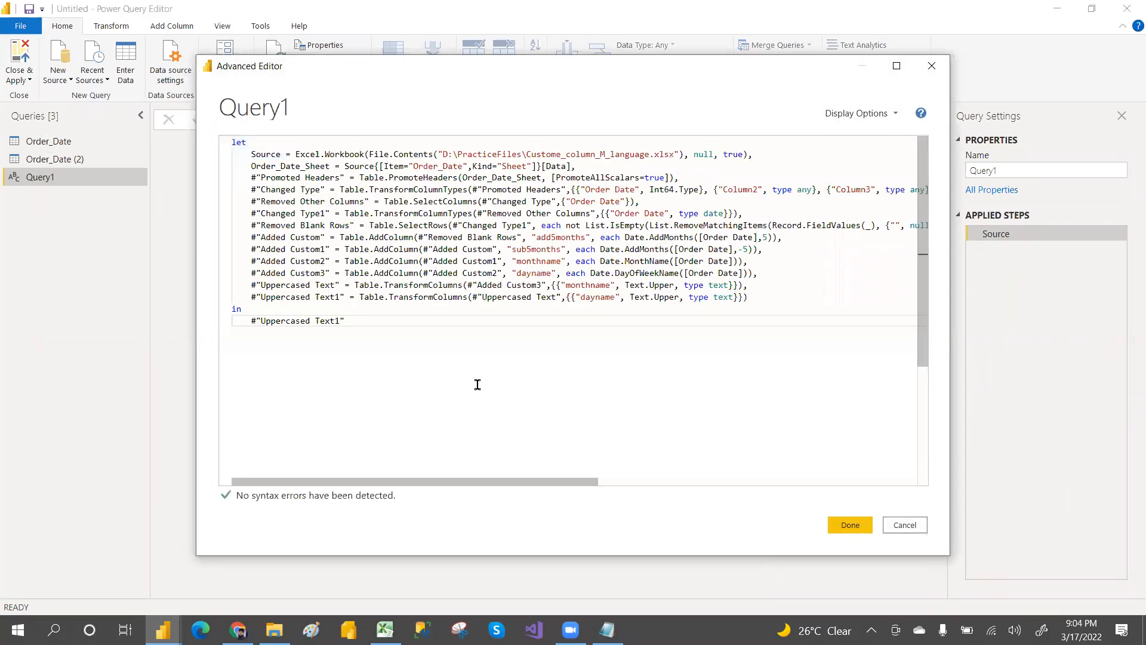
pyautogui.click(850, 525)
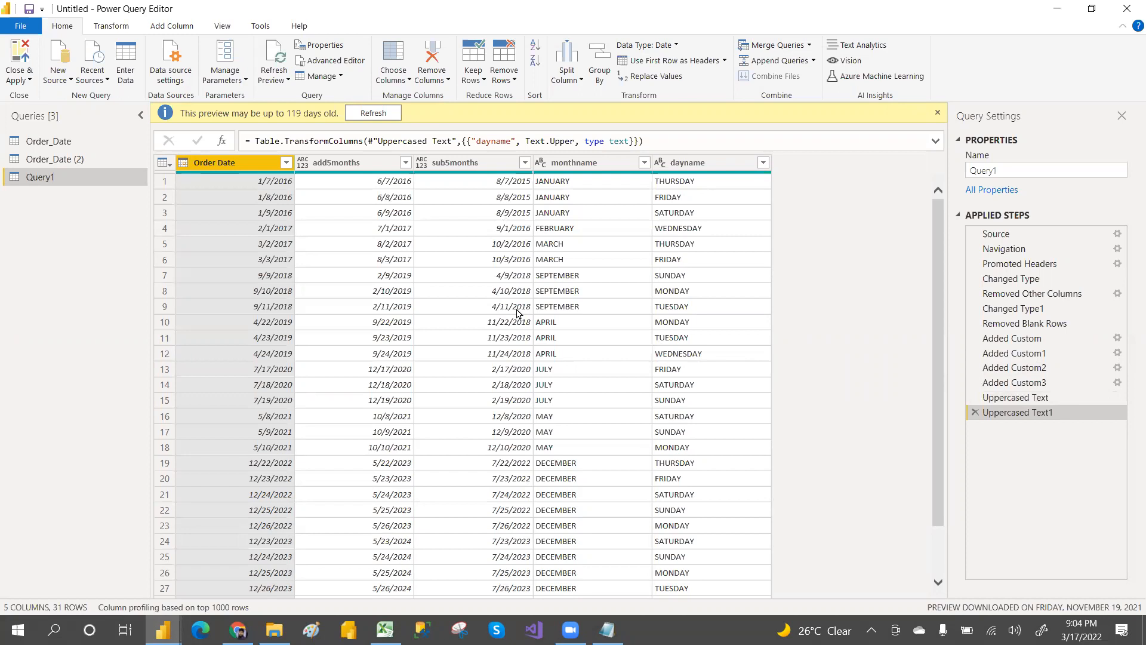
# Step: Copy the full M code of the Order_Date (2) query from the Advanced Editor again
pyautogui.click(83, 160)
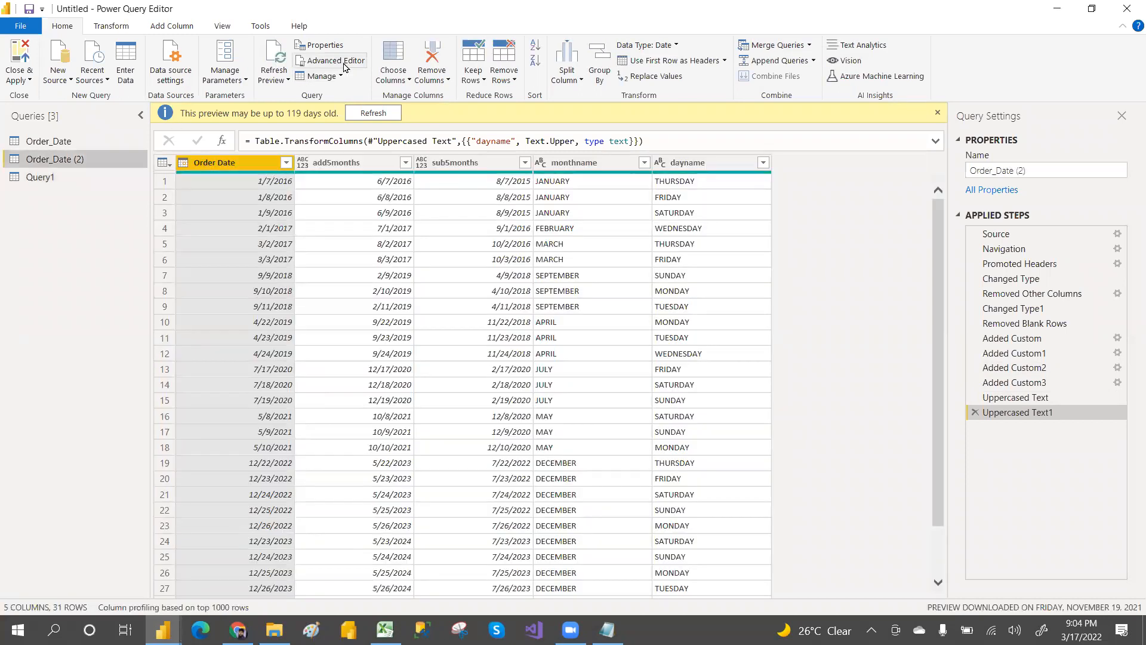
pyautogui.click(336, 60)
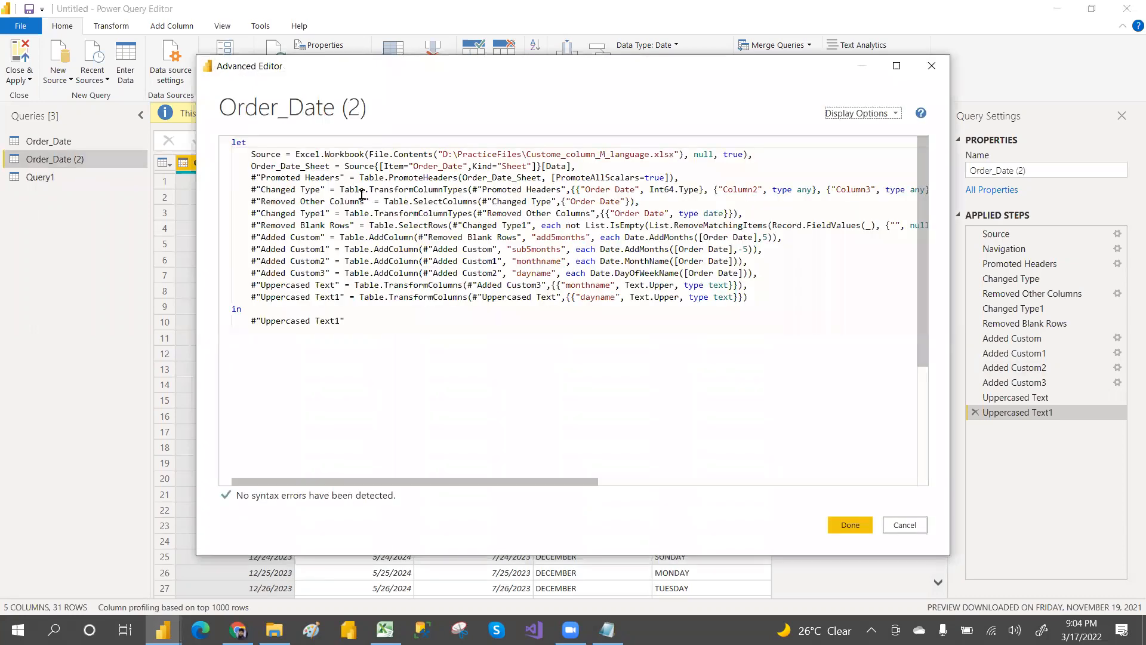
pyautogui.click(362, 195)
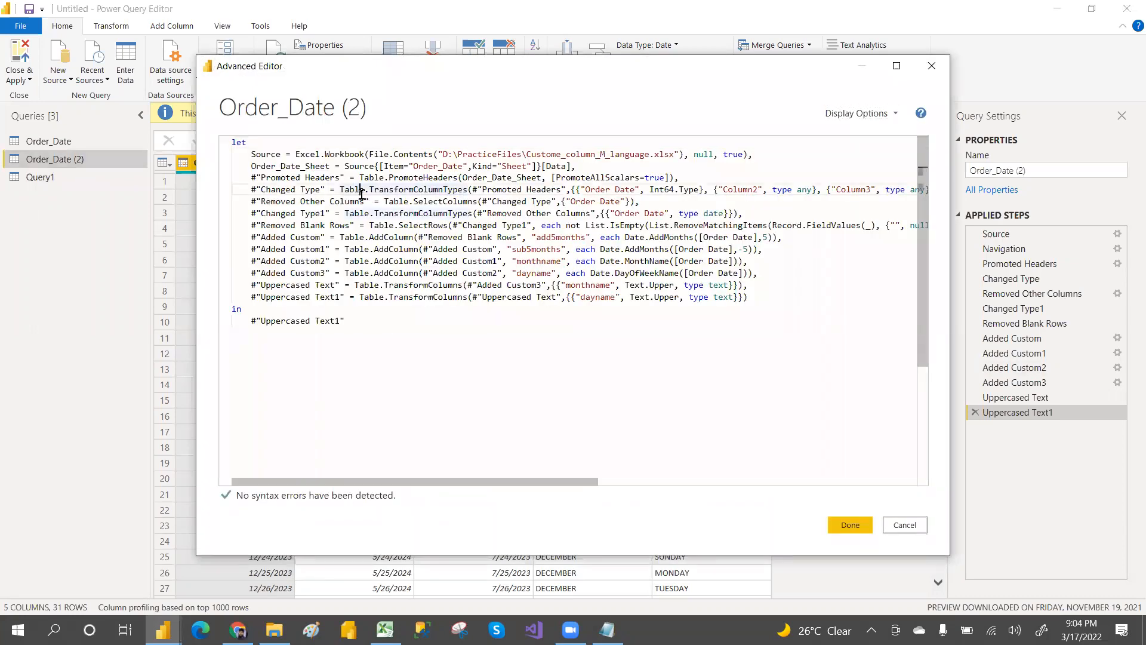
pyautogui.hotkey('ctrl', 'a')
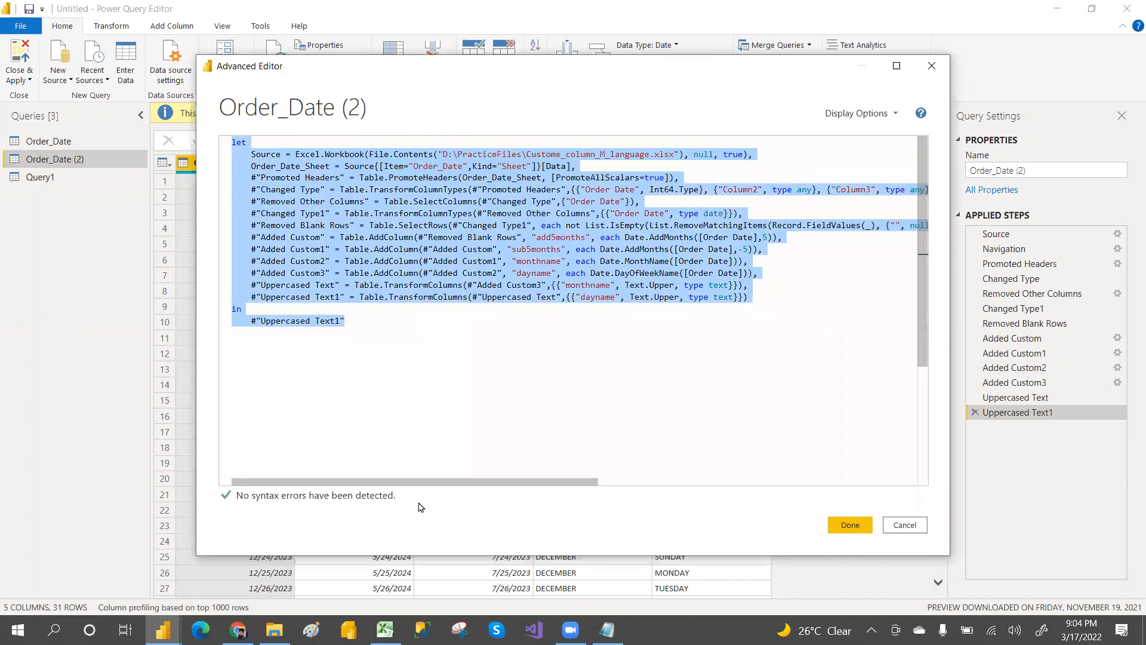
pyautogui.click(903, 526)
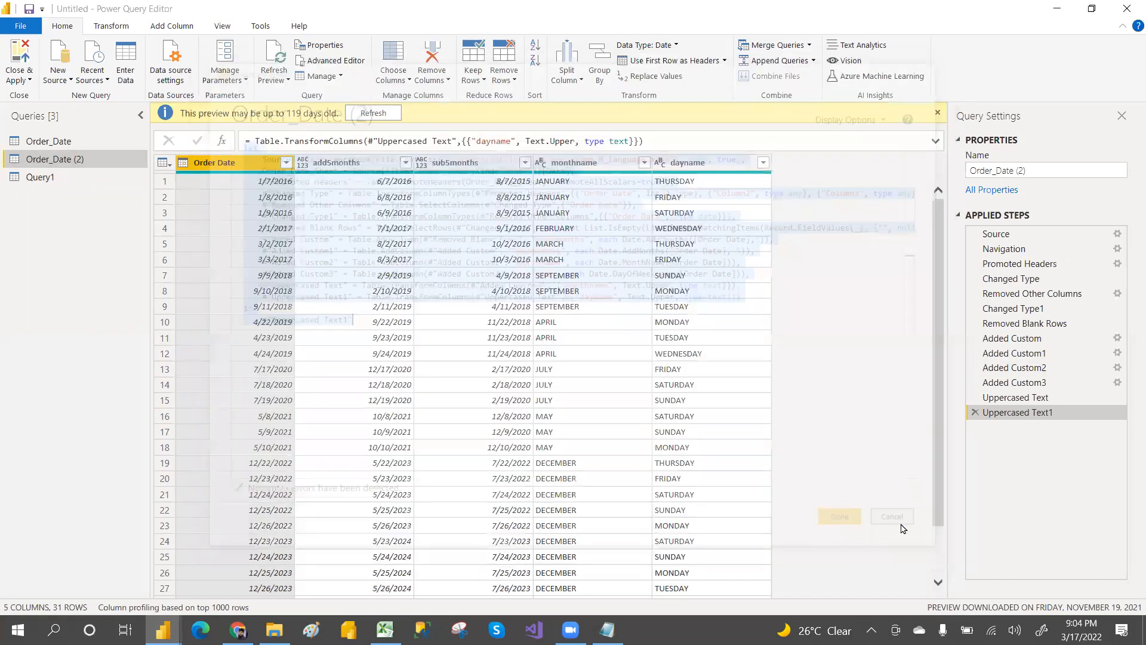
# Step: Paste the copied M code into the Notepad class notes on a new line above "Power Pivot :--"
pyautogui.click(69, 81)
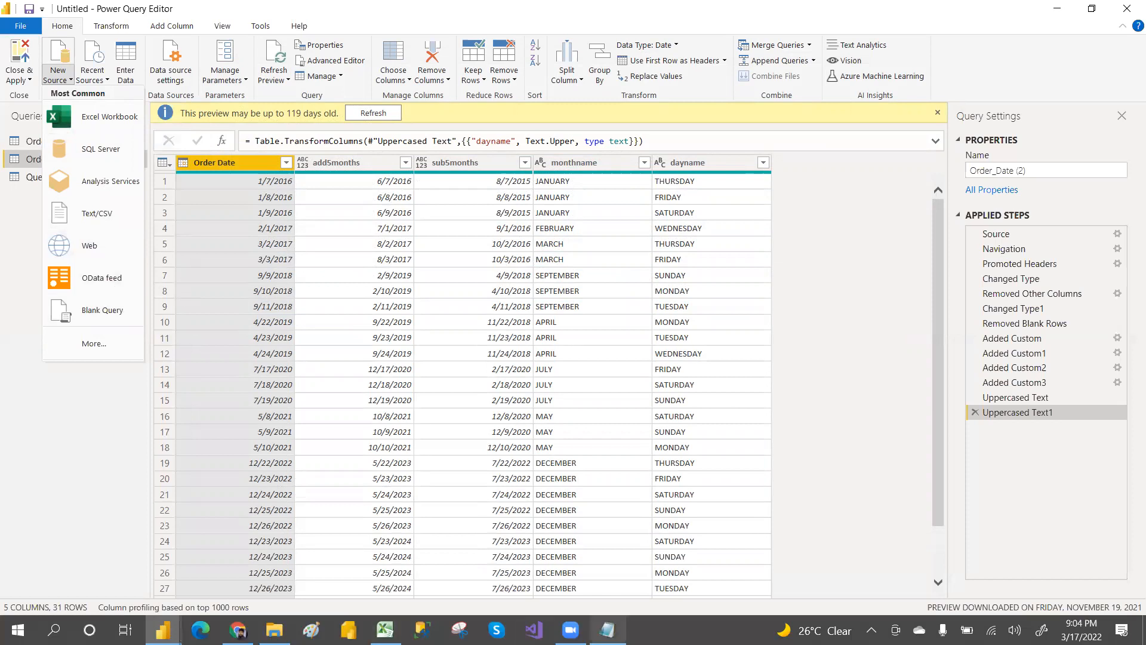
pyautogui.click(607, 630)
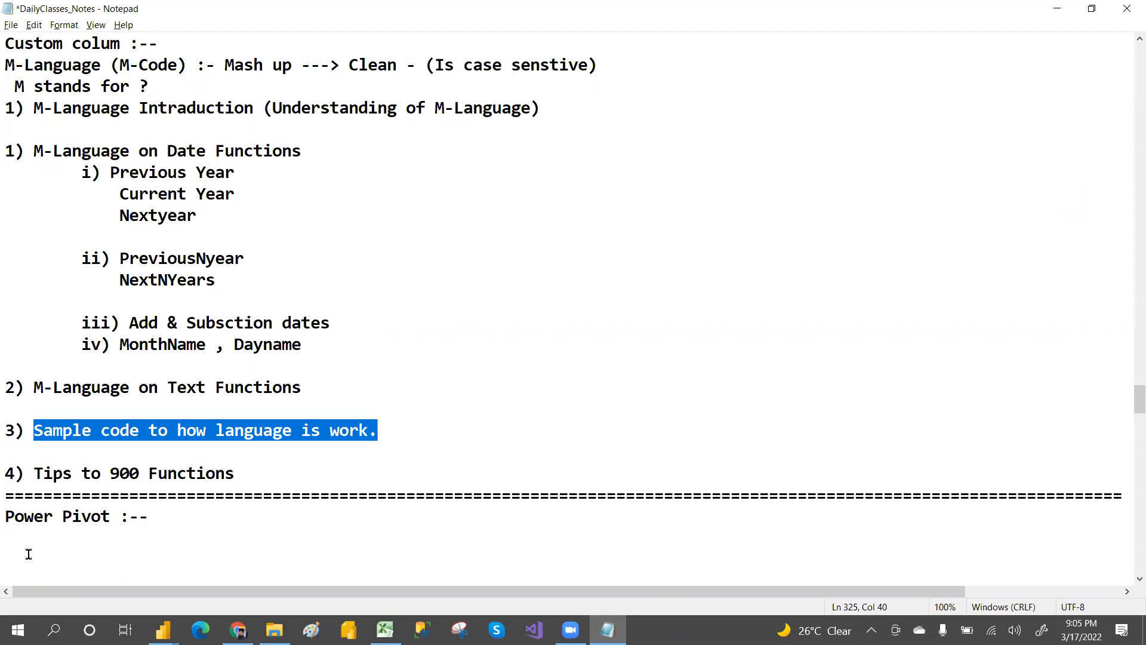
pyautogui.click(9, 517)
pyautogui.press('Return')
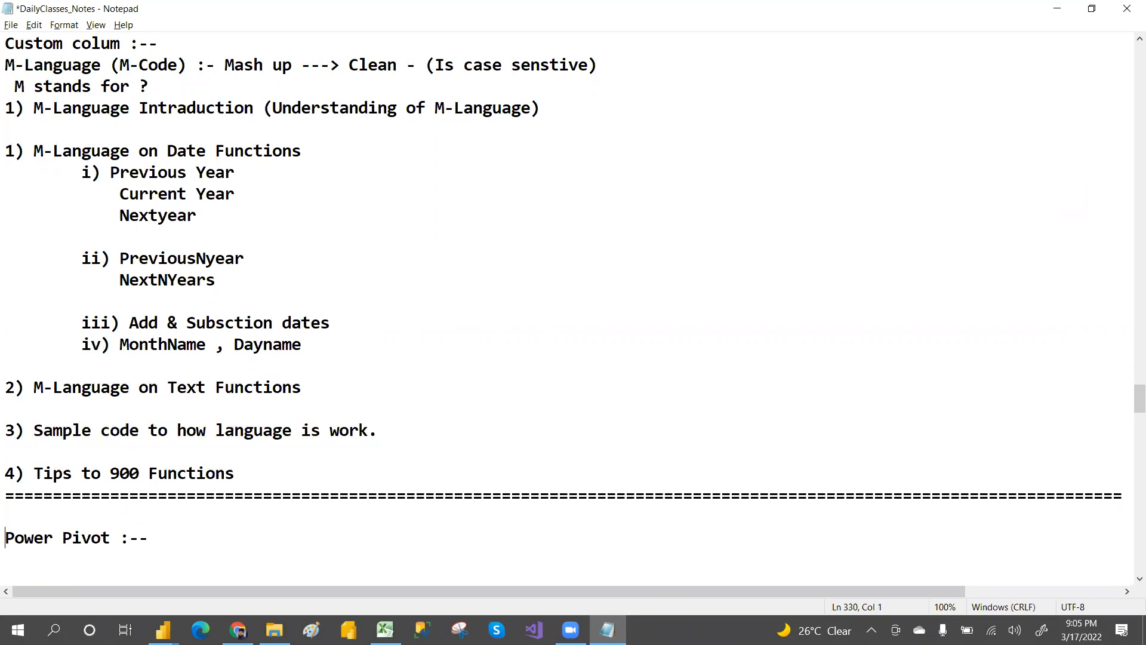
pyautogui.press('Return')
pyautogui.press('Up')
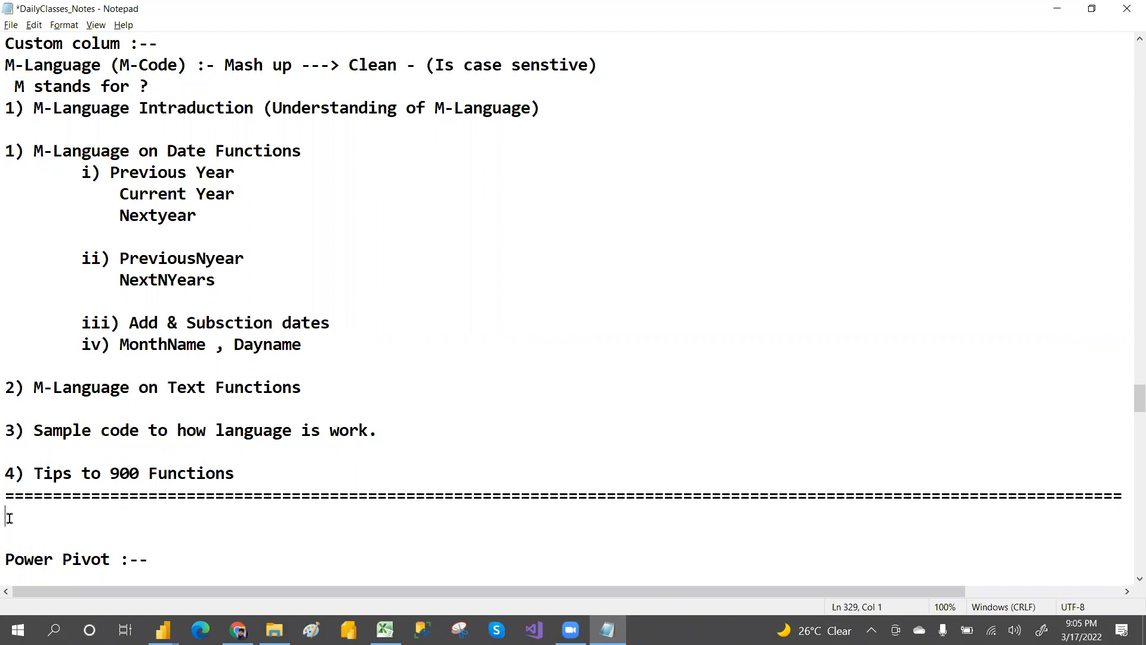
pyautogui.hotkey('ctrl', 'v')
# Step: Select the pasted code in the notes from let through the #"Uppercased Text1" step line
pyautogui.moveTo(9, 234); pyautogui.dragTo(367, 502)
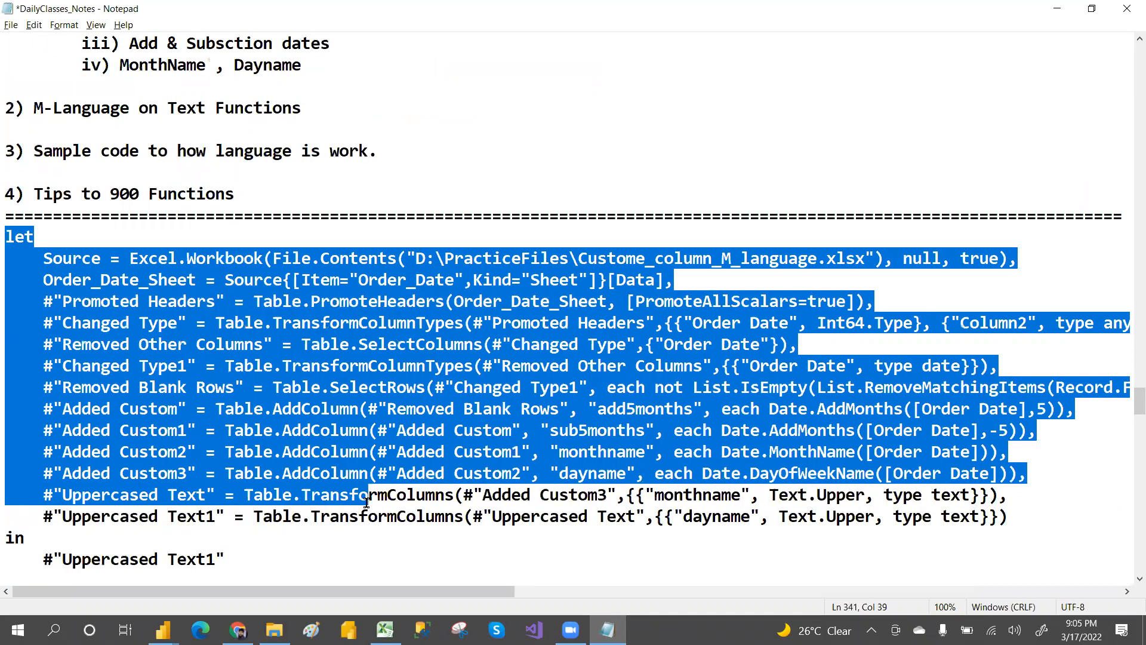
pyautogui.click(366, 501)
pyautogui.moveTo(9, 238); pyautogui.dragTo(339, 517)
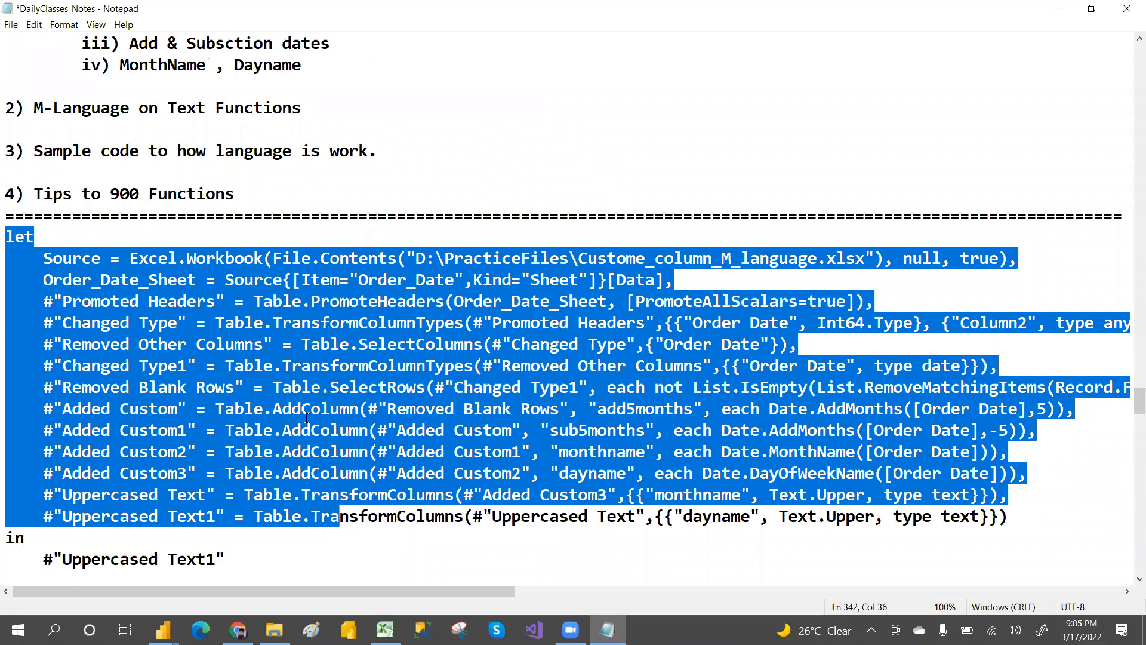
pyautogui.hotkey('alt', 'Tab')
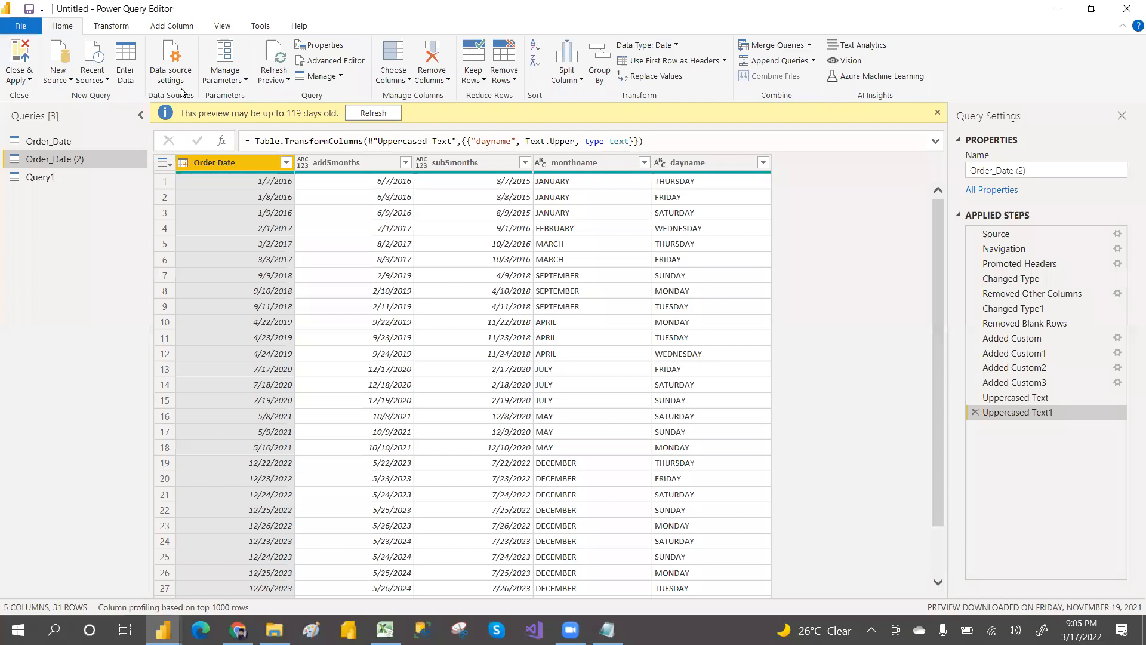
# Step: Create a second blank query, paste the M code into its Advanced Editor, and discard the edits
pyautogui.click(68, 80)
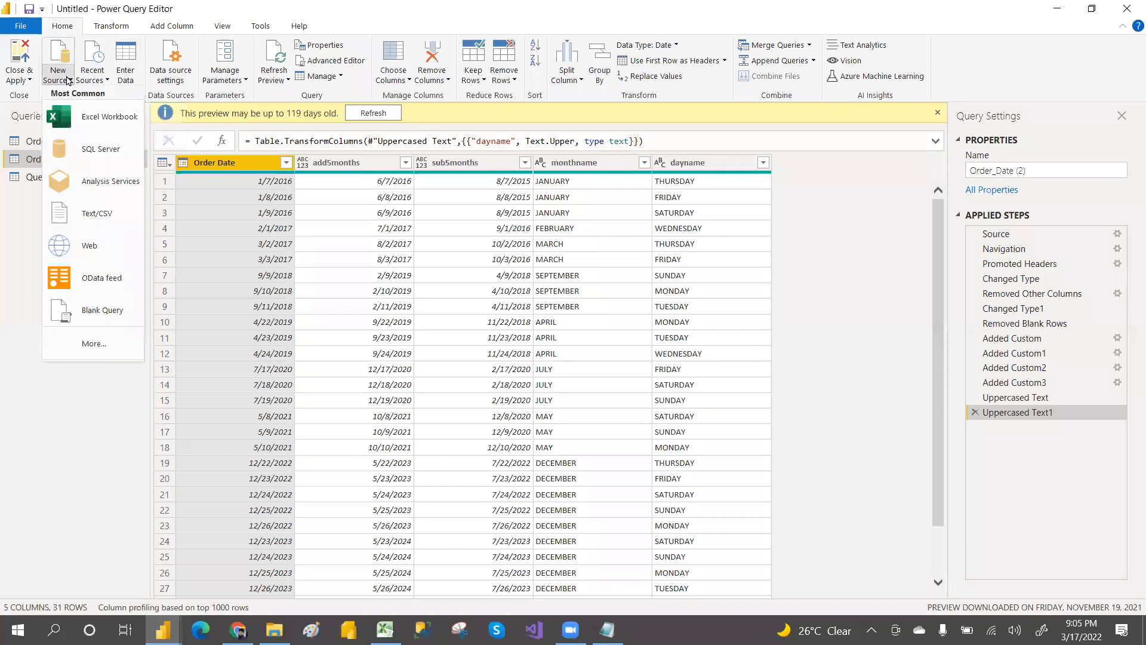
pyautogui.click(101, 311)
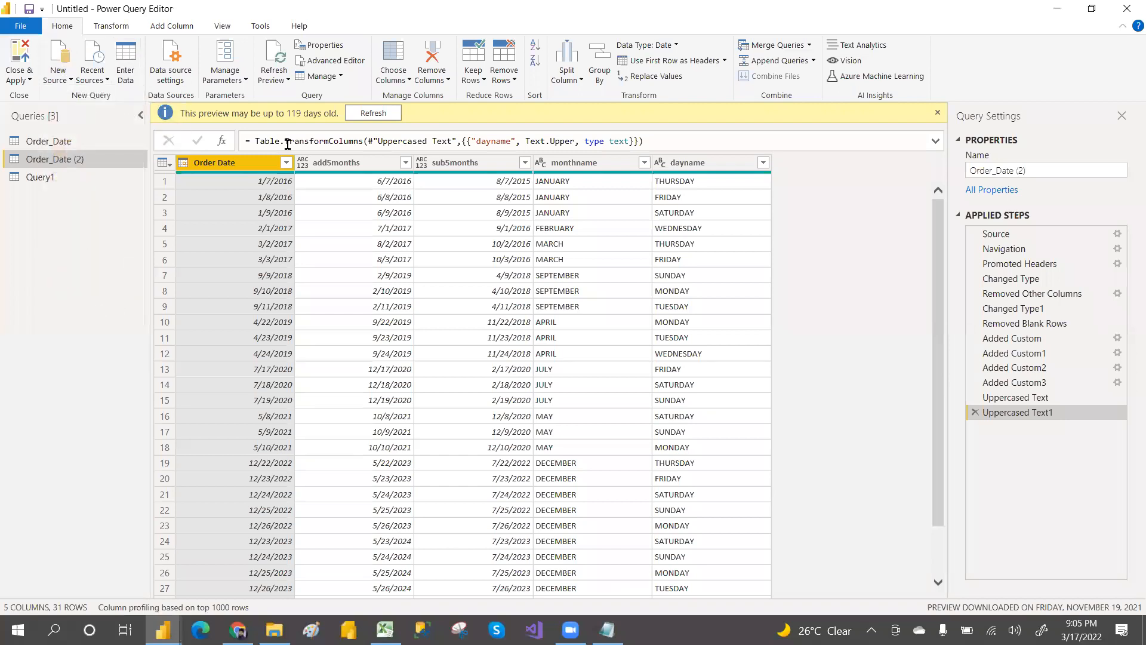
pyautogui.click(342, 62)
pyautogui.hotkey('ctrl', 'a')
pyautogui.hotkey('ctrl', 'v')
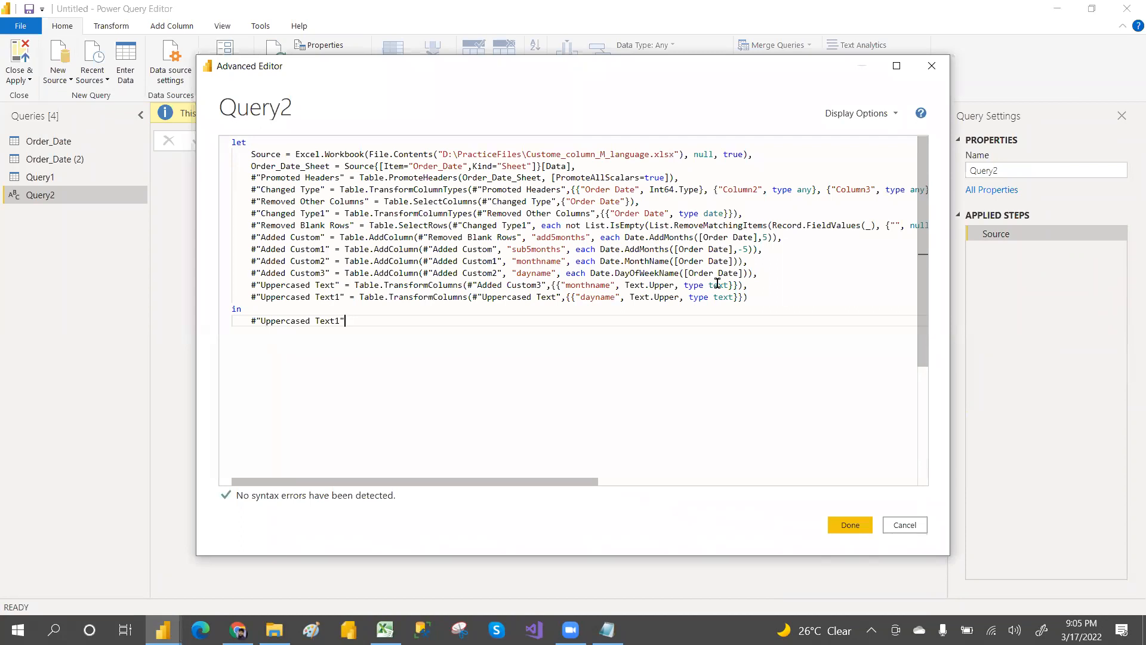
pyautogui.click(908, 525)
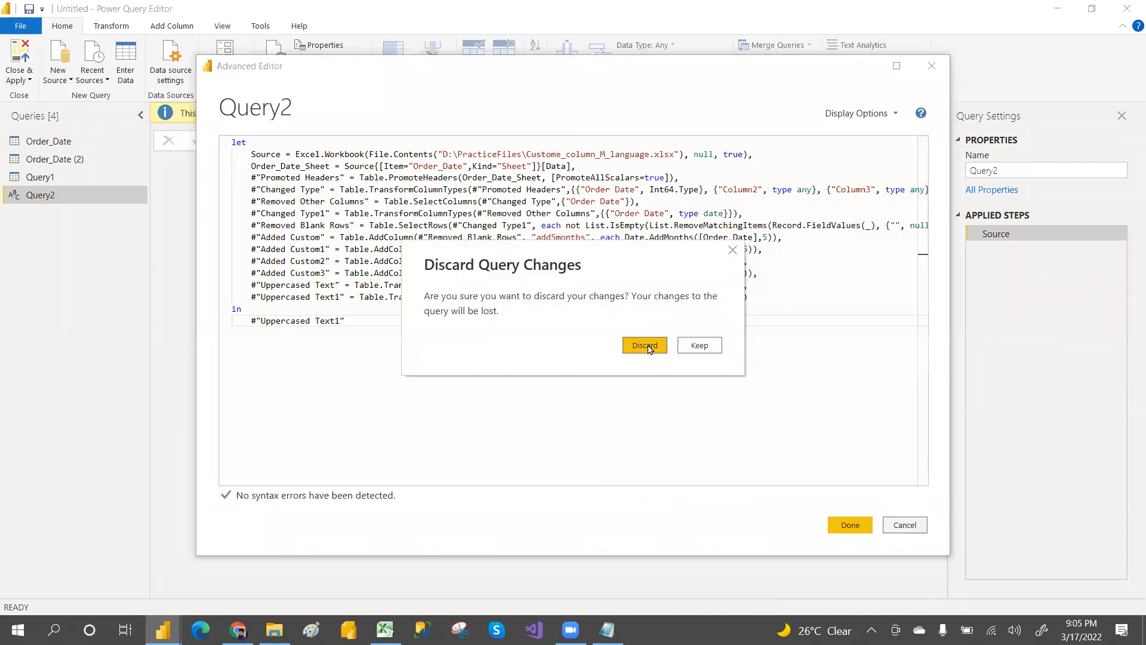
pyautogui.click(645, 345)
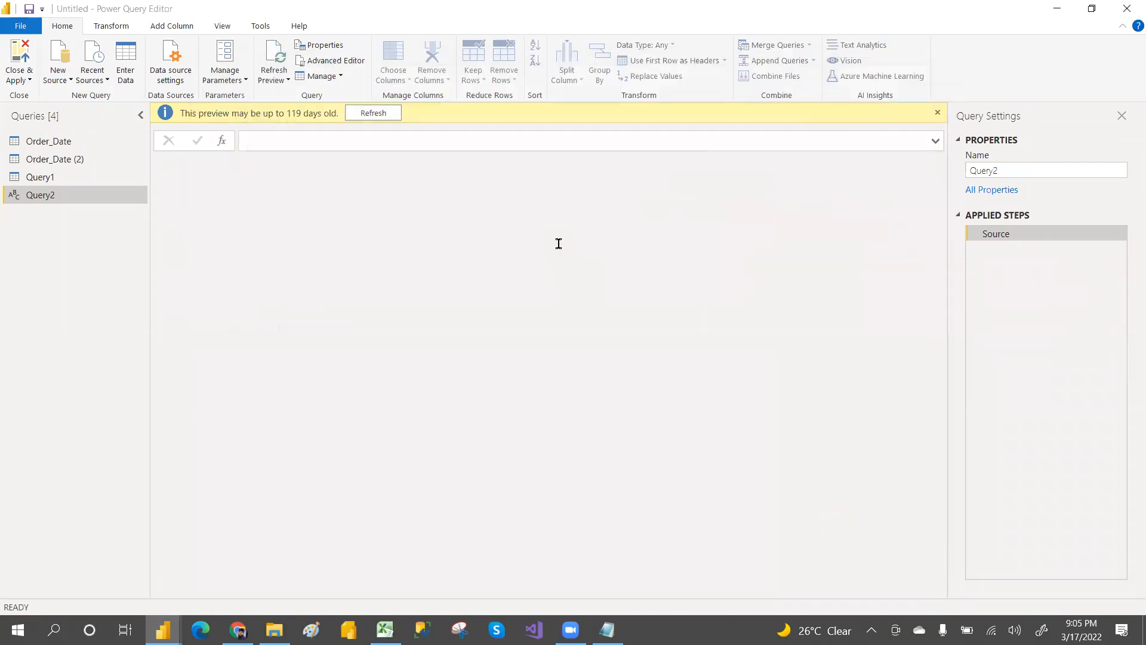
# Step: Delete the second blank query Query2
pyautogui.click(50, 174)
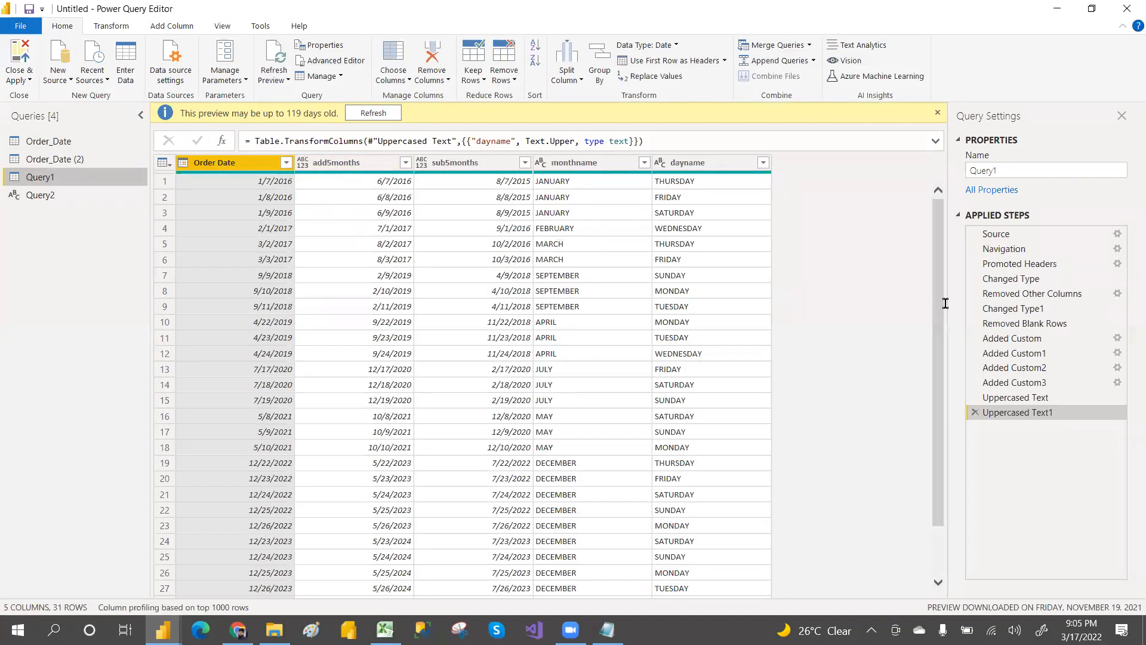
pyautogui.rightClick(53, 197)
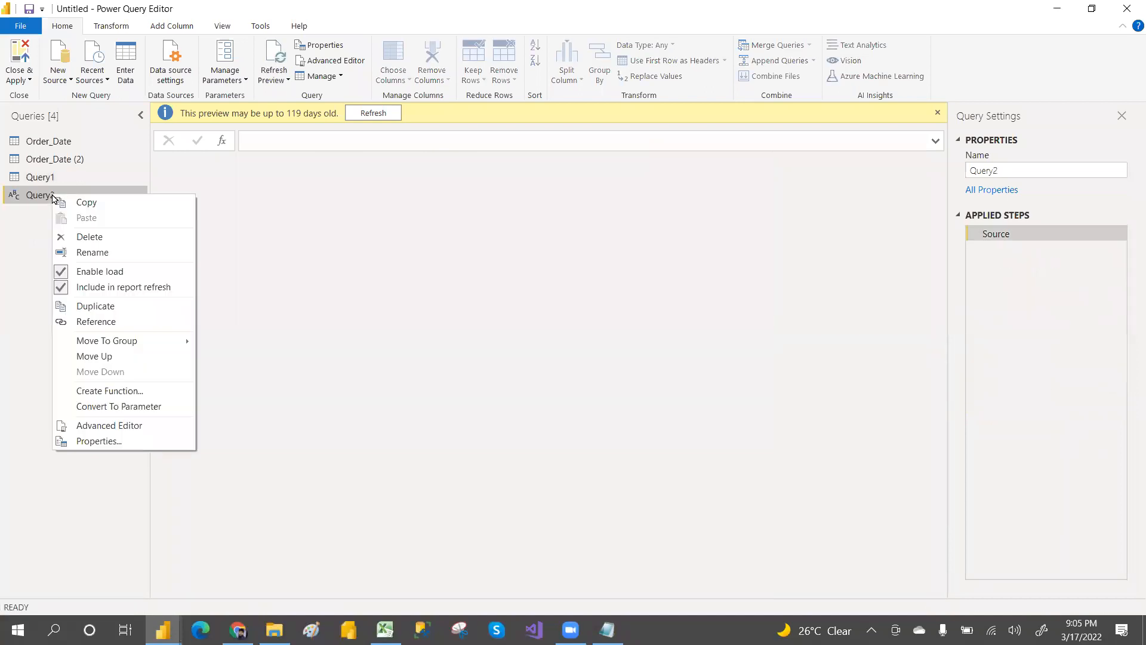
pyautogui.click(91, 238)
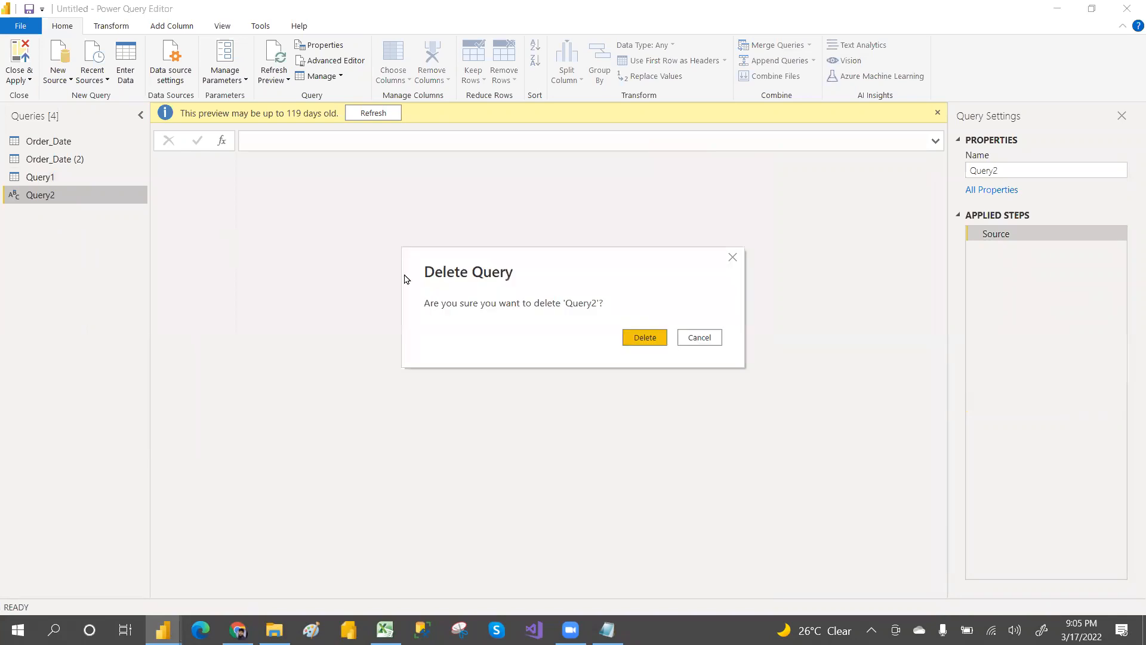
pyautogui.click(645, 338)
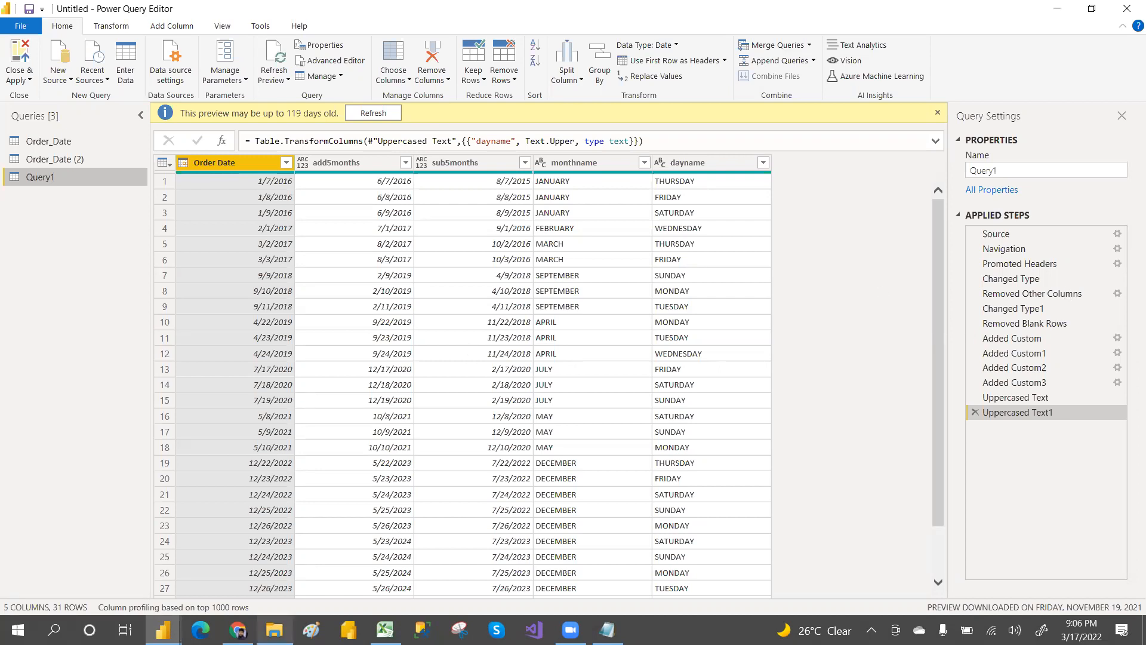
# Step: Delete the pasted M code from the Notepad class notes, leaving the line above "Power Pivot :--" empty
pyautogui.click(607, 630)
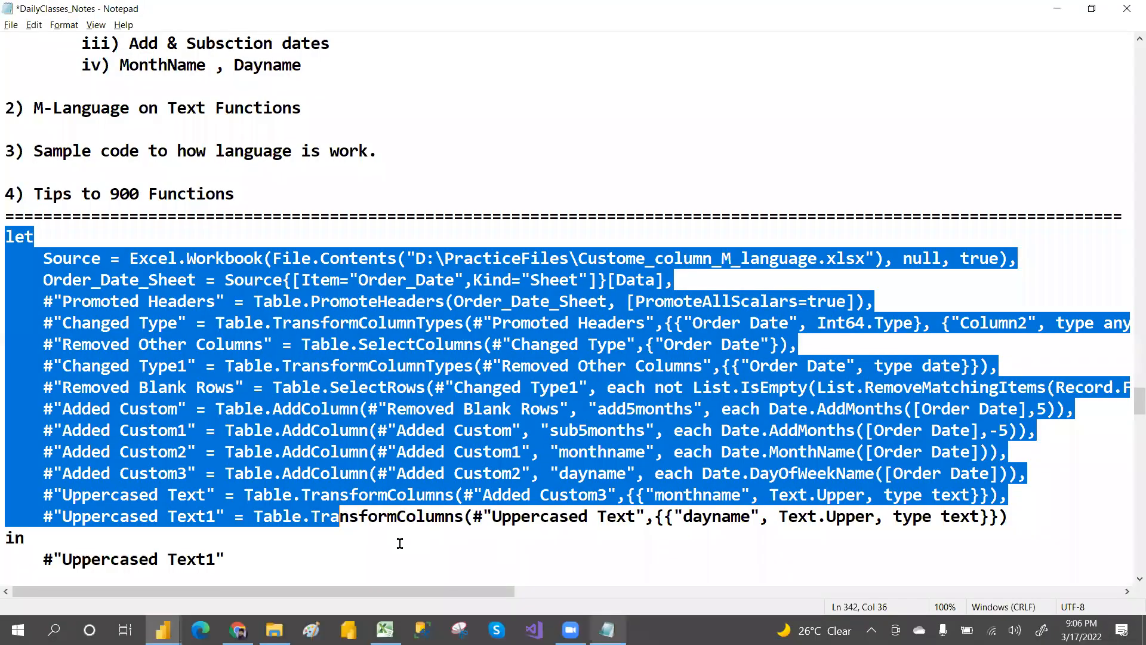
pyautogui.press('Delete')
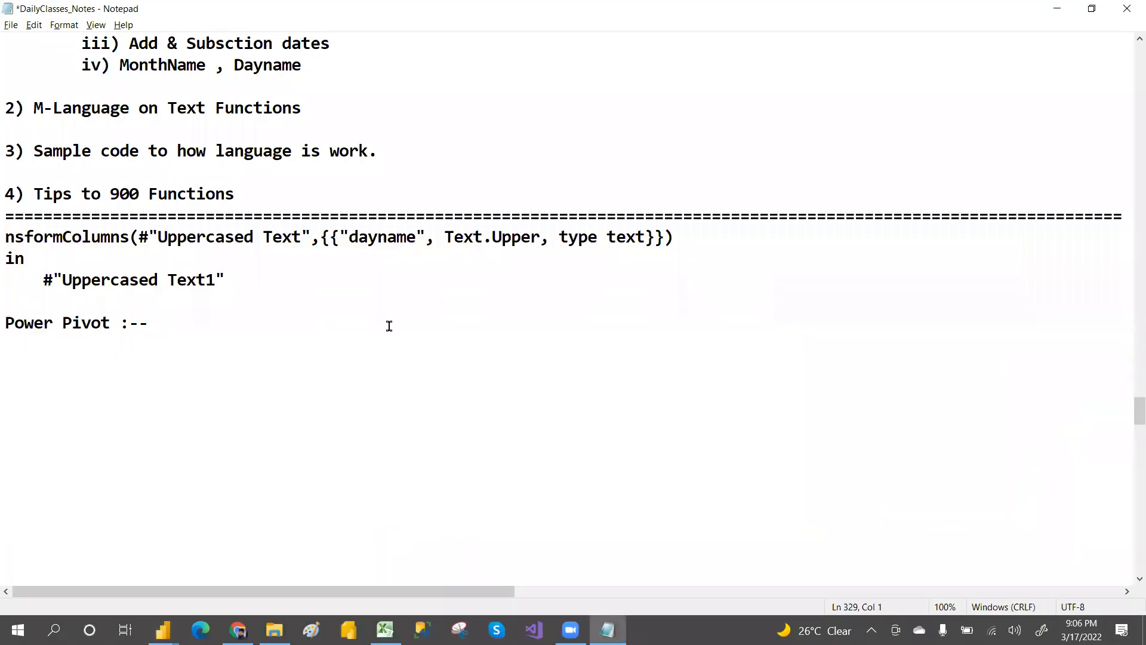
pyautogui.moveTo(694, 242); pyautogui.dragTo(9, 240)
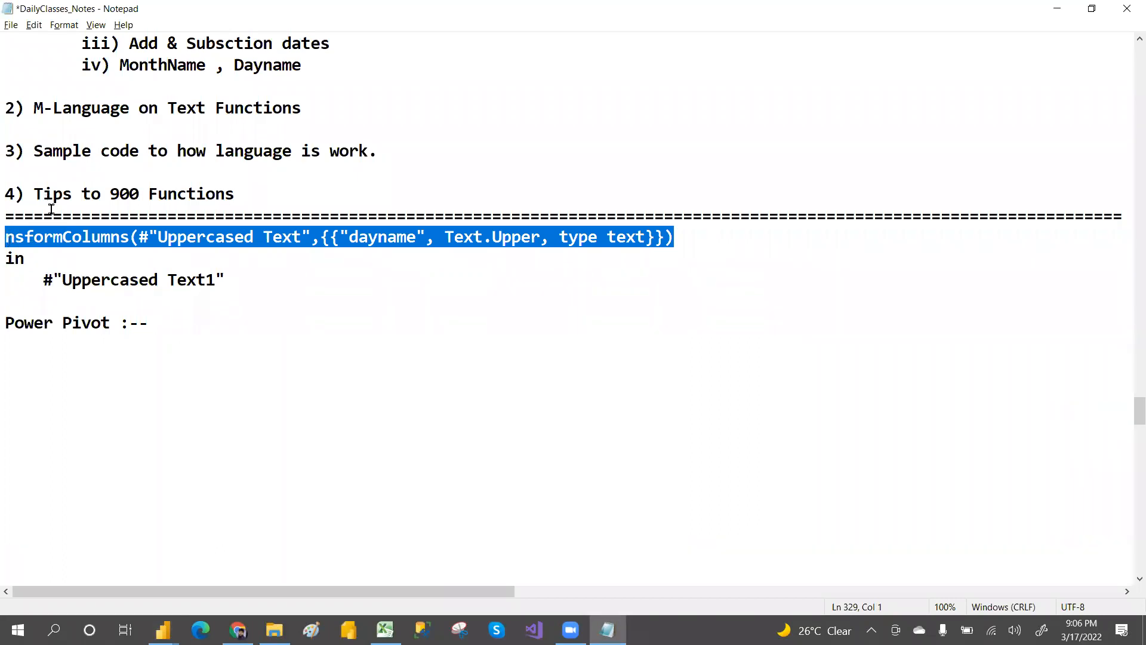
pyautogui.click(9, 238)
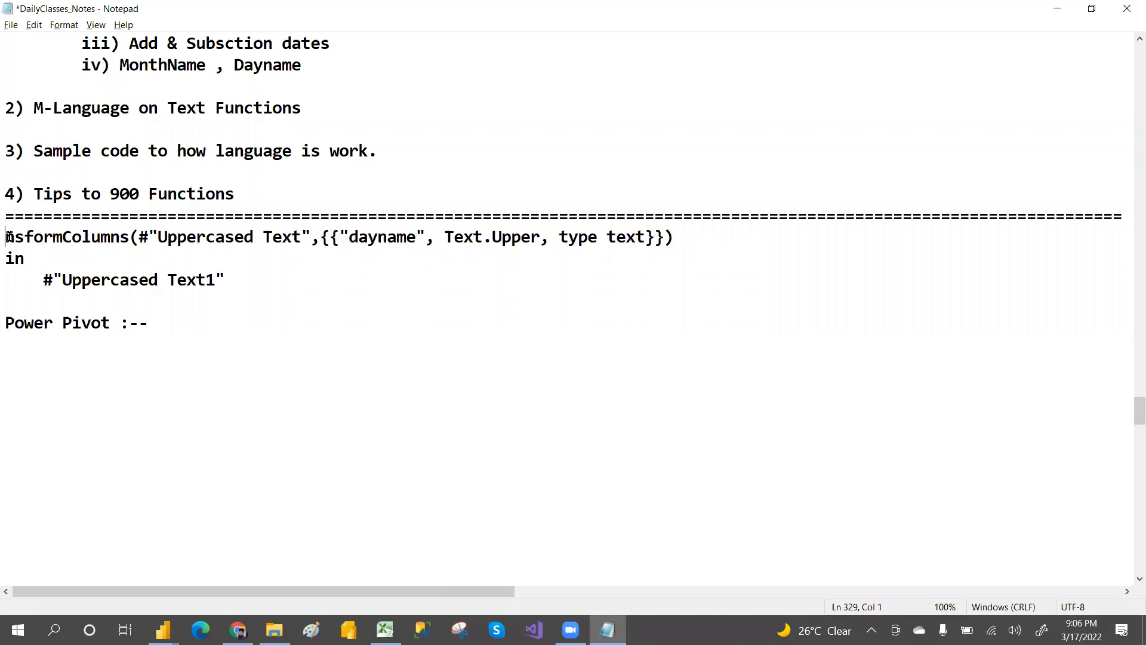
pyautogui.hotkey('shift', 'Down')
pyautogui.hotkey('shift', 'Down')
pyautogui.hotkey('shift', 'Down')
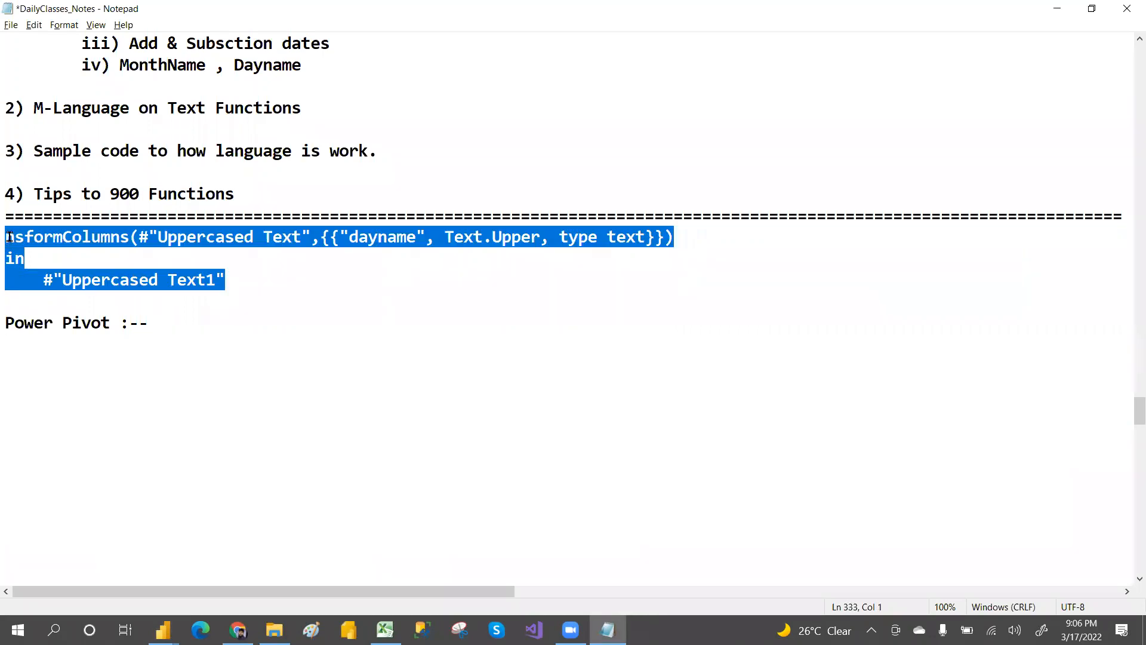
pyautogui.press('Delete')
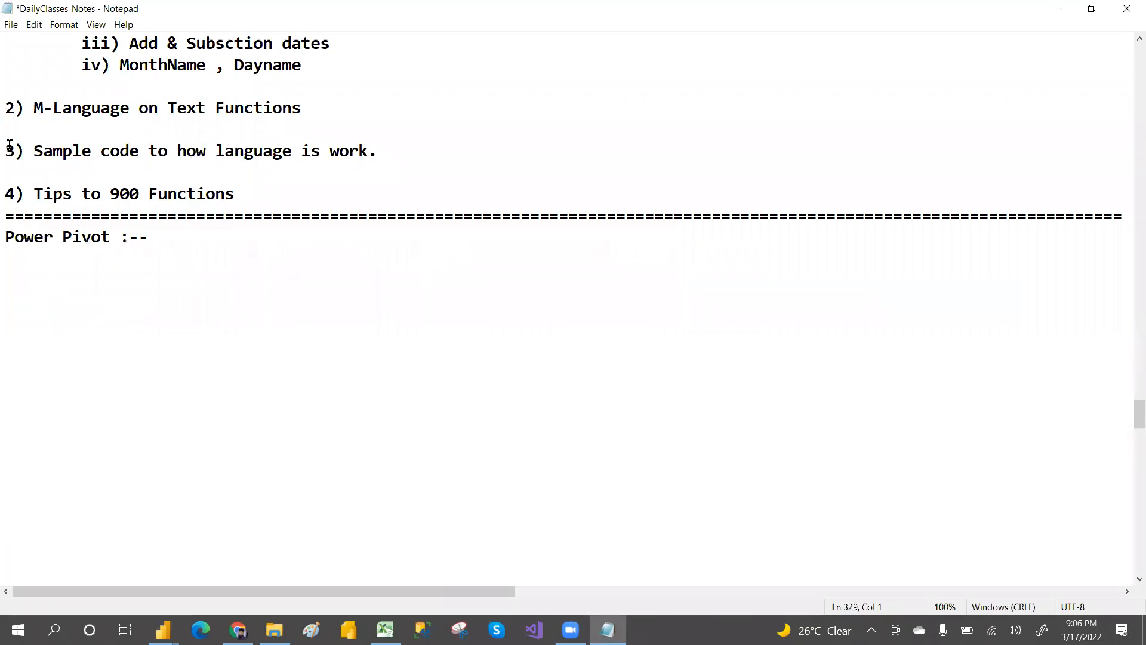
# Step: Highlight the "3) Sample code" and "4) Tips to 900 Functions" agenda lines, then return to the Power Query Editor
pyautogui.moveTo(10, 145); pyautogui.dragTo(461, 173)
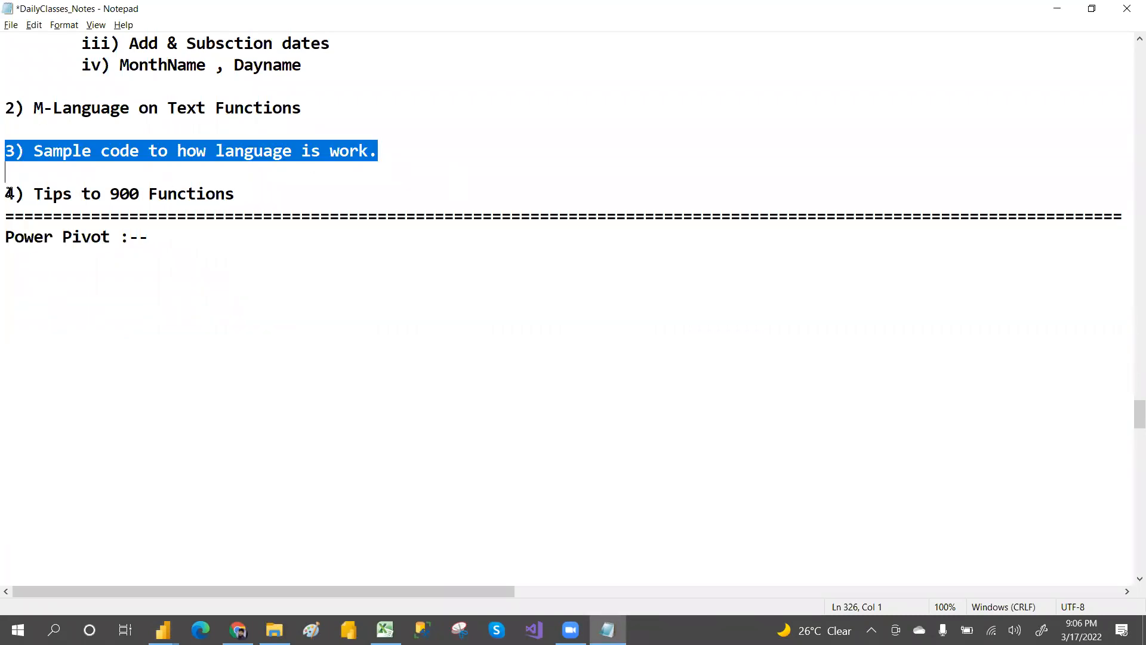
pyautogui.moveTo(7, 194); pyautogui.dragTo(258, 196)
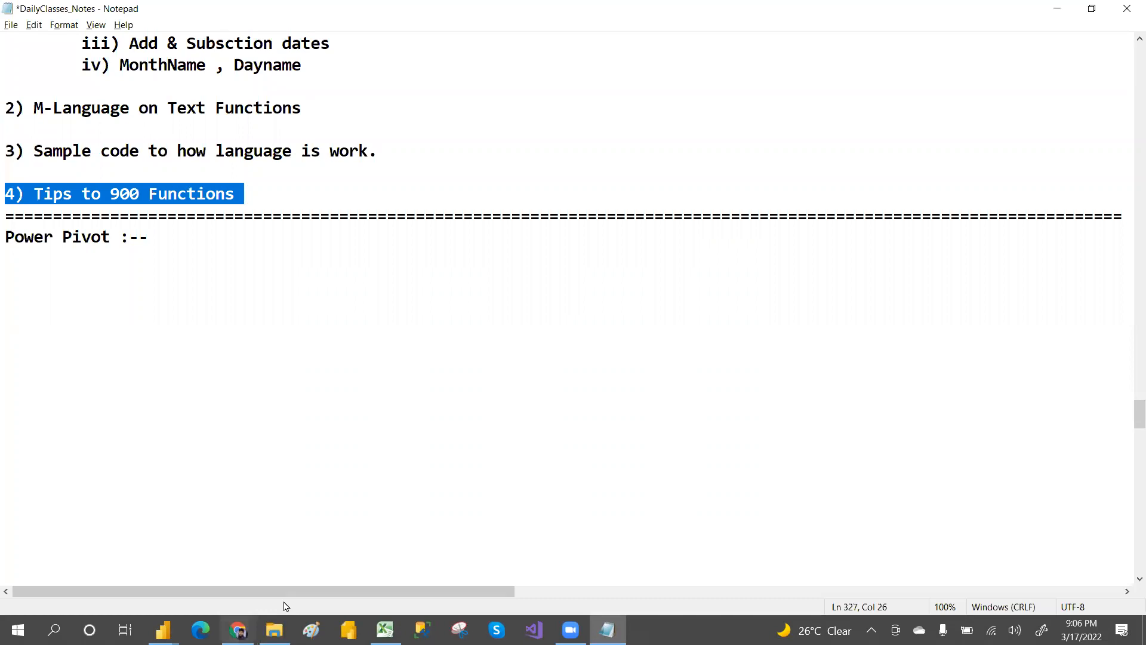
pyautogui.moveTo(164, 632)
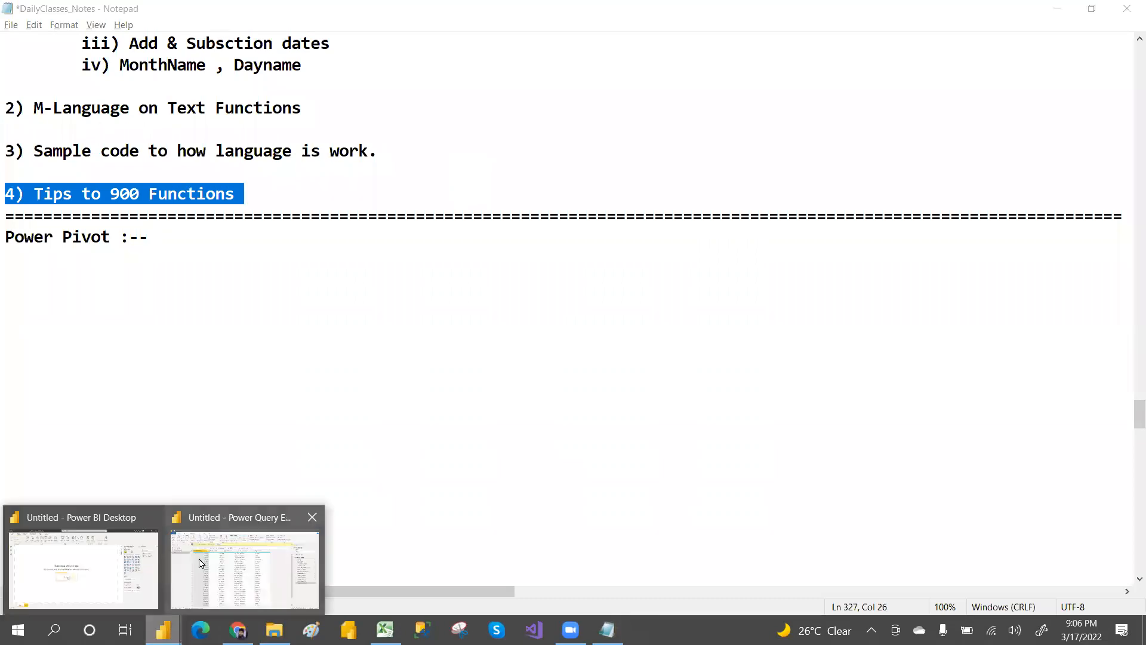
pyautogui.click(187, 573)
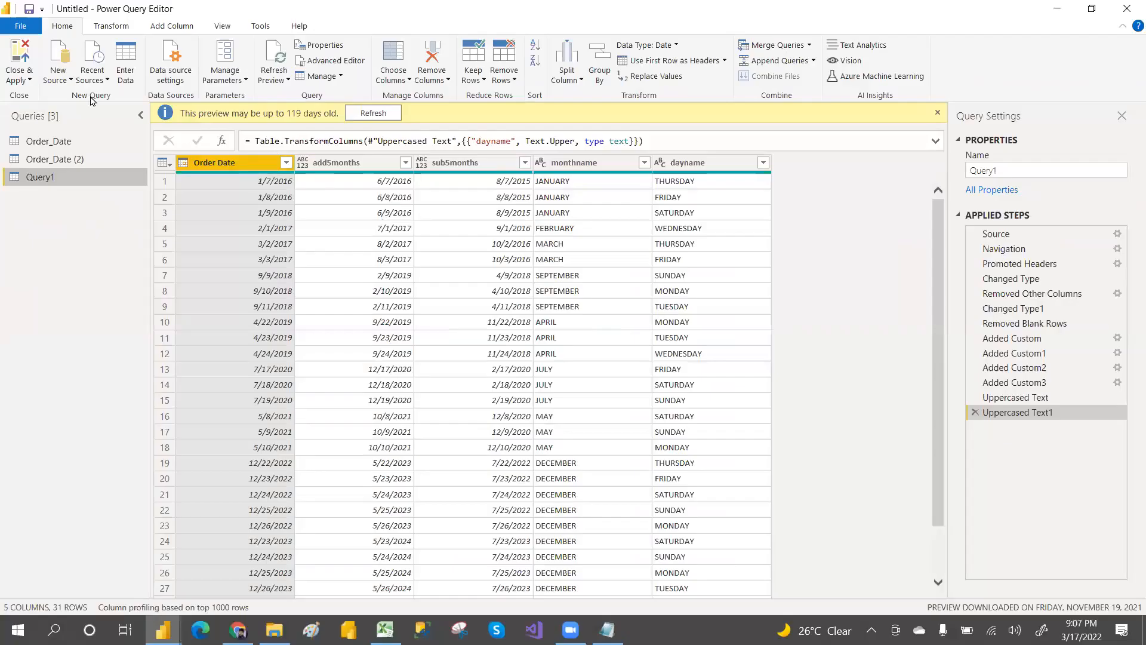
# Step: Create a new blank query and clear its default Source lines in the Advanced Editor
pyautogui.click(71, 79)
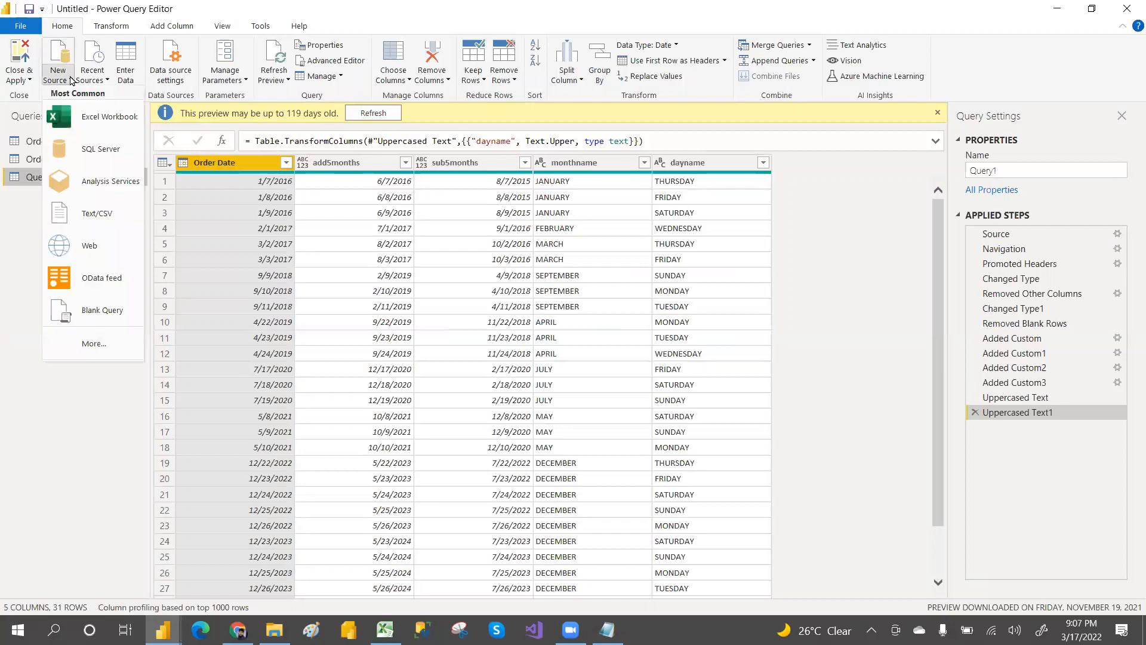
pyautogui.click(104, 313)
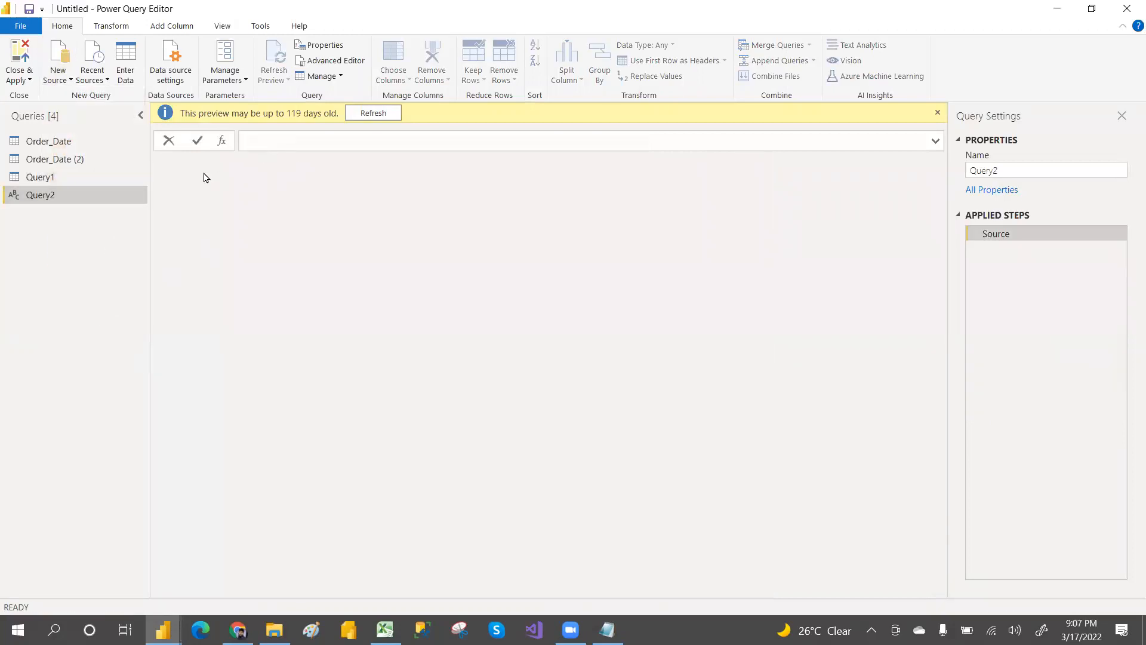
pyautogui.click(342, 62)
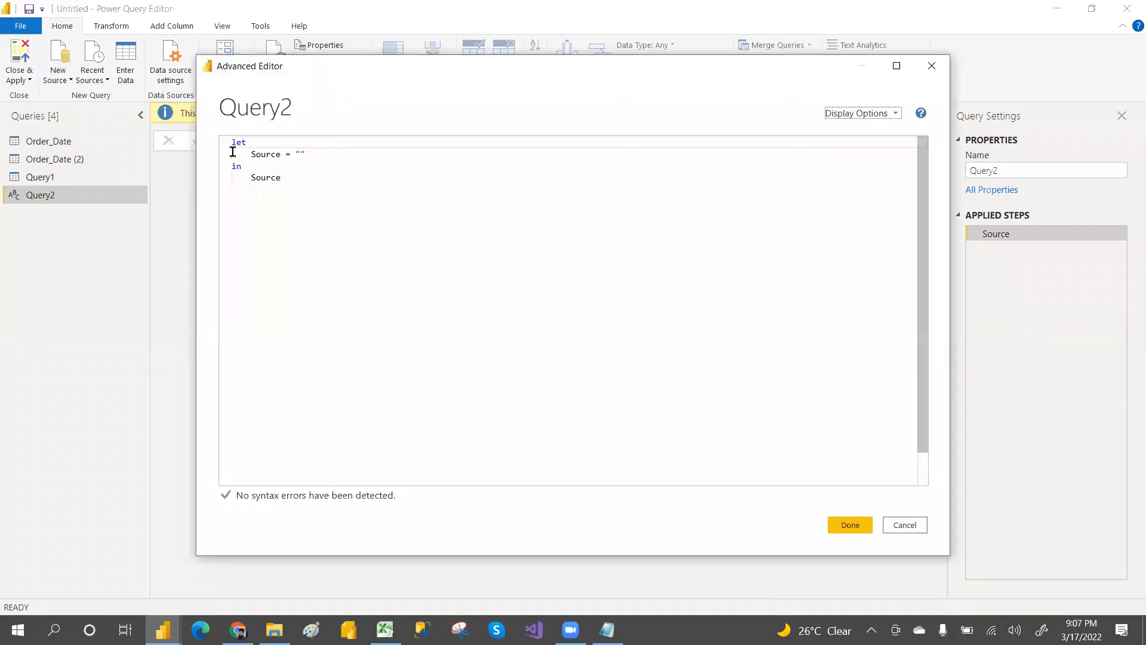
pyautogui.moveTo(249, 153); pyautogui.dragTo(307, 153)
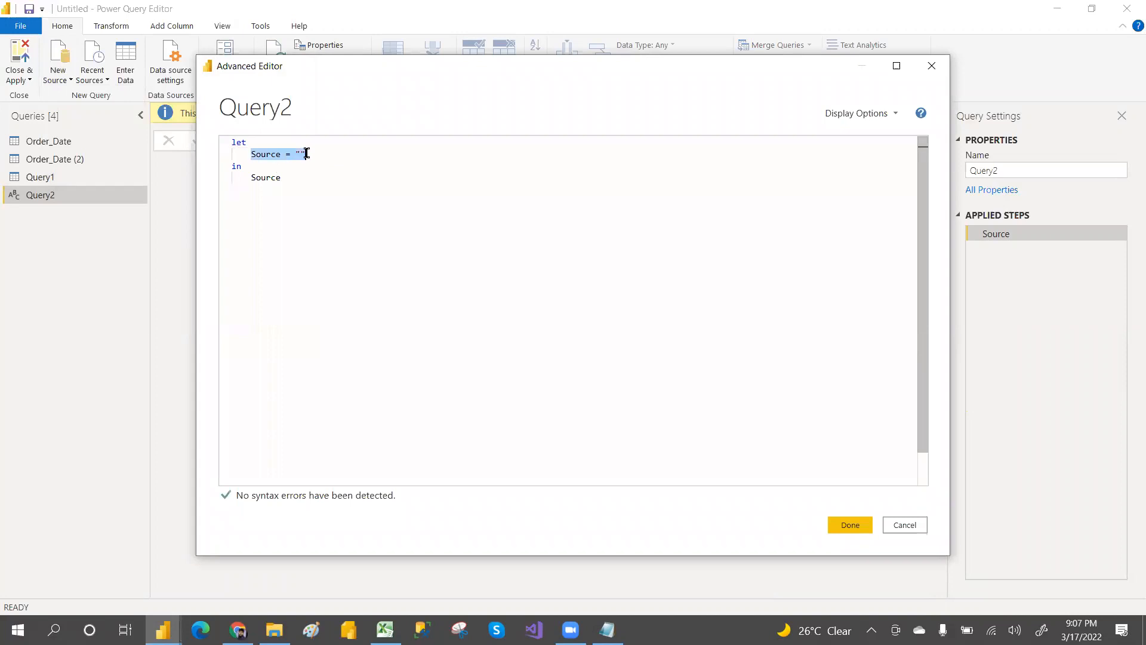
pyautogui.press('Delete')
pyautogui.doubleClick(293, 179)
pyautogui.press('Delete')
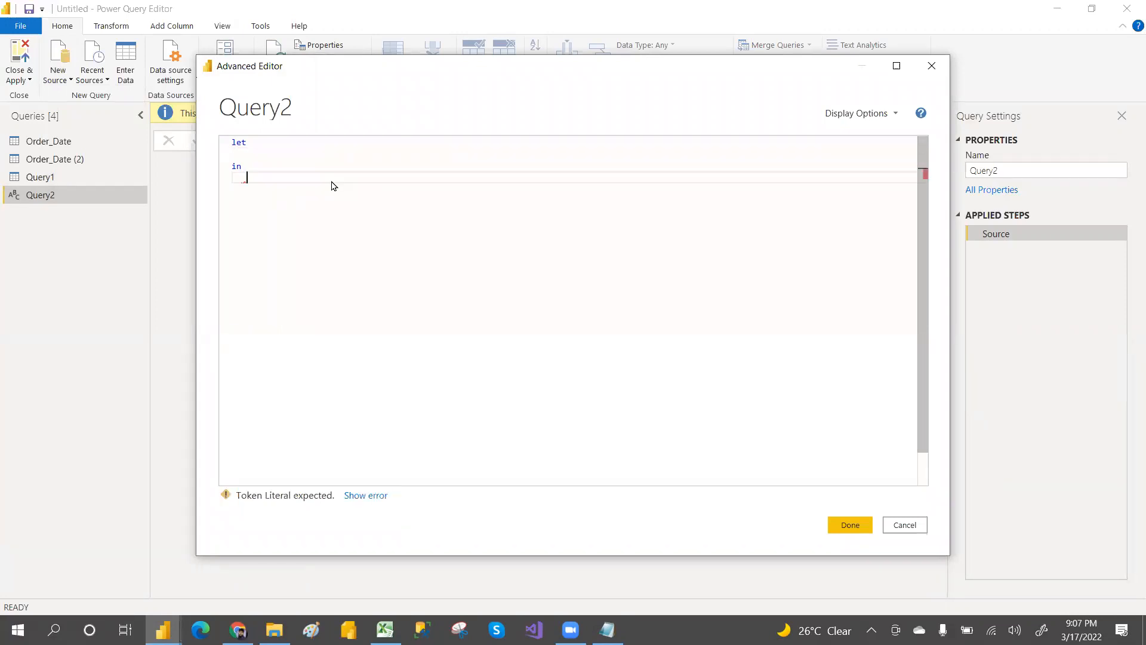
# Step: Write the let steps a=5, b=10 and c=a+b in the Advanced Editor
pyautogui.click(262, 152)
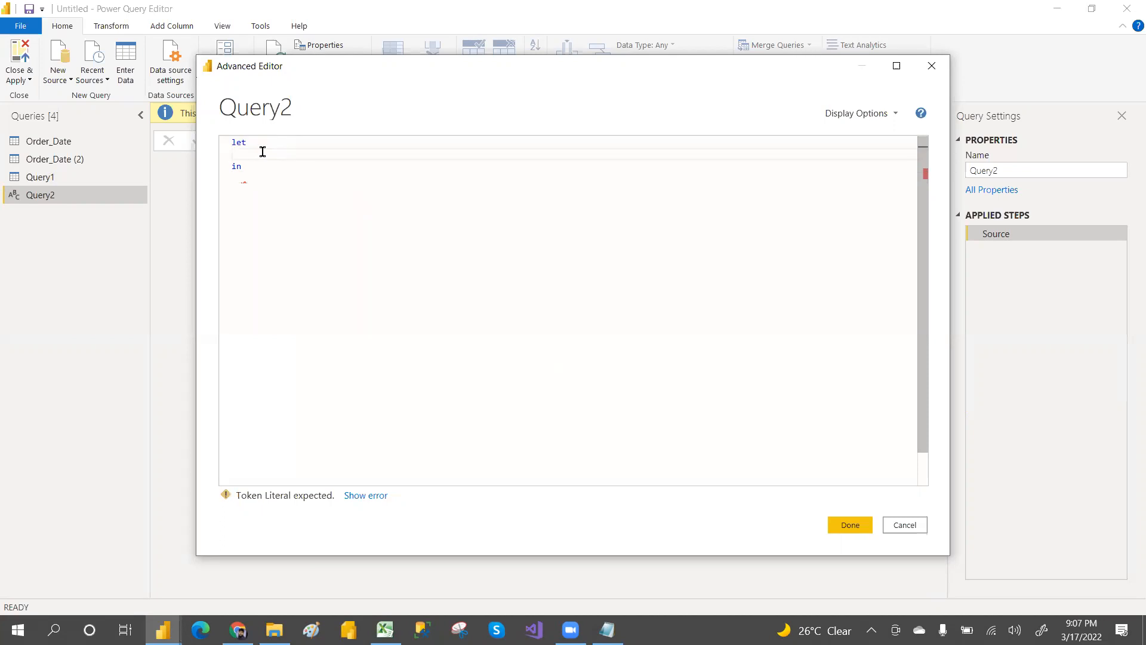
pyautogui.write('a')
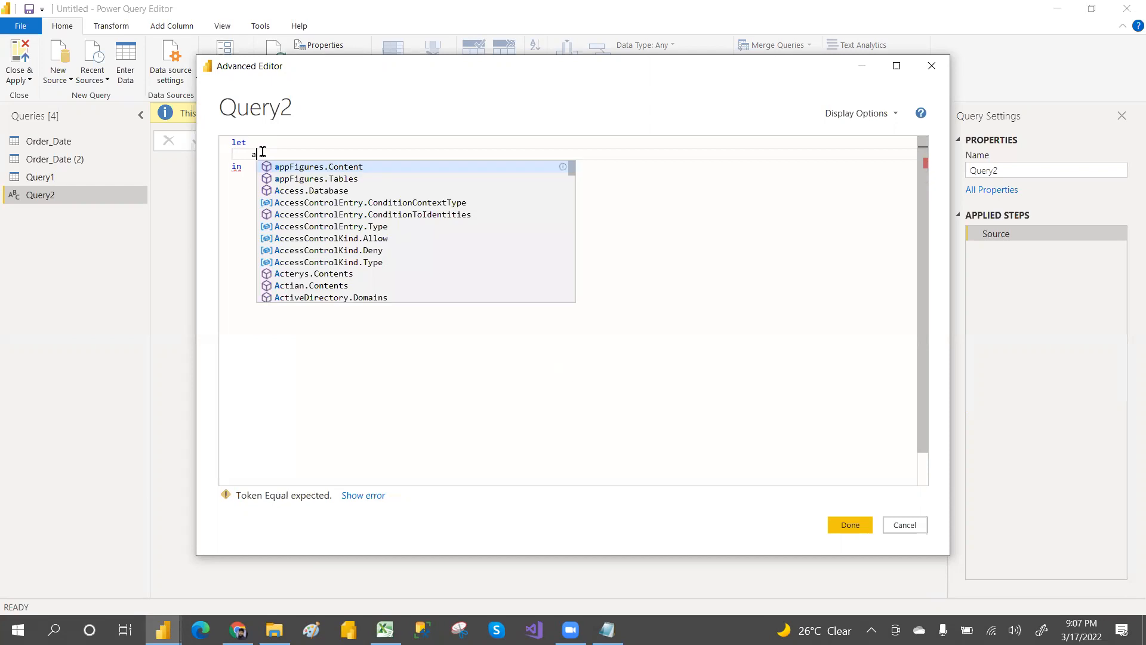
pyautogui.write('=5,')
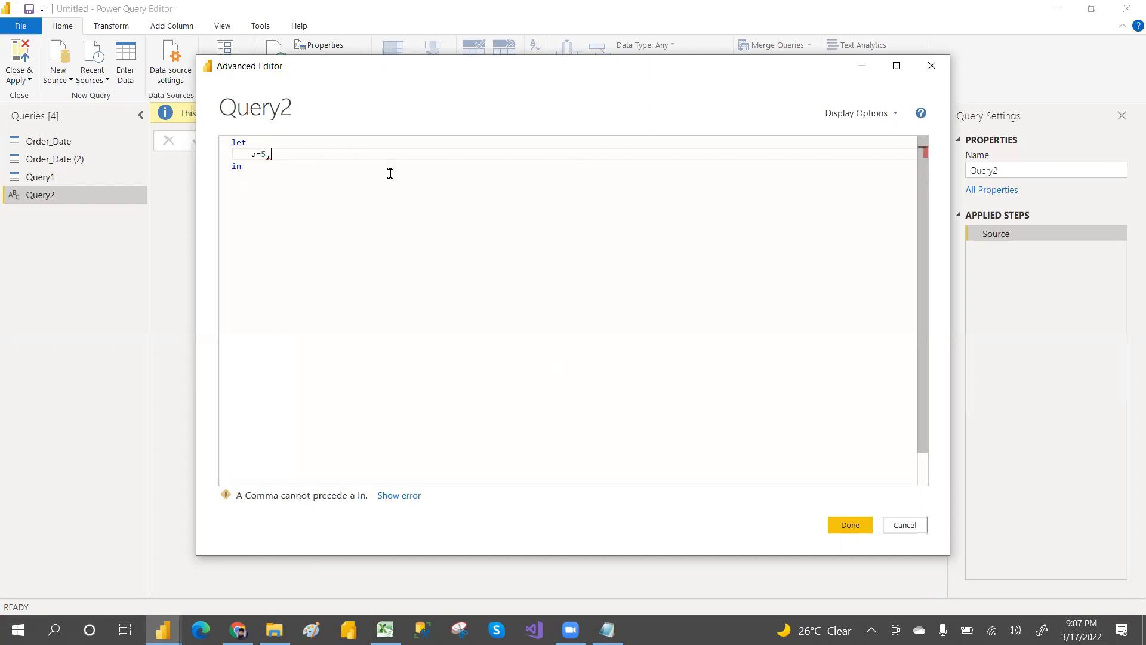
pyautogui.press('Return')
pyautogui.write('b=')
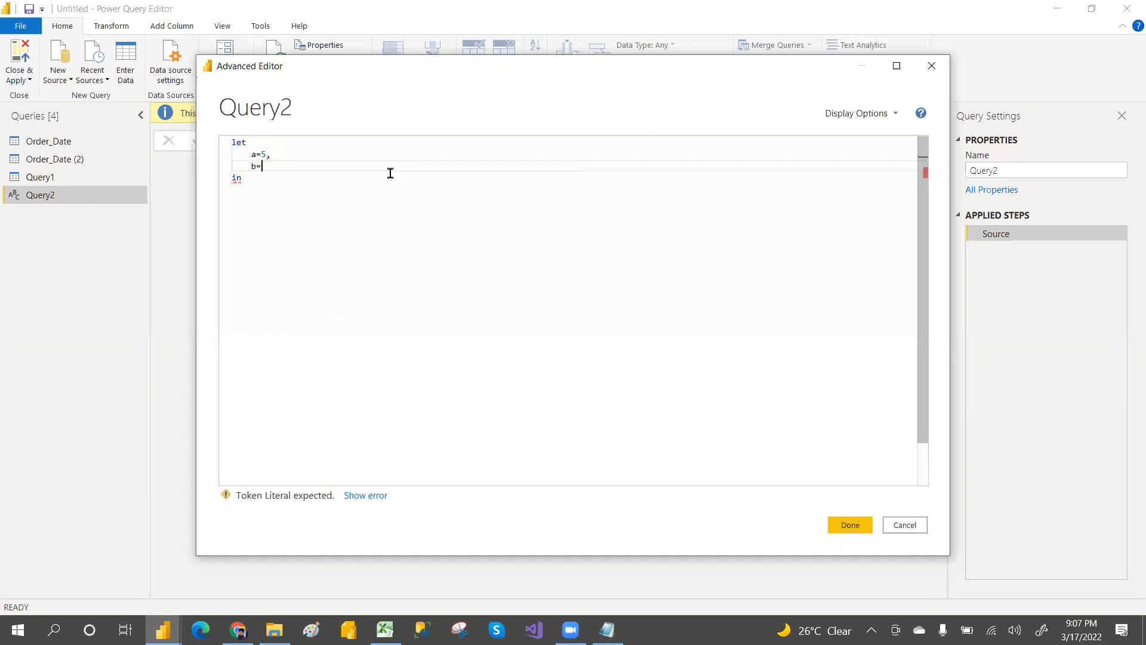
pyautogui.write('10,')
pyautogui.press('Return')
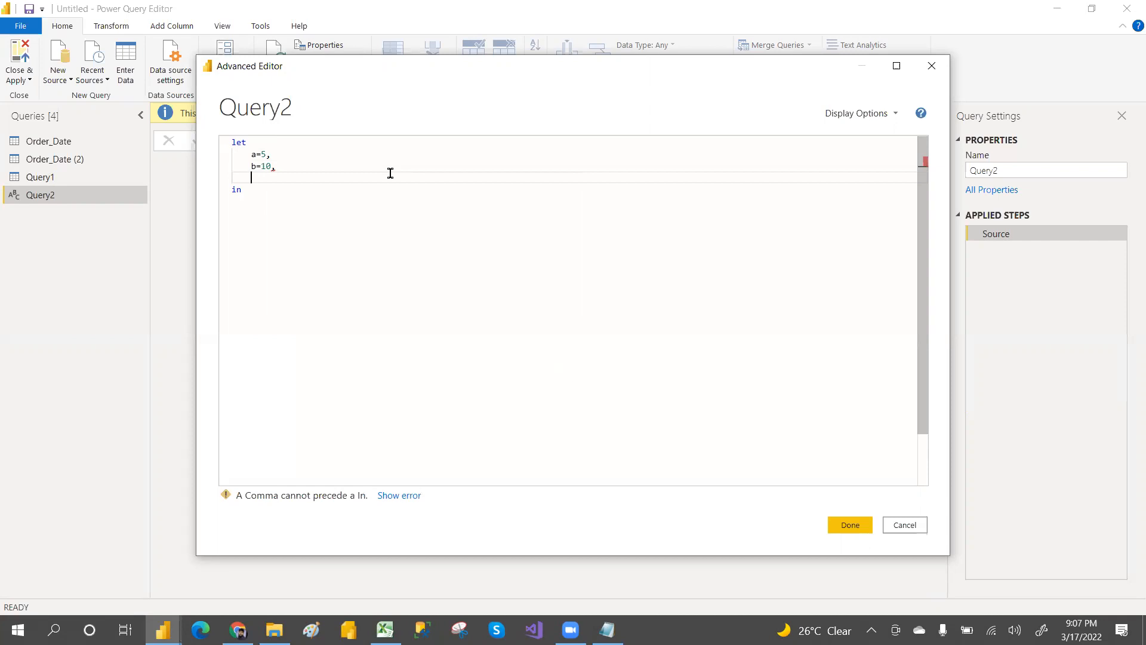
pyautogui.write('c=a+b')
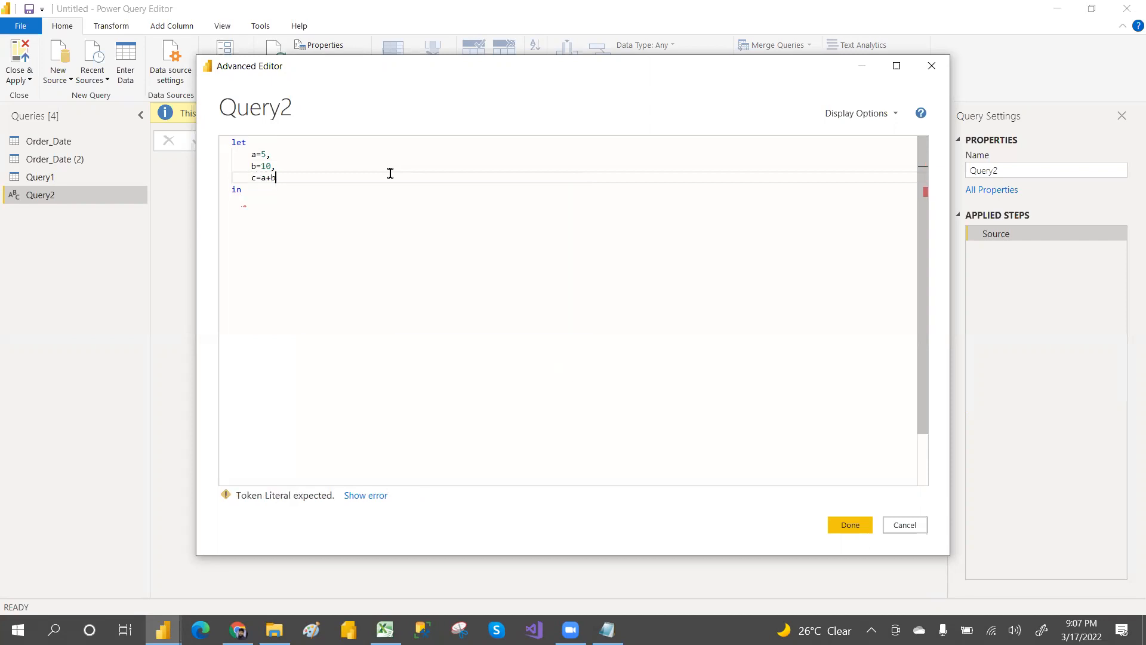
# Step: Return c after the in keyword and apply the code to the query
pyautogui.click(247, 203)
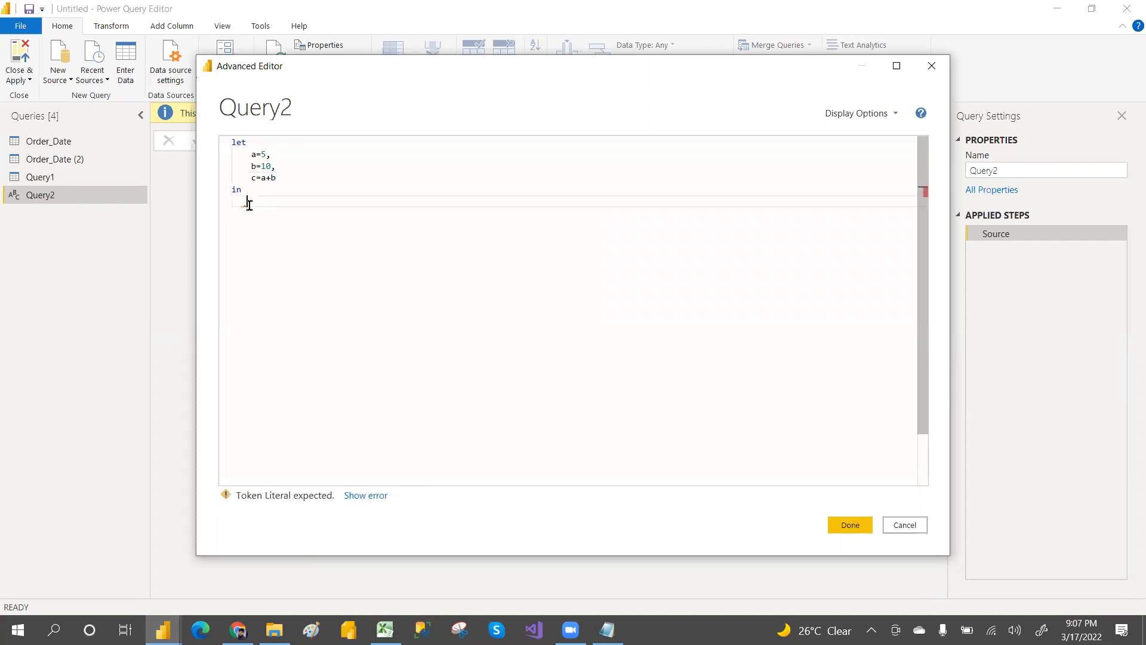
pyautogui.write('c')
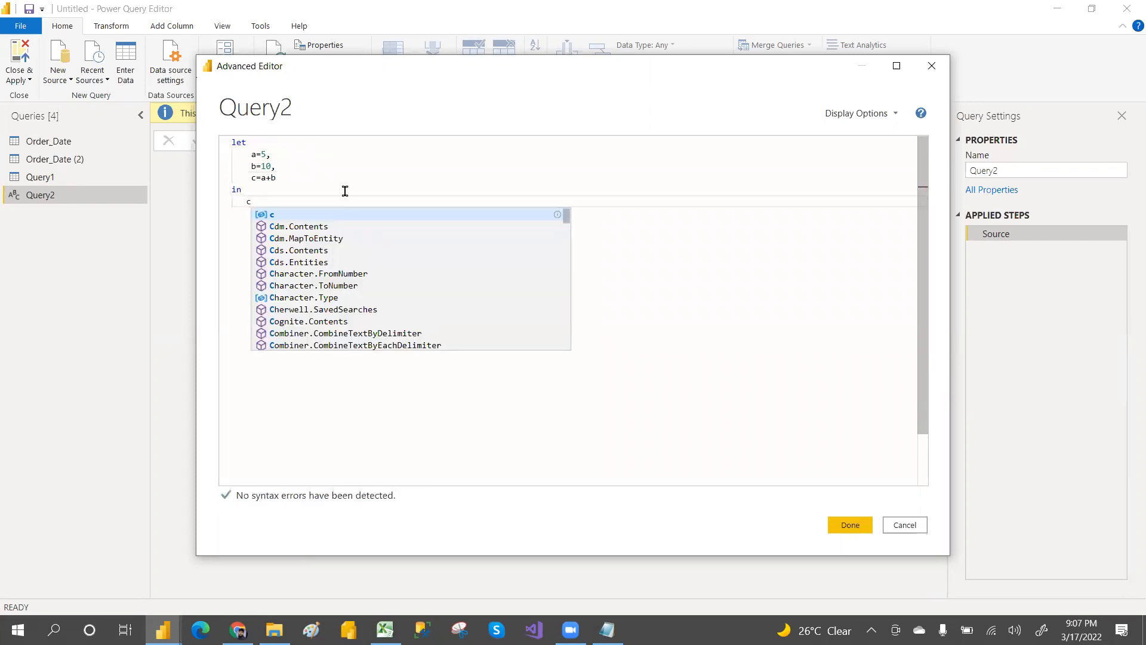
pyautogui.click(280, 218)
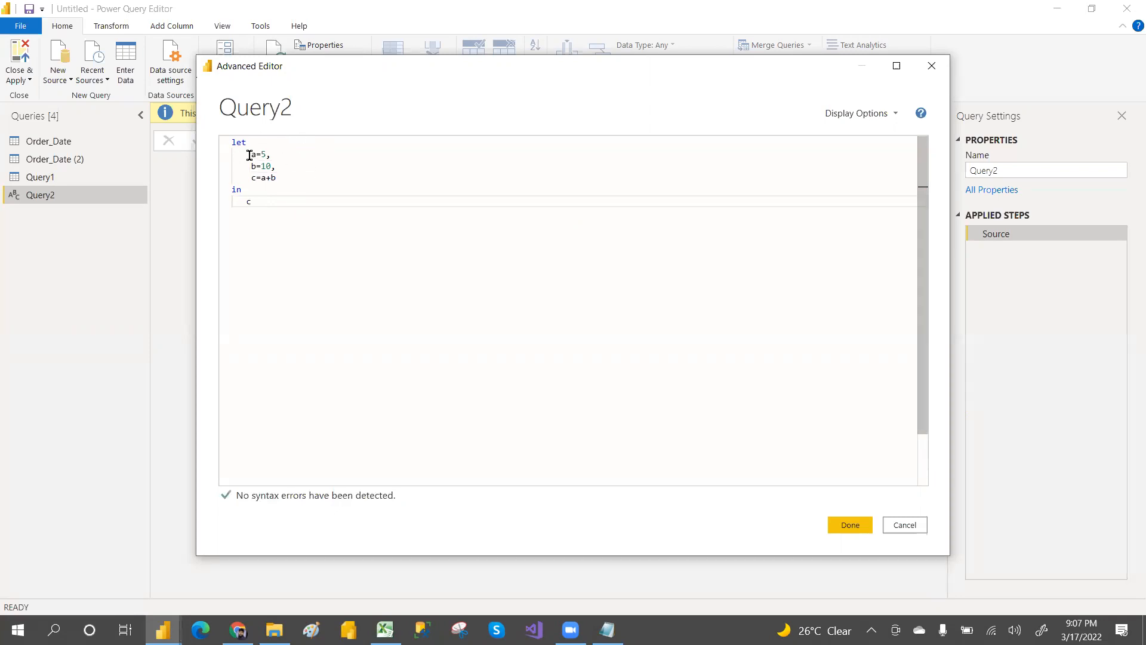
pyautogui.moveTo(244, 155); pyautogui.dragTo(281, 177)
pyautogui.click(292, 174)
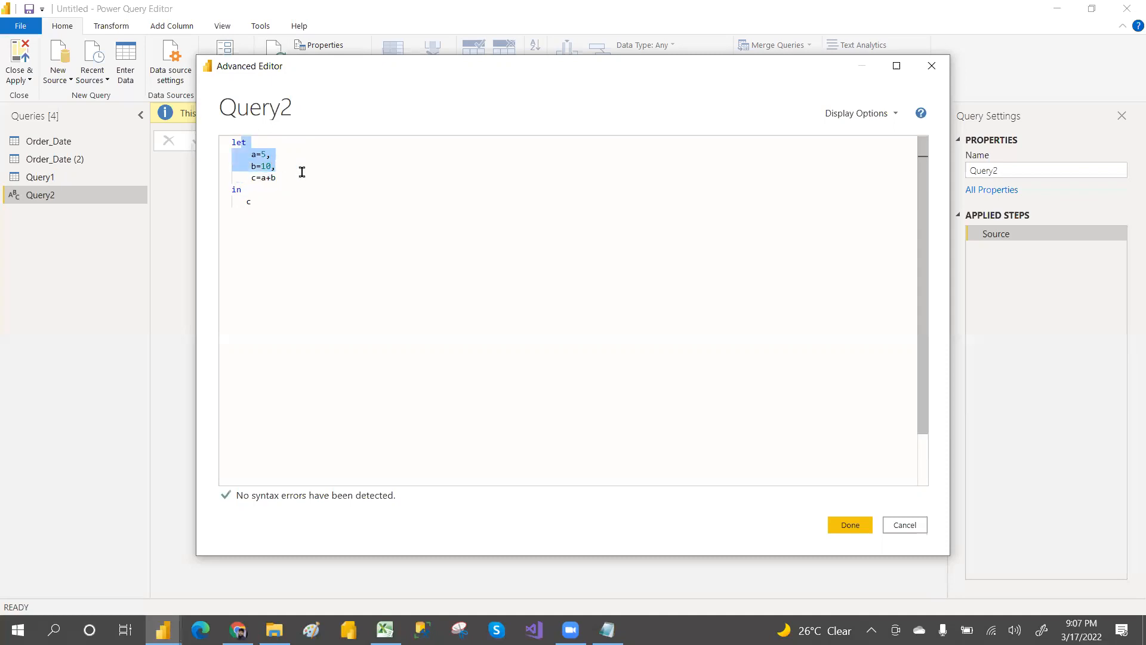
pyautogui.click(307, 174)
pyautogui.moveTo(248, 179); pyautogui.dragTo(287, 179)
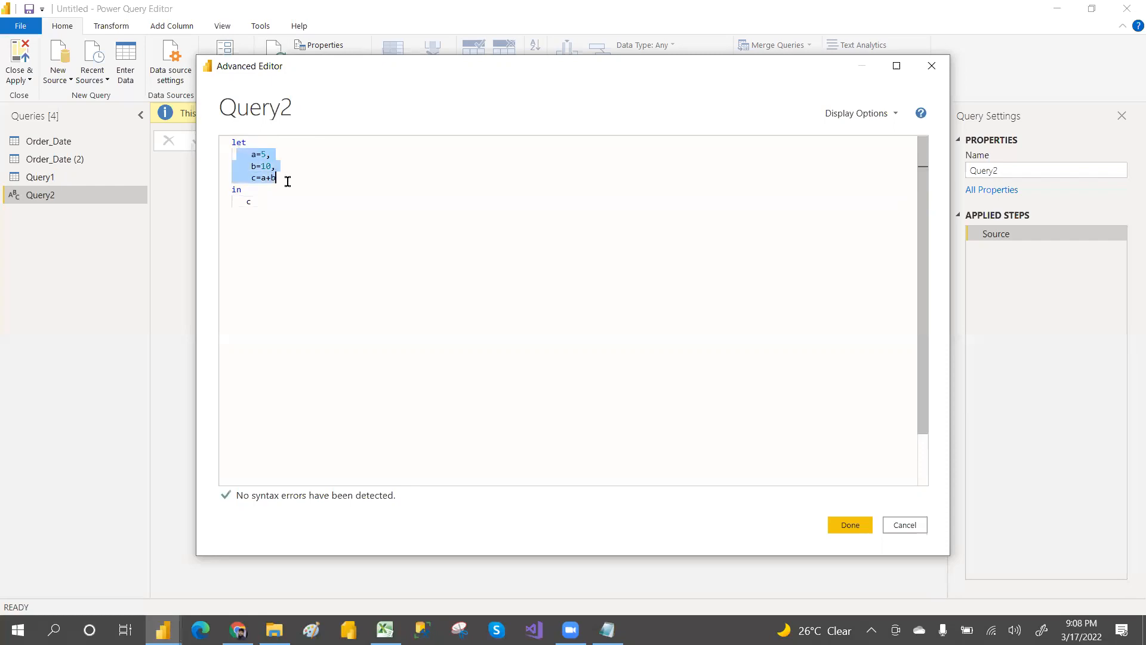
pyautogui.click(285, 236)
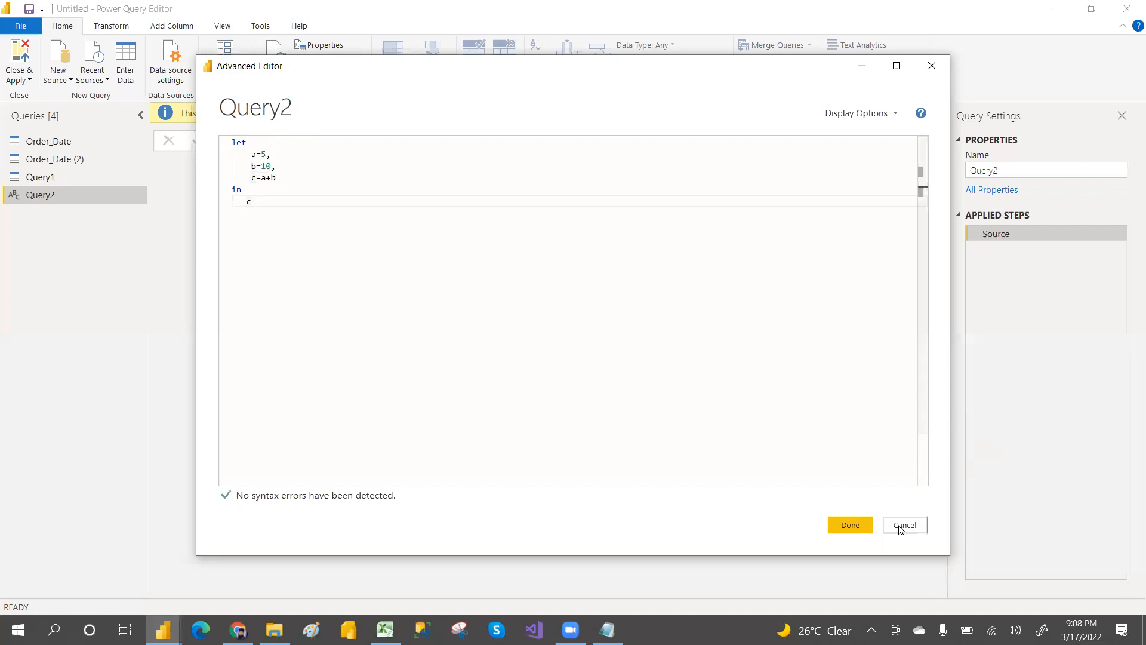
pyautogui.click(849, 525)
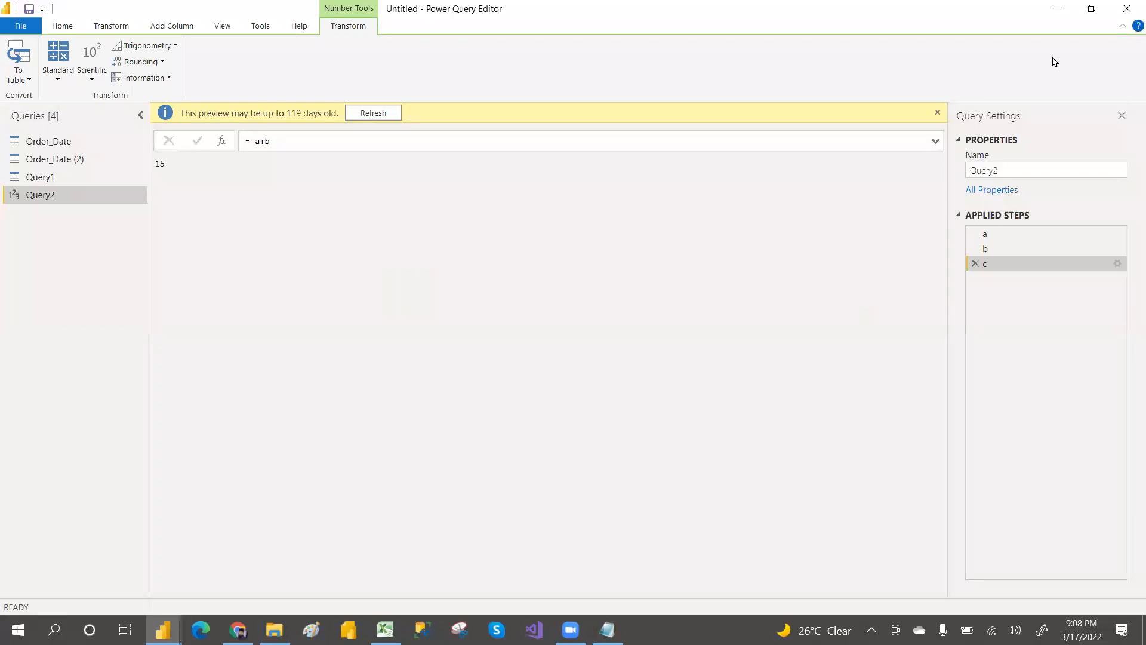
# Step: Reopen the Advanced Editor, set the query to return b instead, and apply the change
pyautogui.click(1034, 53)
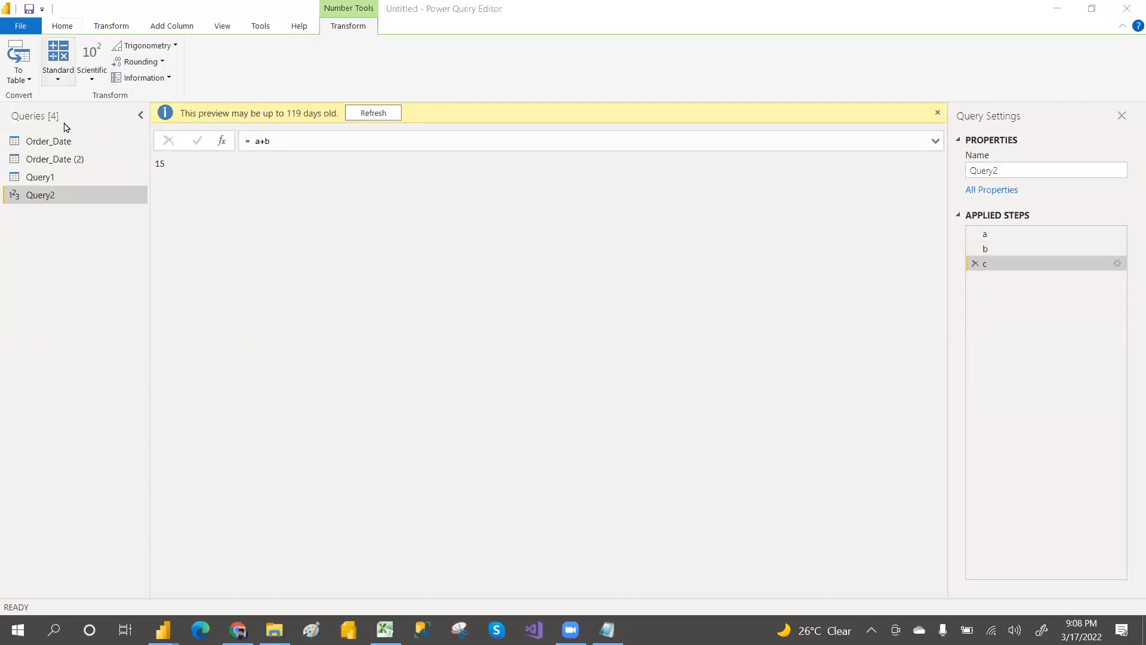
pyautogui.click(61, 26)
pyautogui.click(334, 60)
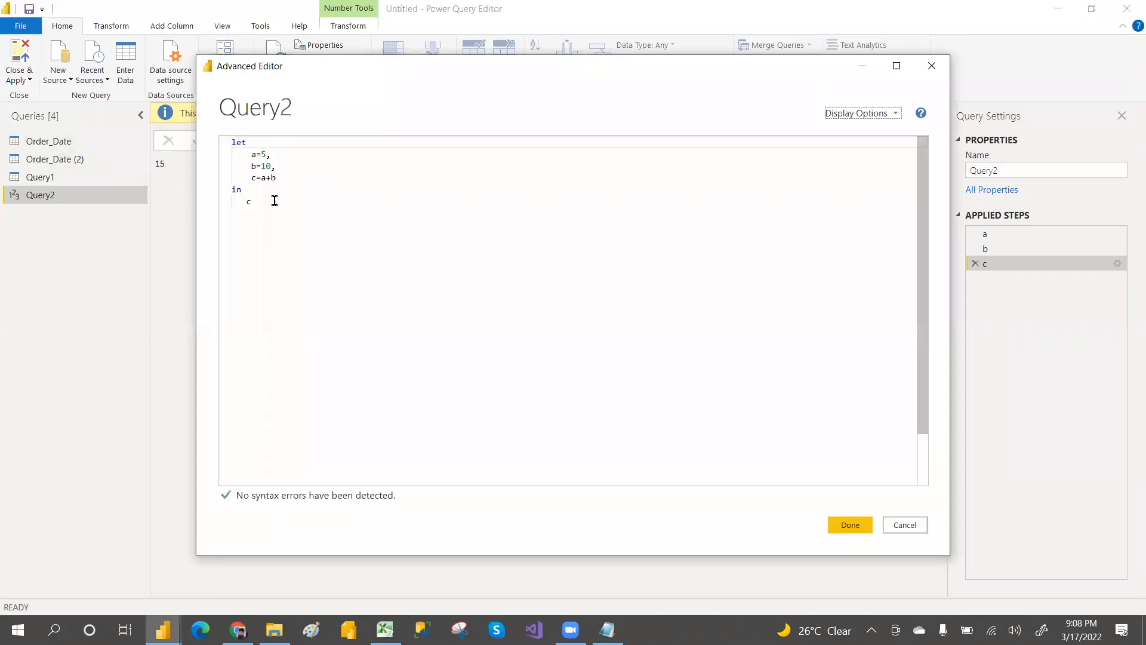
pyautogui.moveTo(246, 203); pyautogui.dragTo(265, 202)
pyautogui.press('BackSpace')
pyautogui.write('b')
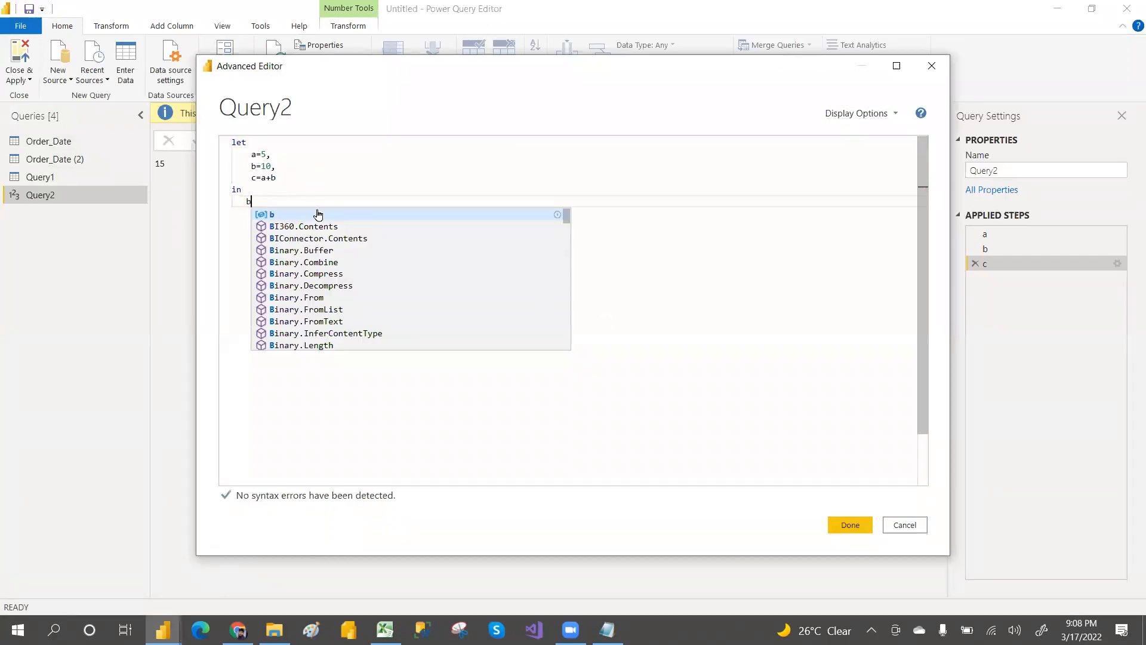
pyautogui.click(261, 213)
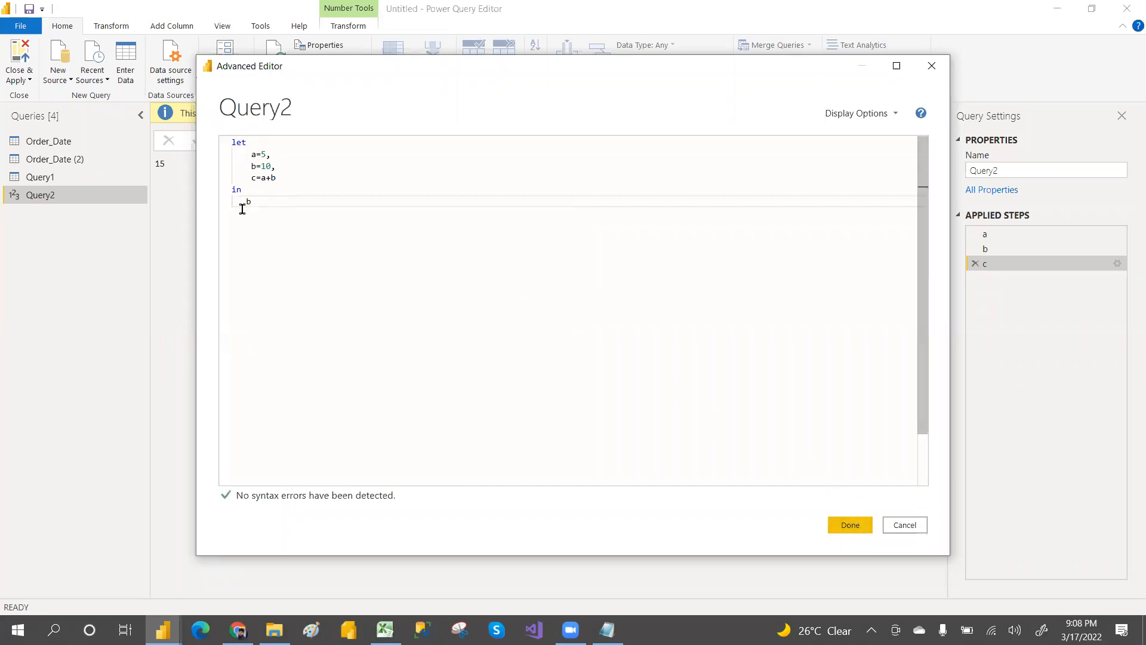
pyautogui.moveTo(238, 201); pyautogui.dragTo(307, 212)
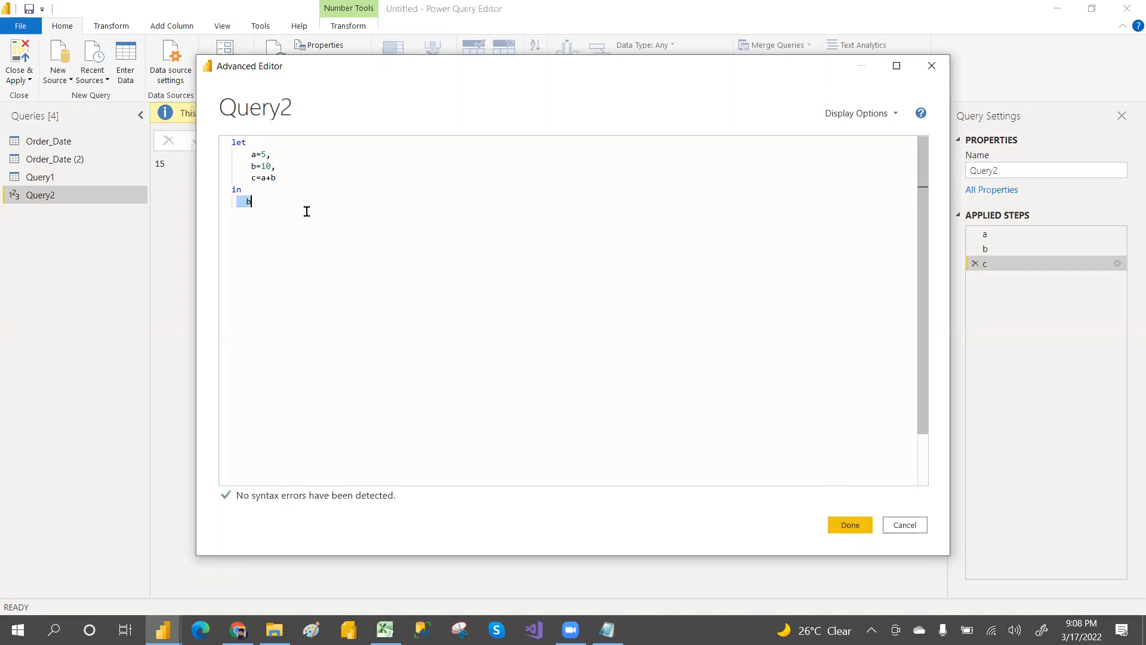
pyautogui.click(857, 529)
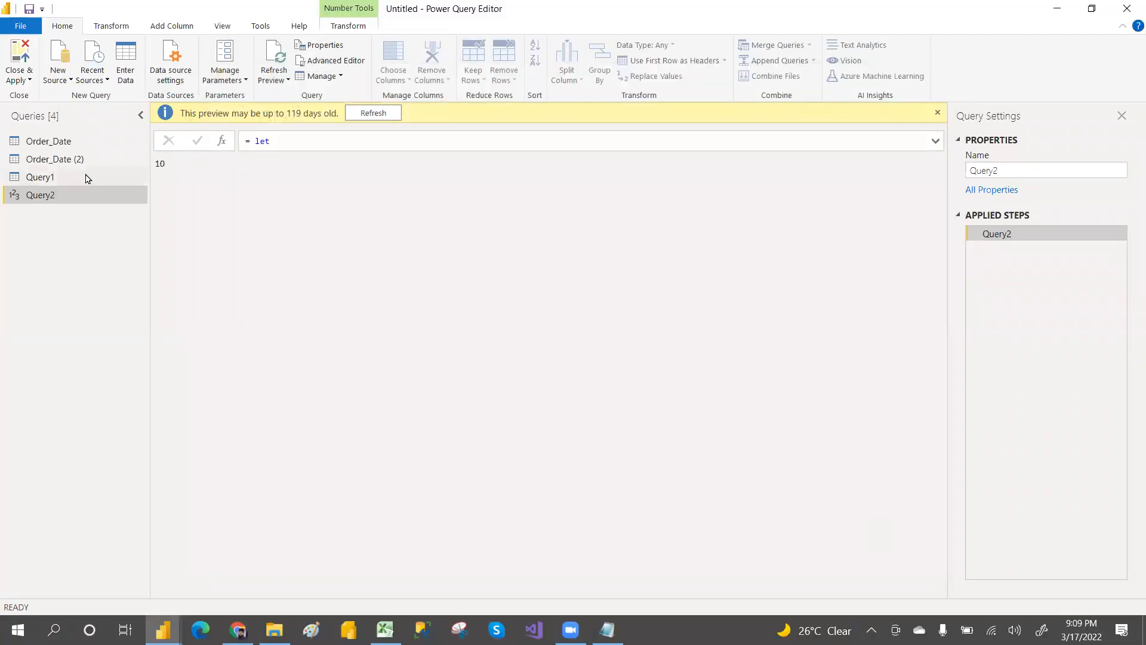
# Step: Reopen the Advanced Editor and add the steps d=7 and e=15 after c, separating them with commas
pyautogui.click(338, 63)
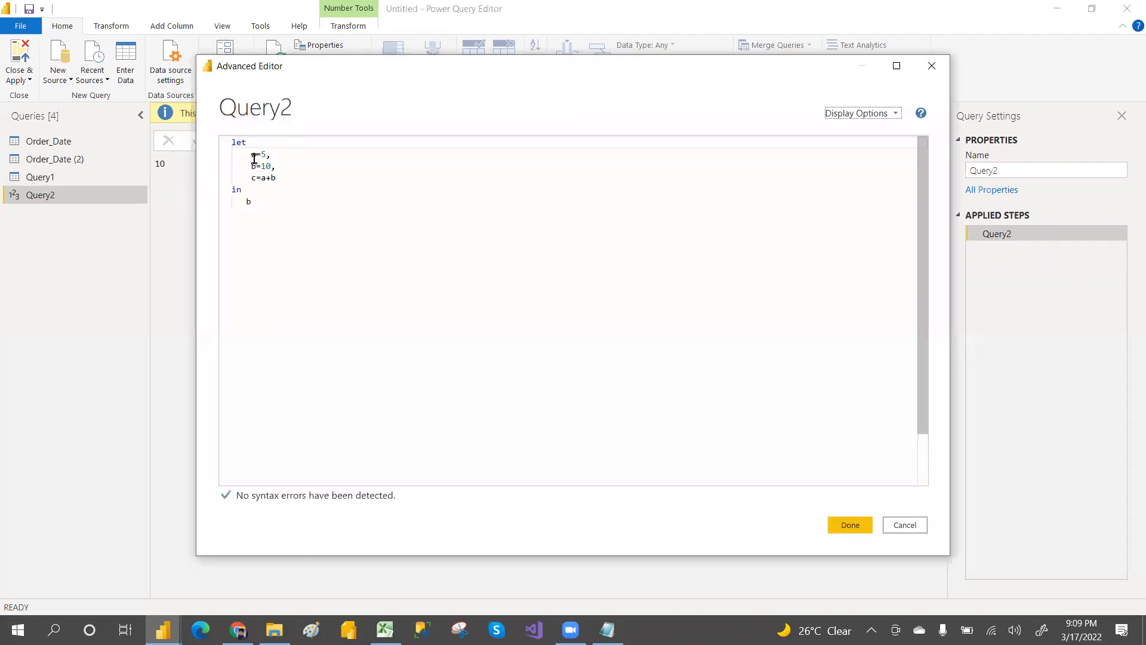
pyautogui.click(286, 178)
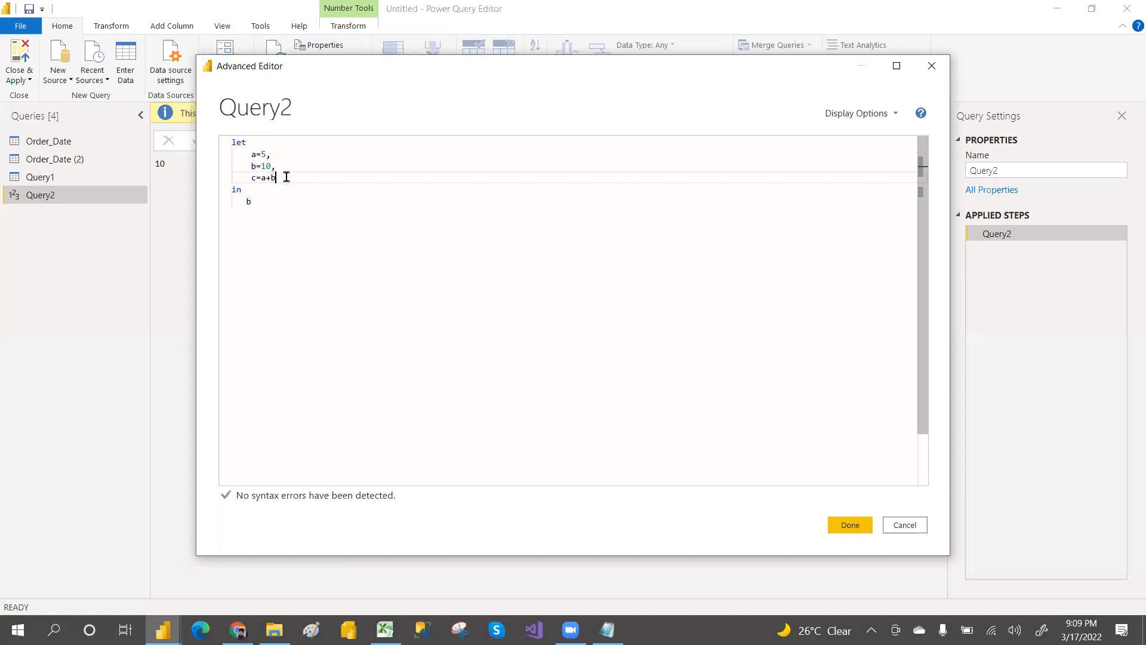
pyautogui.write(',')
pyautogui.press('Return')
pyautogui.write('d=7')
pyautogui.press('Return')
pyautogui.write('e=')
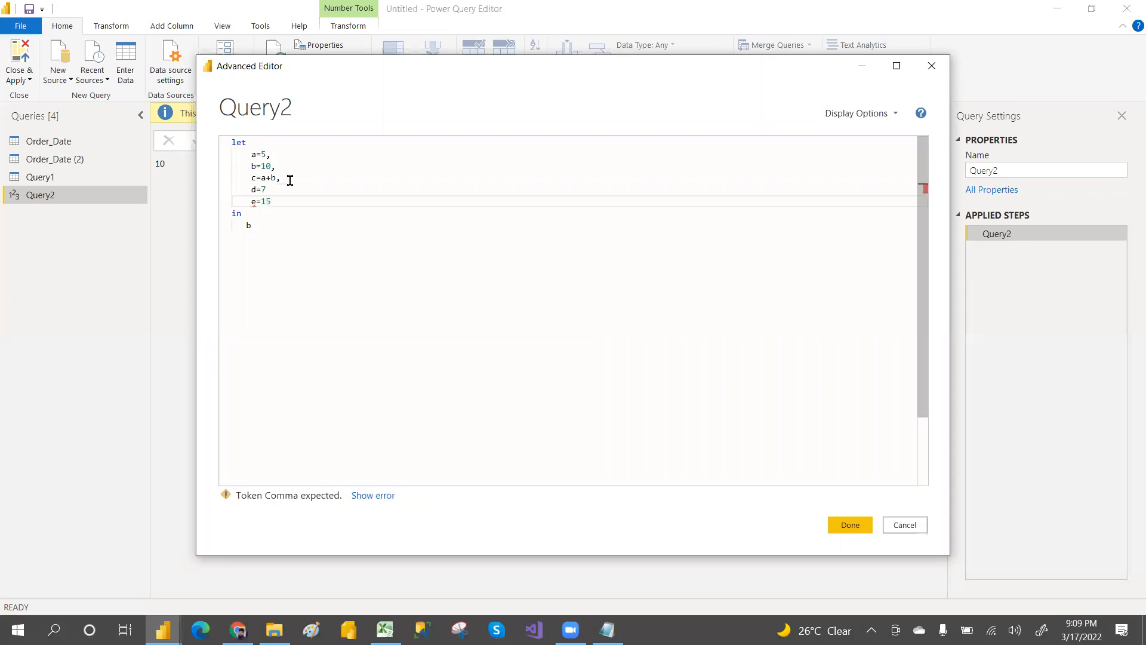
pyautogui.write('15')
pyautogui.press('Return')
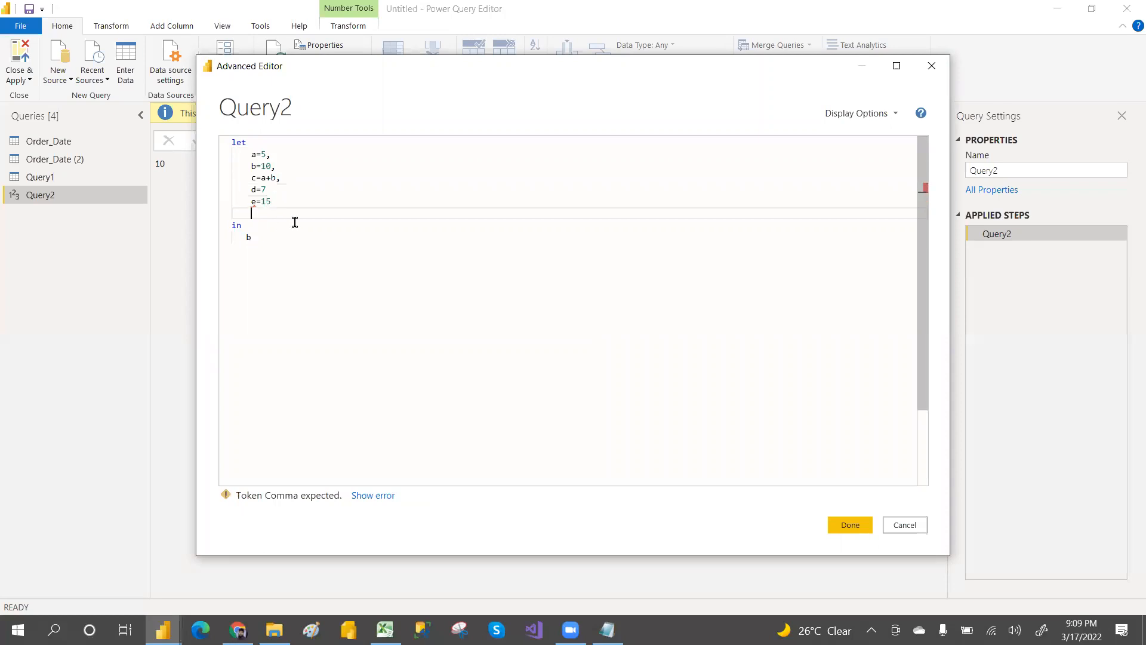
pyautogui.click(272, 190)
pyautogui.write(',')
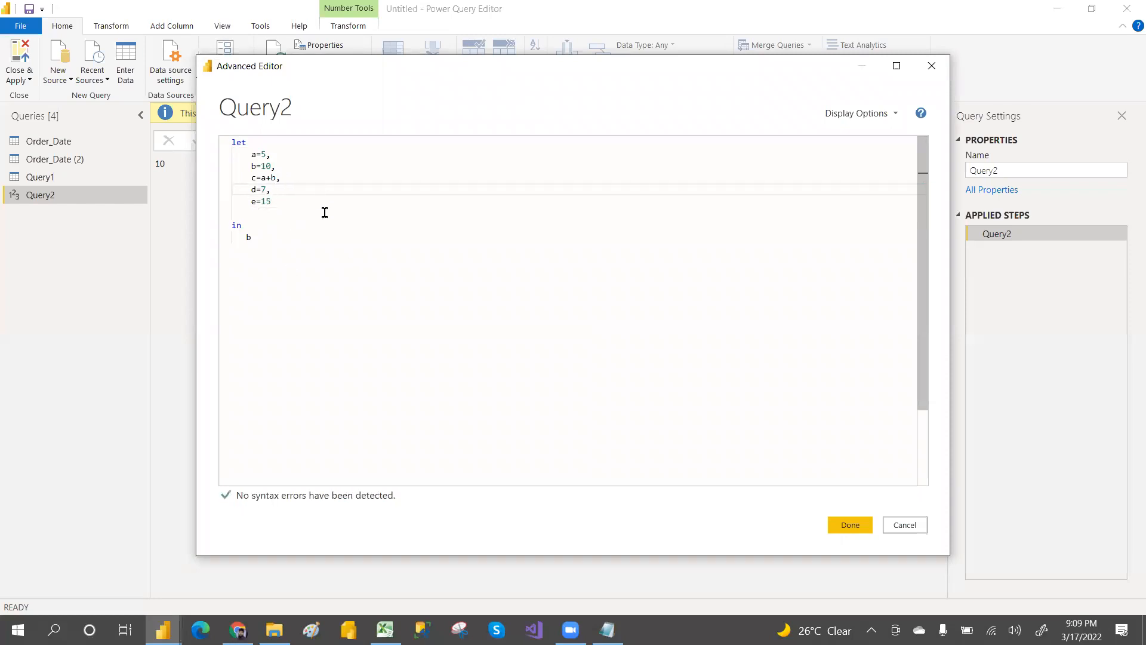
# Step: Set the query to return e after the in keyword and apply the code
pyautogui.doubleClick(250, 237)
pyautogui.write('e')
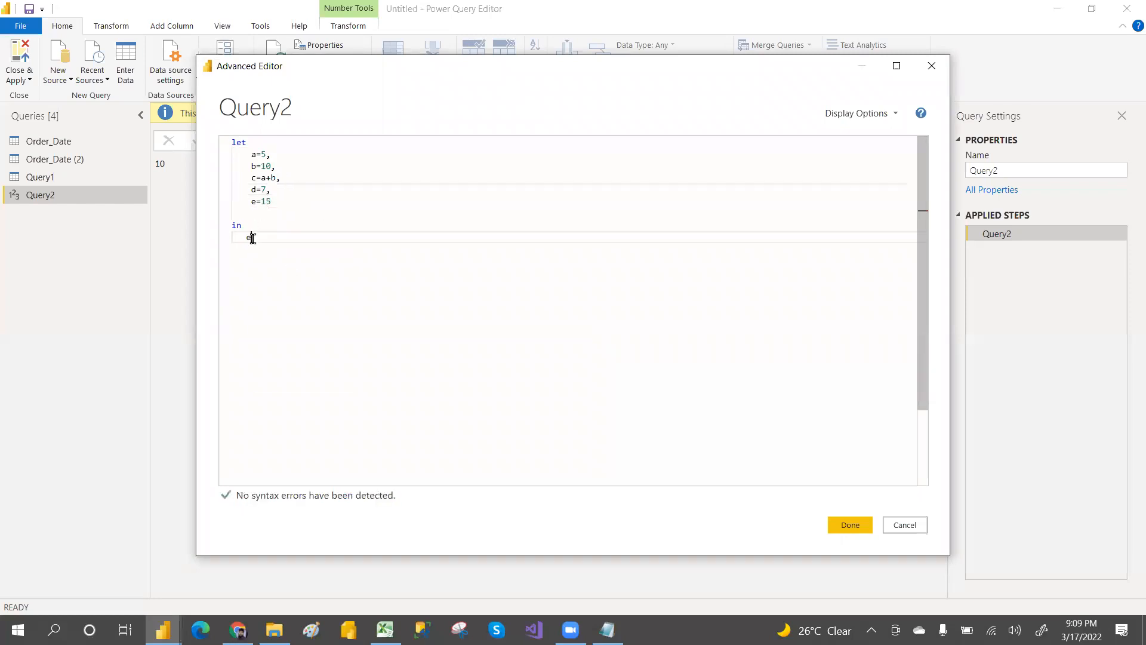
pyautogui.click(299, 249)
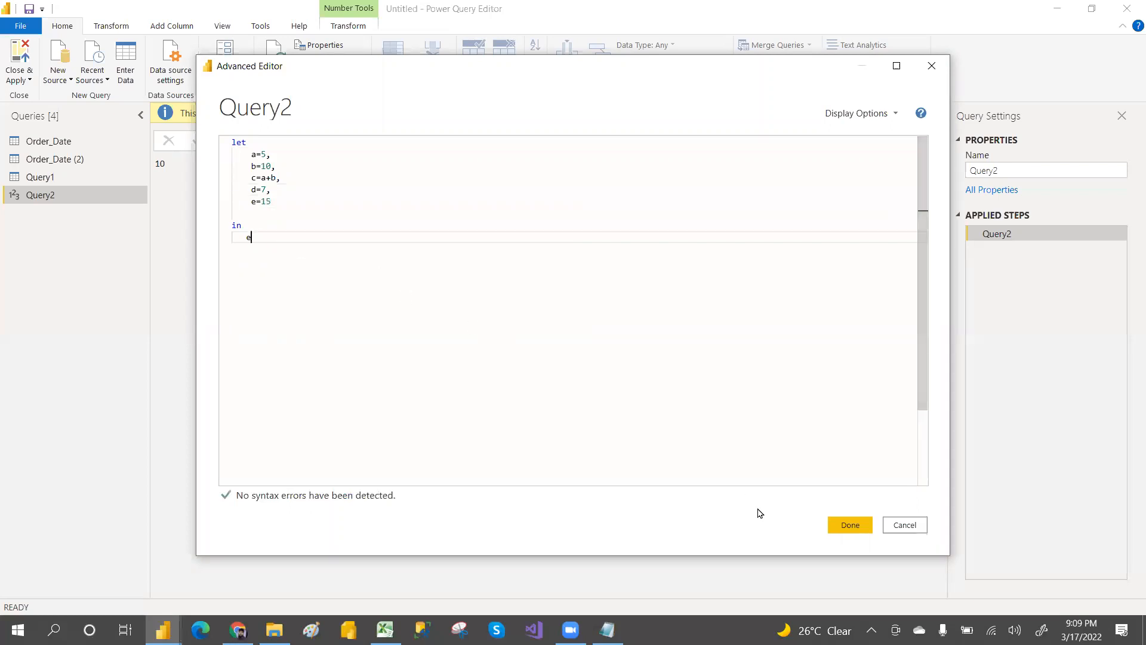
pyautogui.click(842, 524)
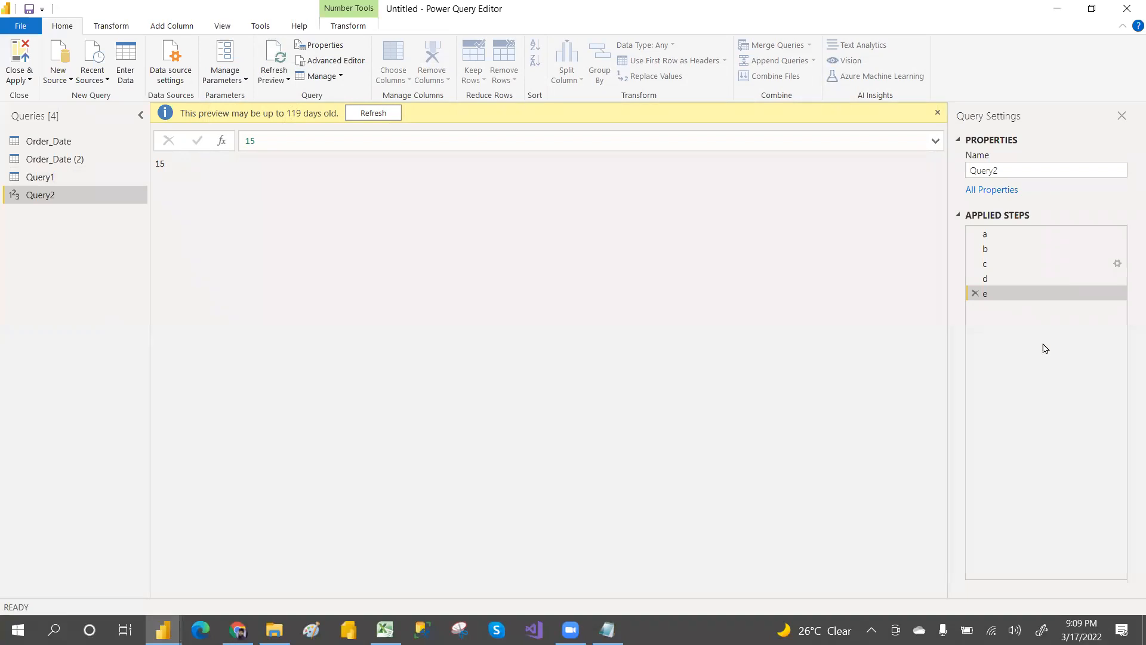
# Step: Create another new blank query
pyautogui.click(1005, 156)
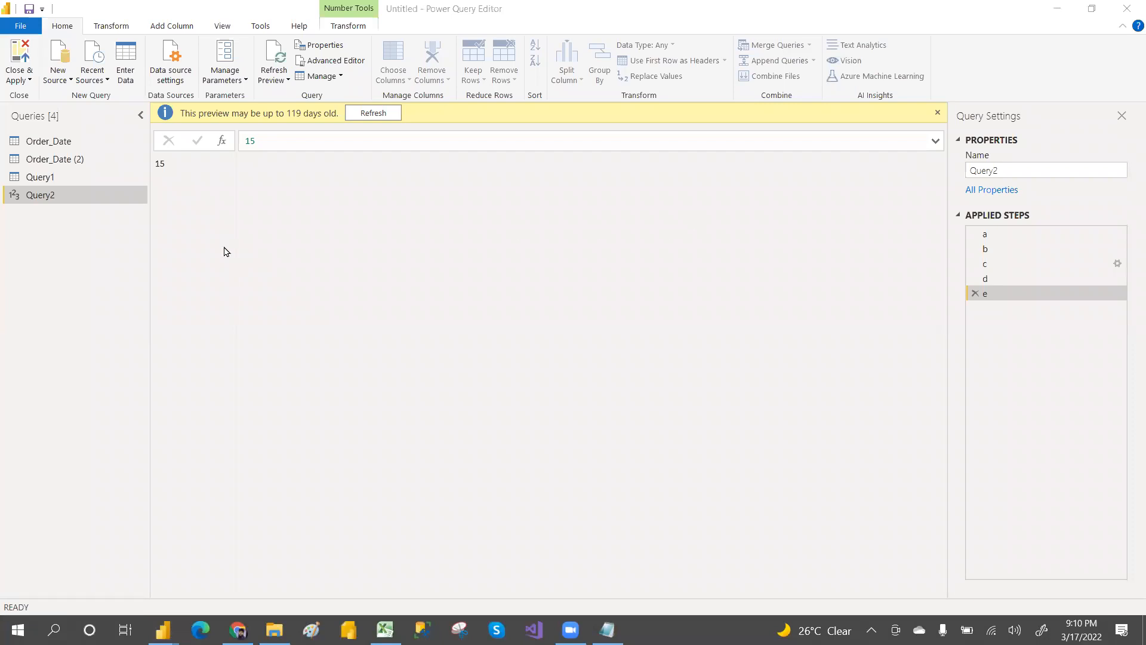
pyautogui.click(65, 80)
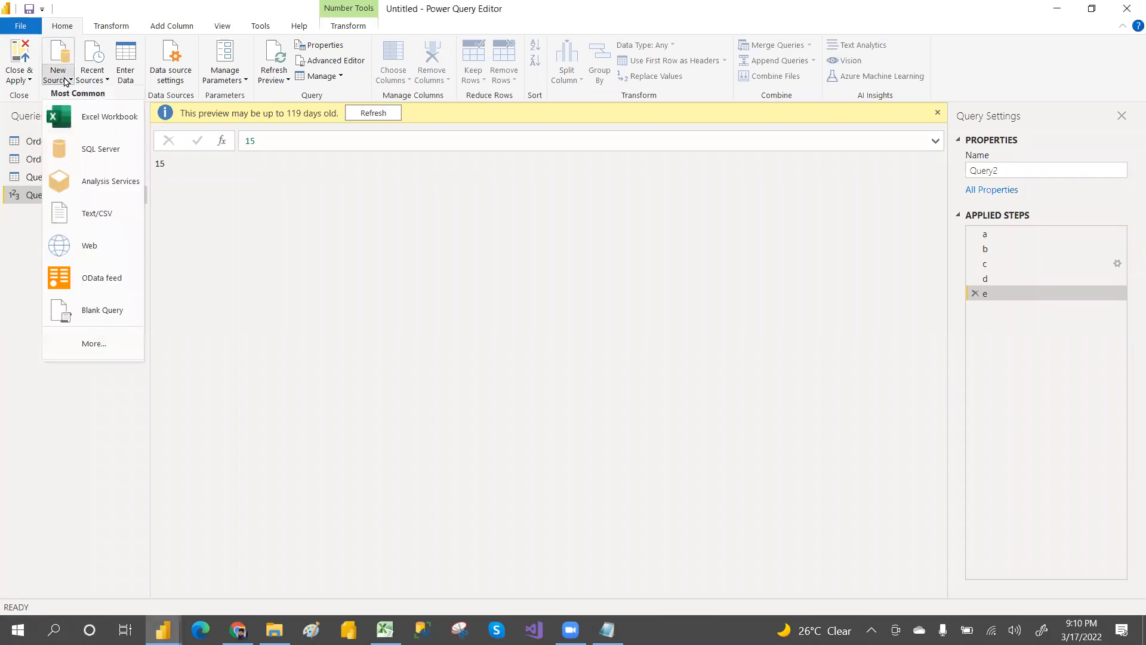
pyautogui.click(99, 318)
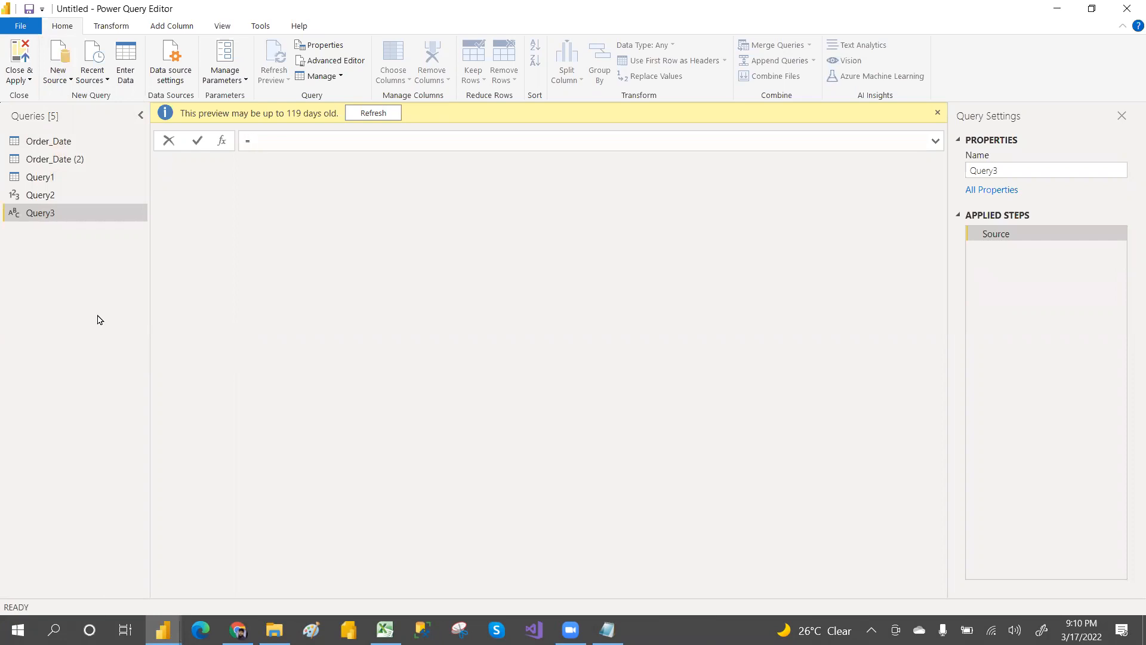
# Step: Set the blank query's formula to #shared and convert the resulting record into a table
pyautogui.write('#')
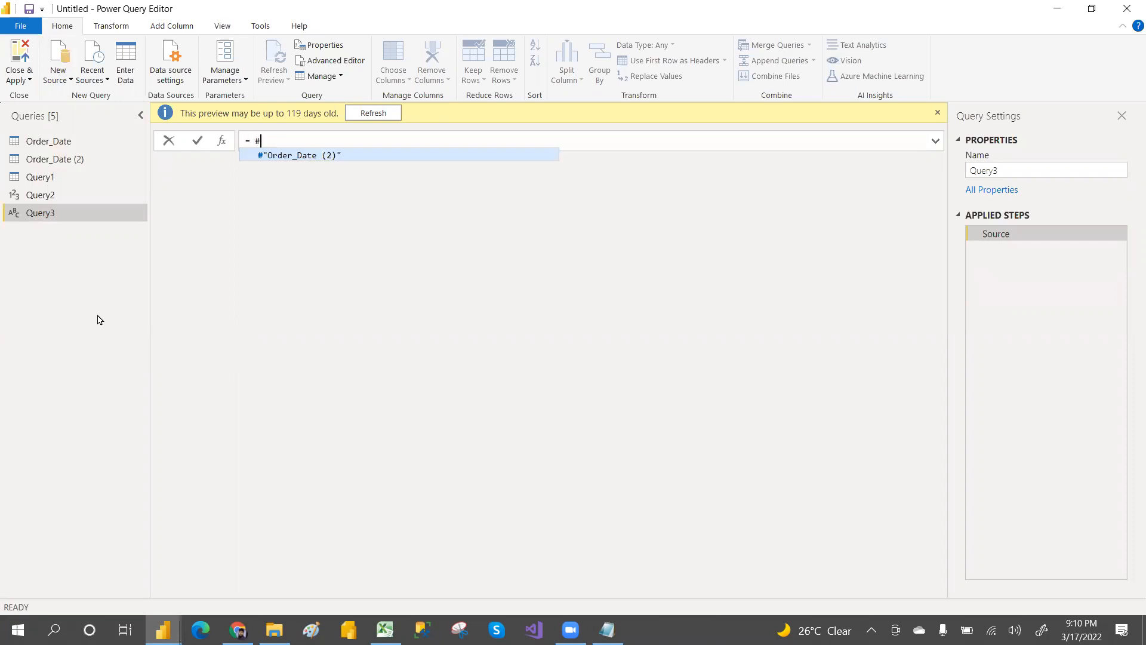
pyautogui.write('shared')
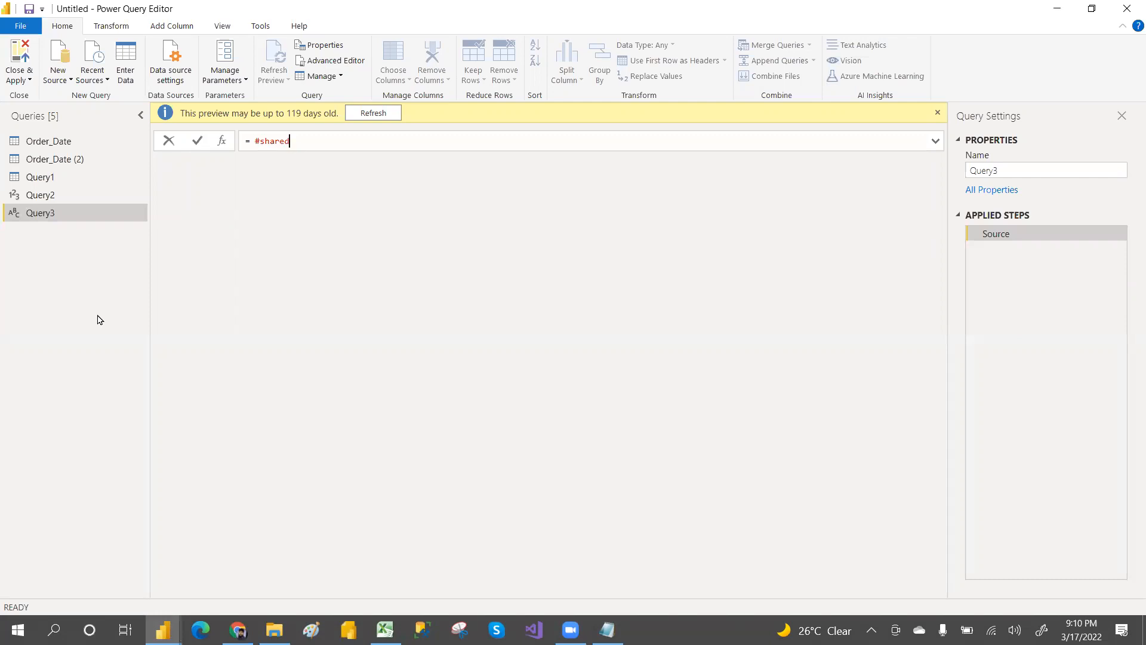
pyautogui.press('Return')
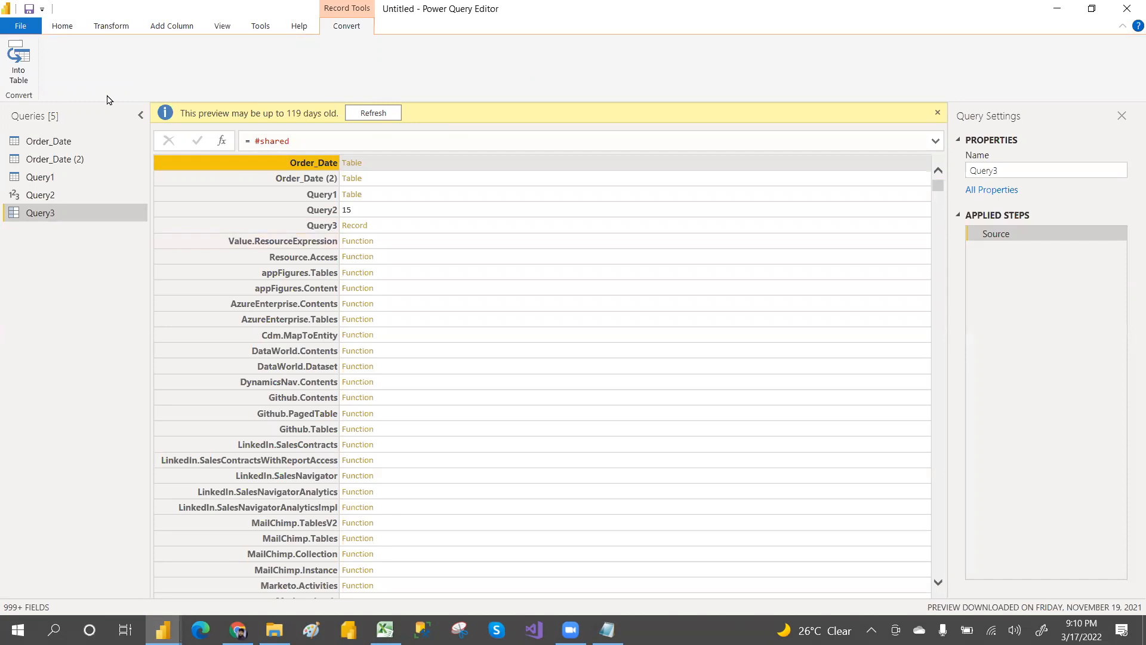
pyautogui.click(19, 62)
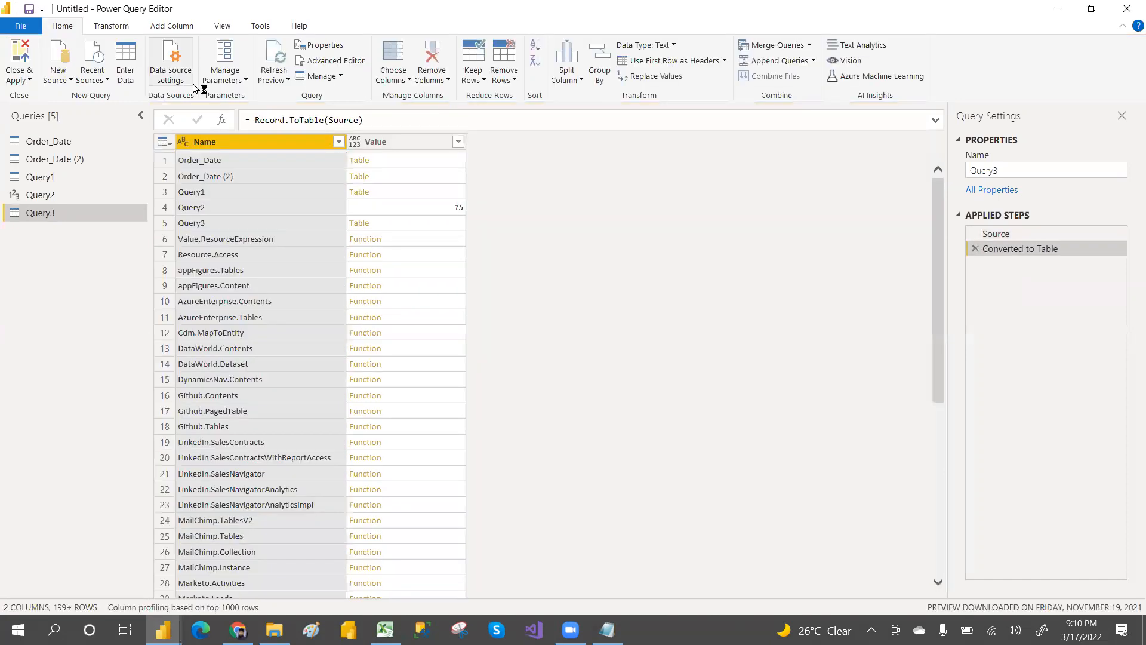
# Step: Filter the Name column to entries matching the search term date
pyautogui.click(339, 142)
pyautogui.click(166, 276)
pyautogui.write('sdat')
pyautogui.press('BackSpace')
pyautogui.press('BackSpace')
pyautogui.press('BackSpace')
pyautogui.press('BackSpace')
pyautogui.write('date')
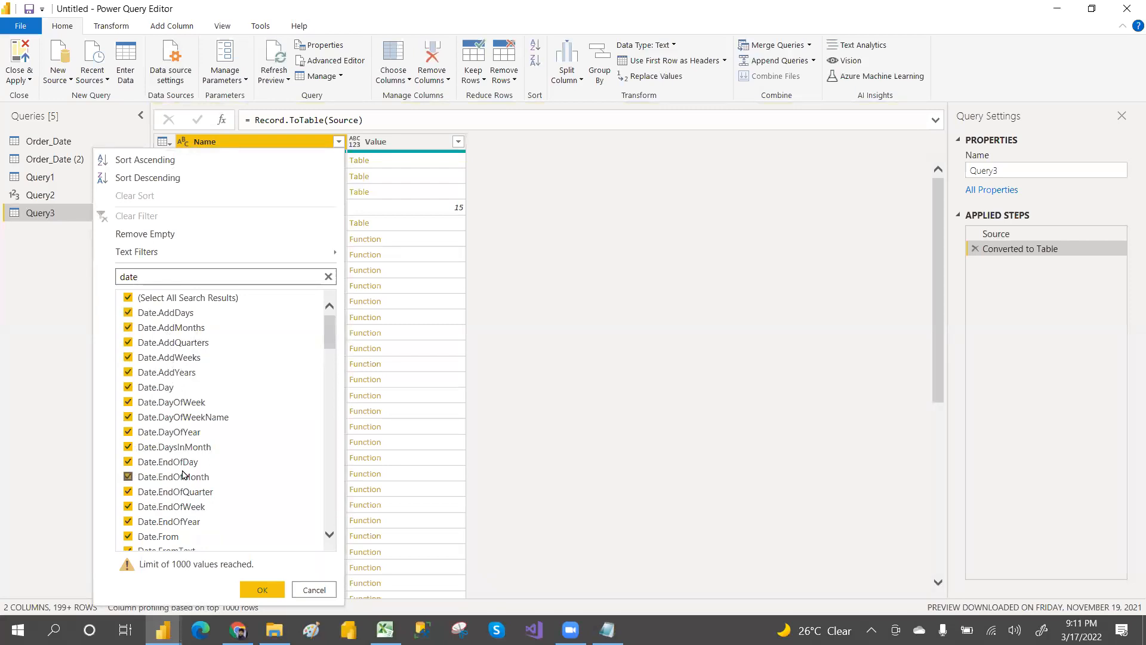
pyautogui.moveTo(327, 328)
pyautogui.mouseDown()
pyautogui.moveTo(323, 553)
pyautogui.moveTo(328, 307)
pyautogui.mouseUp()
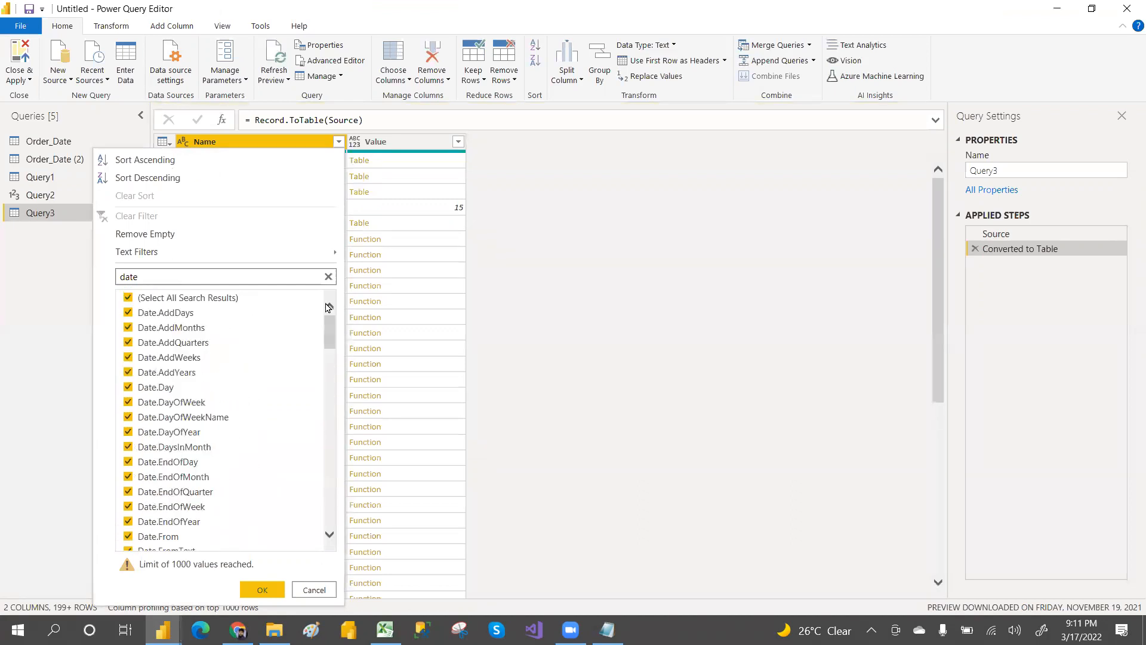
pyautogui.click(263, 591)
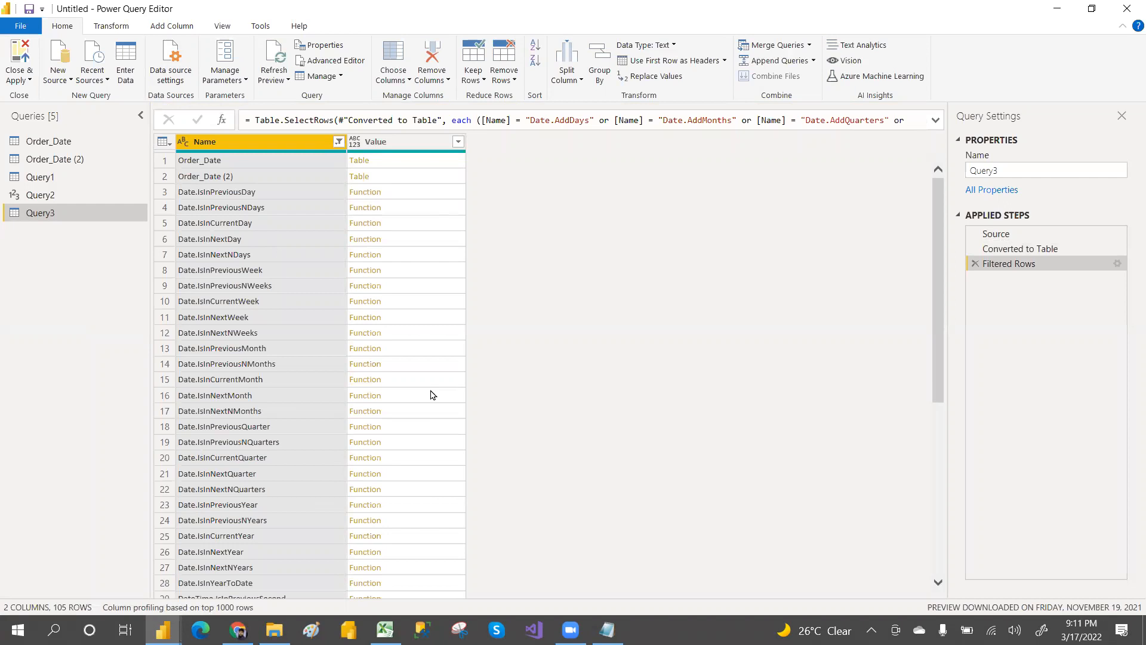
# Step: Open the documentation for the Date.IsInNextMonth function and study its description and usage example
pyautogui.click(450, 396)
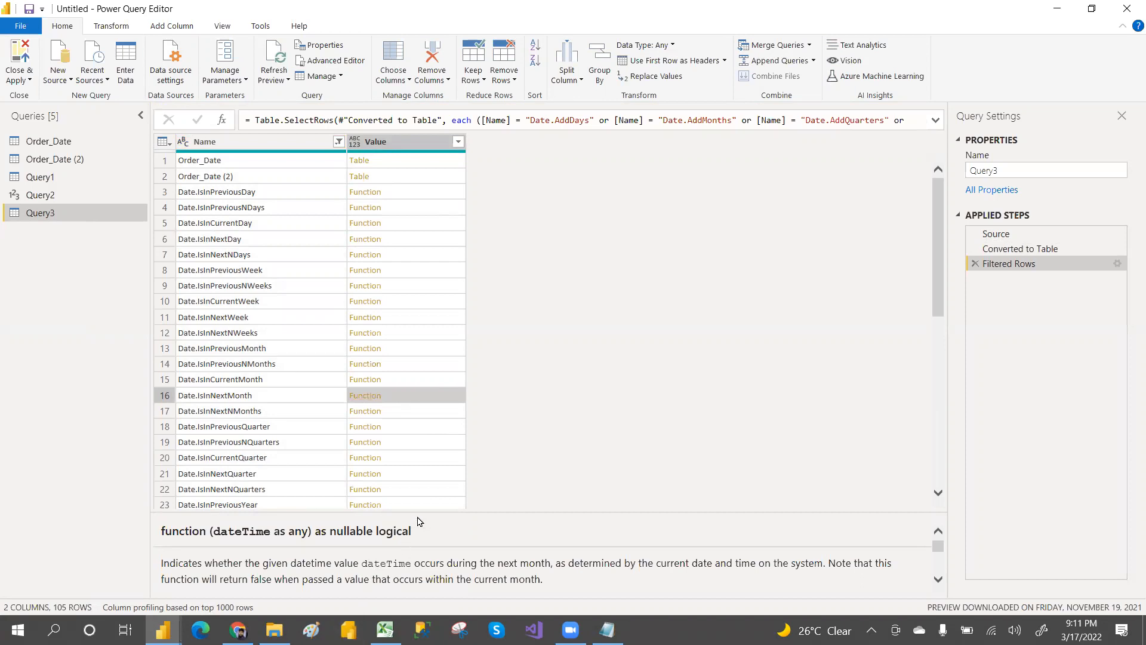
pyautogui.moveTo(421, 513); pyautogui.dragTo(415, 318)
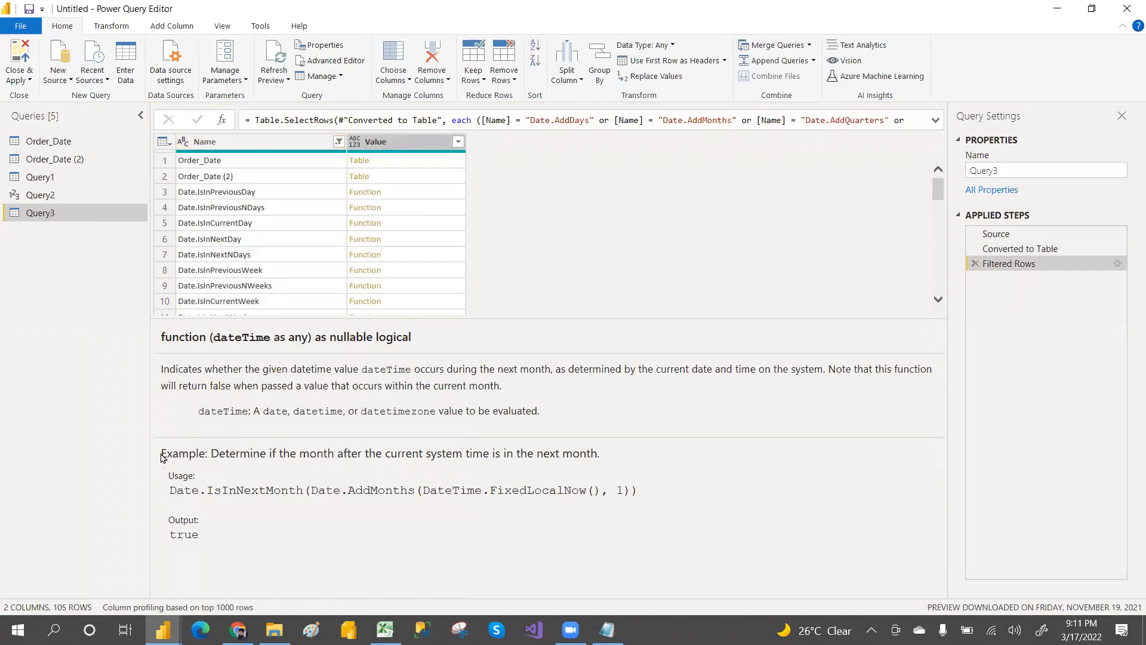
pyautogui.moveTo(206, 536); pyautogui.dragTo(289, 487)
pyautogui.click(263, 545)
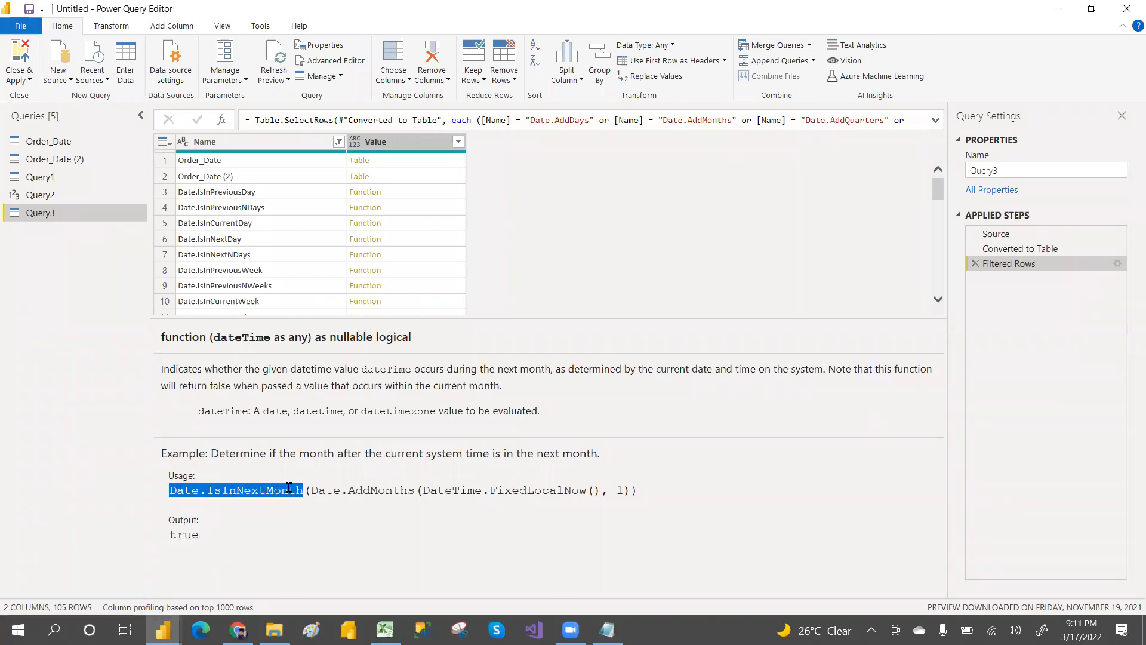
pyautogui.moveTo(423, 493); pyautogui.dragTo(514, 493)
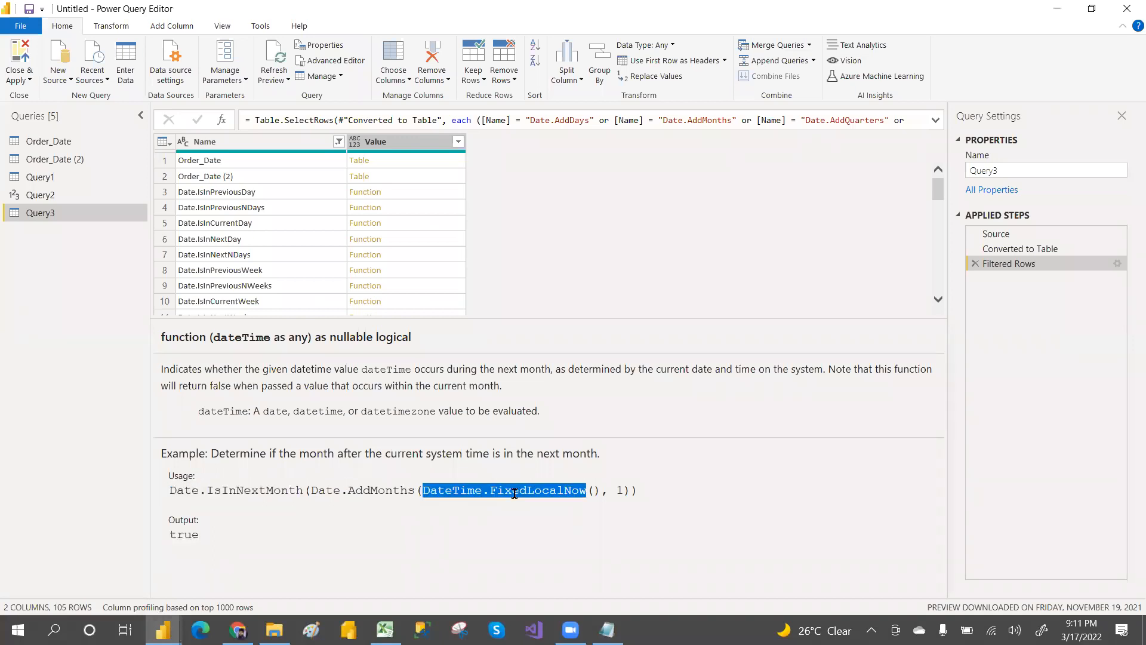
pyautogui.moveTo(585, 488); pyautogui.dragTo(596, 490)
pyautogui.click(597, 493)
pyautogui.moveTo(422, 492); pyautogui.dragTo(597, 492)
pyautogui.moveTo(208, 492); pyautogui.dragTo(311, 492)
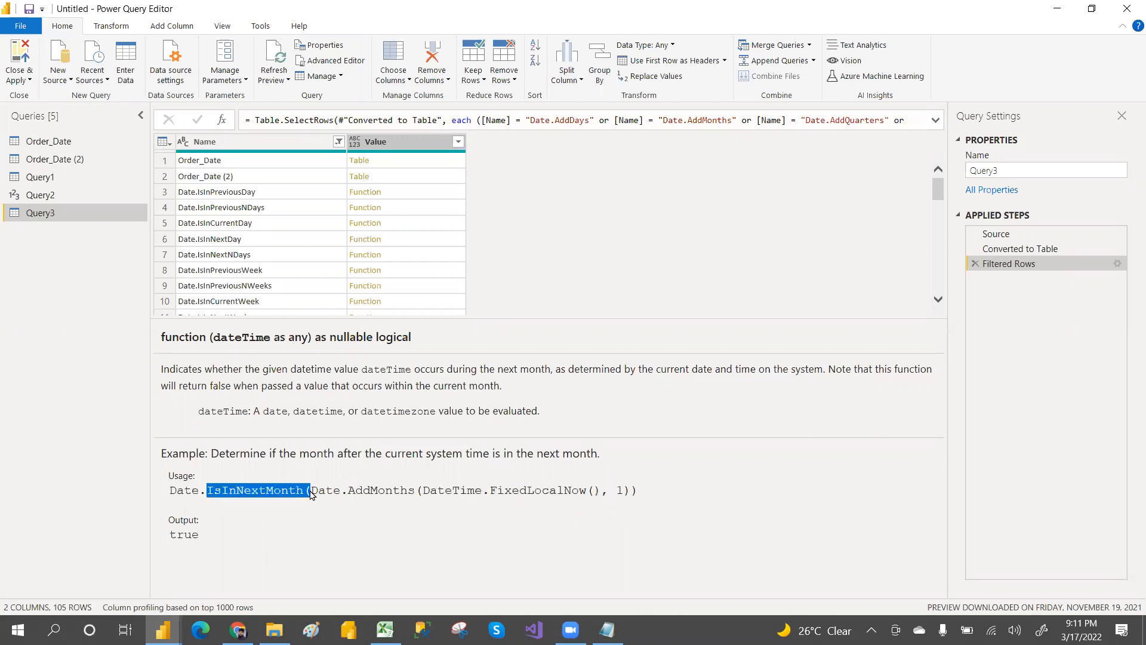
pyautogui.moveTo(610, 486); pyautogui.dragTo(635, 495)
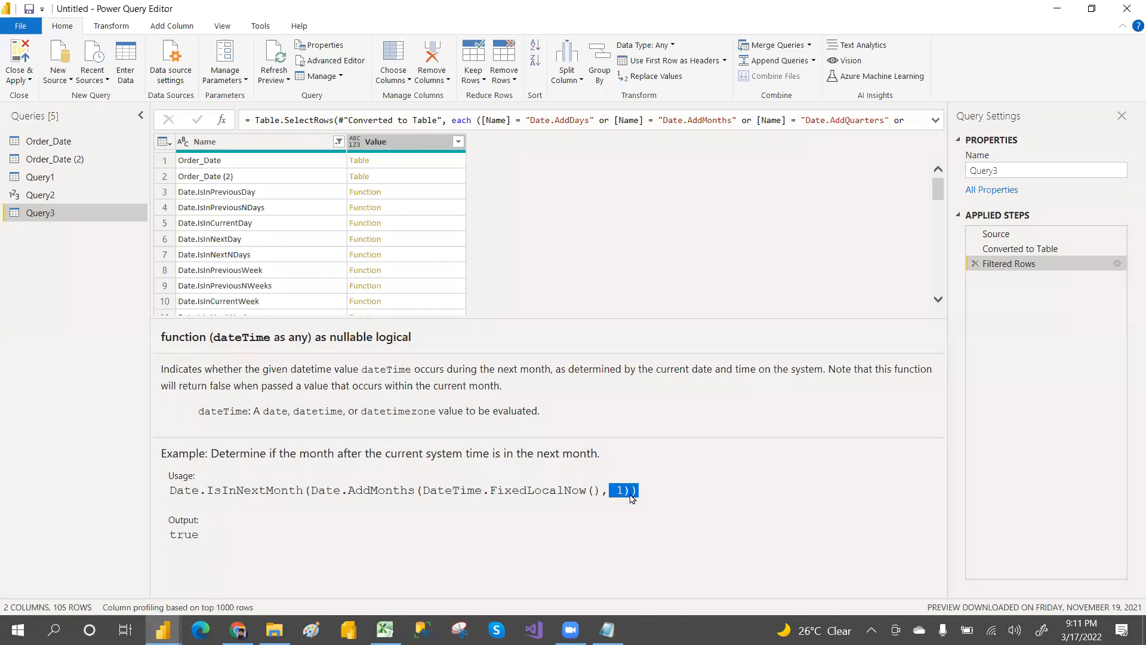
pyautogui.moveTo(172, 493); pyautogui.dragTo(311, 496)
pyautogui.moveTo(169, 536); pyautogui.dragTo(215, 536)
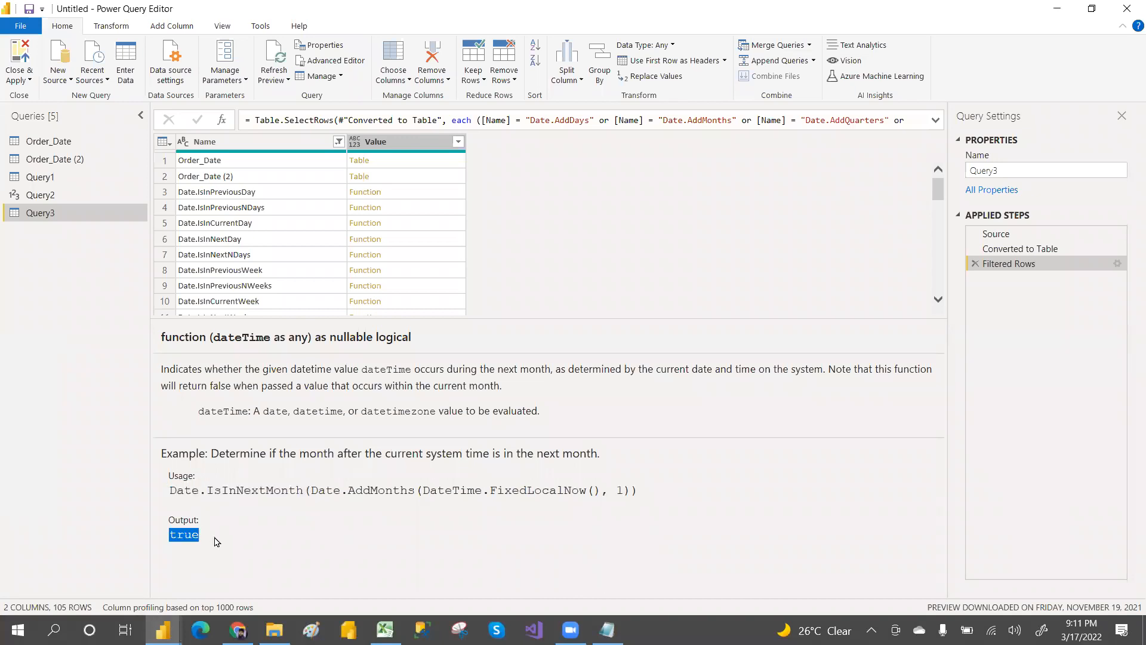
pyautogui.moveTo(309, 491); pyautogui.dragTo(482, 491)
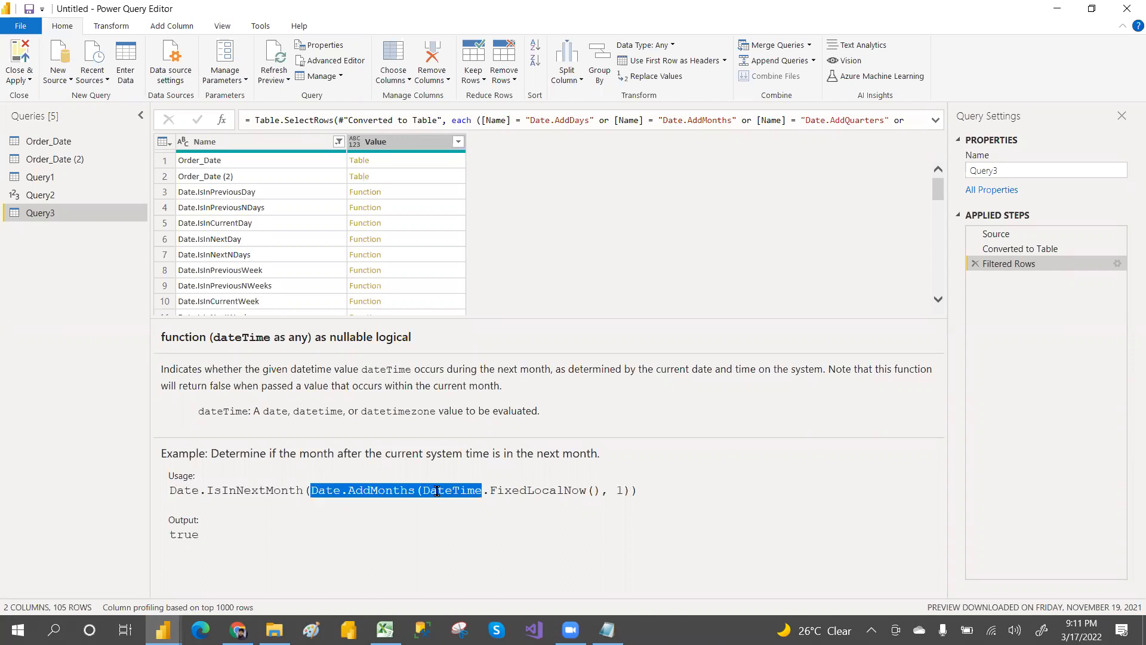
pyautogui.click(512, 489)
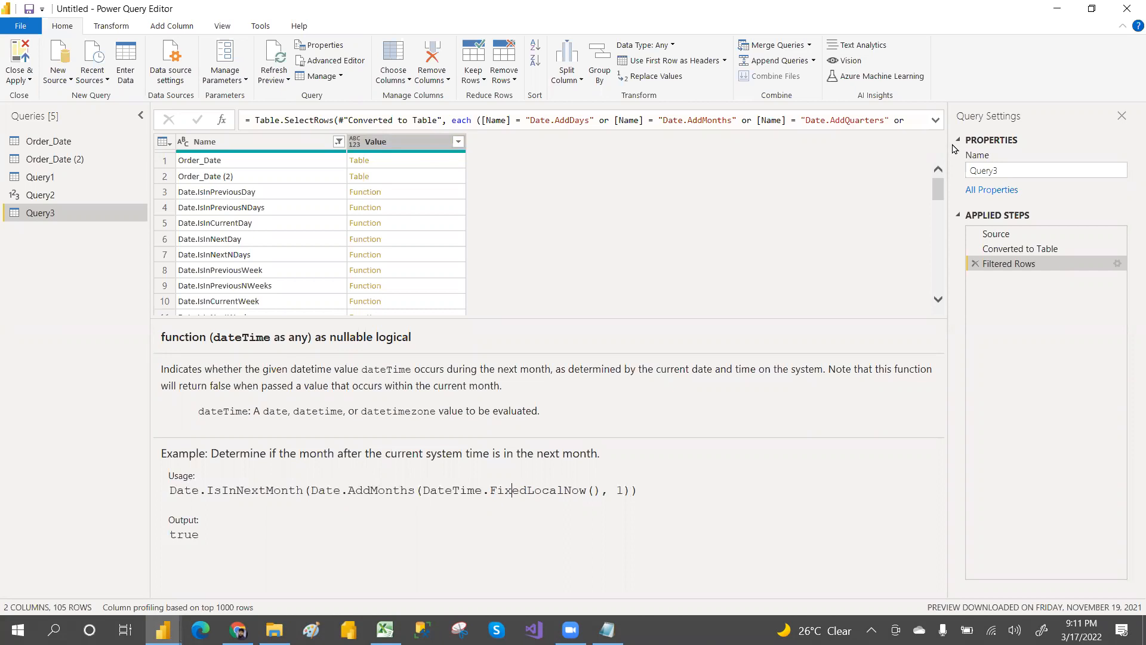
# Step: Step through the following date and datetime functions in the list and read each one's documentation
pyautogui.scroll(-4, 359, 280)
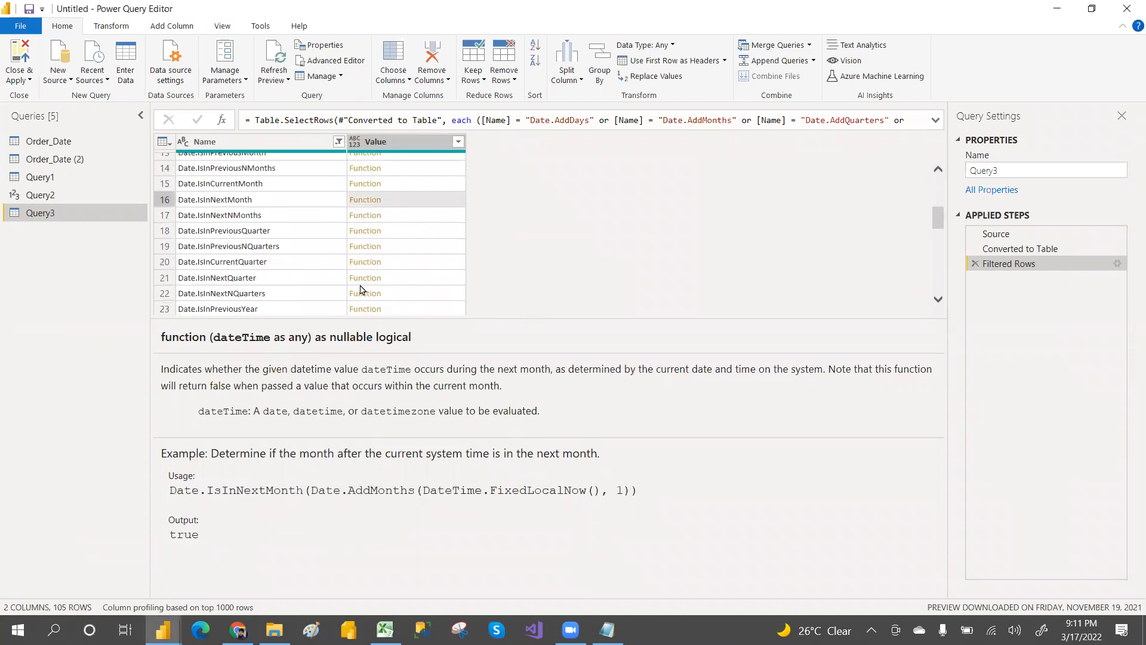
pyautogui.click(432, 309)
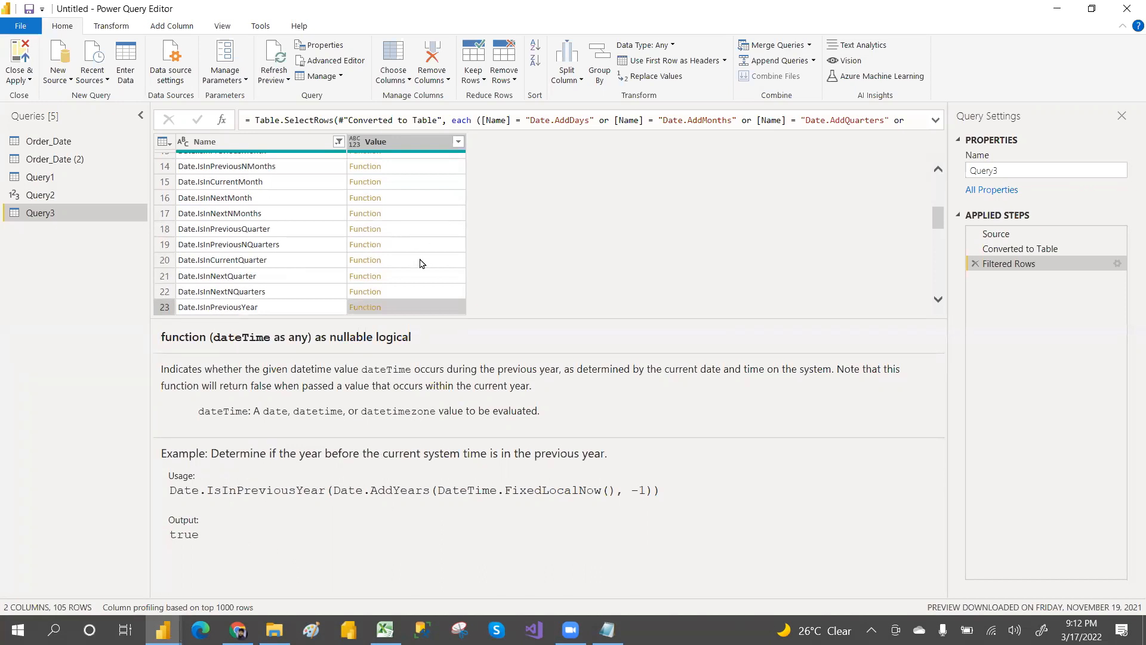
pyautogui.click(436, 294)
pyautogui.press('Down')
pyautogui.press('Down')
pyautogui.press('Down')
pyautogui.press('Down')
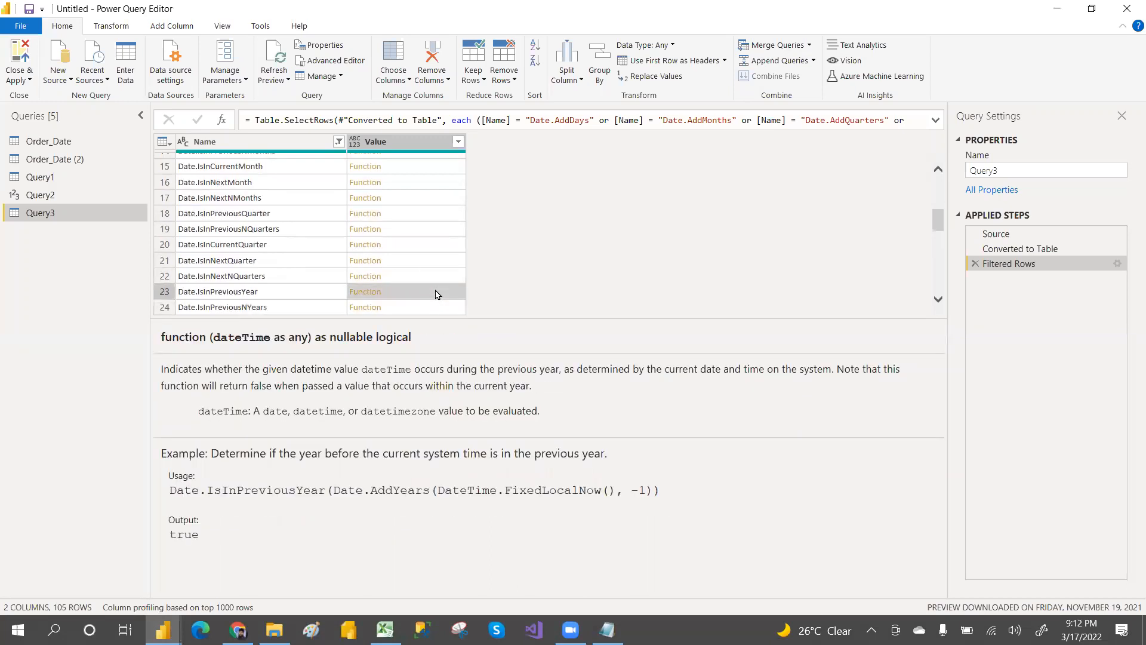
pyautogui.press('Down')
pyautogui.press('Down')
pyautogui.press('Down')
pyautogui.press('Down')
pyautogui.press('Down')
pyautogui.press('Down')
pyautogui.press('Down')
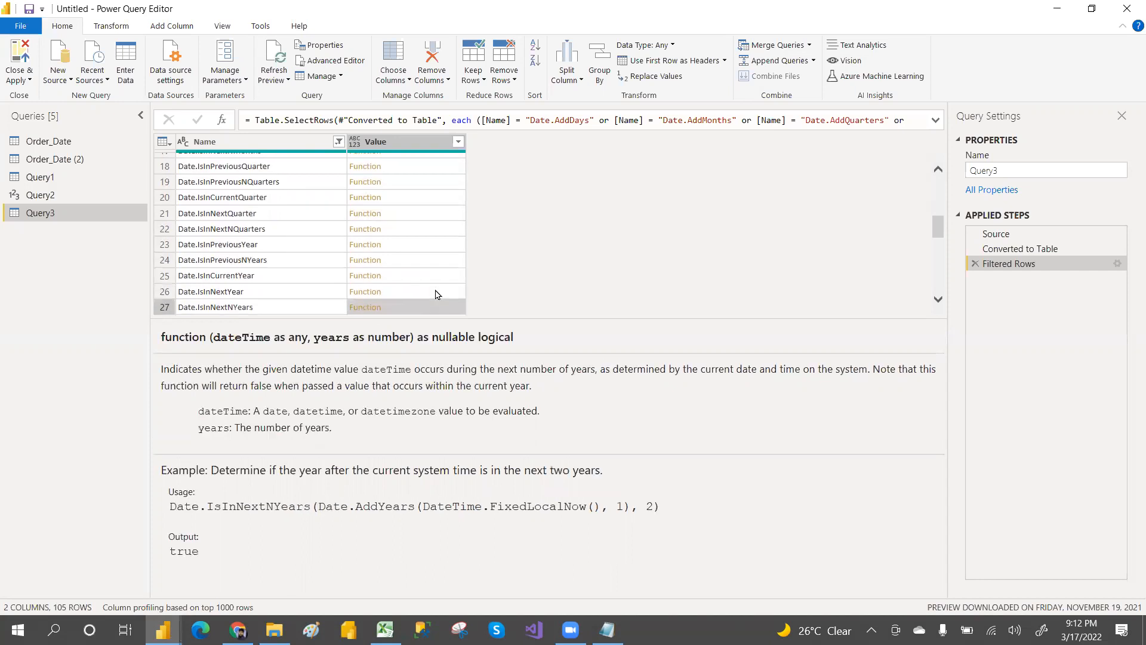
pyautogui.press('Down')
pyautogui.press('Down')
pyautogui.press('Down')
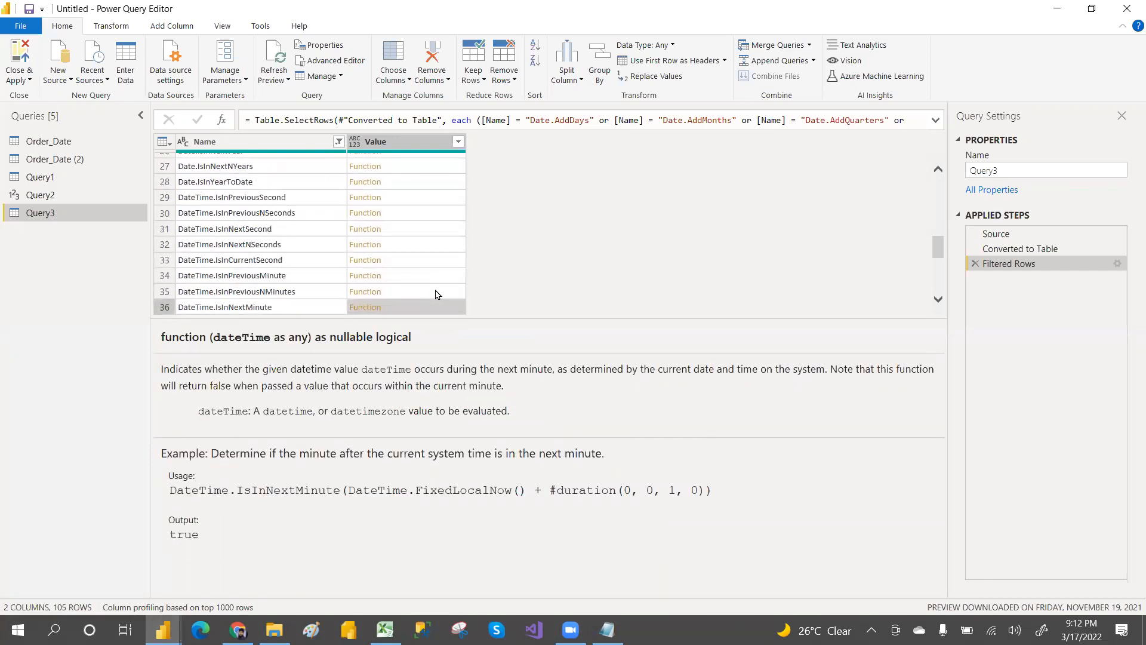
pyautogui.press('Down')
pyautogui.press('Down')
pyautogui.press('Down')
pyautogui.press('Down')
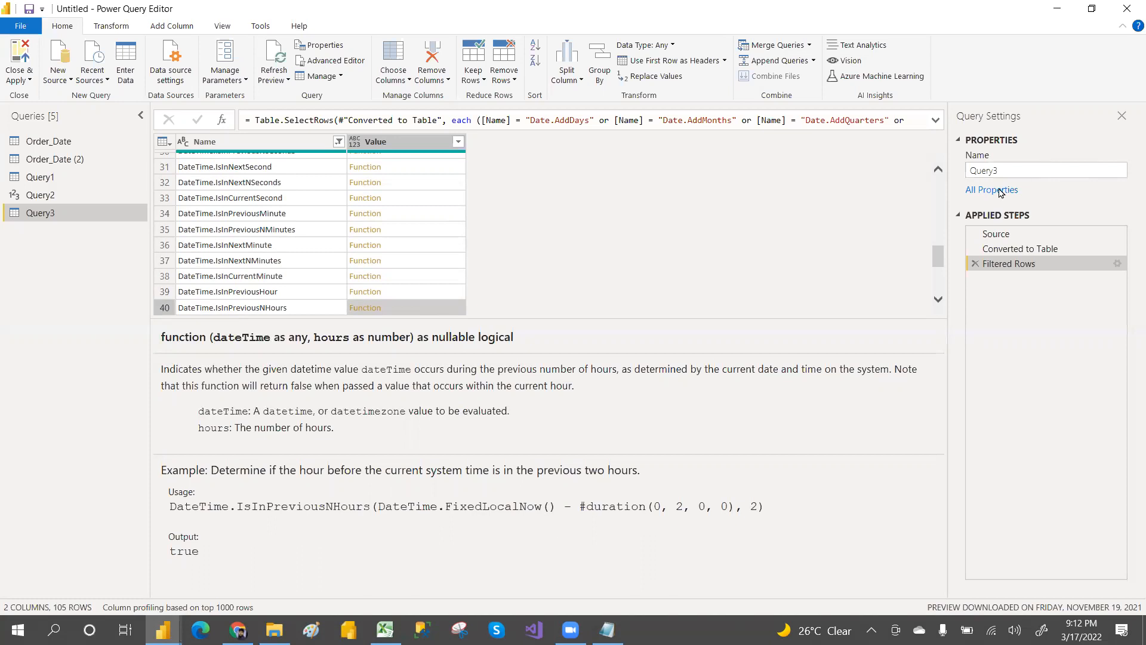
pyautogui.moveTo(936, 260); pyautogui.dragTo(934, 189)
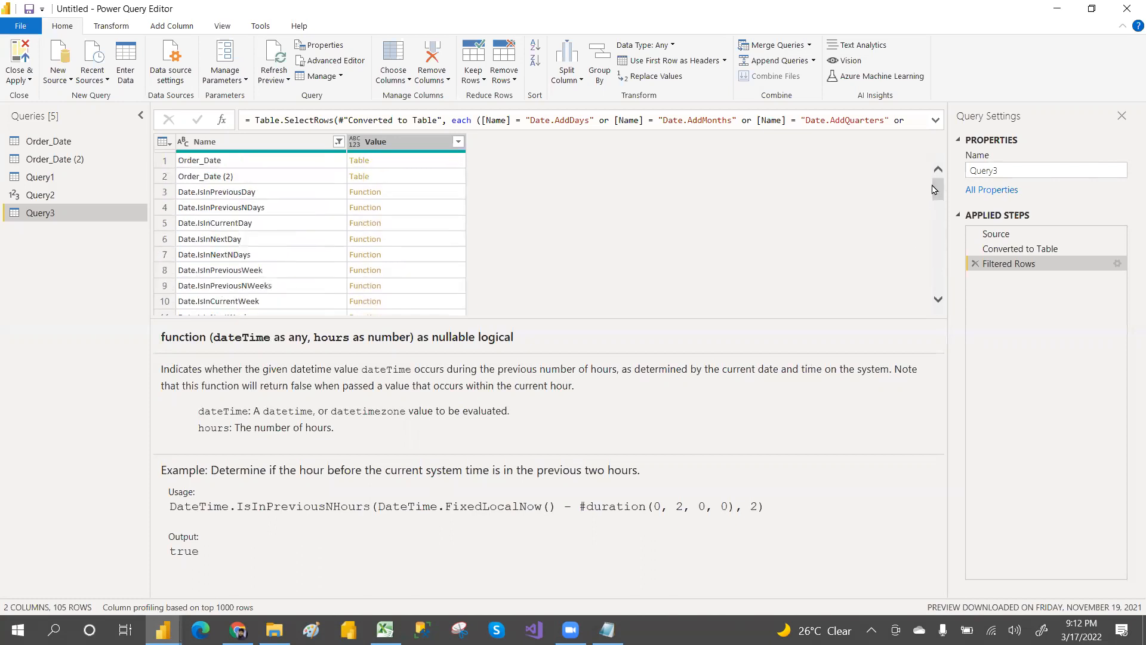
pyautogui.click(338, 141)
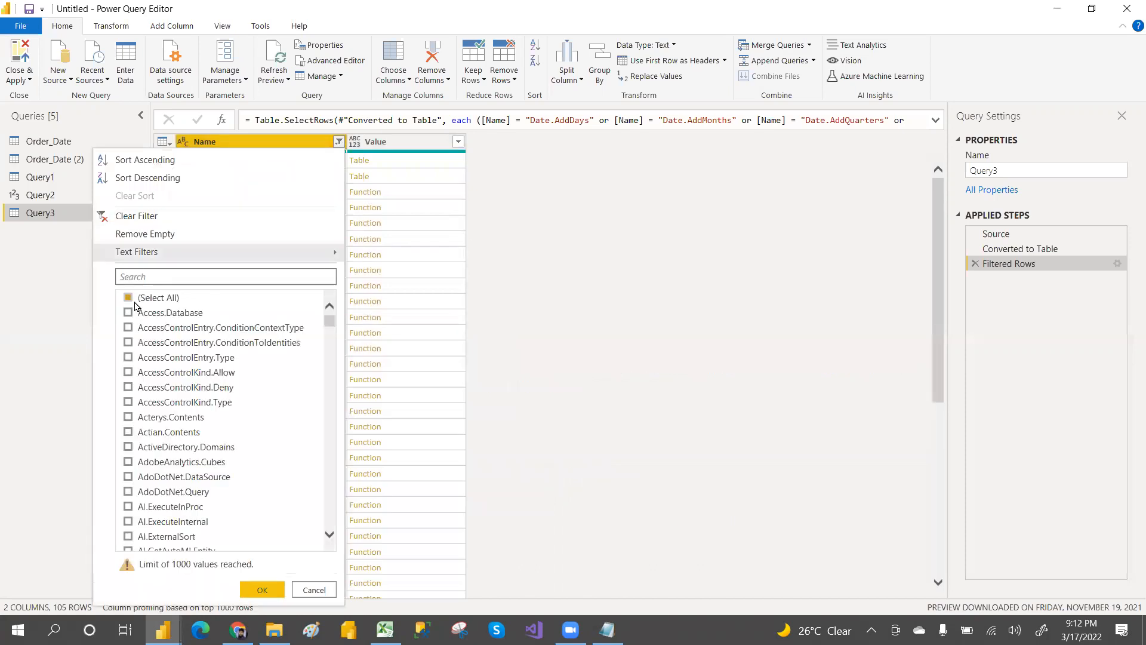
pyautogui.click(130, 299)
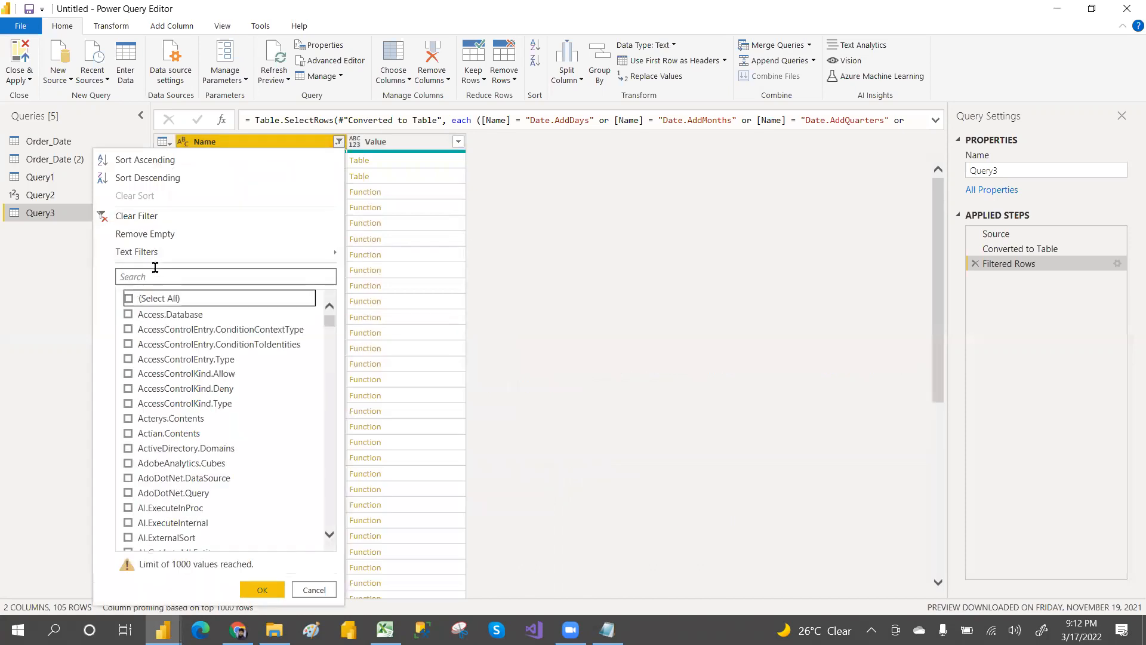
pyautogui.click(129, 299)
pyautogui.click(150, 275)
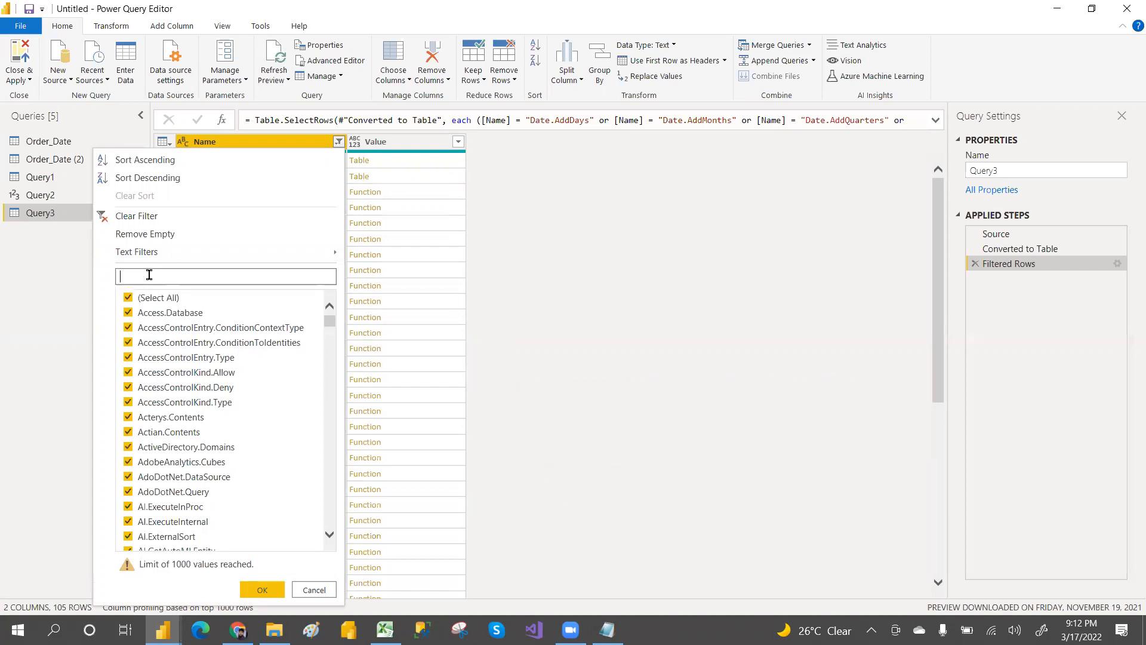
pyautogui.write('tet')
pyautogui.write('text')
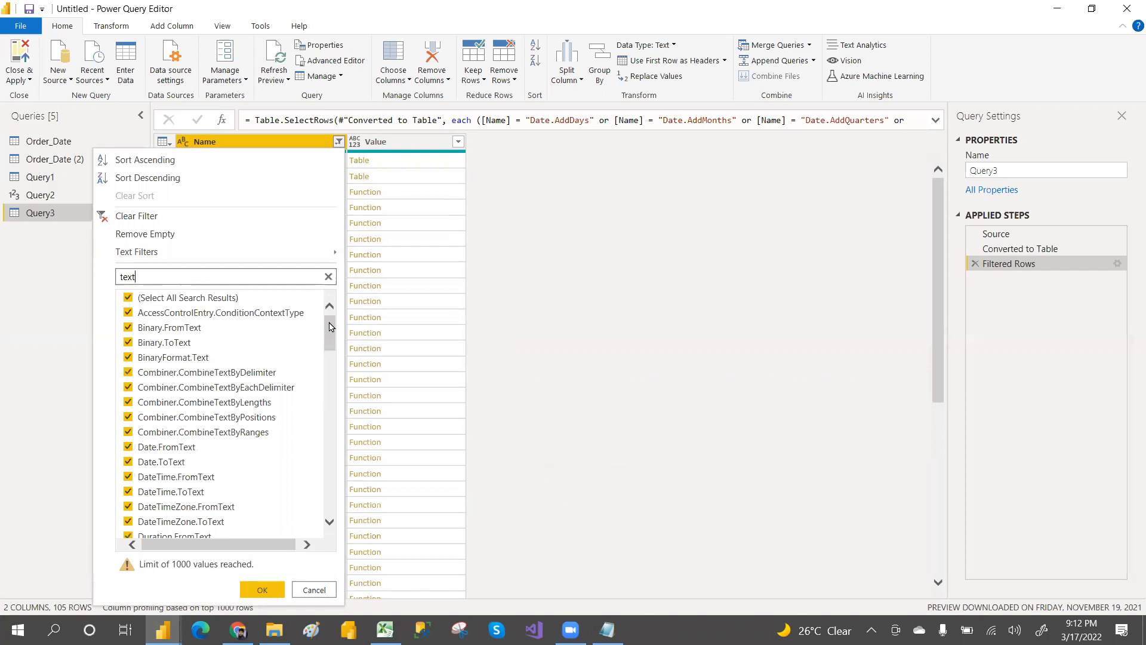
pyautogui.scroll(-5, 328, 354)
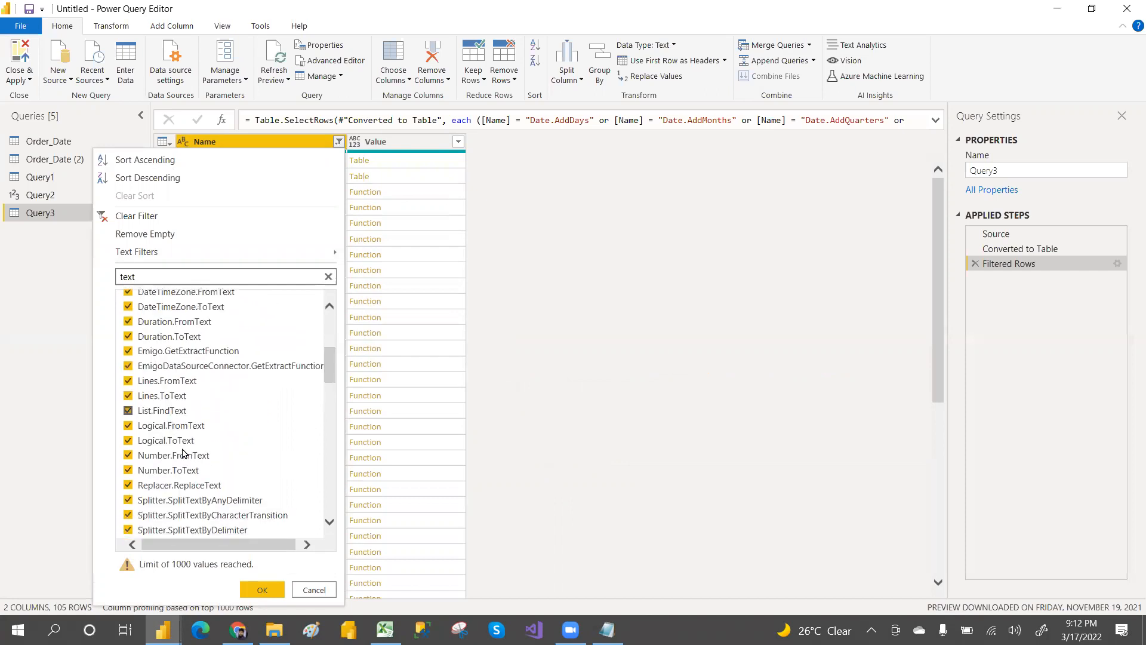
pyautogui.moveTo(328, 381); pyautogui.dragTo(330, 431)
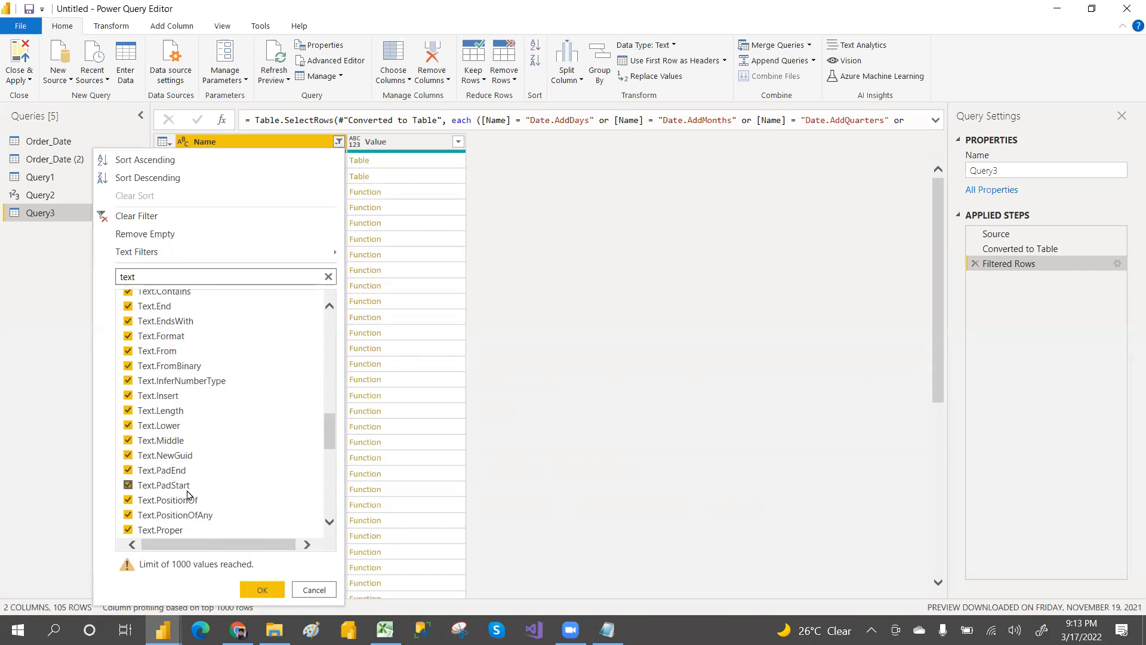
pyautogui.scroll(-4, 327, 444)
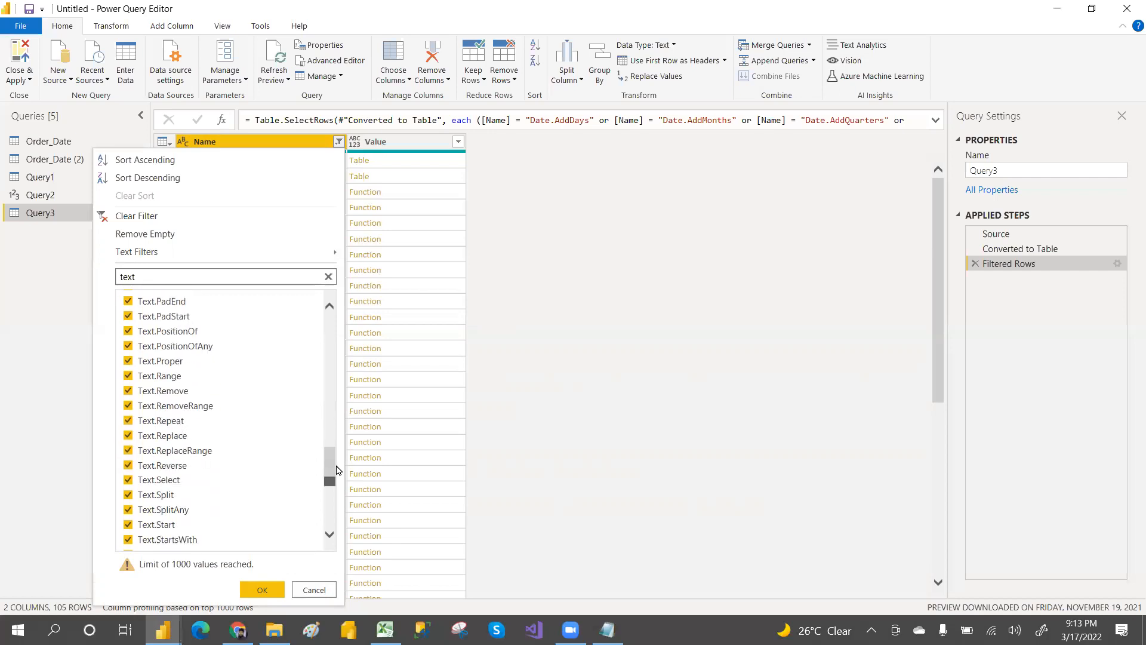
pyautogui.moveTo(331, 481); pyautogui.dragTo(333, 508)
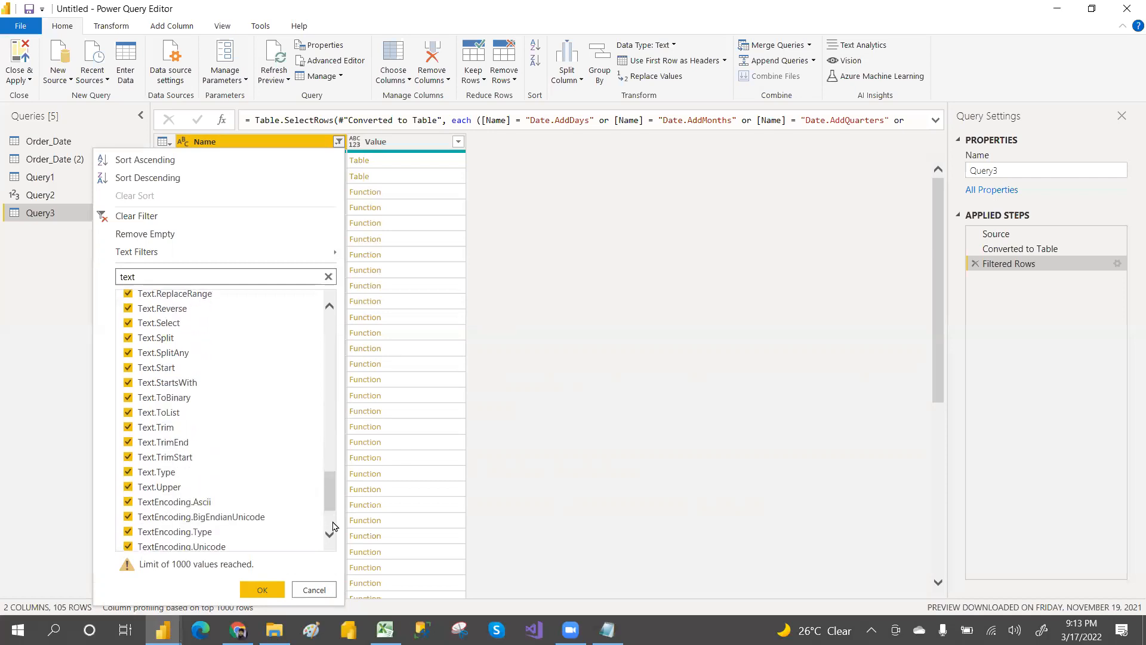
pyautogui.click(315, 590)
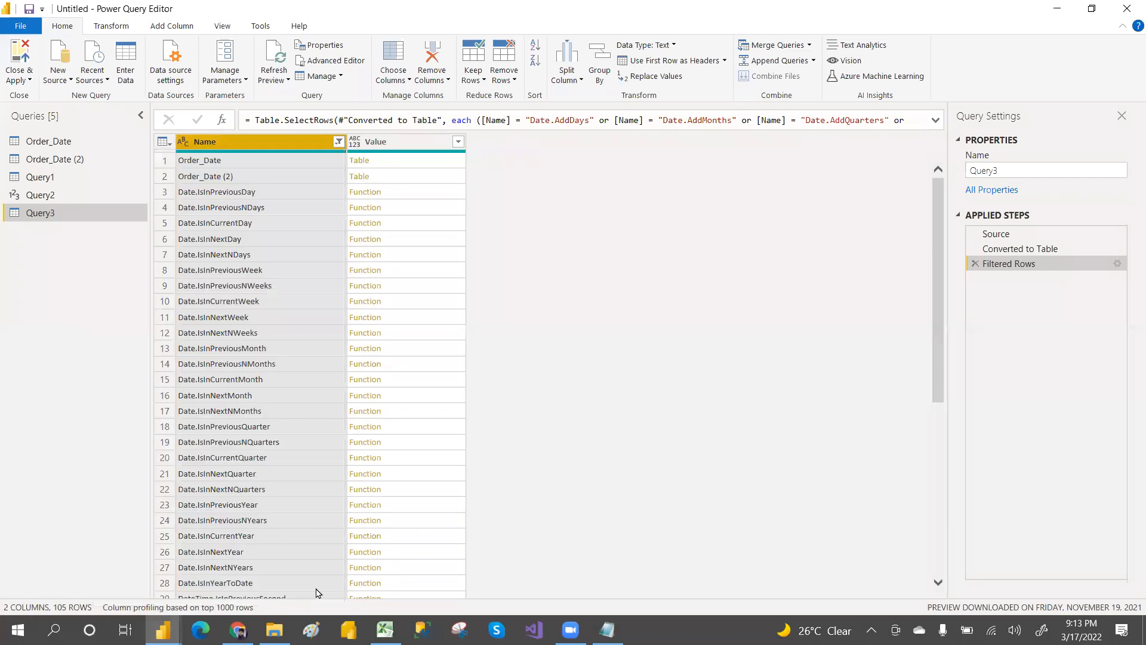
# Step: Filter the Name column to entries matching the search term text
pyautogui.click(338, 142)
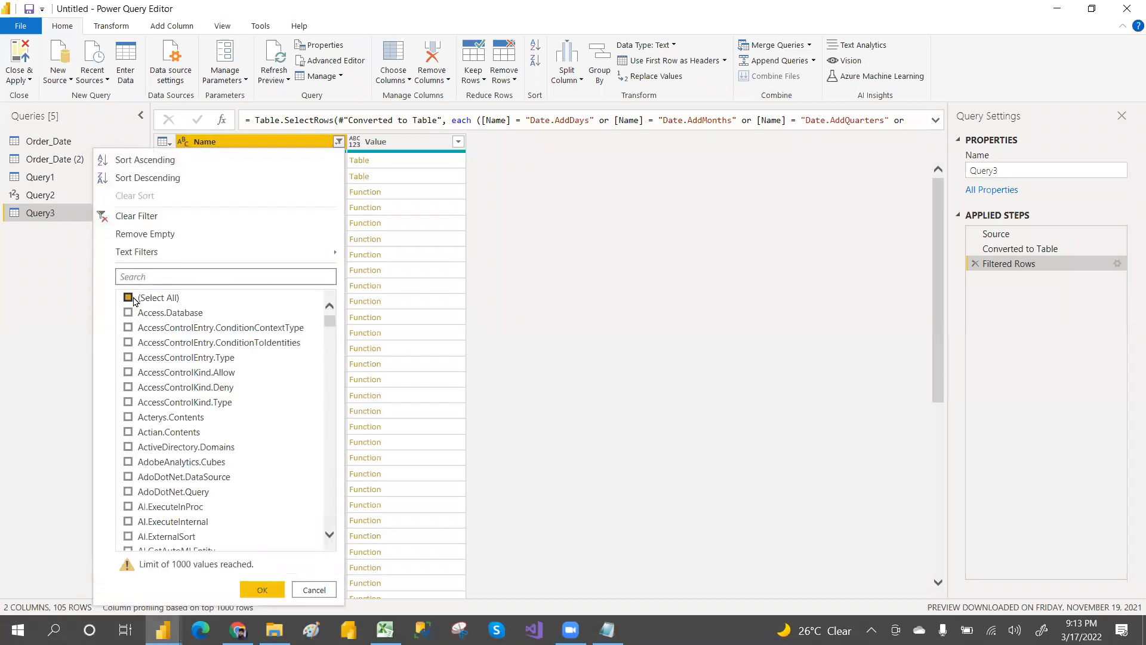
pyautogui.click(128, 298)
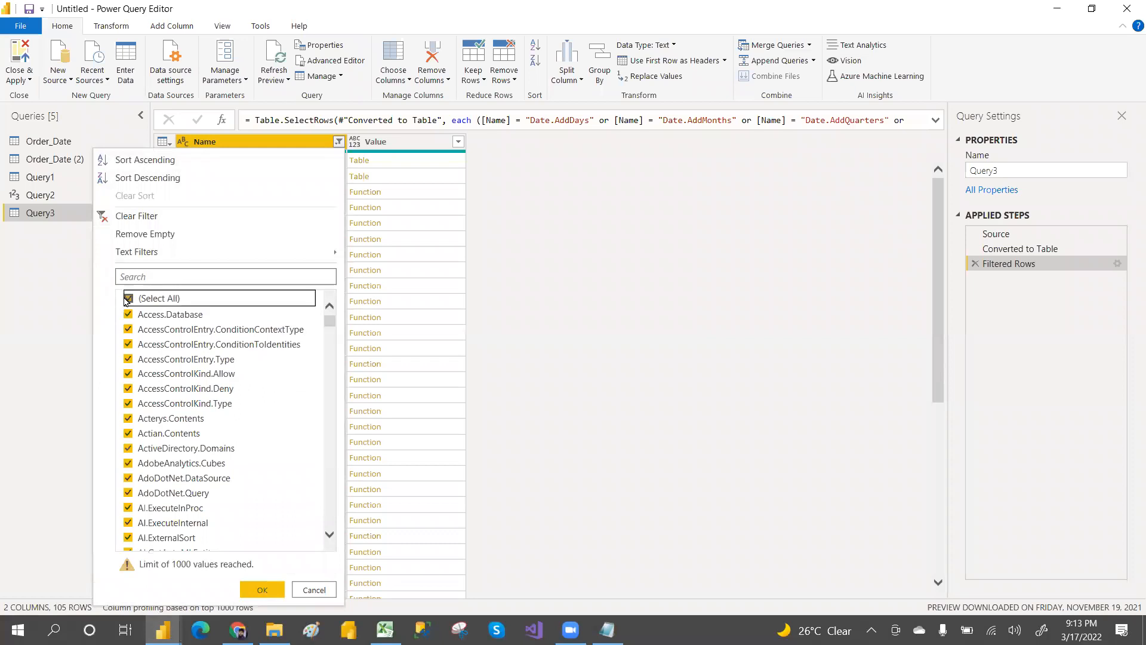
pyautogui.click(168, 276)
pyautogui.write('te')
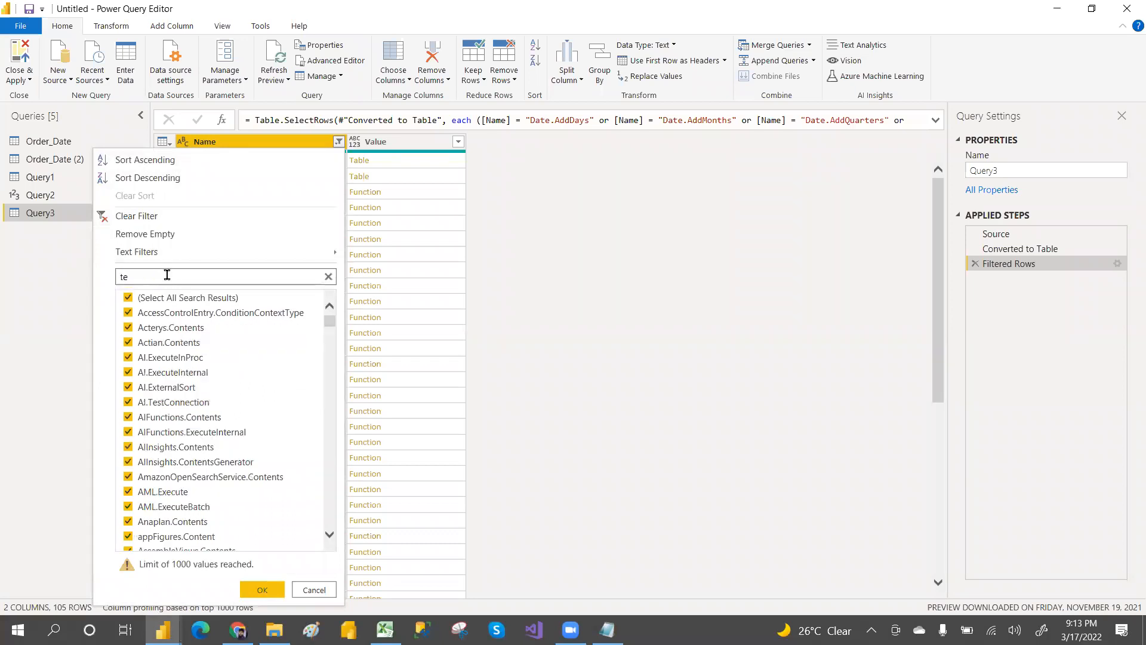
pyautogui.write('xt')
pyautogui.click(265, 590)
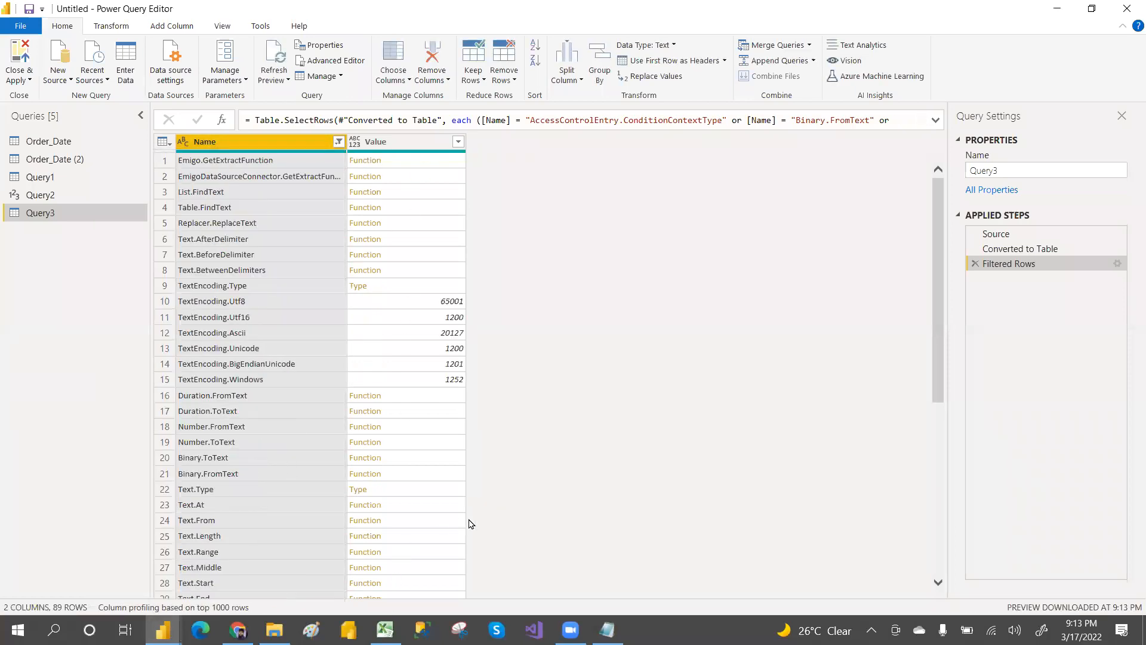
# Step: Open the documentation for the Text.Lower function and read its description and usage example
pyautogui.moveTo(938, 318); pyautogui.dragTo(936, 383)
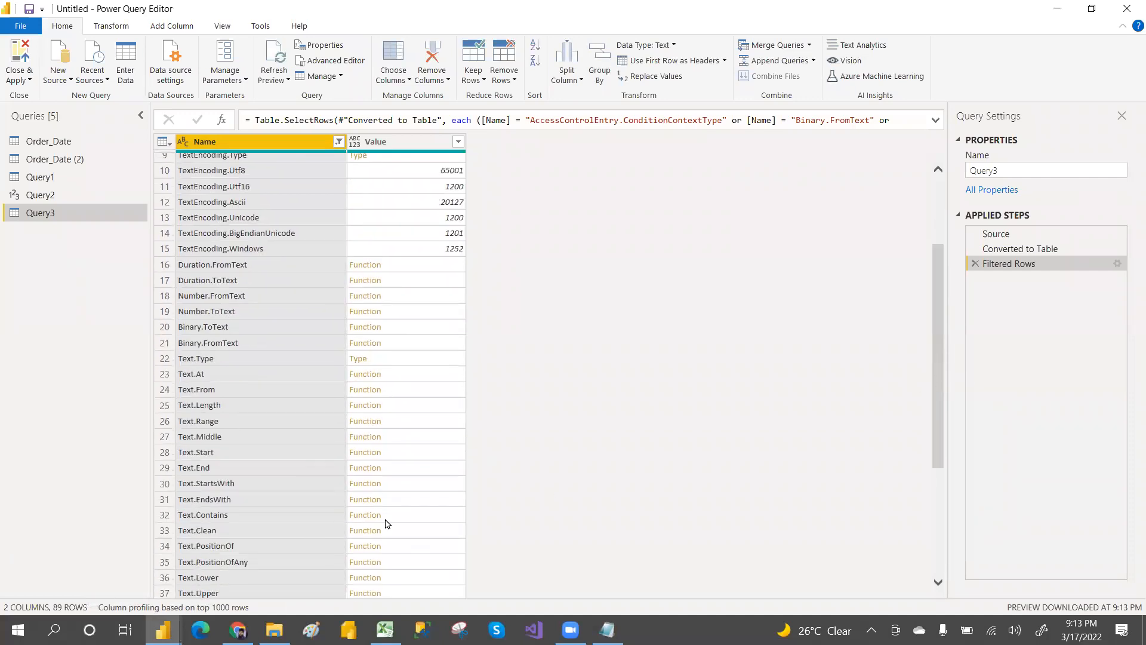
pyautogui.click(427, 580)
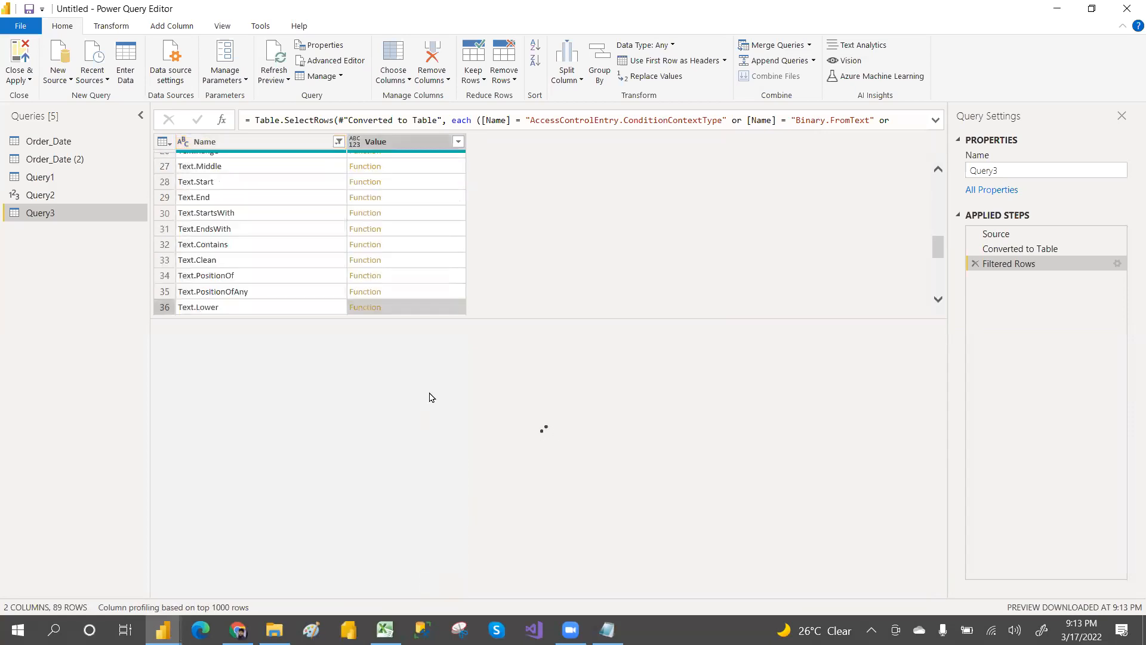
pyautogui.moveTo(167, 438); pyautogui.dragTo(288, 439)
pyautogui.moveTo(173, 438); pyautogui.dragTo(302, 439)
pyautogui.click(184, 488)
pyautogui.moveTo(184, 488); pyautogui.dragTo(284, 486)
pyautogui.click(282, 481)
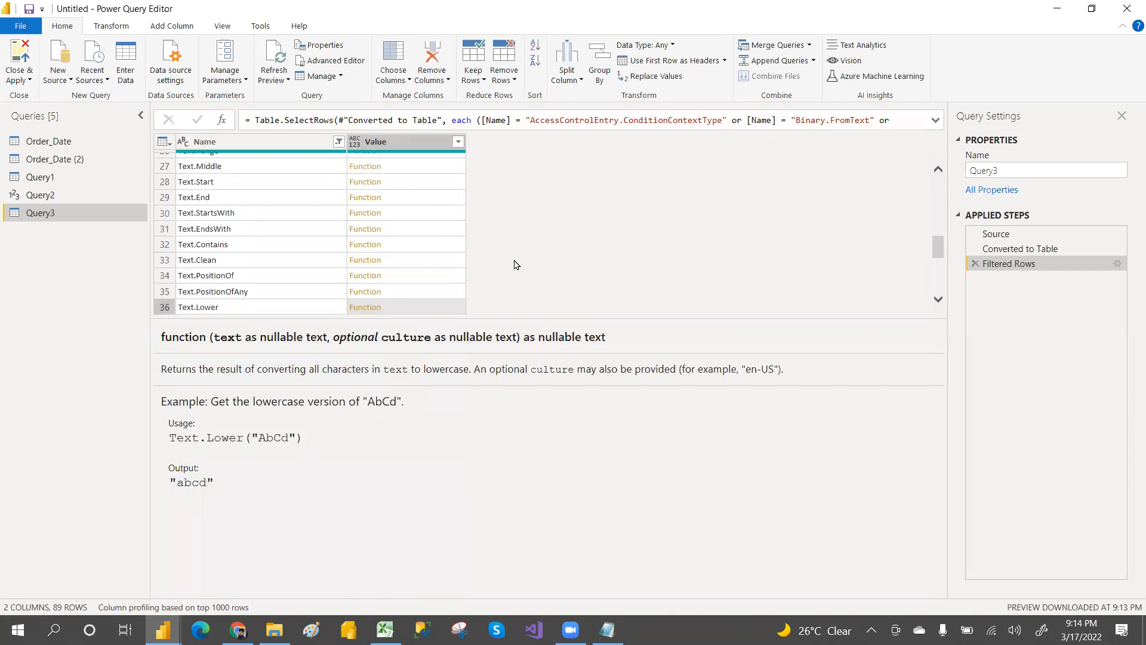
# Step: Switch to the DailyClasses_Notes file in Notepad and append MODELING :-- after the Power Pivot heading
pyautogui.hotkey('alt', 'Tab')
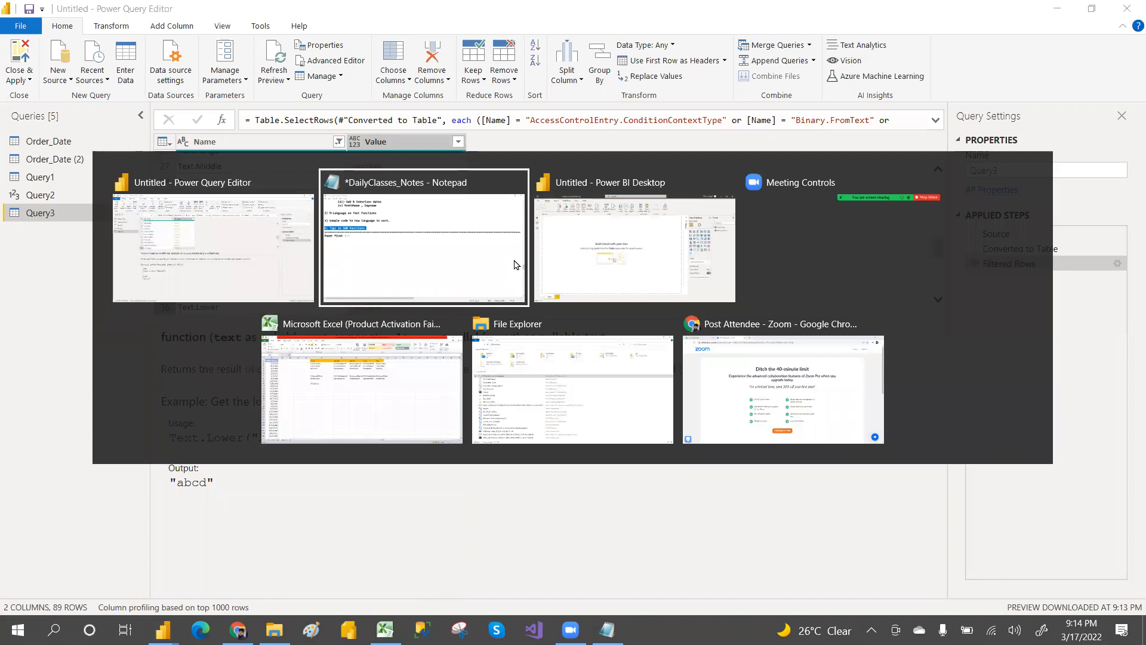
pyautogui.hotkey('alt', 'Tab')
pyautogui.hotkey('alt', 'Tab')
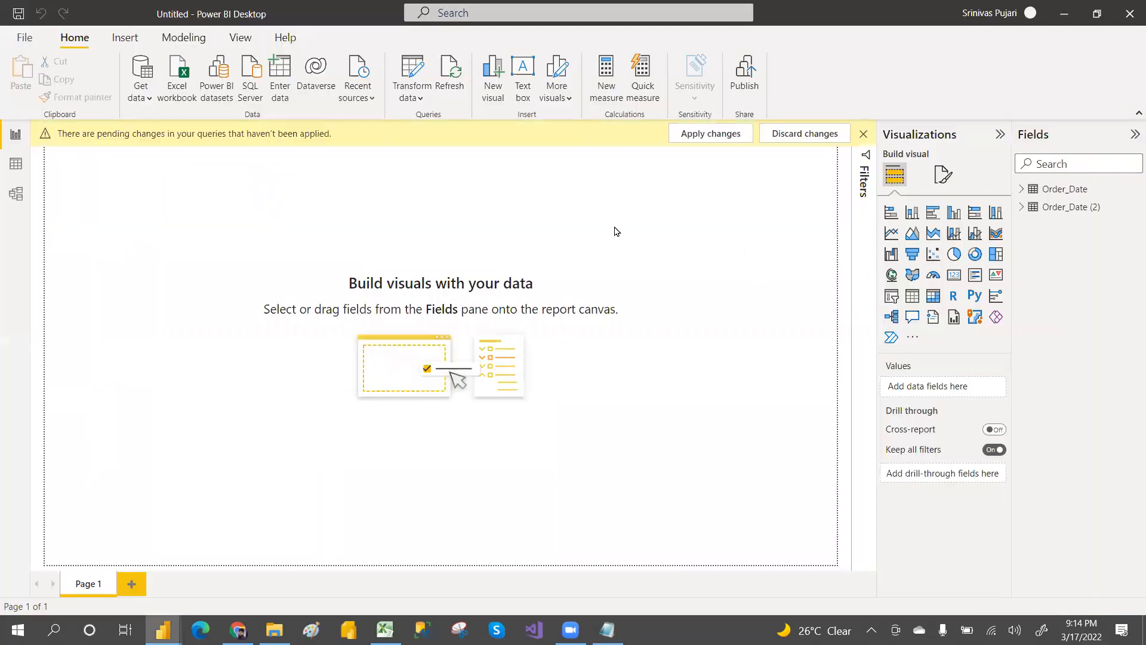
pyautogui.hotkey('alt', 'Tab')
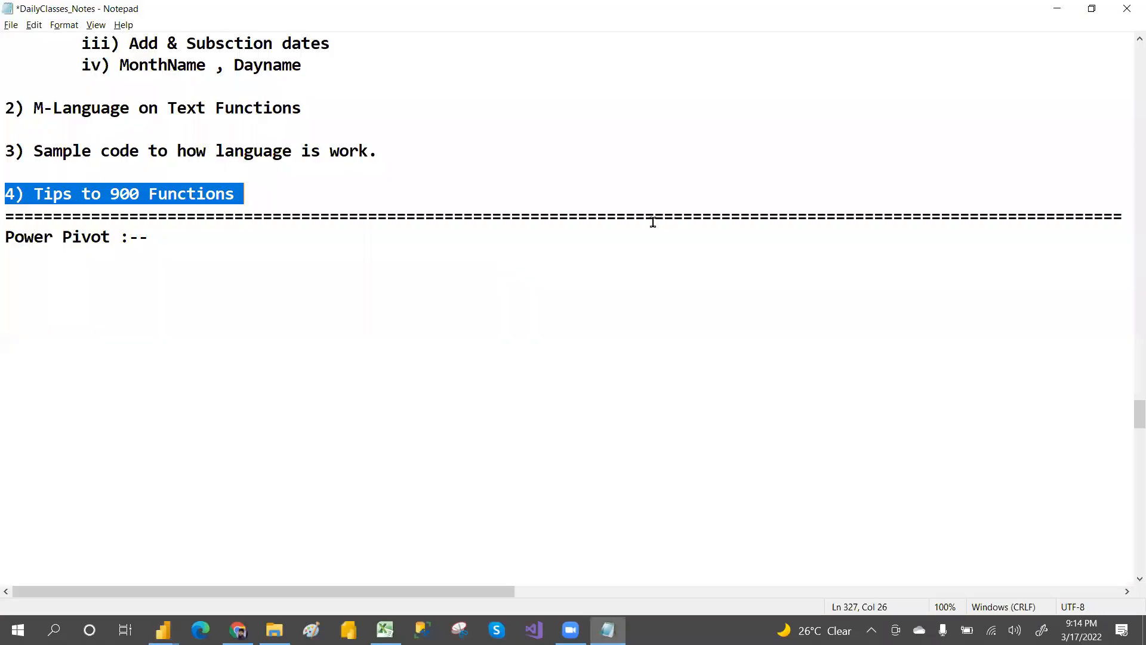
pyautogui.hotkey('alt', 'Tab')
pyautogui.hotkey('alt', 'Tab')
pyautogui.hotkey('alt', 'Tab')
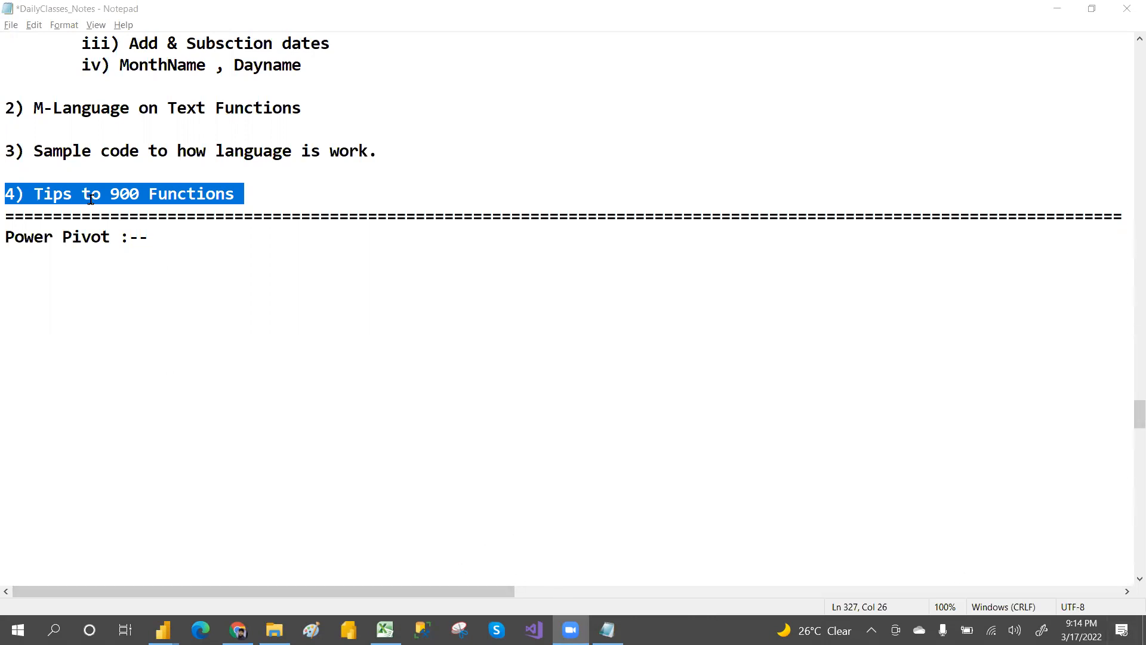
pyautogui.moveTo(8, 237); pyautogui.dragTo(161, 238)
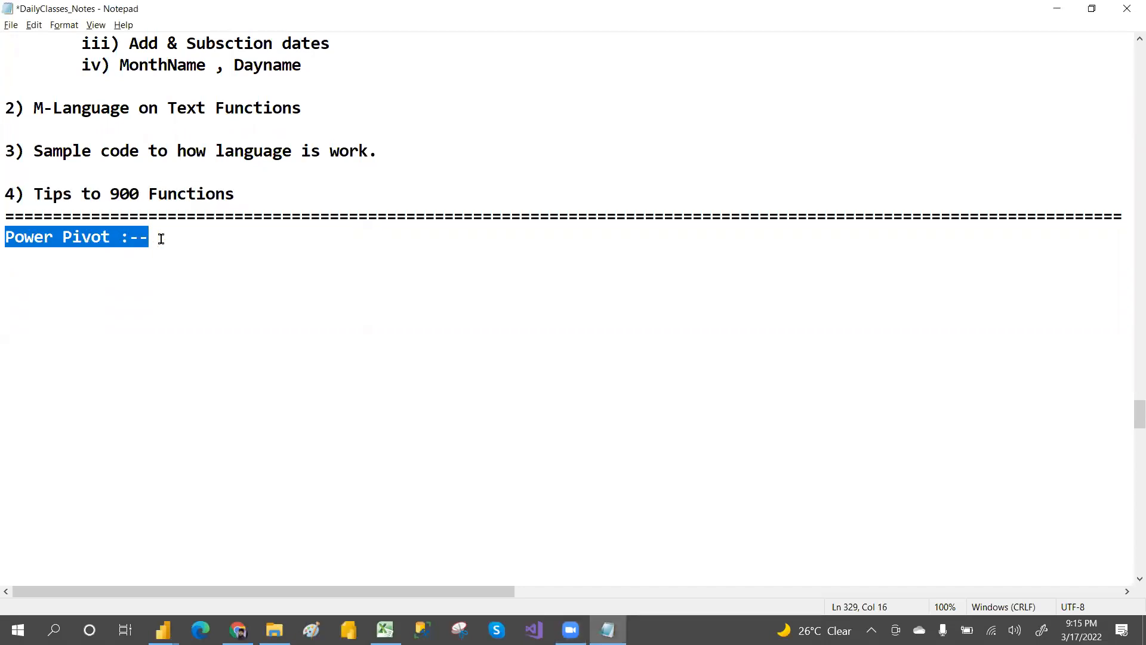
pyautogui.click(162, 238)
pyautogui.write('m')
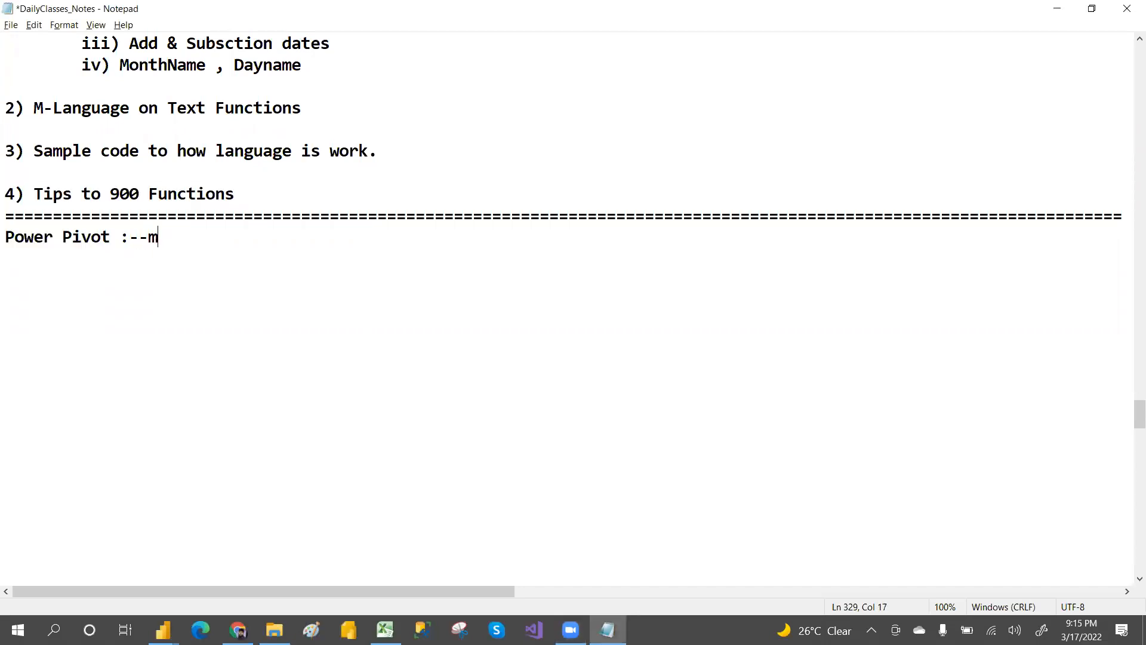
pyautogui.press('BackSpace')
pyautogui.write('MODELING')
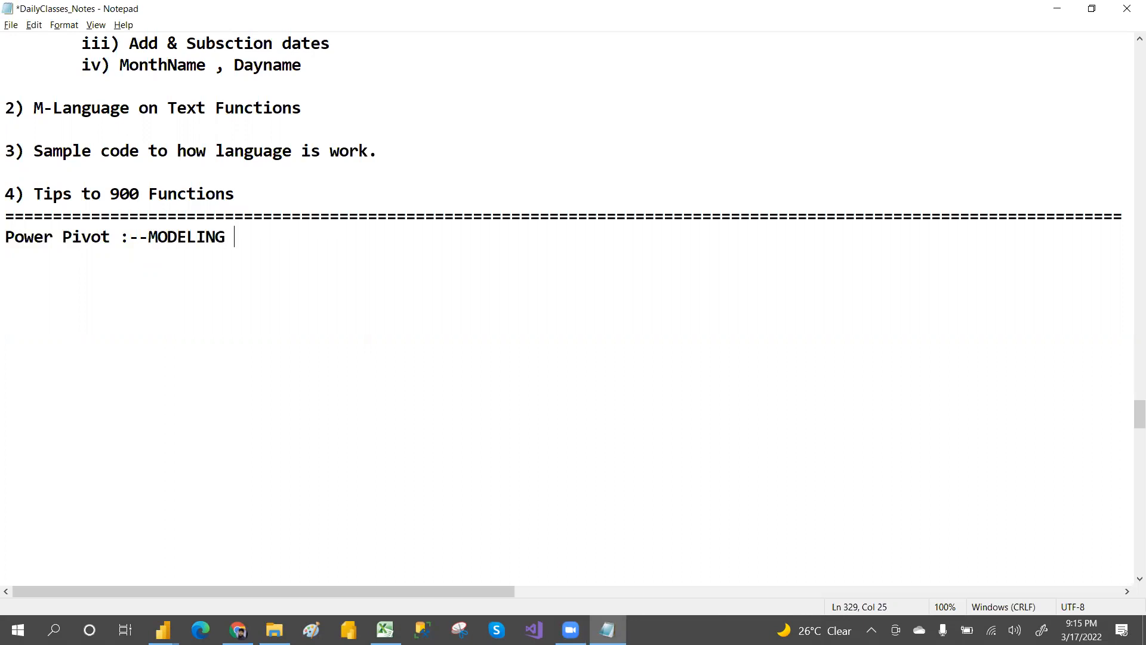
pyautogui.write(' :--')
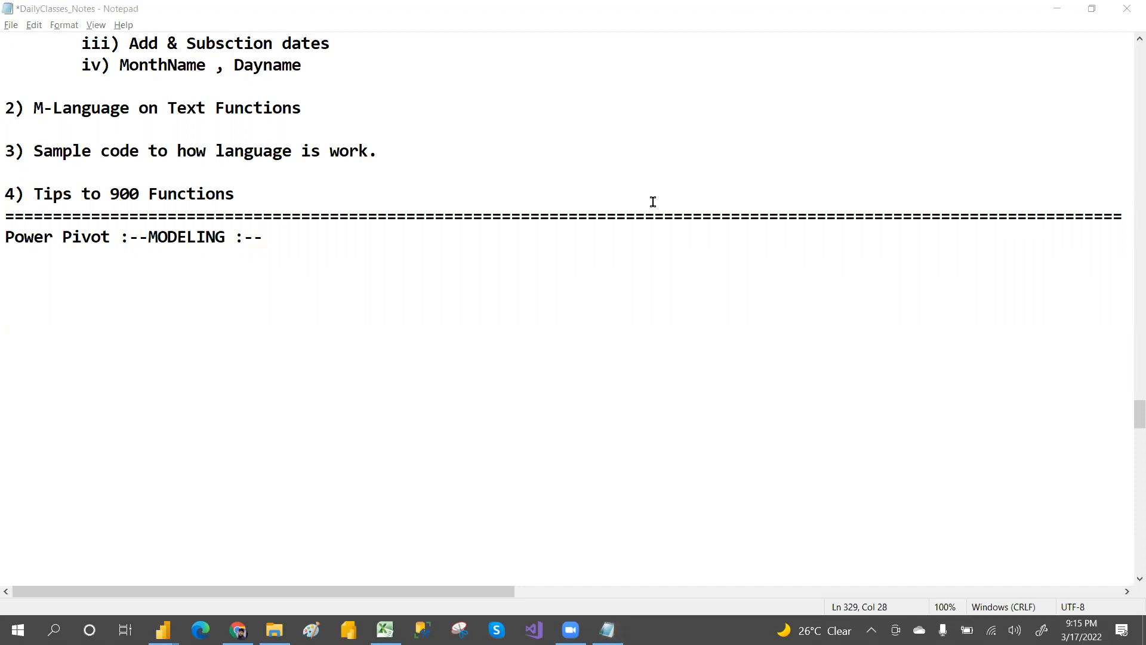
# Step: Continue the heading line with IT'S REALTIONSHIP B/W FACT AND DIM TABLES
pyautogui.doubleClick(287, 238)
pyautogui.click(286, 238)
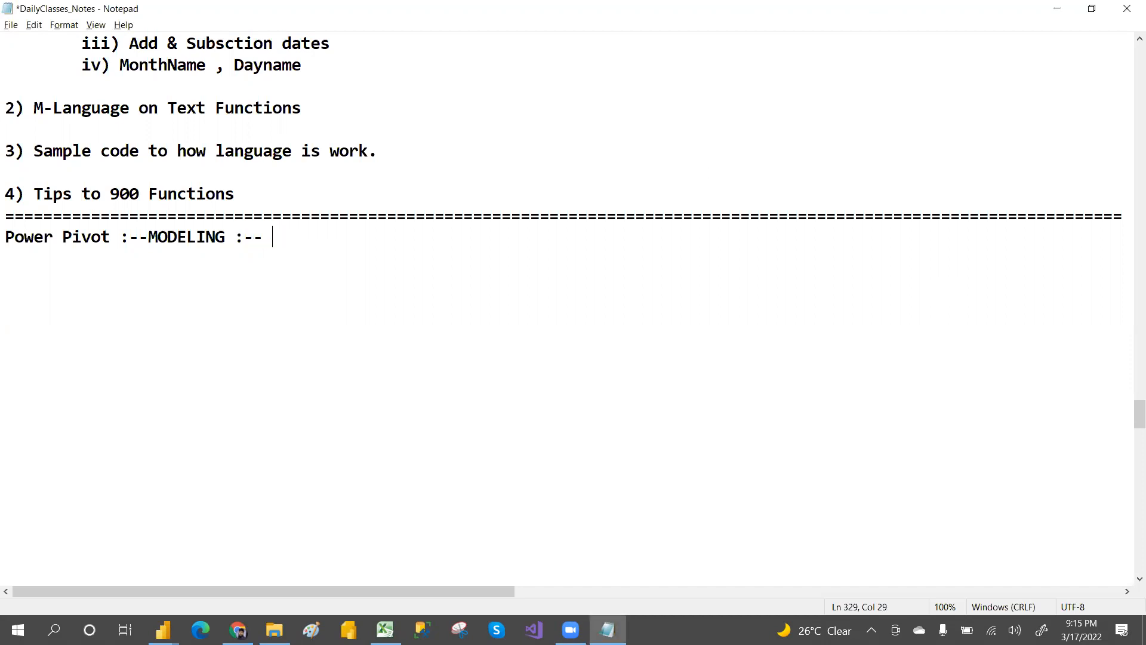
pyautogui.write("IT'S REALTIONS")
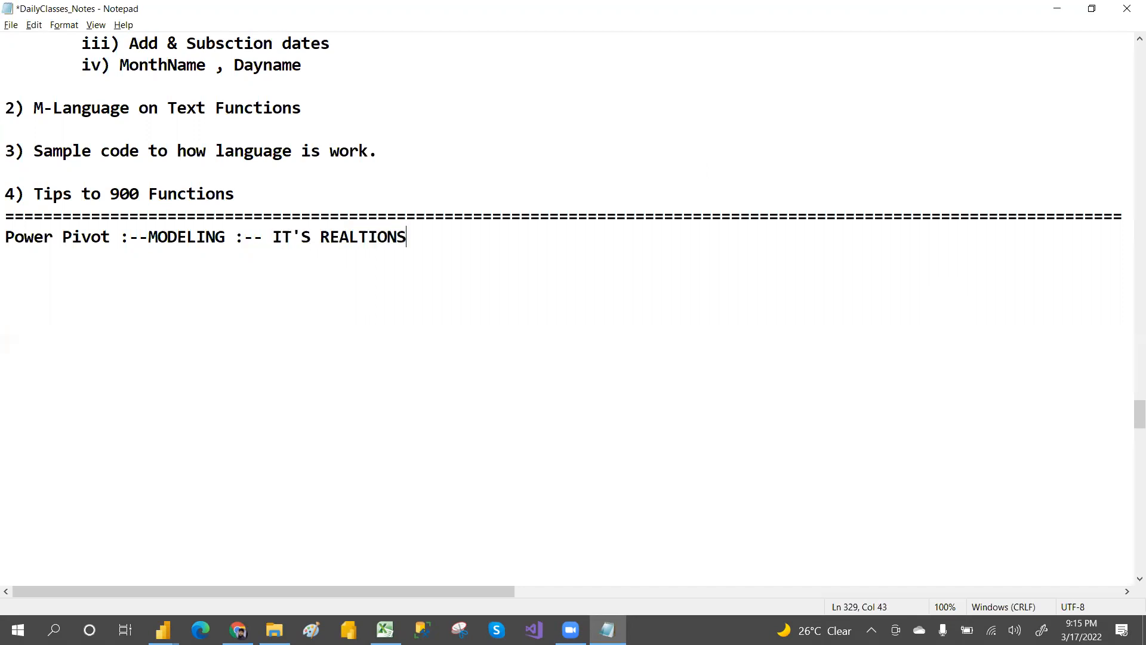
pyautogui.write('HIP B/W TABLES')
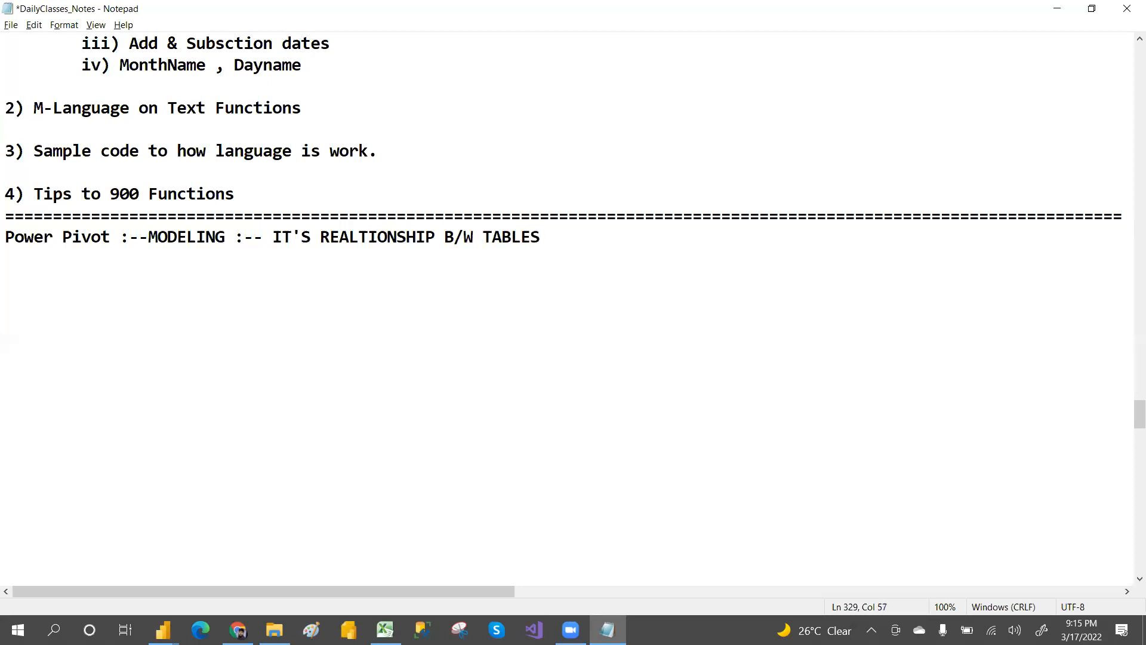
pyautogui.press('BackSpace')
pyautogui.press('BackSpace')
pyautogui.press('BackSpace')
pyautogui.press('BackSpace')
pyautogui.press('BackSpace')
pyautogui.press('BackSpace')
pyautogui.write('FACT AND DIM')
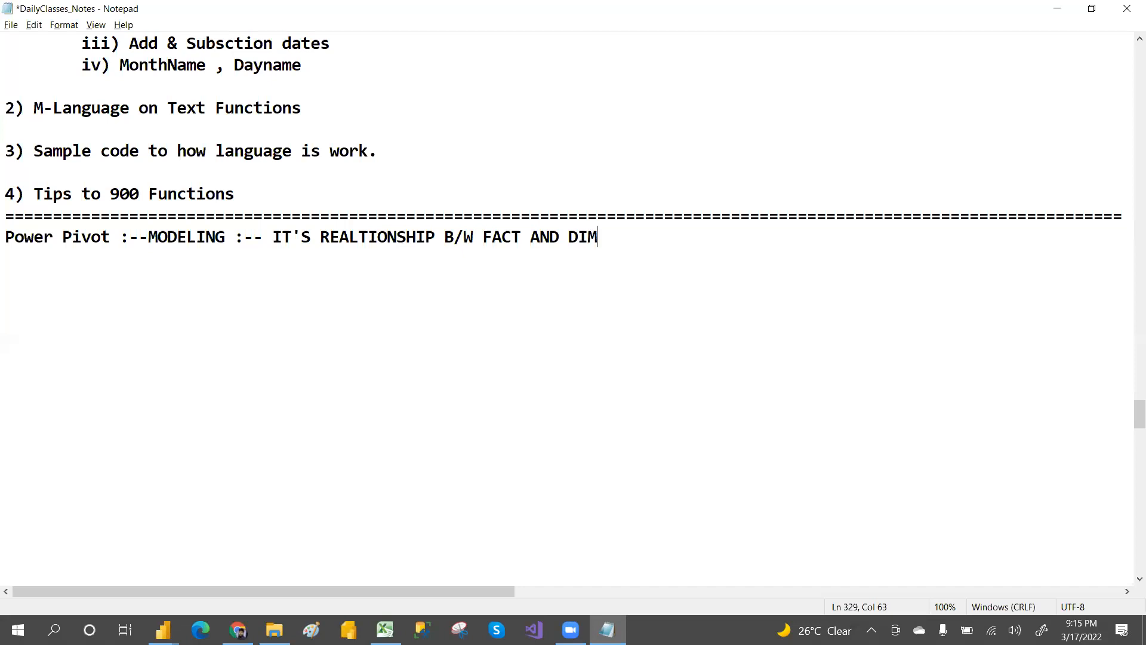
pyautogui.write(' TABLES')
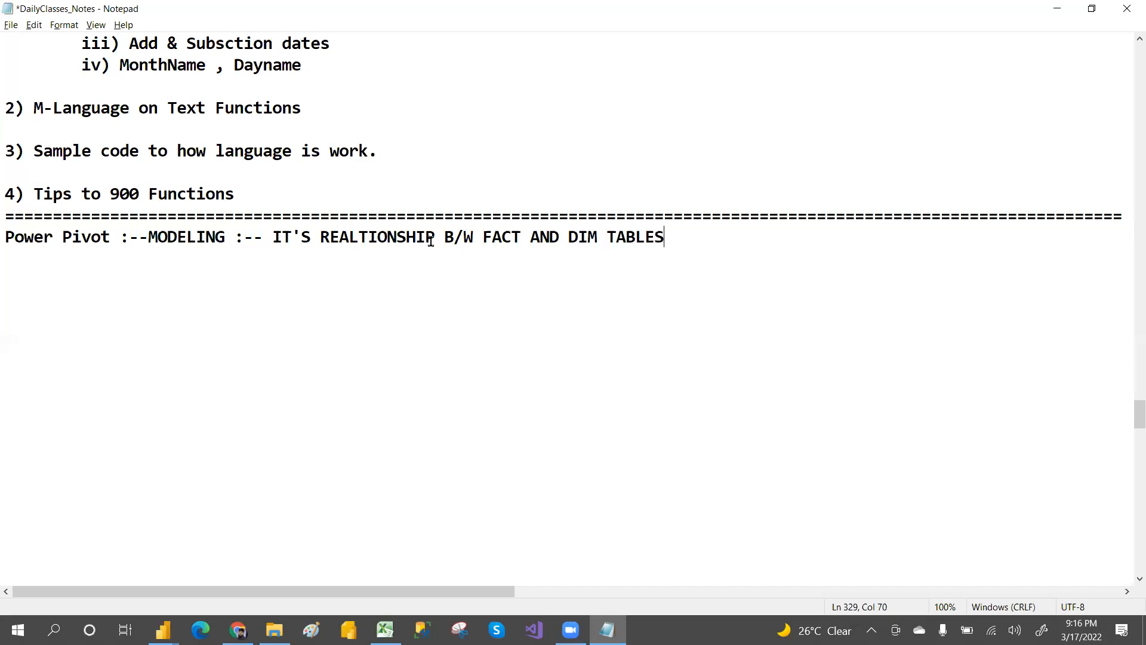
# Step: Add a line of dashes beneath the Power Pivot heading as an underline
pyautogui.moveTo(475, 238); pyautogui.dragTo(606, 238)
pyautogui.click(672, 233)
pyautogui.press('Return')
pyautogui.press('Return')
pyautogui.click(10, 250)
pyautogui.write('------------')
pyautogui.press('BackSpace')
# Step: Add indented FACT and DIM subheadings below the underline, separated by blank lines
pyautogui.press('Tab')
pyautogui.write('1) FACT')
pyautogui.press('Return')
pyautogui.click(110, 302)
pyautogui.press('BackSpace')
pyautogui.press('BackSpace')
pyautogui.press('BackSpace')
pyautogui.press('Return')
pyautogui.press('Return')
pyautogui.press('Return')
pyautogui.press('Return')
pyautogui.press('Tab')
pyautogui.write('DIM')
pyautogui.press('Return')
pyautogui.press('Return')
pyautogui.press('Return')
pyautogui.press('Return')
pyautogui.press('Return')
pyautogui.press('Return')
pyautogui.press('Return')
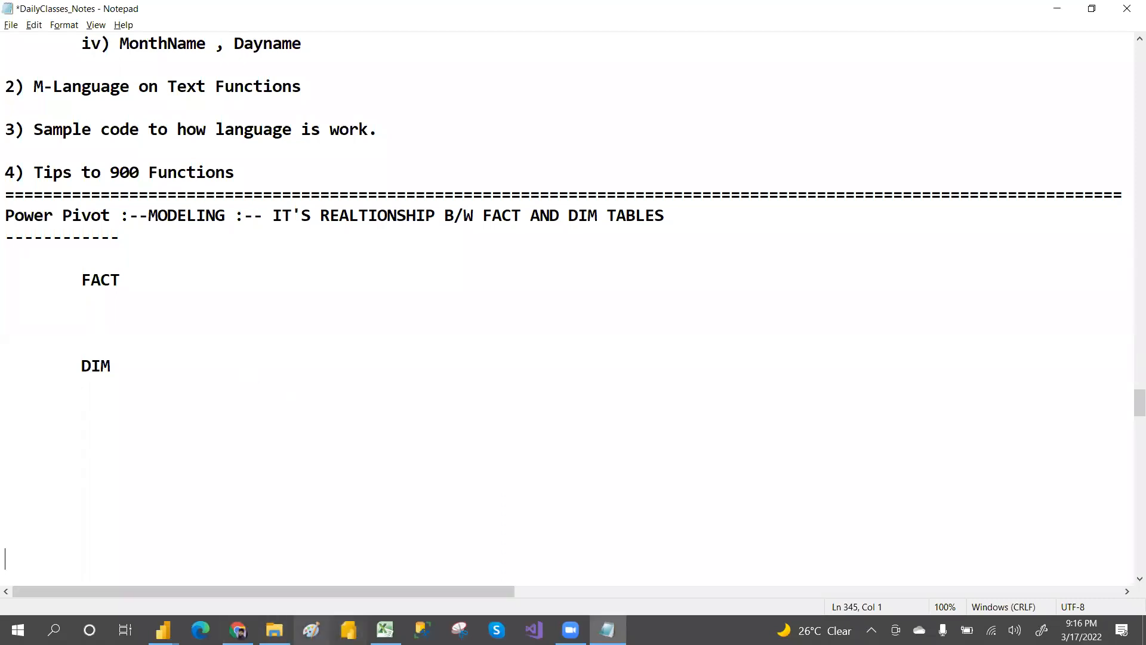
# Step: Select the relationship phrase in the heading and the FACT and DIM subheadings to point them out
pyautogui.click(311, 630)
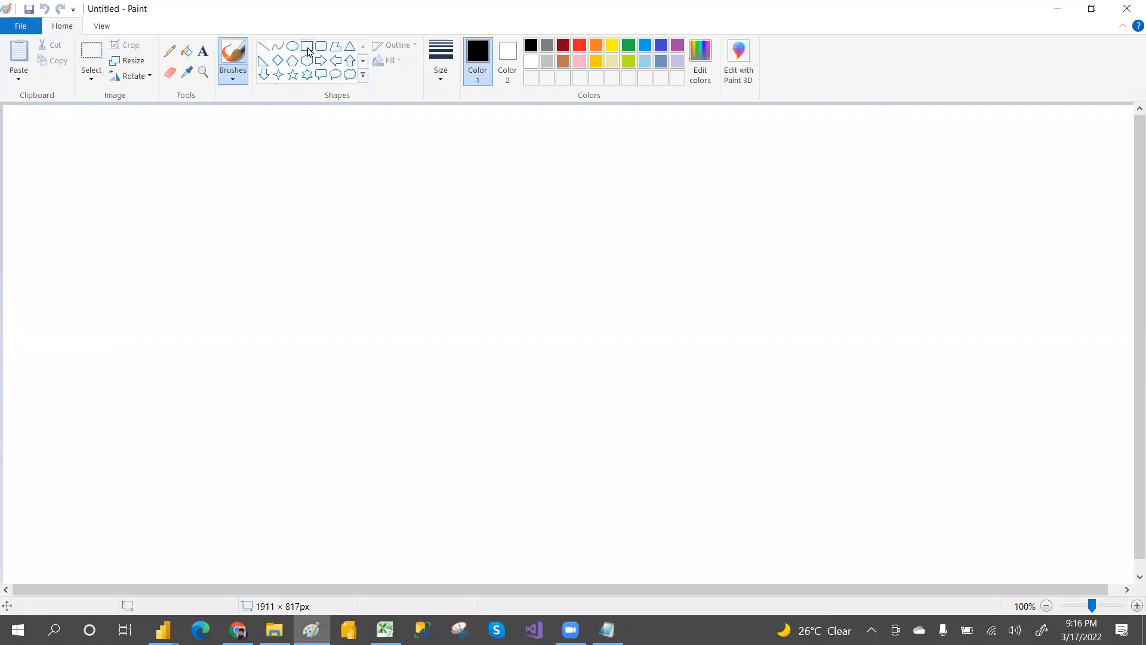
pyautogui.hotkey('alt', 'Tab')
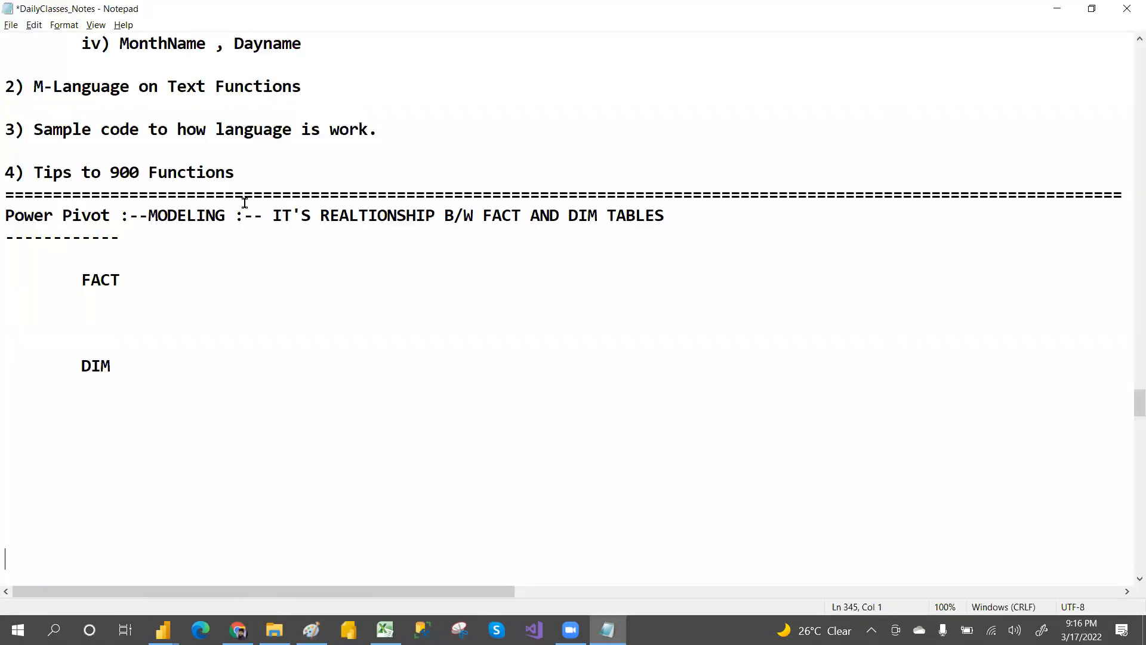
pyautogui.click(275, 214)
pyautogui.moveTo(276, 214); pyautogui.dragTo(673, 219)
pyautogui.click(673, 220)
pyautogui.moveTo(270, 215); pyautogui.dragTo(691, 216)
pyautogui.click(691, 216)
pyautogui.moveTo(59, 287); pyautogui.dragTo(136, 385)
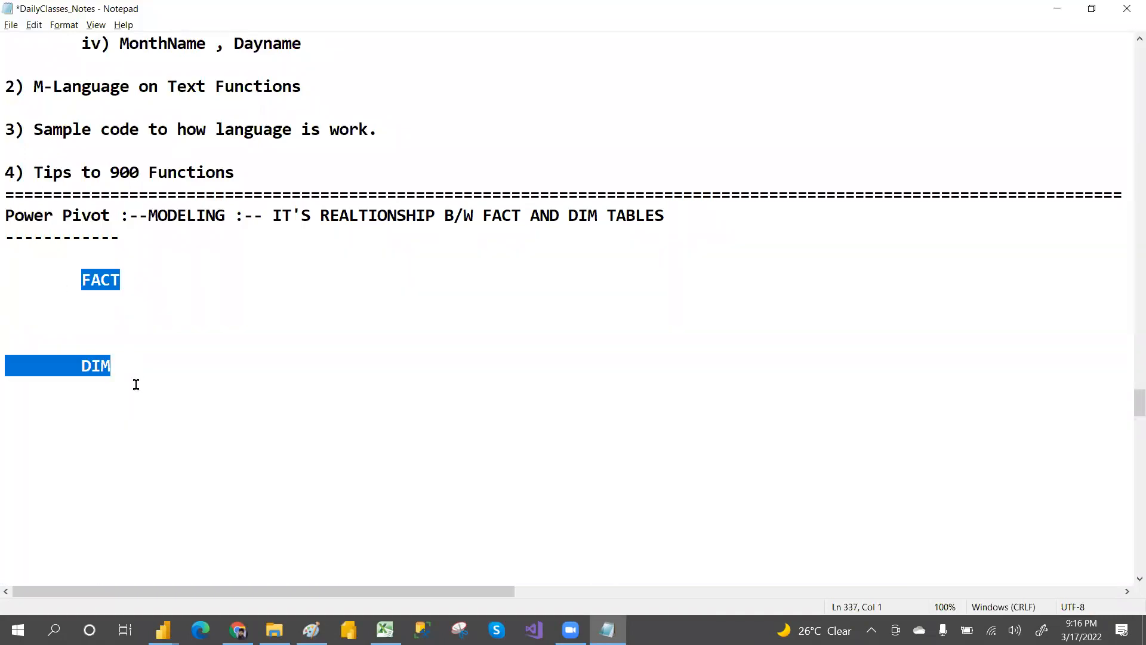
pyautogui.moveTo(320, 216); pyautogui.dragTo(447, 216)
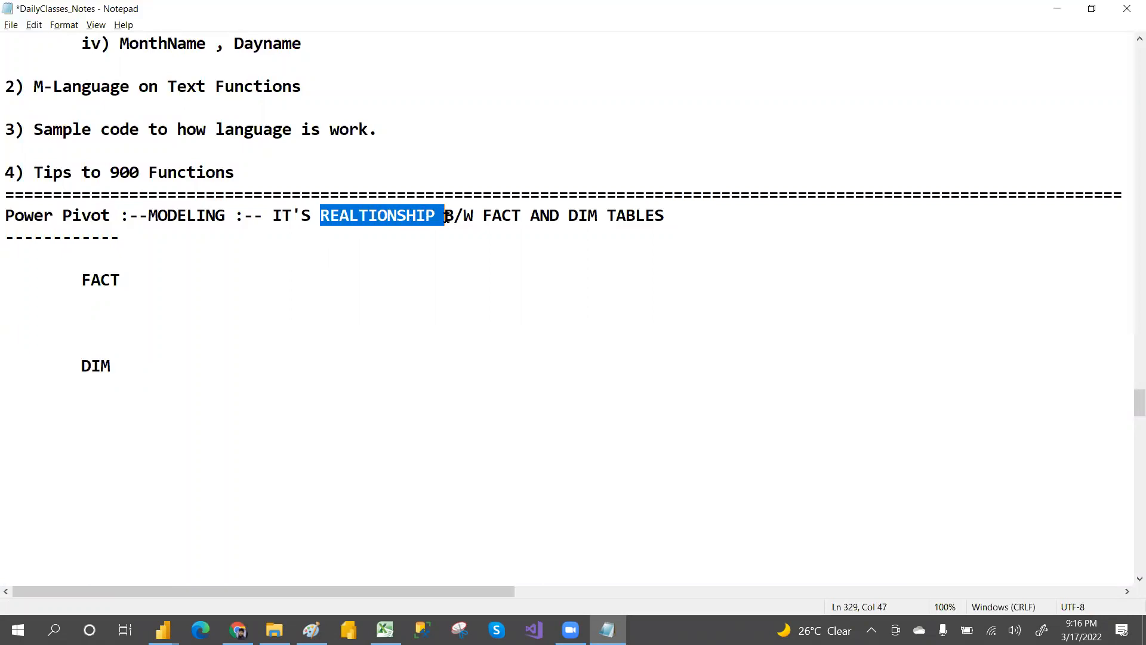
pyautogui.moveTo(71, 281); pyautogui.dragTo(125, 279)
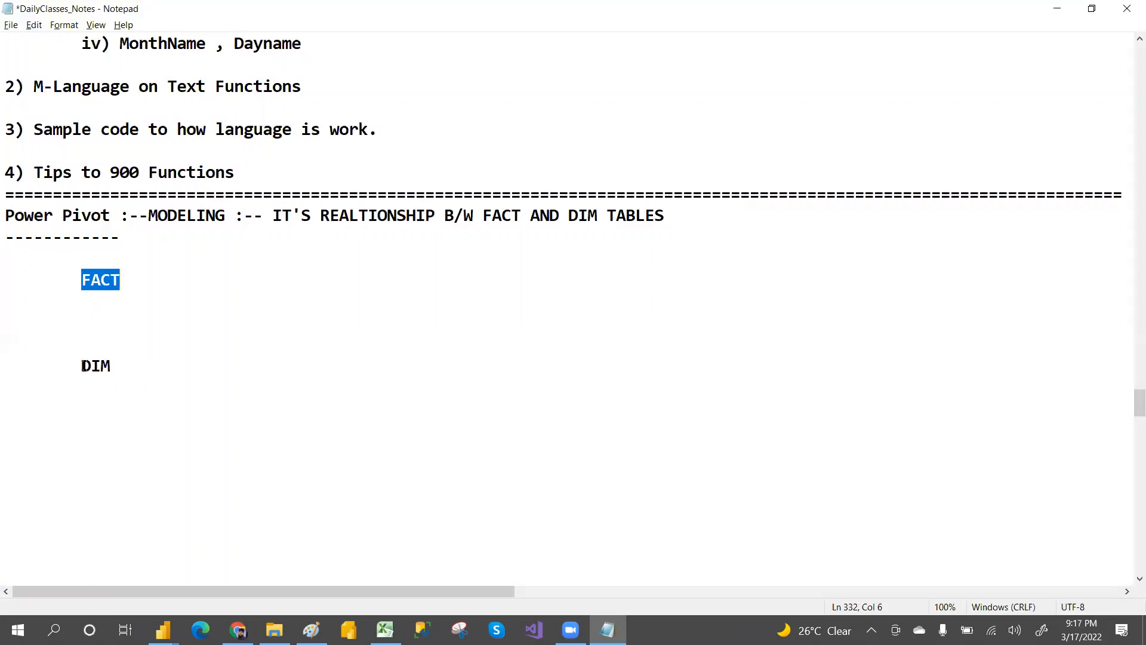
# Step: Highlight the DIM subheading in the notes to point it out
pyautogui.moveTo(90, 365); pyautogui.dragTo(141, 379)
pyautogui.click(178, 384)
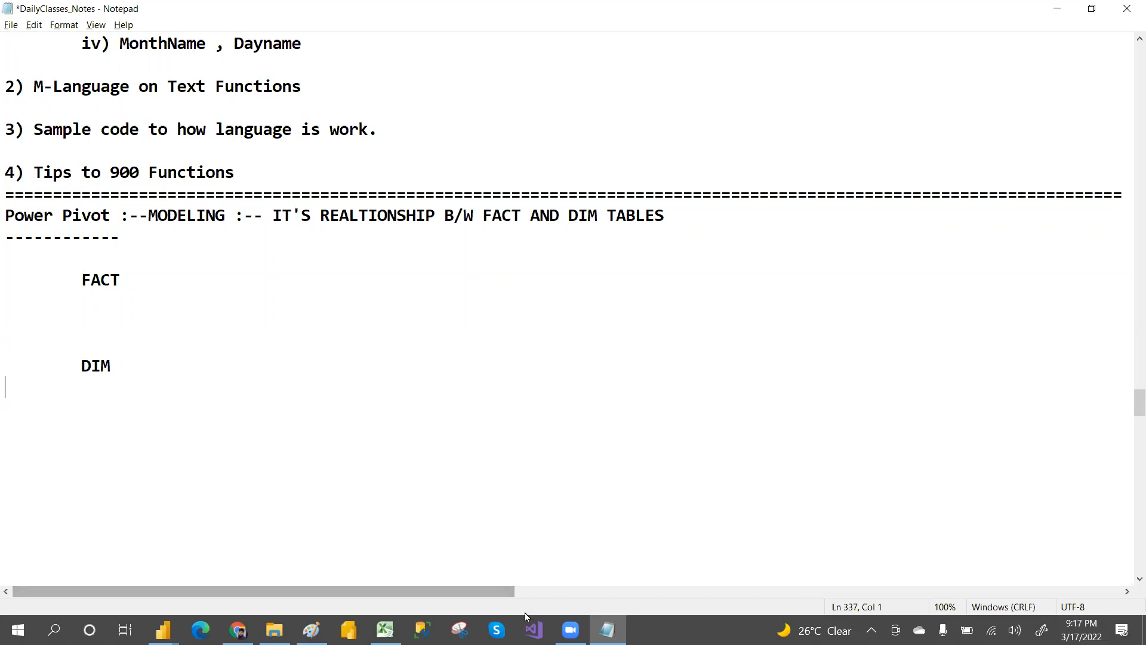
# Step: Switch to Paint and draw a rectangle about 346 × 82 px near the top of the canvas
pyautogui.click(312, 629)
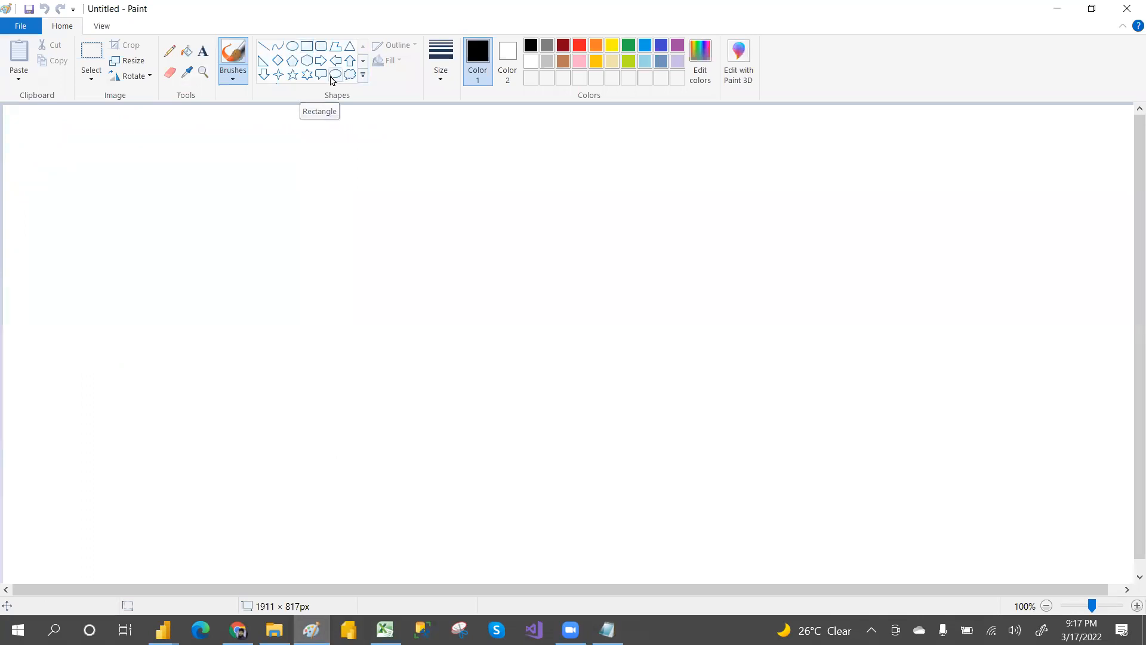
pyautogui.click(307, 47)
pyautogui.moveTo(344, 136)
pyautogui.mouseDown()
pyautogui.moveTo(429, 181)
pyautogui.moveTo(550, 184)
pyautogui.mouseUp()
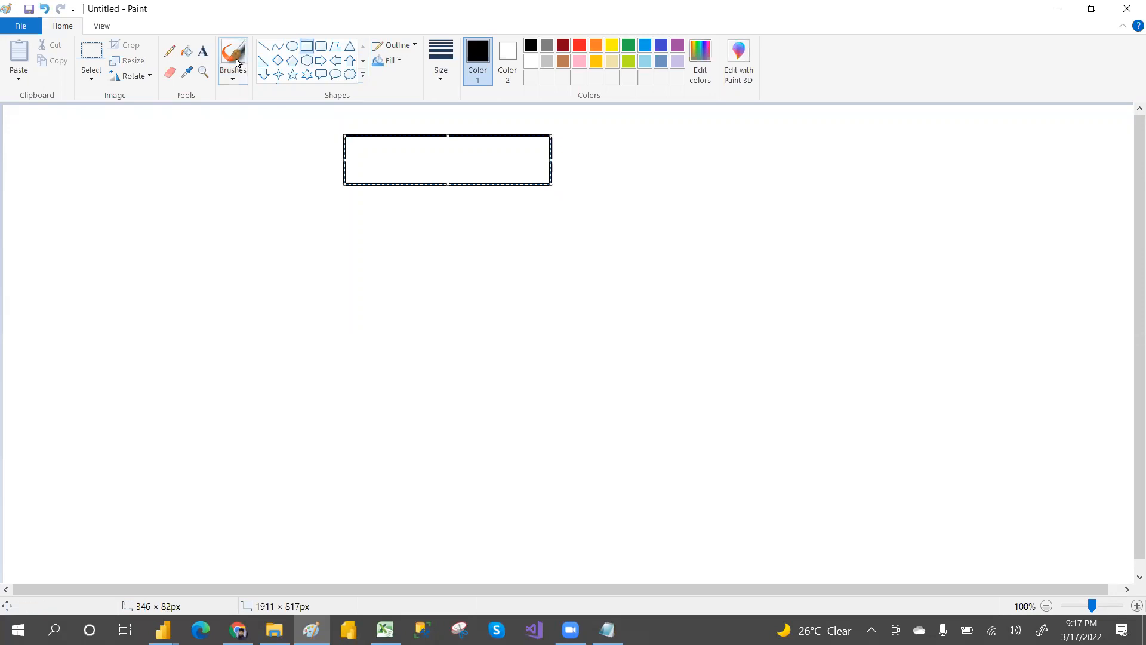
# Step: Write 1000 M $ inside the rectangle
pyautogui.click(204, 52)
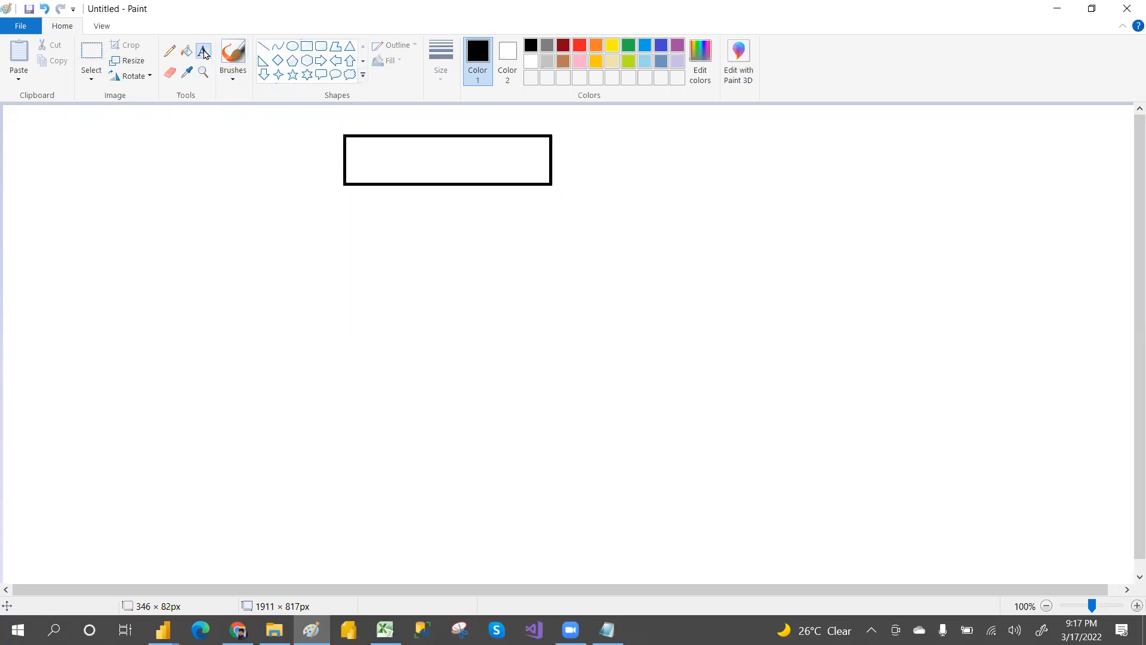
pyautogui.click(366, 156)
pyautogui.write('10')
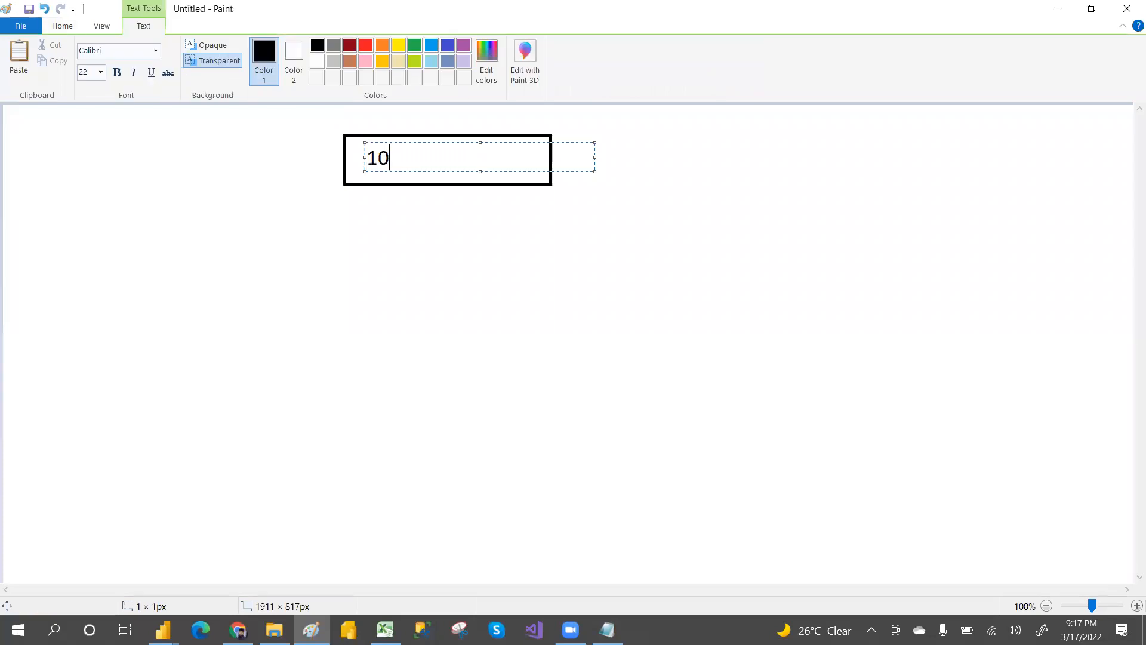
pyautogui.write('00 M $')
pyautogui.click(543, 227)
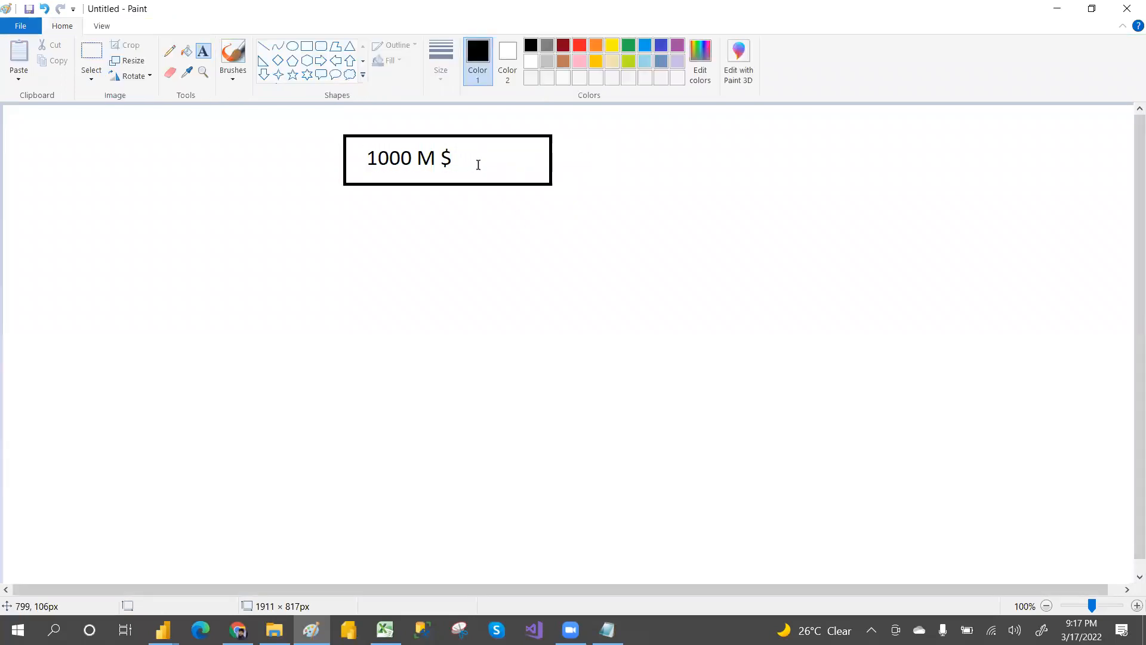
# Step: Draw a line from the rectangle's lower-right corner extending down and to the right
pyautogui.click(926, 134)
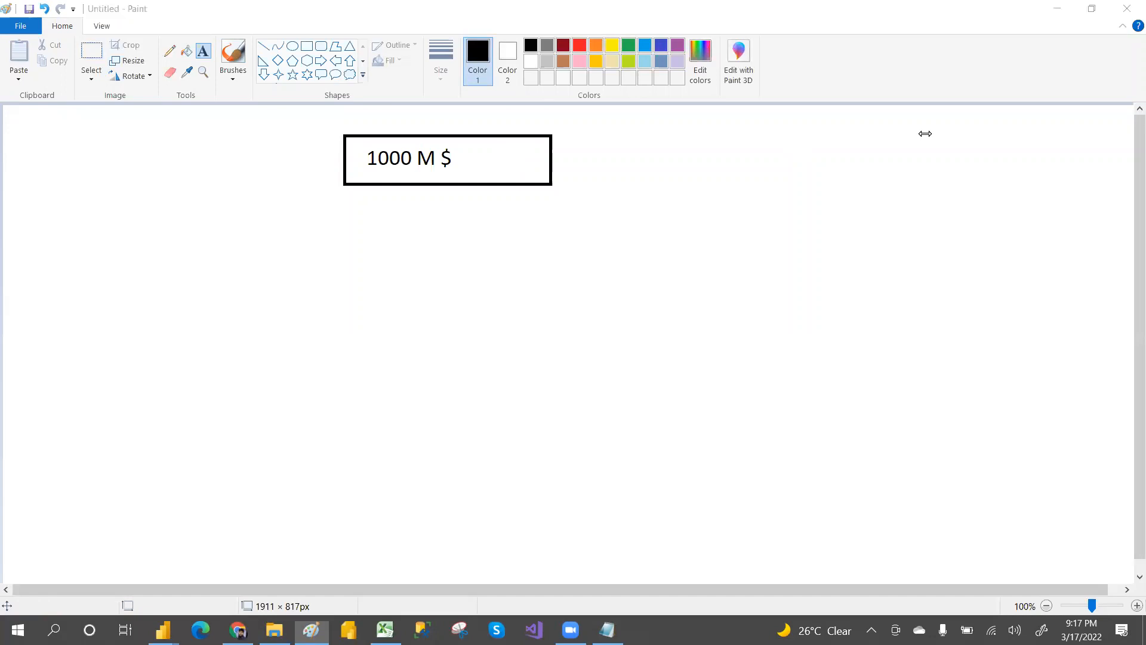
pyautogui.click(265, 51)
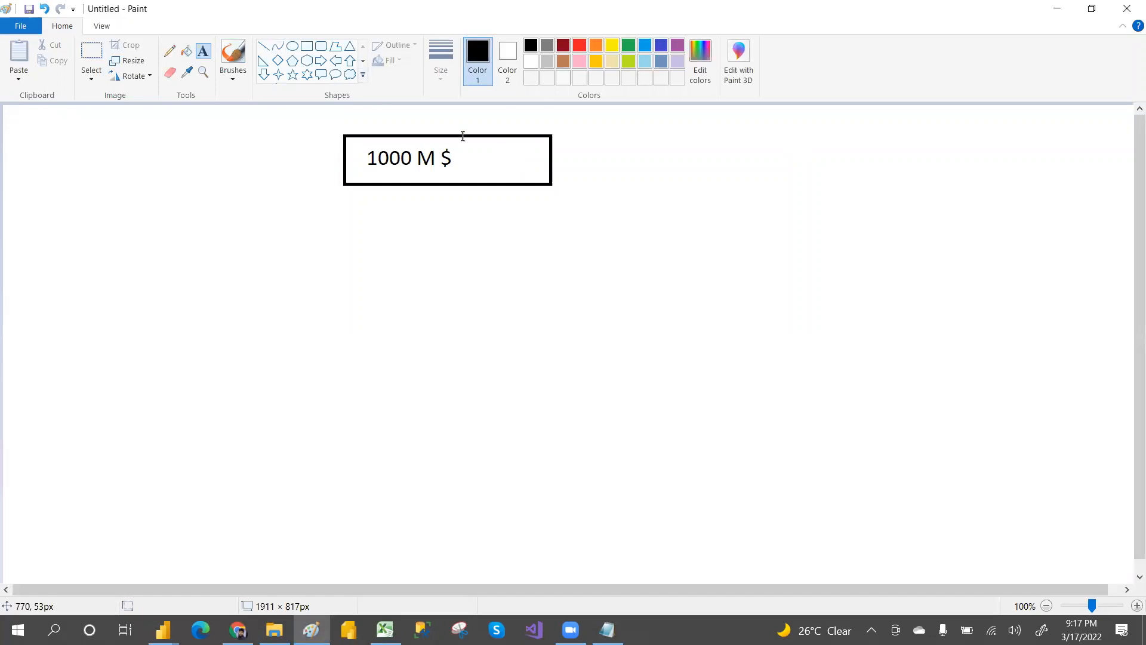
pyautogui.click(268, 51)
pyautogui.moveTo(550, 183); pyautogui.dragTo(661, 220)
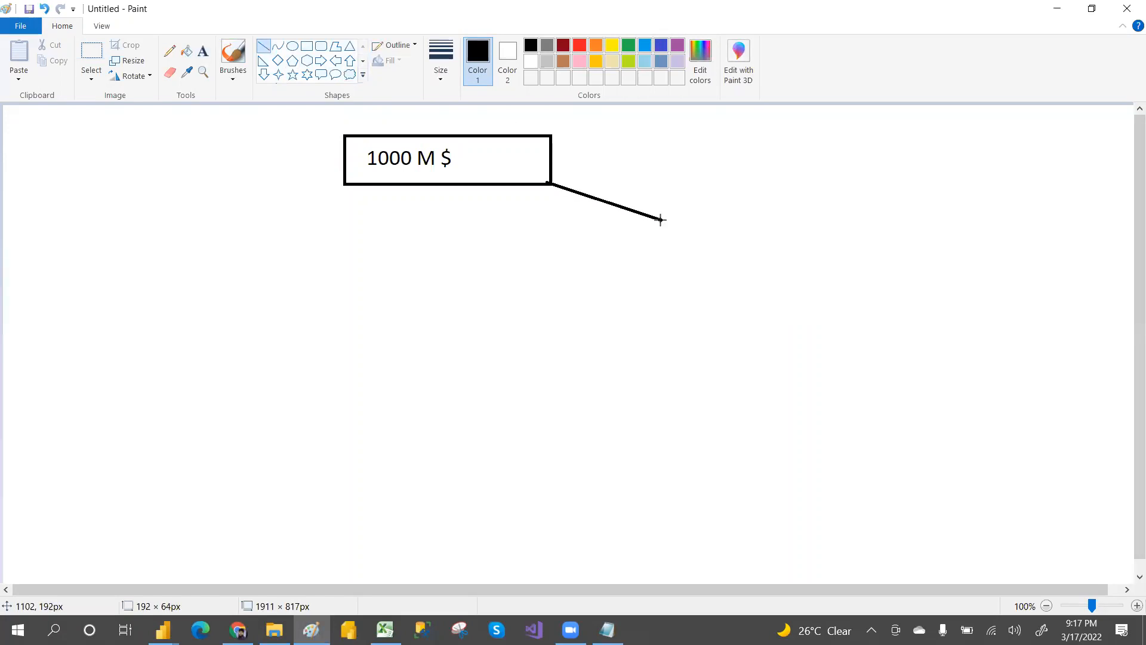
# Step: Label the line's end with the text FACT/MATRIX/MEASURE
pyautogui.click(203, 53)
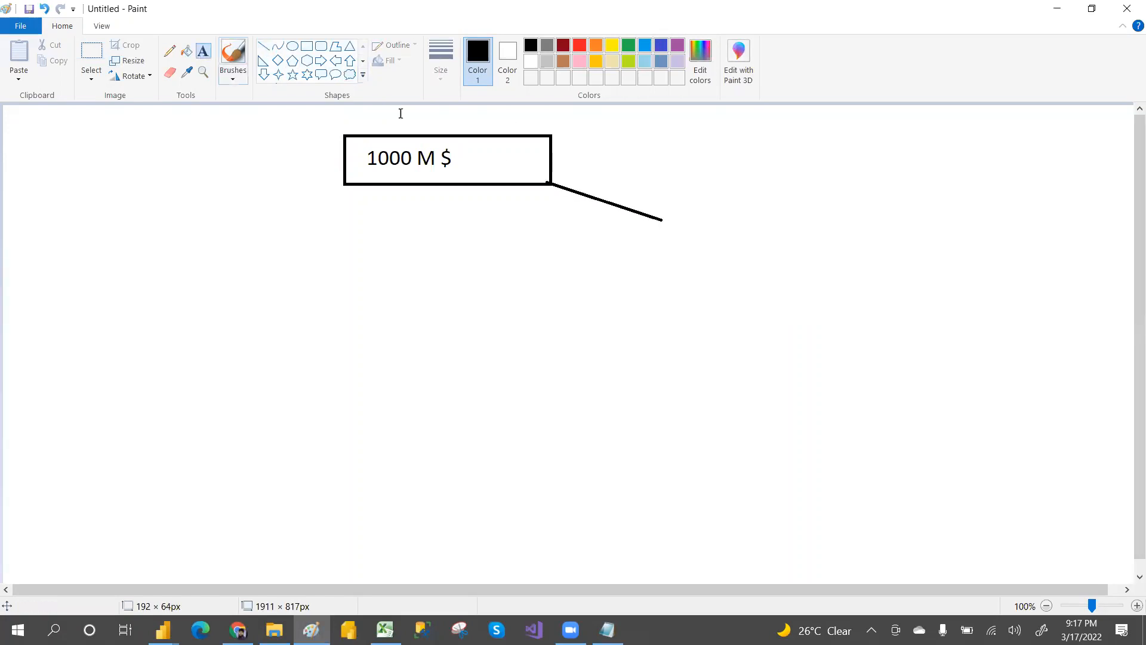
pyautogui.click(667, 215)
pyautogui.write('FAC')
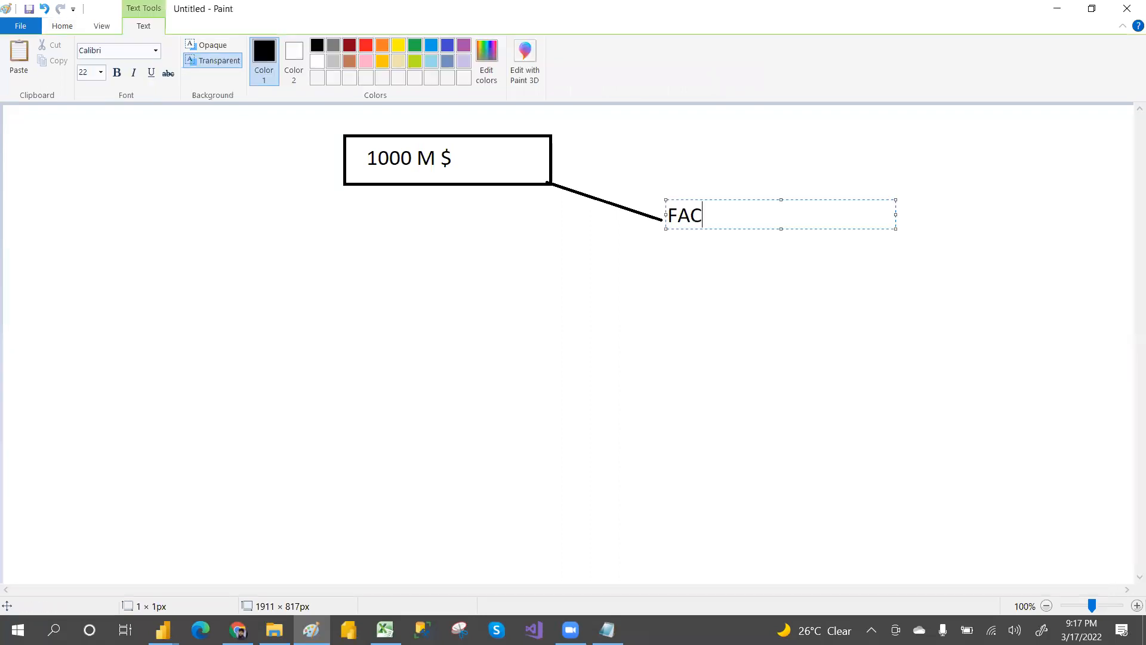
pyautogui.write('T/MATRI')
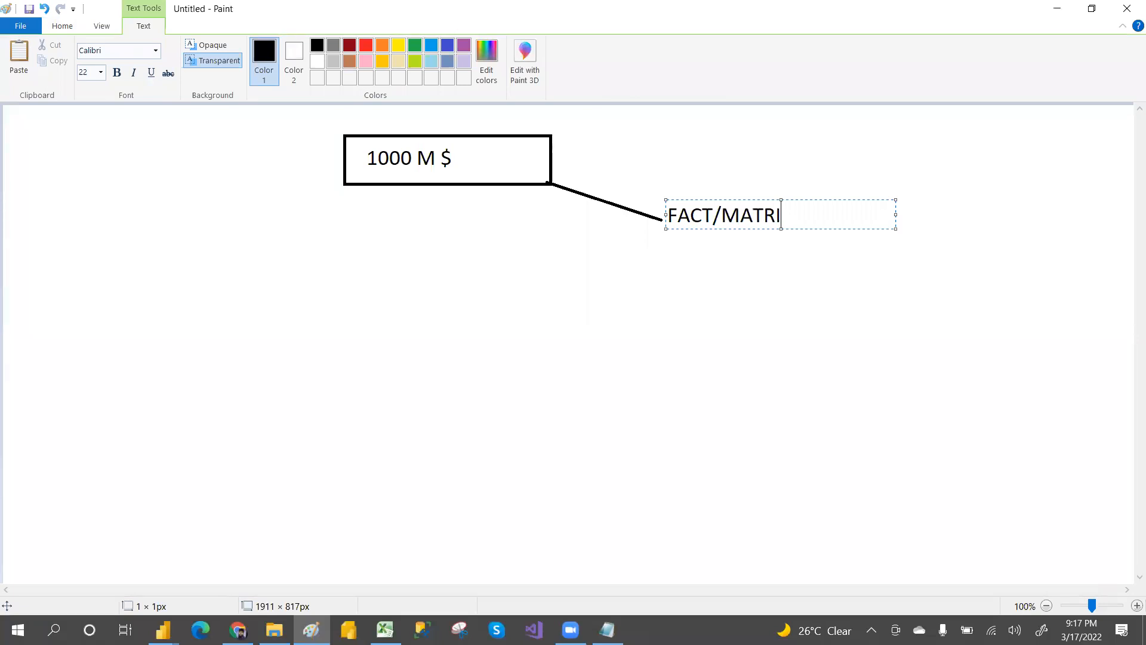
pyautogui.write('X/MEASURE')
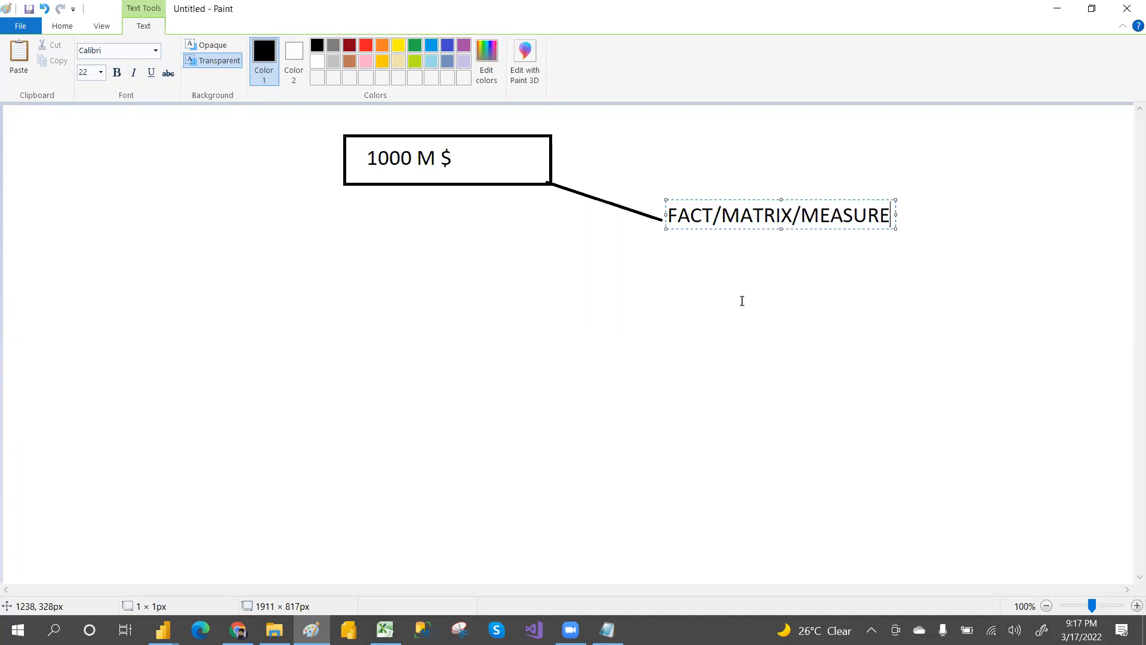
pyautogui.click(742, 301)
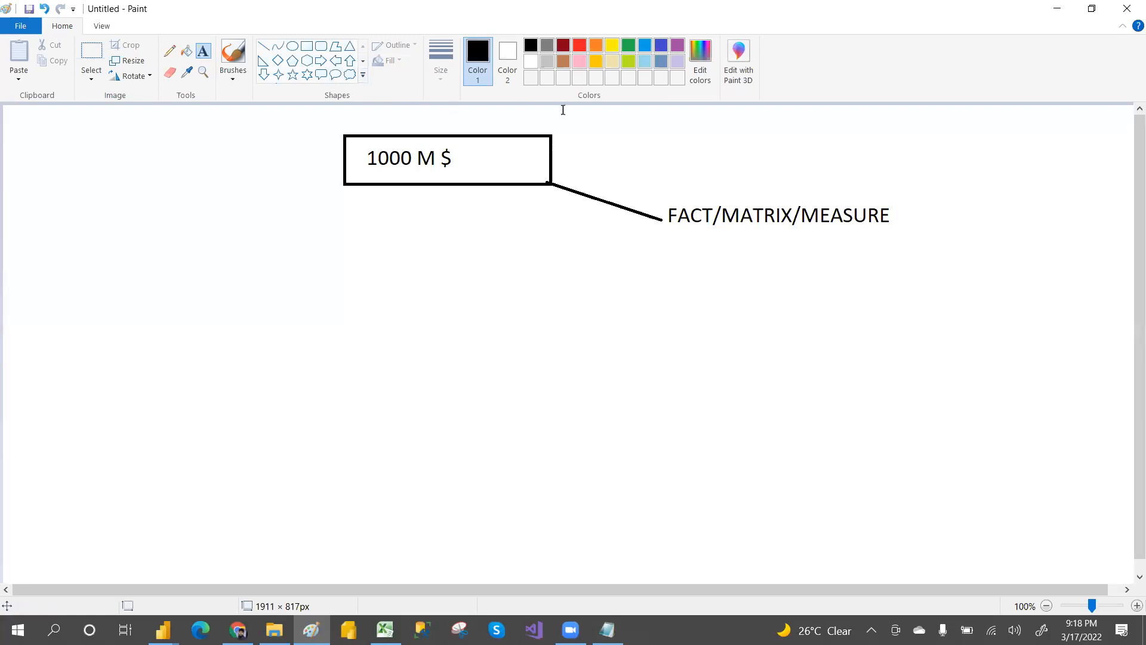
# Step: Add the text AVG,MIN,MAX,SUM...ECT at the upper right of the canvas
pyautogui.click(729, 159)
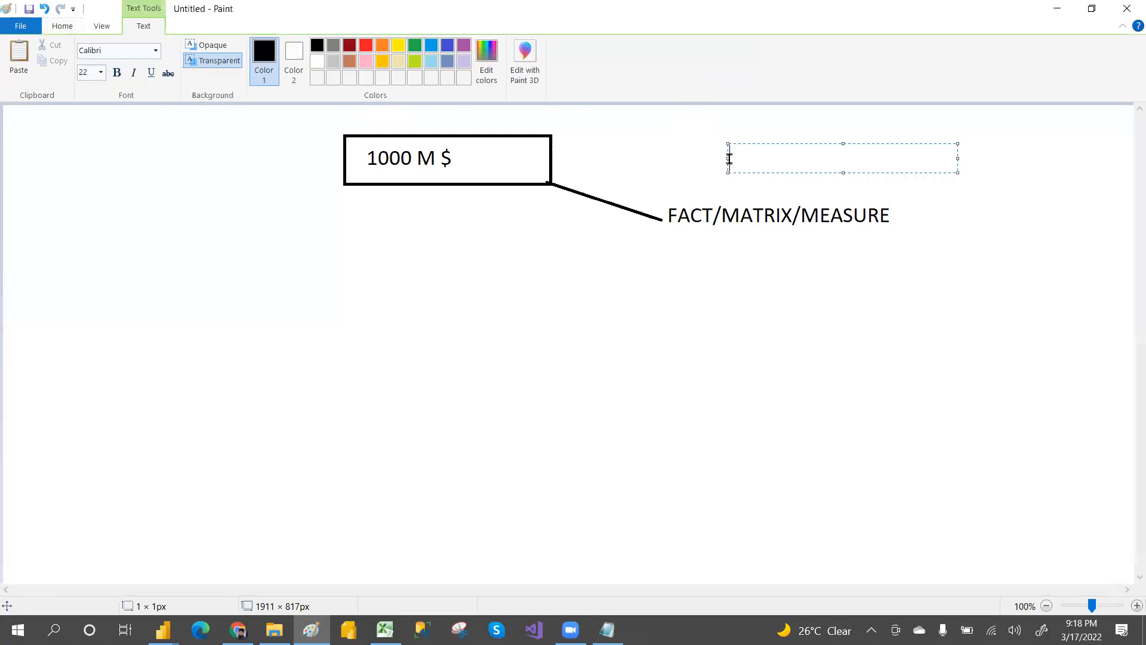
pyautogui.write('AVG,MIN,MAX')
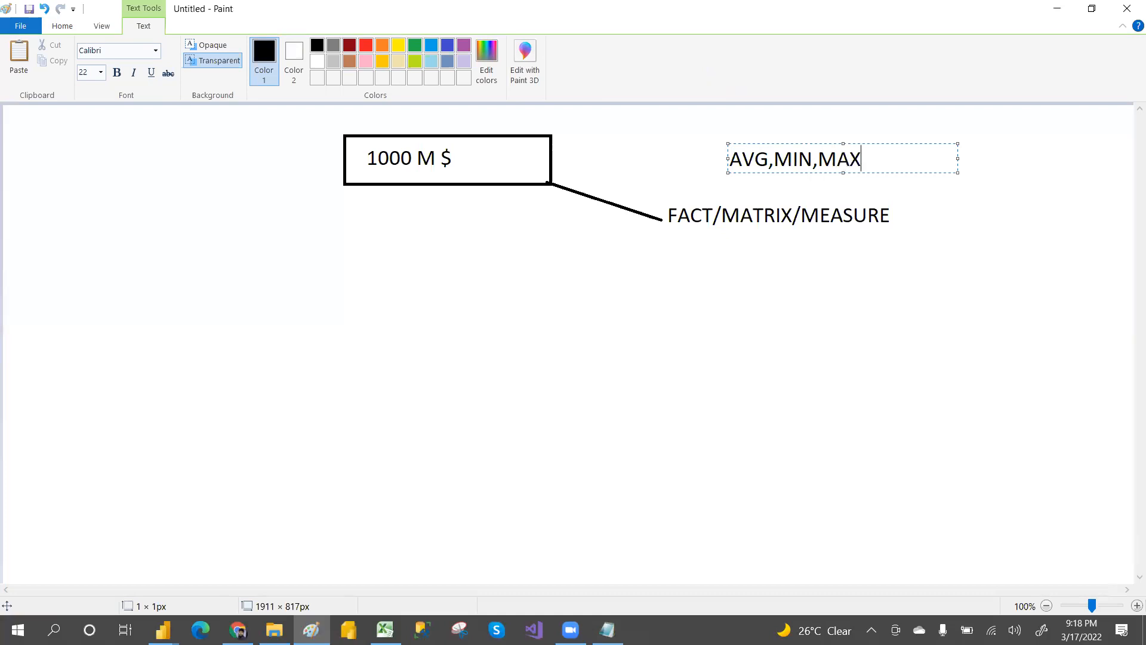
pyautogui.write(',SUM...ECT')
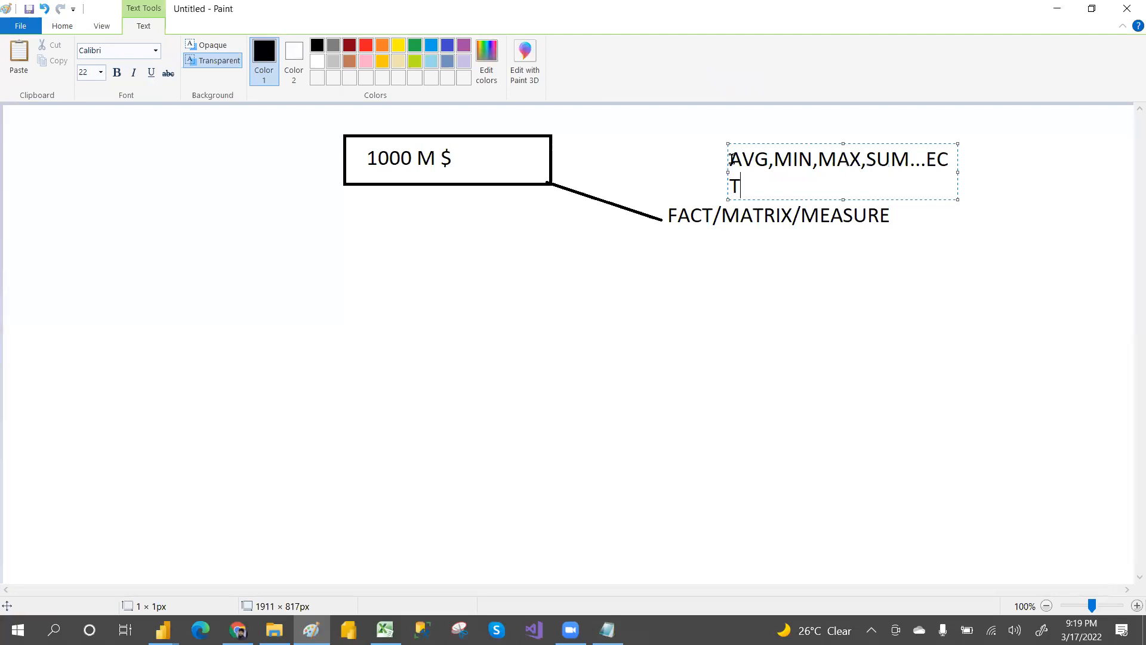
pyautogui.click(961, 170)
pyautogui.click(924, 180)
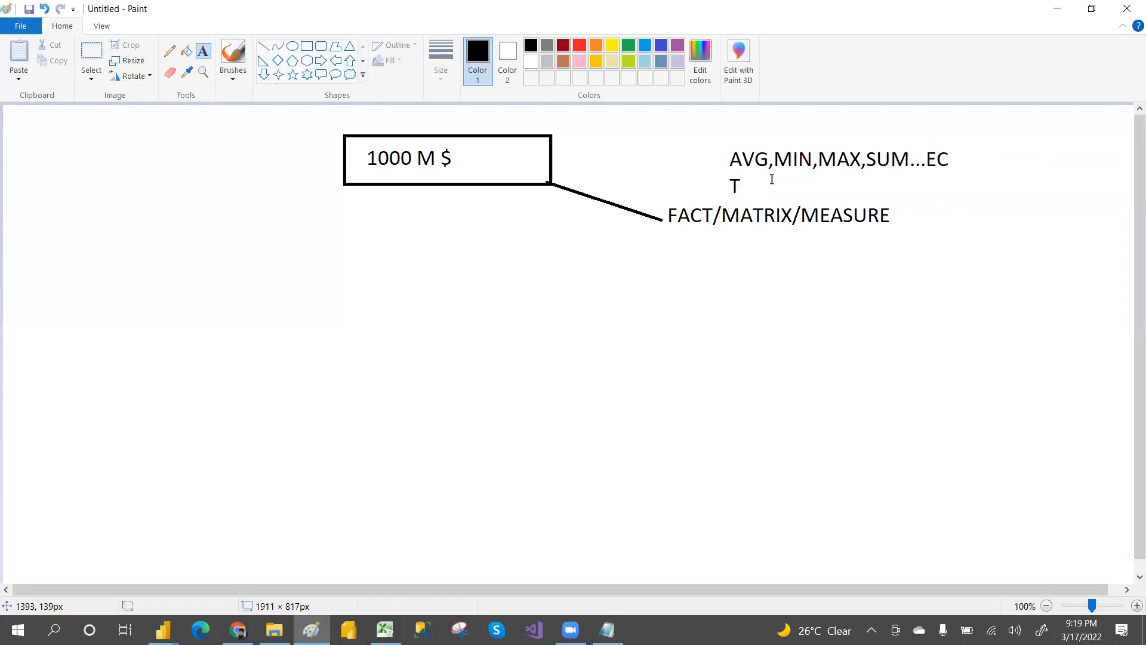
# Step: Add the text > NUMBER between the rectangle and the aggregate list
pyautogui.click(600, 156)
pyautogui.write('> NUMBER')
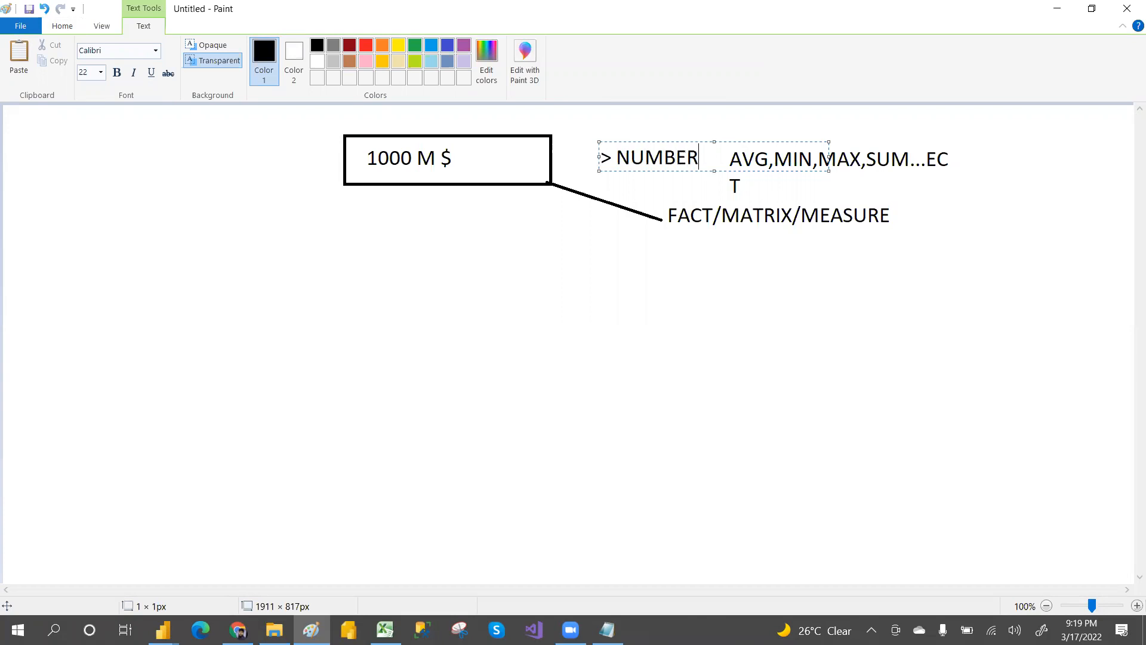
pyautogui.click(630, 258)
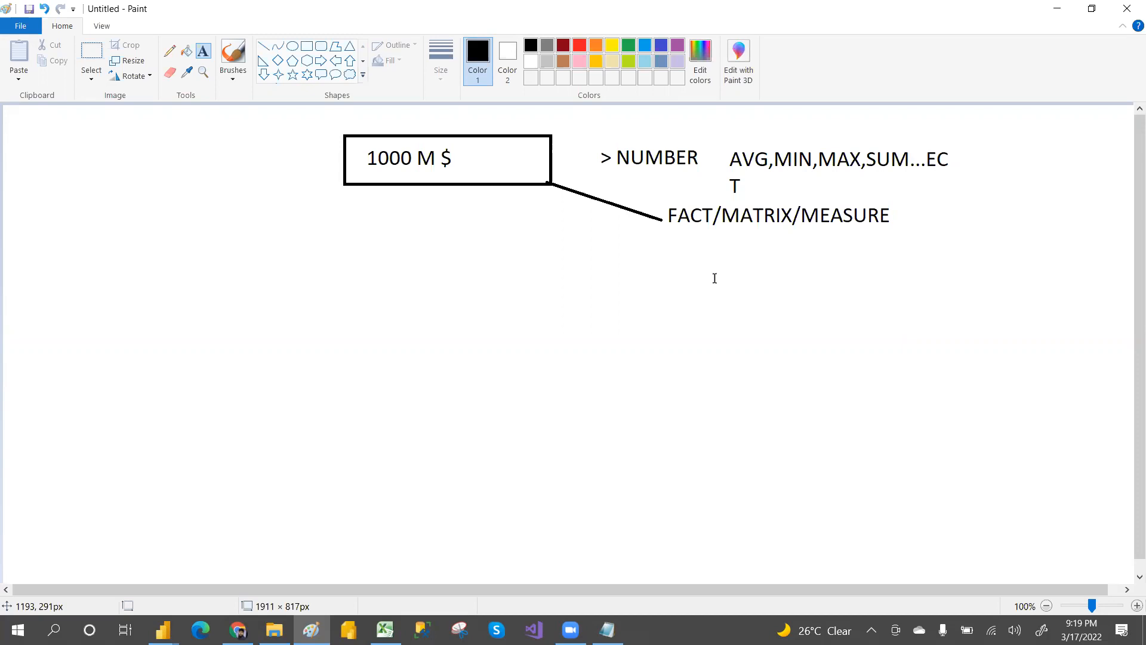
# Step: Create a large text box on the left side and write WHERE DIMLOCATION as its first line
pyautogui.click(544, 289)
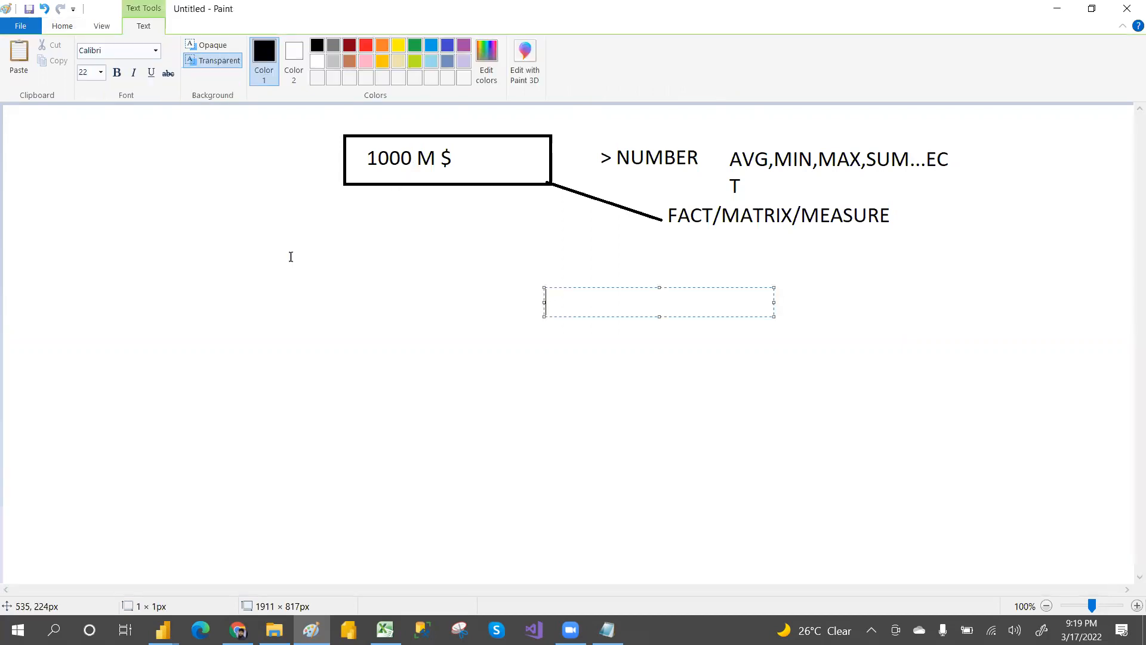
pyautogui.click(11, 292)
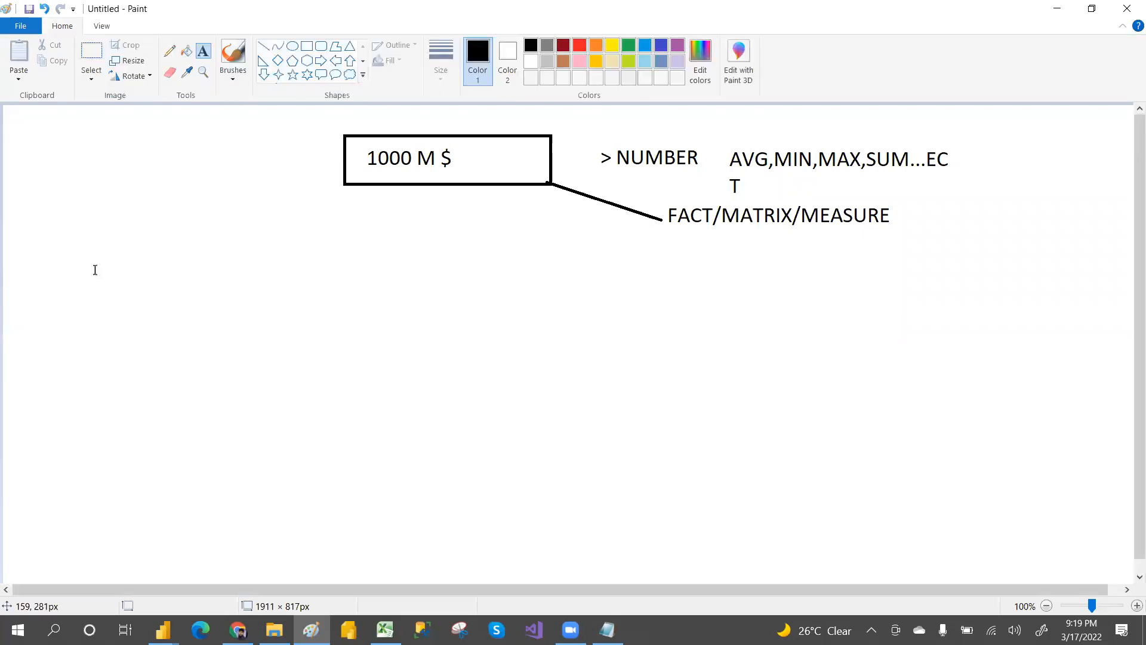
pyautogui.click(43, 245)
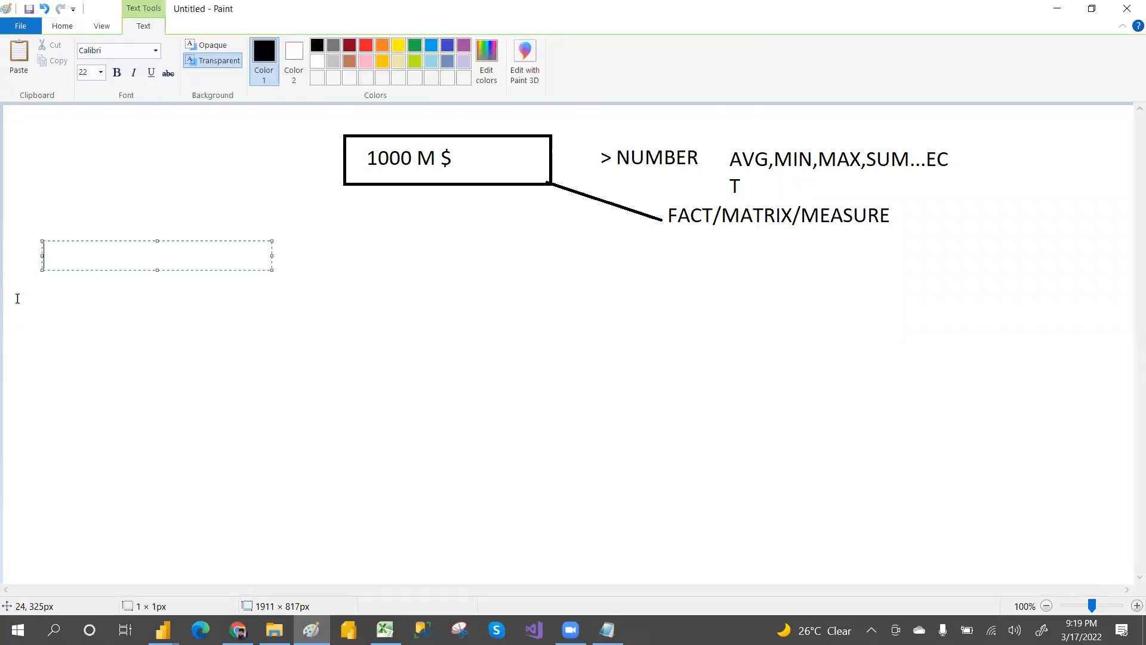
pyautogui.click(9, 296)
pyautogui.click(9, 281)
pyautogui.moveTo(232, 294); pyautogui.dragTo(362, 447)
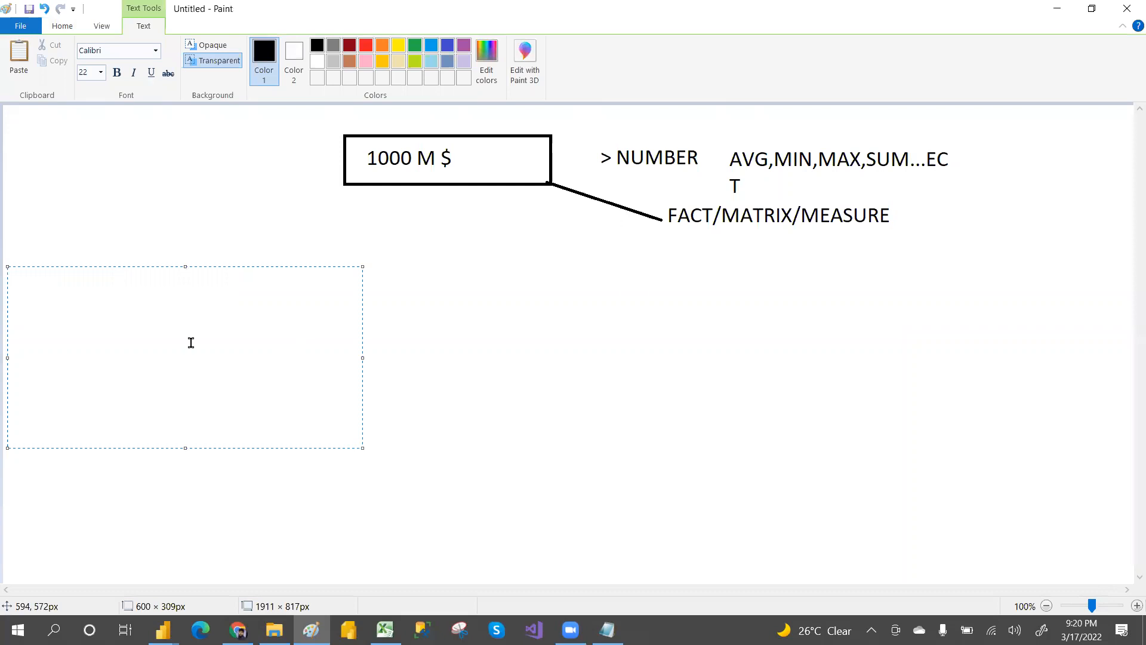
pyautogui.write('WHERE   DIM')
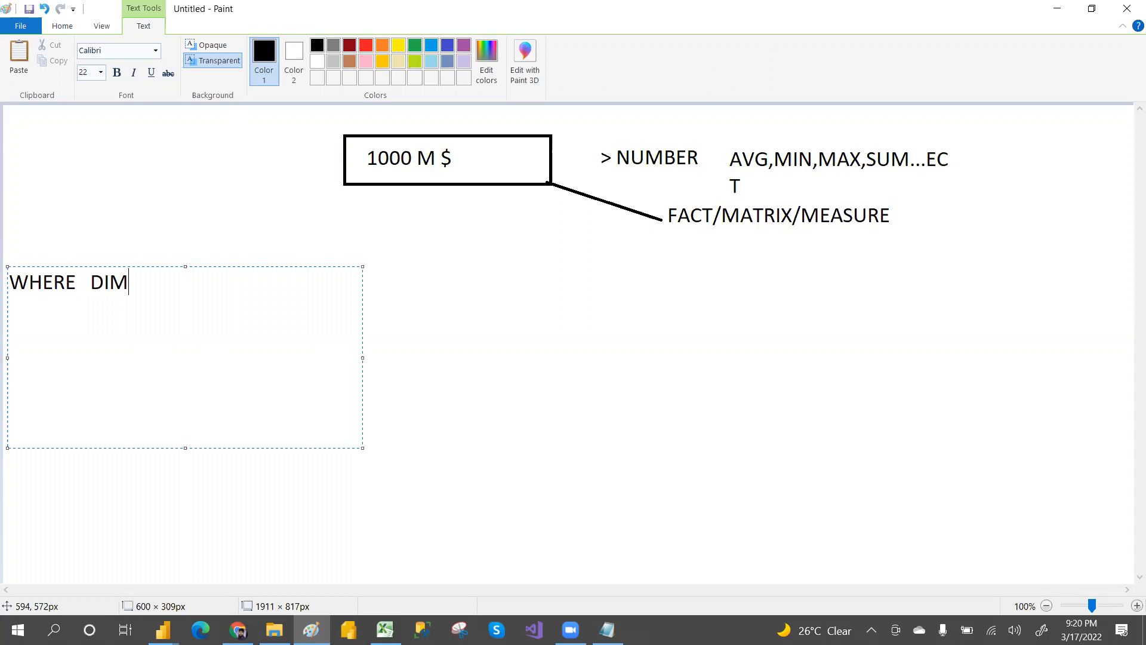
pyautogui.write('LOCATION')
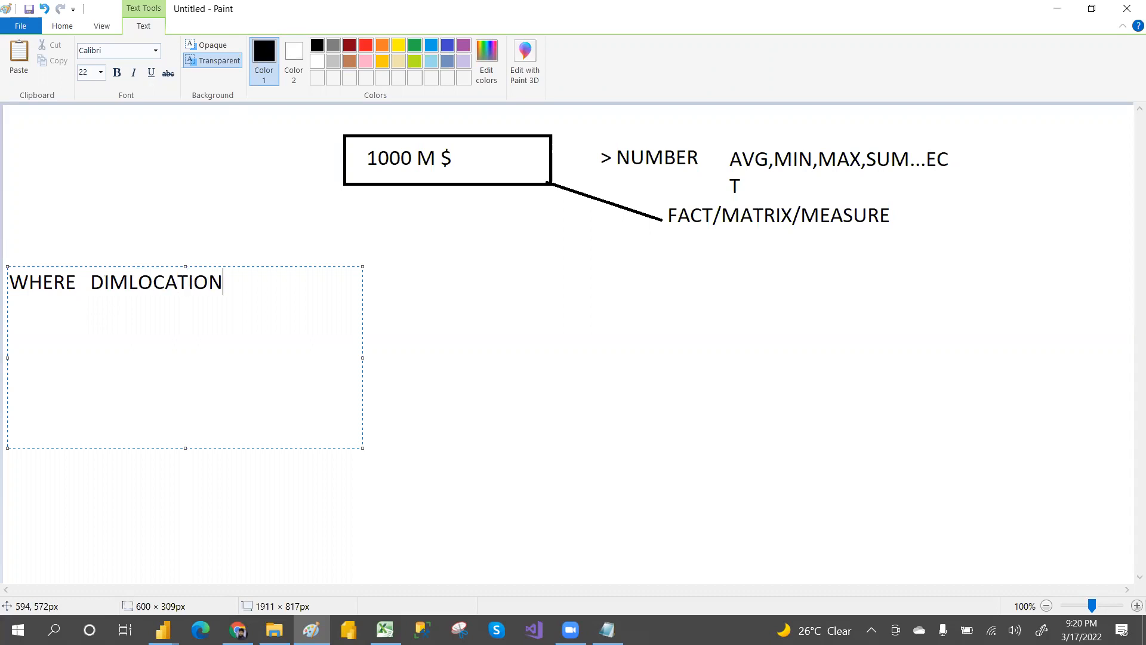
# Step: Add a second line reading WHEN DIMDATE, aligned under DIMLOCATION
pyautogui.press('Return')
pyautogui.write('WHEN')
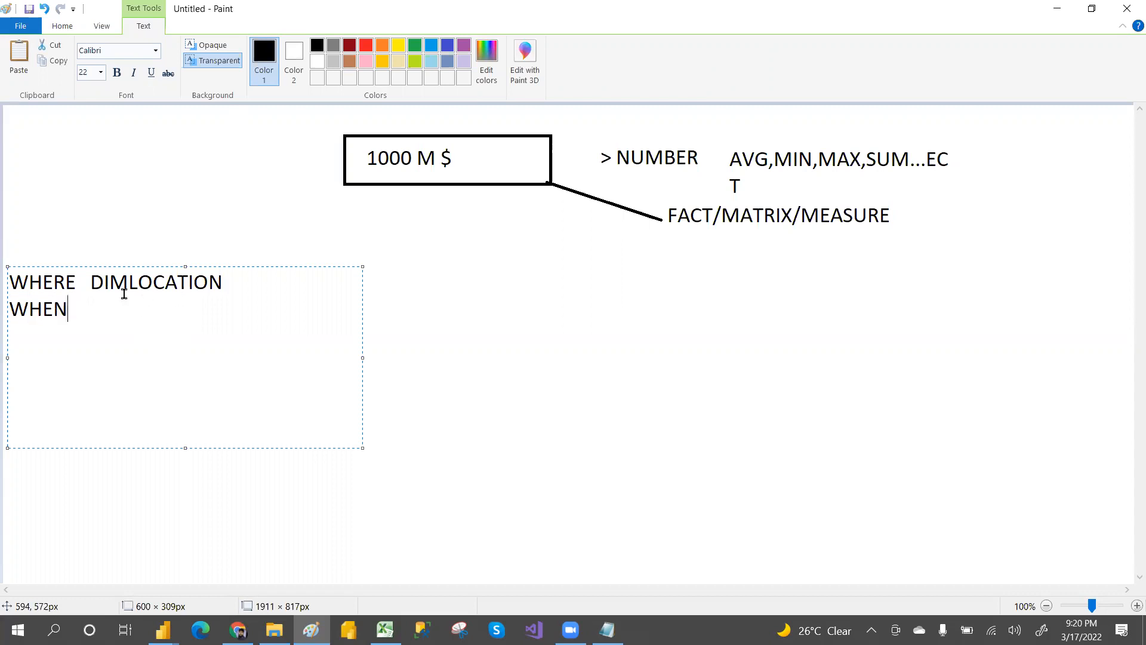
pyautogui.moveTo(84, 280); pyautogui.dragTo(227, 286)
pyautogui.click(96, 305)
pyautogui.write('DIM')
pyautogui.write('DATE')
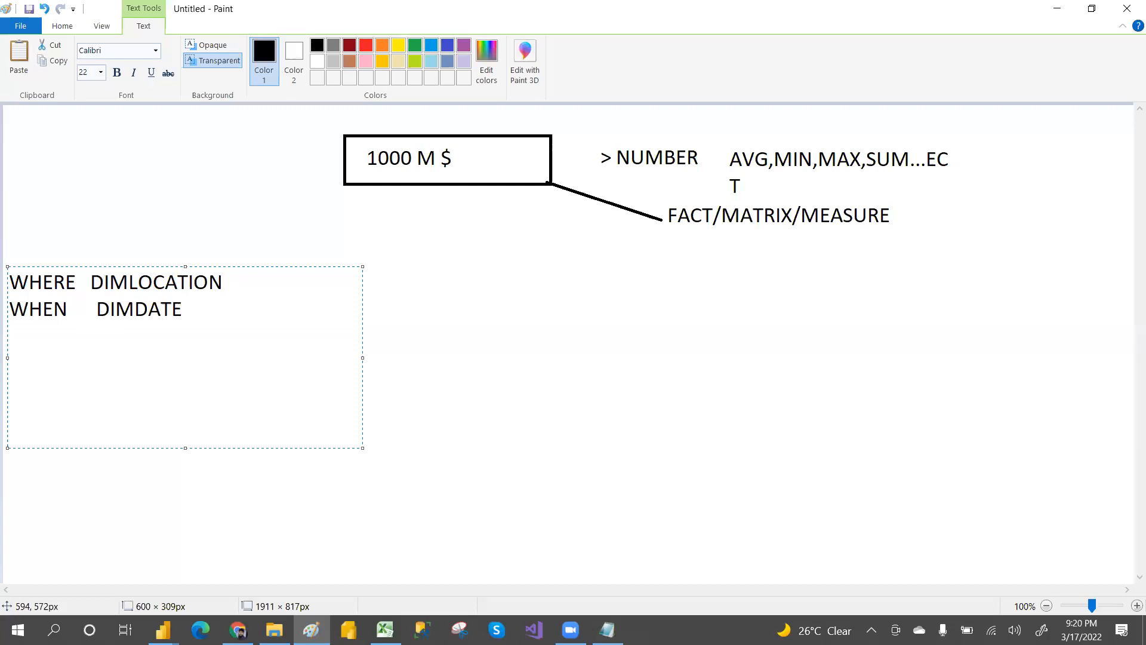
# Step: Add a third line reading WHAT DIMPRODUCT
pyautogui.press('Return')
pyautogui.write('WHAT')
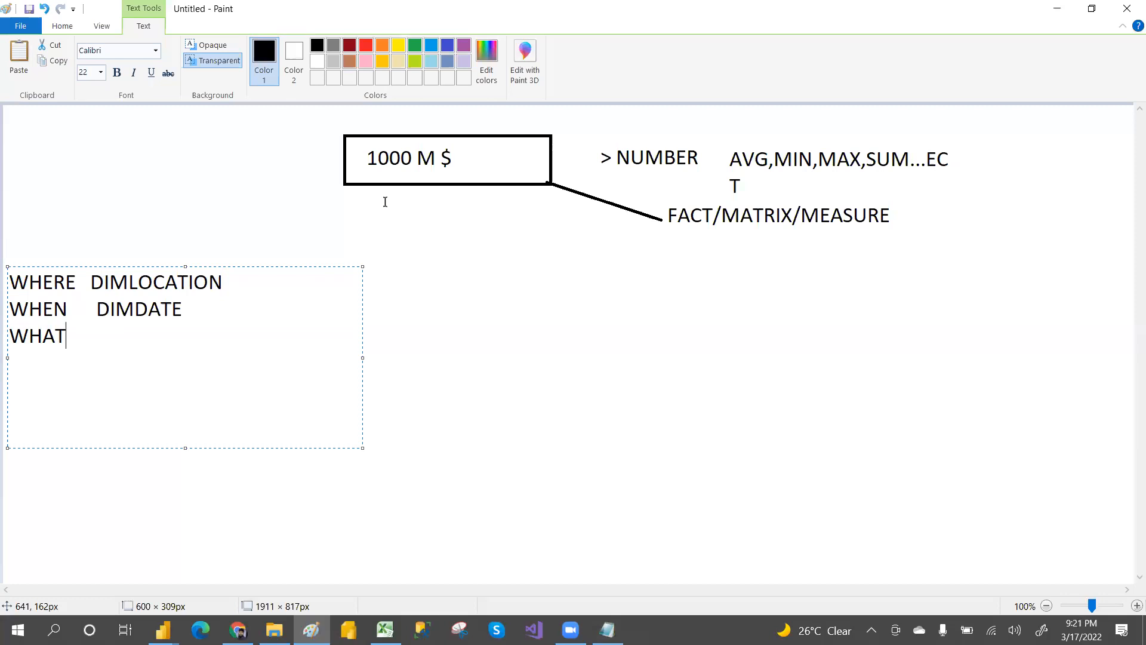
pyautogui.write('DIM')
pyautogui.write('PRODUCT')
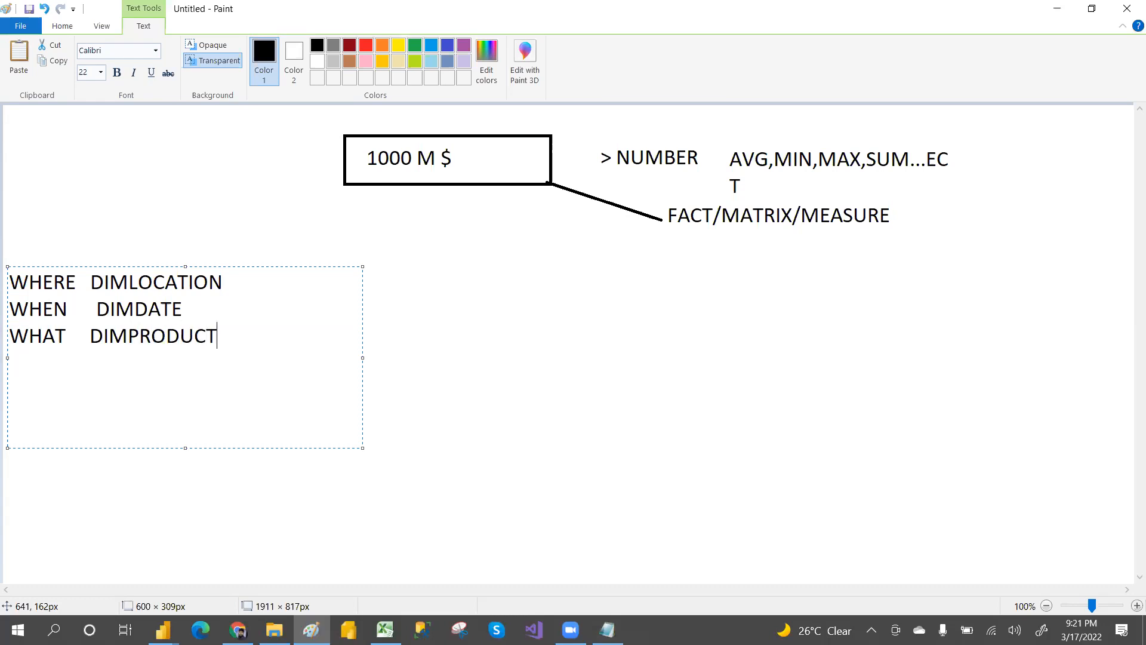
# Step: Add a fourth line reading WHO DIMCUSTOMER/DEAL
pyautogui.press('Return')
pyautogui.write('WHO')
pyautogui.write('M')
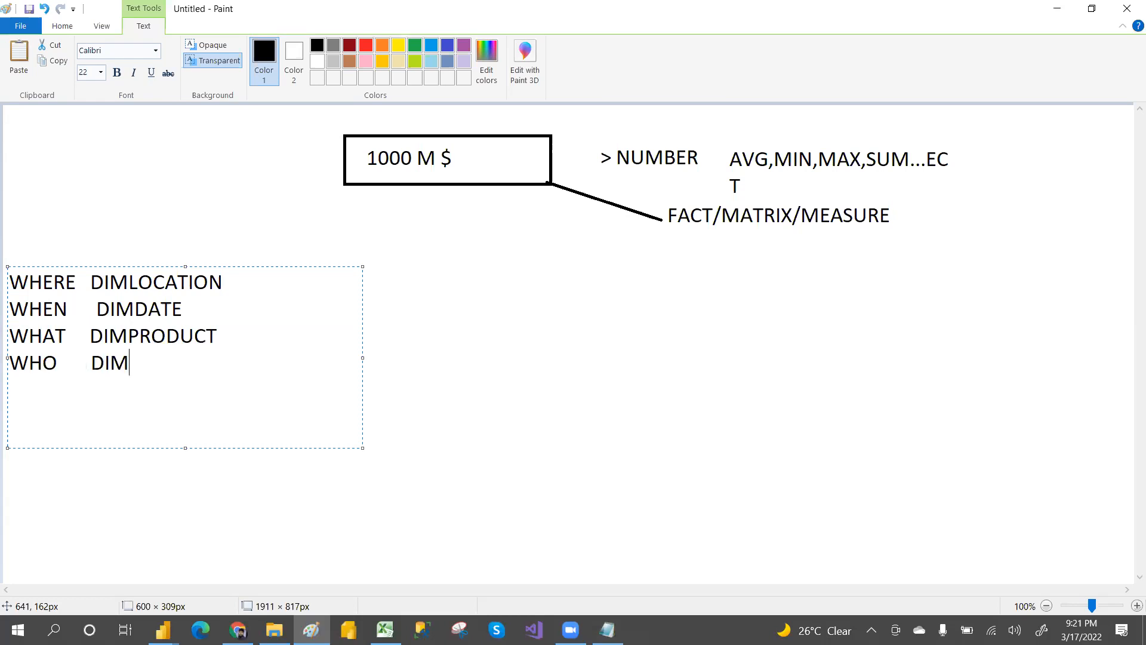
pyautogui.write('CUSTOMER/DEAL')
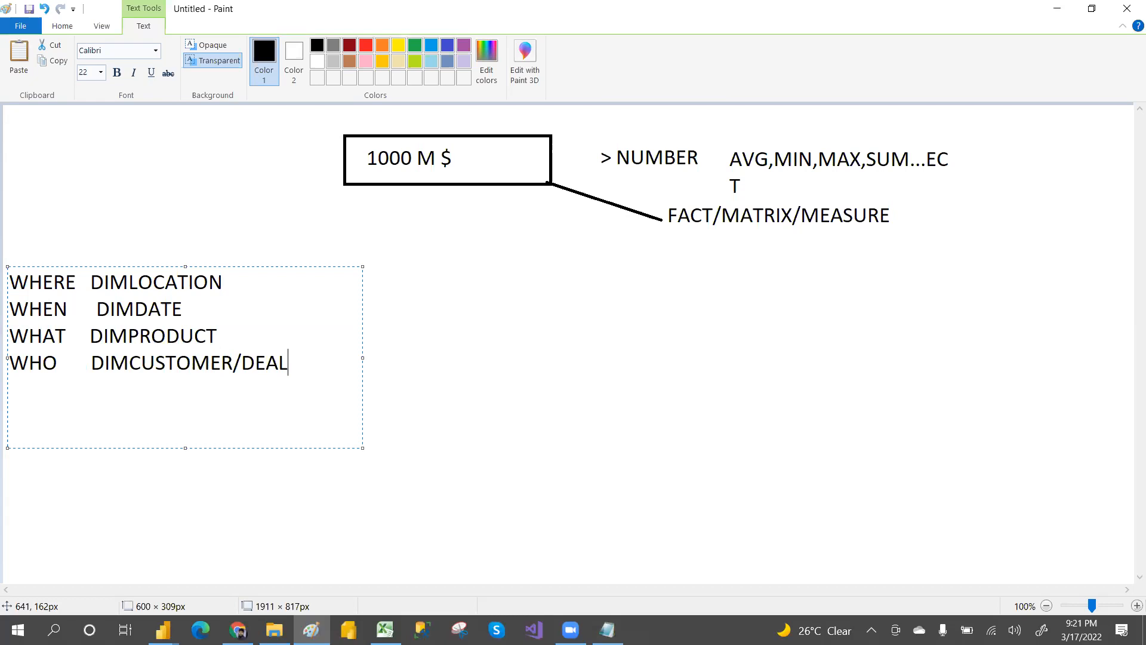
# Step: Add a fifth line reading HOW ---> OFFLINE/ and finish the text box
pyautogui.press('Return')
pyautogui.press('Return')
pyautogui.press('BackSpace')
pyautogui.write('HOW')
pyautogui.write(' ---')
pyautogui.write('> F')
pyautogui.write('O')
pyautogui.press('BackSpace')
pyautogui.press('BackSpace')
pyautogui.write('OFFLINE')
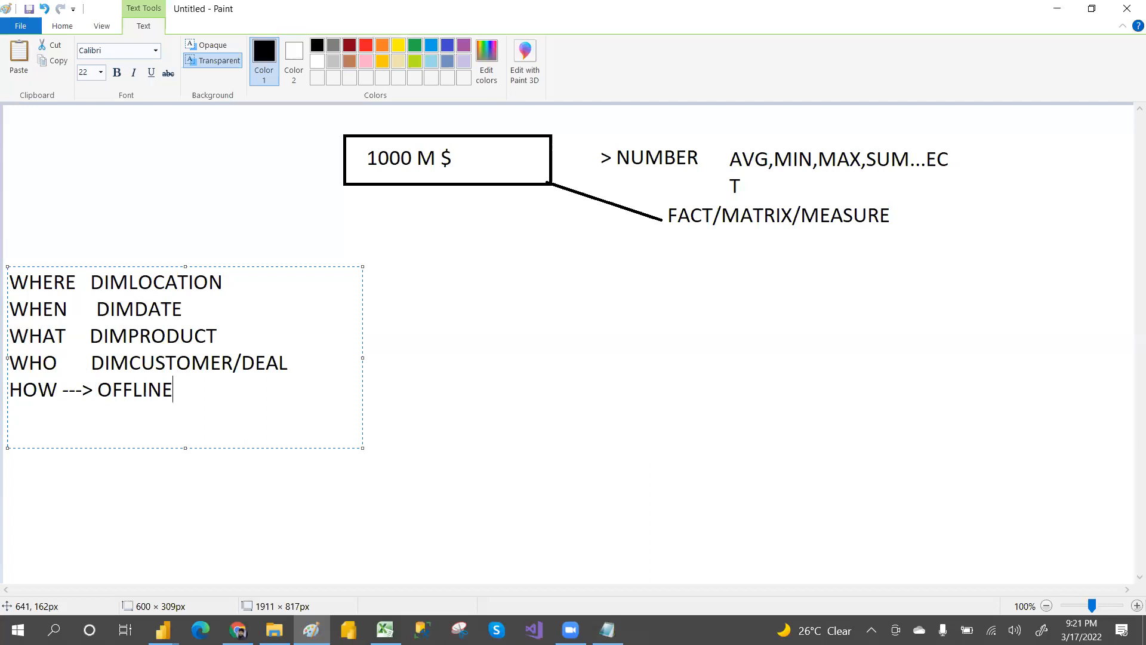
pyautogui.write('/')
pyautogui.click(18, 159)
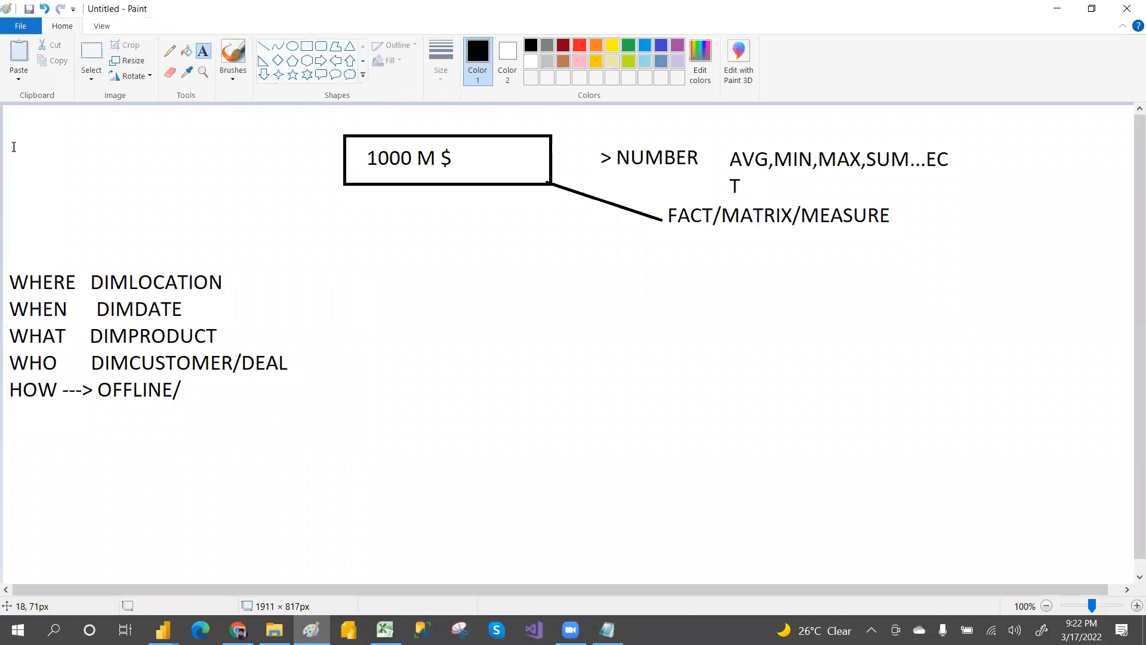
# Step: Add the text > TEXT at the top-left corner of the canvas
pyautogui.click(13, 131)
pyautogui.write('> TEXT')
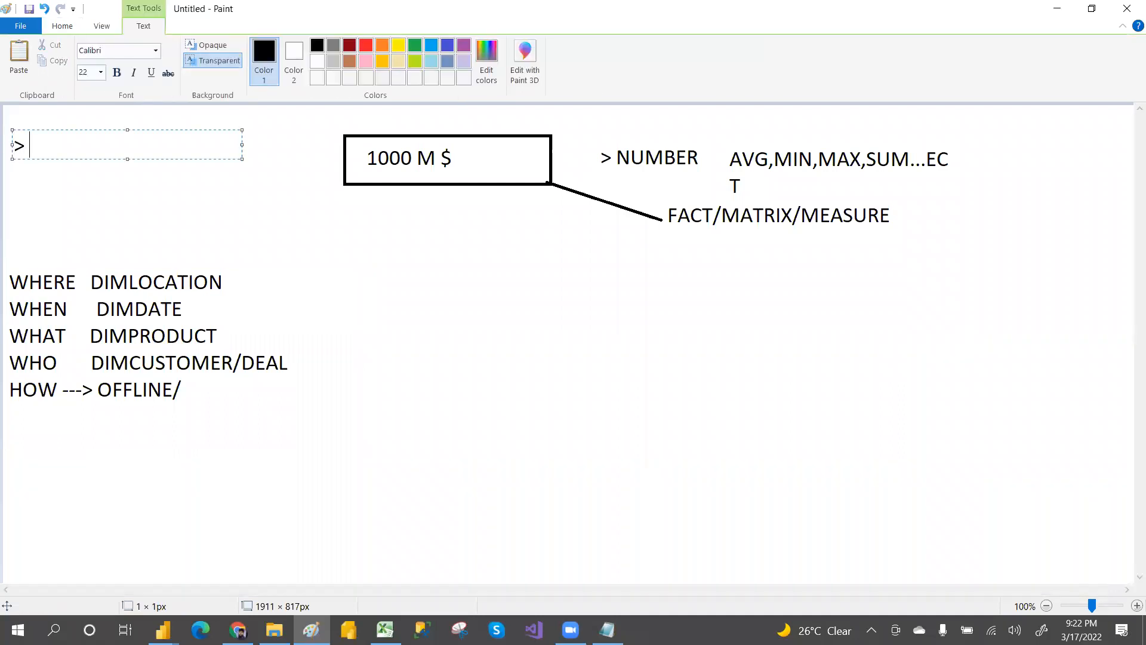
# Step: Add a new text line reading 2) QUESTION FACT below the > TEXT label
pyautogui.click(13, 182)
pyautogui.click(12, 182)
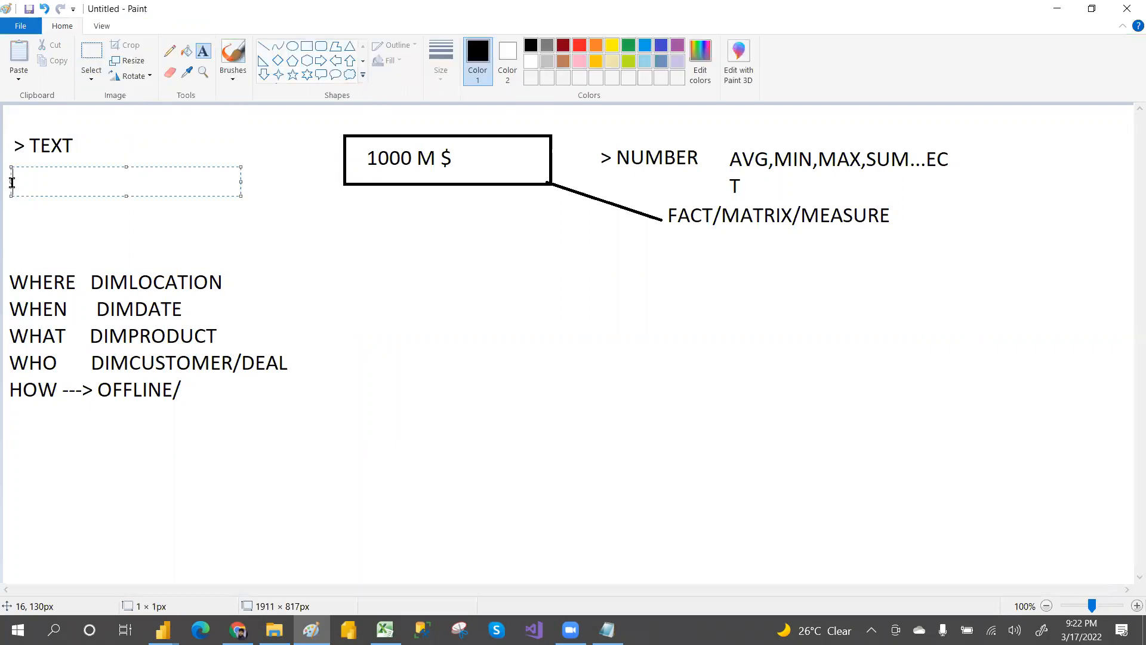
pyautogui.write('2) QUE')
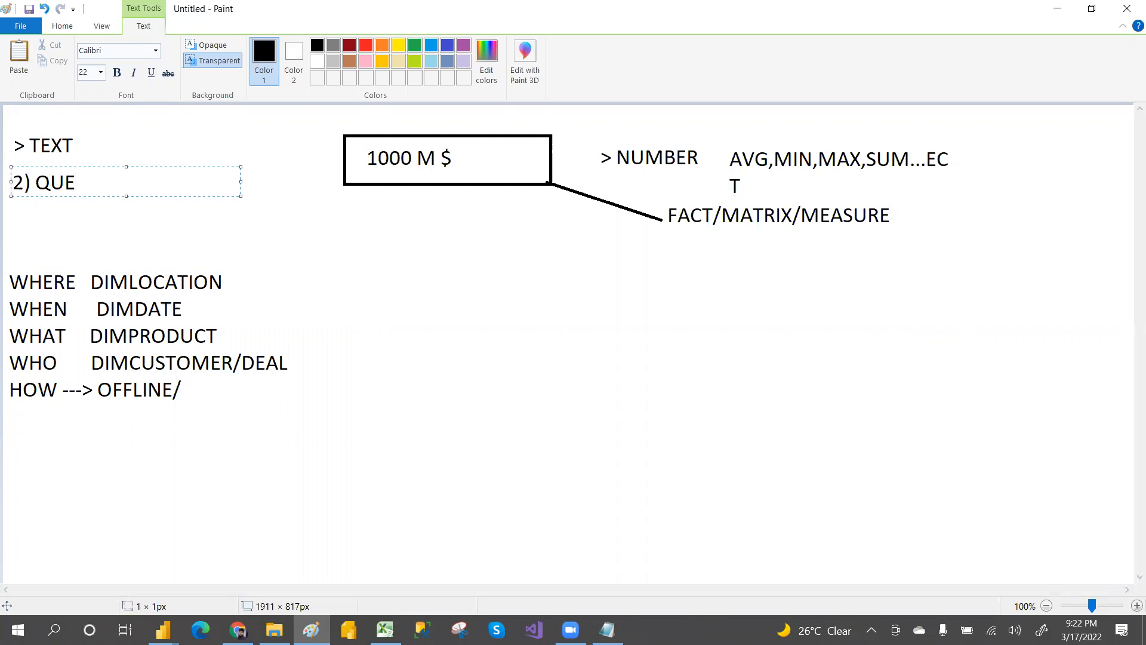
pyautogui.write('STION FACT')
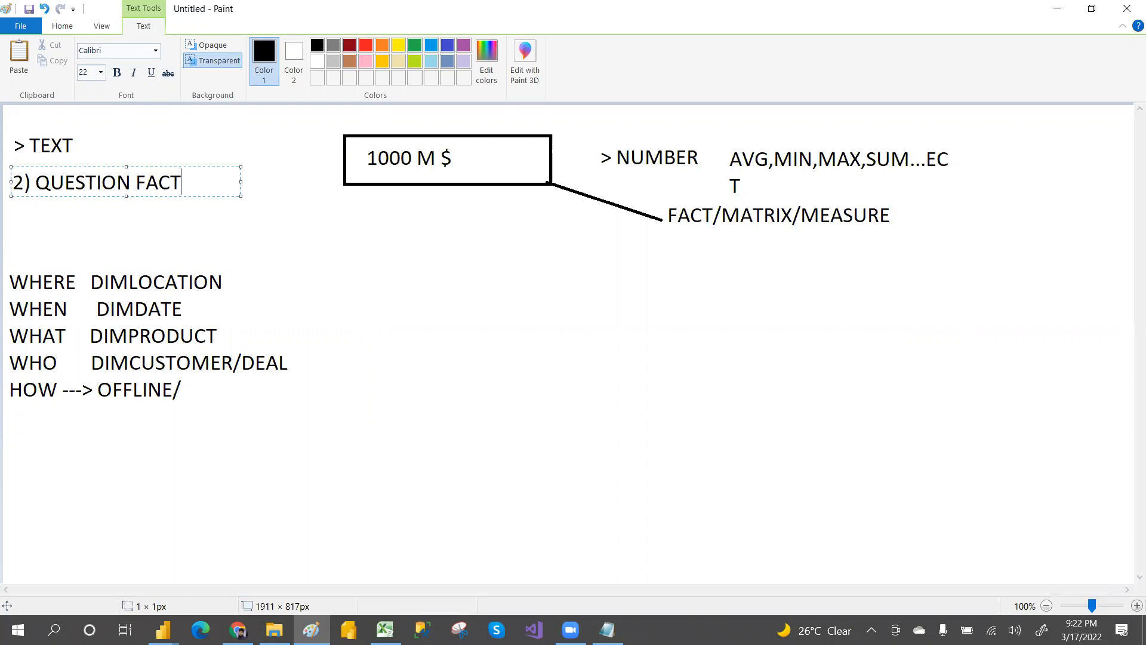
# Step: Add the word ANSWER beneath the > NUMBER label and finish the text box
pyautogui.click(599, 179)
pyautogui.click(609, 179)
pyautogui.write('ANS')
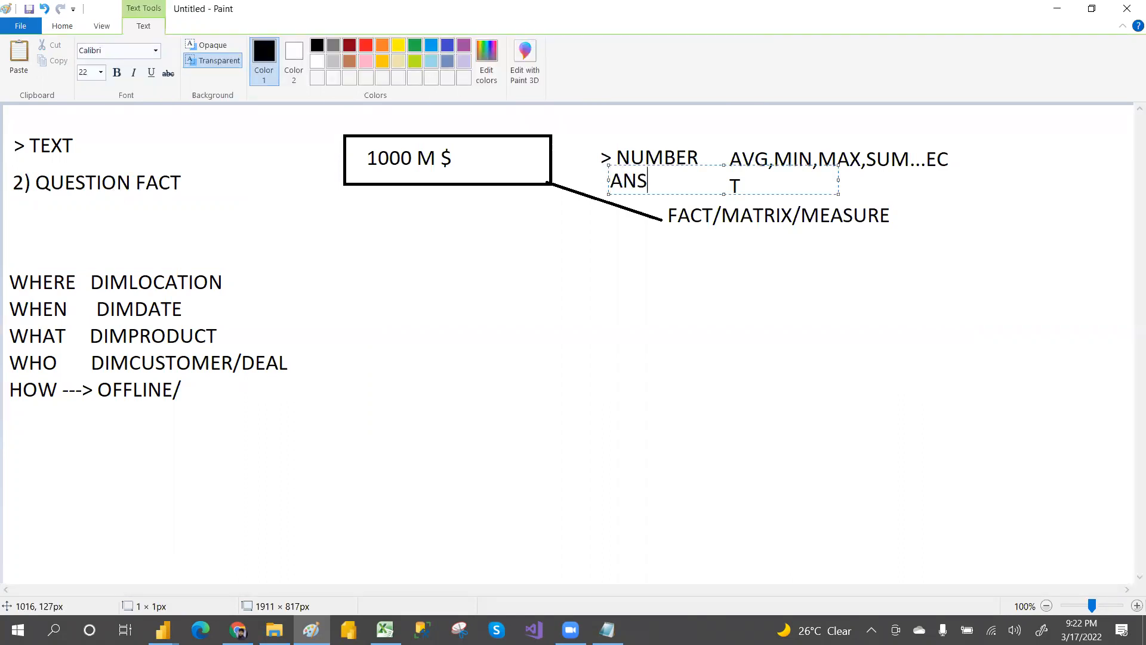
pyautogui.write('WER')
pyautogui.click(561, 308)
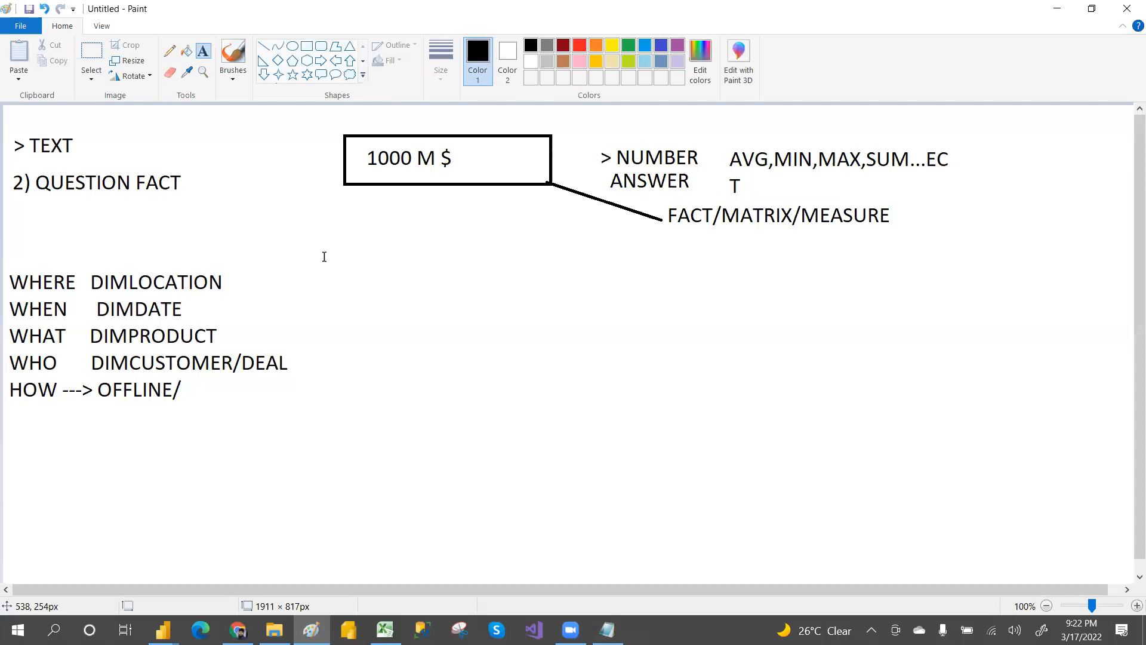
# Step: Switch to Excel, open the empty Sheet1 and set font size 24 for columns A through P
pyautogui.click(385, 629)
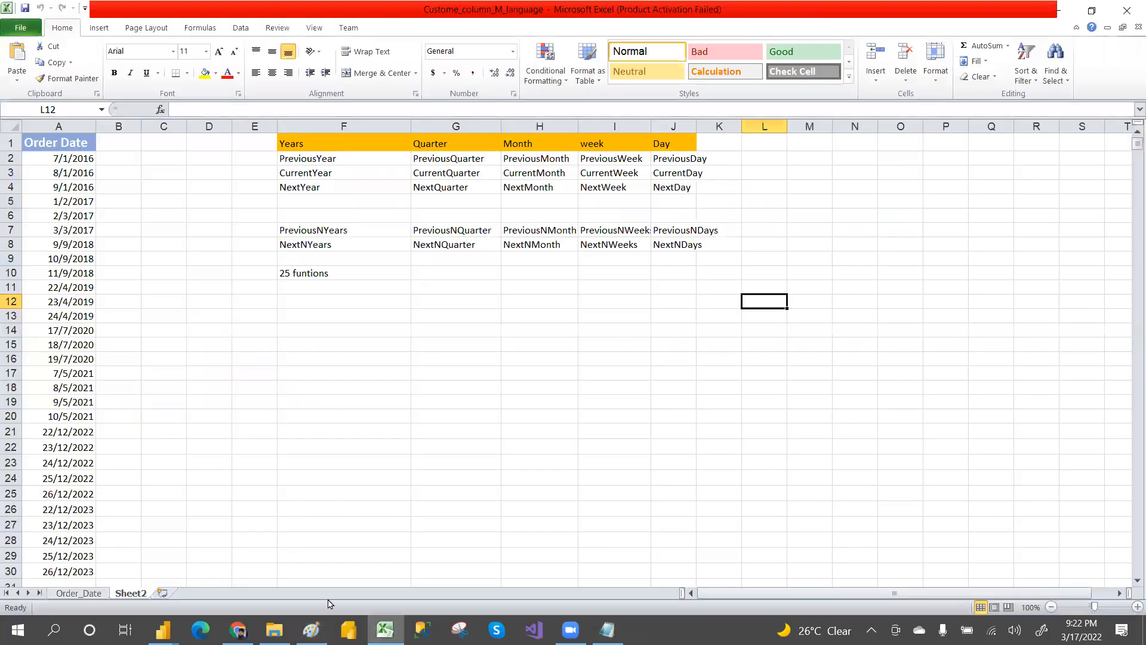
pyautogui.click(163, 593)
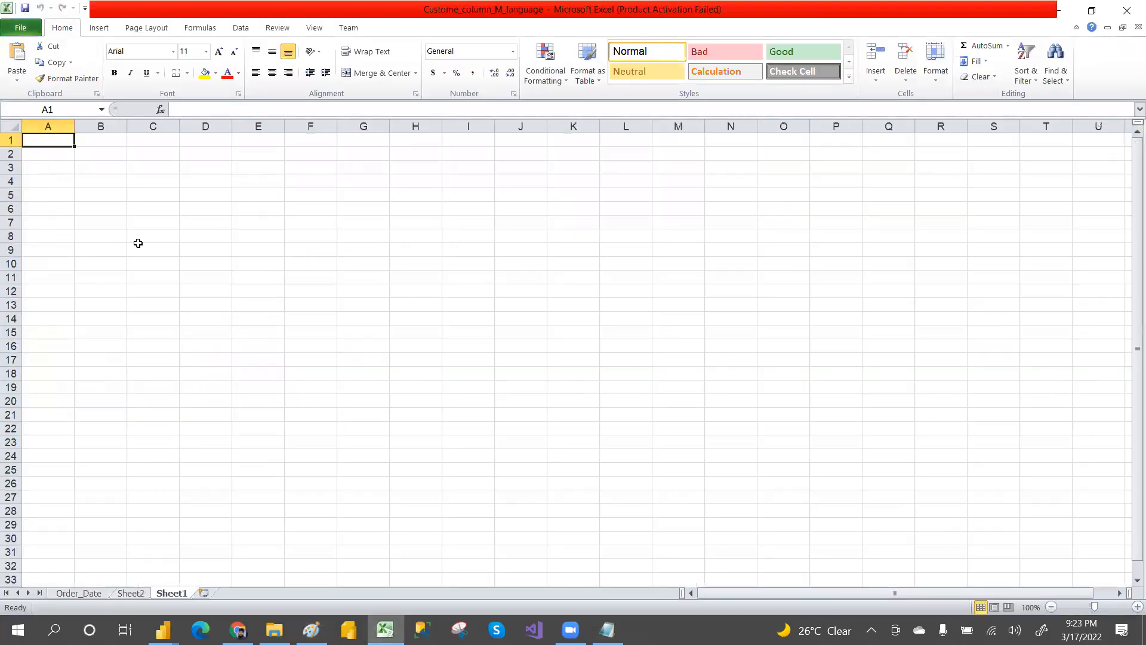
pyautogui.click(157, 206)
pyautogui.moveTo(47, 140); pyautogui.dragTo(812, 571)
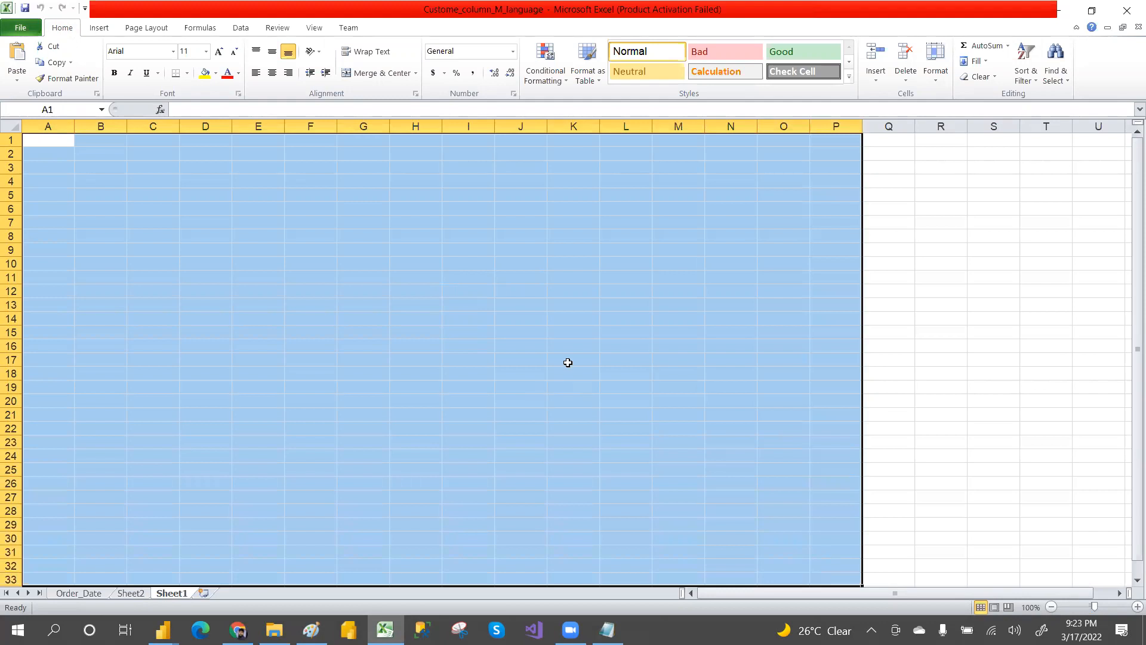
pyautogui.click(205, 54)
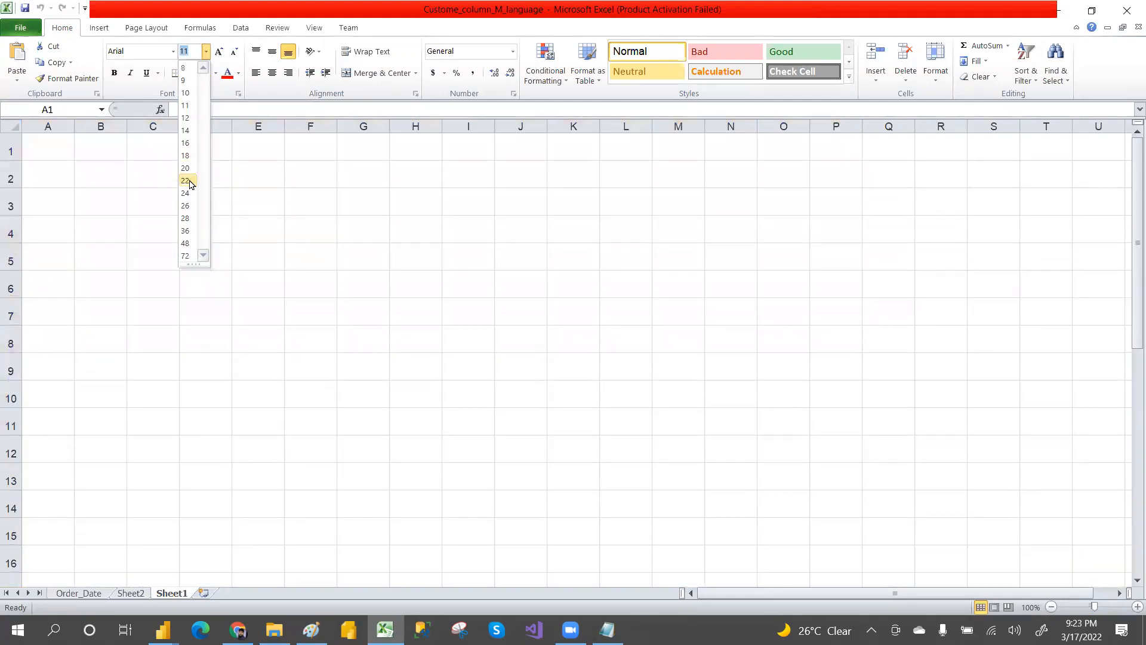
pyautogui.click(186, 193)
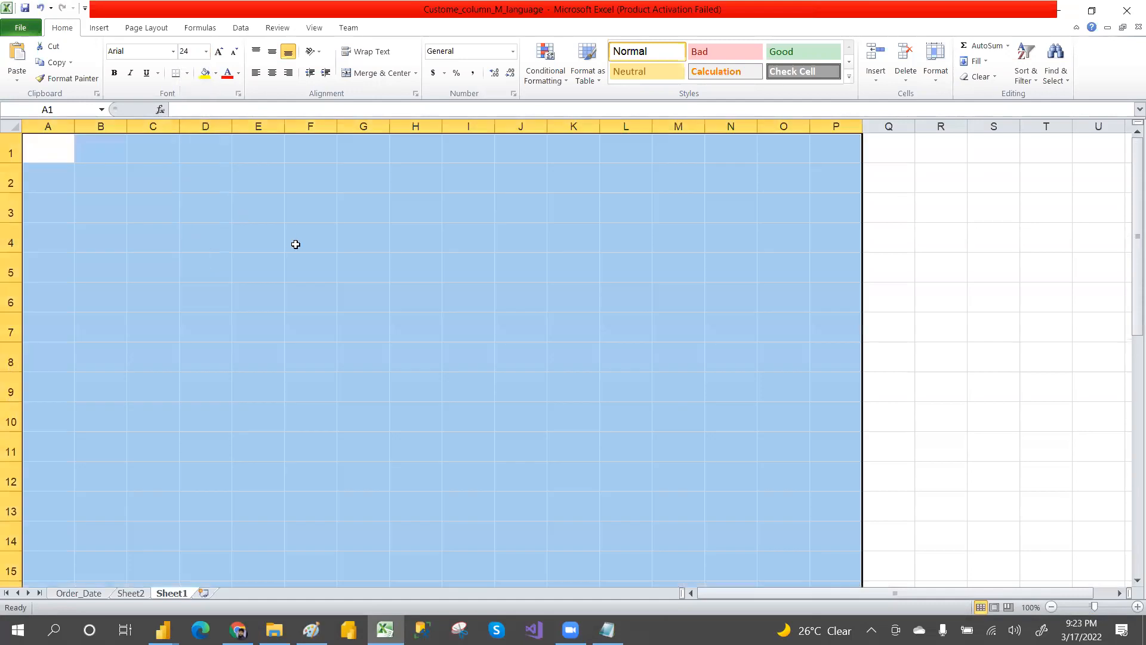
pyautogui.click(296, 244)
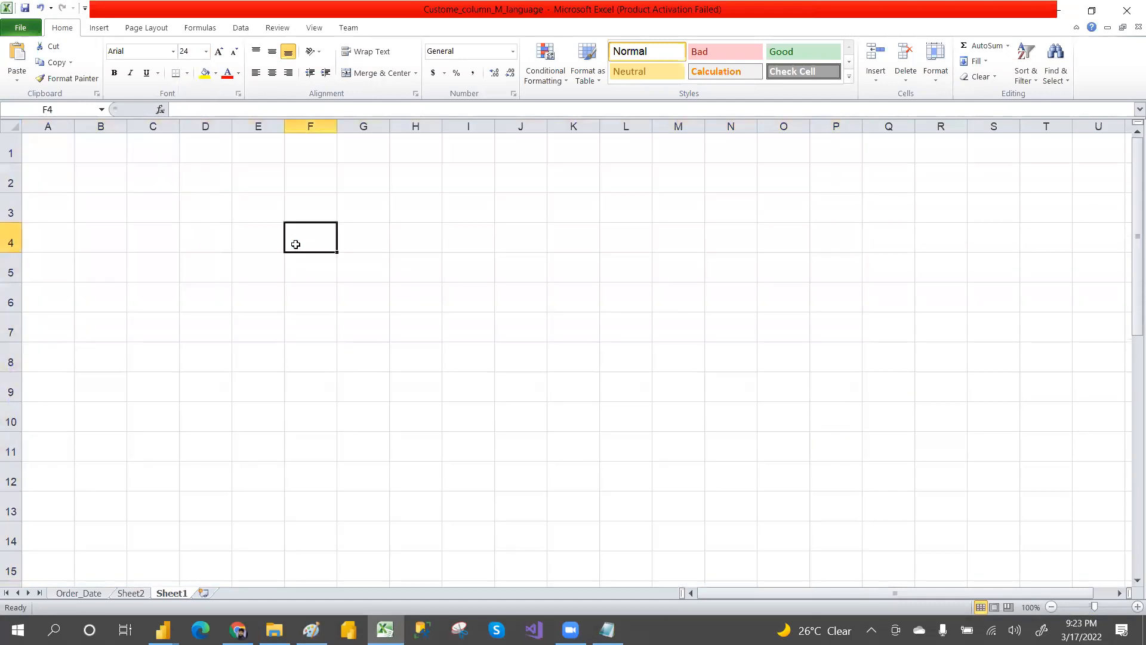
# Step: Enter the headers PID in C2 and NAEM in D2
pyautogui.click(154, 173)
pyautogui.write('P')
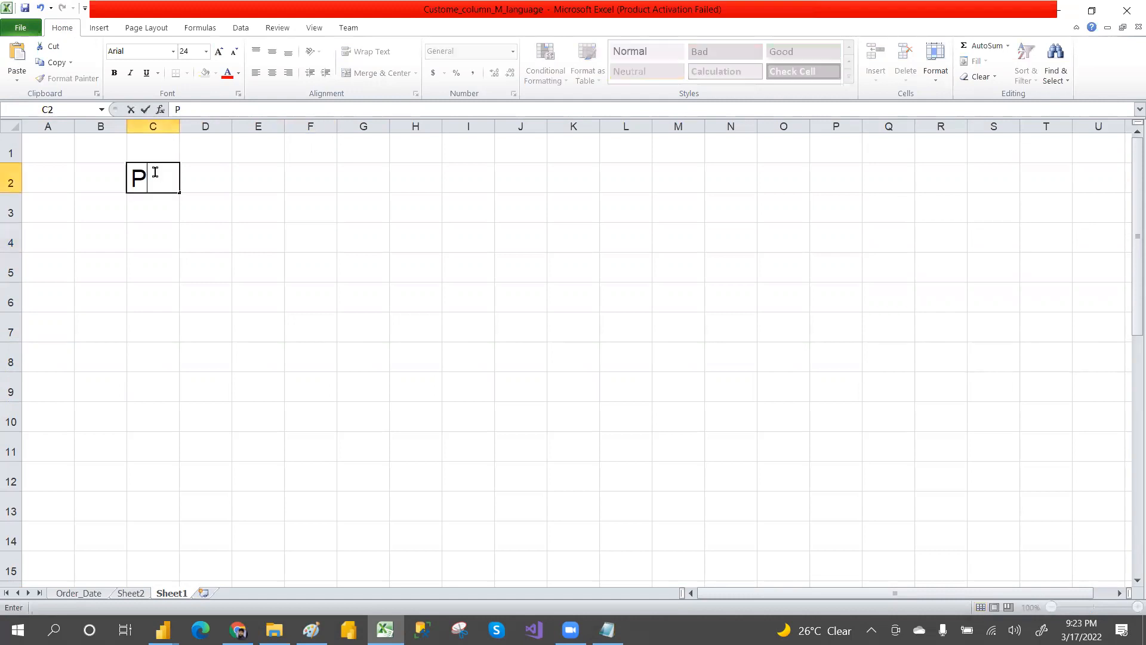
pyautogui.write('lD')
pyautogui.click(211, 182)
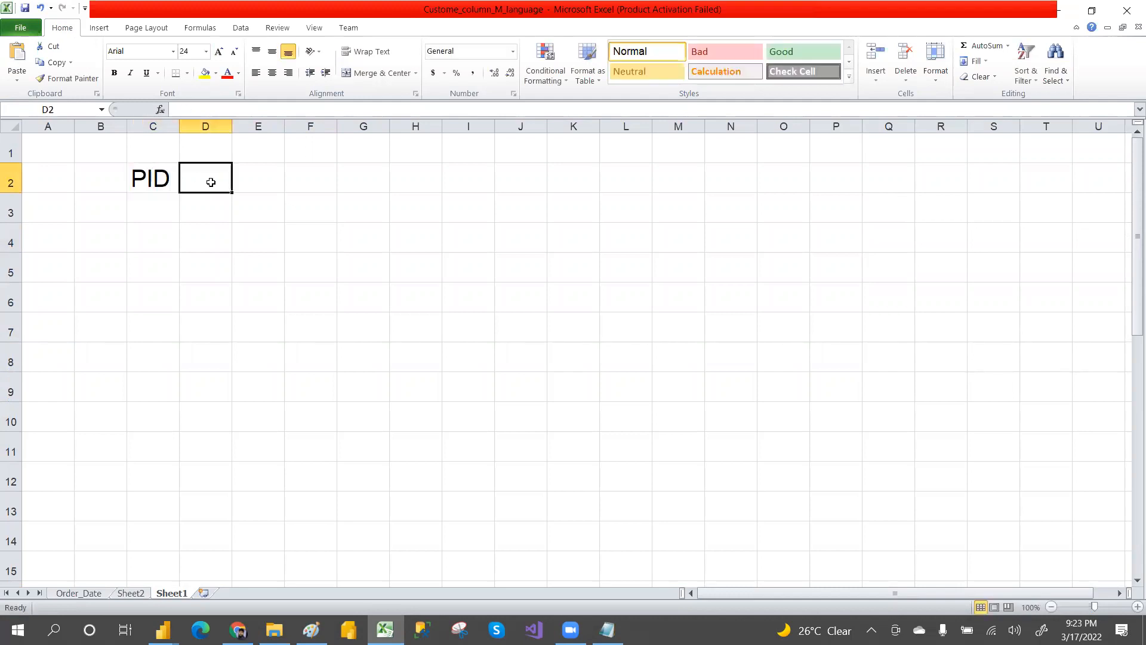
pyautogui.write('NAEM')
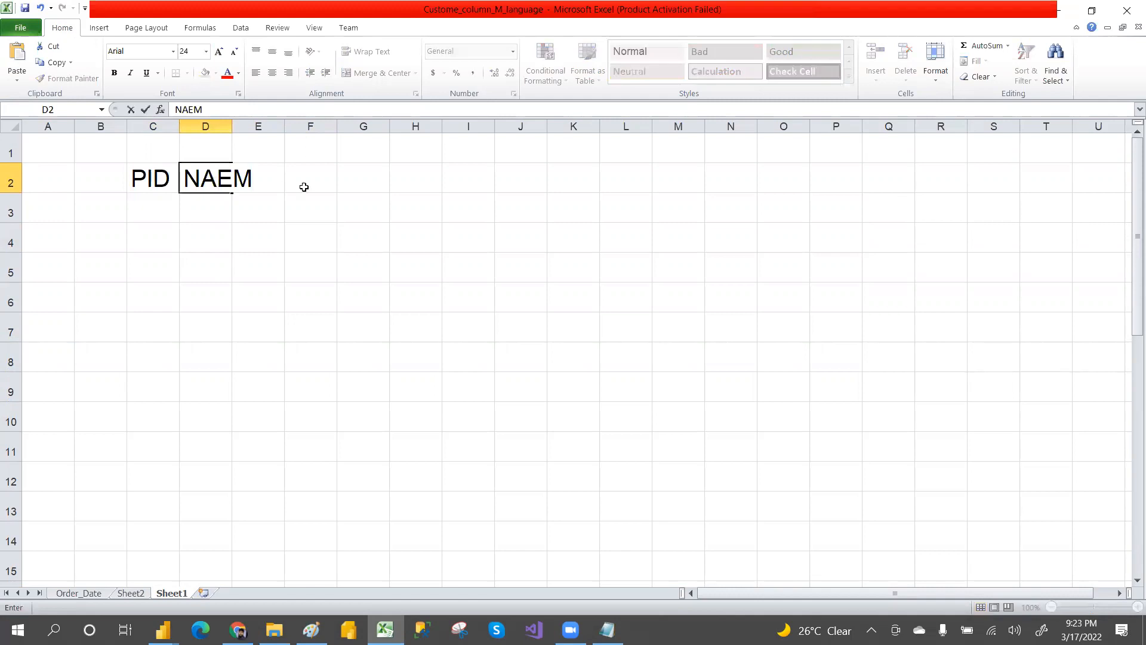
pyautogui.click(302, 185)
# Step: Widen column D and enter the header PRICE in E2
pyautogui.click(231, 137)
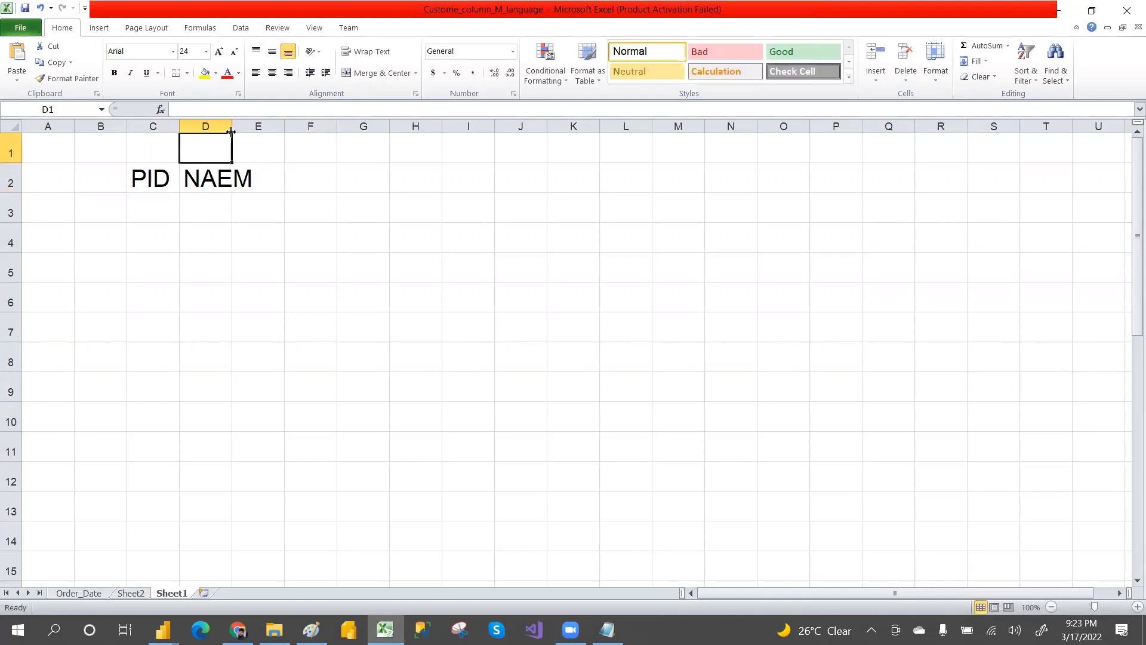
pyautogui.moveTo(231, 128); pyautogui.dragTo(258, 128)
pyautogui.click(276, 183)
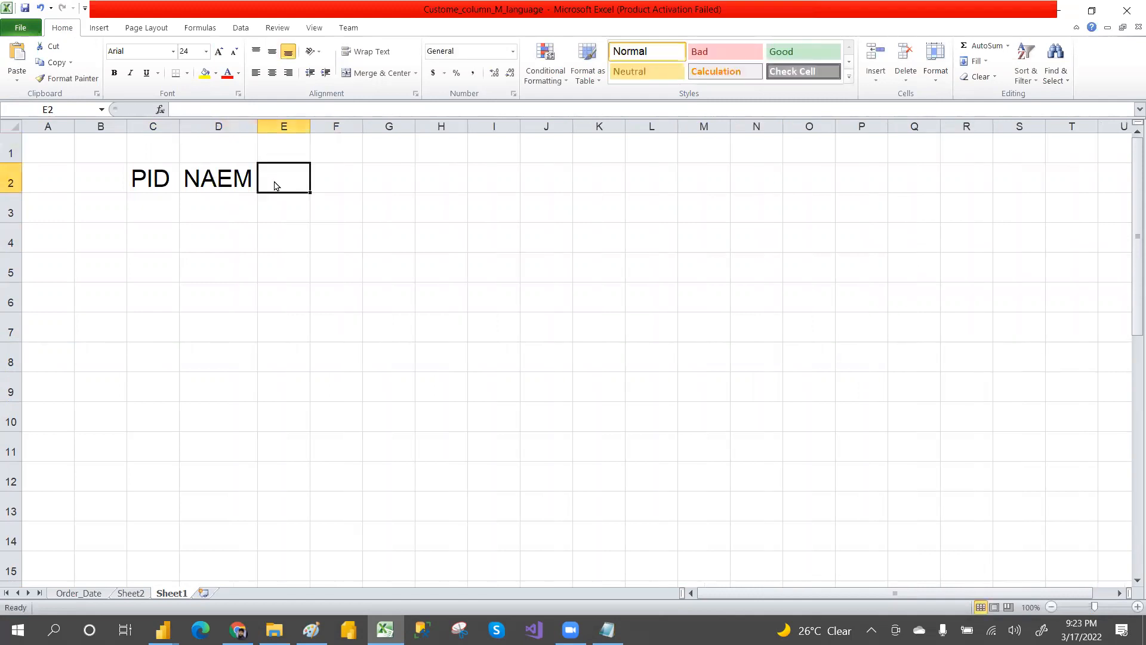
pyautogui.write('PRICE')
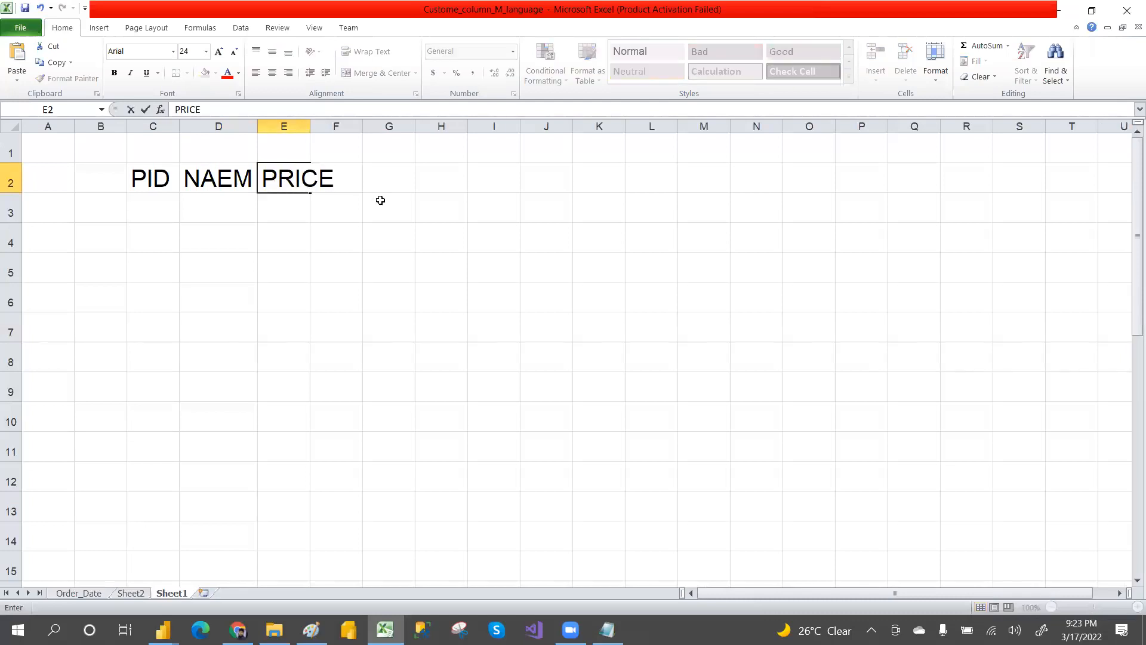
# Step: Autofit column E to its content and enter the header QTY in F2
pyautogui.doubleClick(311, 124)
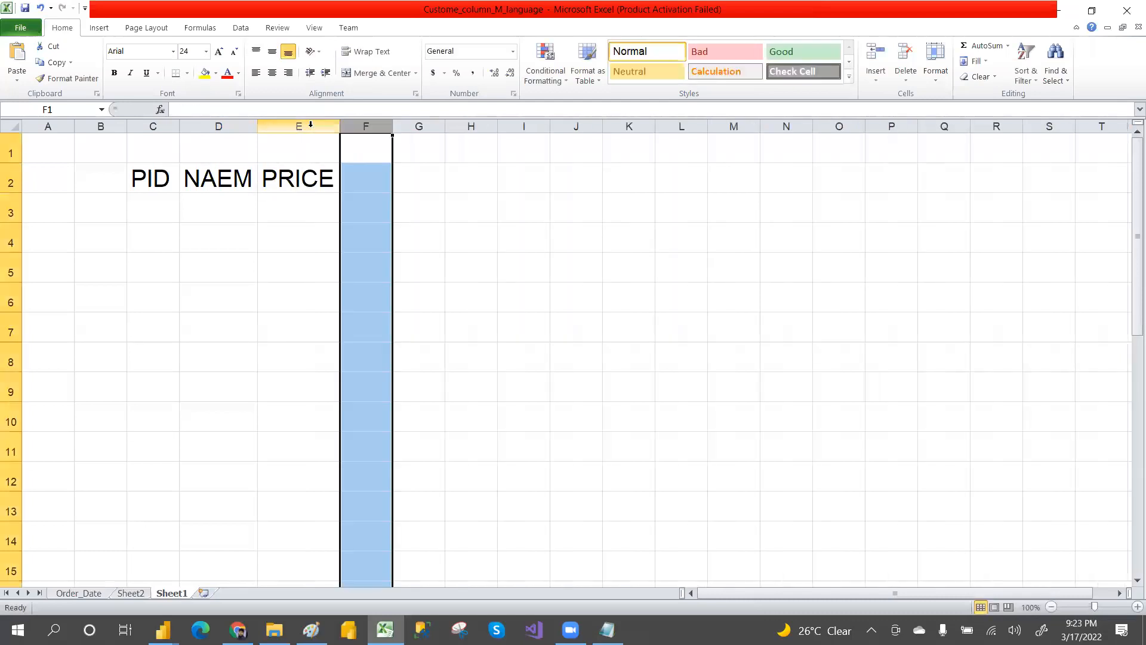
pyautogui.click(365, 182)
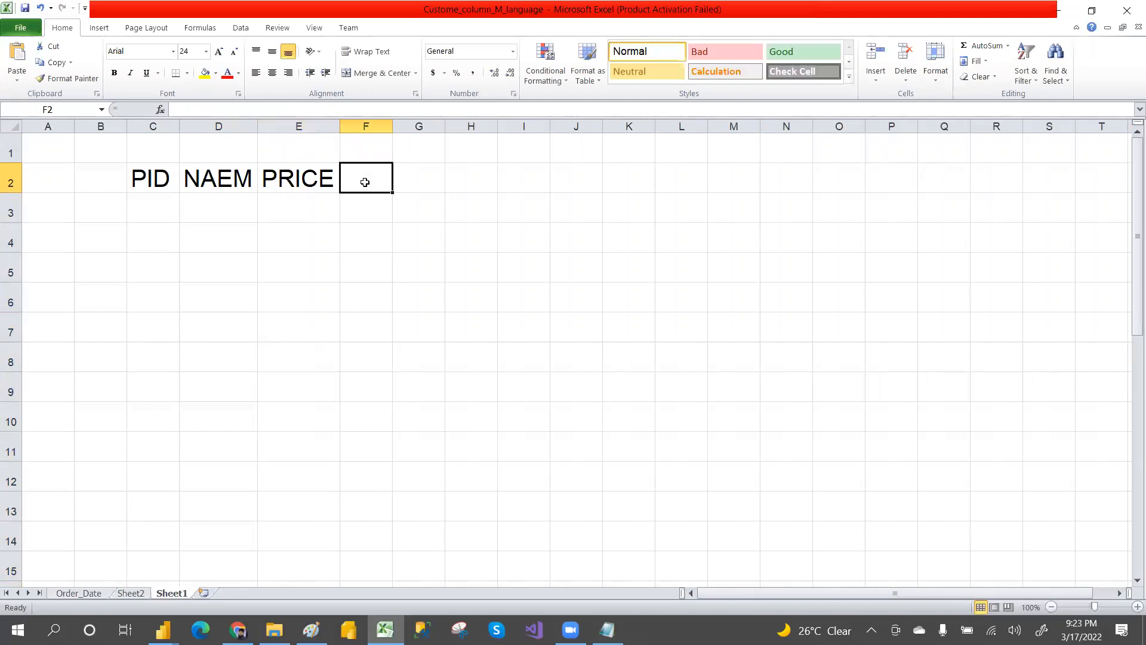
pyautogui.write('QTY')
pyautogui.click(399, 258)
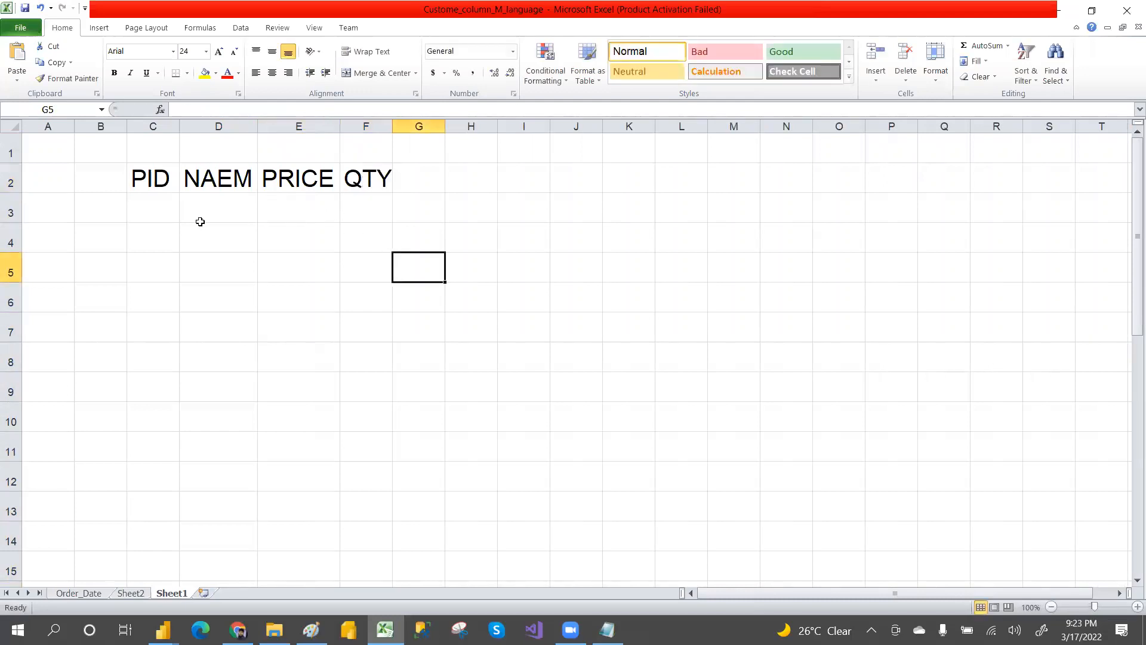
# Step: Enter product IDs P001, P002 and P003 in cells C3 to C5
pyautogui.click(161, 215)
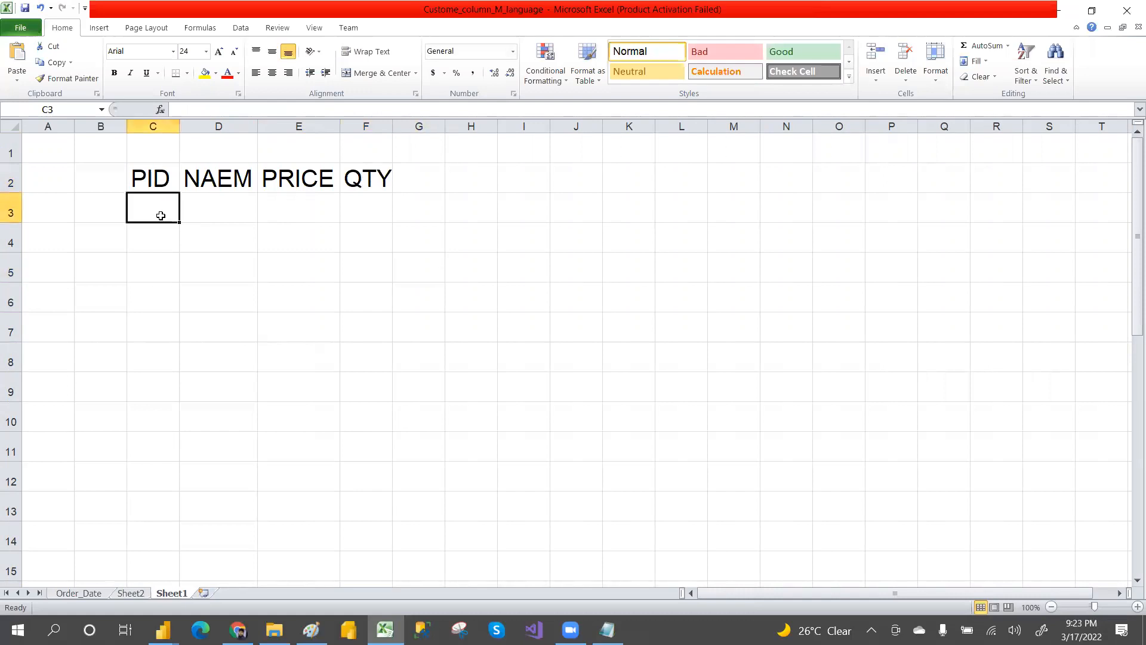
pyautogui.click(635, 365)
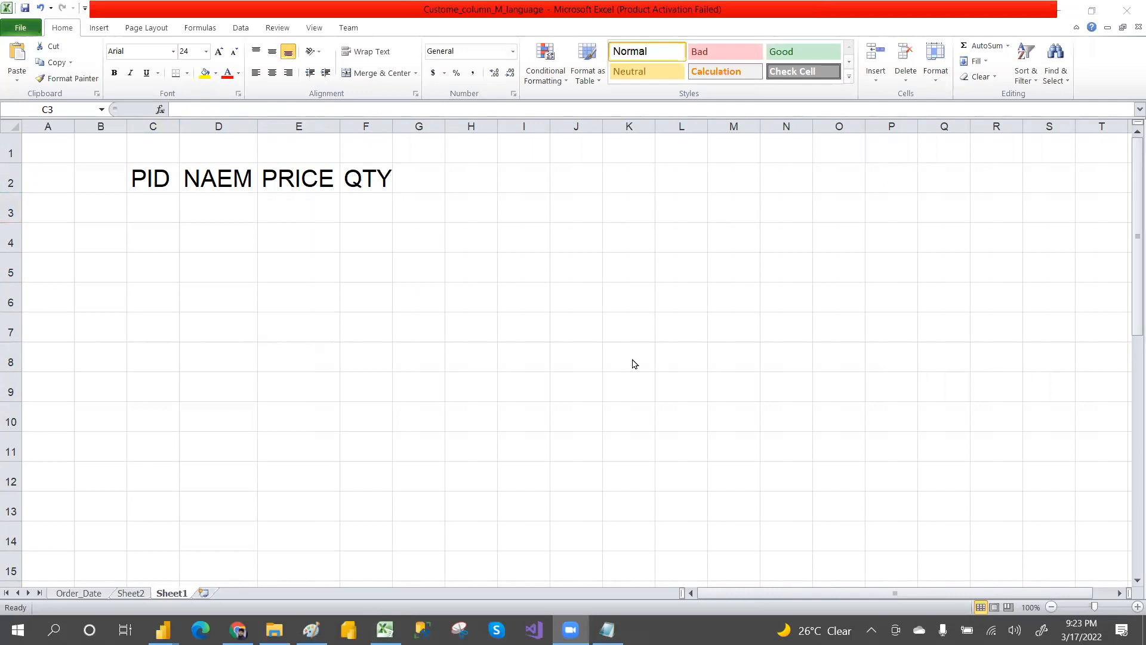
pyautogui.click(155, 206)
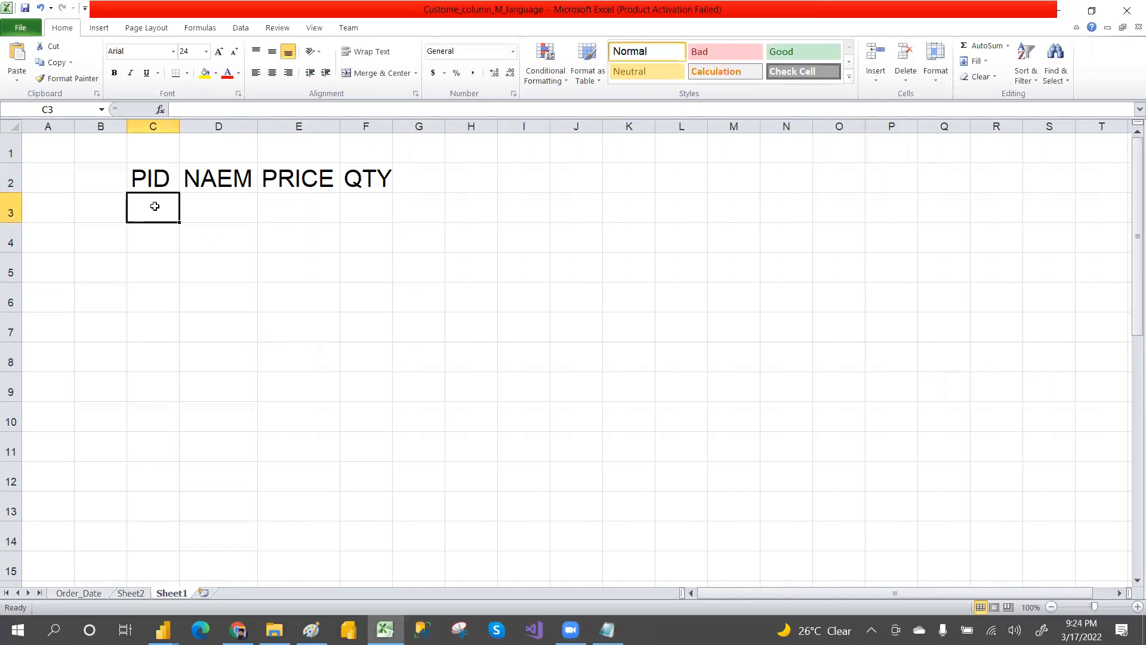
pyautogui.write('P001')
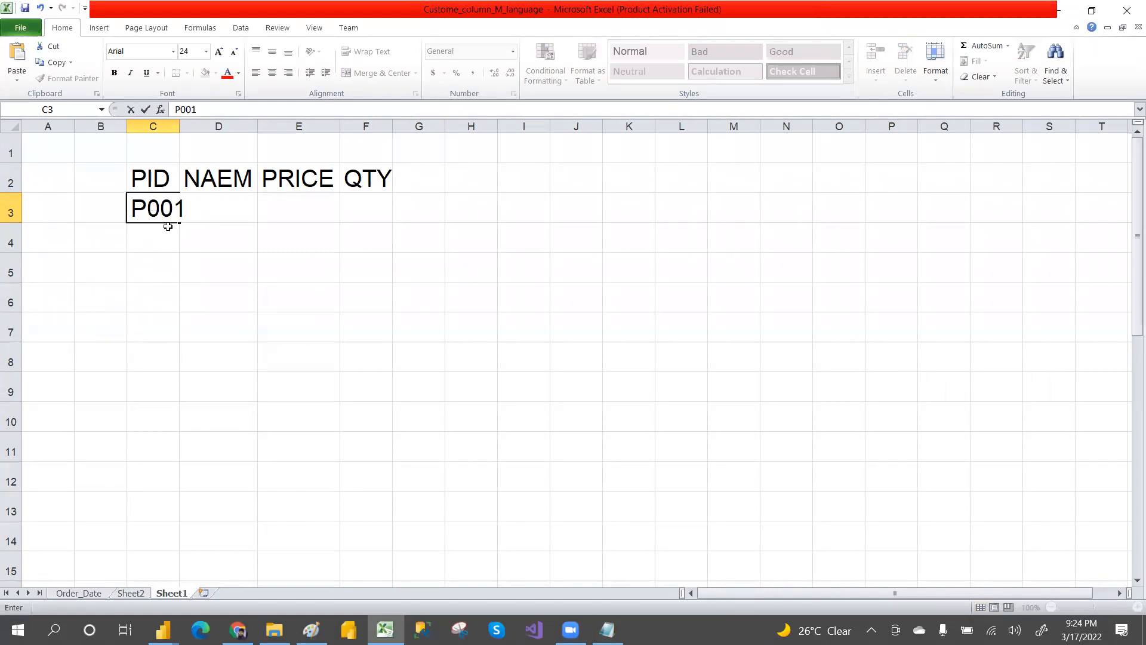
pyautogui.click(151, 237)
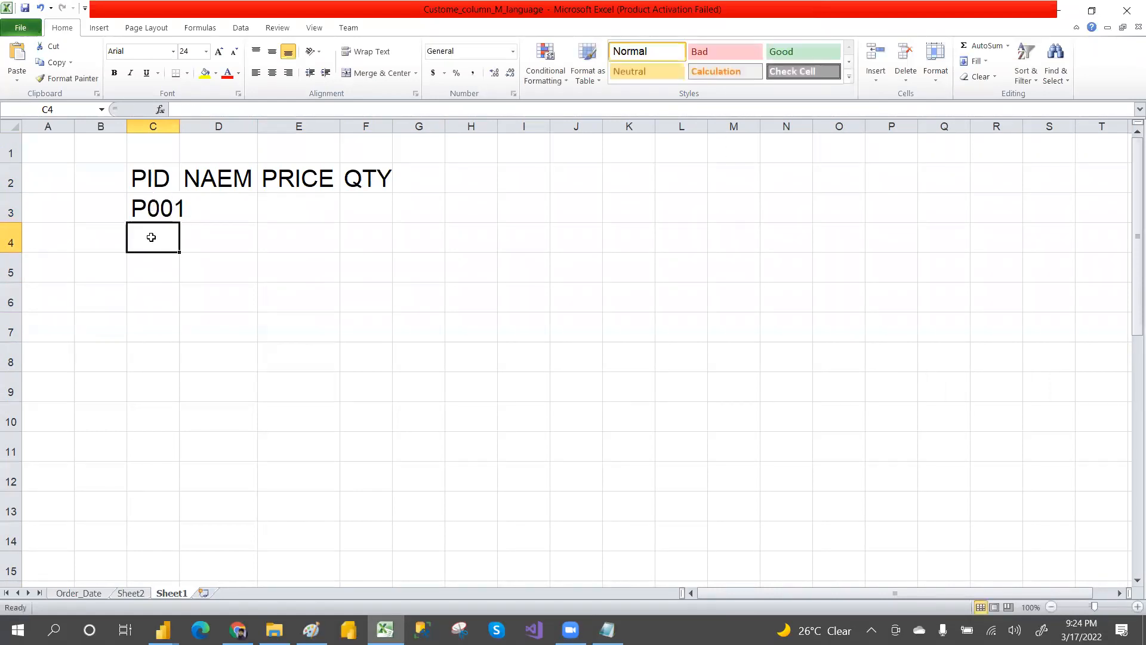
pyautogui.write('P001')
pyautogui.press('BackSpace')
pyautogui.write('2')
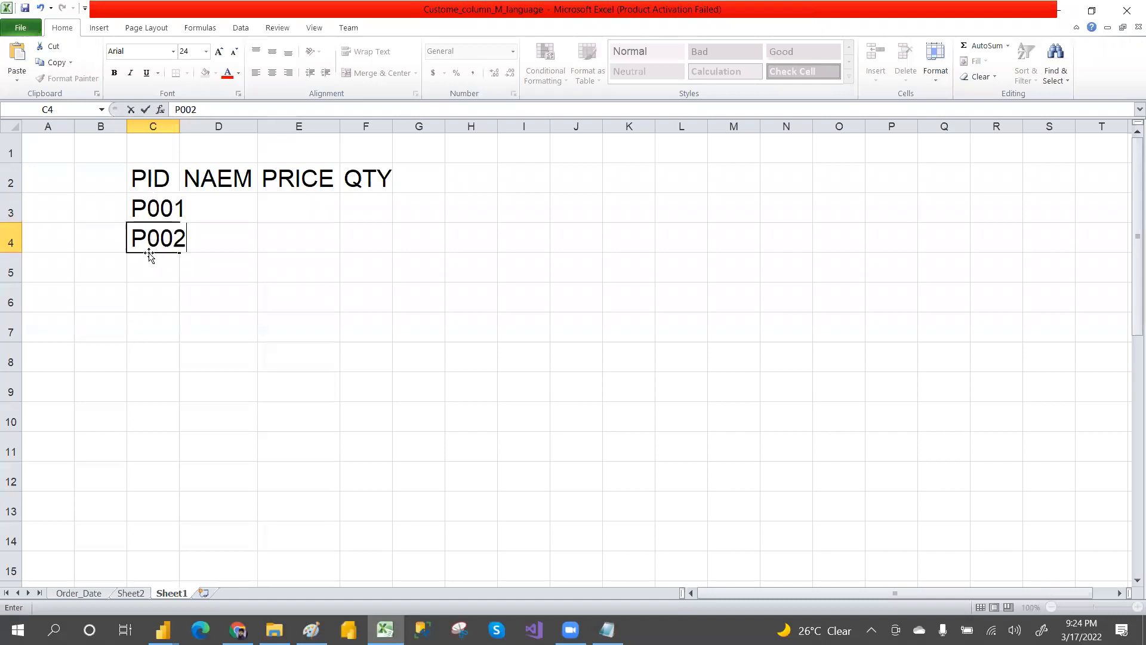
pyautogui.click(152, 269)
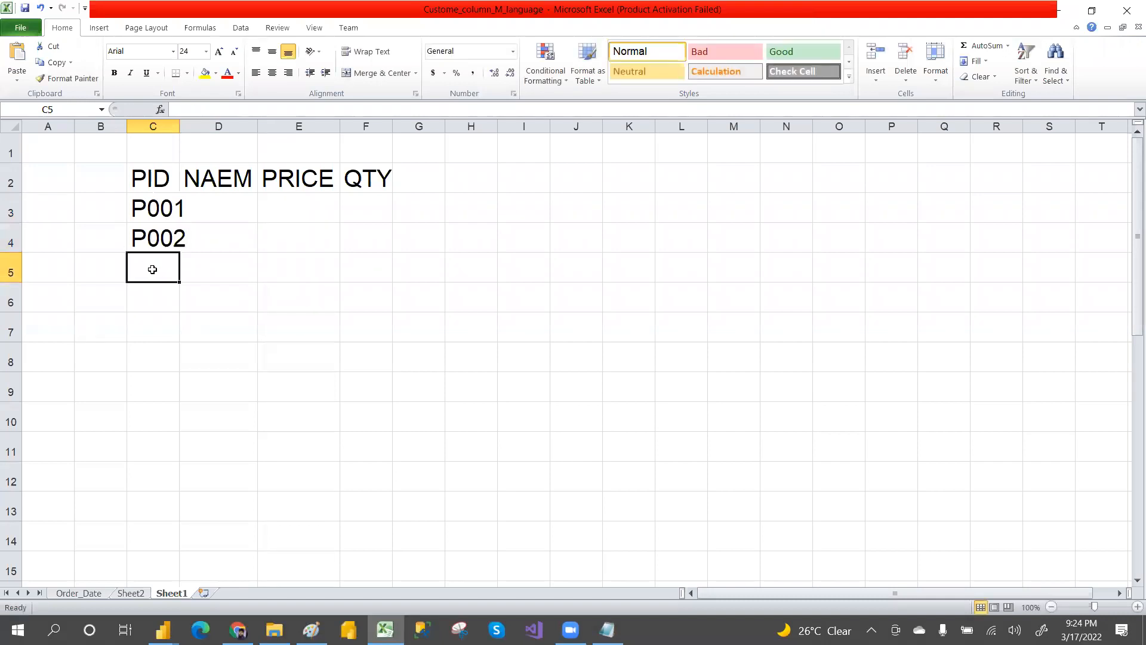
pyautogui.write('P003')
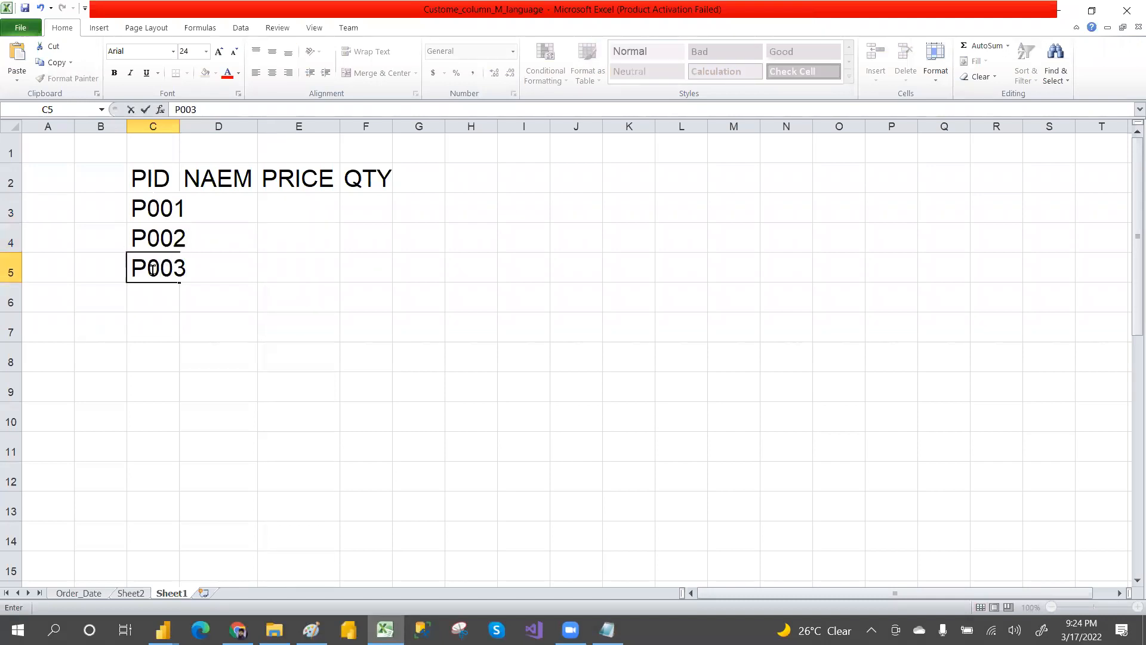
# Step: Enter product names CAR, BIKE and LAPTOPS in cells D3 to D5
pyautogui.click(177, 125)
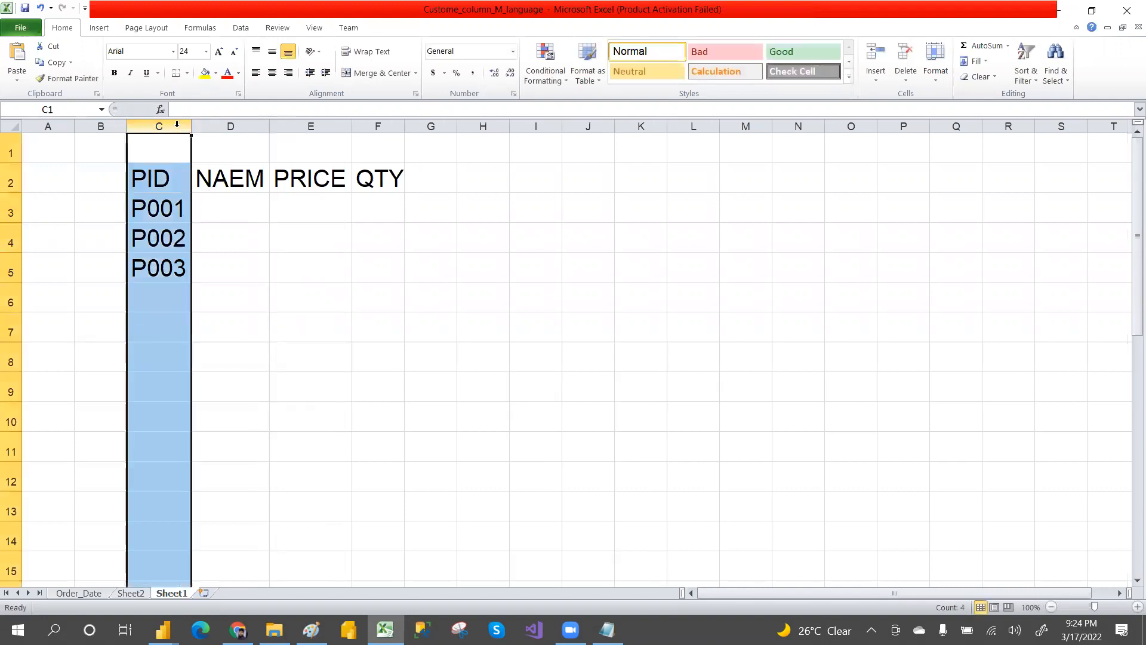
pyautogui.click(217, 206)
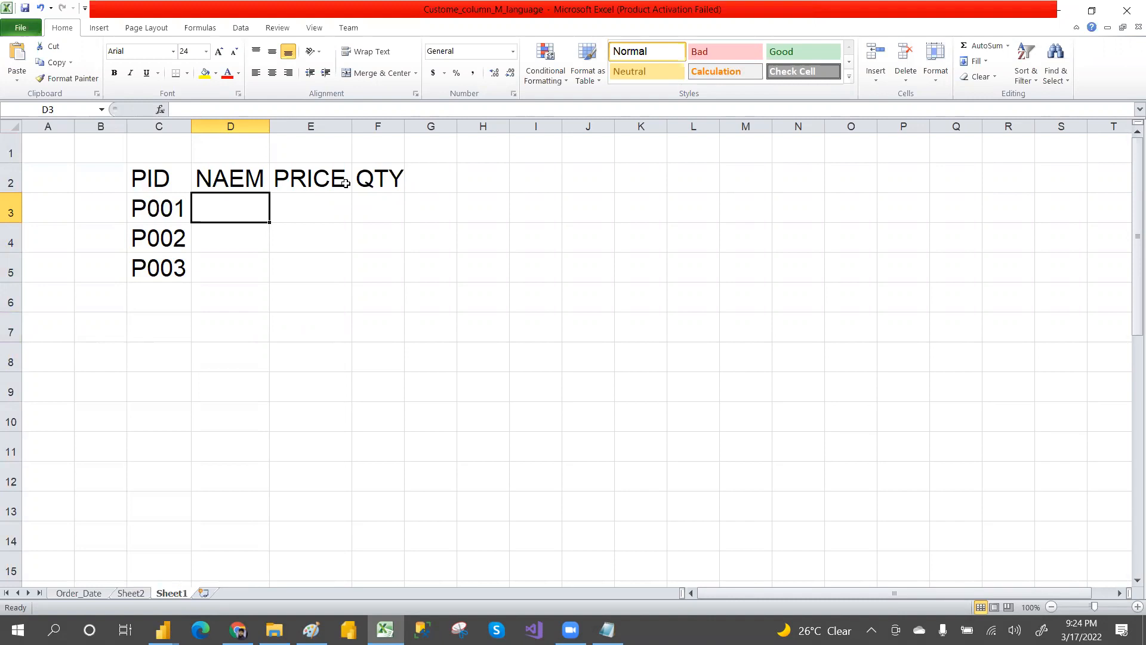
pyautogui.write('CAR')
pyautogui.press('Return')
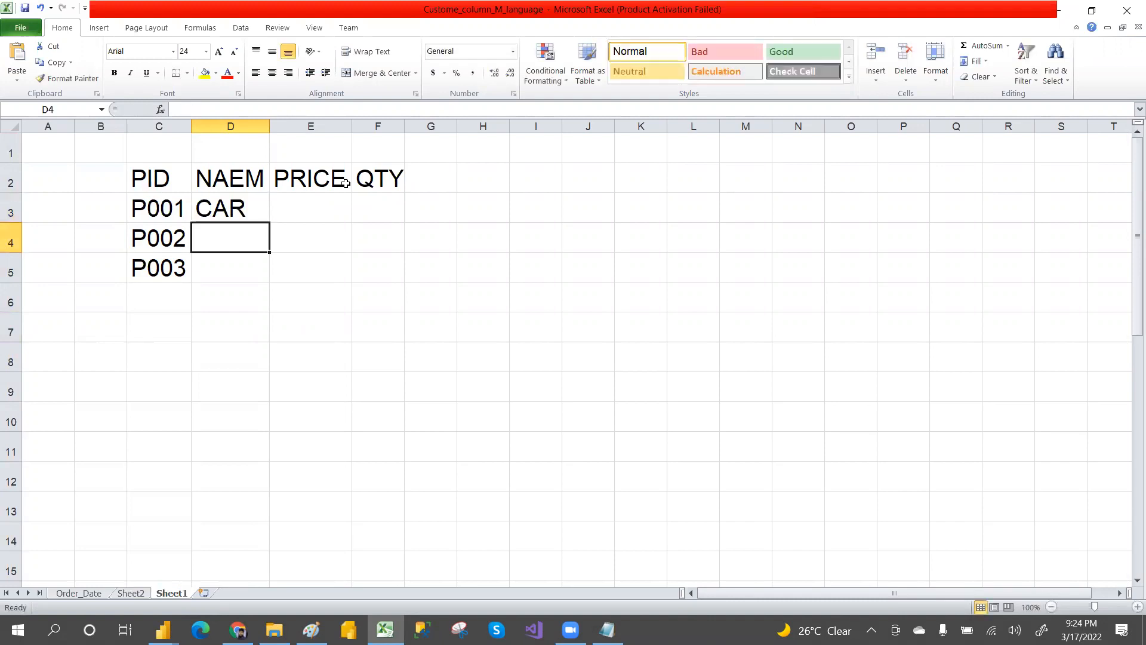
pyautogui.write('BIKE')
pyautogui.press('Return')
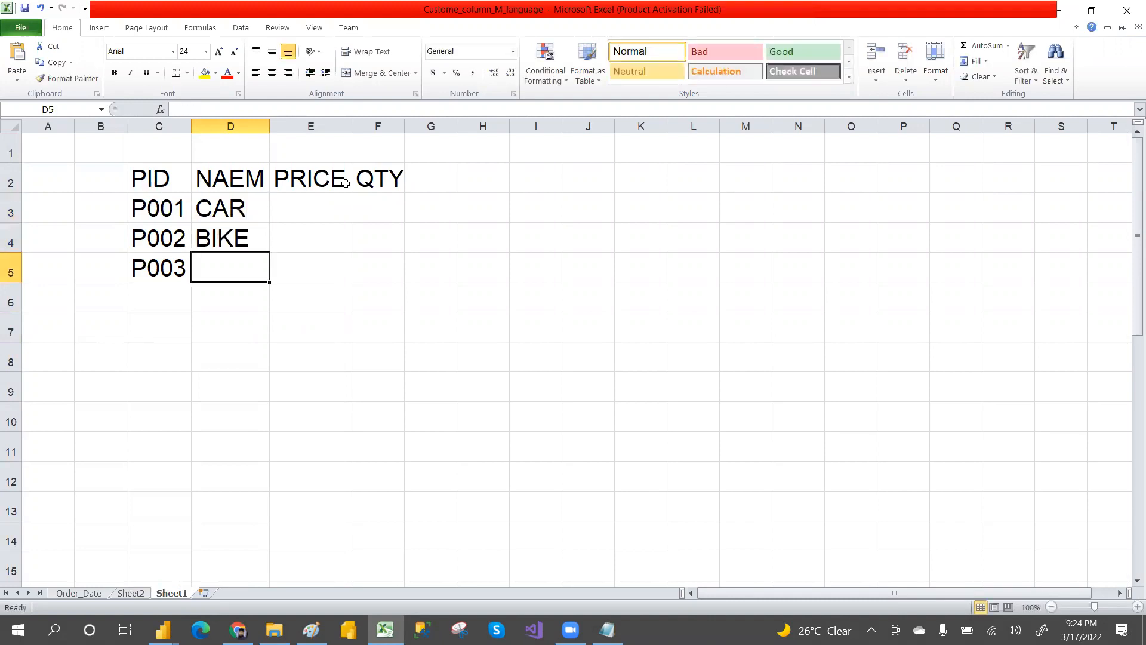
pyautogui.write('LAPTOPS')
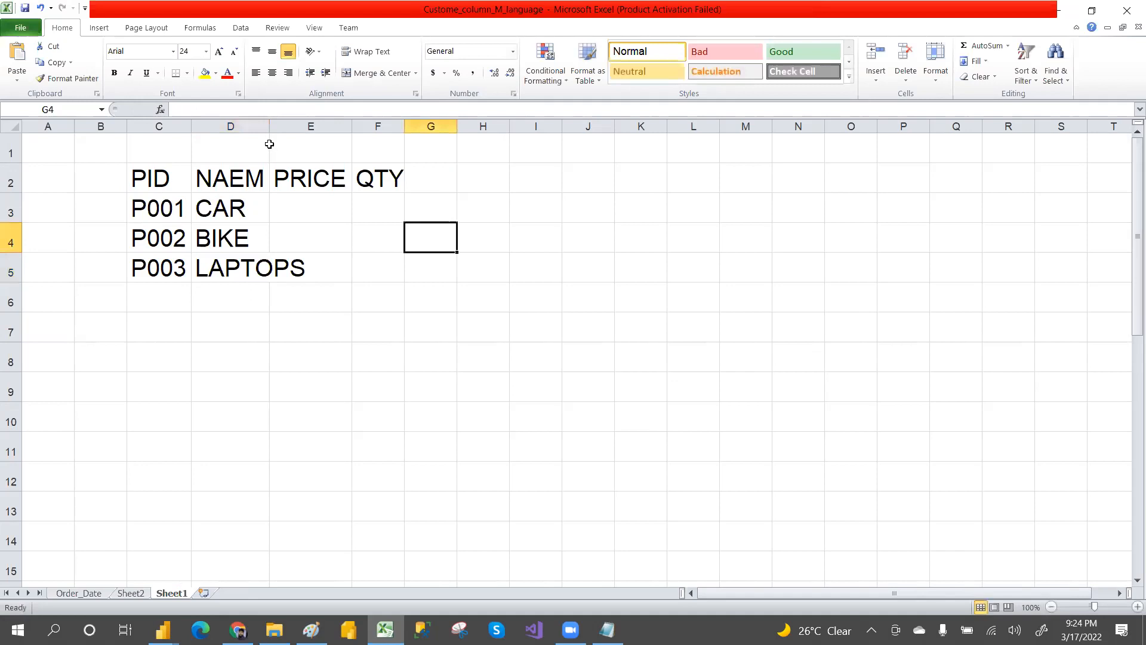
# Step: Autofit column D to fit the product names and select cell E3
pyautogui.hotkey('ctrl', 'Home')
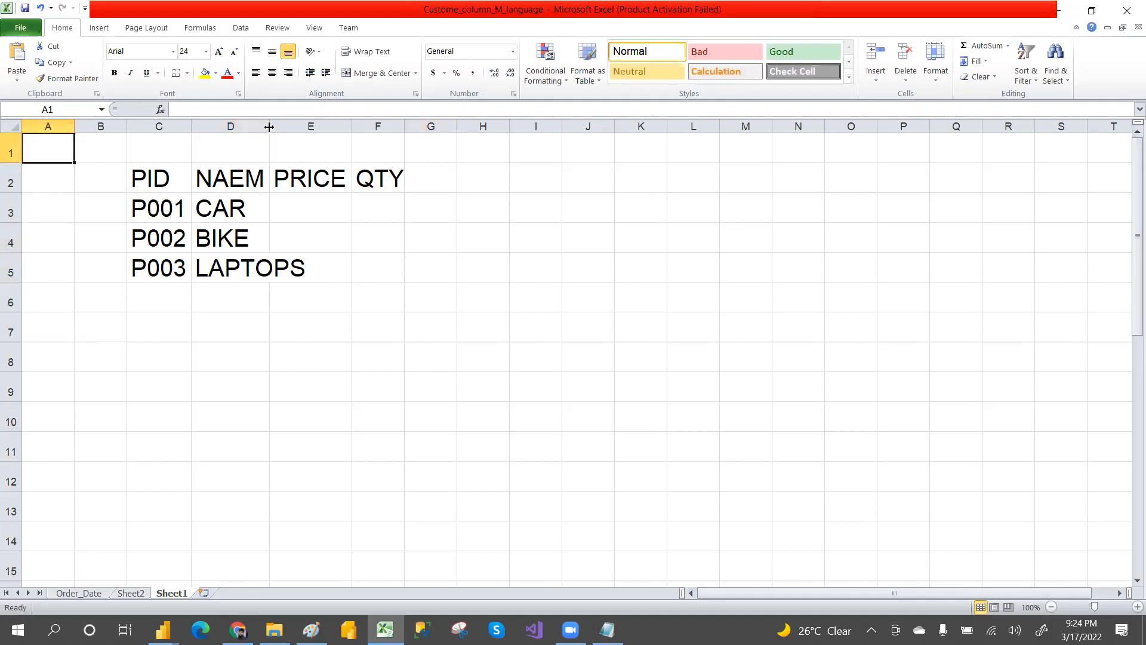
pyautogui.doubleClick(265, 126)
pyautogui.click(341, 214)
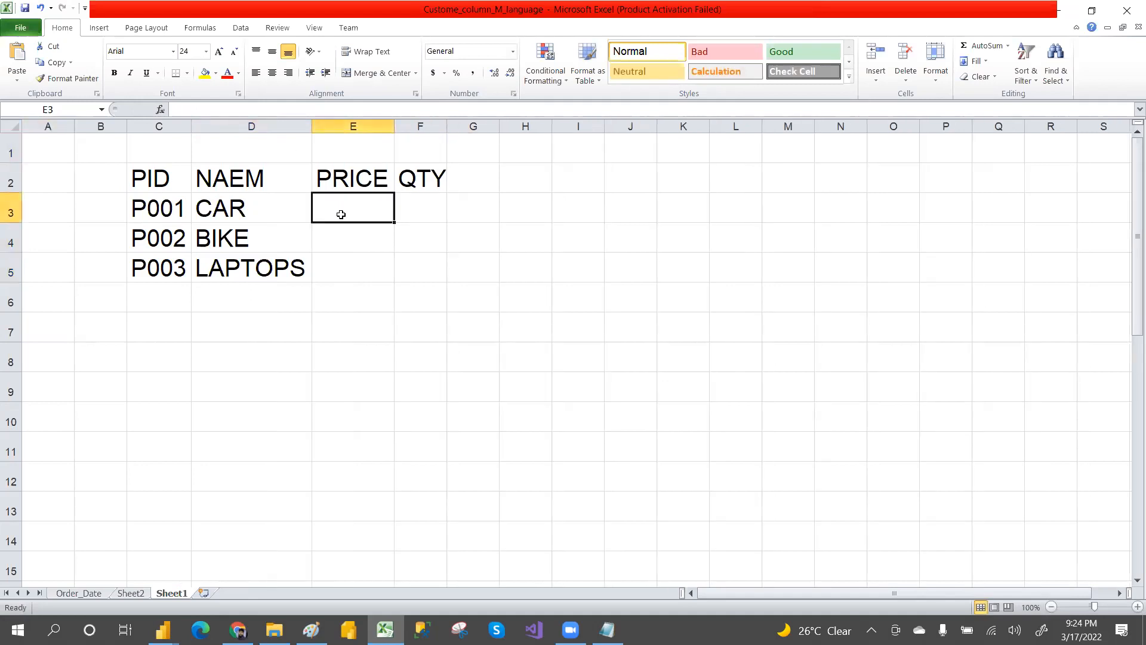
# Step: Enter prices 50000 and 20000 for CAR and BIKE in cells E3 and E4
pyautogui.write('50000')
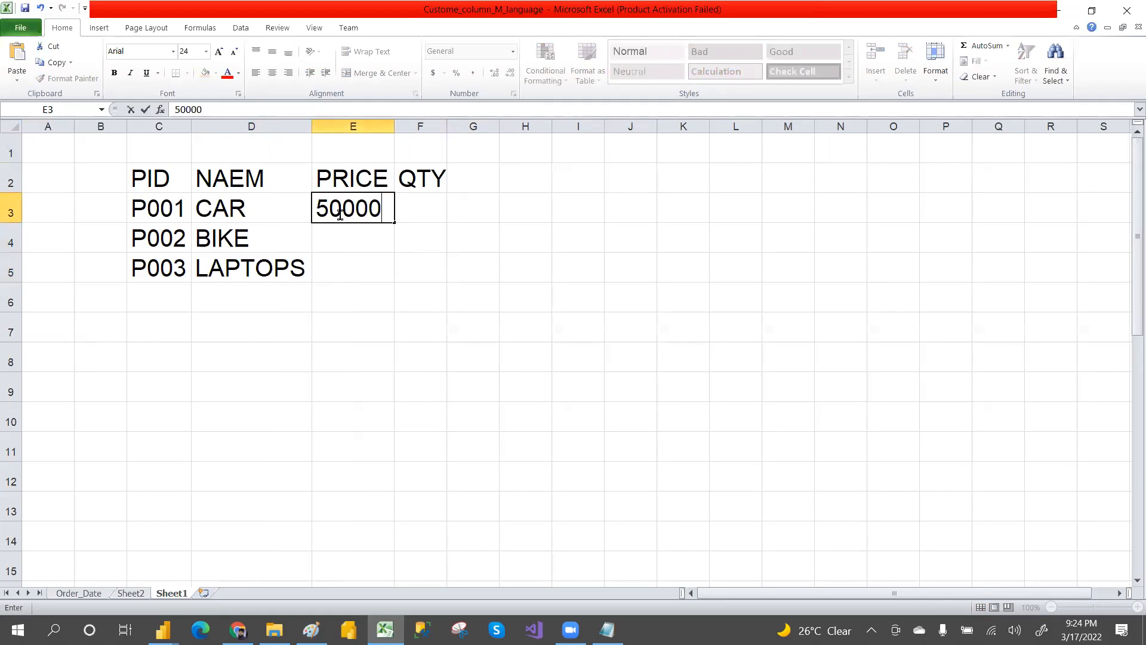
pyautogui.press('Return')
pyautogui.write('2000')
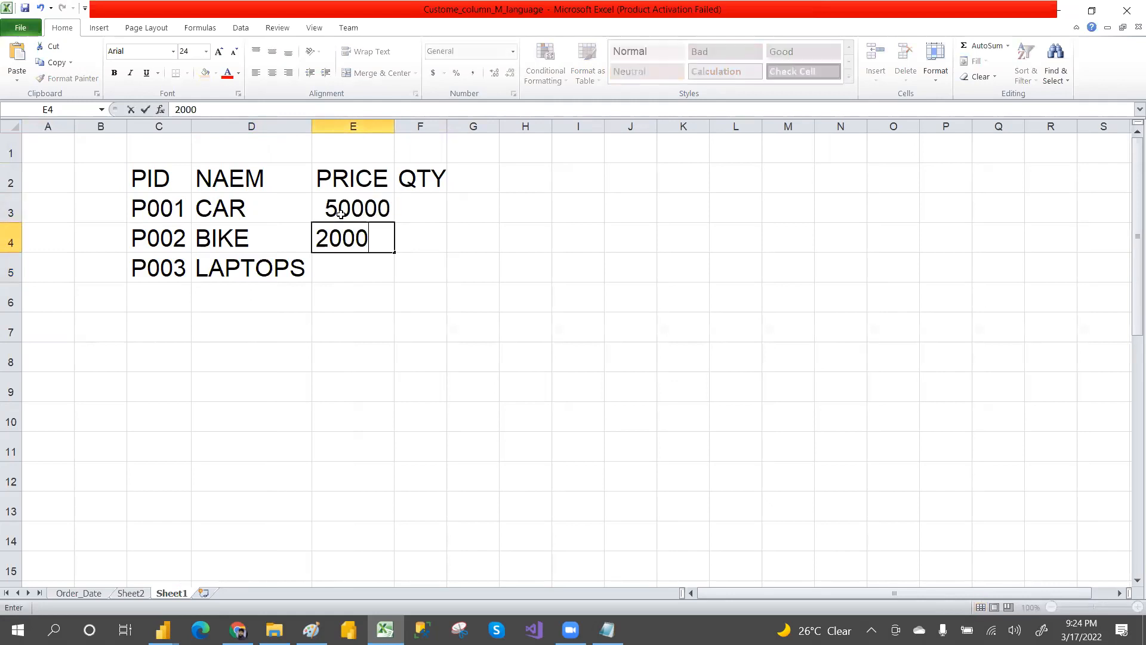
pyautogui.write('0')
pyautogui.press('Return')
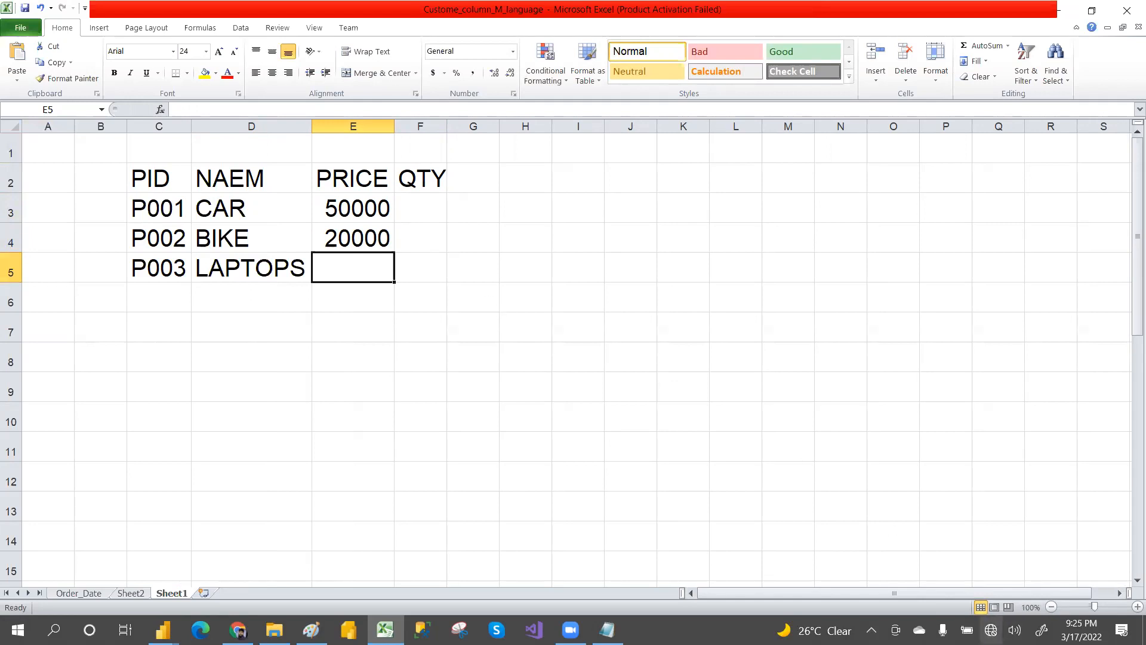
pyautogui.click(991, 630)
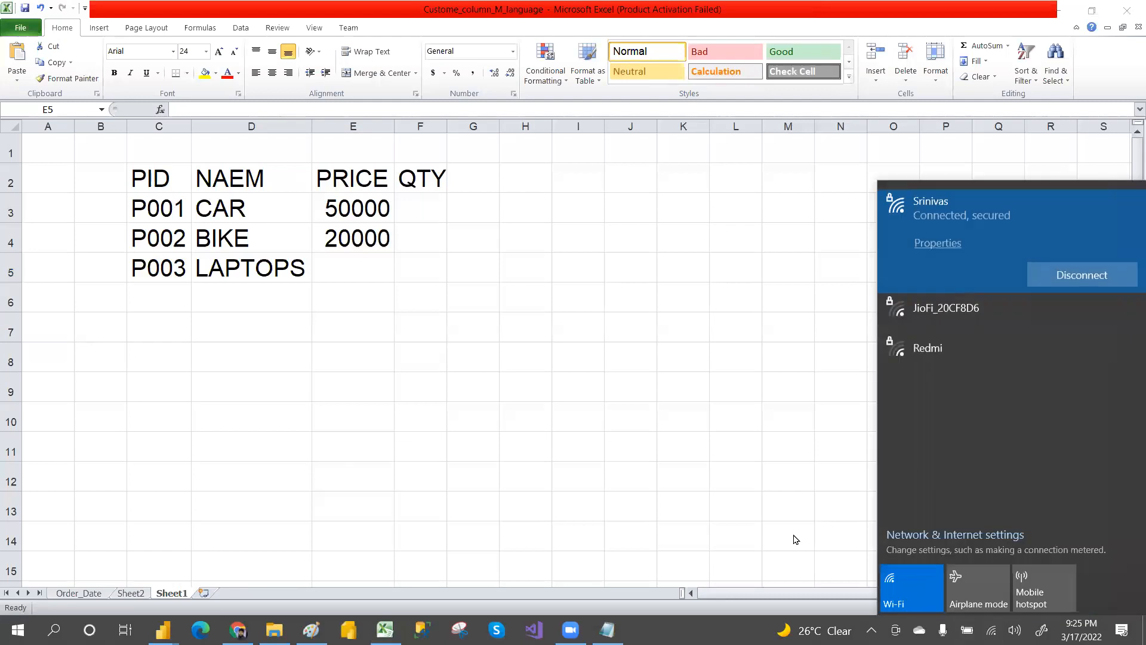
pyautogui.click(795, 538)
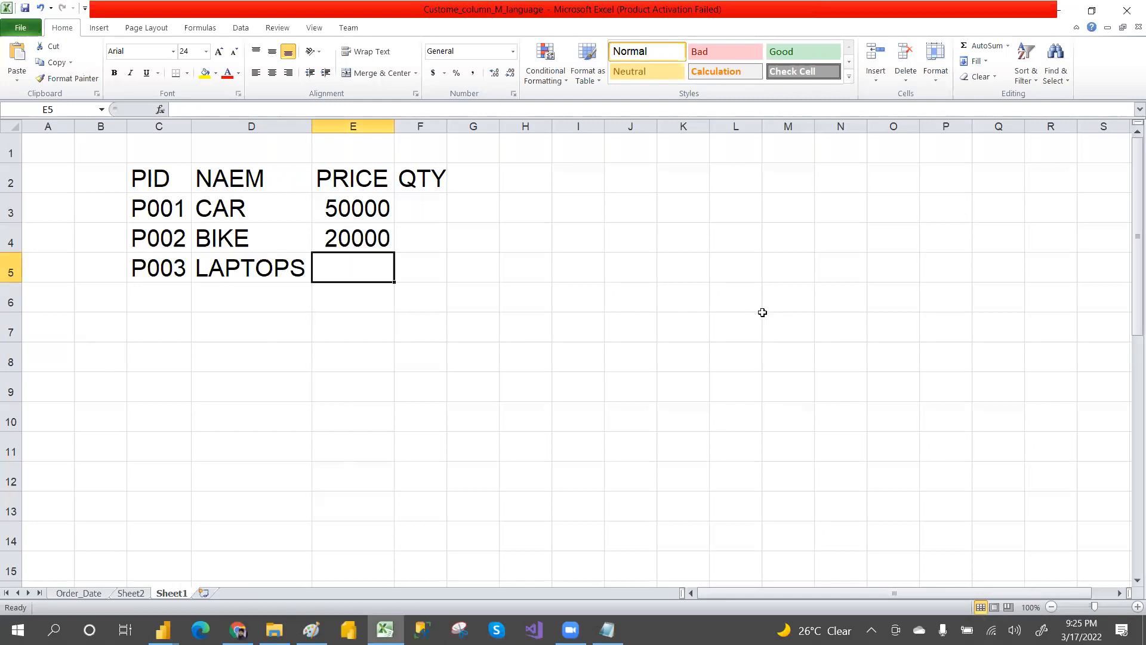
pyautogui.click(763, 244)
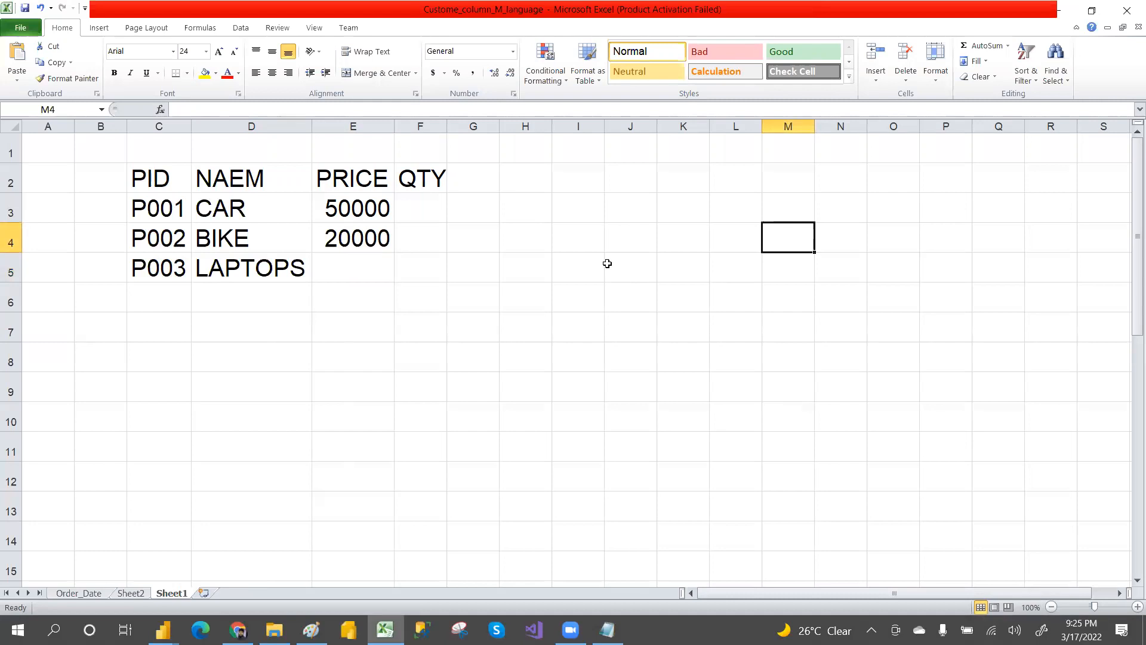
# Step: Enter the LAPTOPS price 4000 in cell E5
pyautogui.click(360, 272)
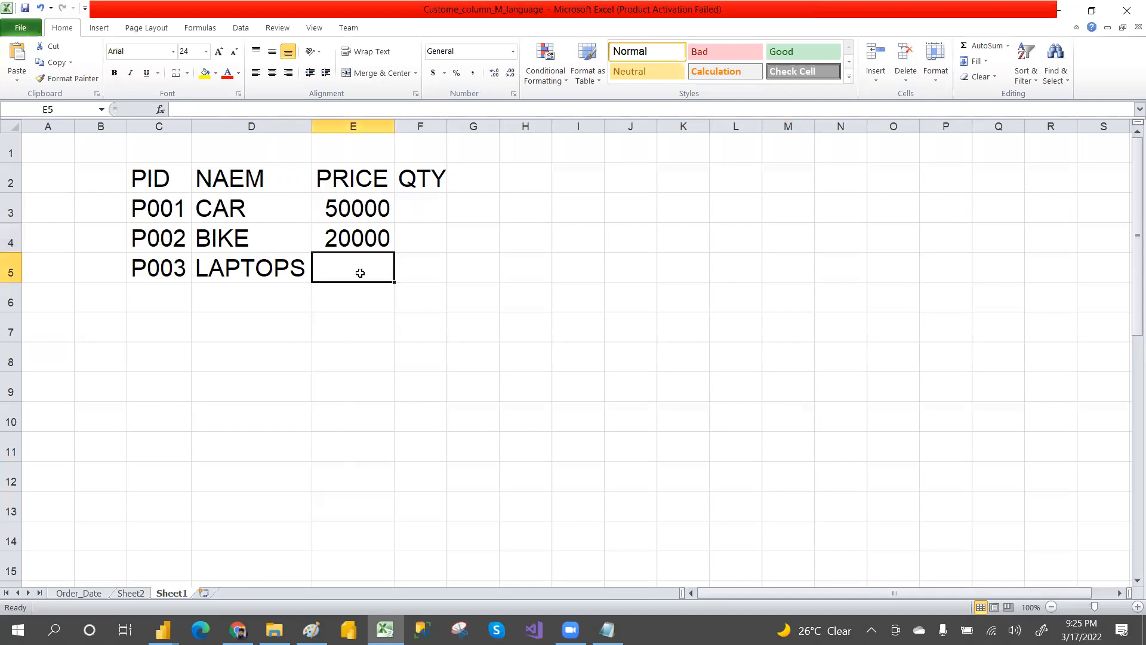
pyautogui.write('4000')
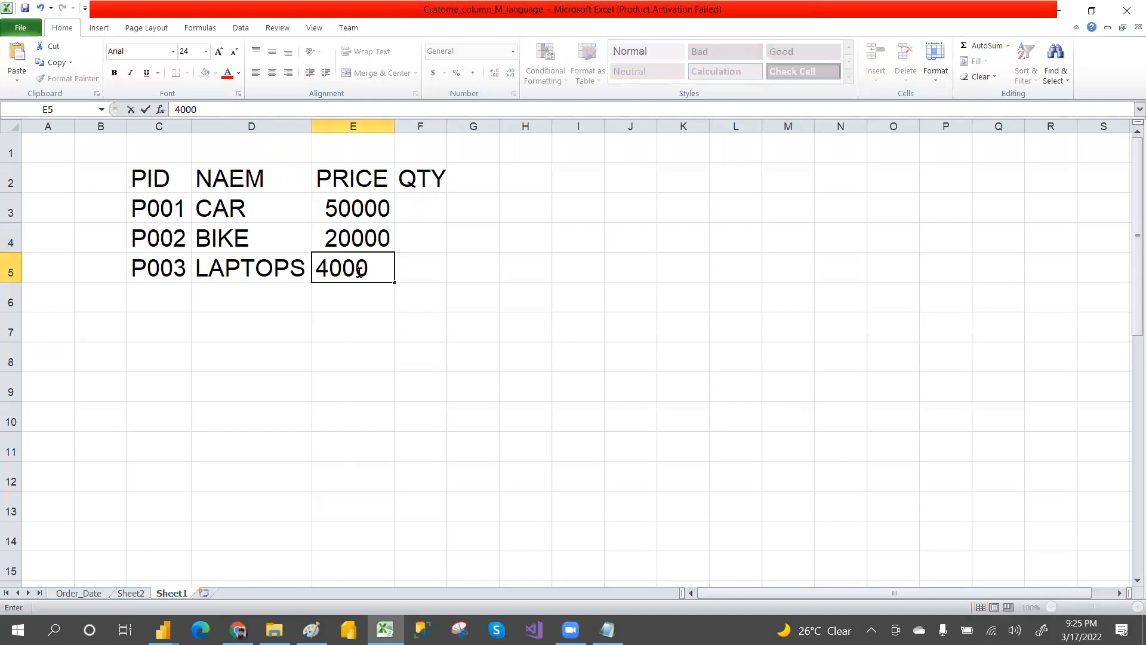
pyautogui.click(440, 276)
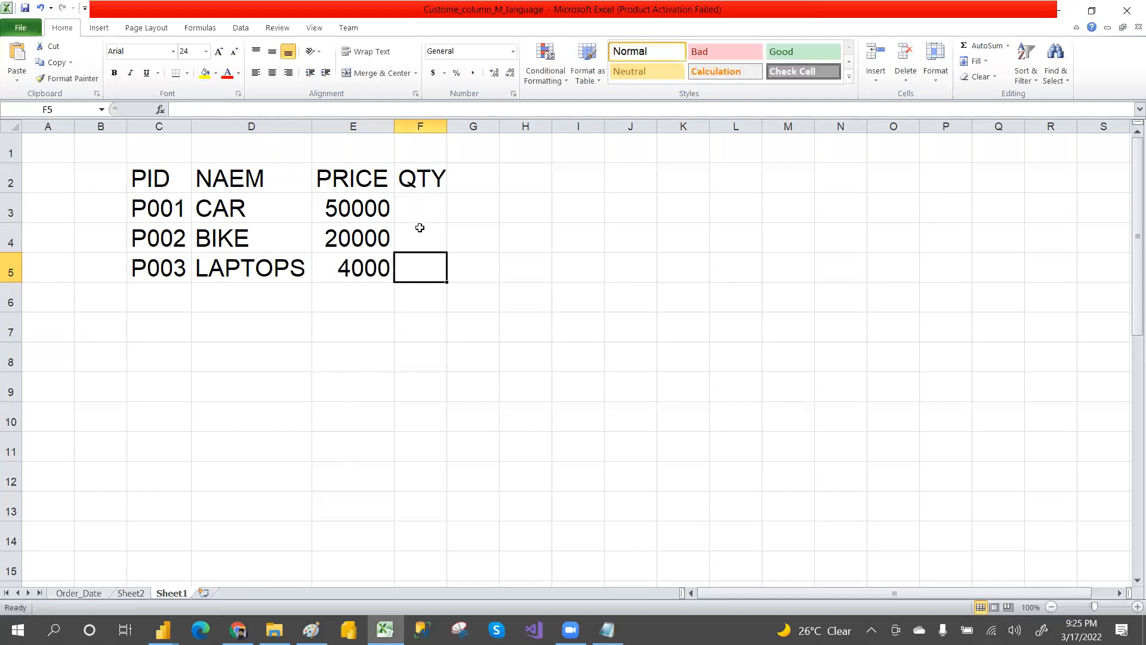
# Step: Enter quantities 10, 5 and 3 in cells F3 to F5
pyautogui.click(421, 221)
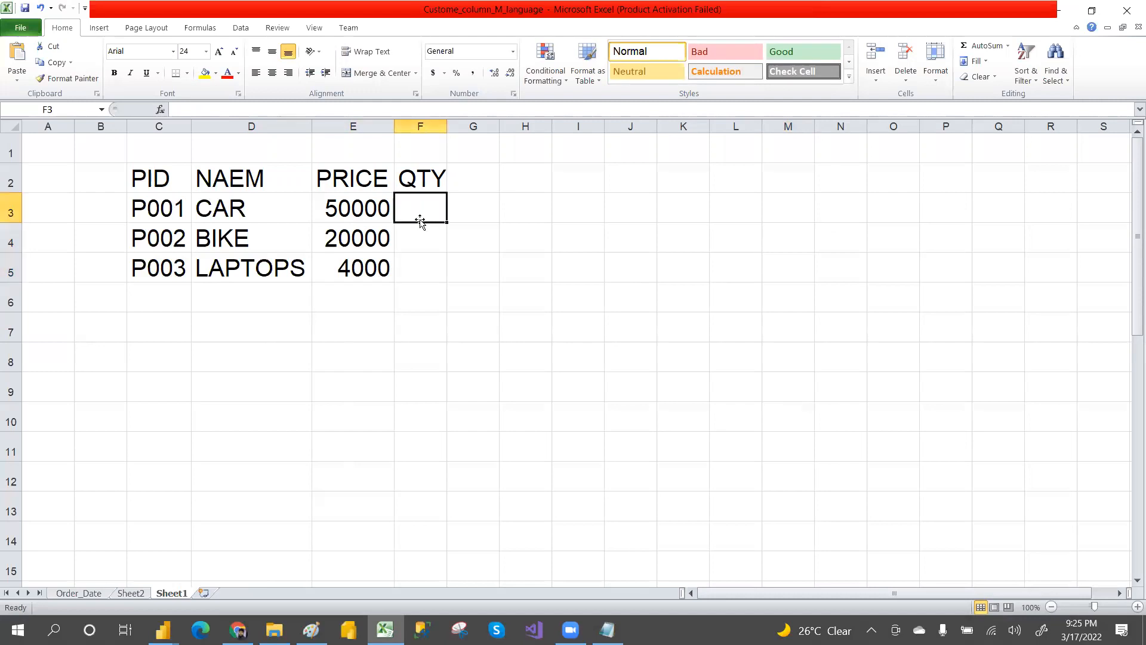
pyautogui.write('10')
pyautogui.press('Return')
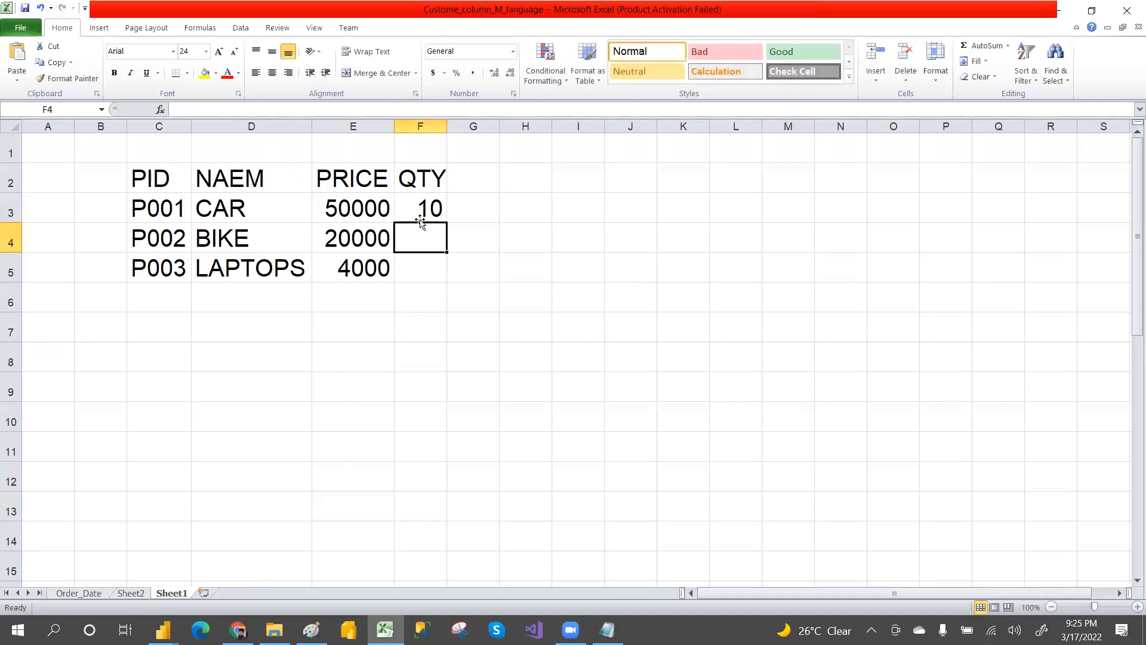
pyautogui.write('5')
pyautogui.press('Return')
pyautogui.write('3')
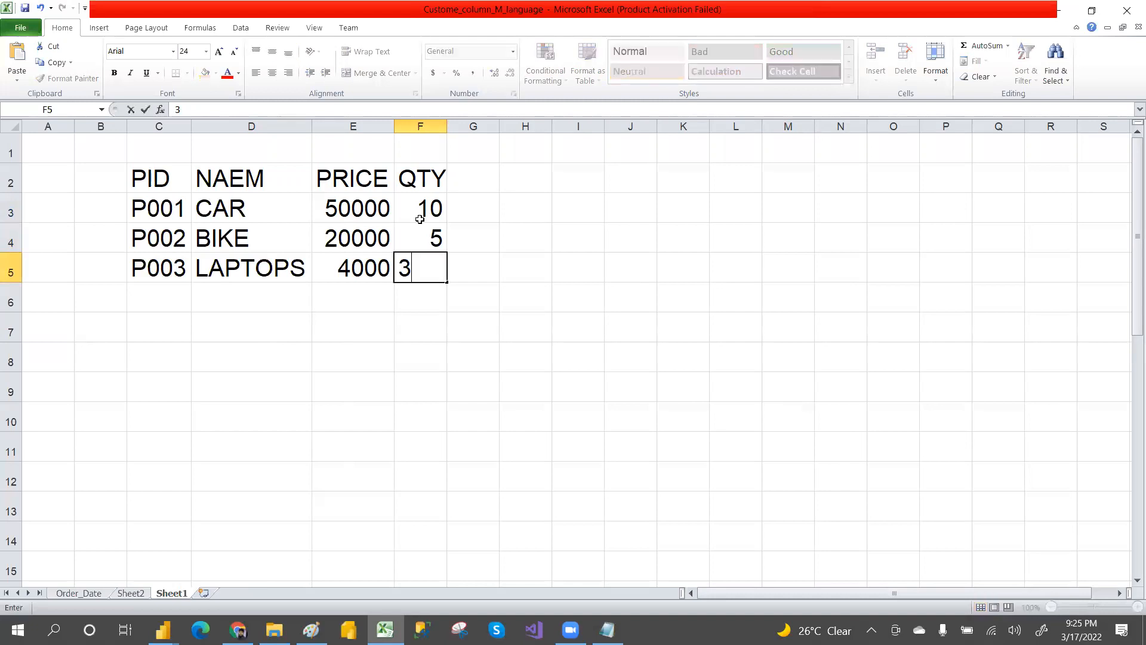
pyautogui.click(584, 320)
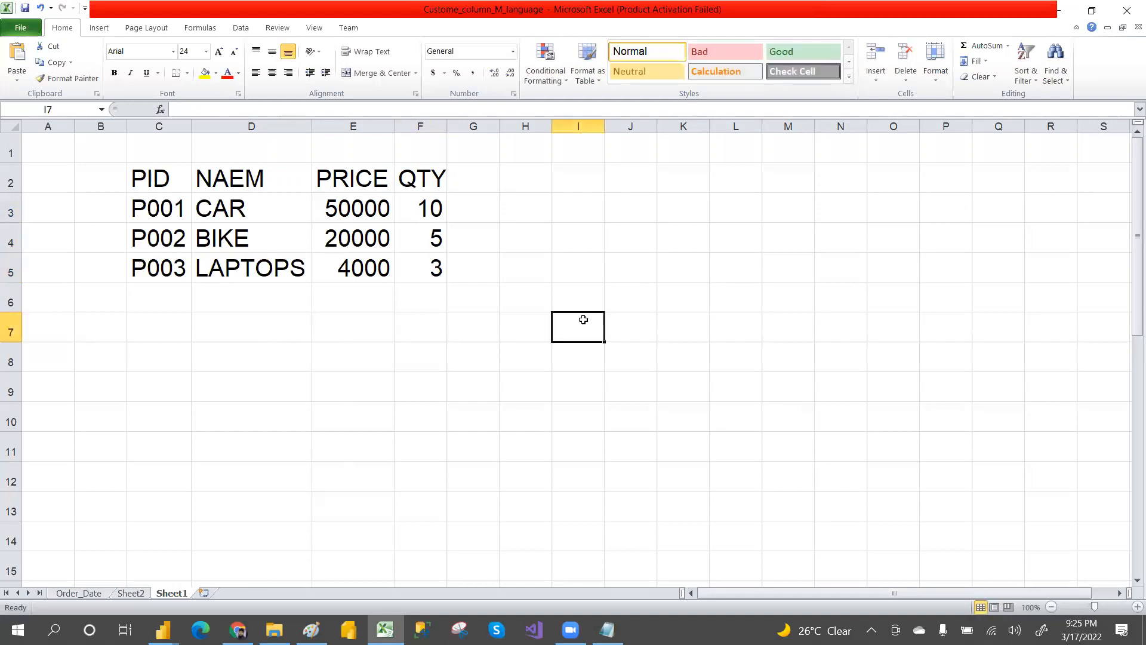
pyautogui.moveTo(157, 190); pyautogui.dragTo(427, 277)
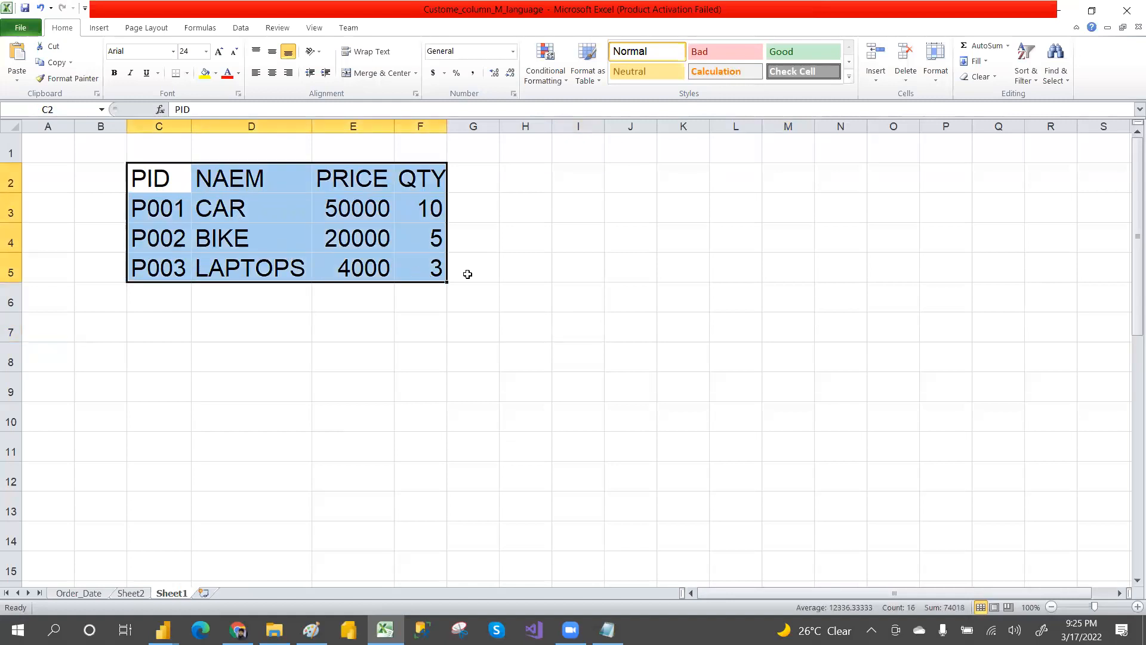
pyautogui.click(528, 275)
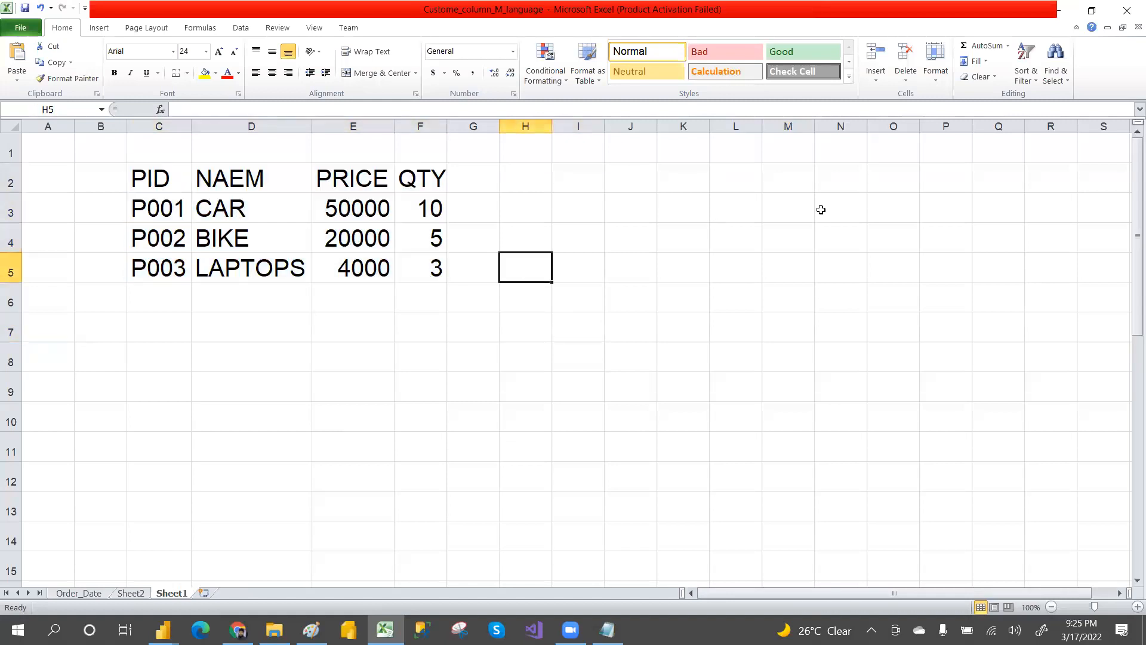
pyautogui.hotkey('alt', 'Tab')
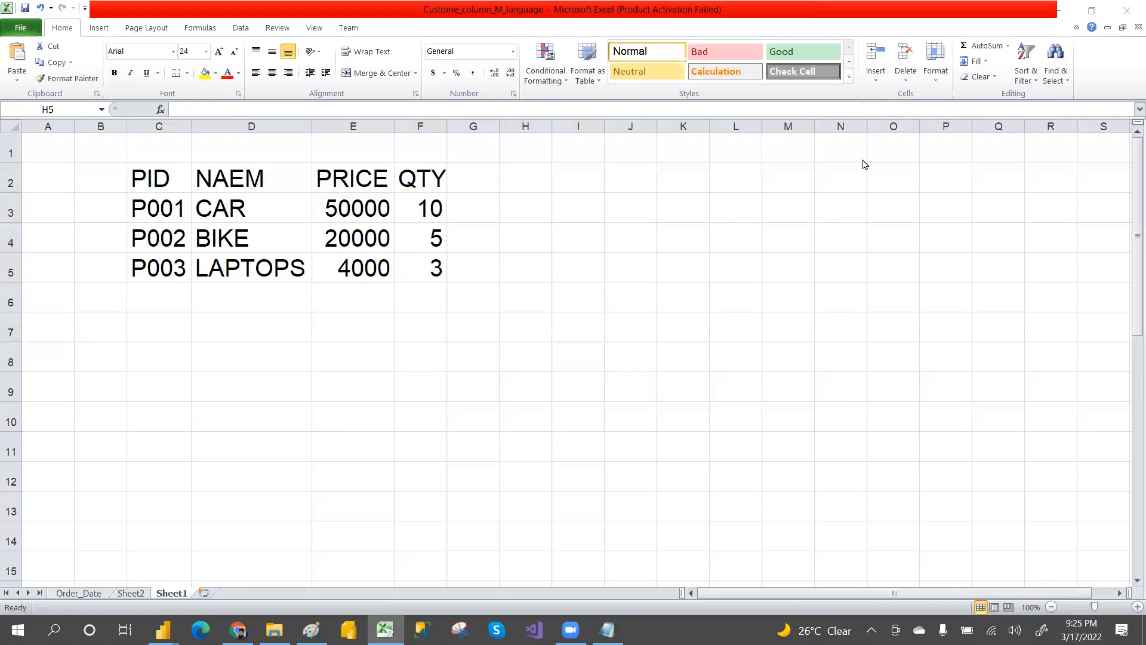
pyautogui.hotkey('alt', 'Tab')
# Step: Enter headers PID and CUSTID in J2 and K2 for a second table and autofit column K
pyautogui.click(619, 182)
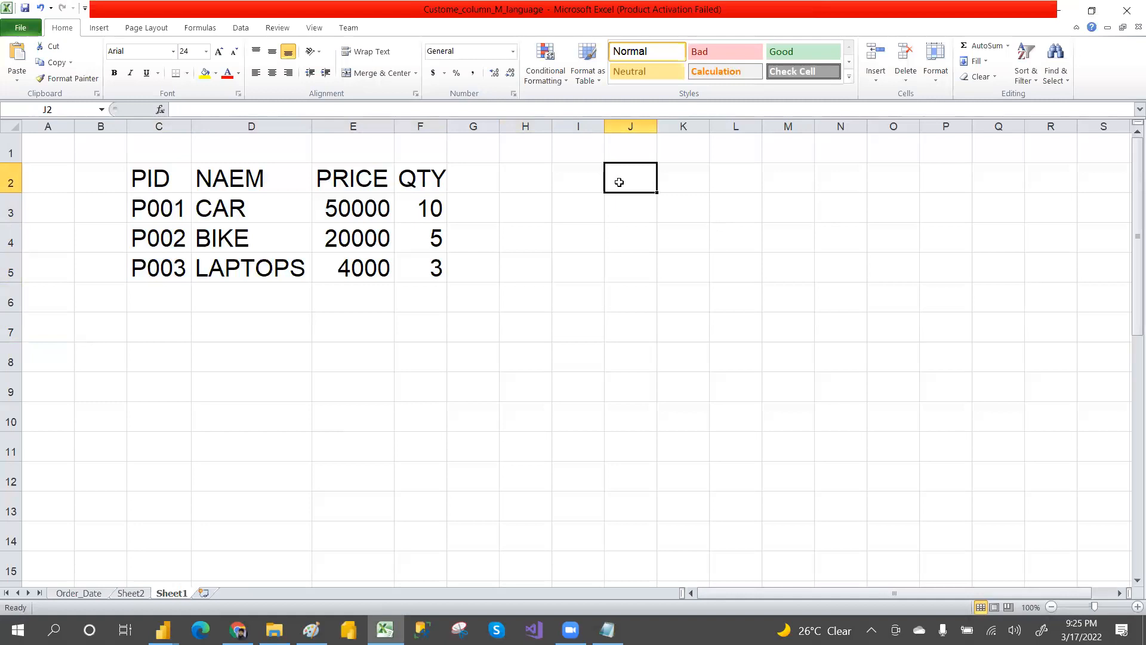
pyautogui.write('P')
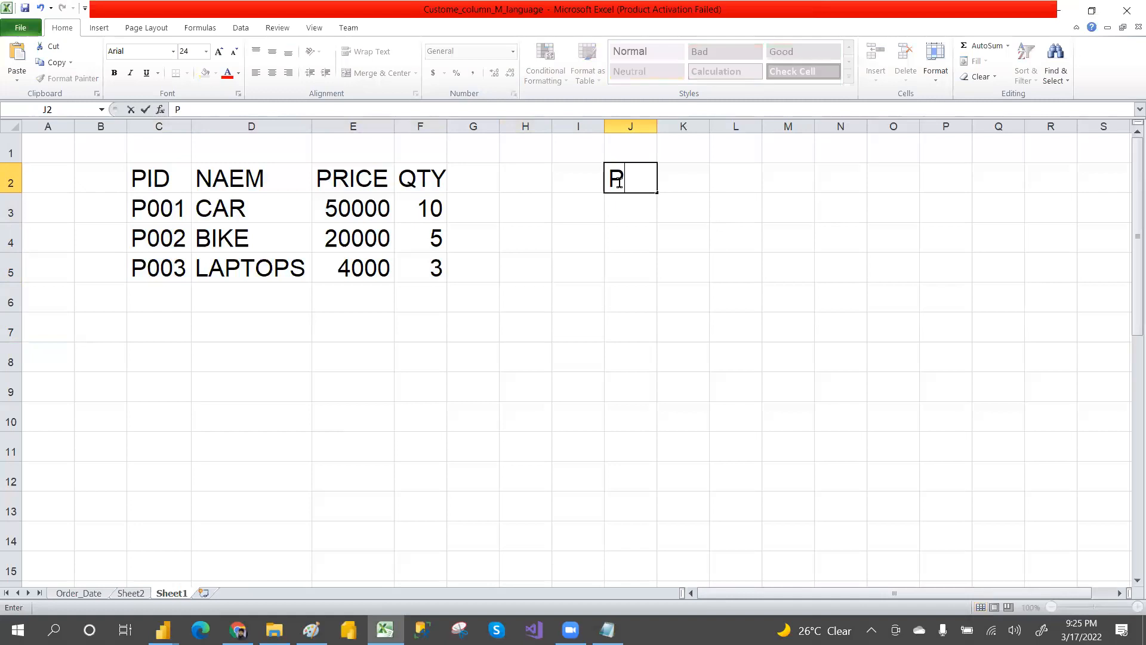
pyautogui.write('ID')
pyautogui.click(681, 182)
pyautogui.write('CUSTID')
pyautogui.click(759, 239)
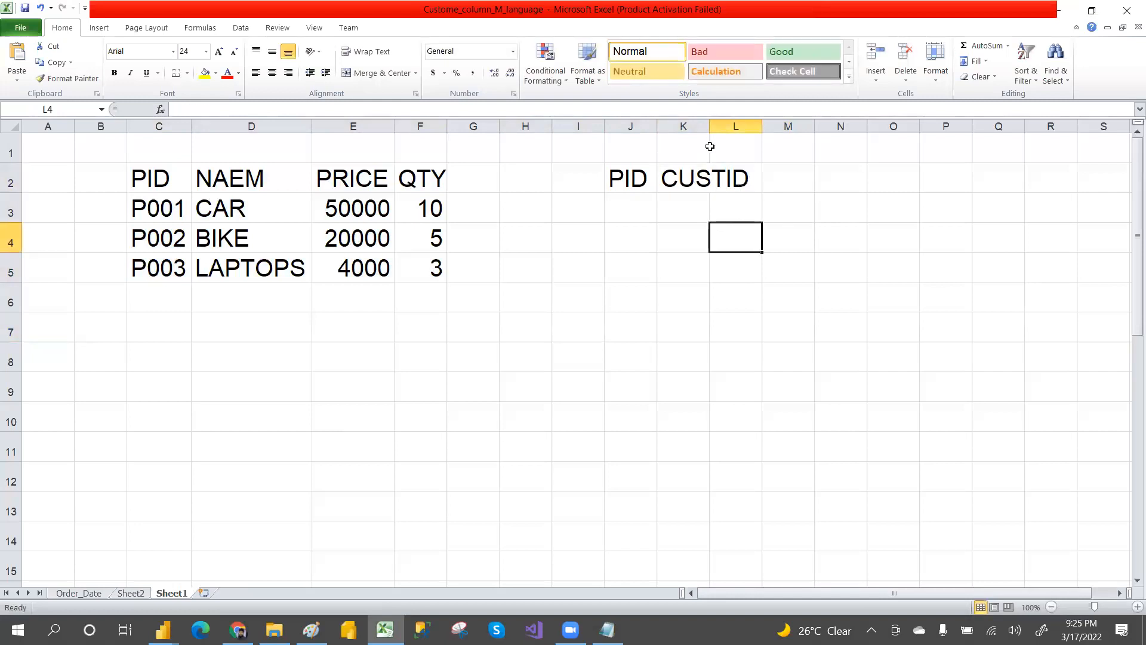
pyautogui.doubleClick(709, 126)
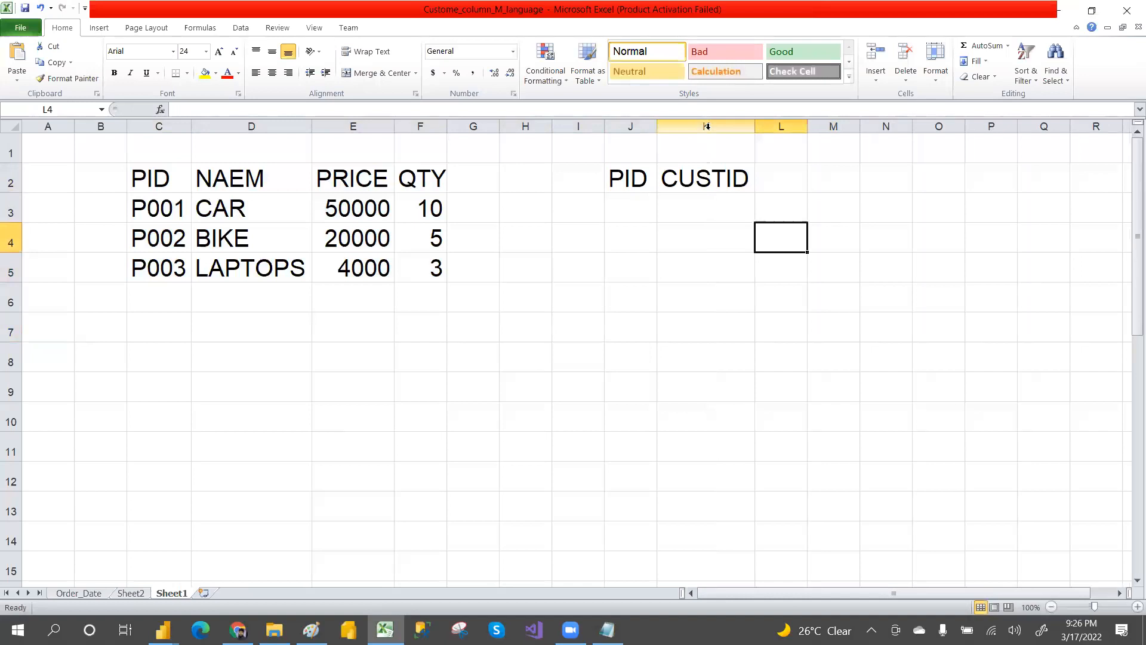
pyautogui.moveTo(168, 175); pyautogui.dragTo(403, 269)
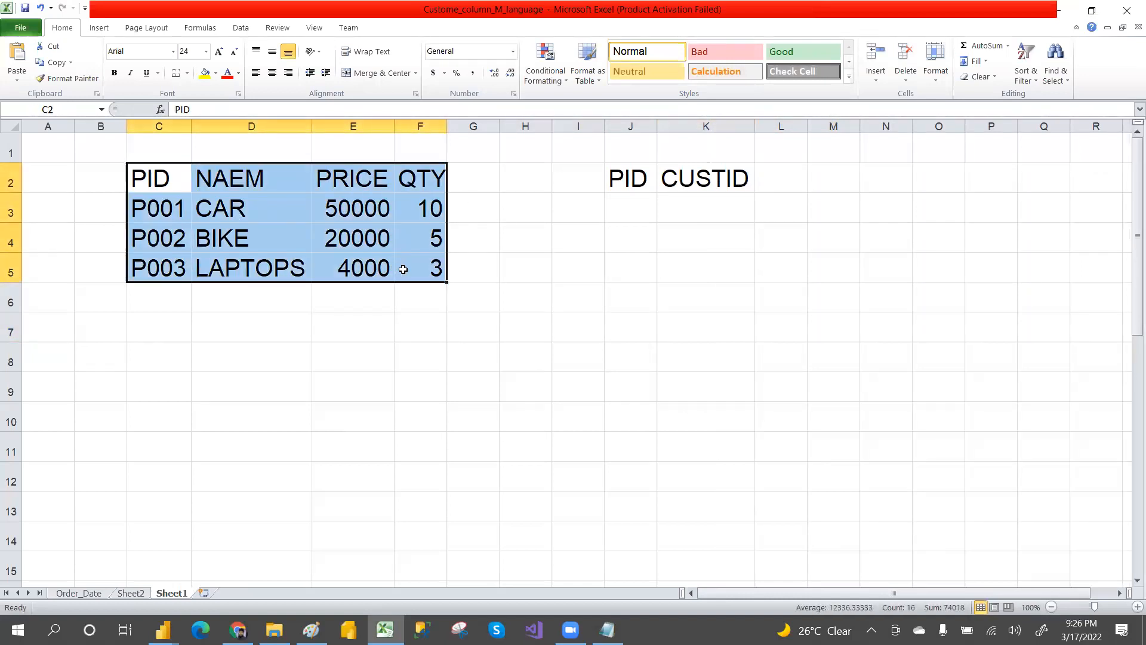
pyautogui.click(271, 382)
pyautogui.moveTo(167, 183); pyautogui.dragTo(387, 271)
pyautogui.click(281, 250)
pyautogui.moveTo(181, 182); pyautogui.dragTo(412, 263)
pyautogui.moveTo(626, 178); pyautogui.dragTo(787, 183)
pyautogui.click(821, 248)
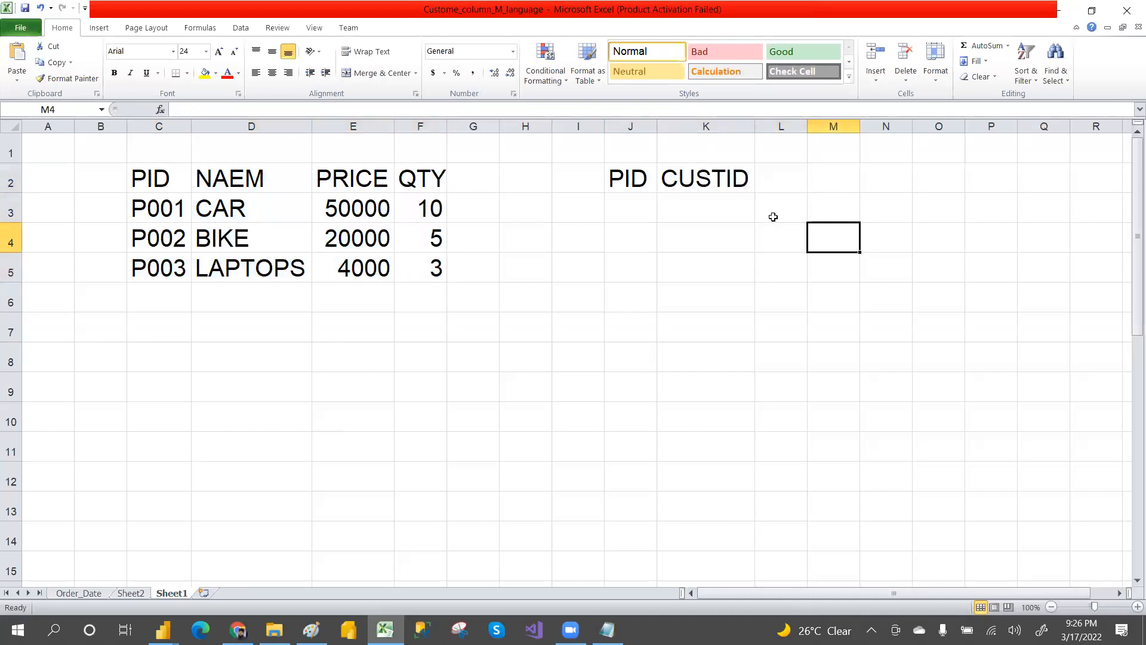
# Step: Enter P001 in J3 and CUST001 in K3 as the first sales record
pyautogui.click(781, 177)
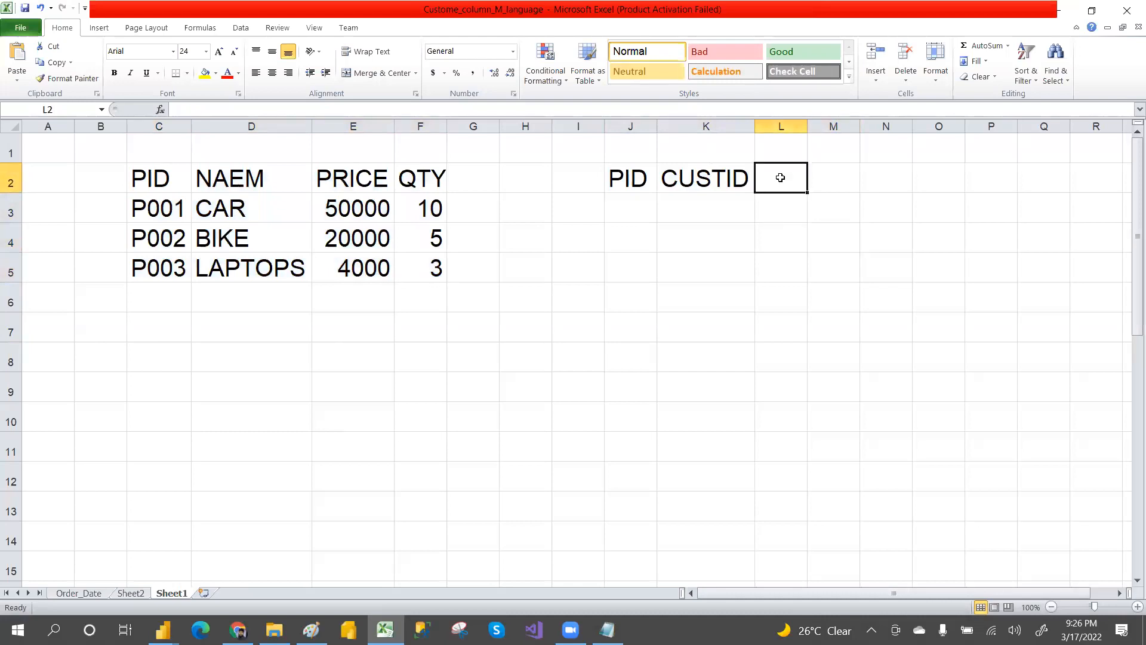
pyautogui.click(629, 205)
pyautogui.write('P001')
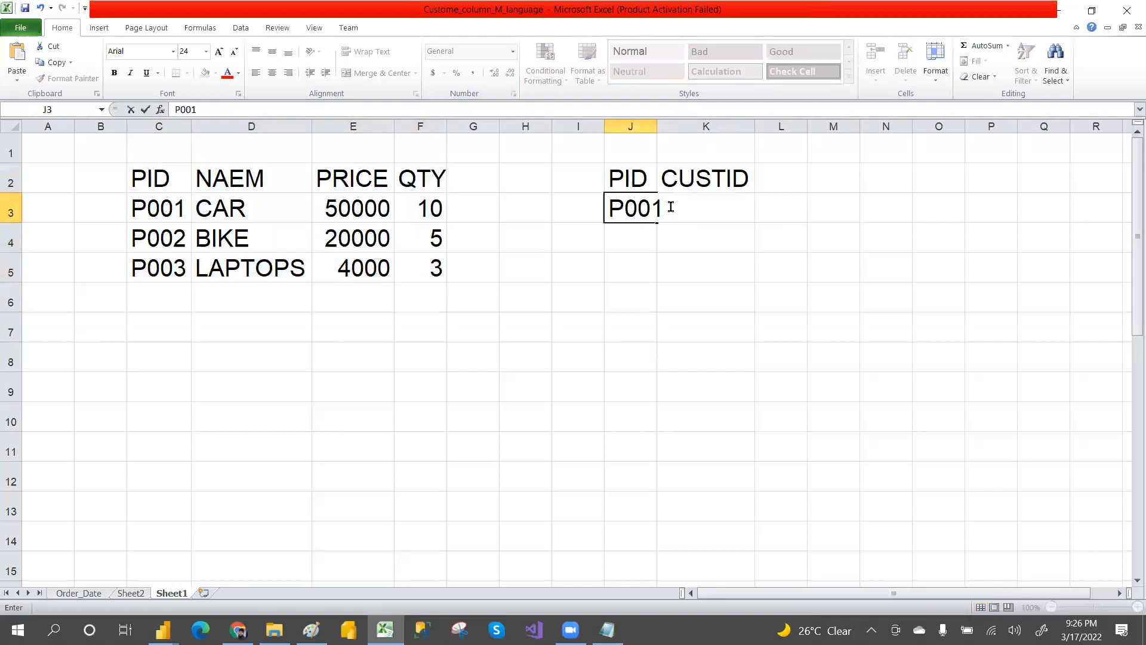
pyautogui.click(734, 226)
pyautogui.click(696, 205)
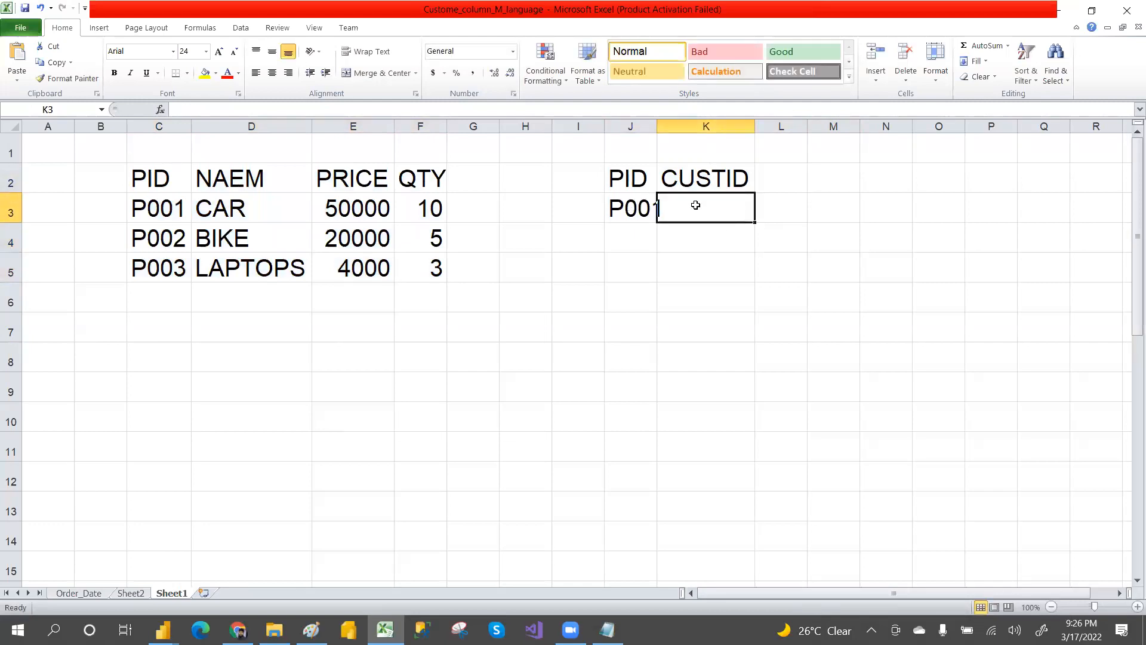
pyautogui.write('CUST001')
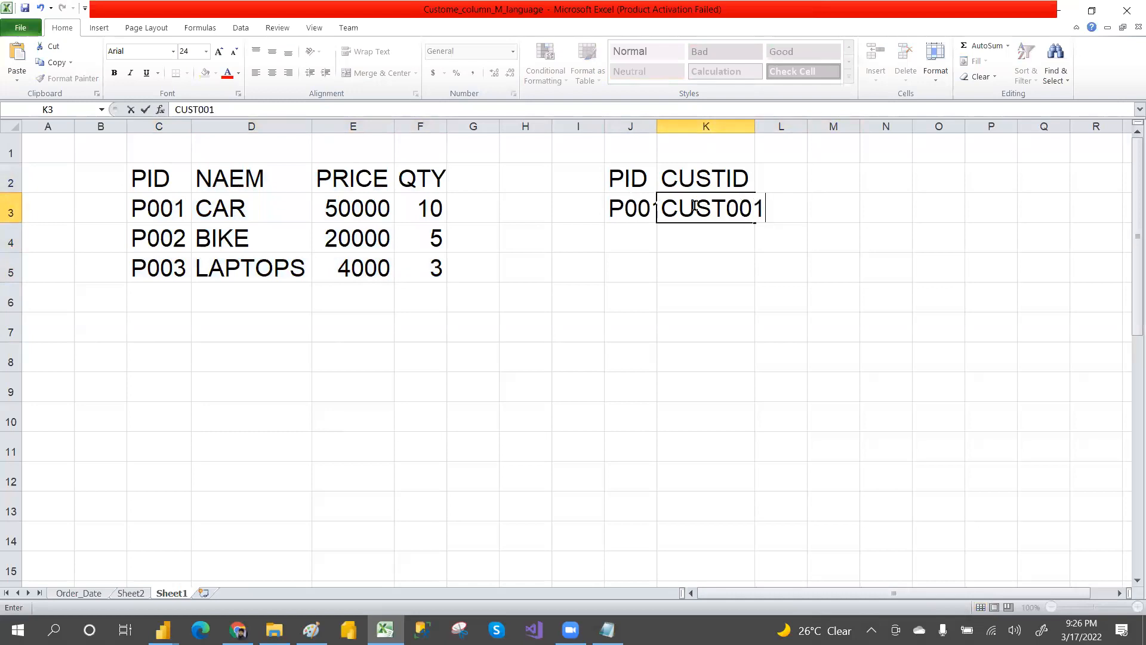
pyautogui.click(778, 292)
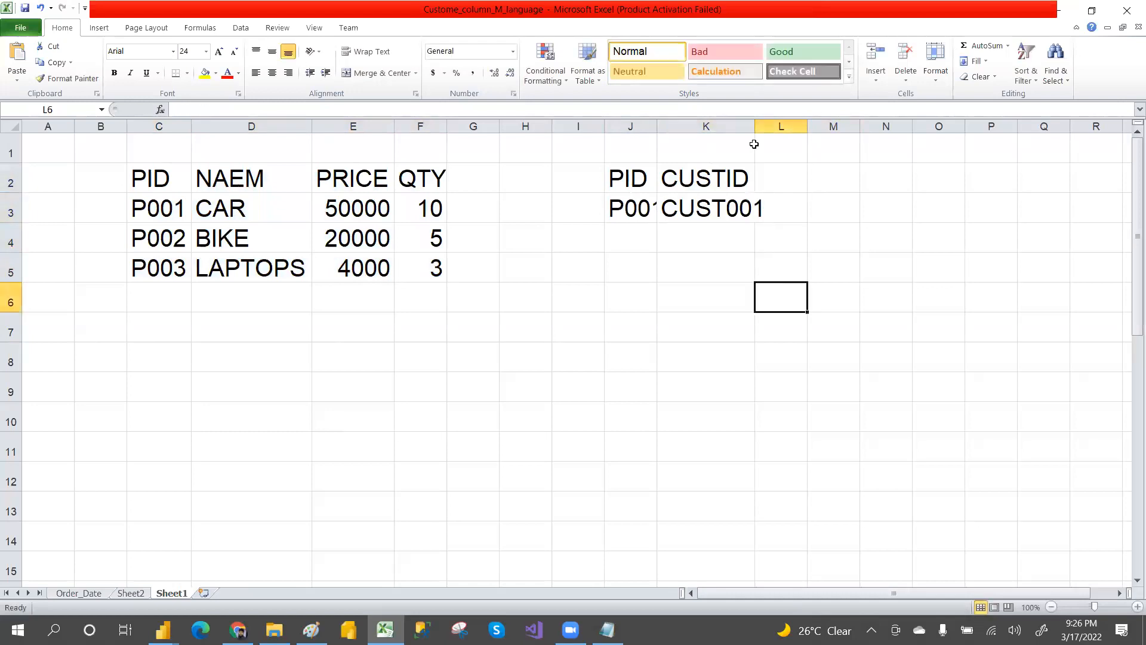
# Step: Autofit column K and enter the header DATE in cell L2
pyautogui.doubleClick(755, 127)
pyautogui.click(806, 178)
pyautogui.write('DATE')
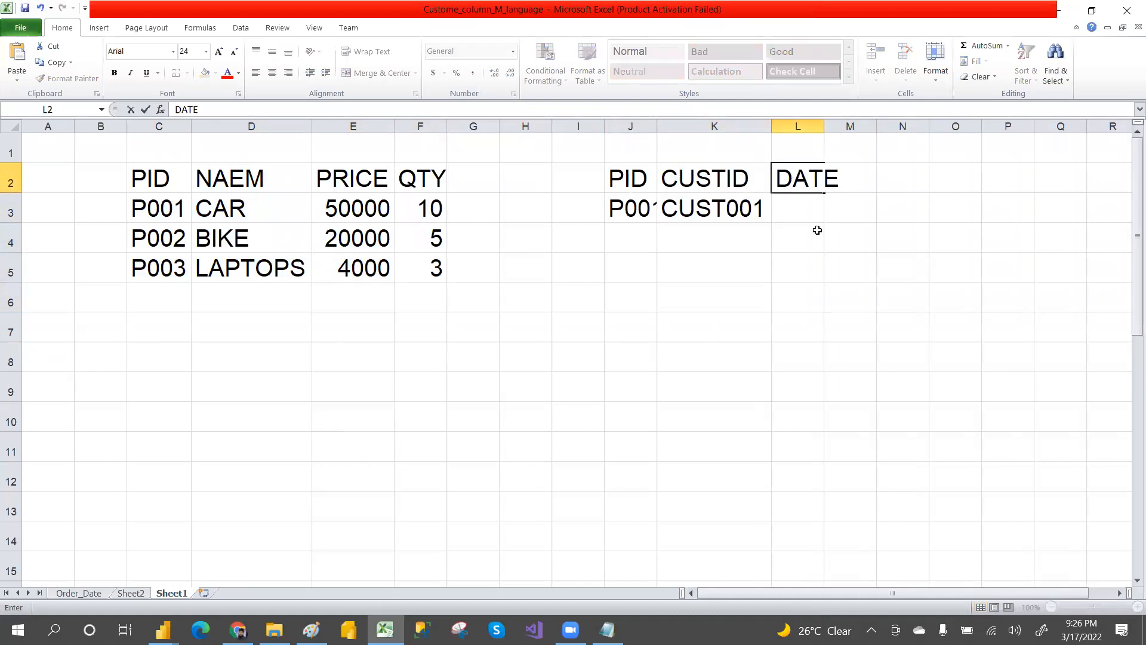
pyautogui.doubleClick(824, 129)
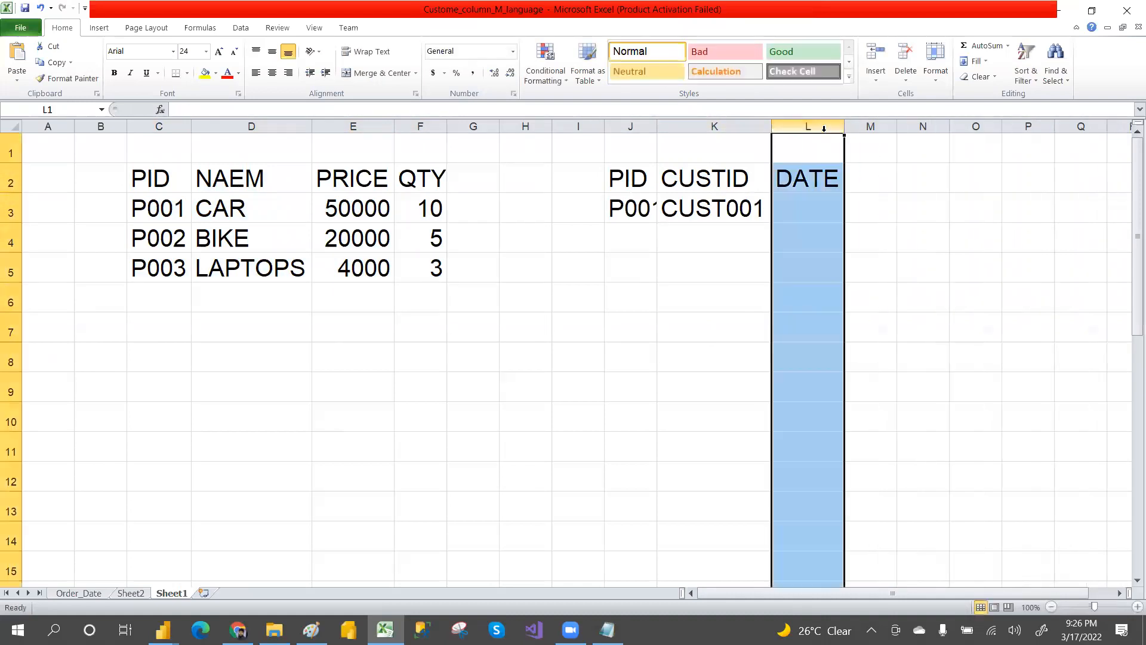
# Step: Enter the date 01/01/2022 in cell L3
pyautogui.click(806, 207)
pyautogui.write('01/01/2022')
pyautogui.click(832, 263)
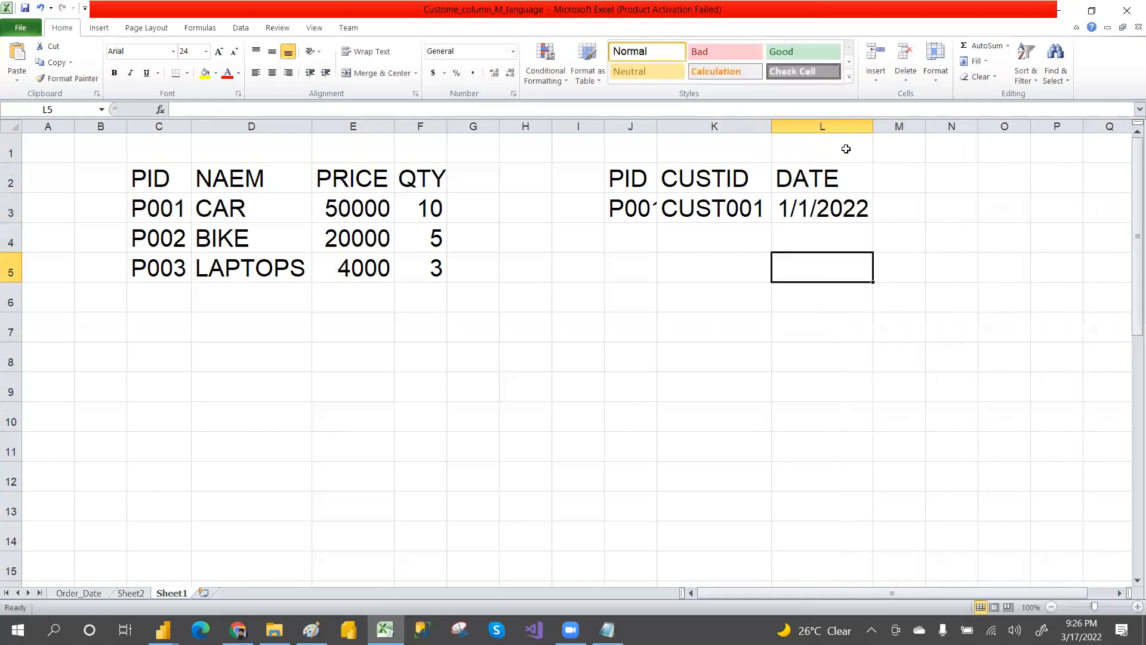
# Step: Enter the header PRICE in M2 and the price 50000 in M3
pyautogui.click(899, 186)
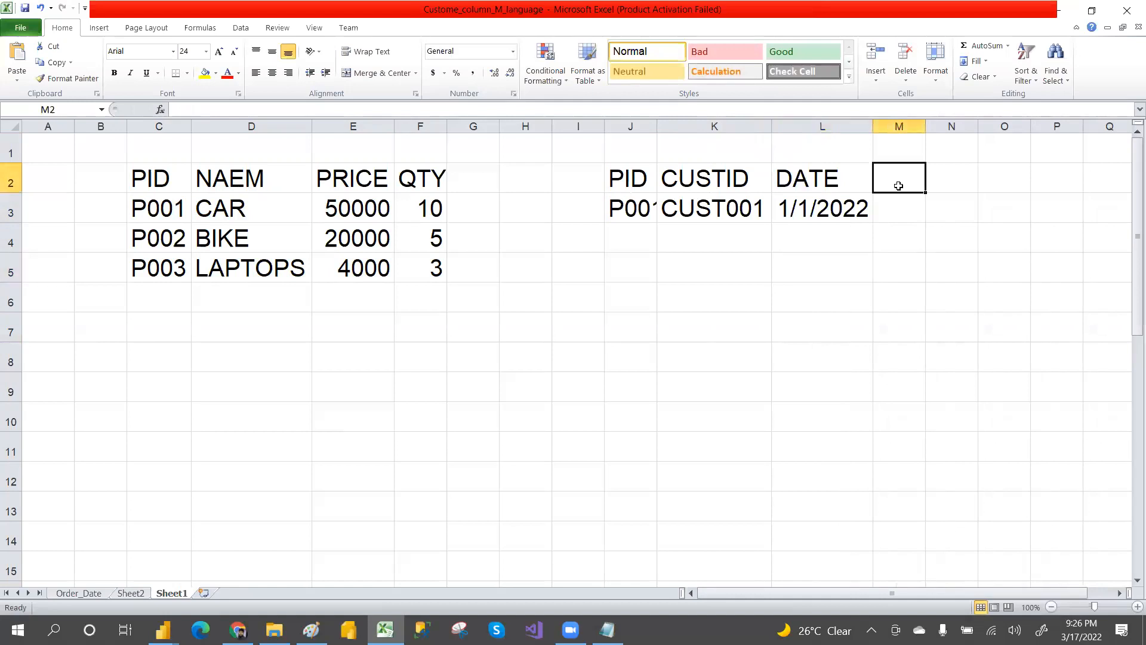
pyautogui.write('PRO')
pyautogui.press('BackSpace')
pyautogui.write('ICE')
pyautogui.click(897, 216)
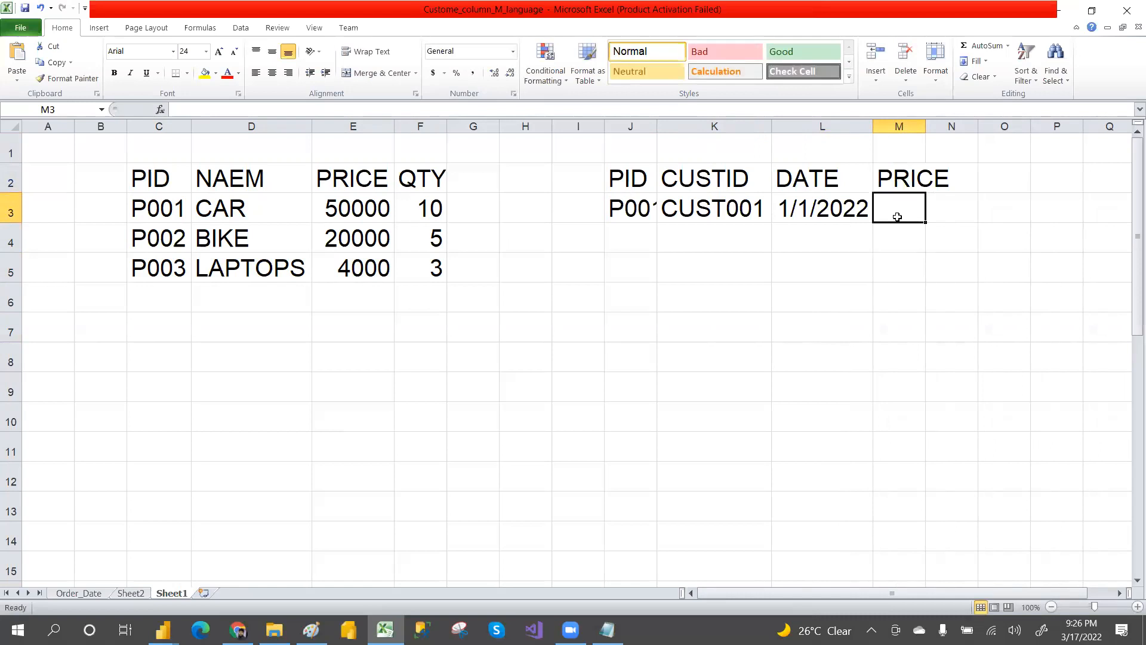
pyautogui.write('50000')
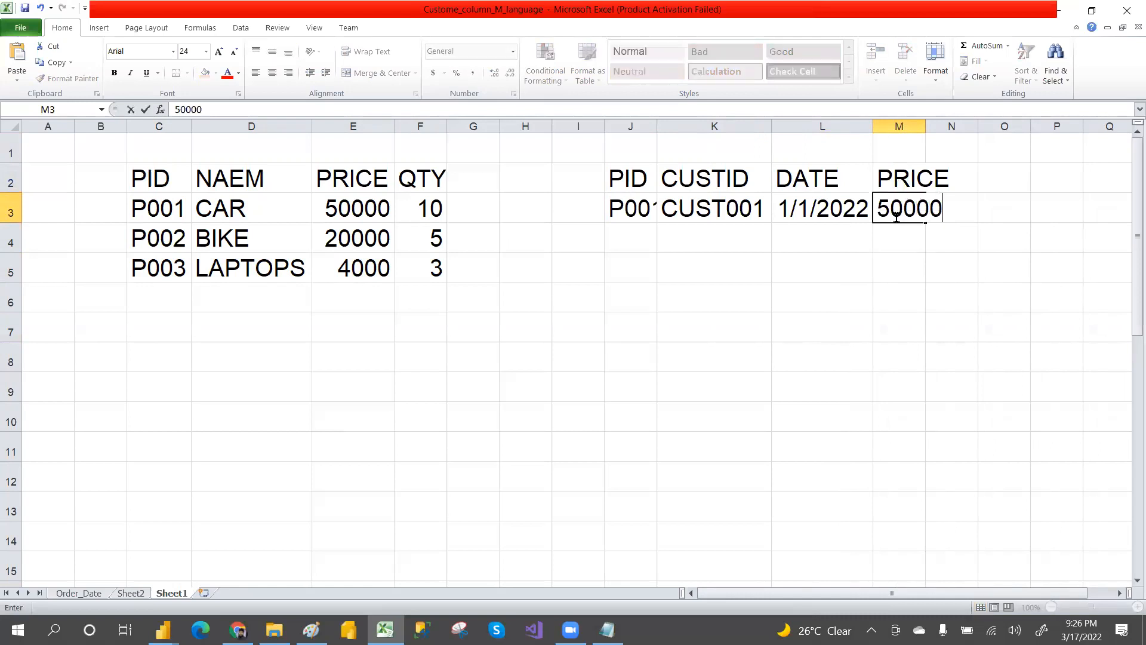
pyautogui.click(959, 270)
# Step: Enter the header QTY in N2 and the quantity 2 in N3
pyautogui.click(967, 181)
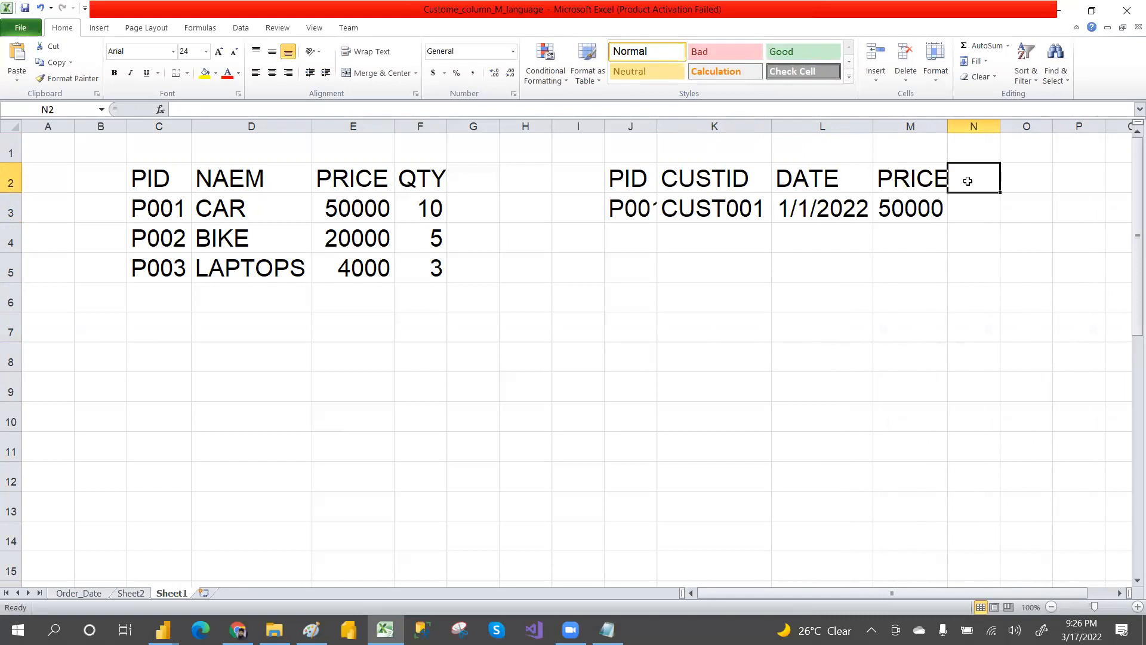
pyautogui.write('QTY')
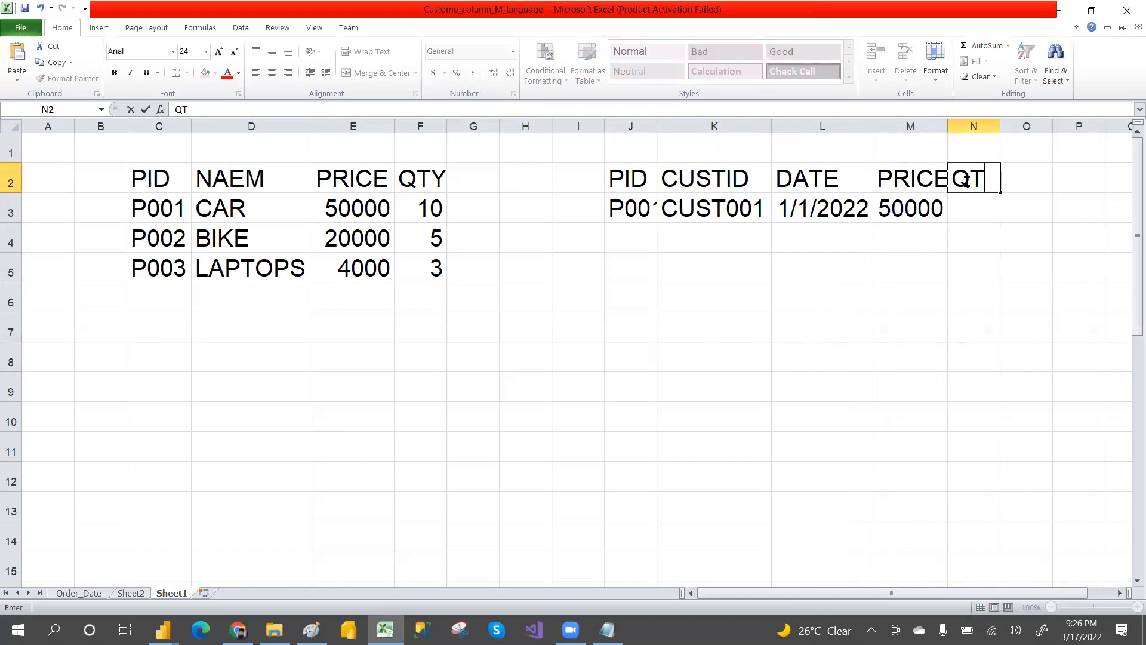
pyautogui.click(972, 209)
pyautogui.write('2')
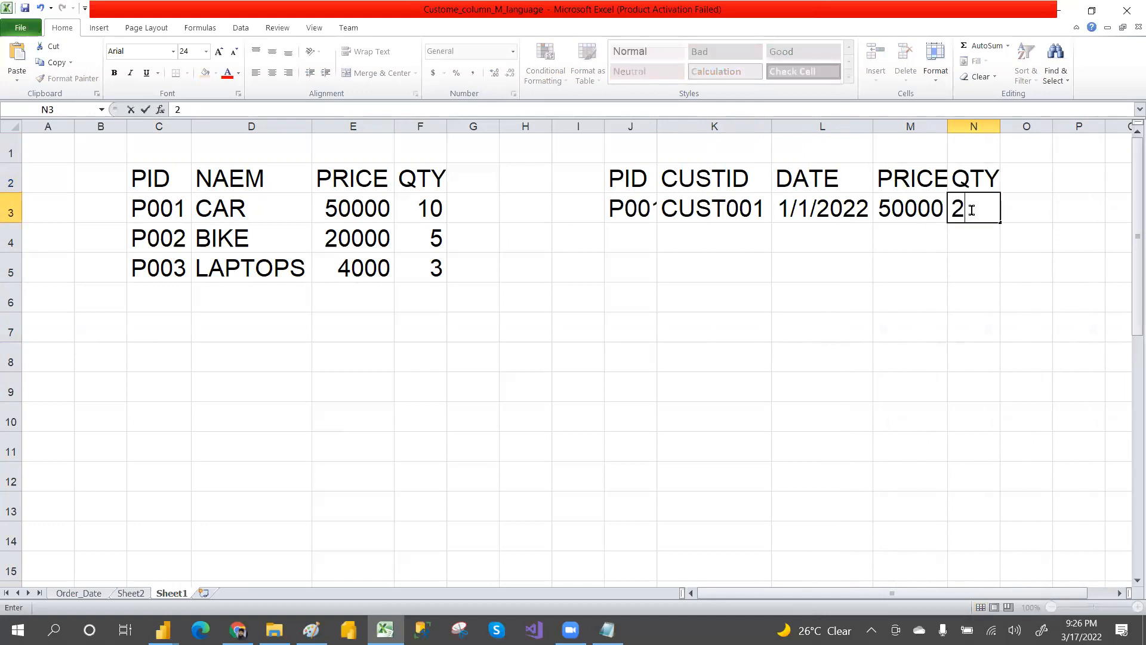
pyautogui.click(985, 289)
# Step: Autofit columns M and J to fit their contents
pyautogui.doubleClick(942, 126)
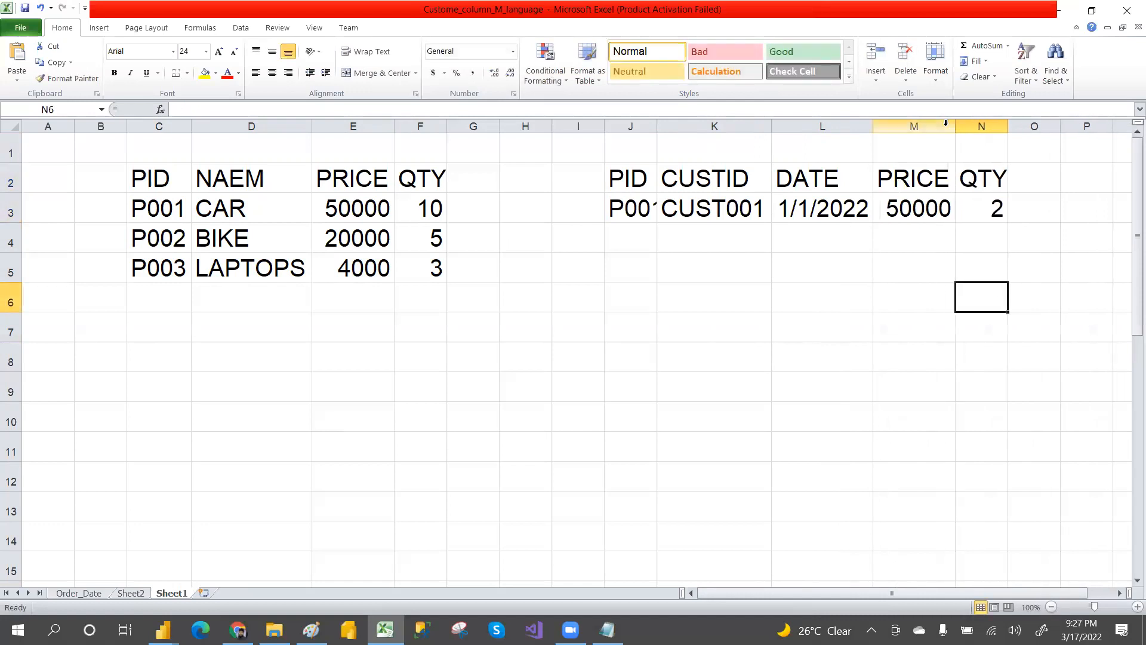
pyautogui.moveTo(432, 178); pyautogui.dragTo(436, 267)
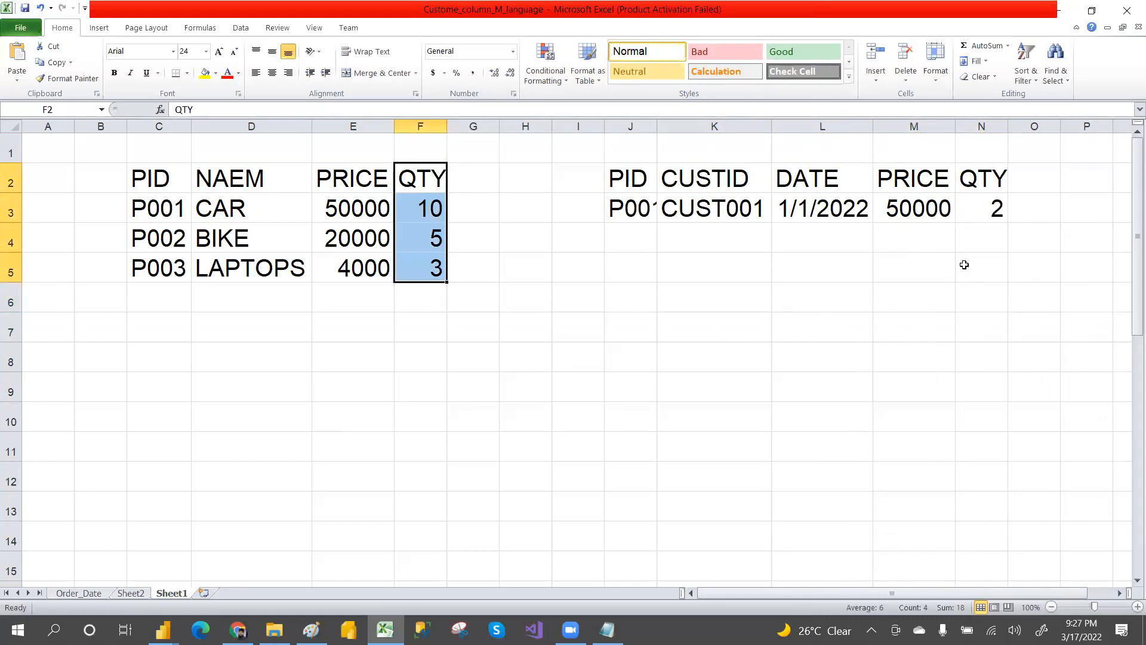
pyautogui.click(628, 244)
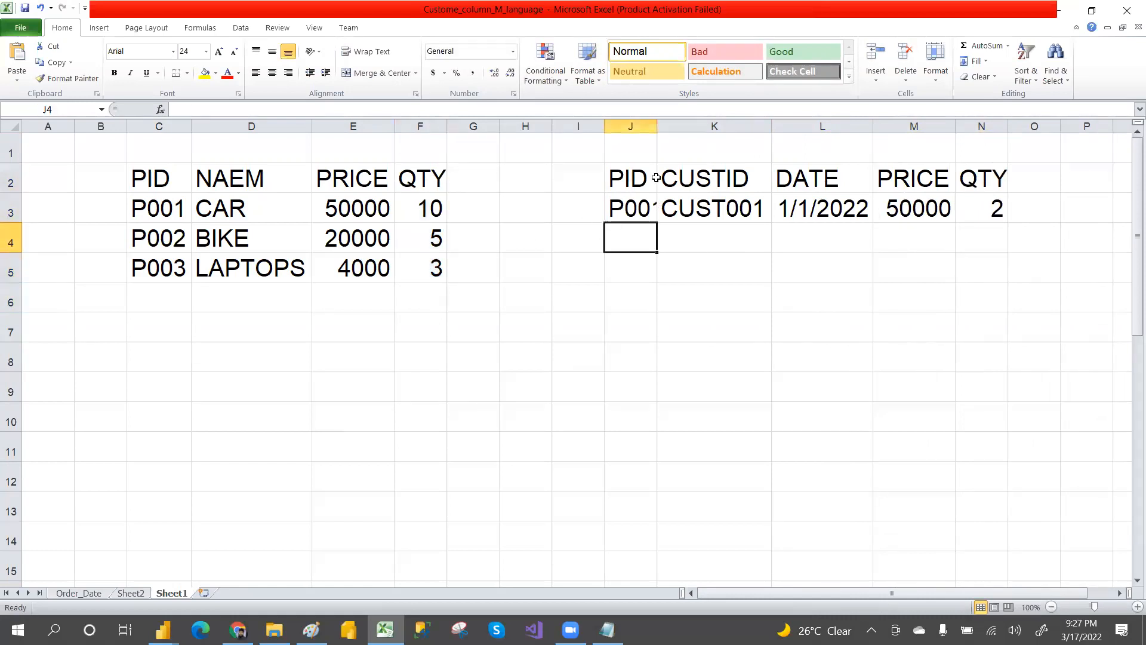
pyautogui.doubleClick(656, 126)
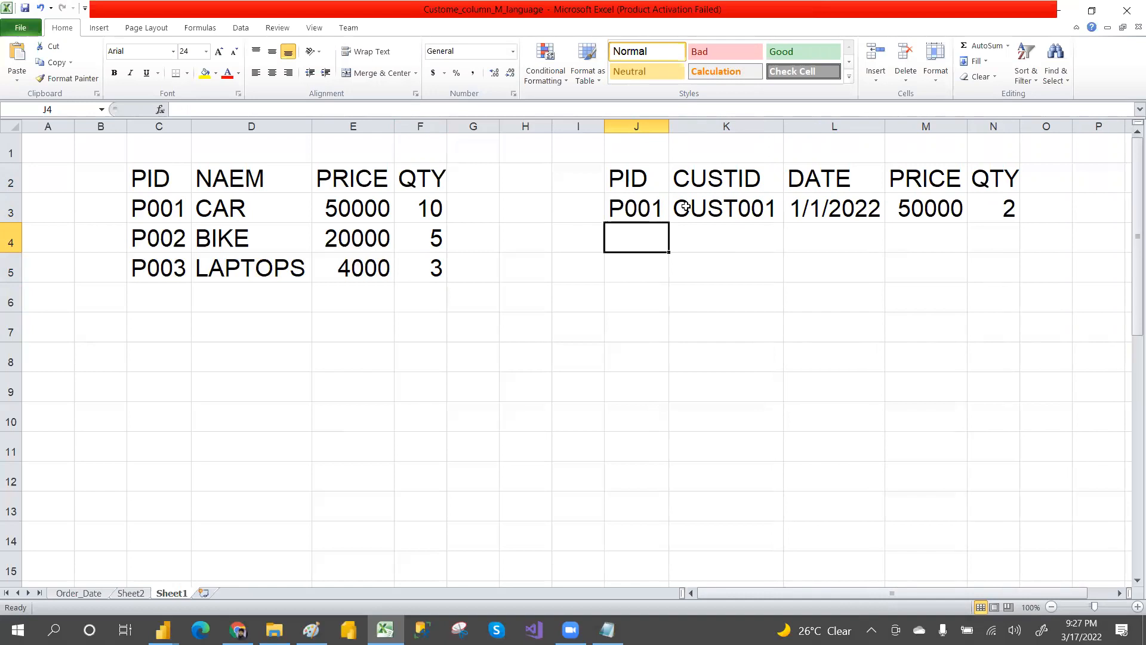
# Step: Enter PID P001 in J4 and customer ID CUST001 in K4 for a second sales row
pyautogui.write('P001')
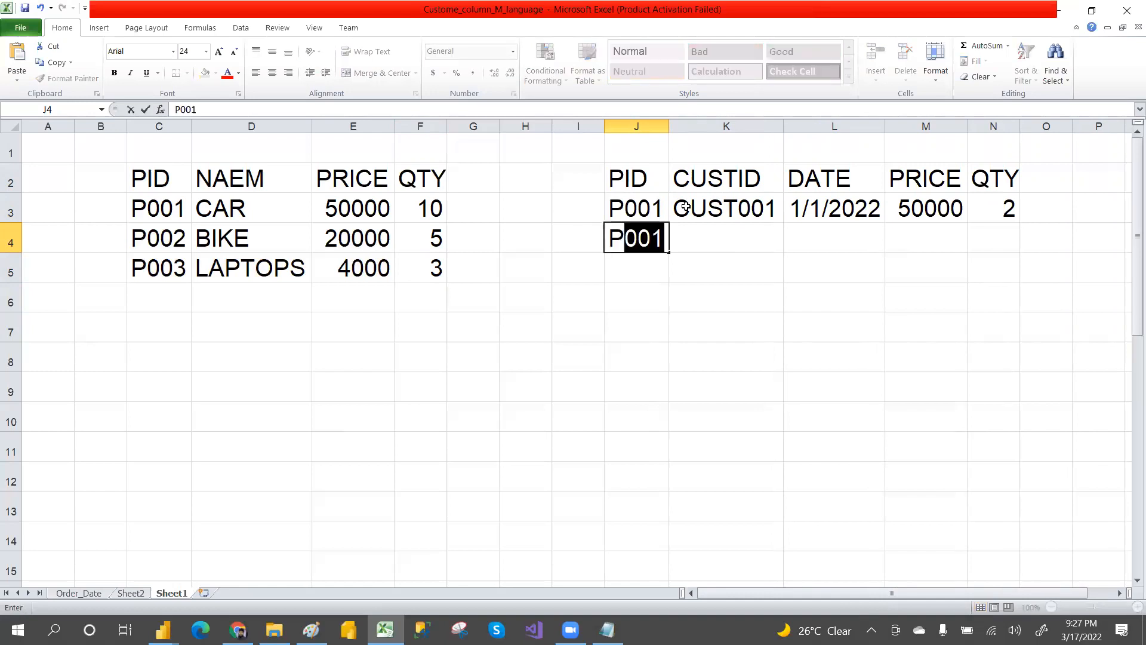
pyautogui.click(713, 230)
pyautogui.write('CUST001')
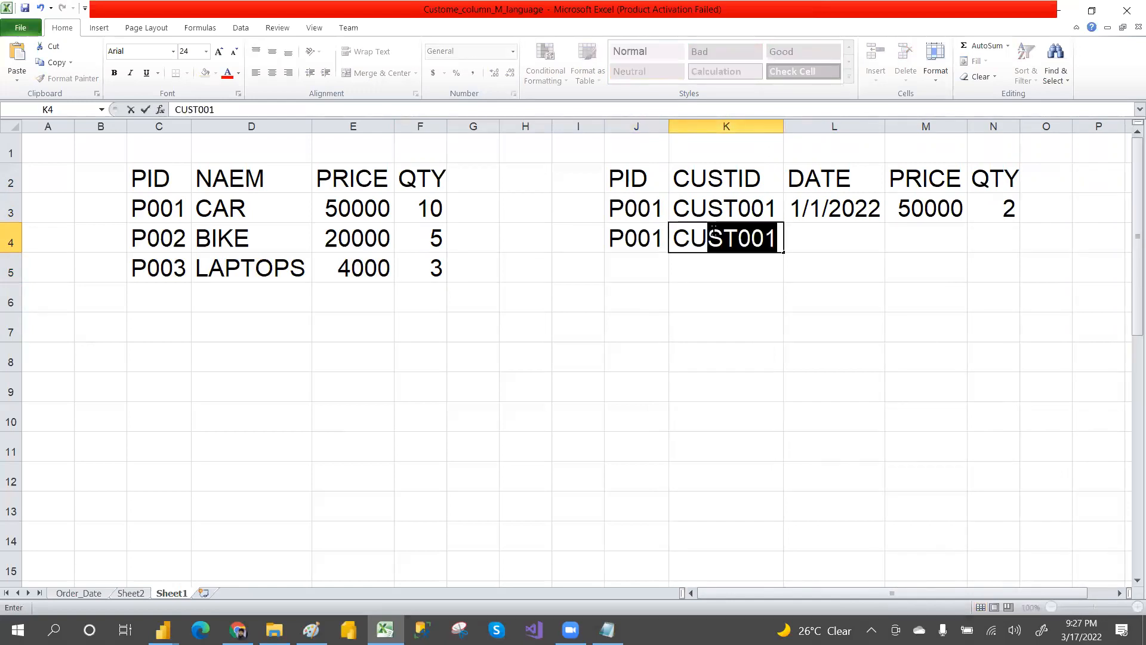
pyautogui.click(809, 302)
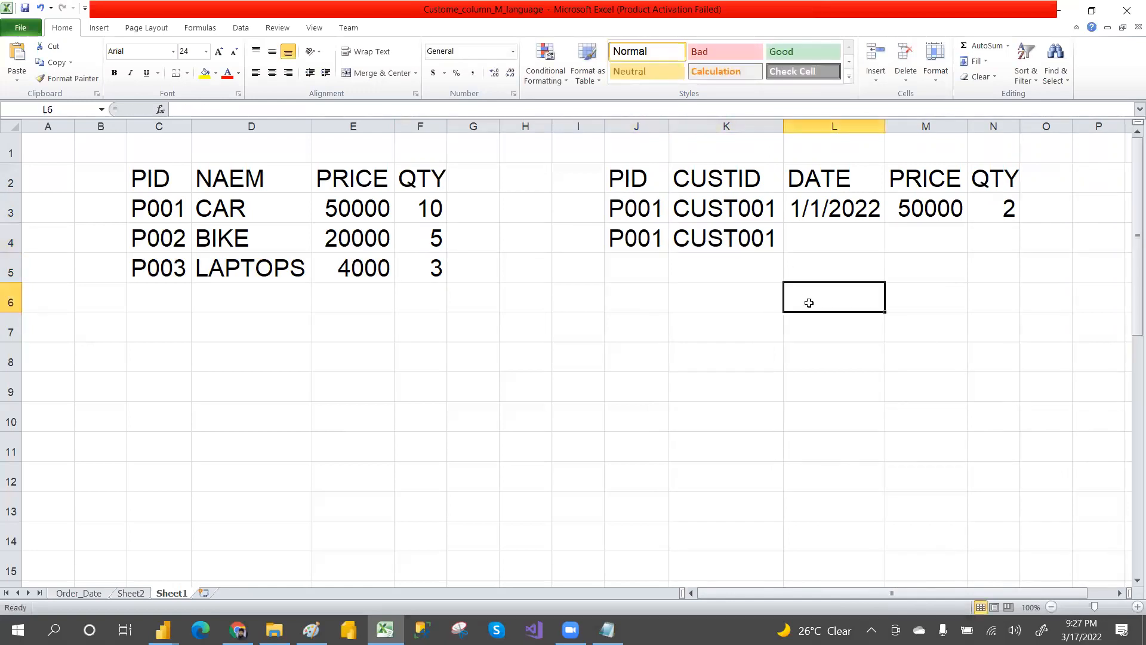
# Step: Fill the date and price from row 3 down into L4:M4
pyautogui.click(826, 208)
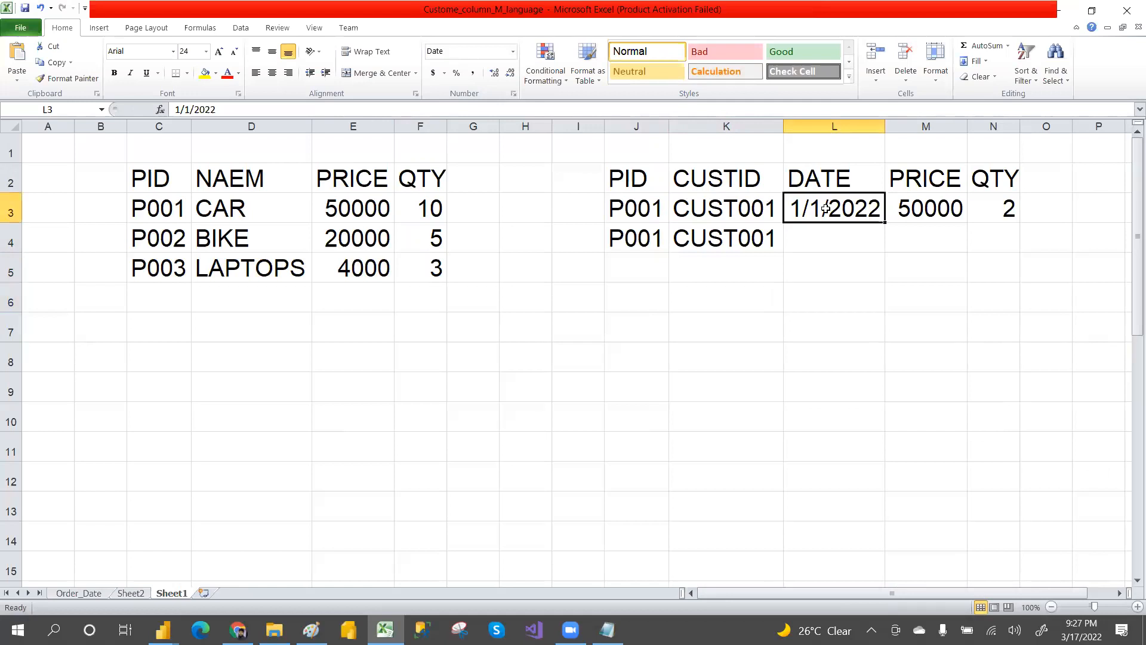
pyautogui.hotkey('shift', 'Down')
pyautogui.hotkey('shift', 'Right')
pyautogui.hotkey('ctrl', 'd')
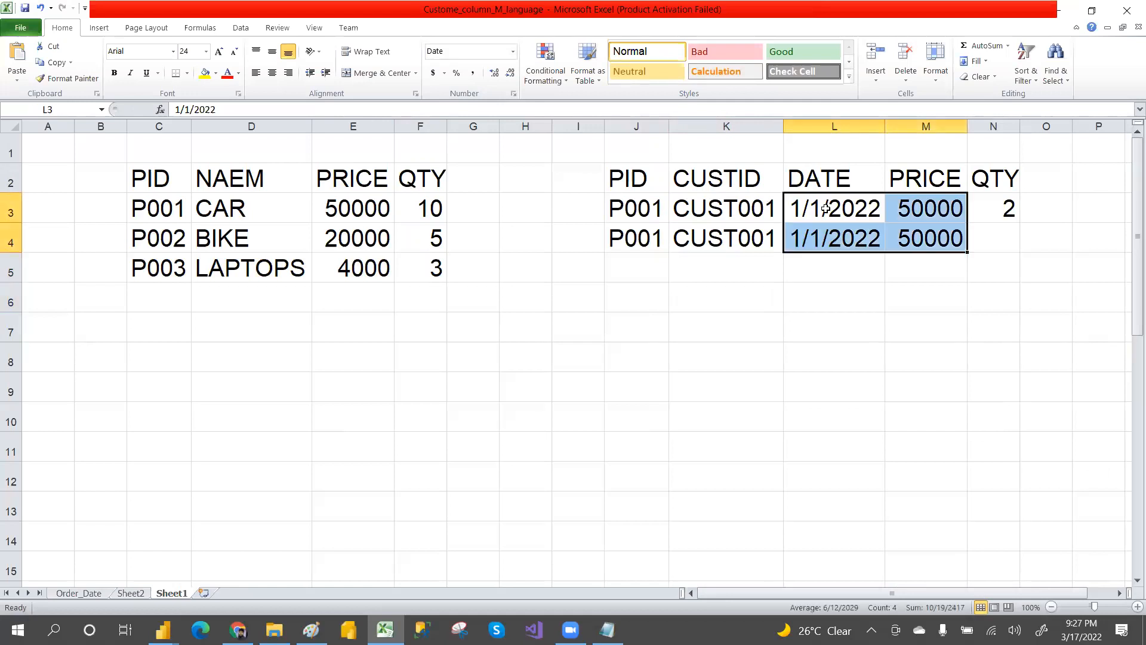
# Step: Enter the quantity 3 in N4
pyautogui.press('Right')
pyautogui.press('Right')
pyautogui.press('Down')
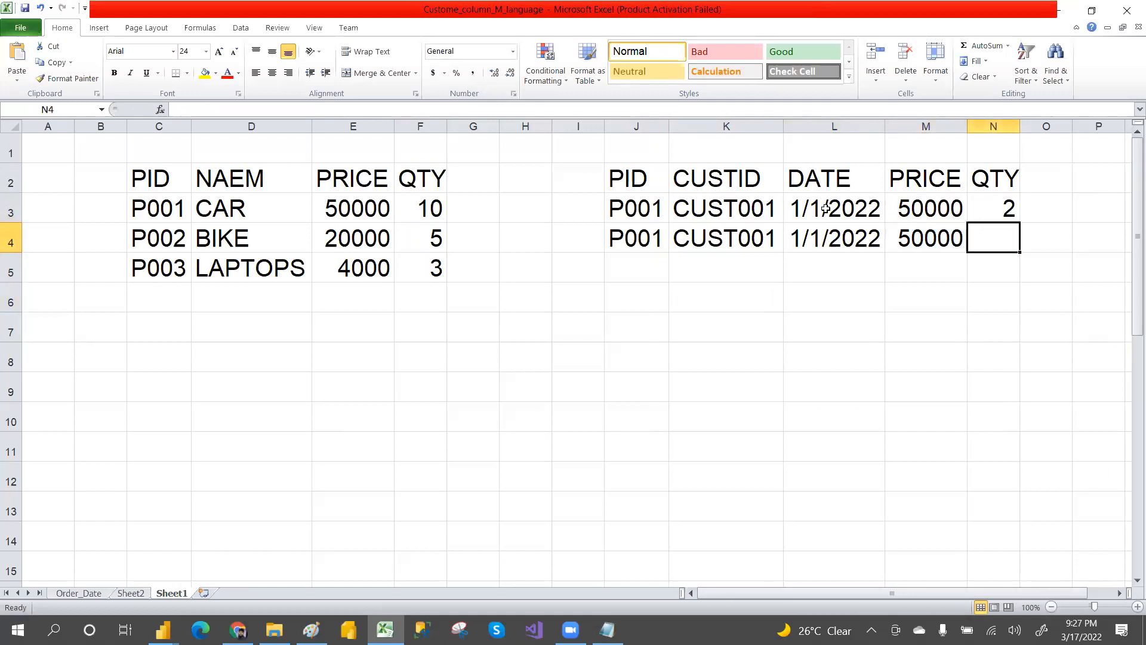
pyautogui.write('3')
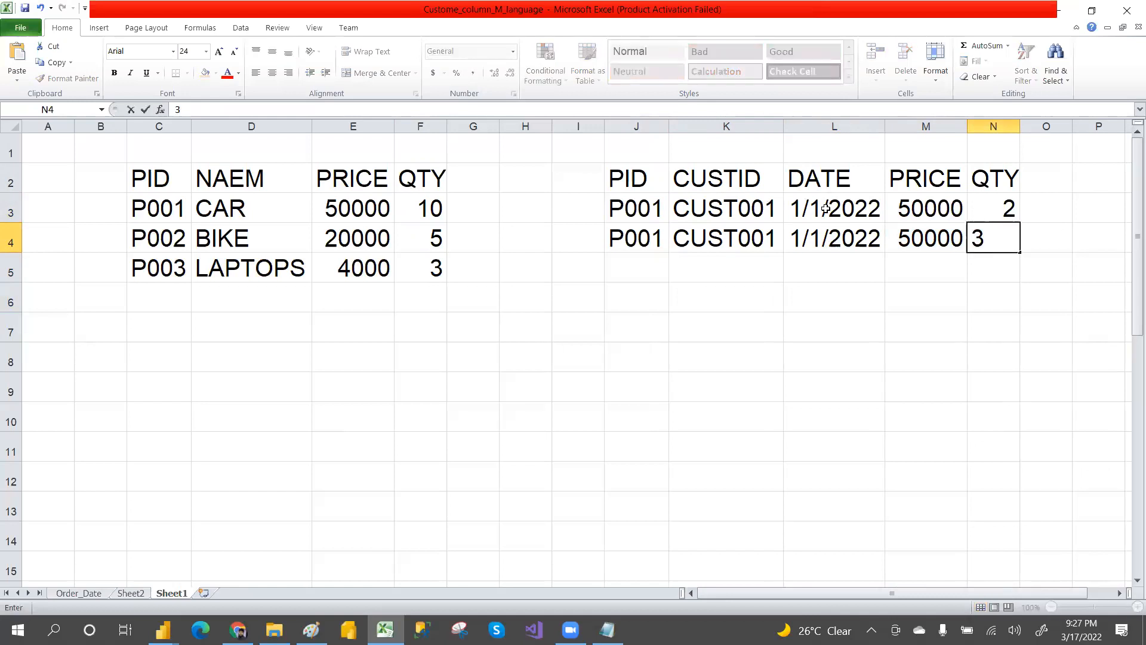
pyautogui.click(861, 307)
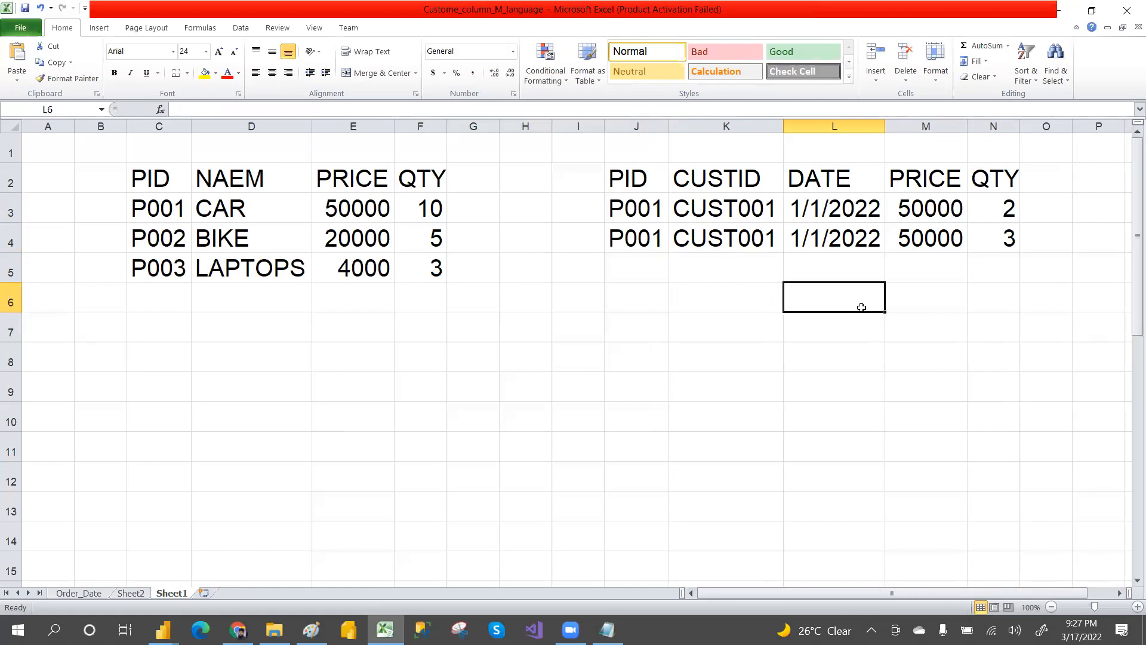
# Step: Add a third sales row starting with PID P002 in J5 and customer ID CUST002 in K5
pyautogui.moveTo(610, 191); pyautogui.dragTo(734, 244)
pyautogui.click(671, 293)
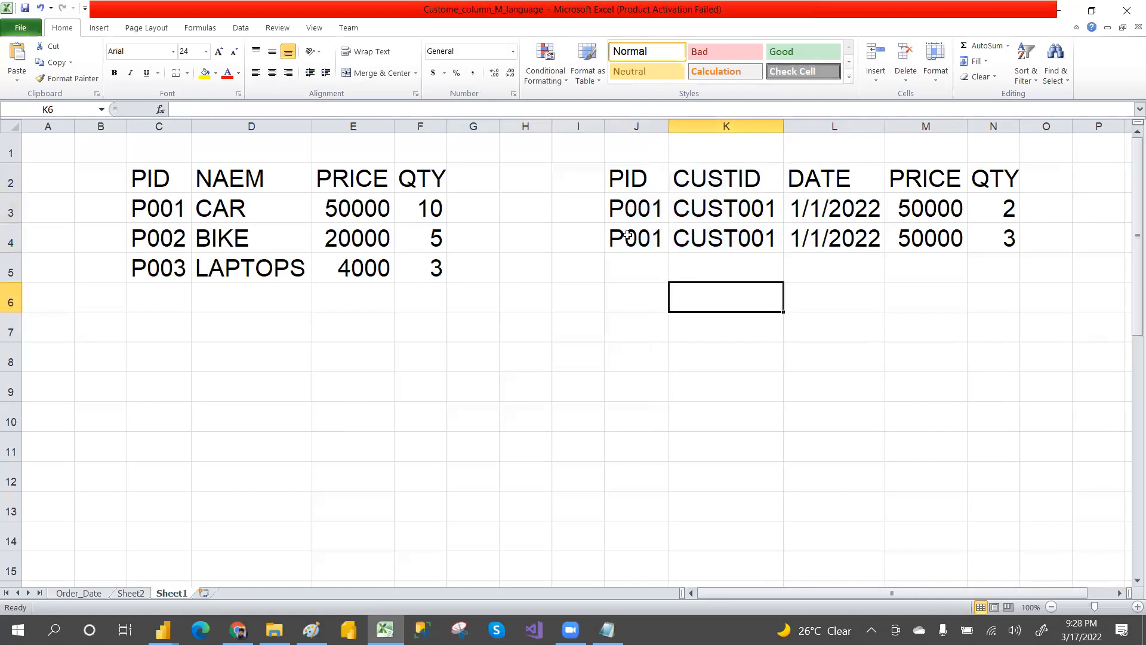
pyautogui.moveTo(621, 214); pyautogui.dragTo(693, 243)
pyautogui.moveTo(148, 202); pyautogui.dragTo(163, 259)
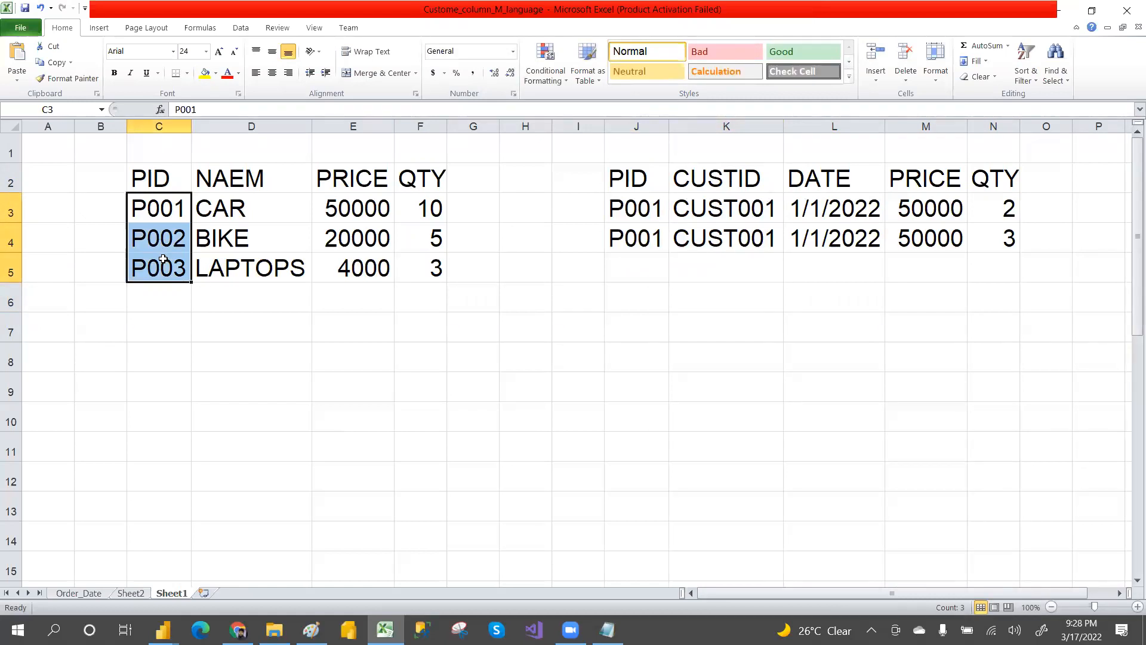
pyautogui.click(622, 269)
pyautogui.write('P002')
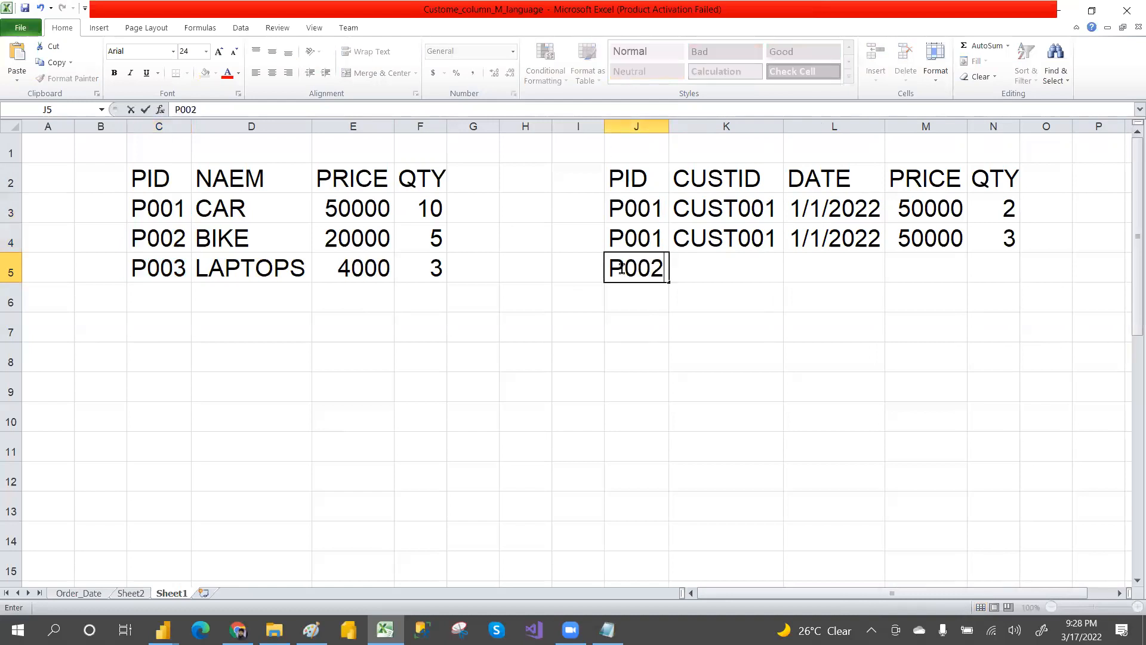
pyautogui.click(698, 276)
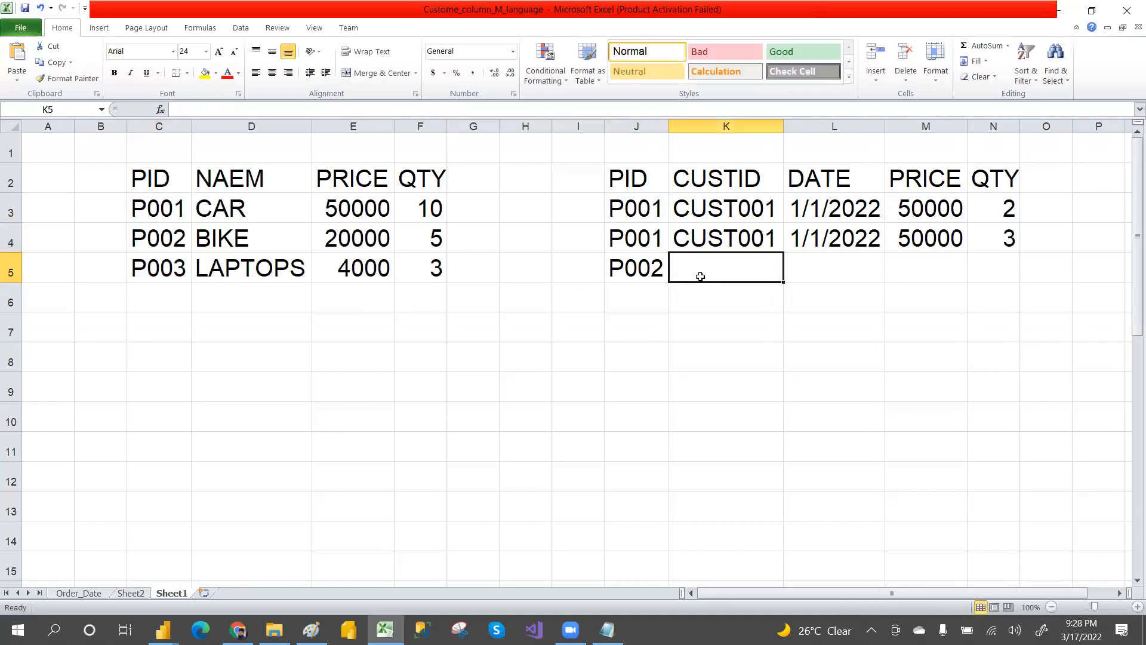
pyautogui.write('CUS')
pyautogui.press('Tab')
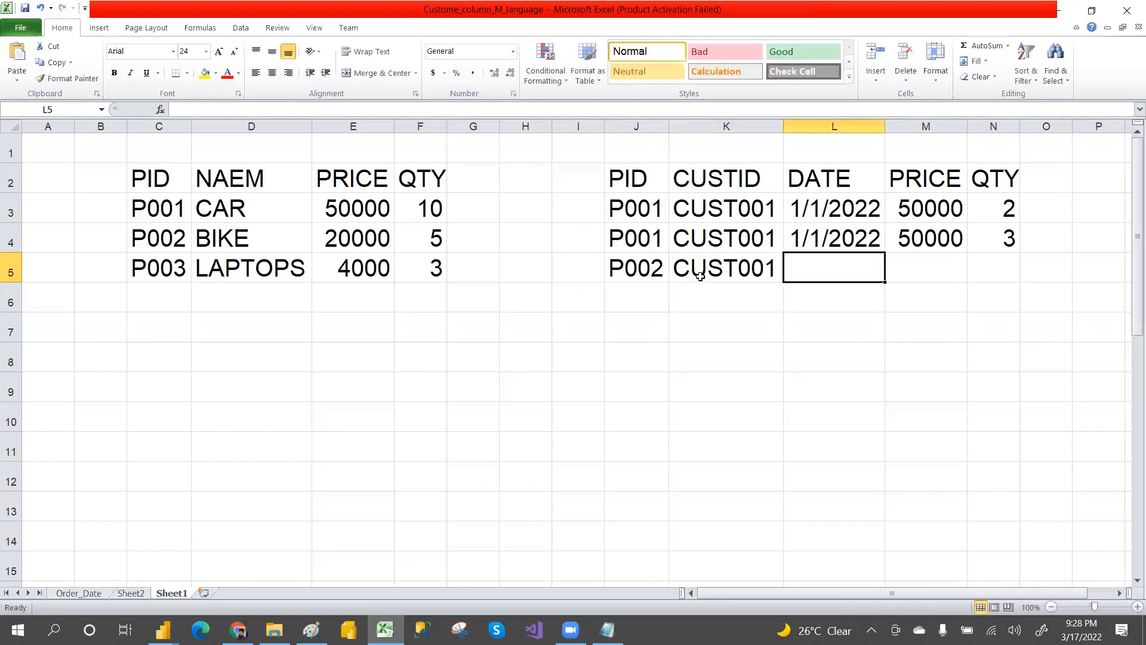
pyautogui.doubleClick(764, 270)
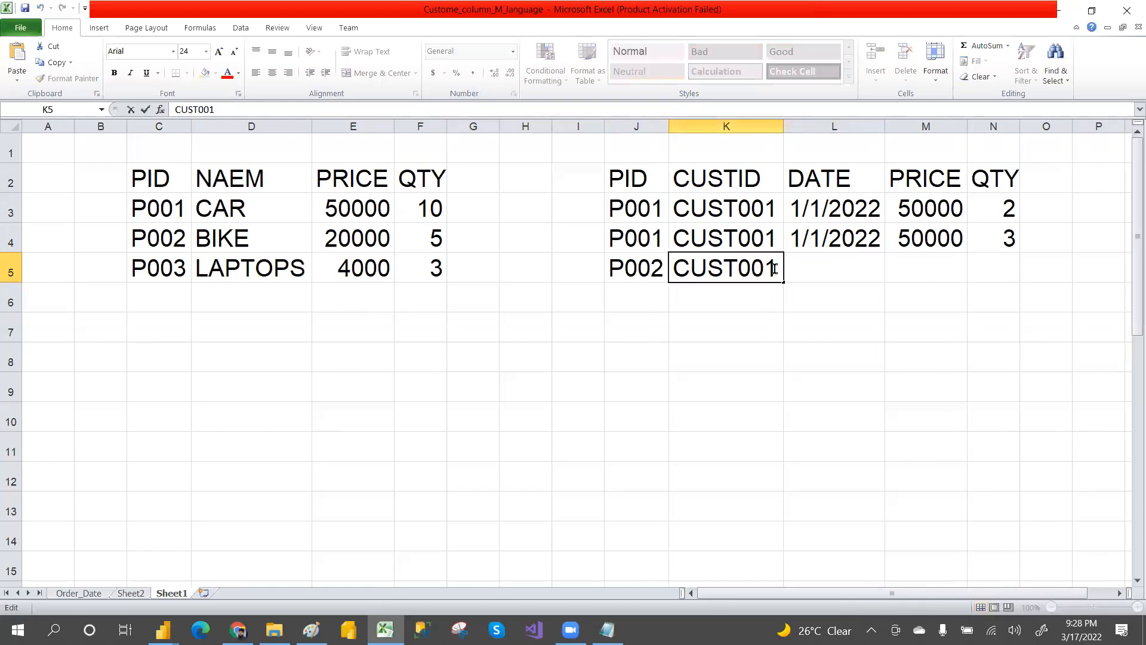
pyautogui.press('Delete')
pyautogui.write('2')
pyautogui.click(814, 265)
# Step: Fill the date from L4 down into L5
pyautogui.click(825, 240)
pyautogui.hotkey('shift', 'Down')
pyautogui.hotkey('ctrl', 'd')
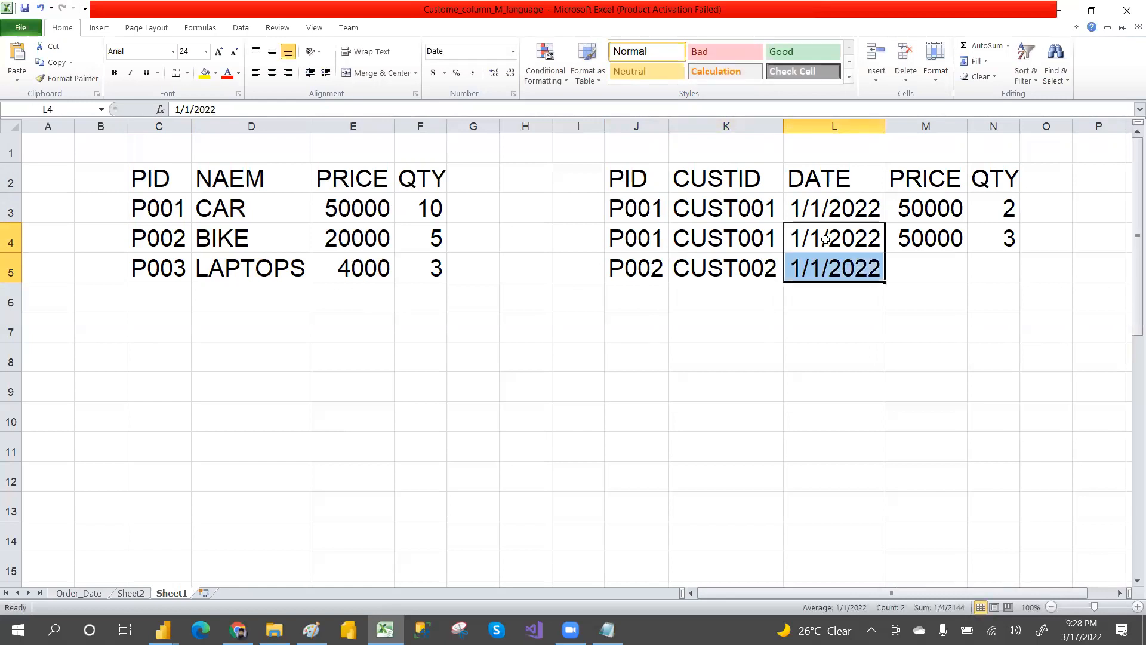
pyautogui.press('Right')
pyautogui.press('Right')
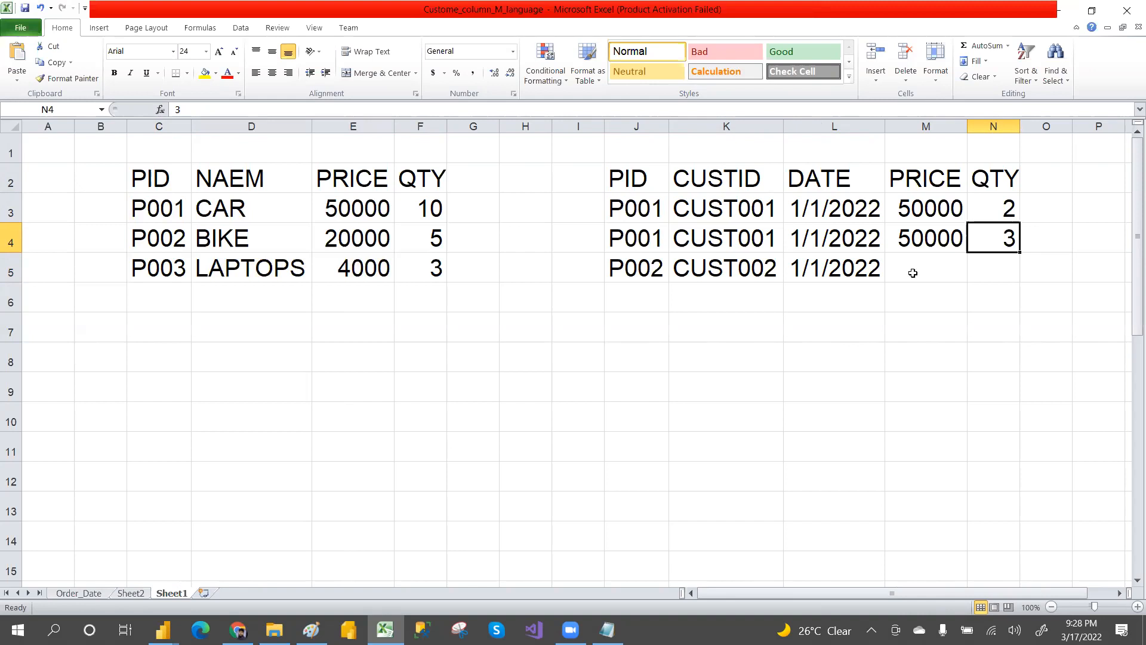
# Step: Enter the price 20000 in M5 and the quantity 2 in N5
pyautogui.click(913, 273)
pyautogui.write('20')
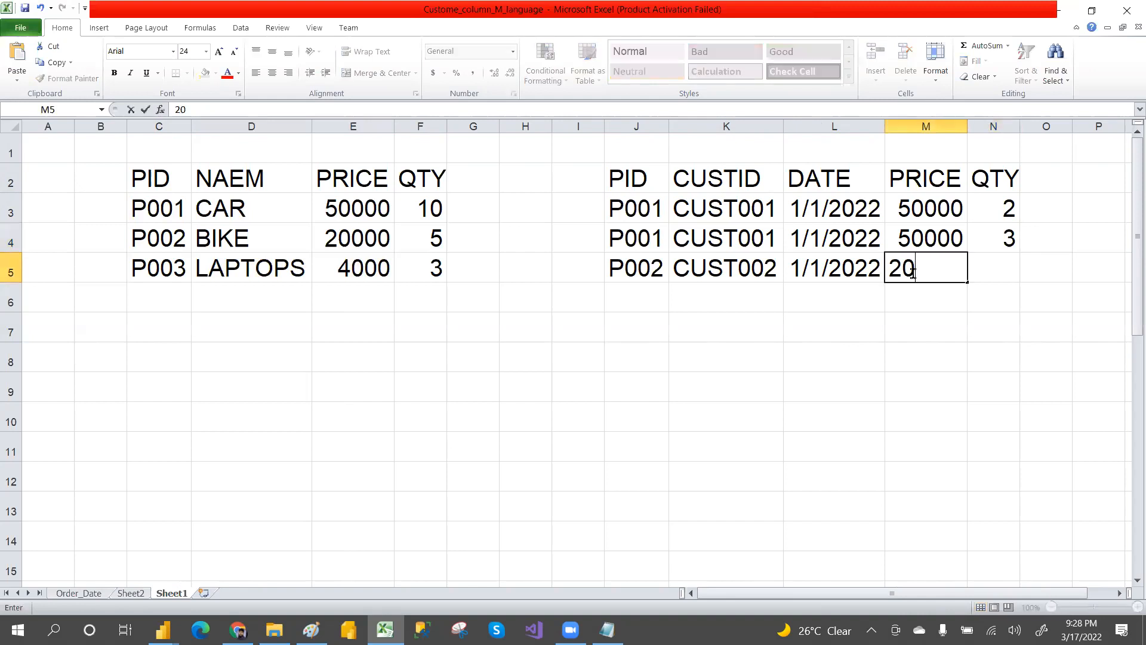
pyautogui.write('000')
pyautogui.click(988, 274)
pyautogui.write('2')
pyautogui.click(999, 336)
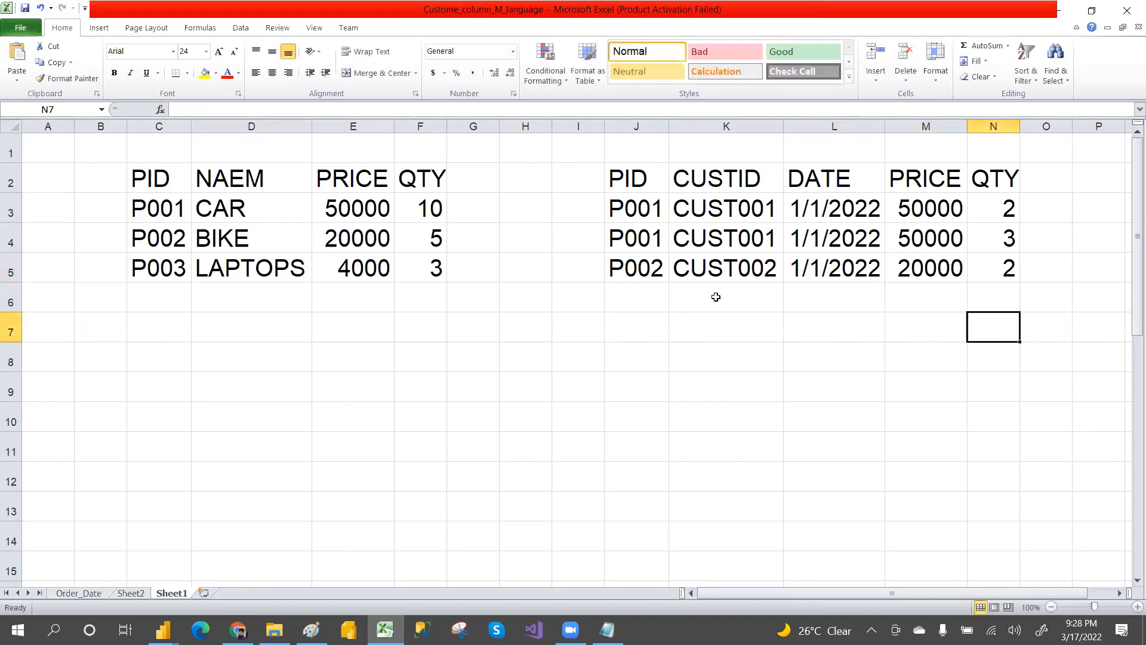
# Step: Start a fourth sales row with PID P002 in J6 and customer ID CUST003 in K6
pyautogui.click(644, 296)
pyautogui.write('P002')
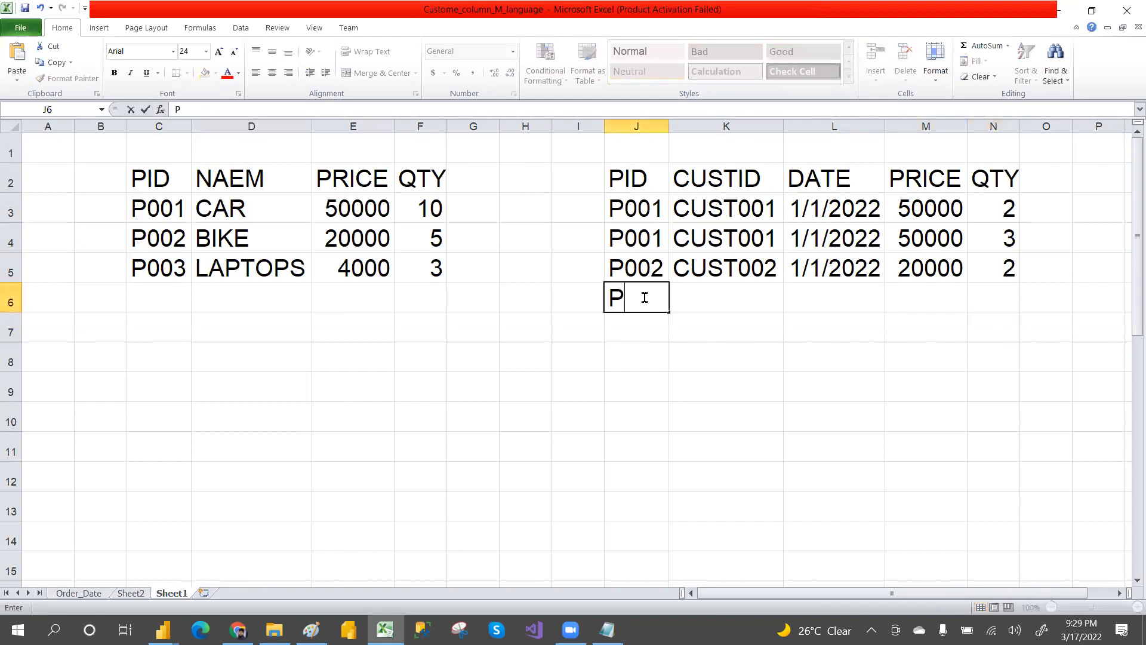
pyautogui.click(715, 300)
pyautogui.write('C')
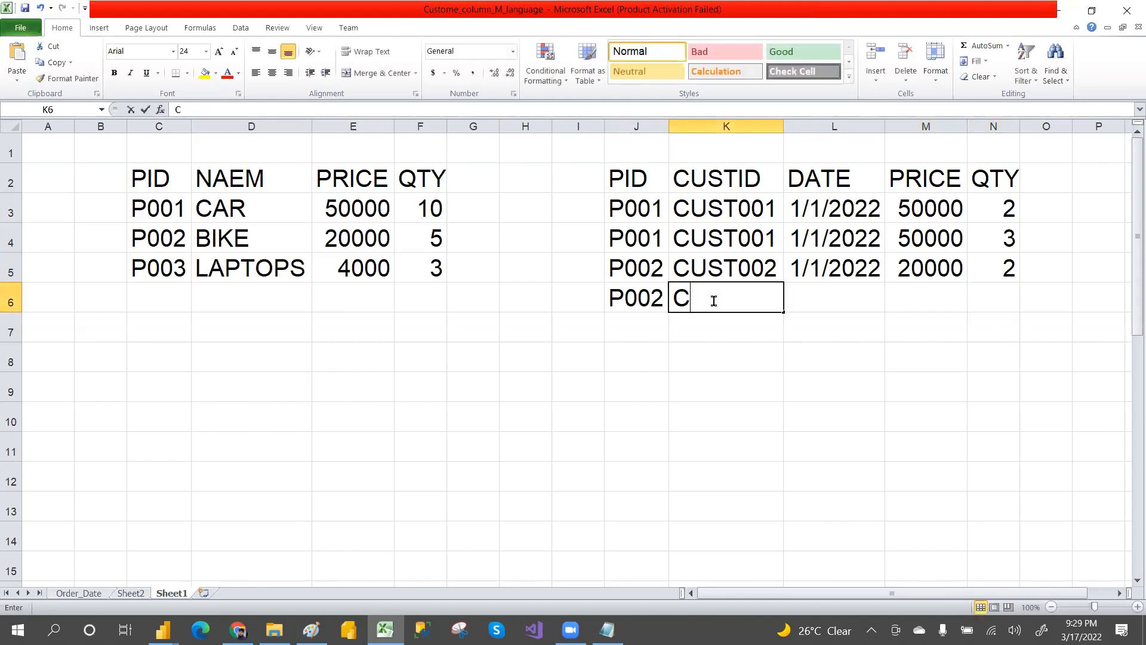
pyautogui.write('UST003')
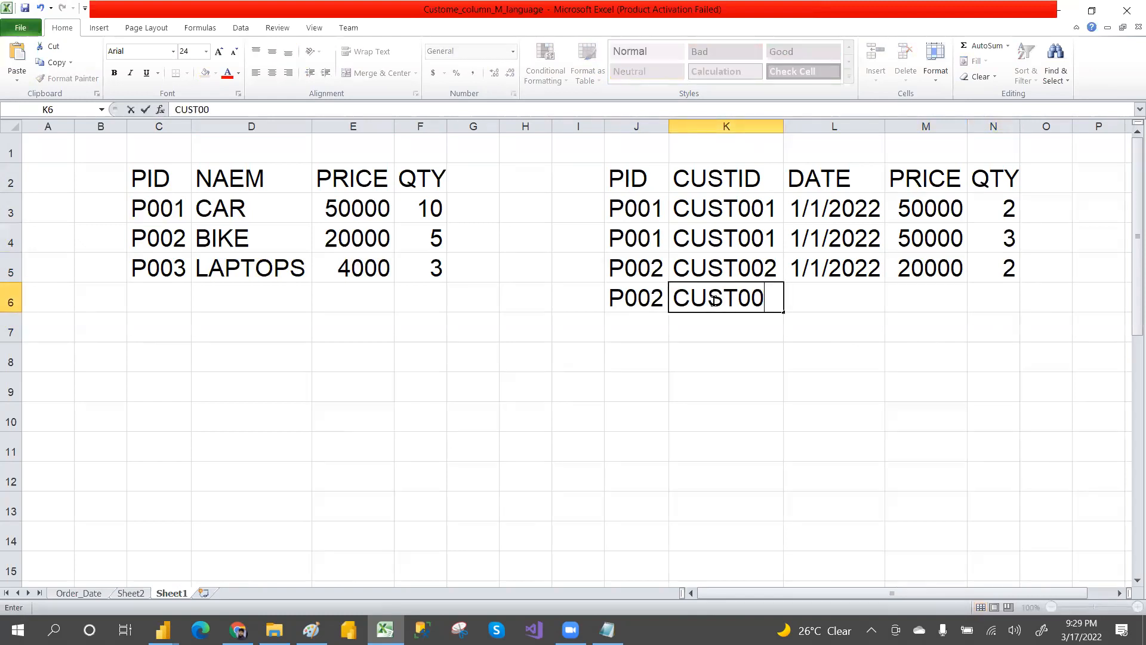
pyautogui.click(835, 303)
# Step: Enter the date 02/01/2022 in L6
pyautogui.write('02/')
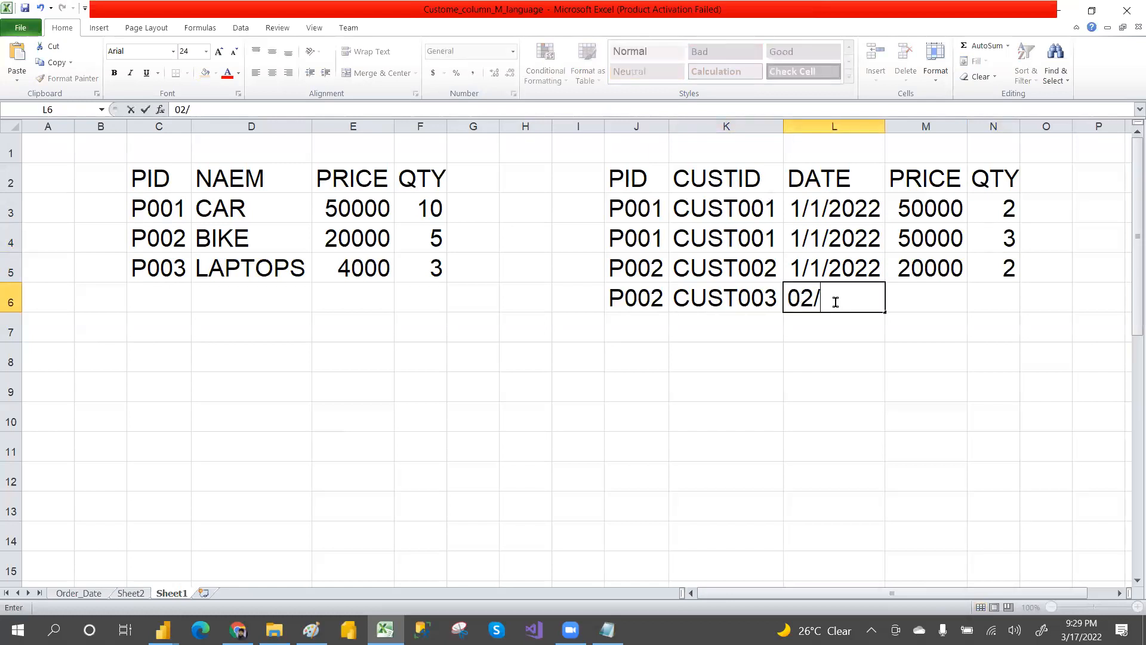
pyautogui.write('01/20022')
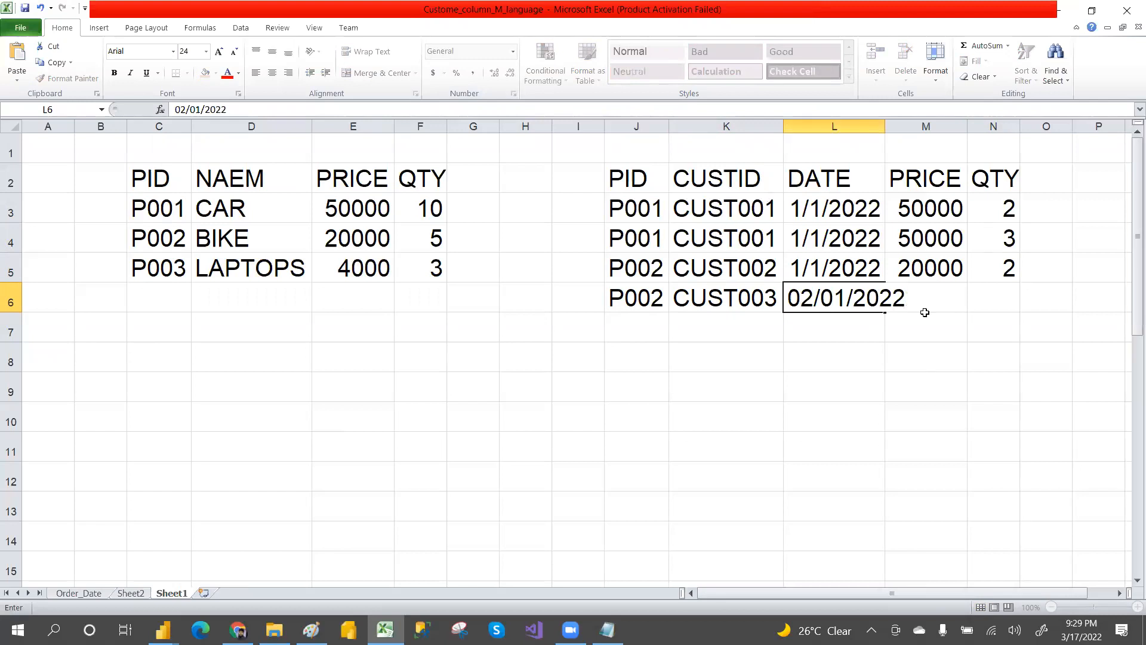
pyautogui.click(925, 352)
pyautogui.click(924, 300)
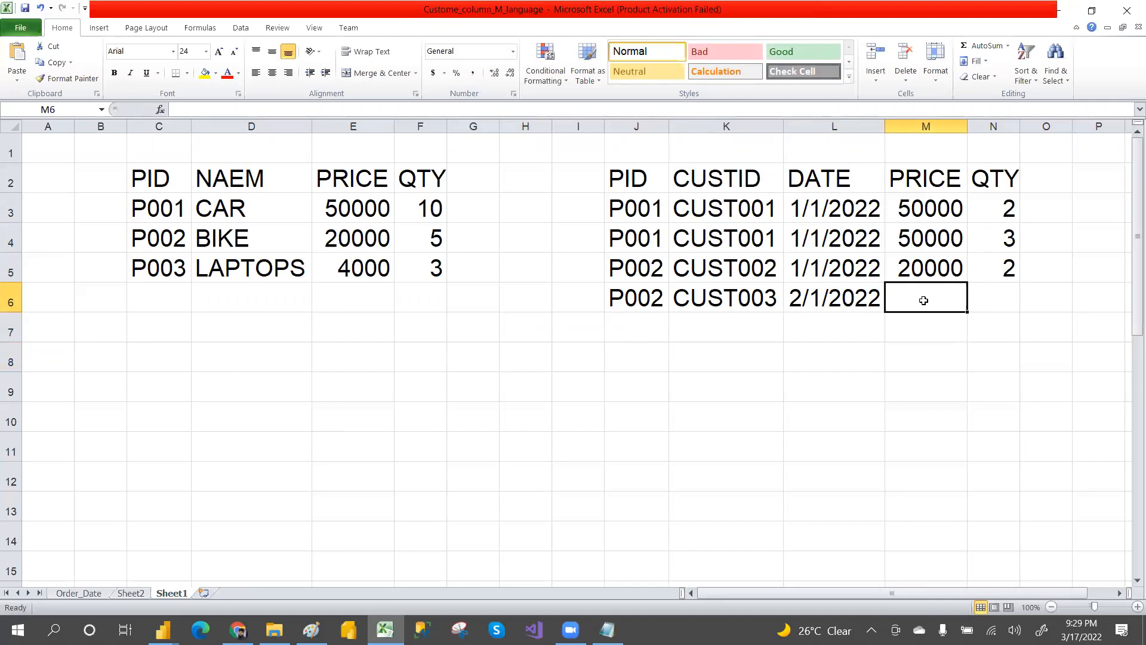
# Step: Enter the price 20000 in M6
pyautogui.write('5000')
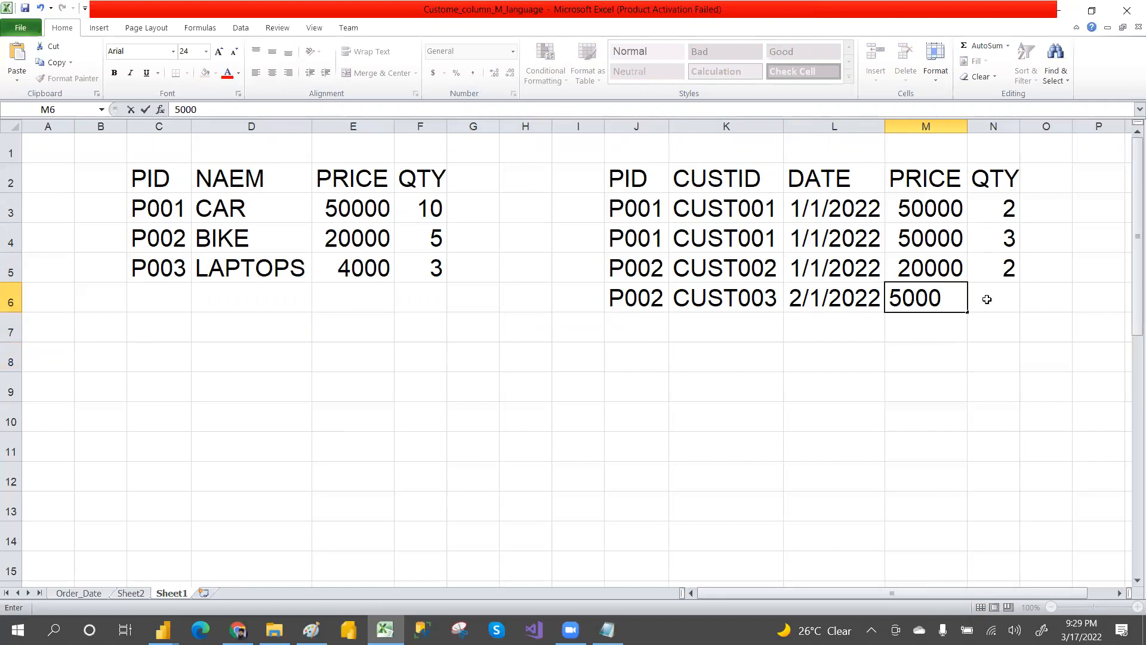
pyautogui.press('BackSpace')
pyautogui.press('BackSpace')
pyautogui.press('BackSpace')
pyautogui.press('BackSpace')
pyautogui.write('20000')
pyautogui.click(1006, 302)
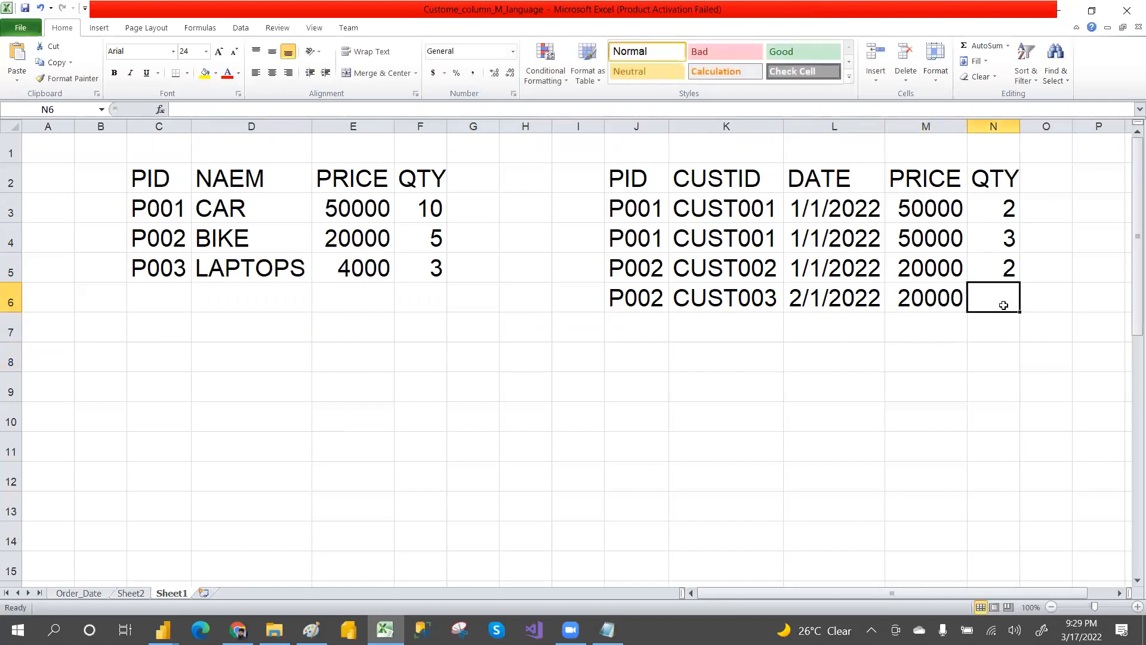
# Step: Enter the quantity 4 in N6
pyautogui.write('4')
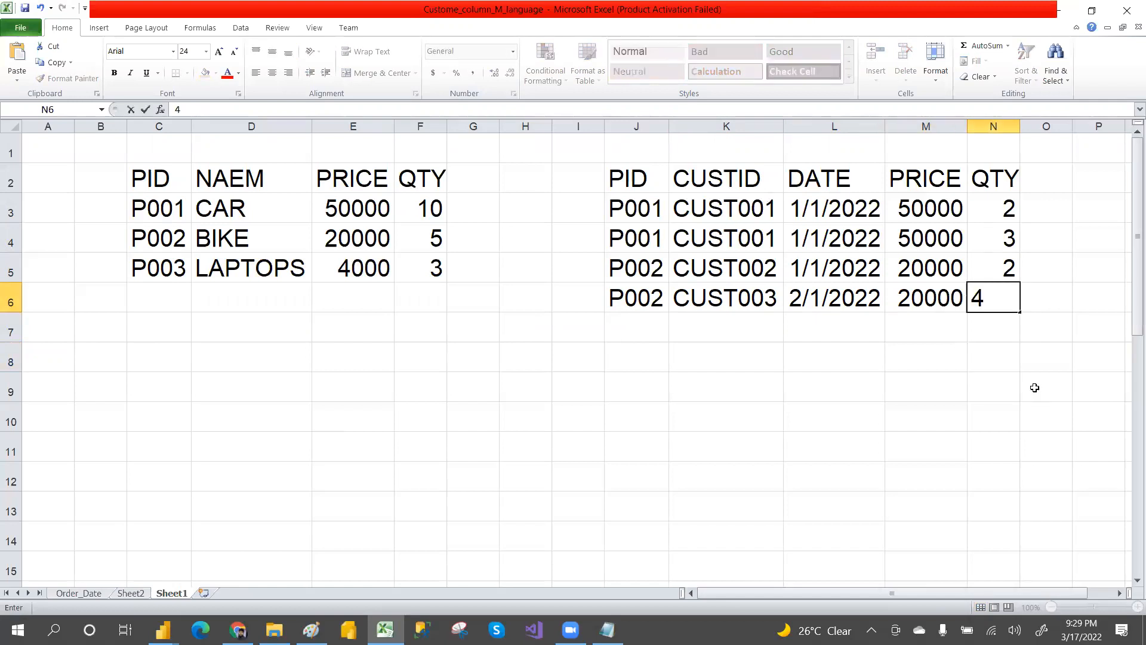
pyautogui.click(1128, 91)
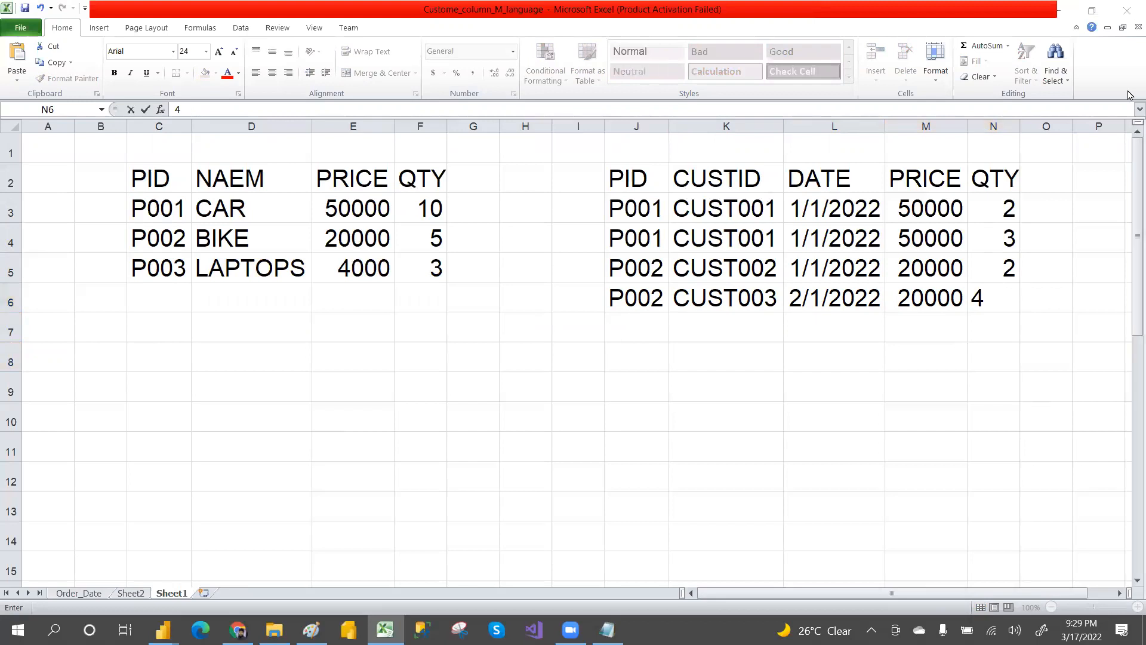
pyautogui.click(896, 351)
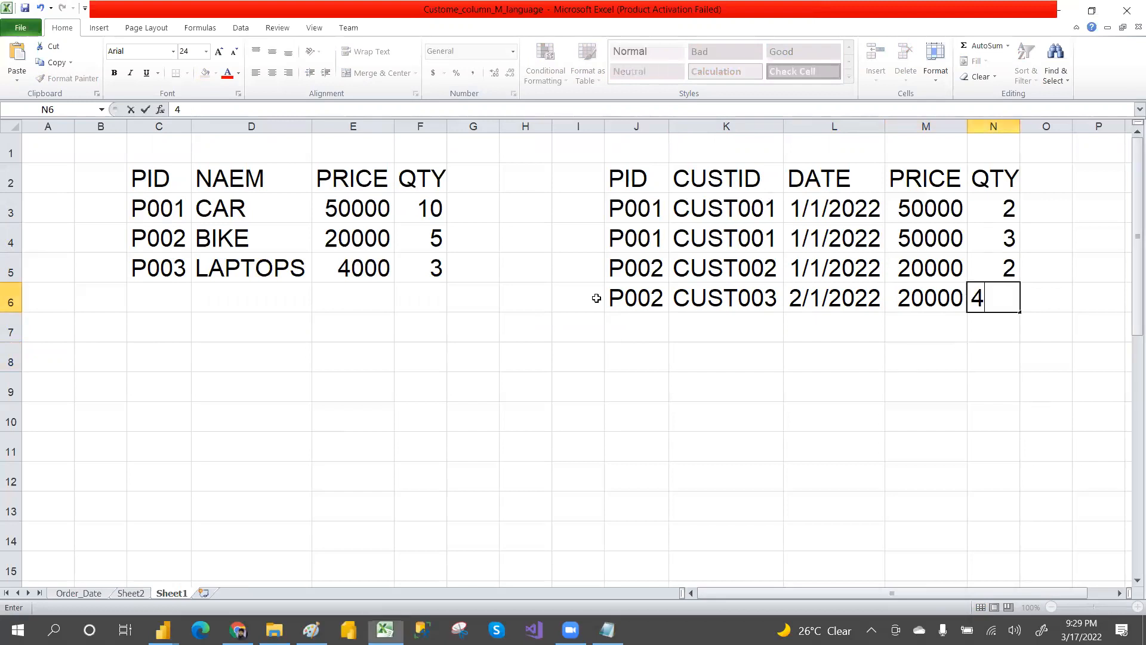
pyautogui.click(427, 233)
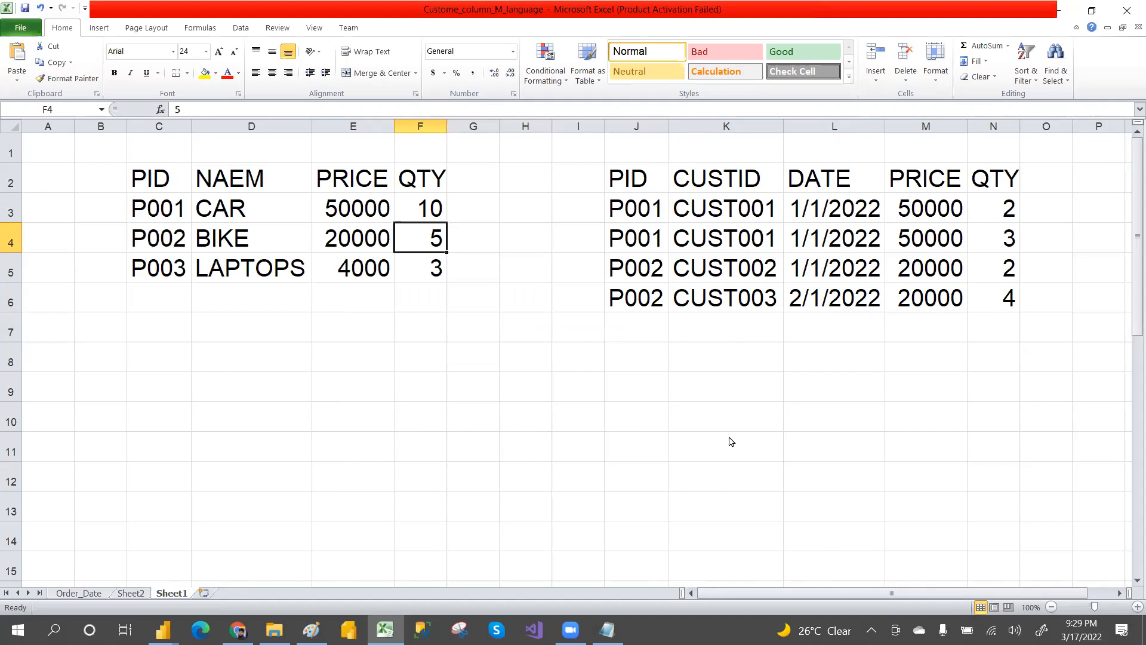
pyautogui.click(690, 431)
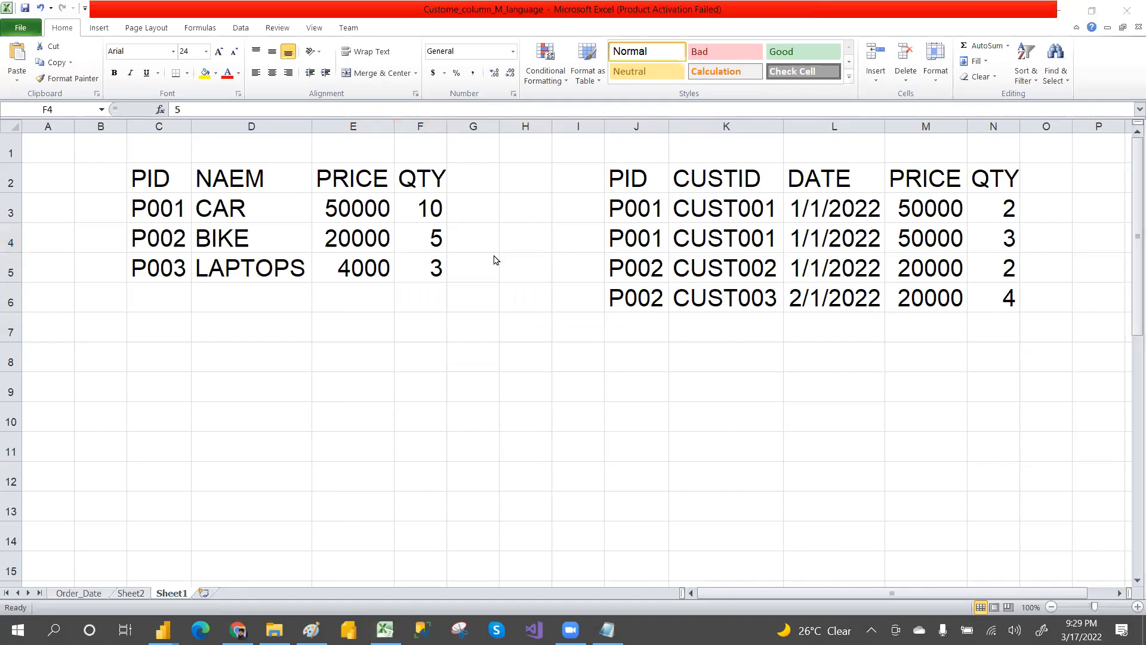
pyautogui.click(439, 247)
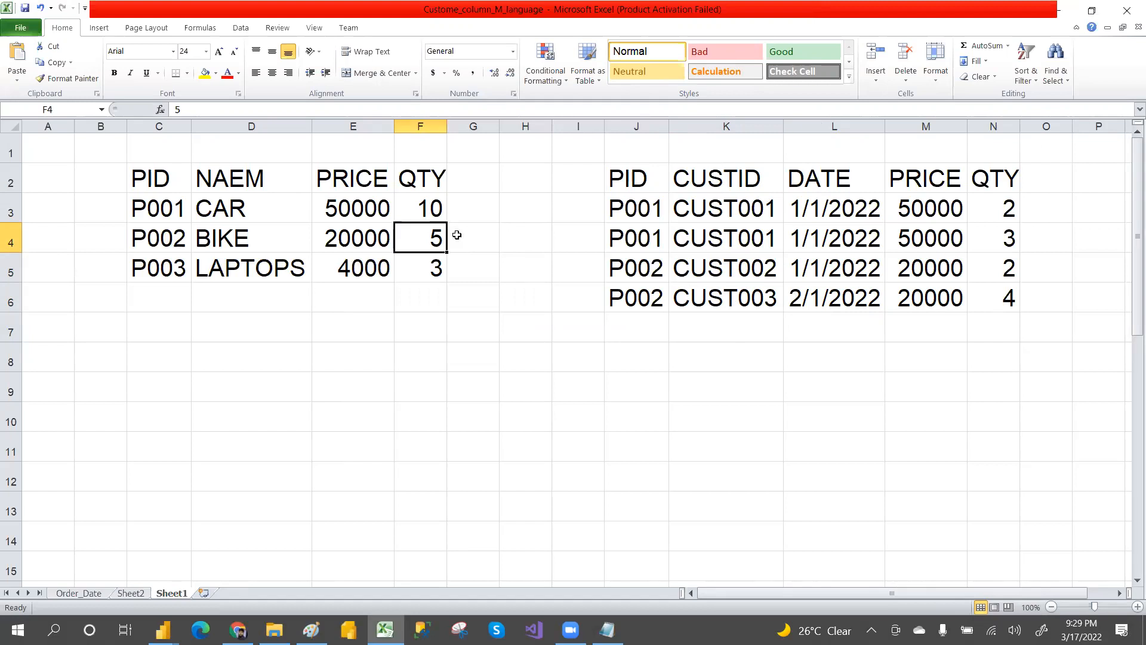
# Step: Set the quantity in N6 to 3 and select the fourth sales row
pyautogui.click(993, 300)
pyautogui.write('3')
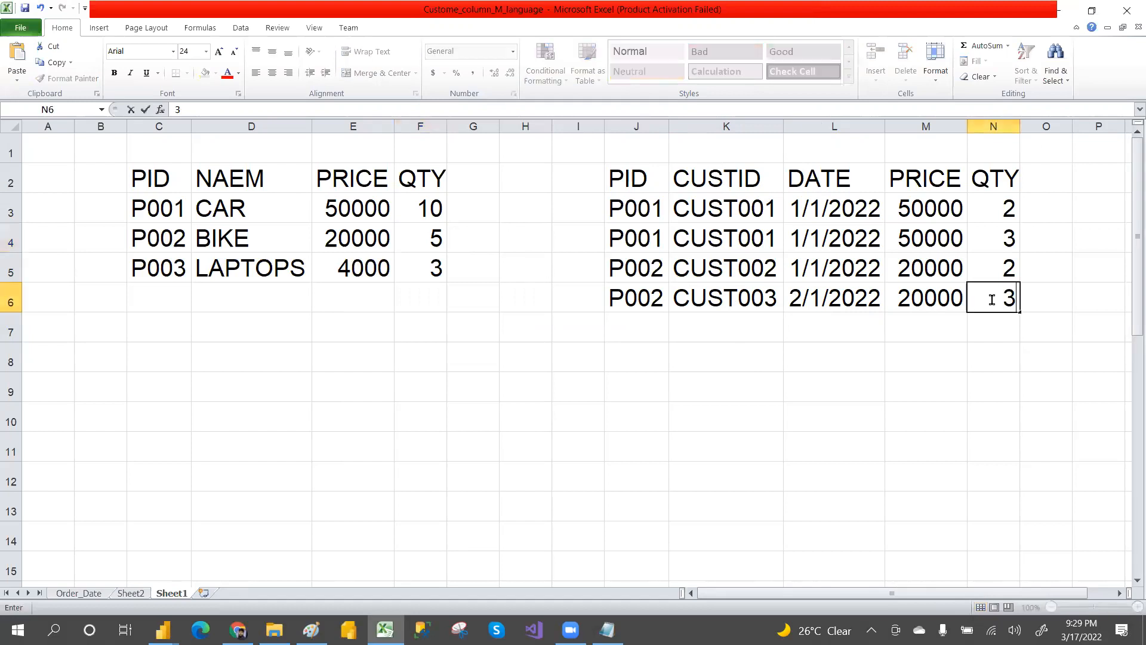
pyautogui.click(1015, 408)
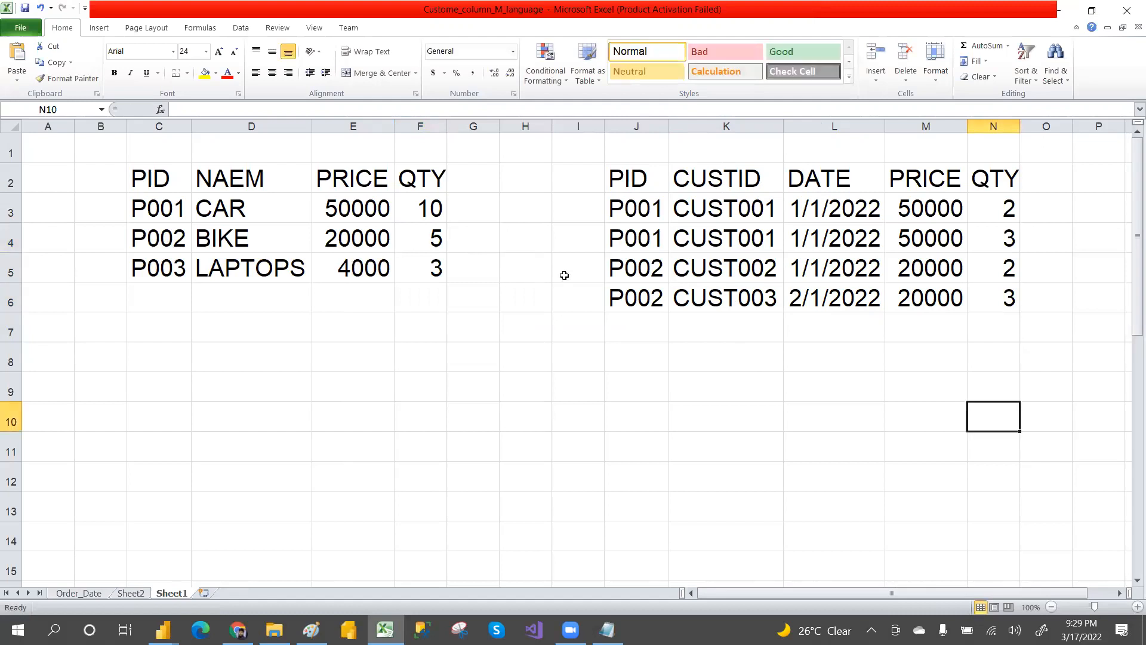
pyautogui.moveTo(616, 291); pyautogui.dragTo(1031, 301)
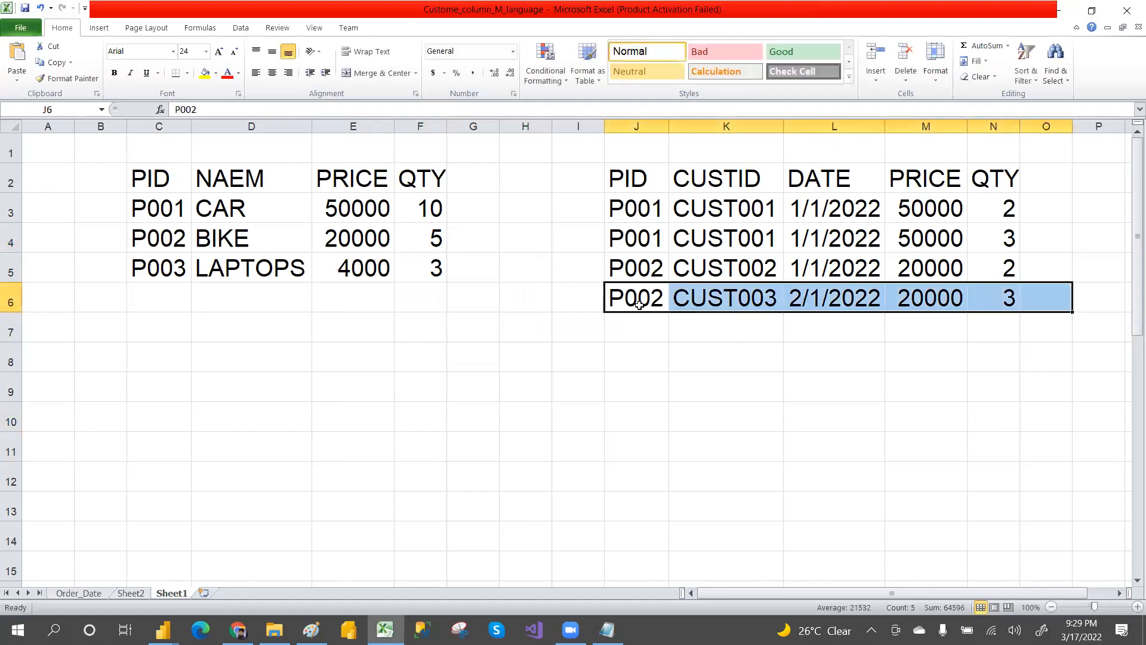
# Step: Enter the product ID P004 in J7 to start a fifth sales row
pyautogui.click(434, 239)
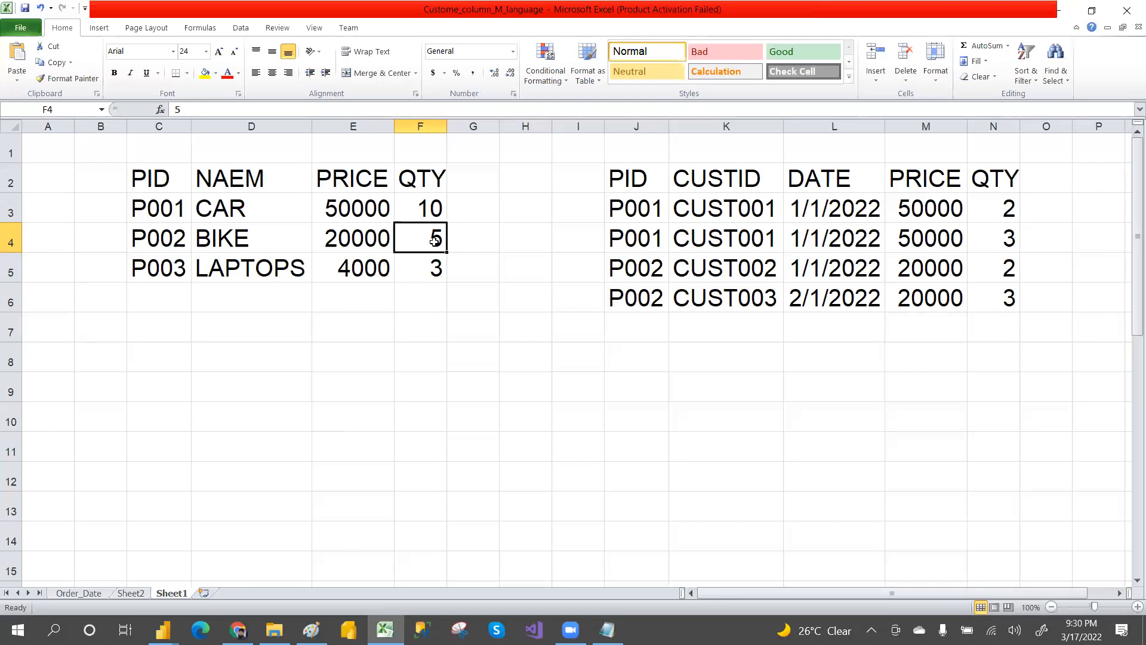
pyautogui.click(636, 331)
pyautogui.write('P004')
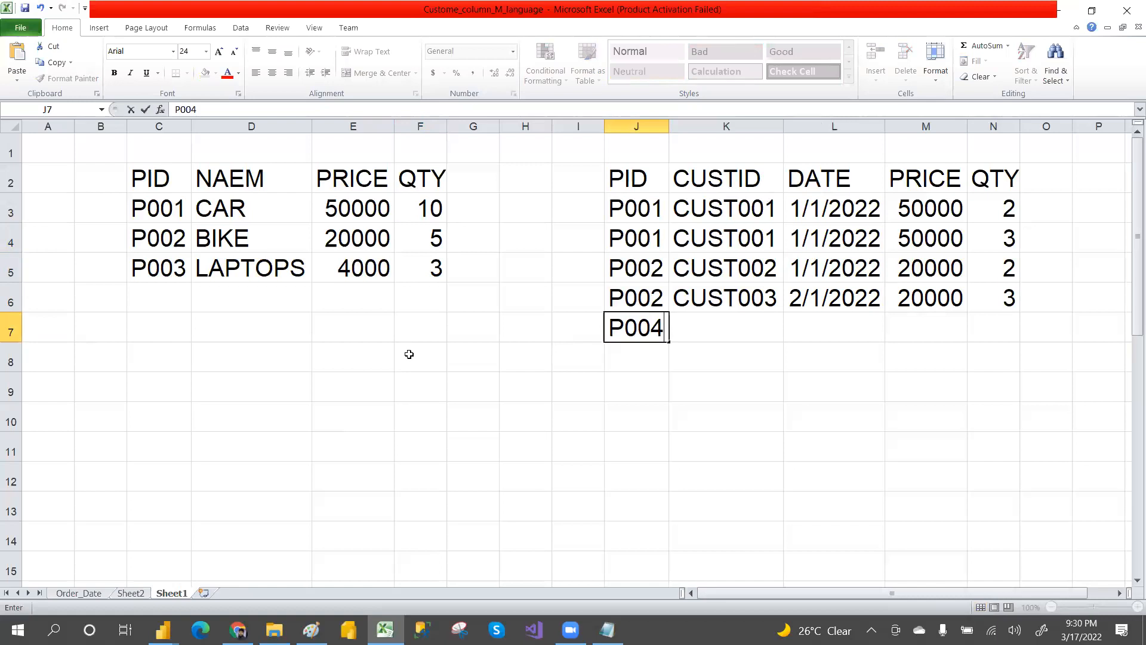
pyautogui.click(620, 376)
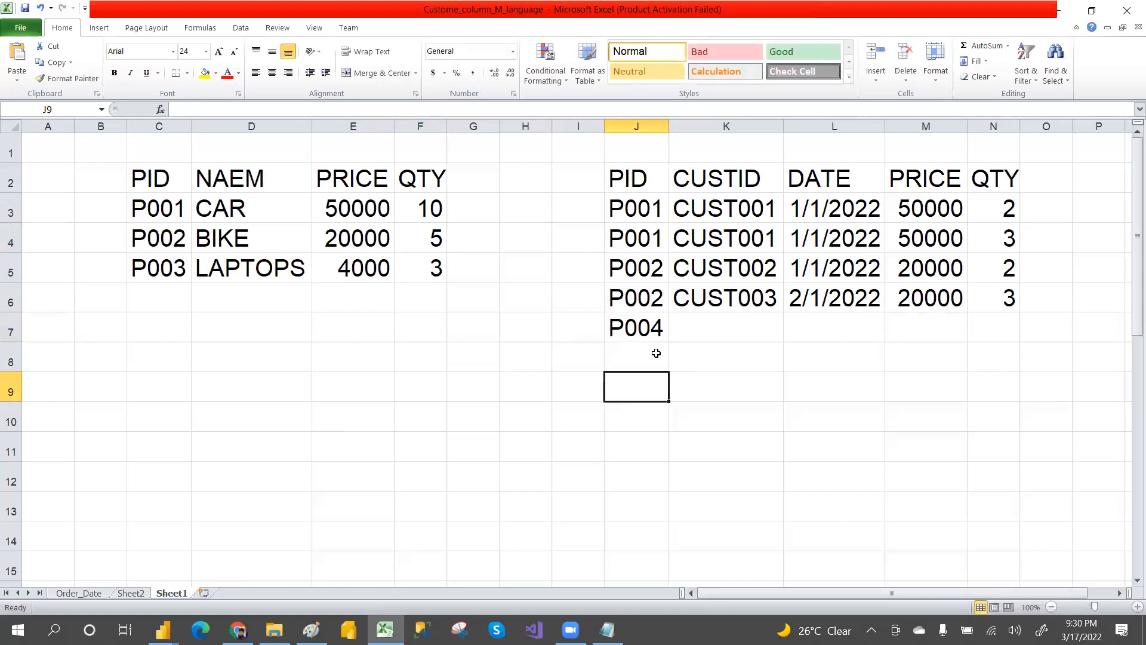
pyautogui.click(660, 355)
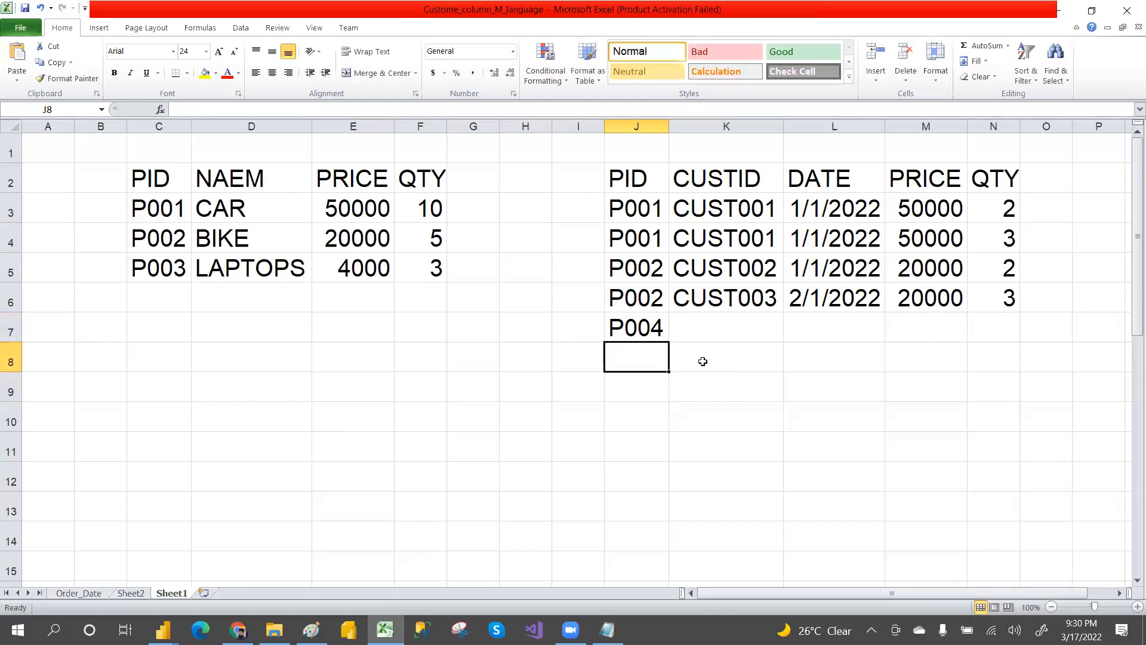
pyautogui.click(759, 362)
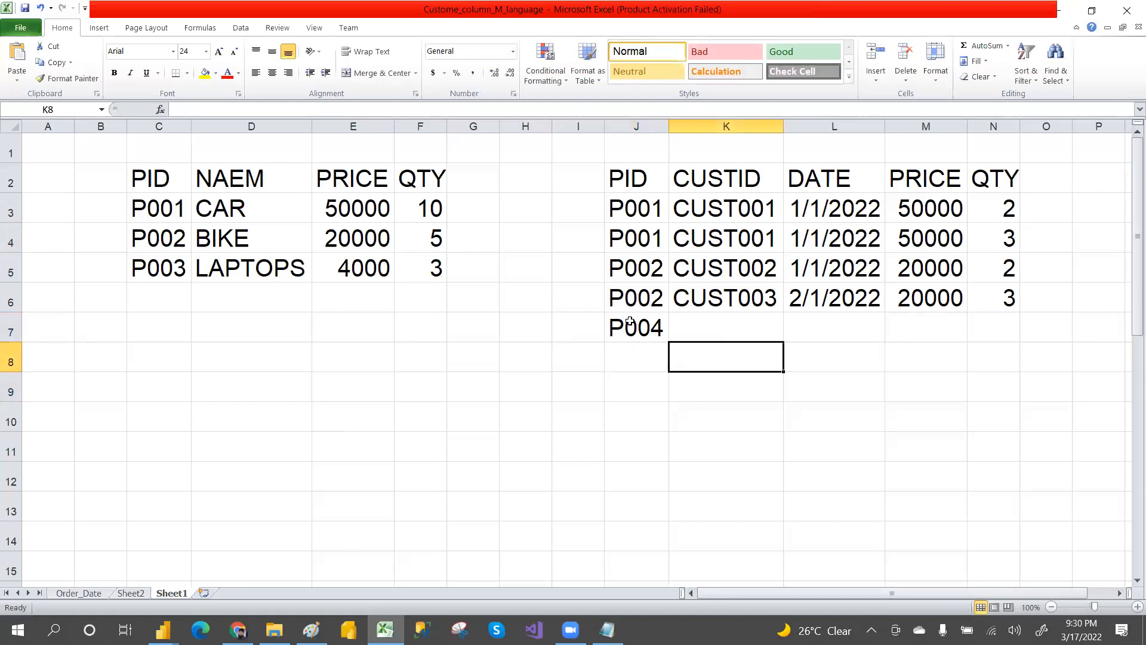
pyautogui.click(661, 333)
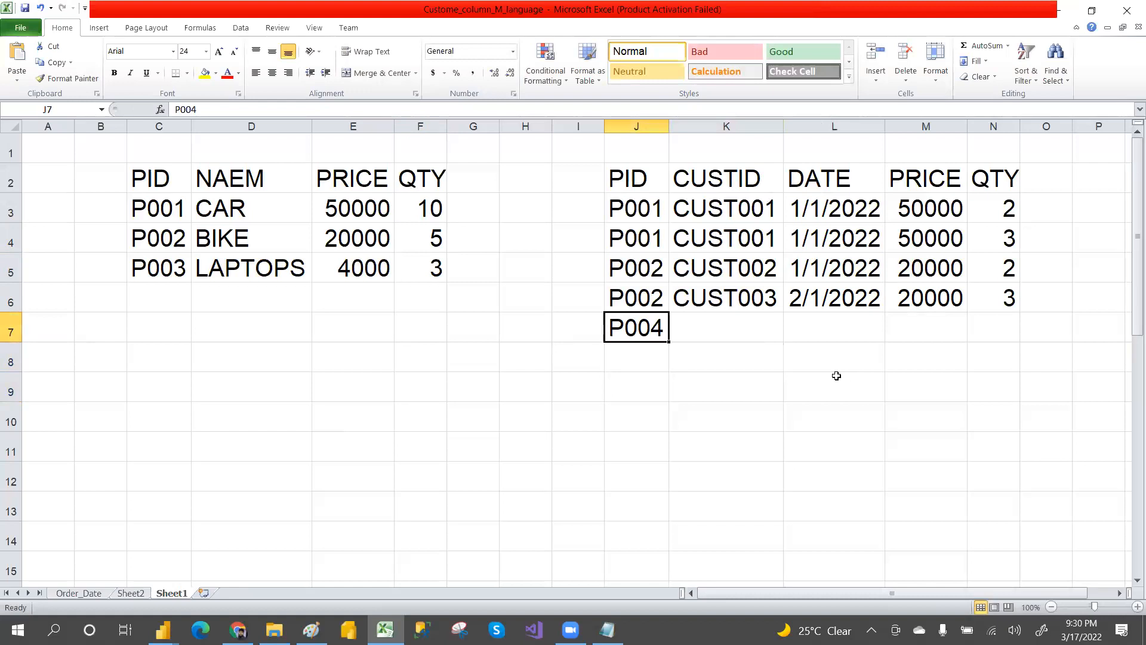
# Step: Examine the product table's rows against the new P004 sales row
pyautogui.click(814, 252)
pyautogui.moveTo(137, 205); pyautogui.dragTo(403, 259)
pyautogui.click(242, 308)
pyautogui.moveTo(147, 209); pyautogui.dragTo(365, 276)
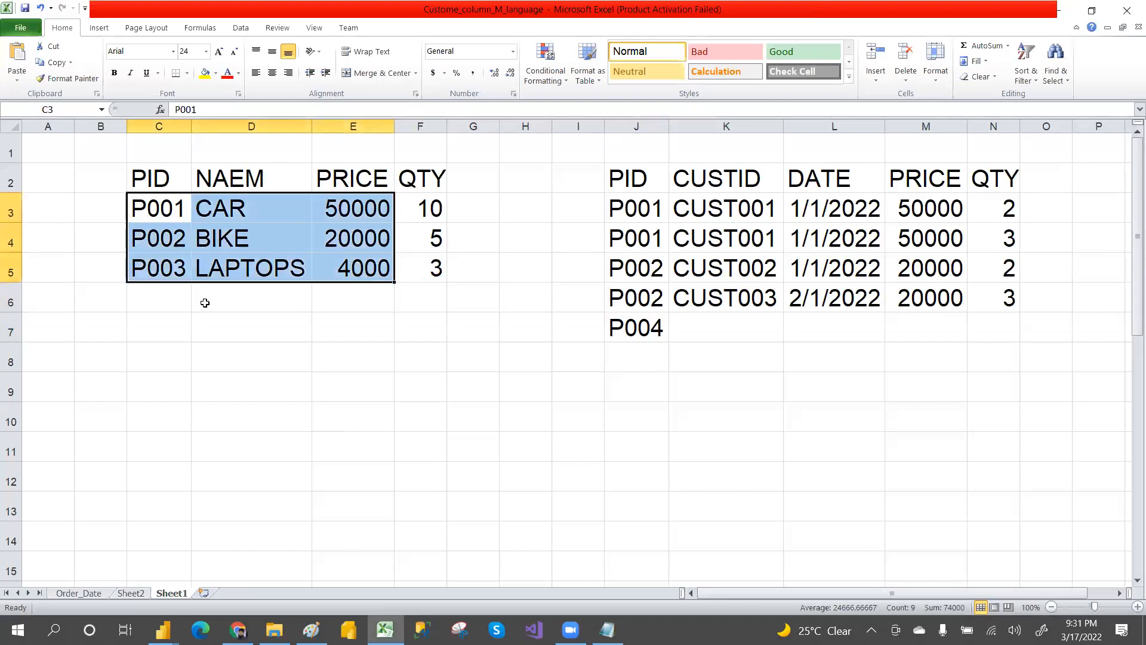
pyautogui.moveTo(159, 298); pyautogui.dragTo(517, 366)
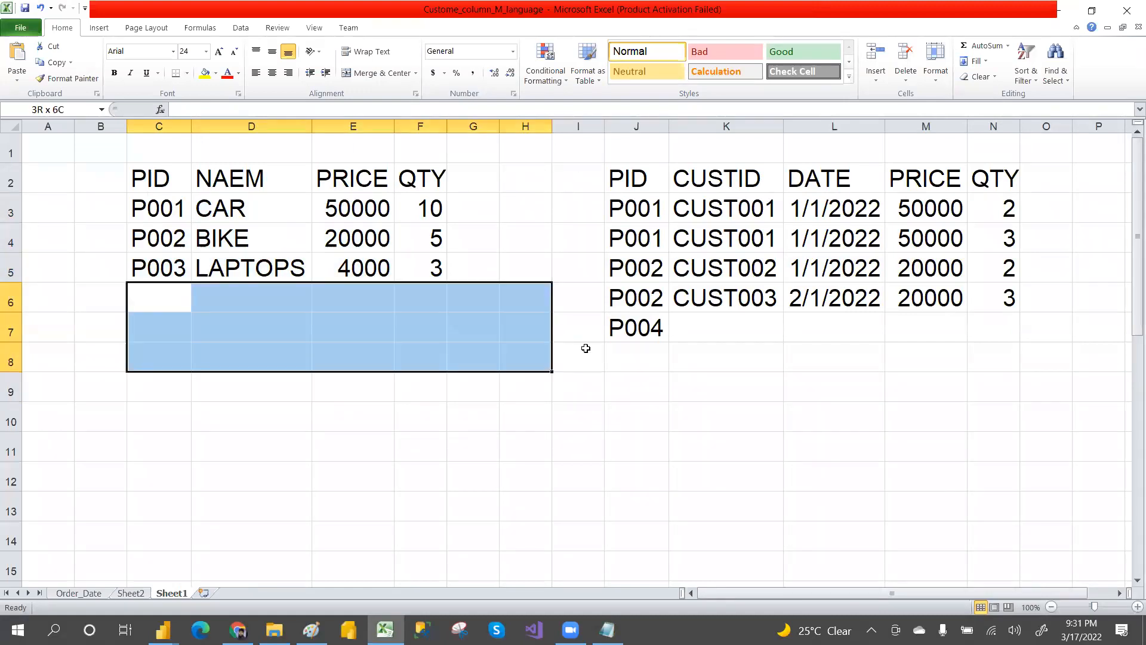
pyautogui.click(721, 327)
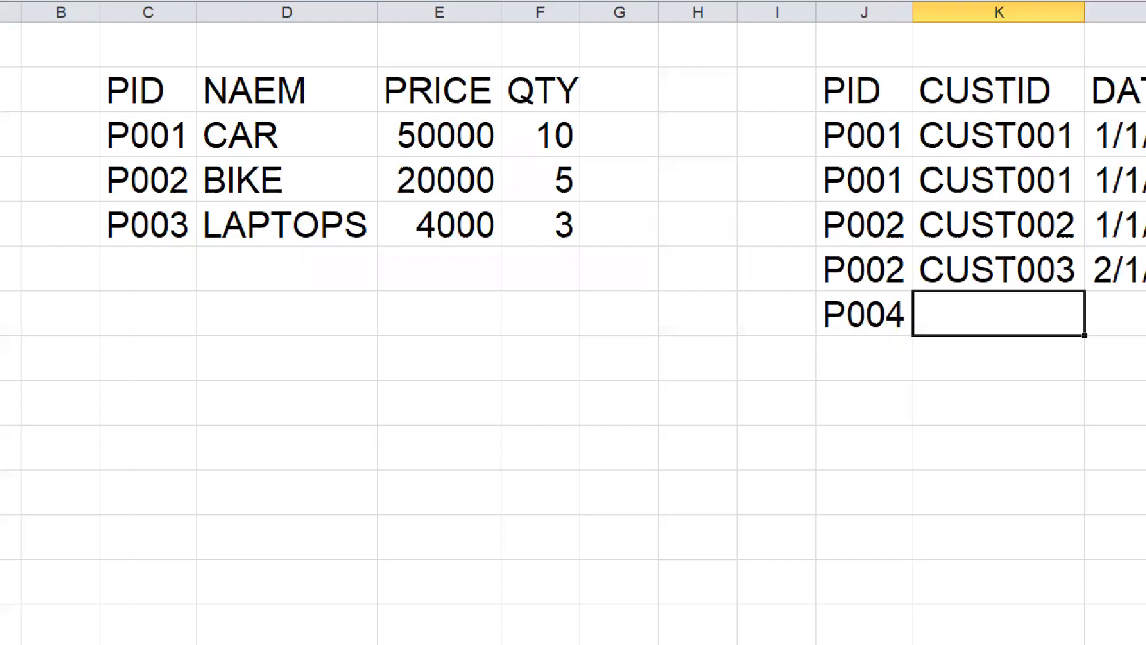
pyautogui.moveTo(146, 269)
pyautogui.mouseDown()
pyautogui.moveTo(493, 446)
pyautogui.moveTo(791, 344)
pyautogui.mouseUp()
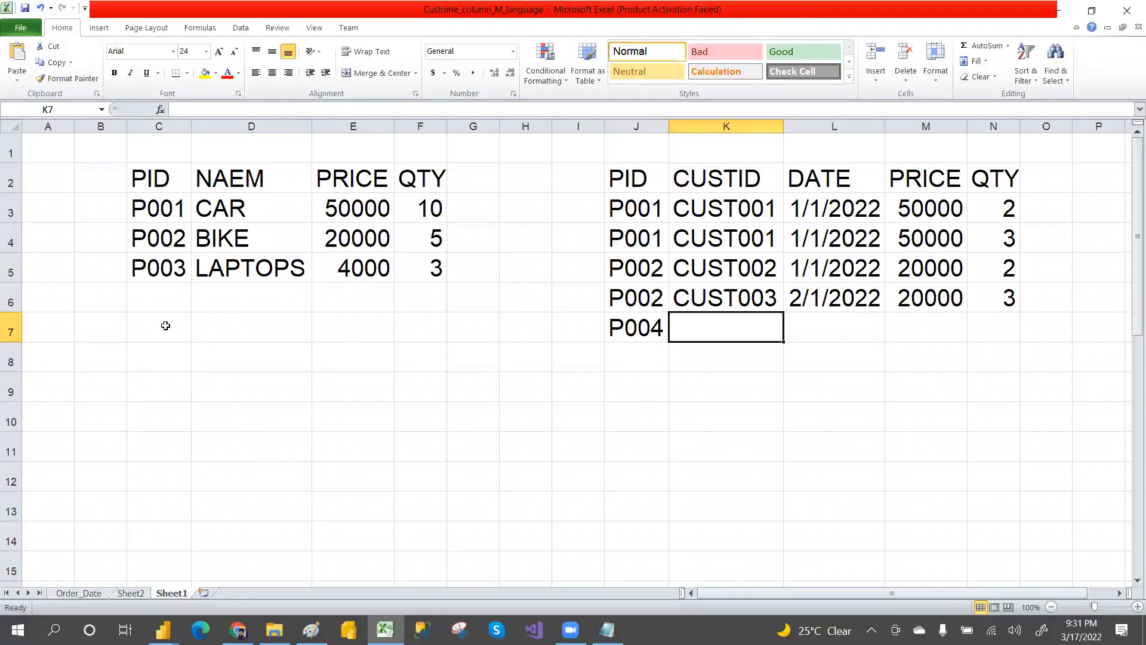
# Step: Label the product table's key as PK in C7 and mark J1, K1 and L1 above the sales table as FK
pyautogui.click(162, 321)
pyautogui.write('PK')
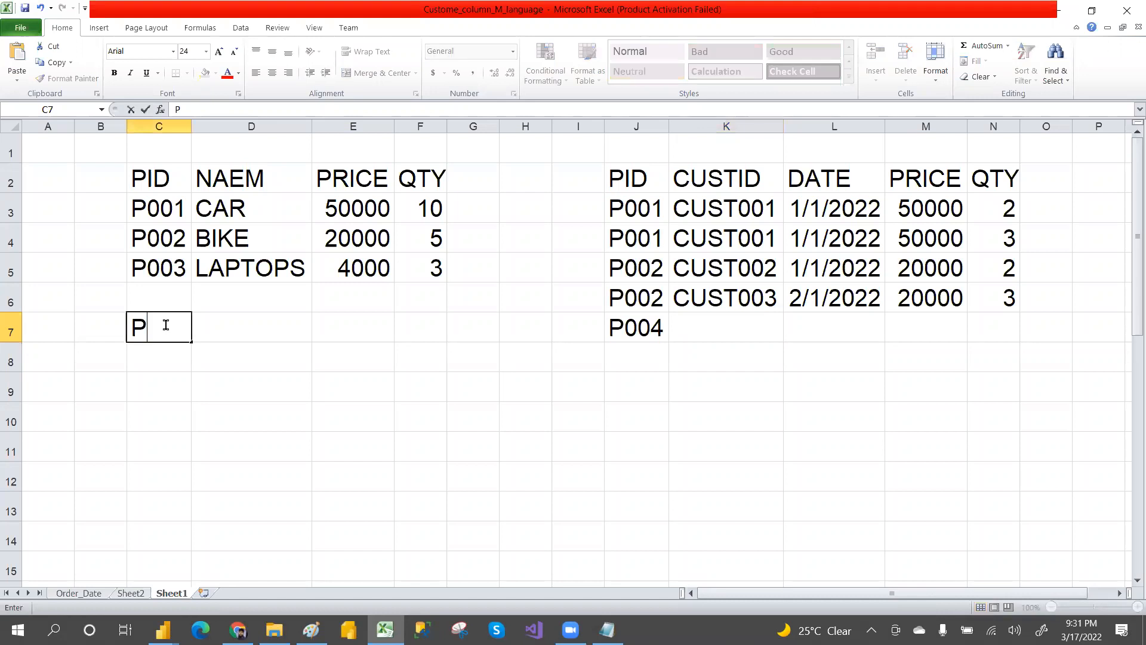
pyautogui.click(619, 146)
pyautogui.write('FK')
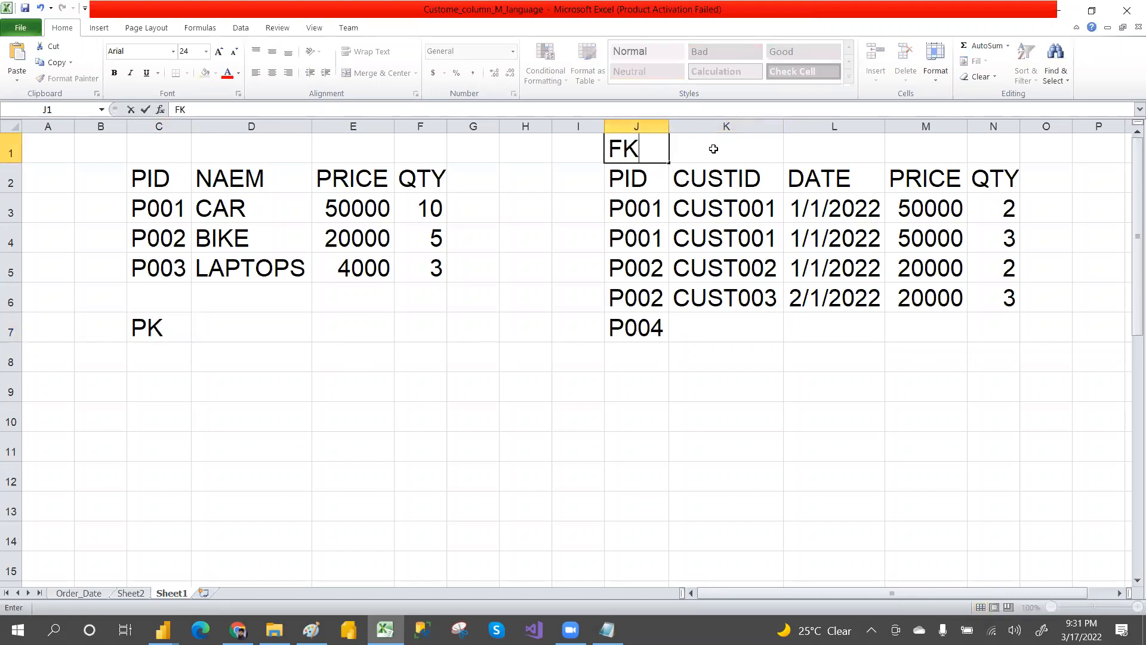
pyautogui.click(719, 149)
pyautogui.write('FK')
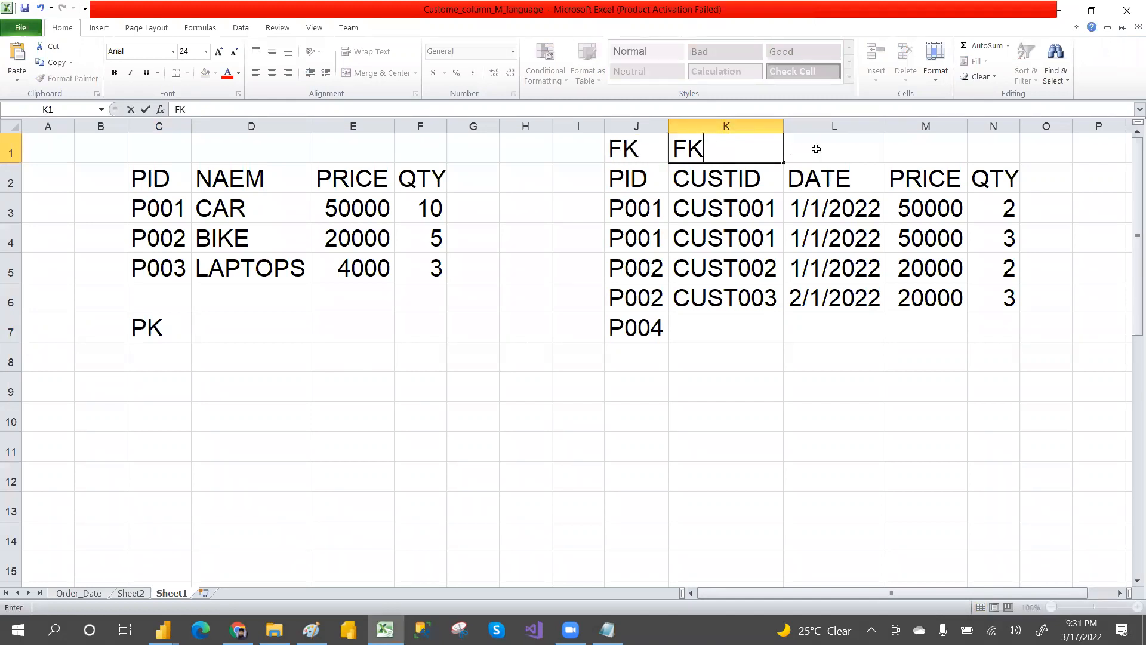
pyautogui.press('Tab')
pyautogui.write('FK')
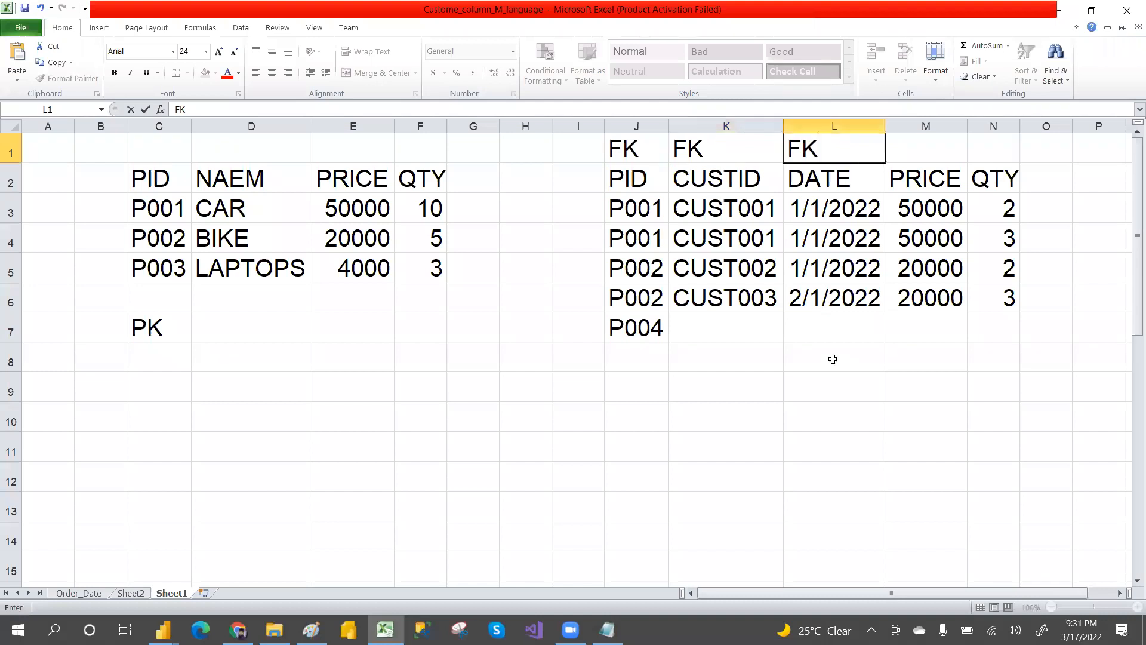
pyautogui.click(833, 359)
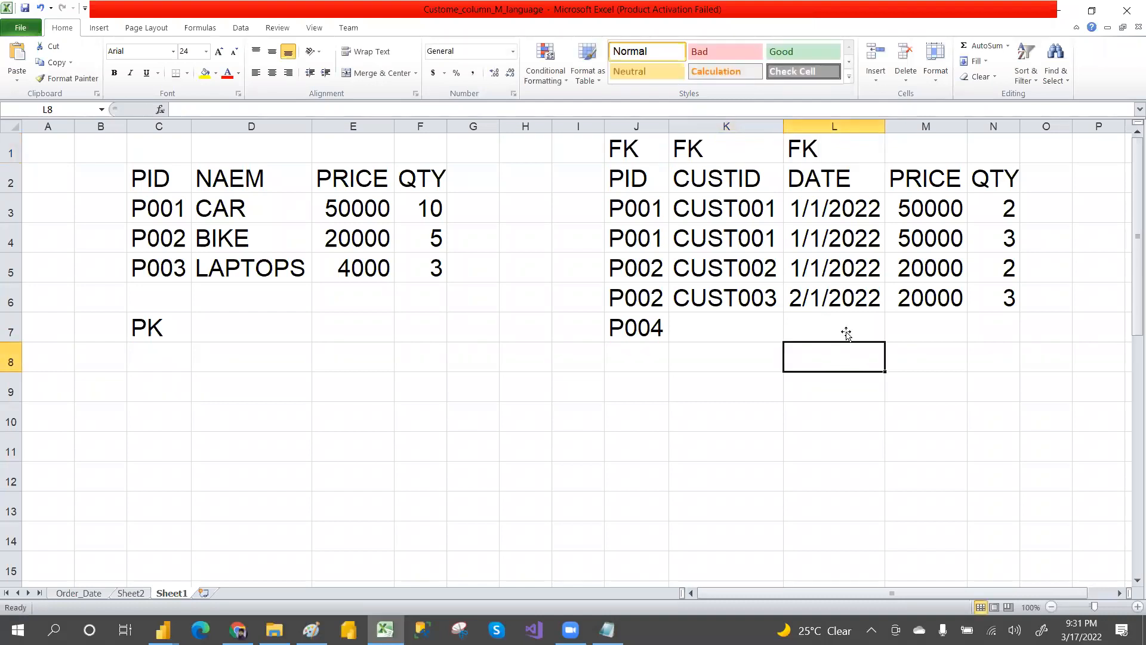
# Step: Examine the product table's PID column against the FK-marked sales columns
pyautogui.click(389, 350)
pyautogui.moveTo(174, 186); pyautogui.dragTo(430, 269)
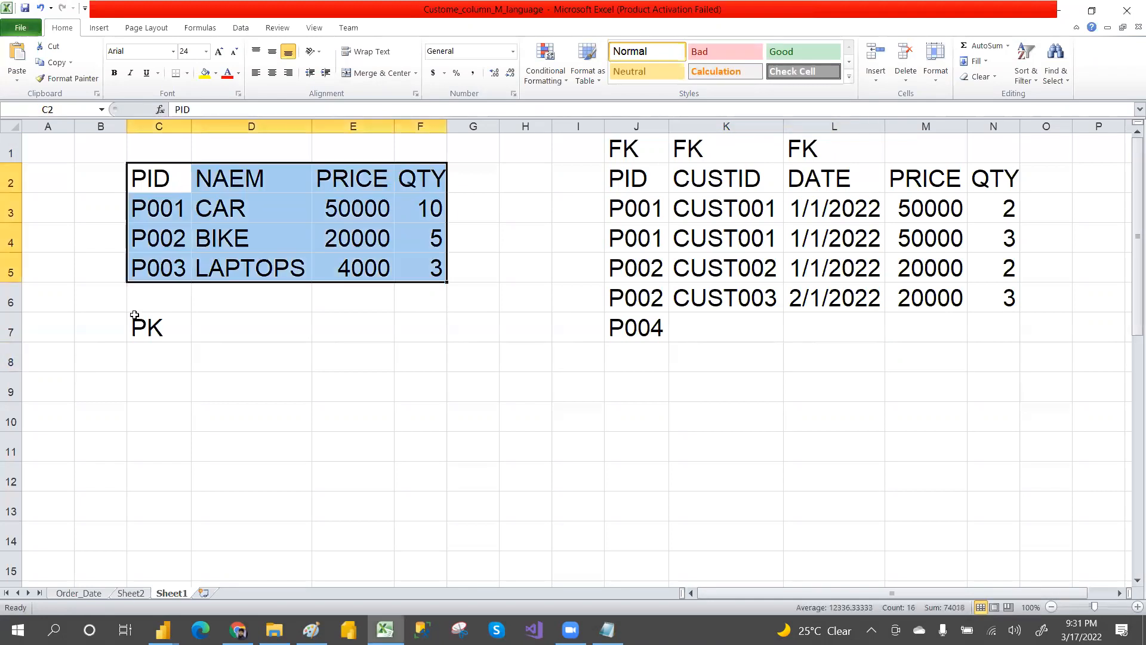
pyautogui.click(149, 330)
pyautogui.moveTo(156, 215); pyautogui.dragTo(158, 266)
pyautogui.moveTo(156, 179); pyautogui.dragTo(170, 277)
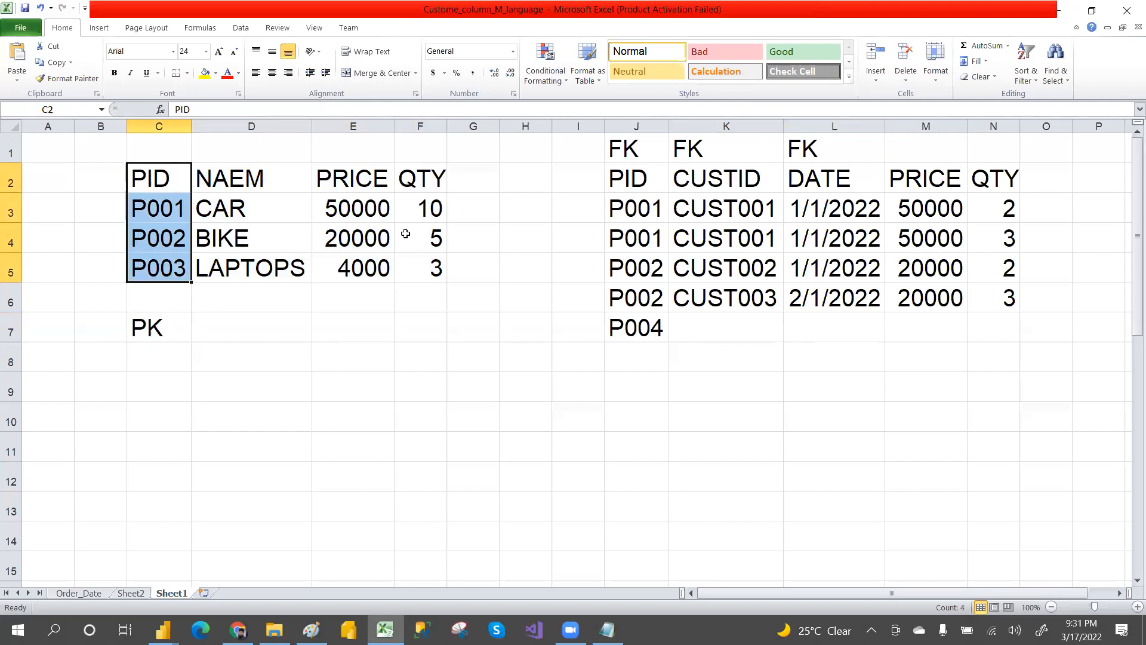
pyautogui.moveTo(634, 151); pyautogui.dragTo(796, 152)
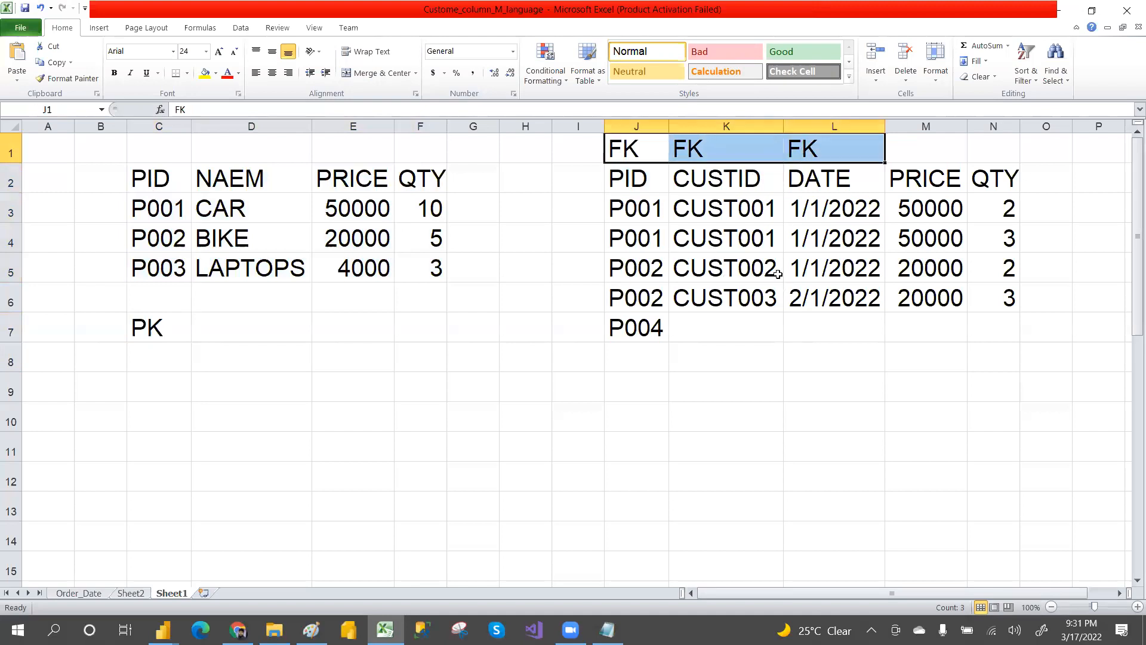
pyautogui.moveTo(142, 183); pyautogui.dragTo(396, 250)
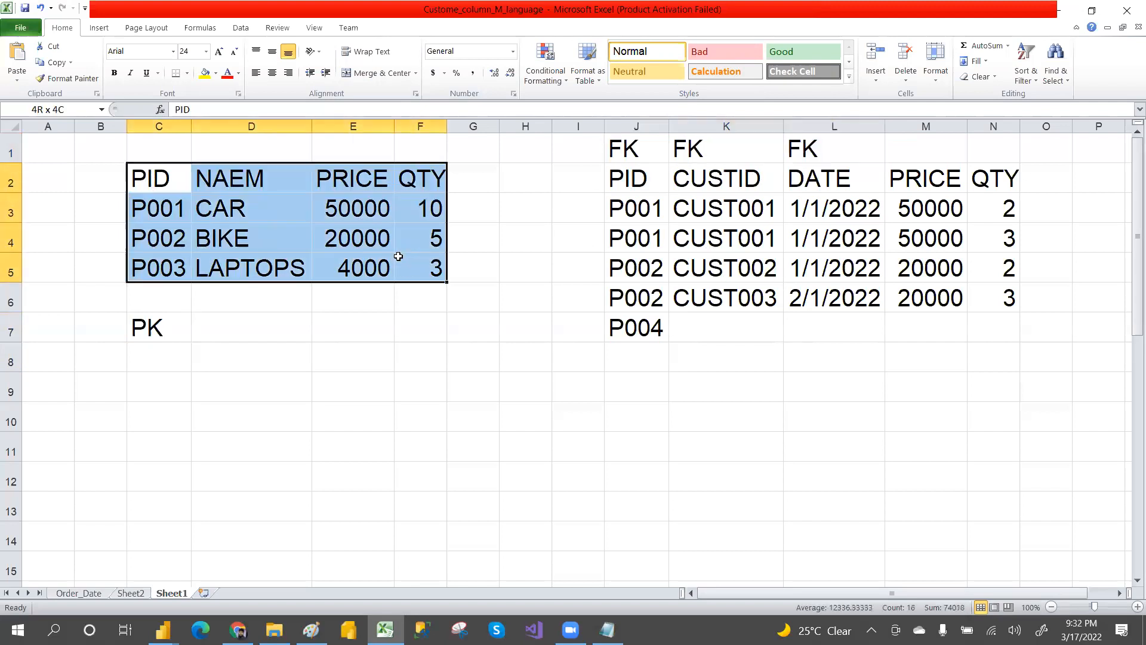
# Step: Add a product row P004, OTHERS, price 3000, quantity 1 to the product table
pyautogui.click(159, 292)
pyautogui.write('P0')
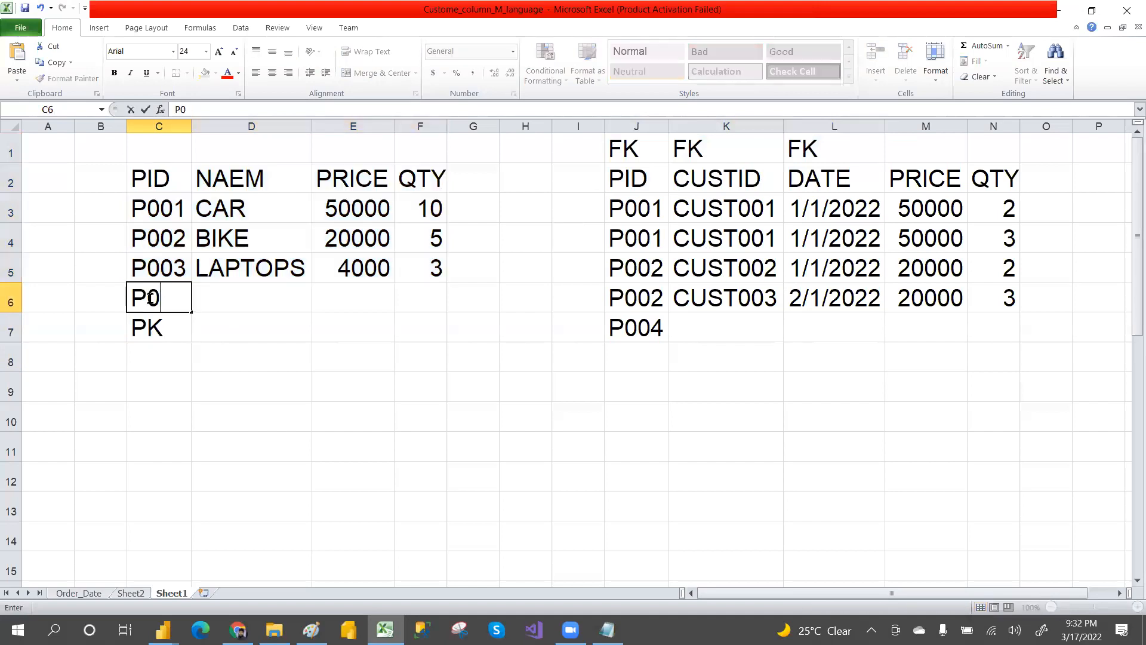
pyautogui.write('04')
pyautogui.click(242, 311)
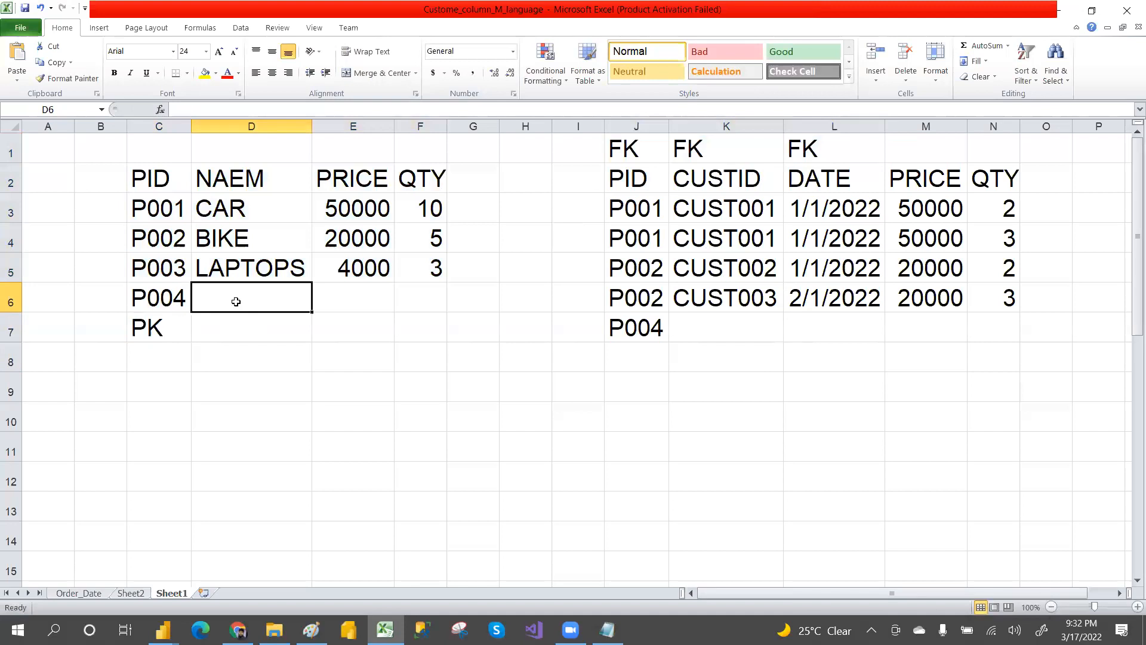
pyautogui.write('OTHERS')
pyautogui.click(337, 297)
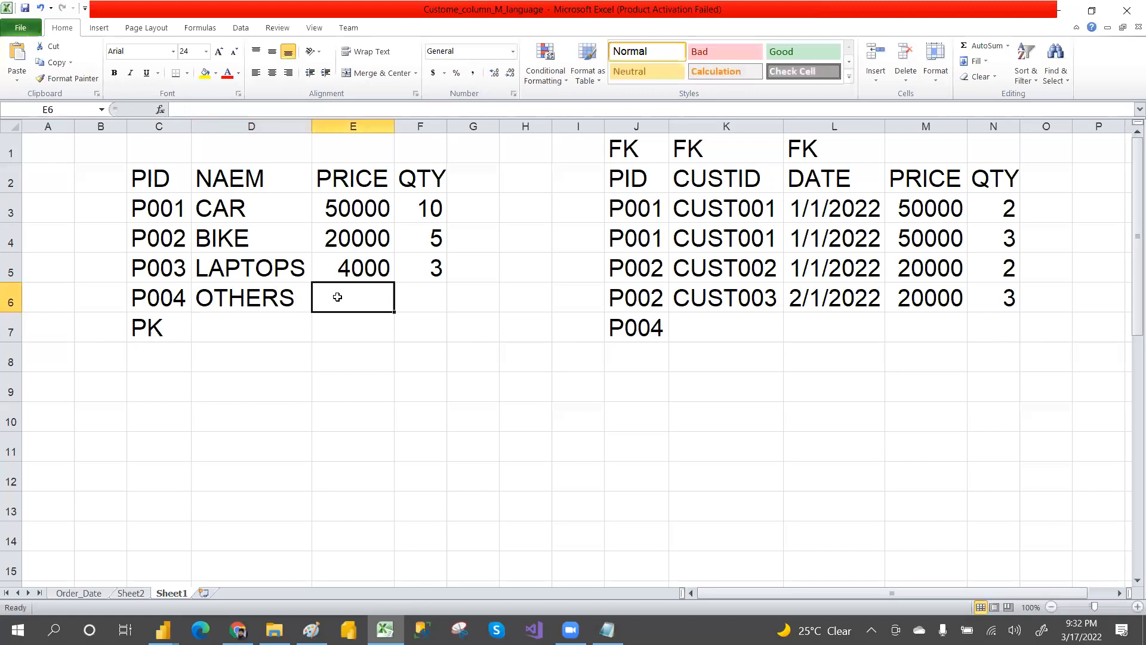
pyautogui.write('3000')
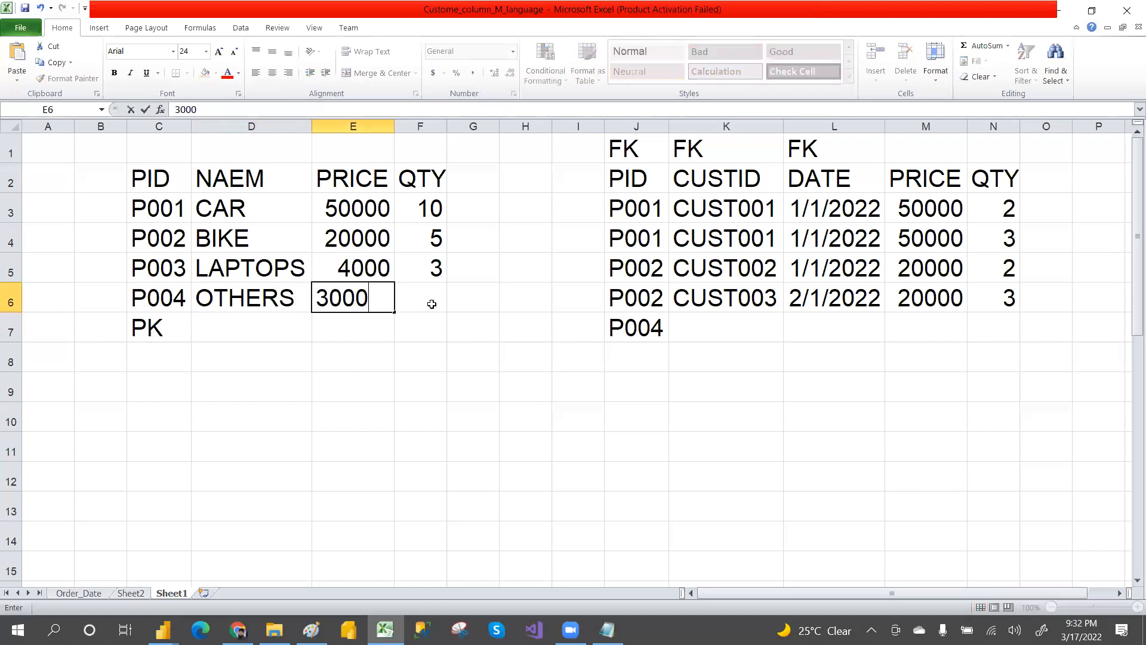
pyautogui.click(431, 304)
pyautogui.write('1')
pyautogui.click(496, 392)
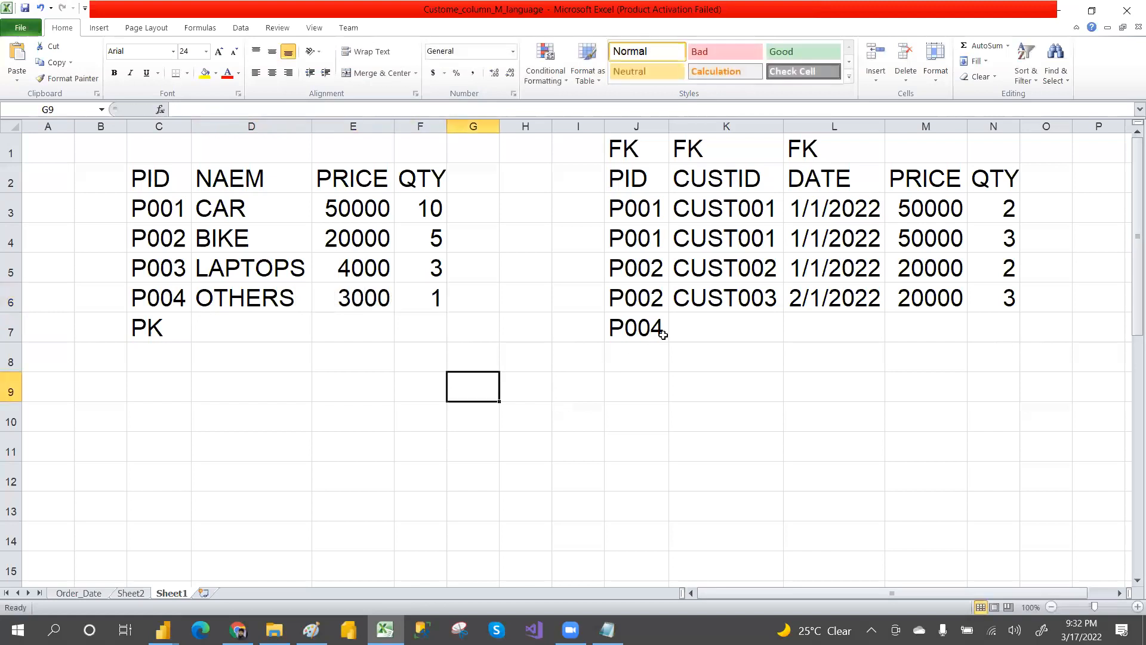
# Step: Examine the P004 sales row and both tables' ranges together
pyautogui.moveTo(627, 328); pyautogui.dragTo(950, 326)
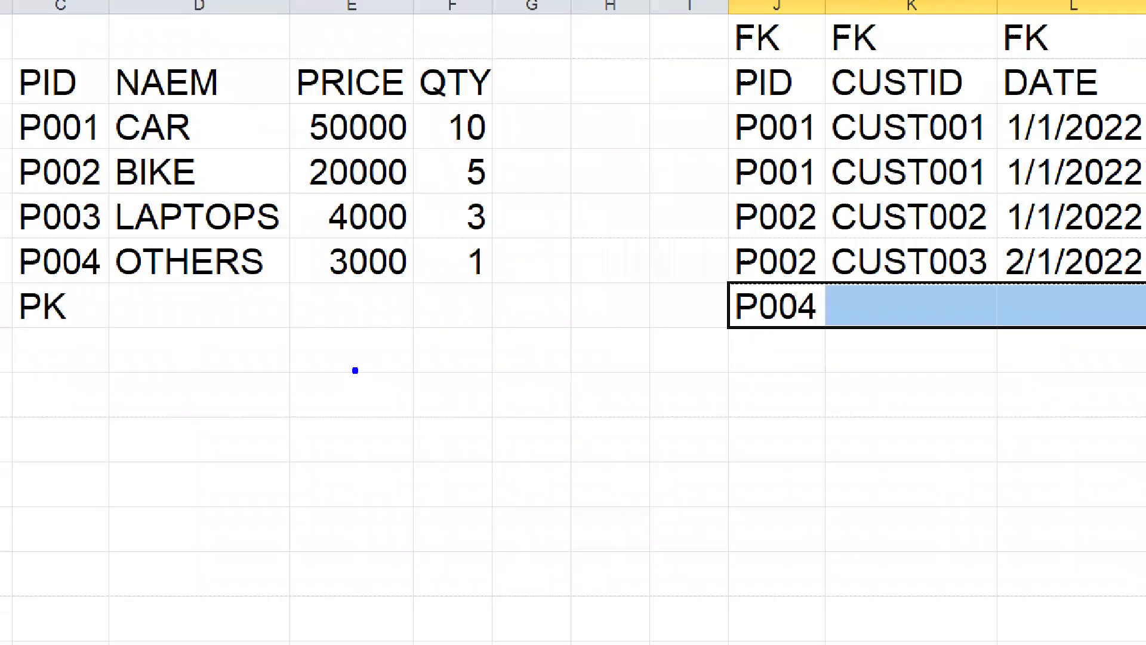
pyautogui.moveTo(28, 323)
pyautogui.mouseDown()
pyautogui.moveTo(642, 179)
pyautogui.moveTo(743, 20)
pyautogui.mouseUp()
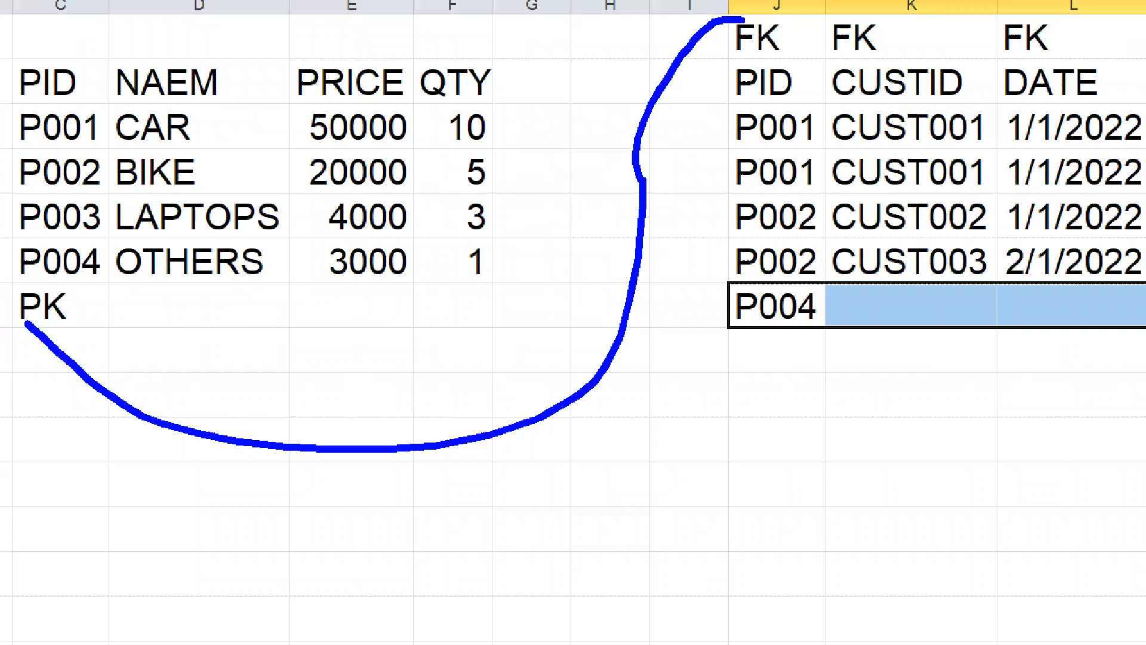
pyautogui.press('Escape')
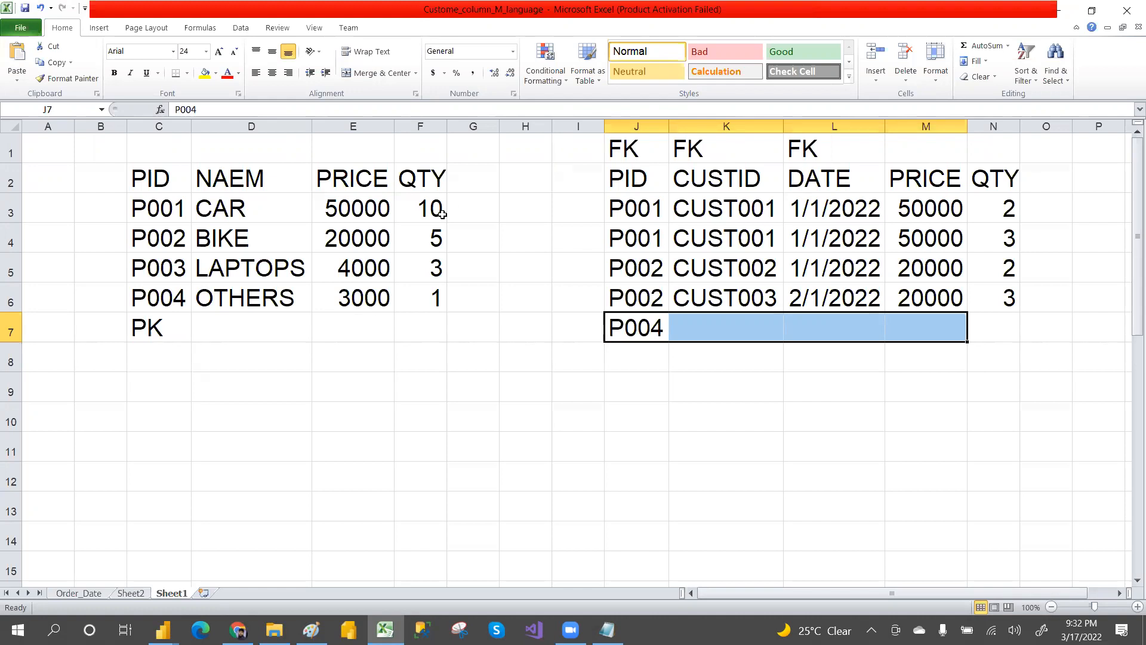
pyautogui.moveTo(192, 195); pyautogui.dragTo(335, 263)
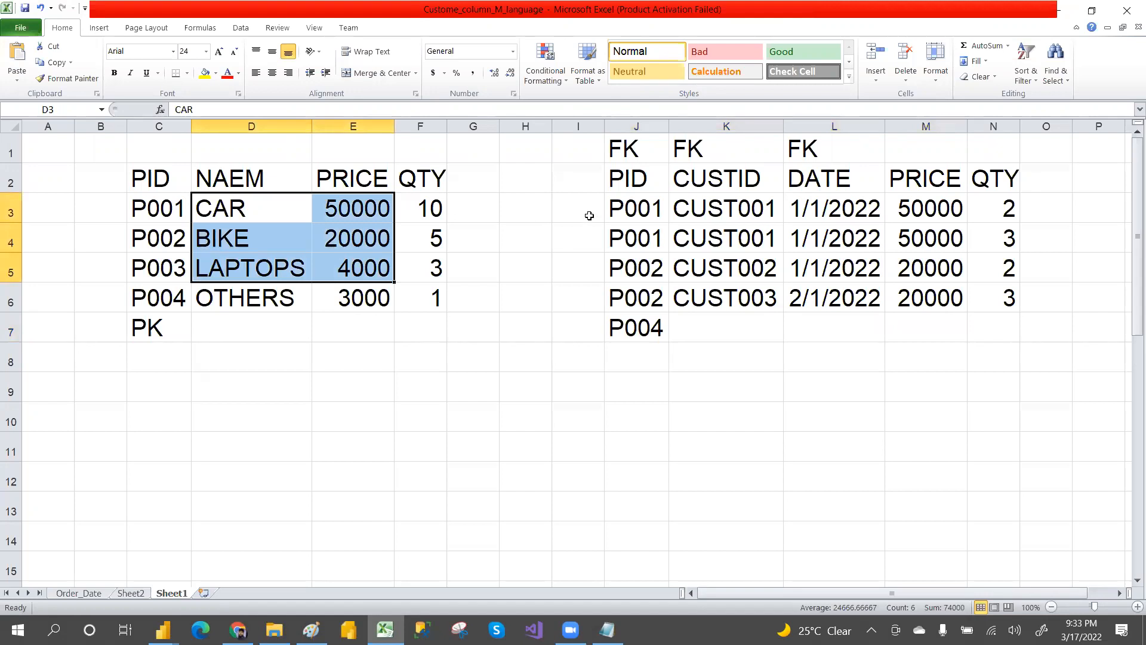
pyautogui.moveTo(591, 151); pyautogui.dragTo(966, 325)
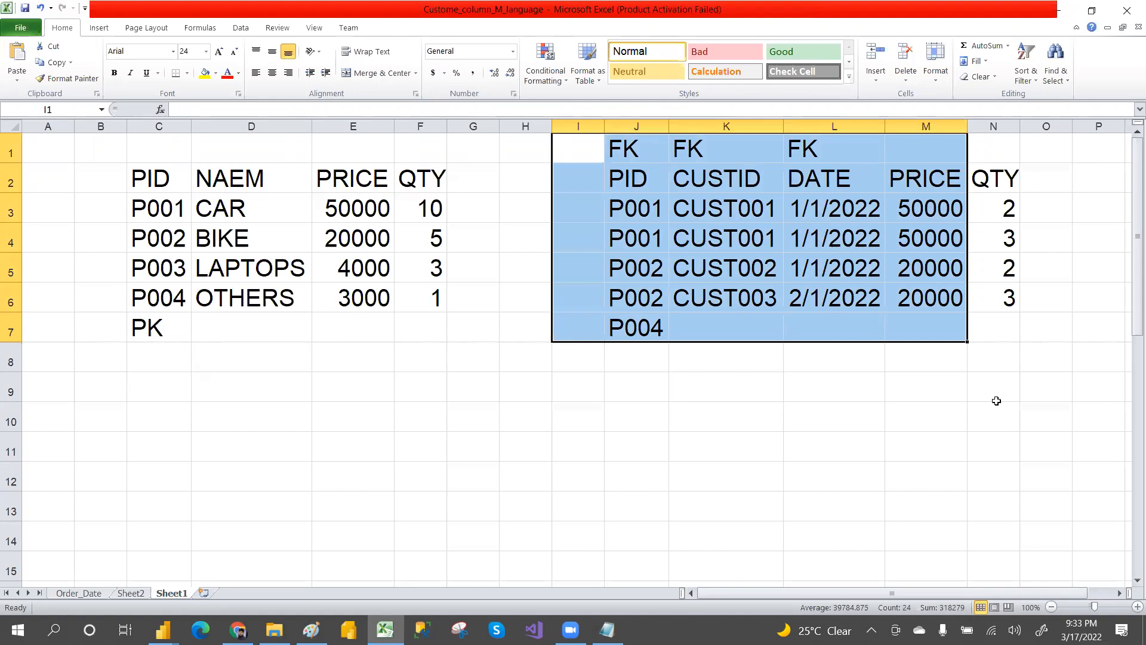
pyautogui.click(800, 388)
# Step: Start a customer table with the headers CUSTID in C13 and NAME in D13
pyautogui.click(178, 506)
pyautogui.write('CUS')
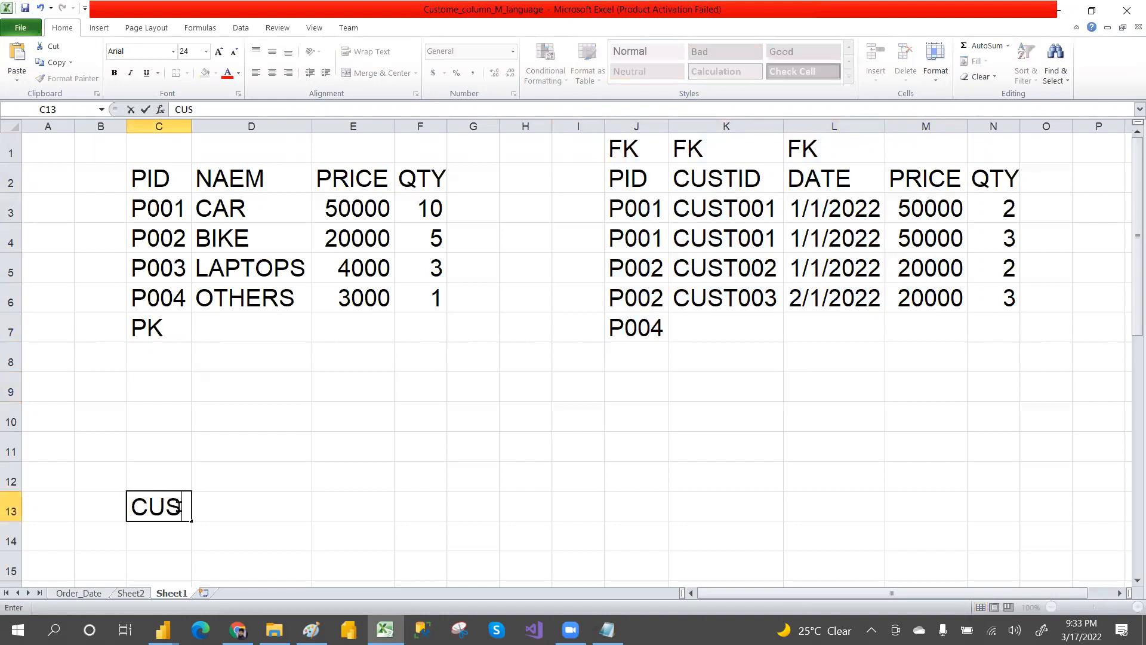
pyautogui.write('TID')
pyautogui.press('F2')
pyautogui.click(359, 510)
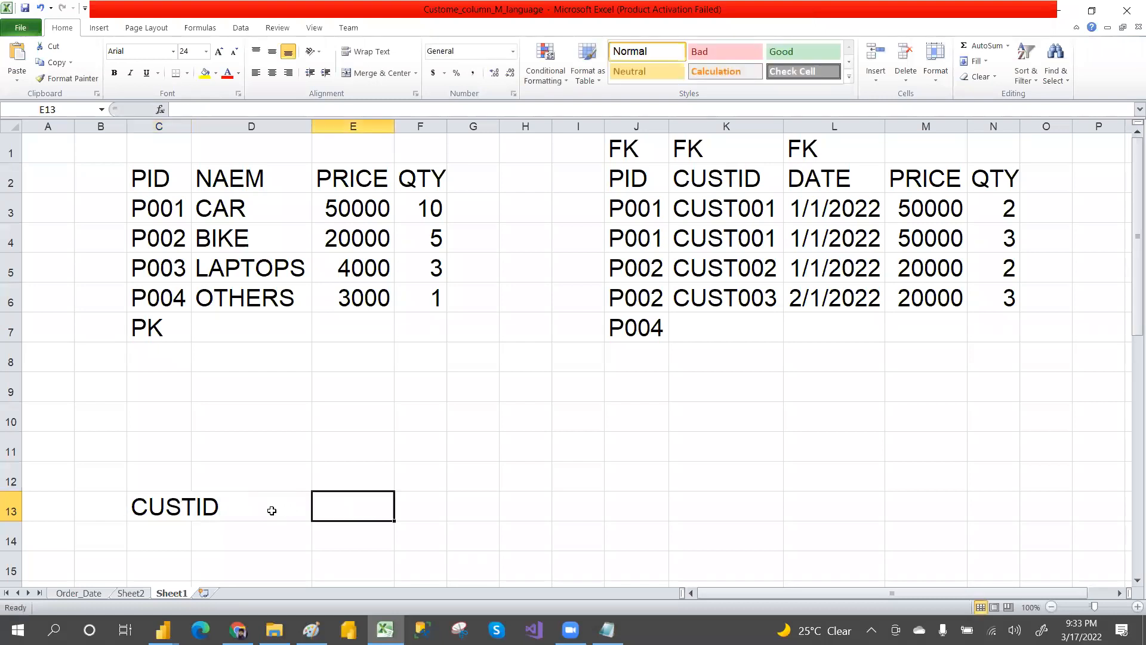
pyautogui.click(272, 510)
pyautogui.write('NAME')
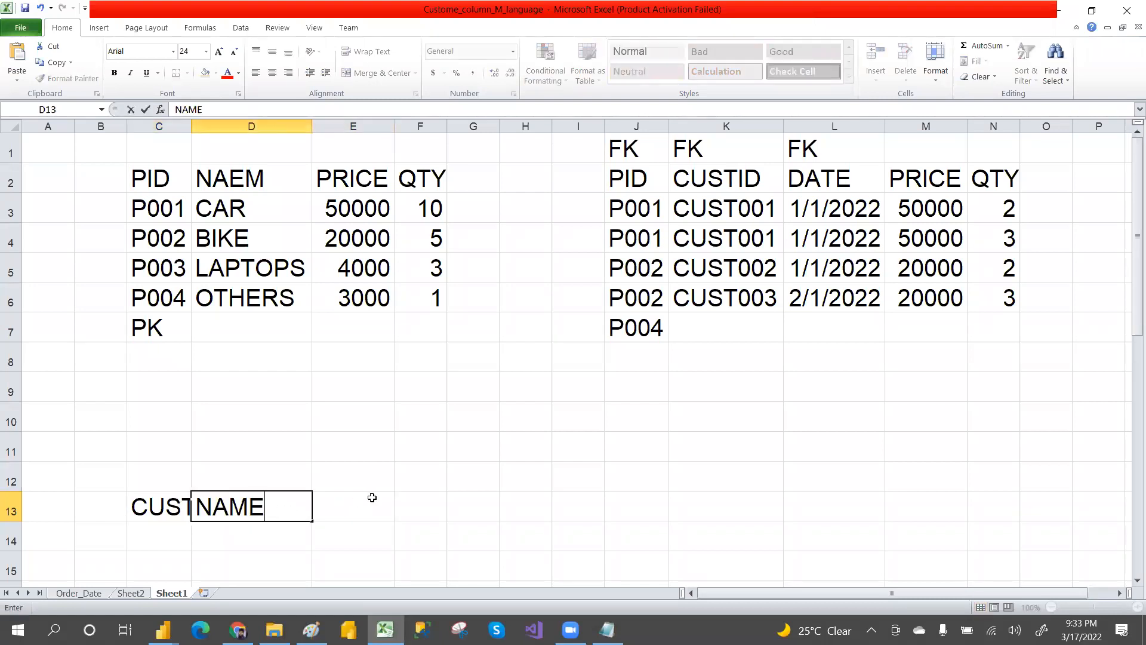
pyautogui.click(372, 497)
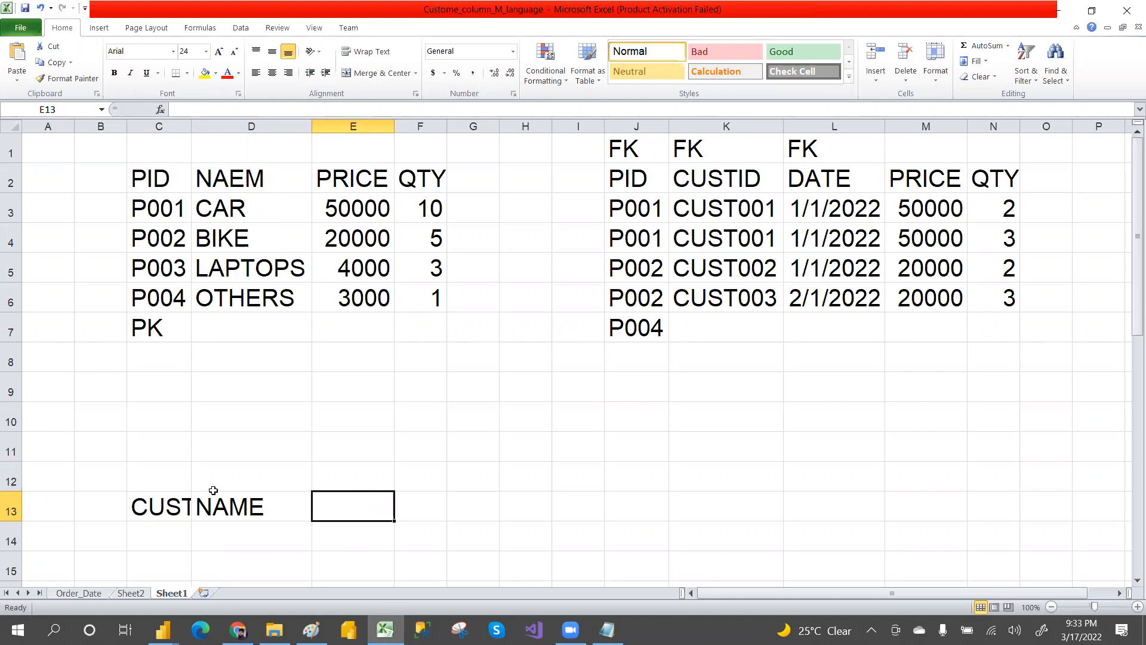
# Step: Widen column C and enter the header DOB in E13
pyautogui.moveTo(186, 126); pyautogui.dragTo(231, 127)
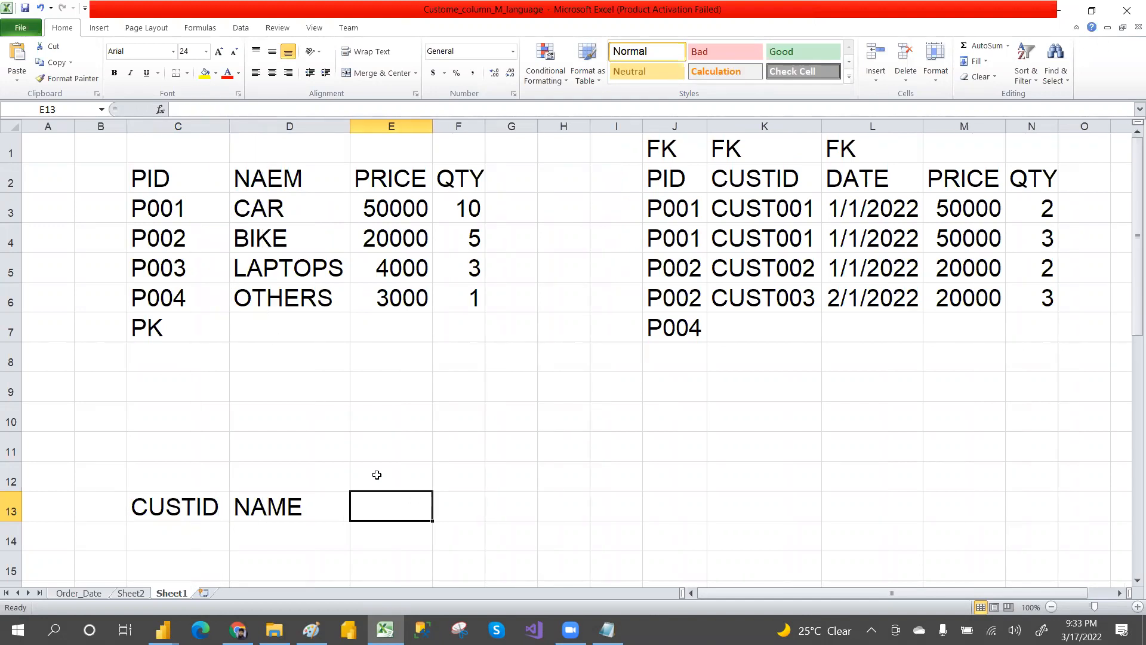
pyautogui.write('d')
pyautogui.press('BackSpace')
pyautogui.write('DOB')
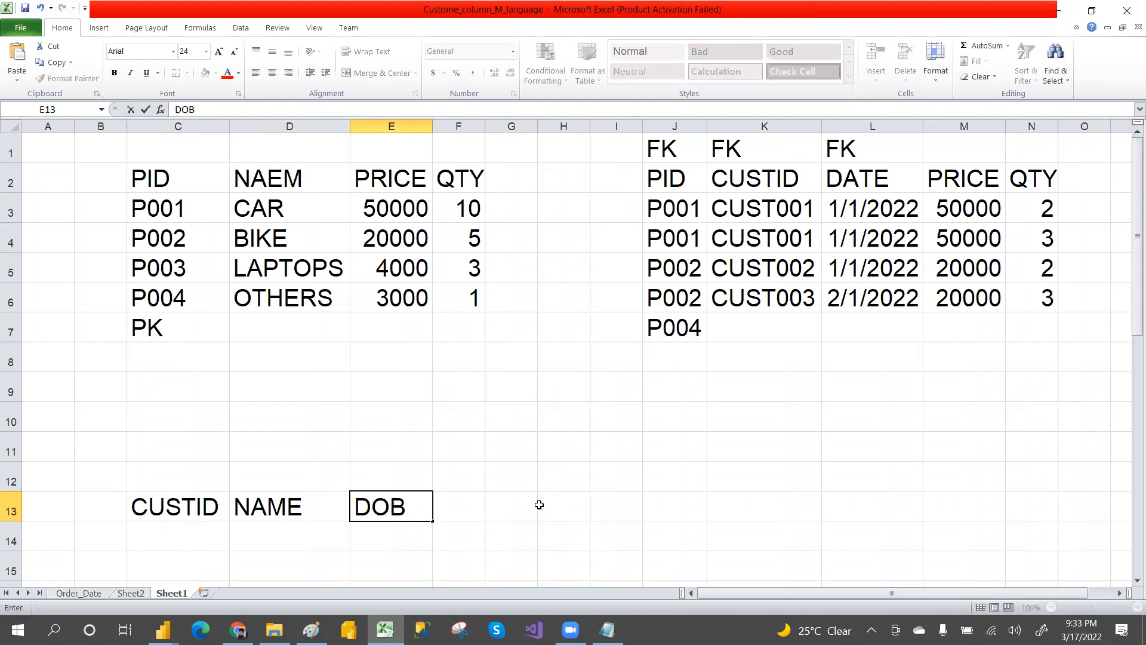
# Step: Examine the customer table header cells and the empty row beneath them
pyautogui.click(539, 505)
pyautogui.moveTo(171, 507); pyautogui.dragTo(389, 523)
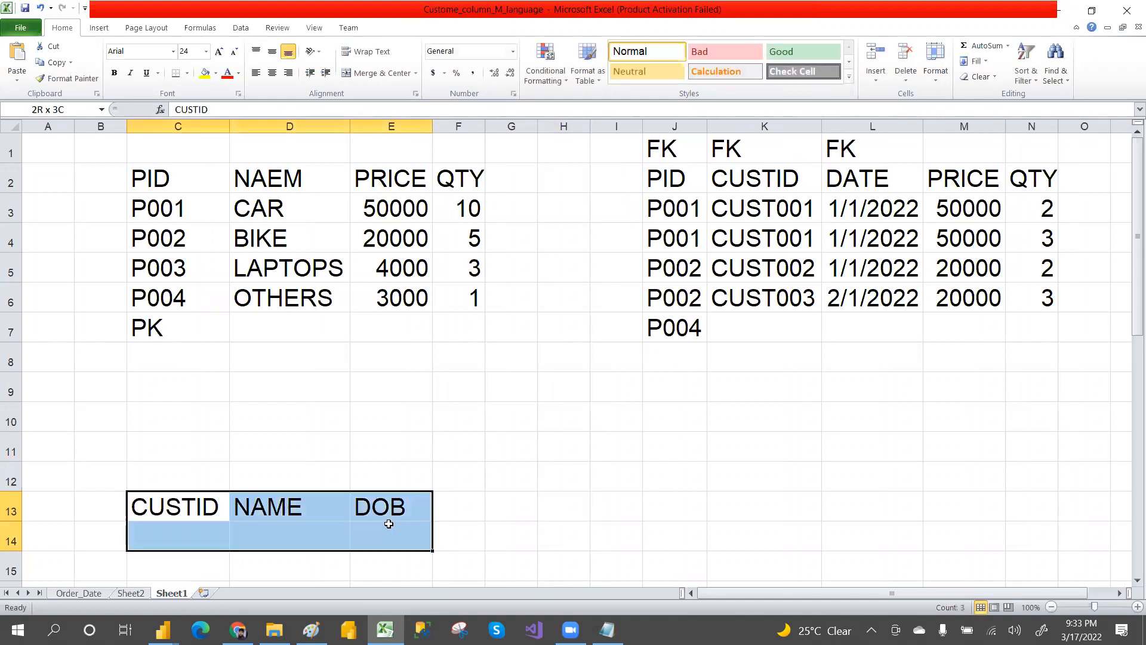
pyautogui.click(442, 525)
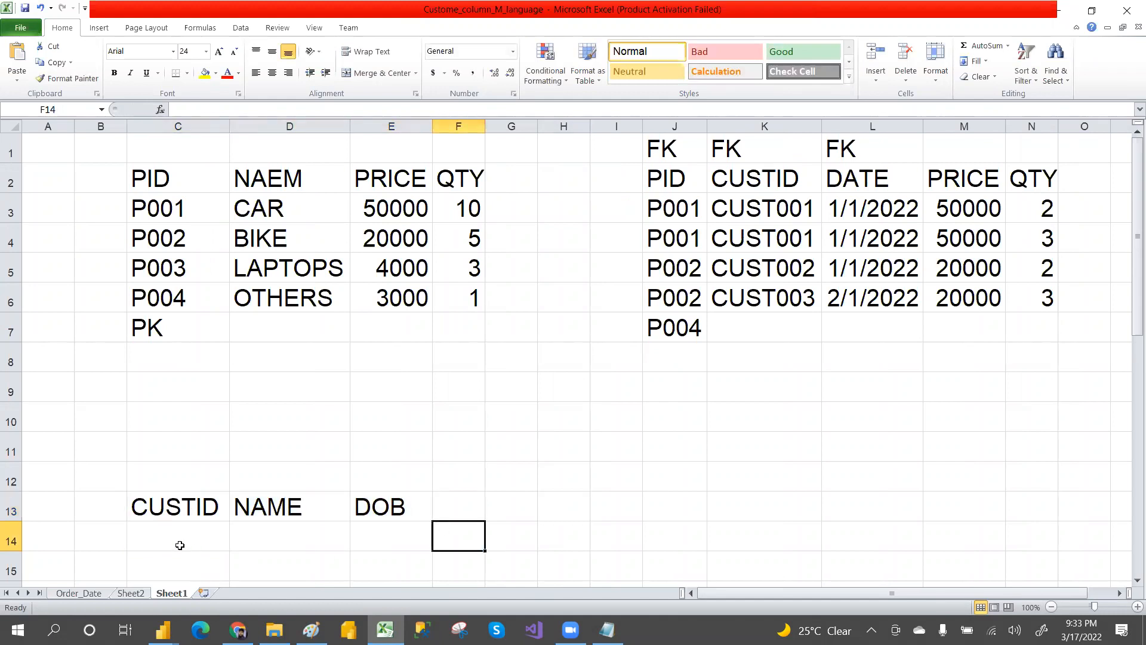
pyautogui.moveTo(169, 515); pyautogui.dragTo(368, 549)
pyautogui.click(244, 553)
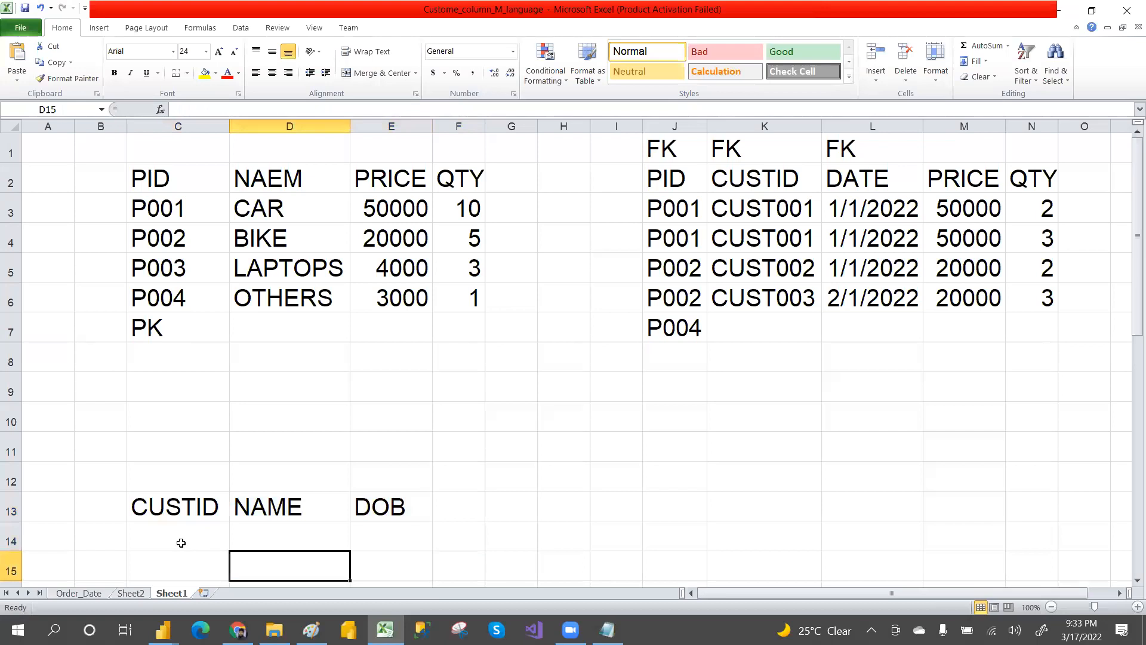
pyautogui.click(181, 541)
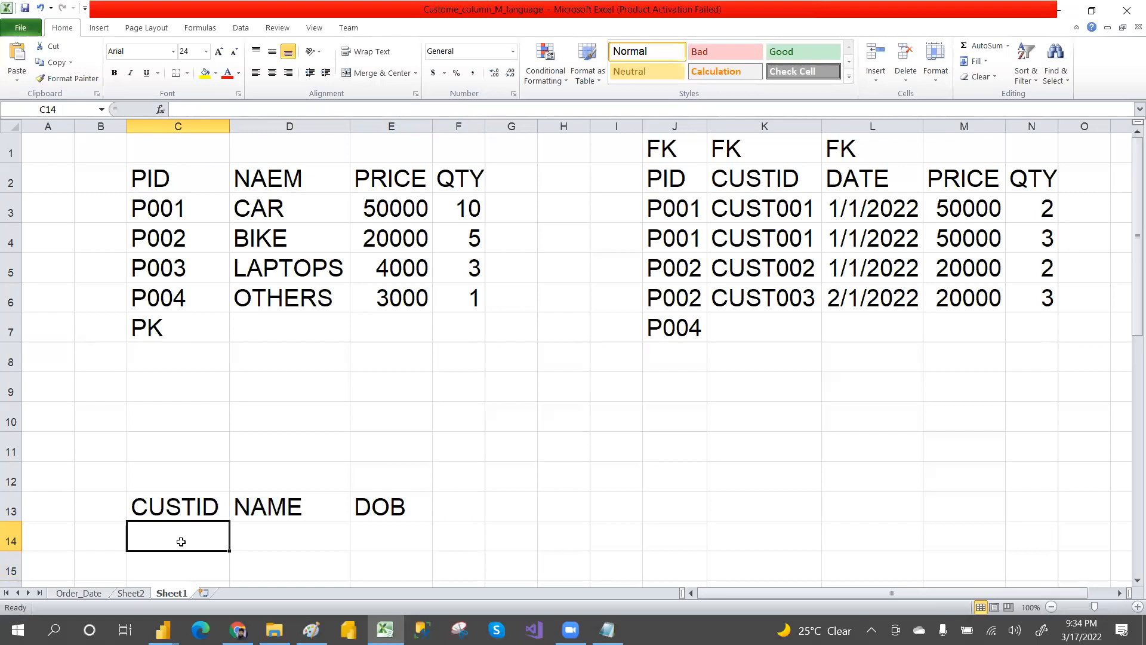
pyautogui.moveTo(158, 499); pyautogui.dragTo(377, 536)
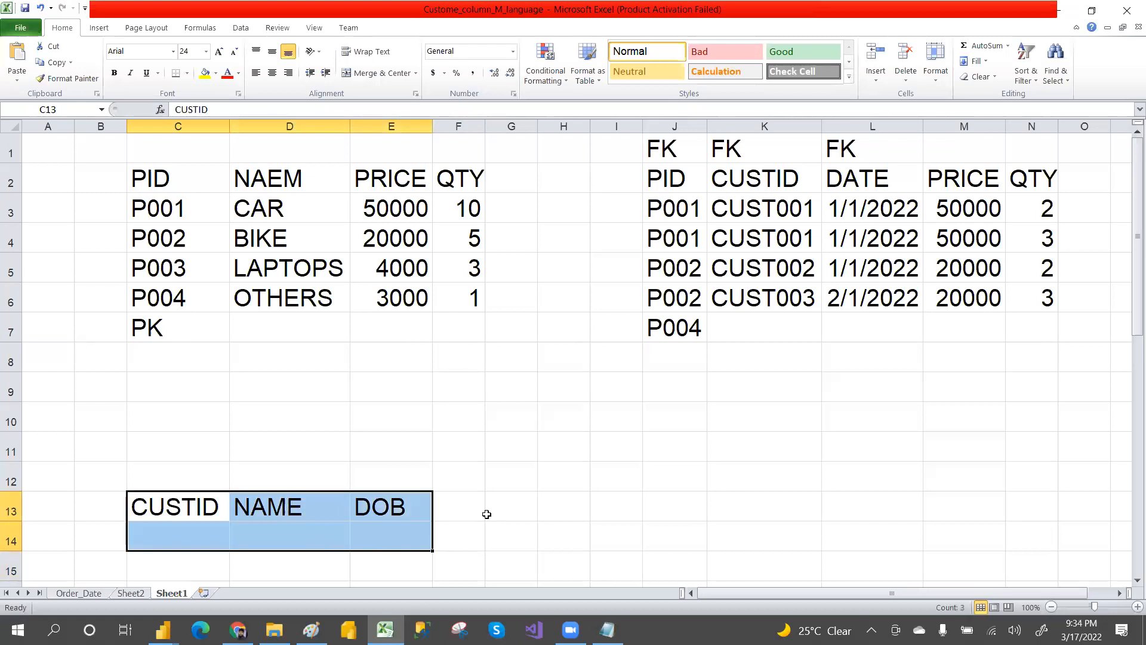
pyautogui.click(486, 513)
# Step: Compare the product table's data range with the sales table's range, including its FK row
pyautogui.moveTo(650, 480); pyautogui.dragTo(922, 547)
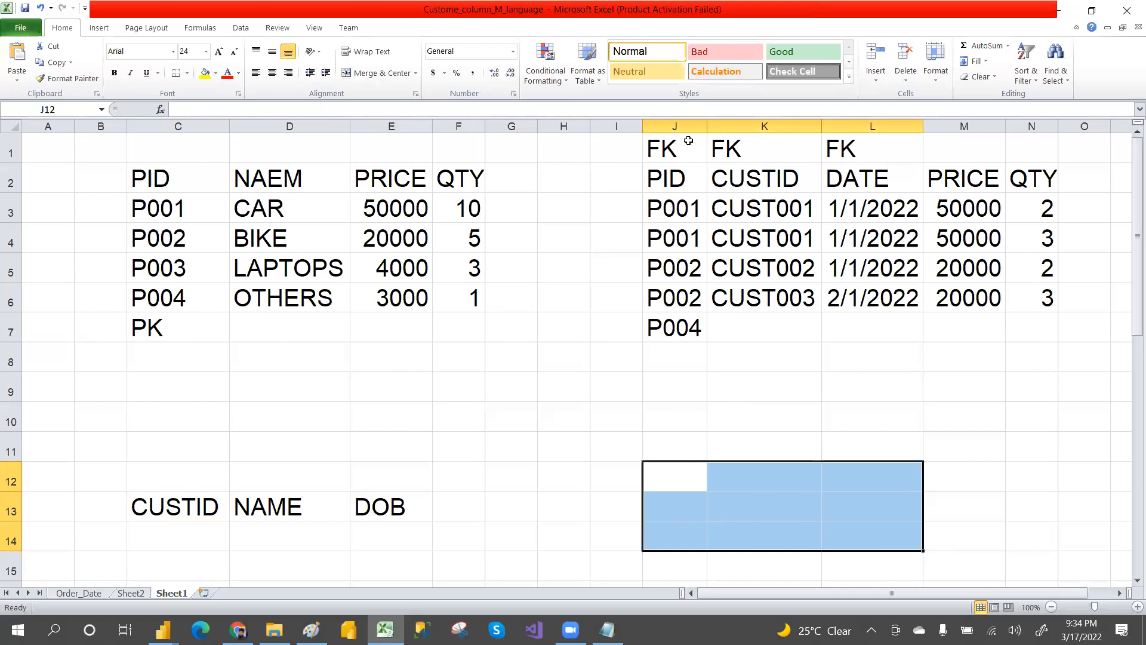
pyautogui.moveTo(688, 141); pyautogui.dragTo(979, 322)
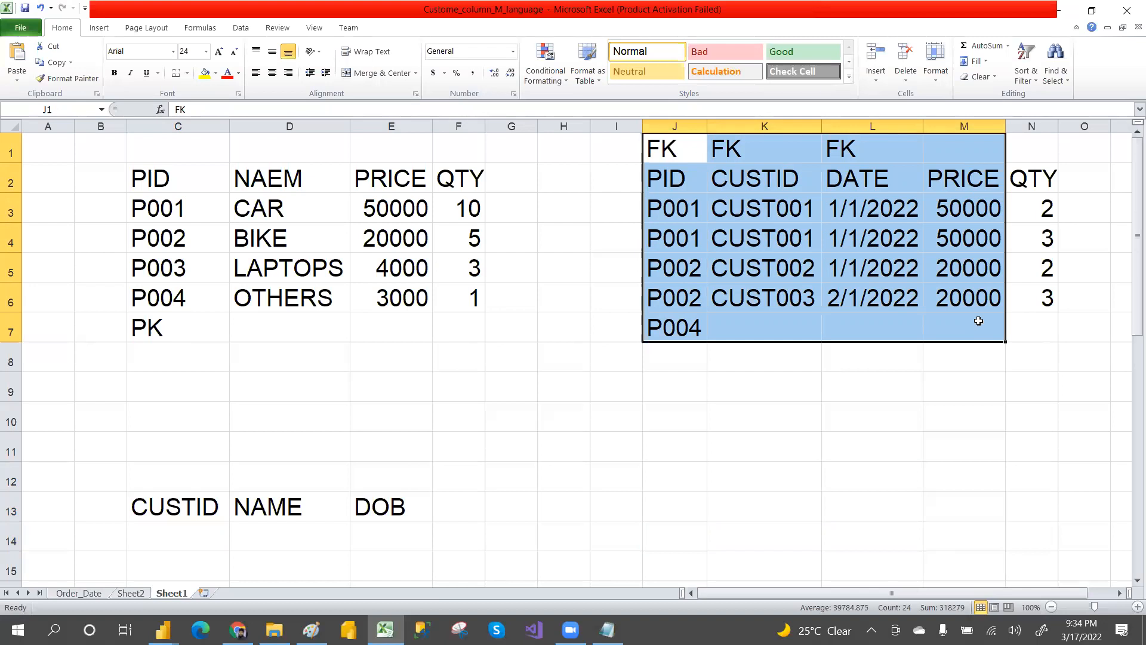
pyautogui.moveTo(192, 197); pyautogui.dragTo(391, 289)
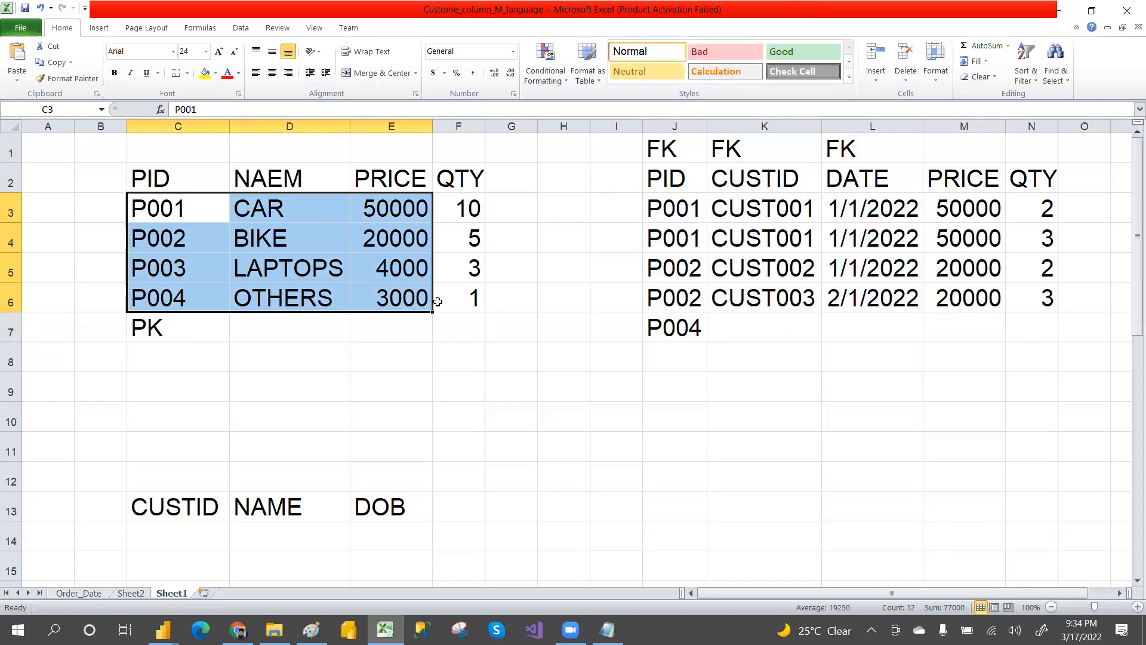
pyautogui.moveTo(668, 180); pyautogui.dragTo(885, 344)
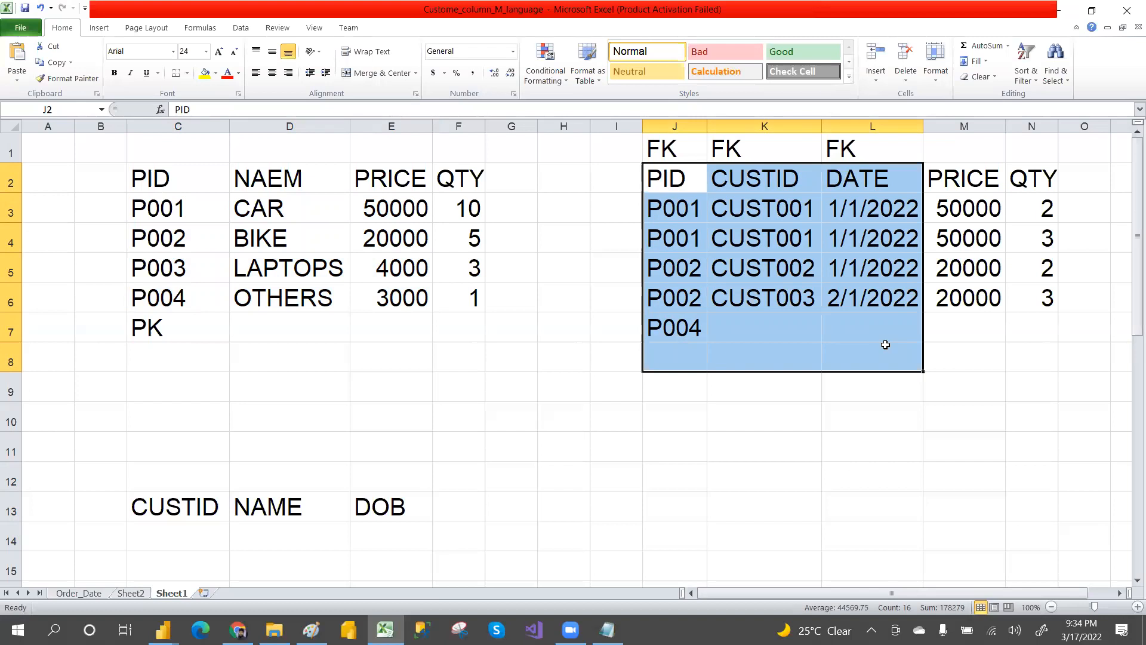
pyautogui.click(883, 435)
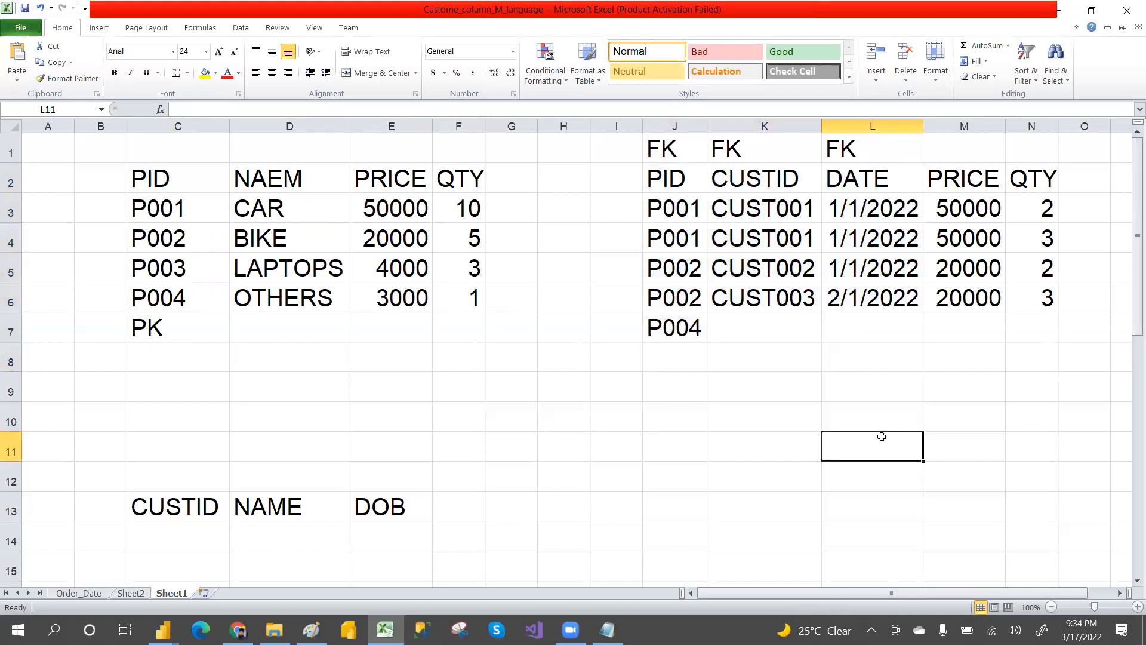
pyautogui.moveTo(171, 206); pyautogui.dragTo(415, 288)
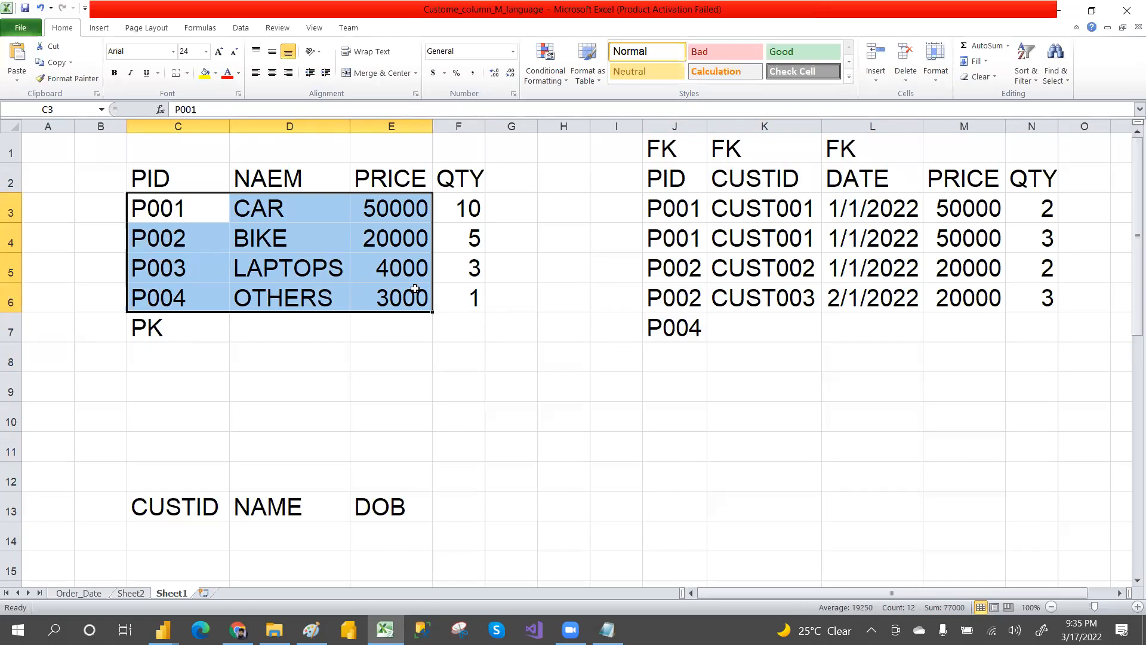
pyautogui.moveTo(659, 176); pyautogui.dragTo(945, 333)
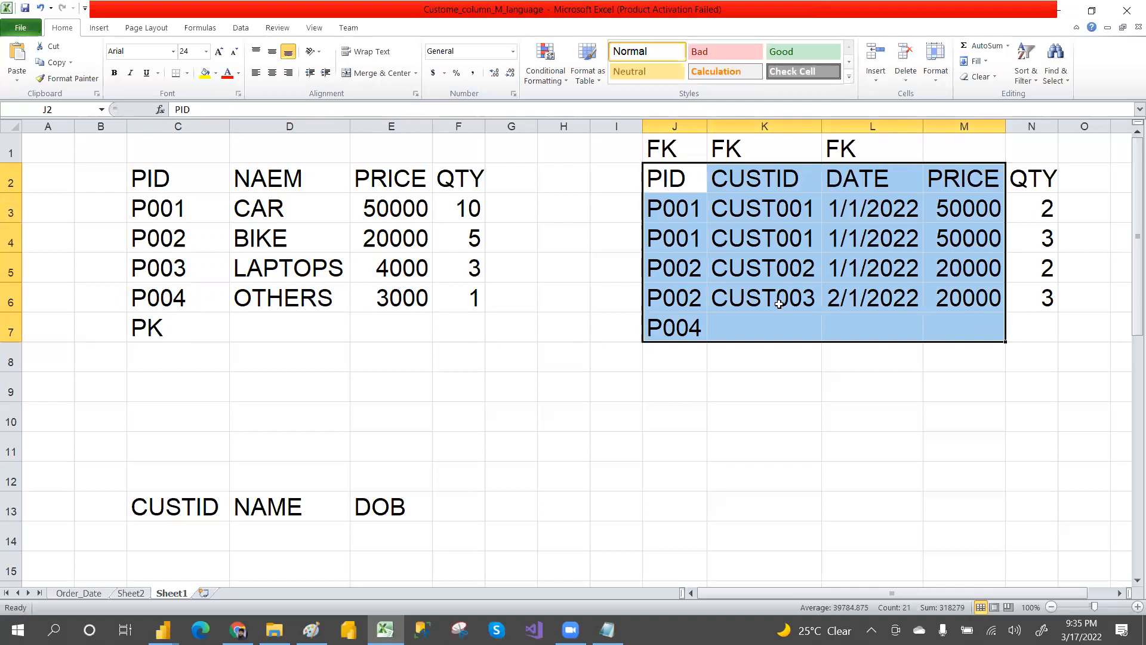
pyautogui.moveTo(159, 200); pyautogui.dragTo(460, 292)
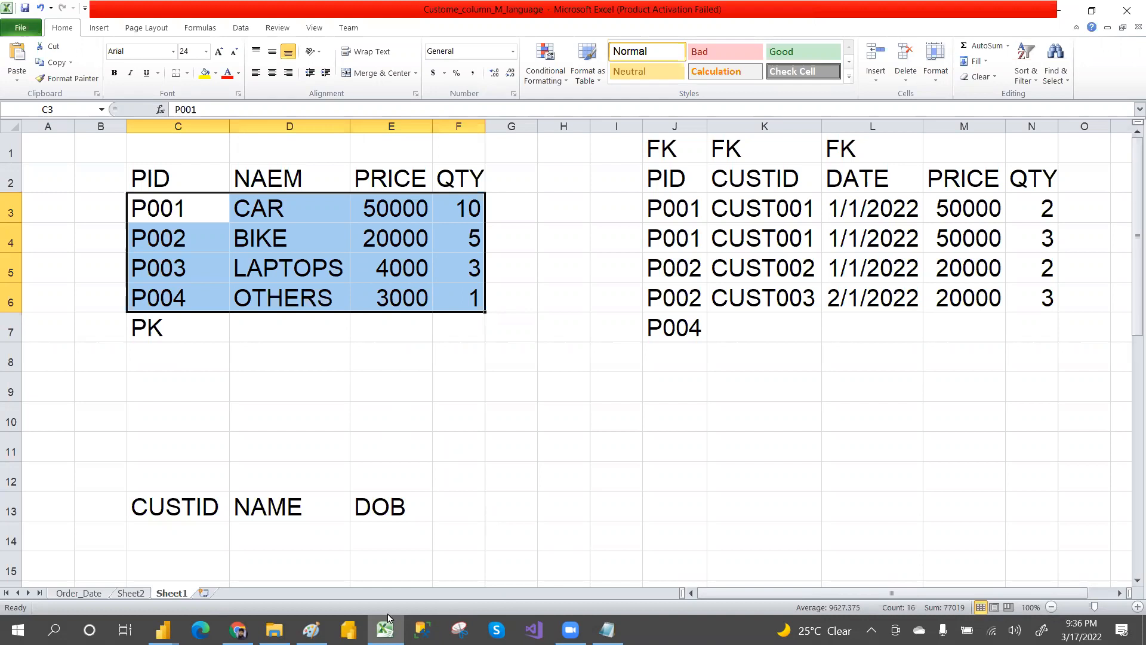
# Step: Switch to Paint and add the note "3) PK'S (UNIQUE DATA)" below "2) QUESTION FACT"
pyautogui.click(311, 629)
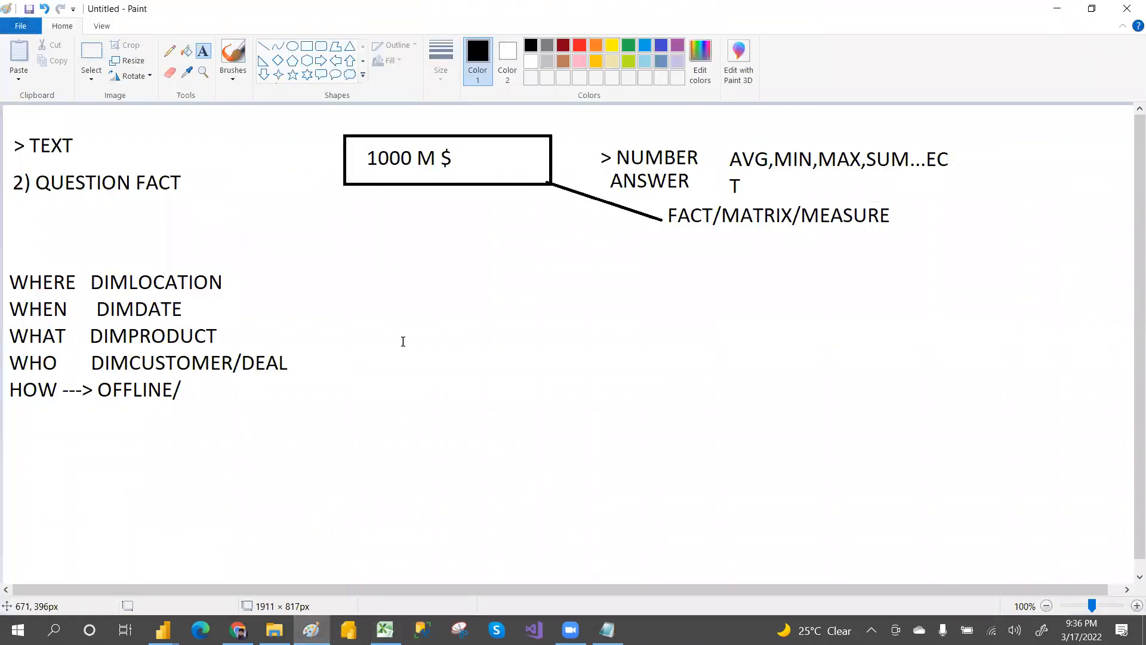
pyautogui.click(30, 218)
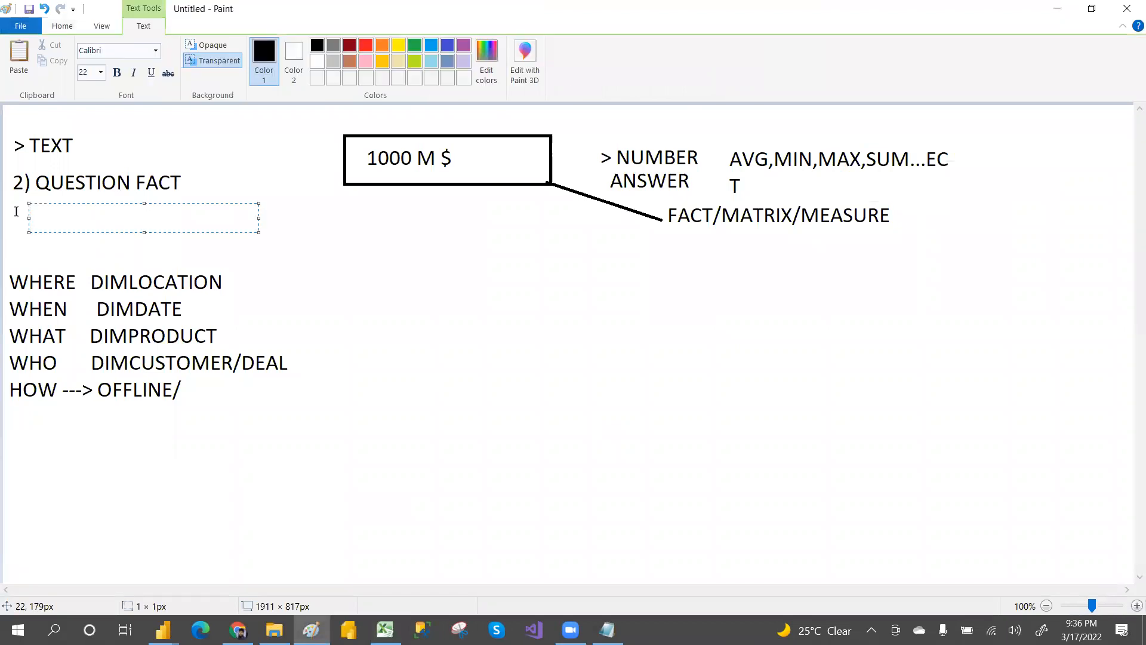
pyautogui.click(16, 211)
pyautogui.click(17, 211)
pyautogui.write("3) PK'S (")
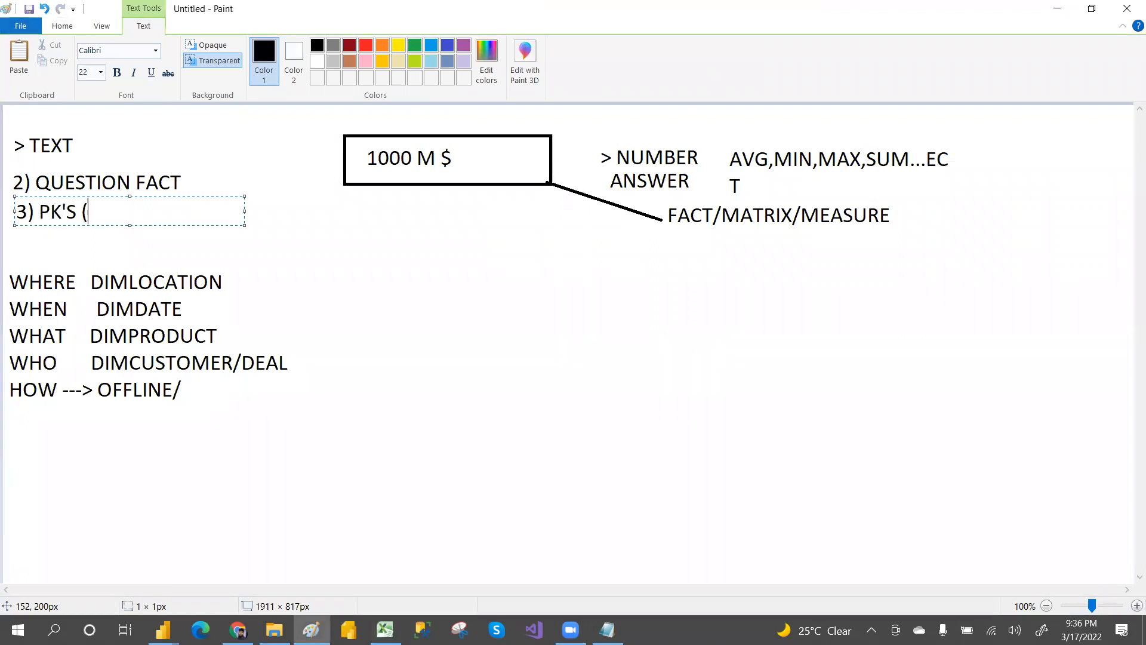
pyautogui.write('UNIQUE')
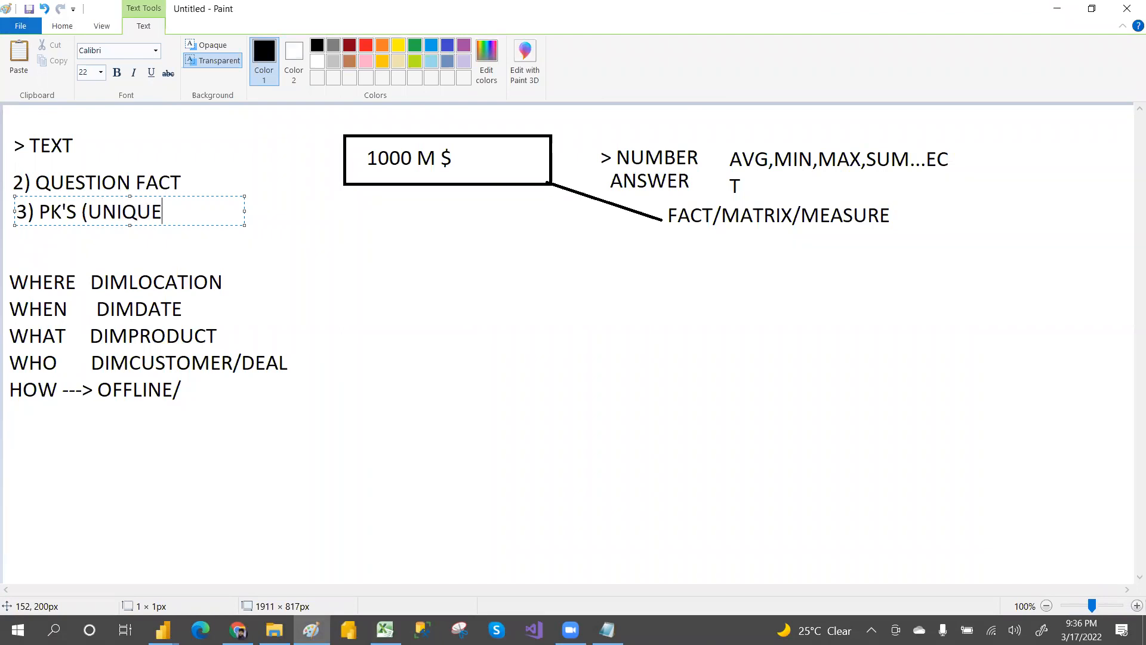
pyautogui.write(' DATA)')
# Step: Add the note "FK'S (DUPLICATES)" above the "> NUMBER ANSWER" text
pyautogui.click(598, 123)
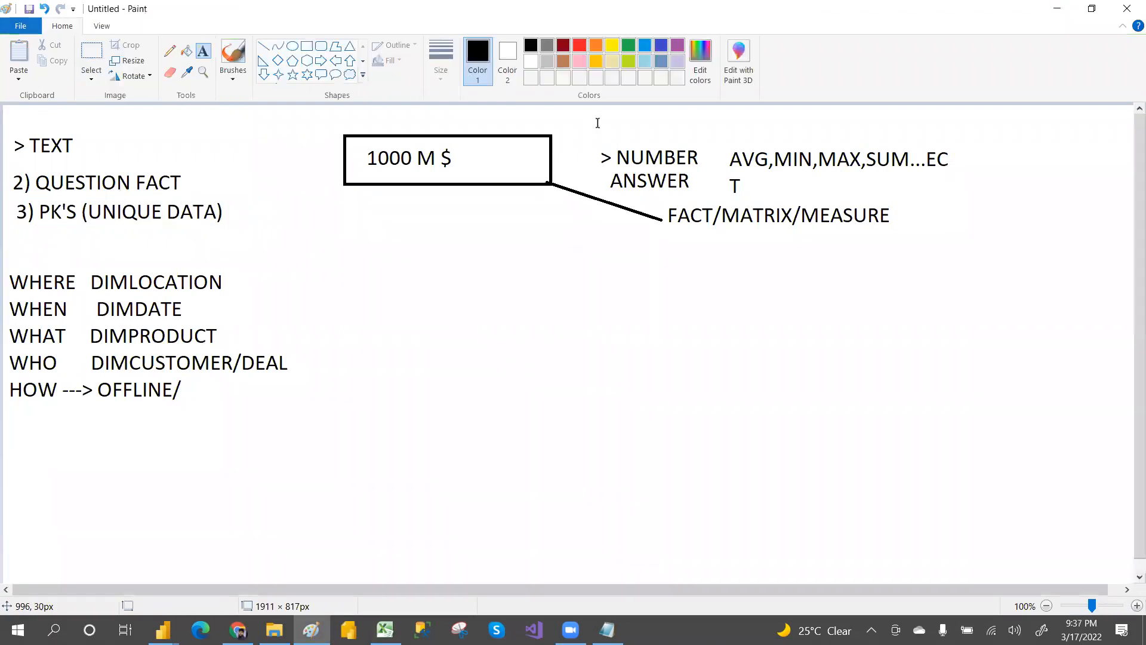
pyautogui.click(599, 119)
pyautogui.write("FK'S ")
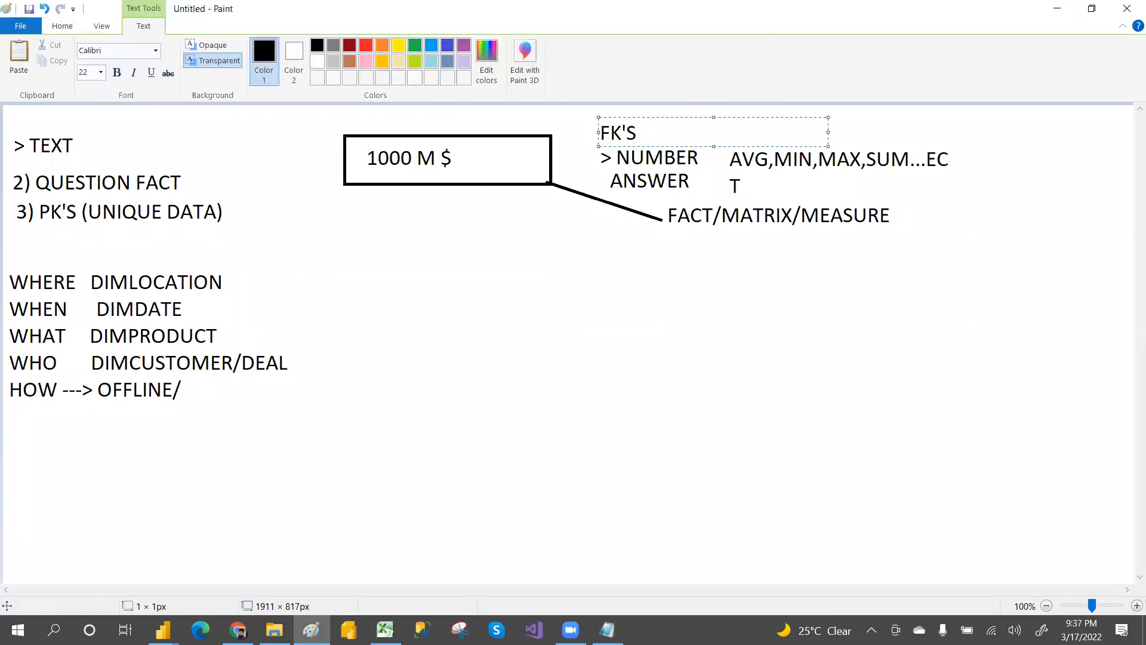
pyautogui.write('(DUPLICATES)')
pyautogui.click(511, 307)
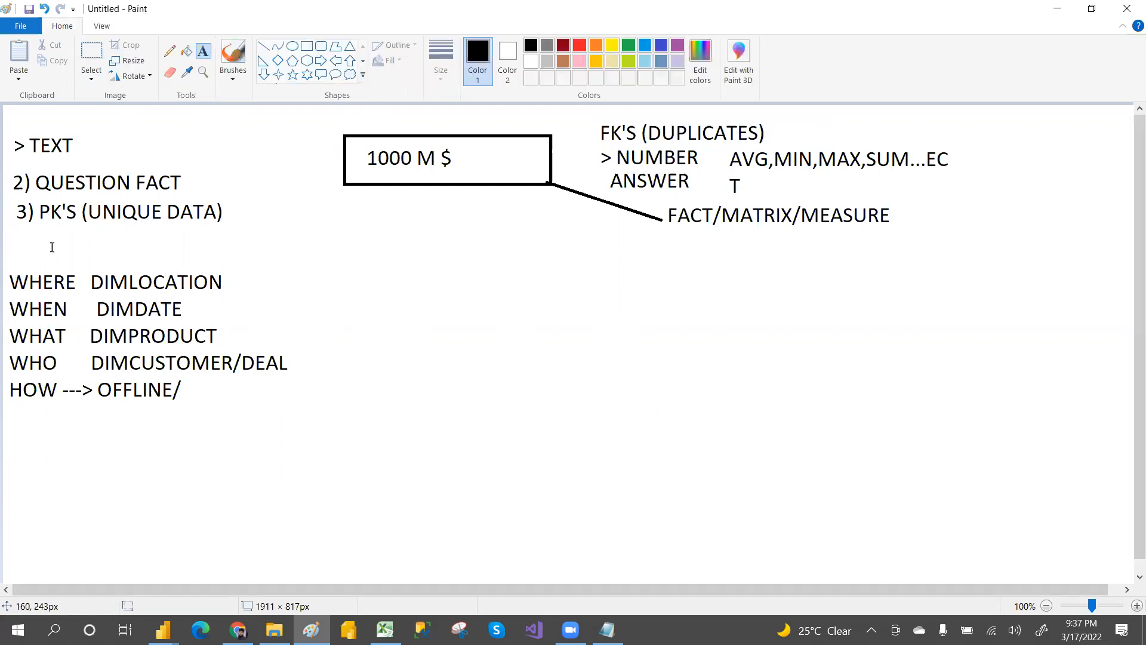
# Step: Add the note "4) LESS DATA" below the PK line
pyautogui.click(23, 240)
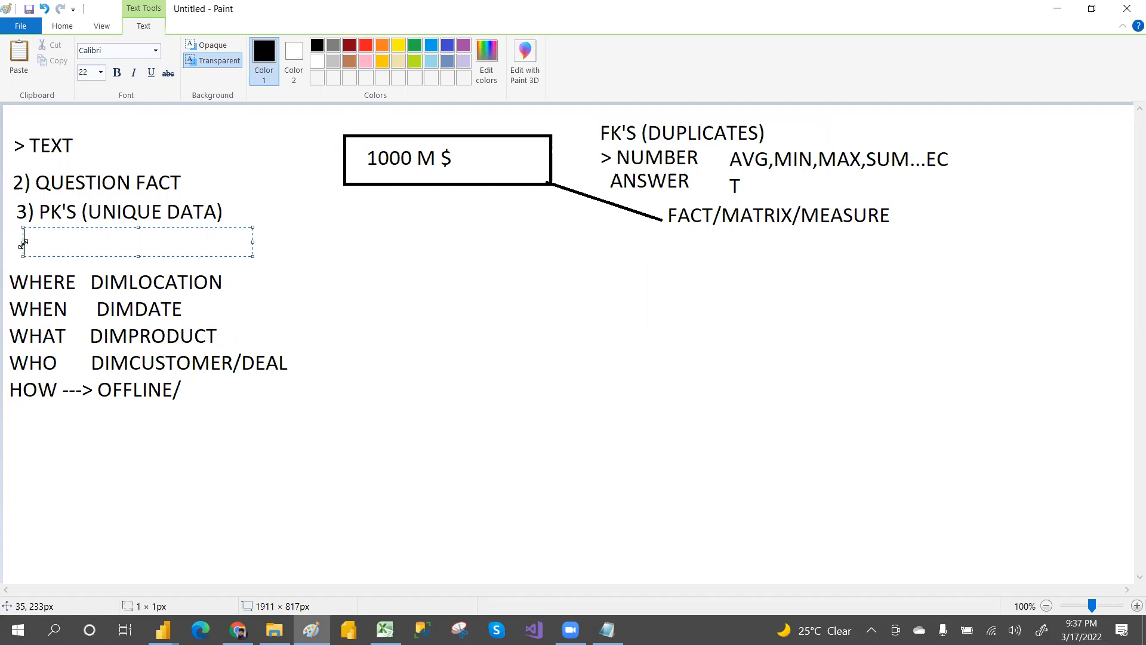
pyautogui.moveTo(23, 242); pyautogui.dragTo(15, 241)
pyautogui.write('4) ')
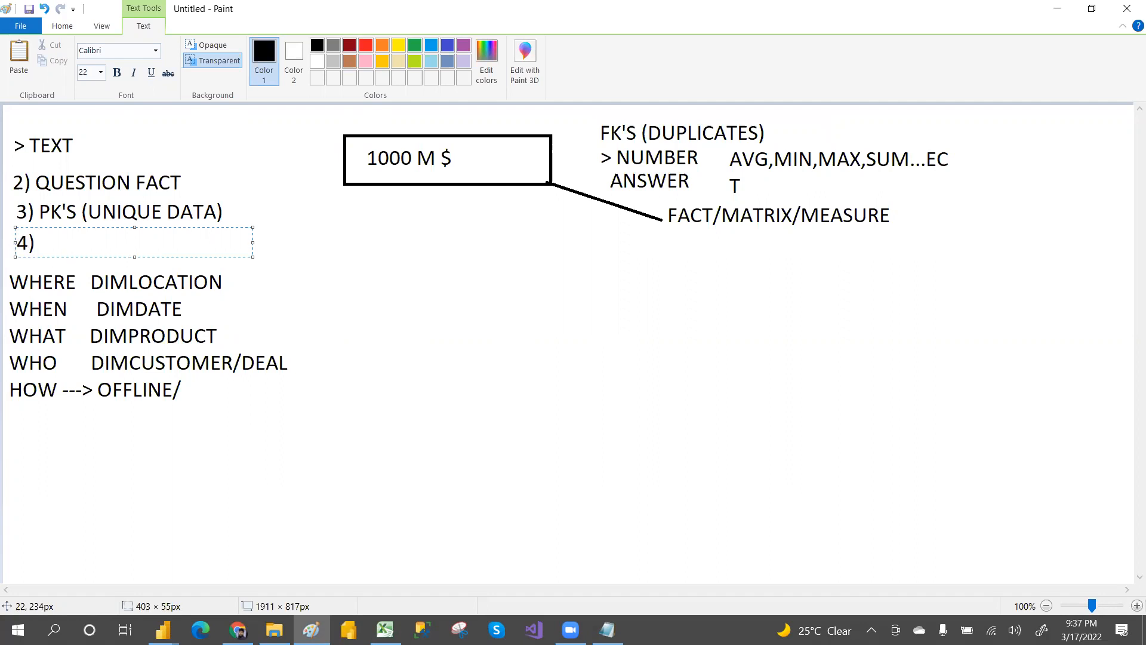
pyautogui.write('LESS AMOUNT')
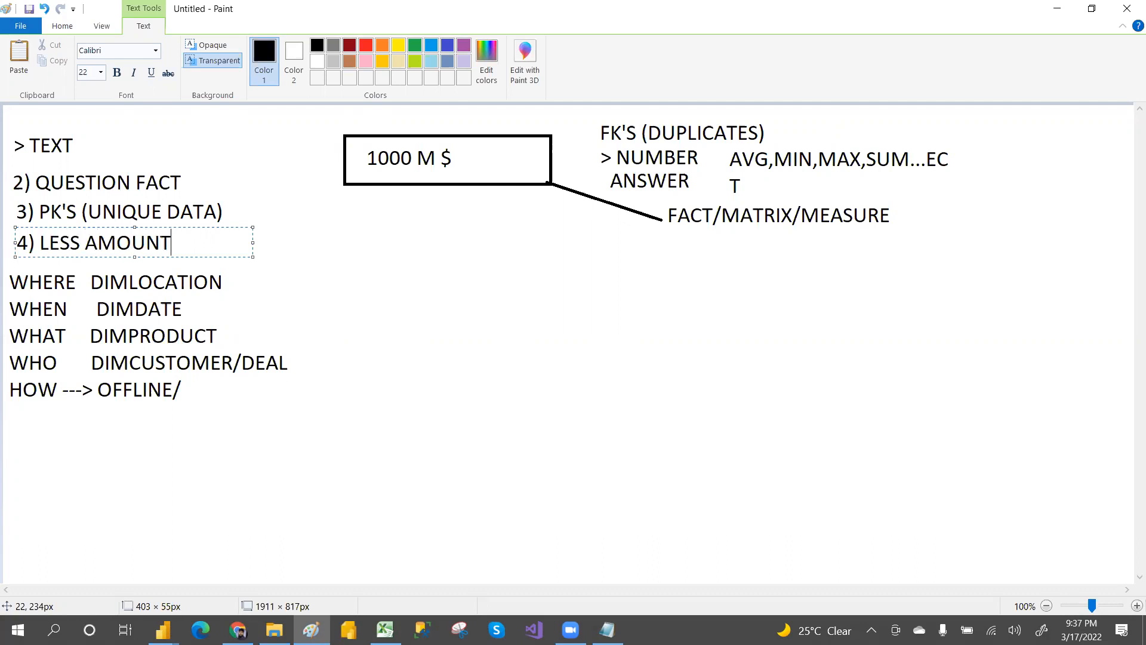
pyautogui.write(' DATA COMPAT')
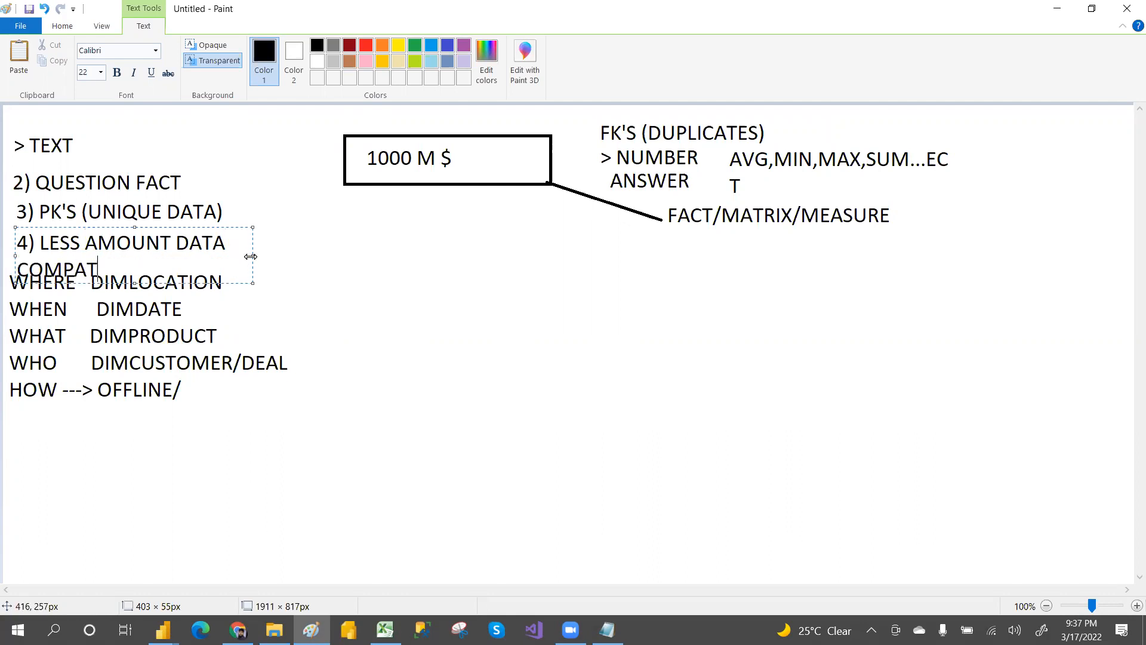
pyautogui.moveTo(250, 257); pyautogui.dragTo(85, 243)
pyautogui.write('DATA')
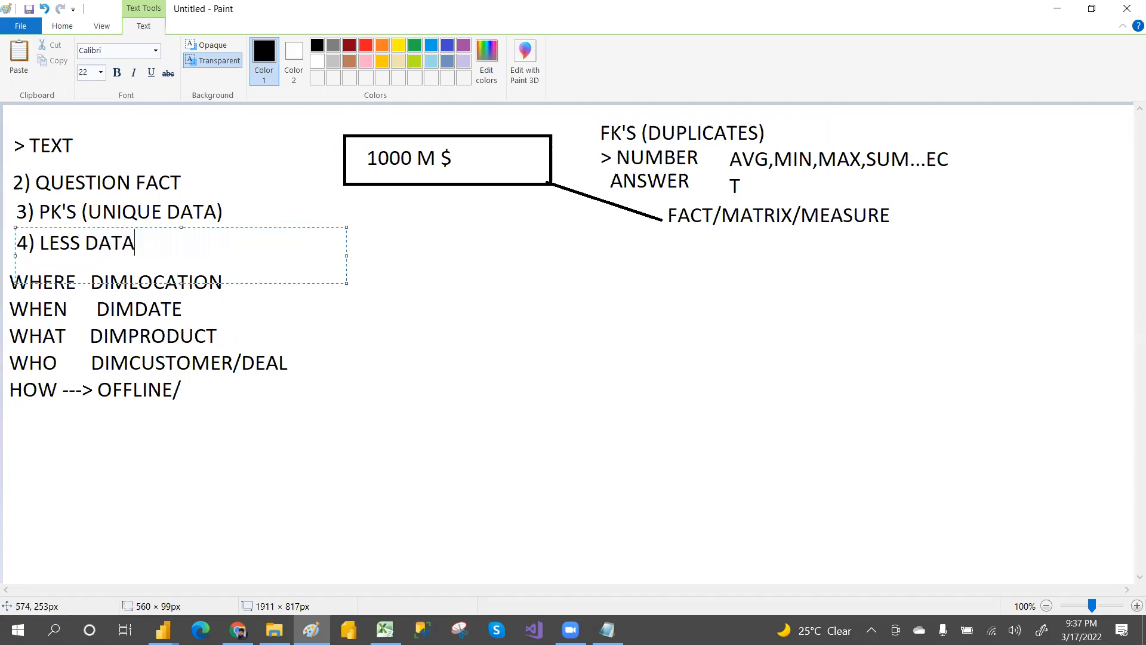
pyautogui.click(317, 384)
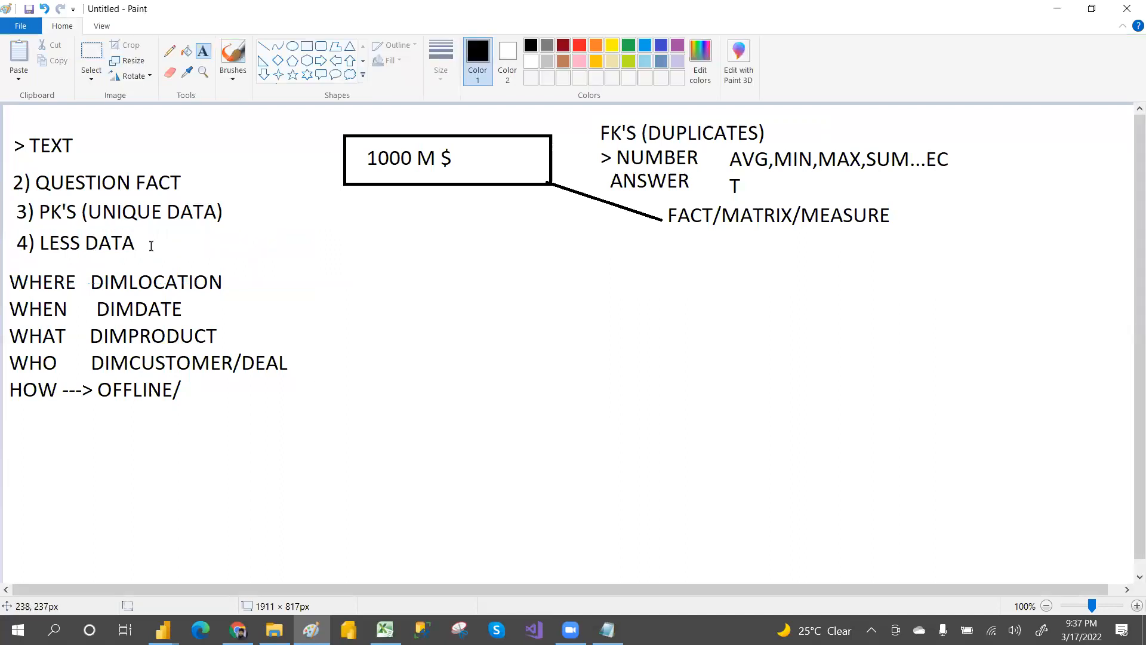
# Step: Write "2MB" beside "4) LESS DATA"
pyautogui.click(156, 245)
pyautogui.write('2')
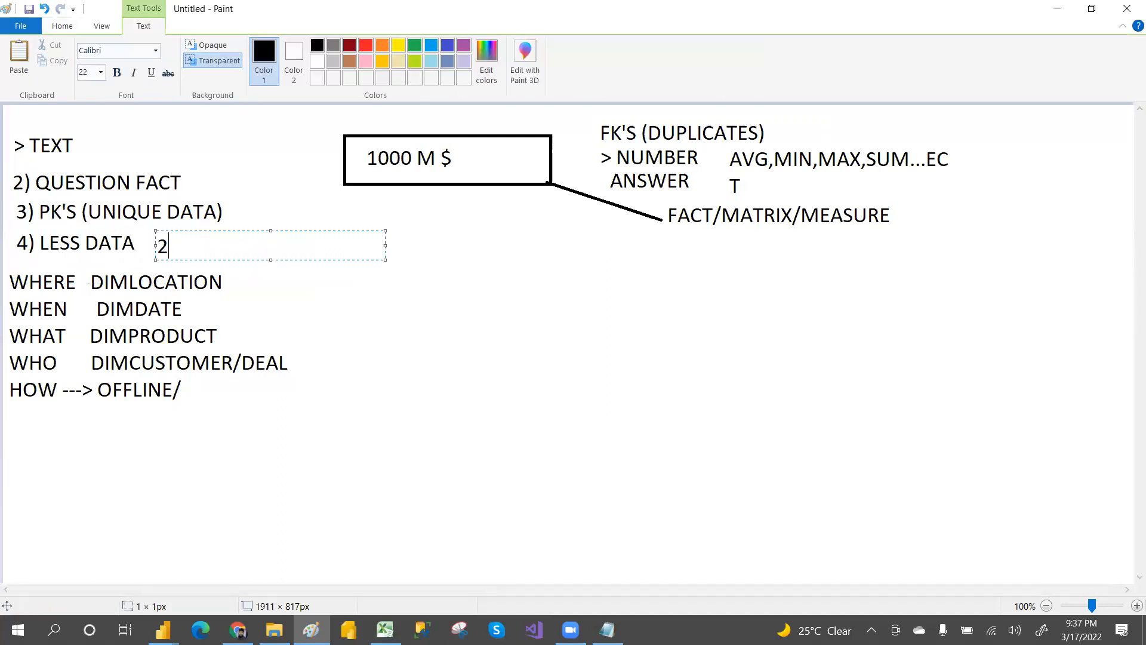
pyautogui.write('MB')
pyautogui.moveTo(264, 310); pyautogui.dragTo(243, 302)
pyautogui.click(230, 282)
pyautogui.click(227, 276)
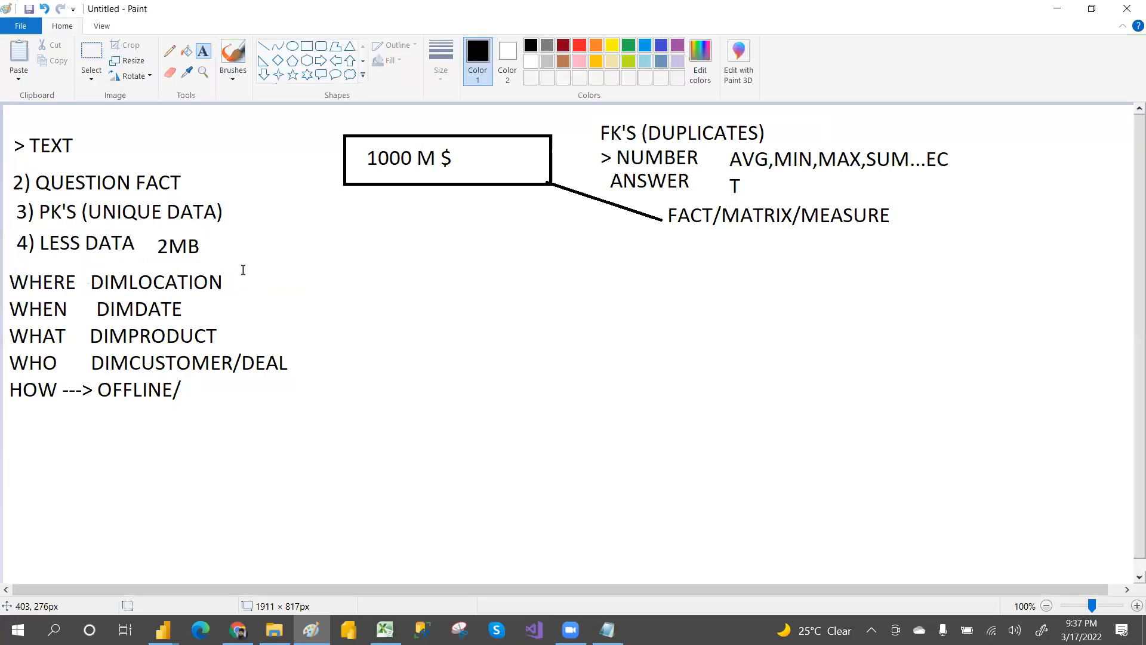
# Step: Label DIMLOCATION and DIMDATE each with "1MB"
pyautogui.click(233, 276)
pyautogui.write('1')
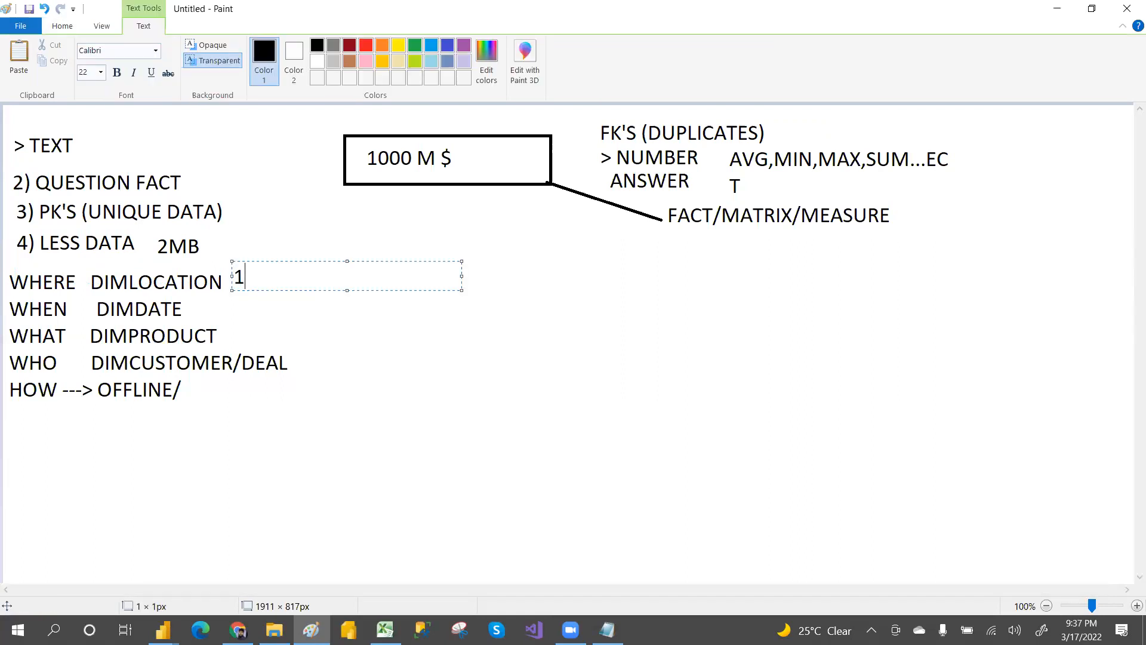
pyautogui.write('MB')
pyautogui.click(233, 310)
pyautogui.click(227, 308)
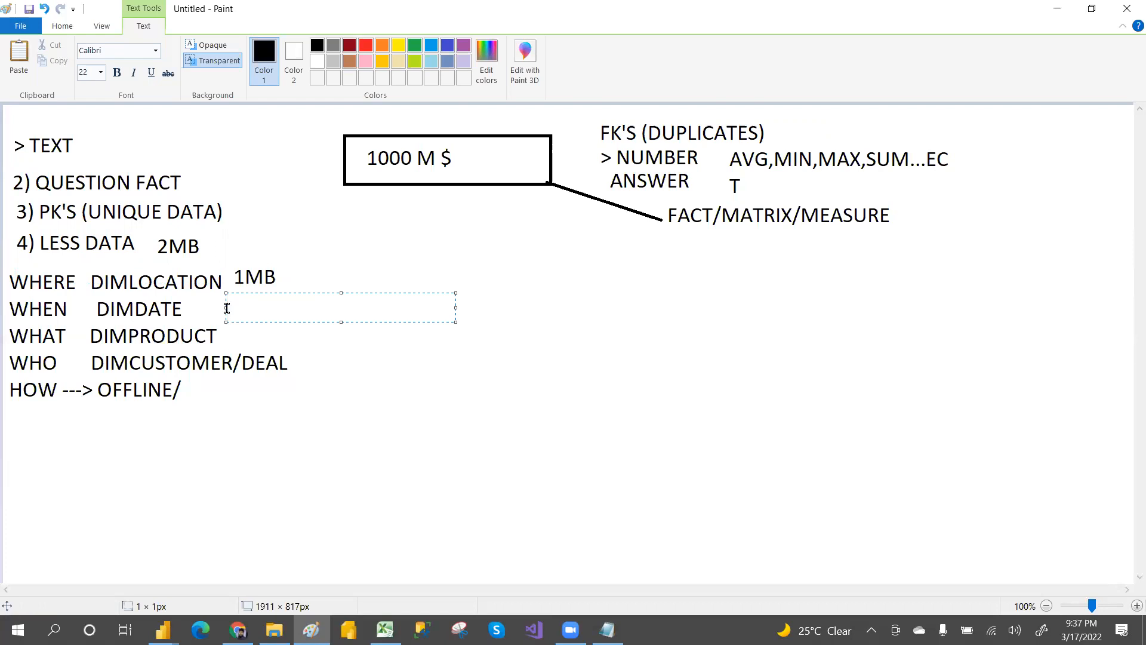
pyautogui.write('1MN')
pyautogui.press('BackSpace')
pyautogui.write('B')
pyautogui.click(783, 129)
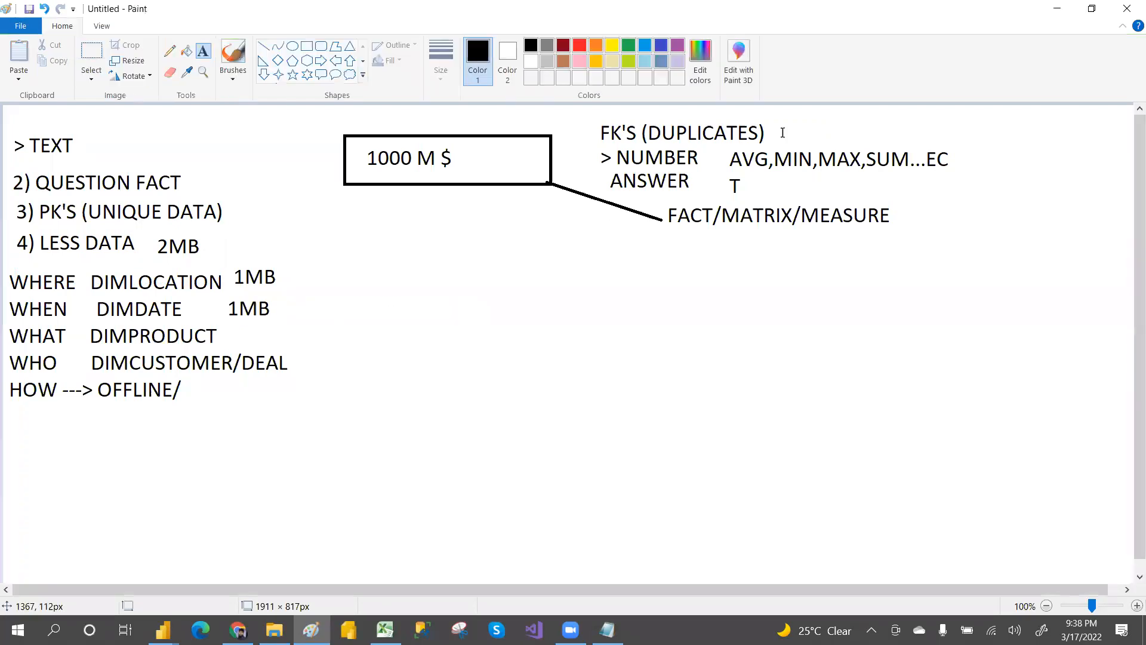
# Step: Write "500 MB" beside "FK'S (DUPLICATES)"
pyautogui.click(794, 124)
pyautogui.write('500 MB')
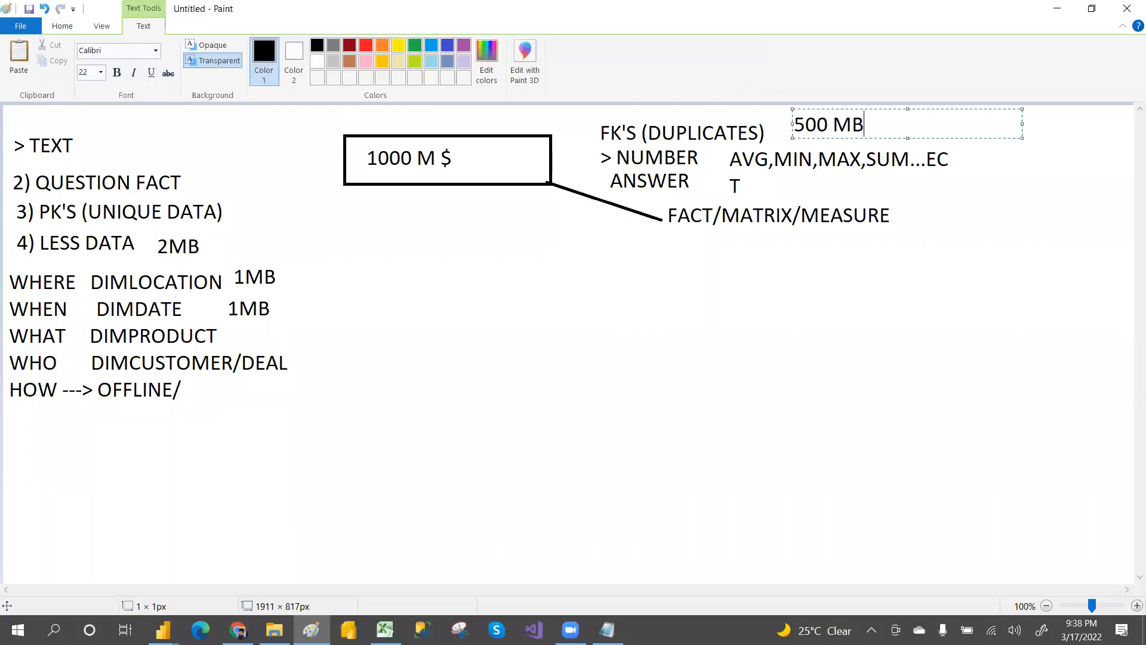
pyautogui.click(890, 248)
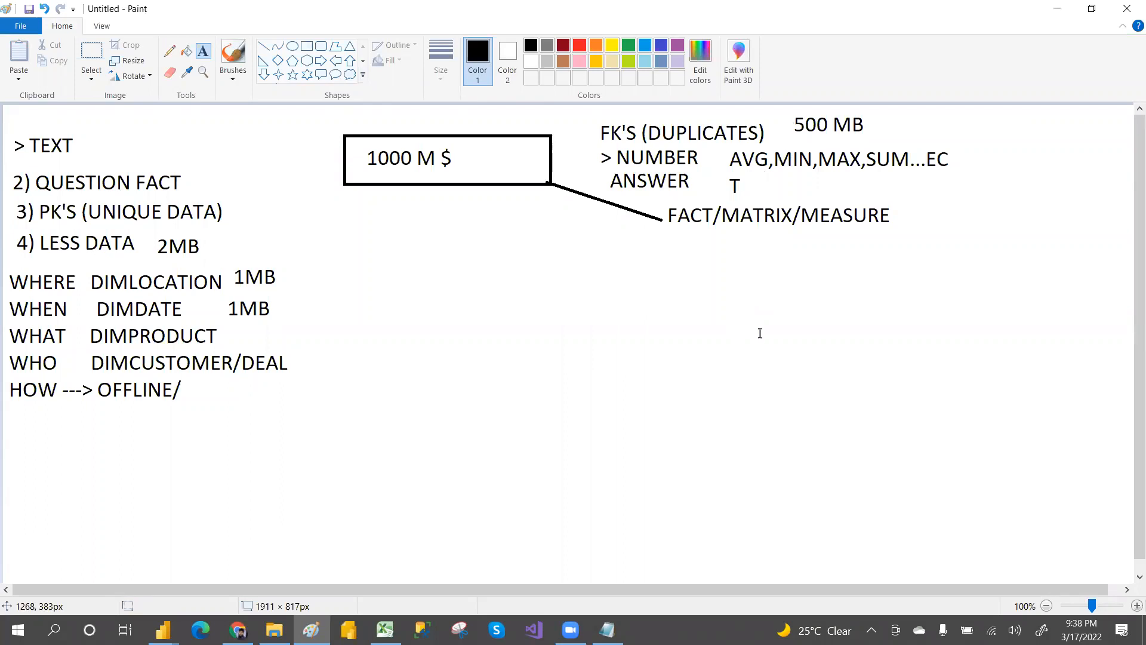
# Step: Label DIMPRODUCT with "2MB"
pyautogui.click(260, 334)
pyautogui.write('2MB')
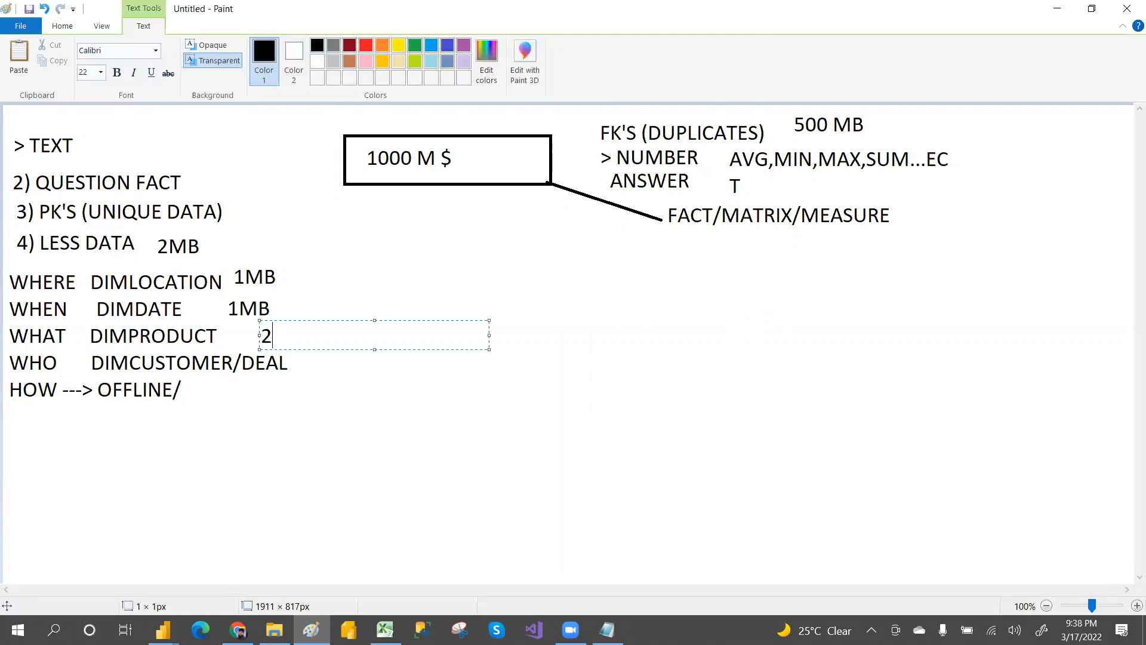
pyautogui.click(711, 261)
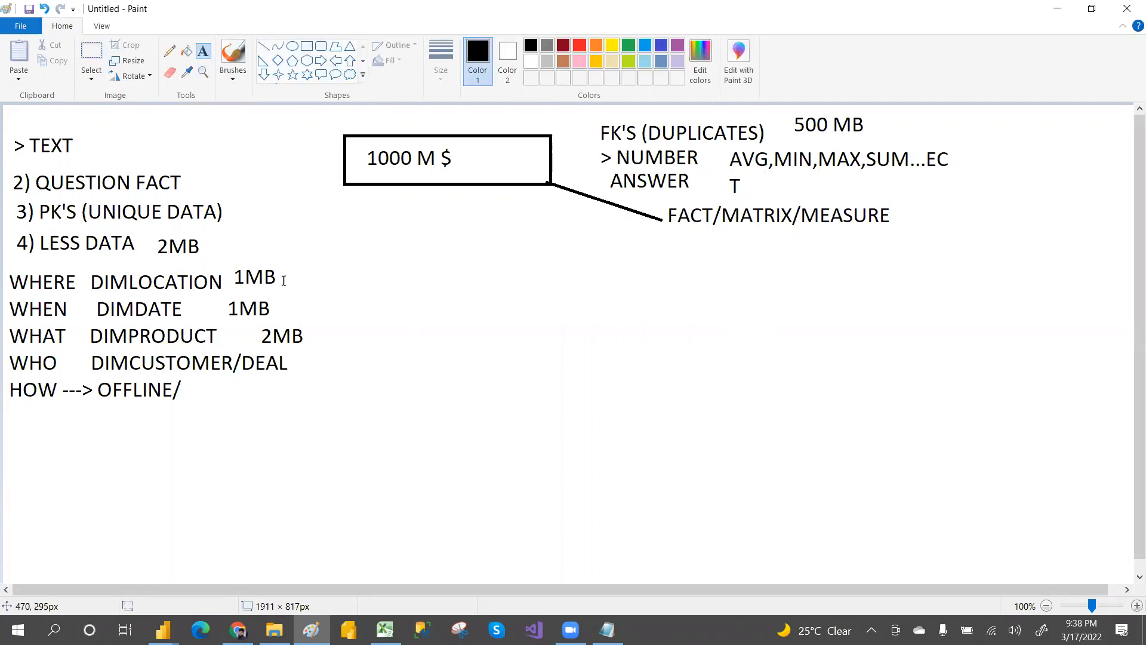
# Step: Switch to blue and draw a horizontal line with a short vertical tick beneath the 1000 M $ box
pyautogui.click(672, 250)
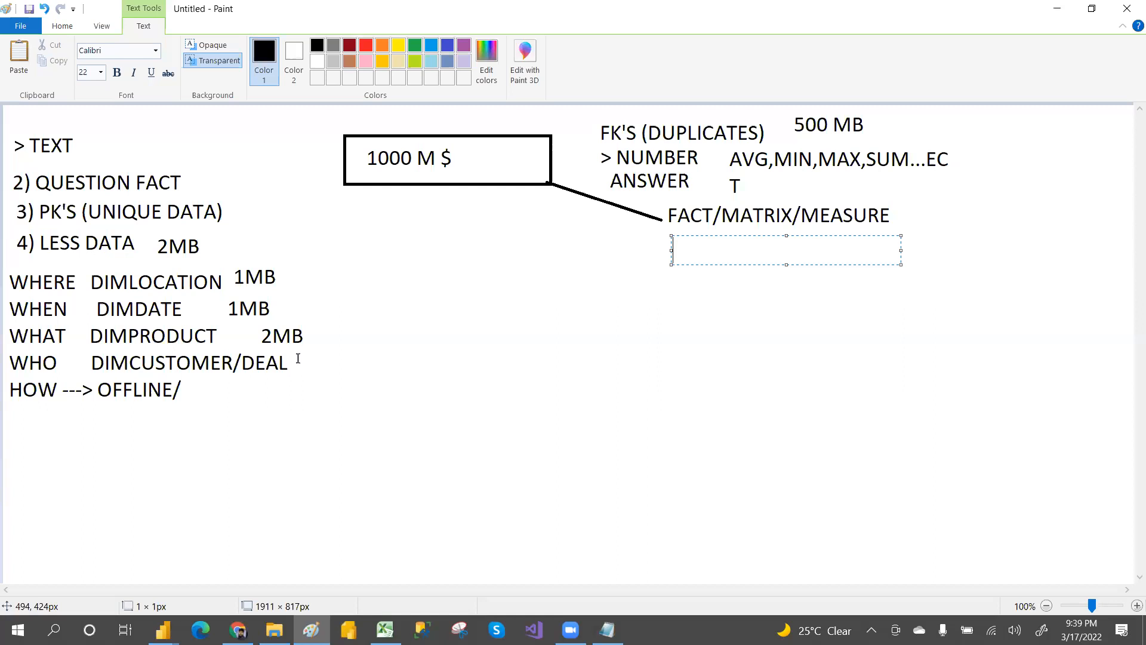
pyautogui.click(448, 47)
pyautogui.click(65, 30)
pyautogui.click(292, 46)
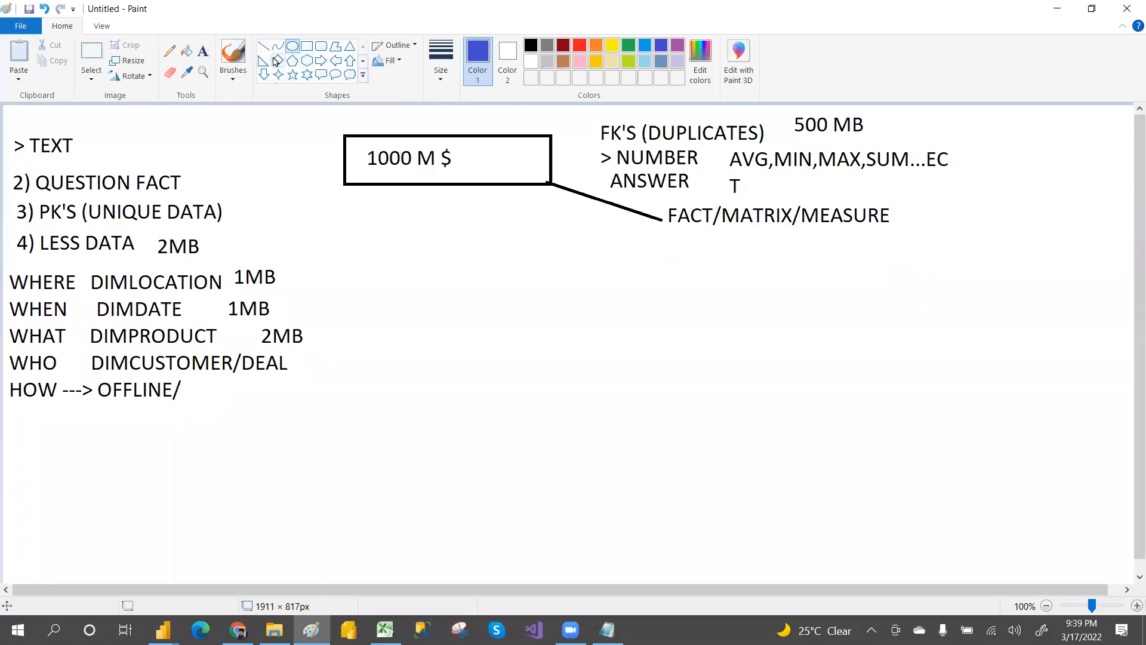
pyautogui.moveTo(495, 186); pyautogui.dragTo(499, 217)
pyautogui.click(496, 251)
pyautogui.moveTo(318, 210); pyautogui.dragTo(634, 210)
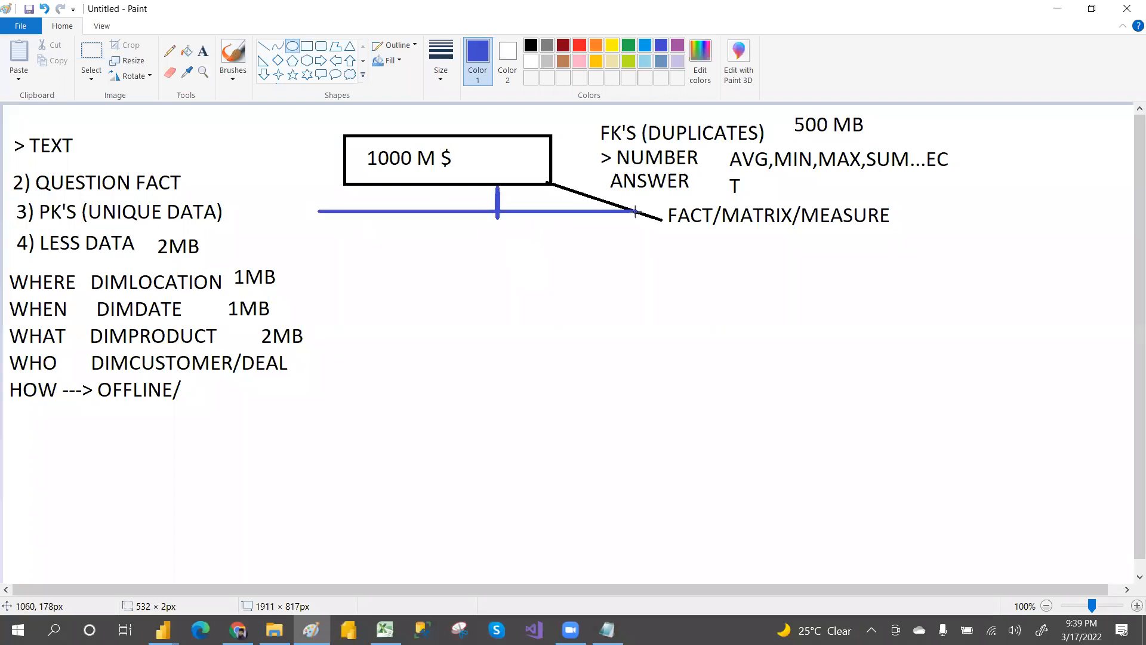
# Step: Draw blue ellipses at the left and right ends of the horizontal line
pyautogui.click(535, 286)
pyautogui.moveTo(307, 214); pyautogui.dragTo(388, 267)
pyautogui.moveTo(577, 213); pyautogui.dragTo(668, 272)
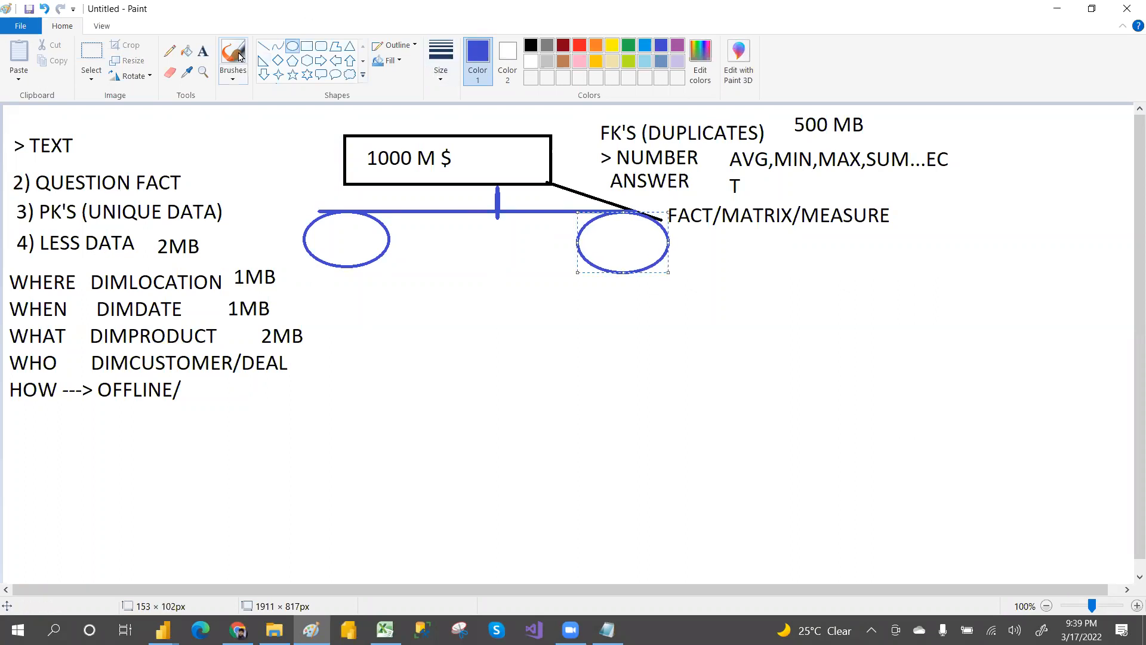
# Step: Write "600 M$ 2021" starting inside the left ellipse
pyautogui.click(203, 52)
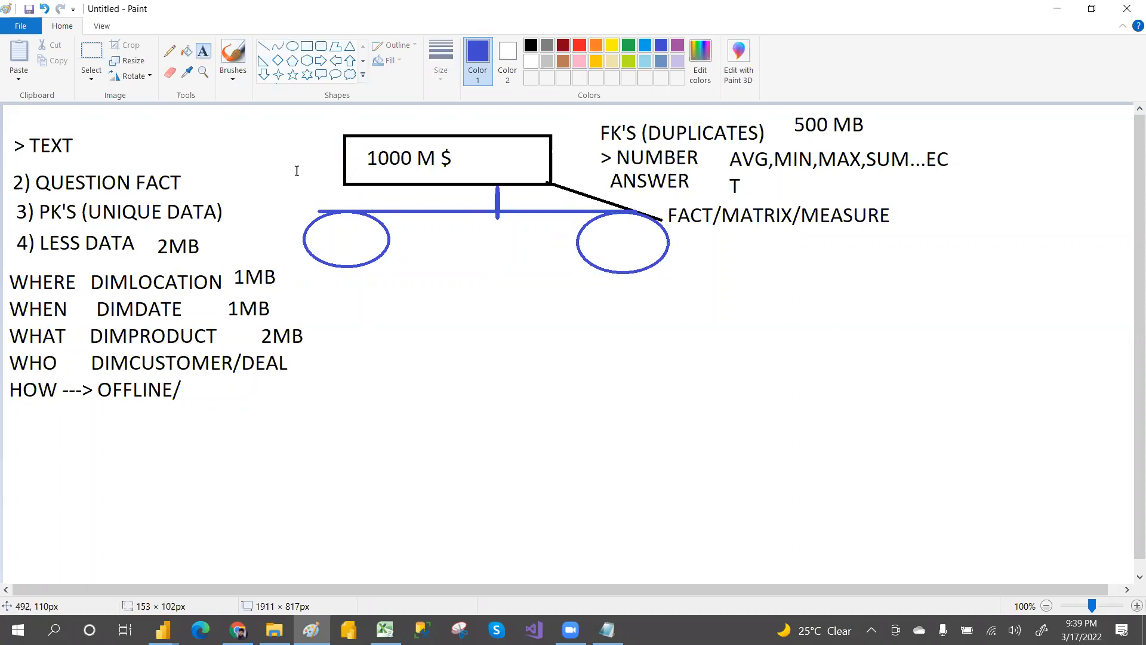
pyautogui.click(312, 237)
pyautogui.write('600 ')
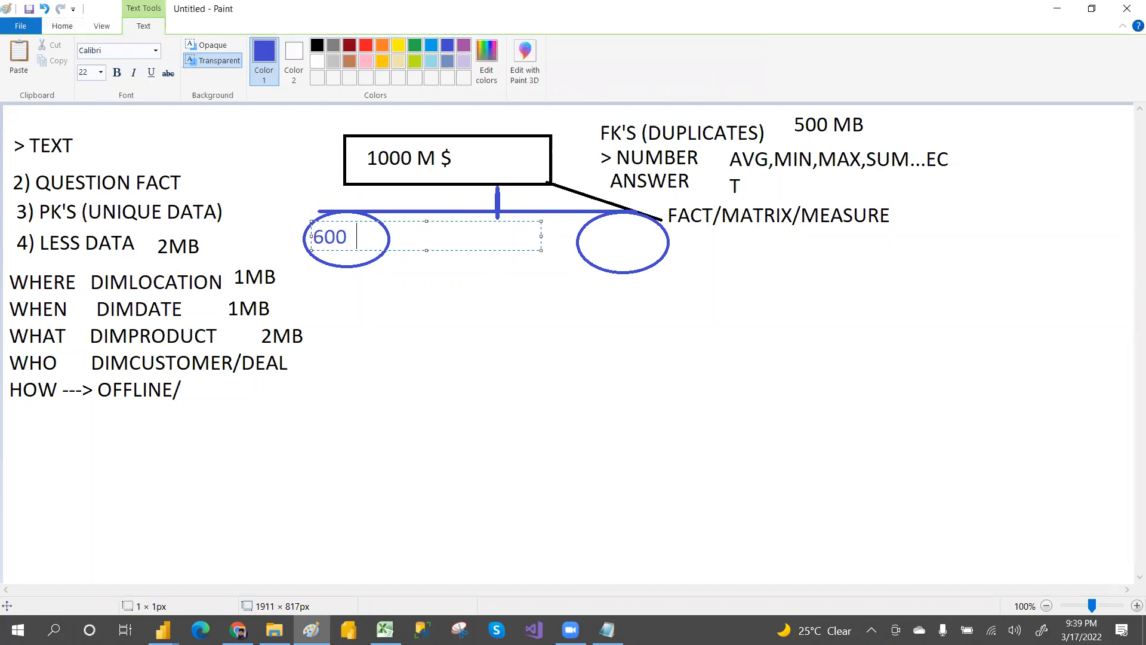
pyautogui.write('M$ 2021')
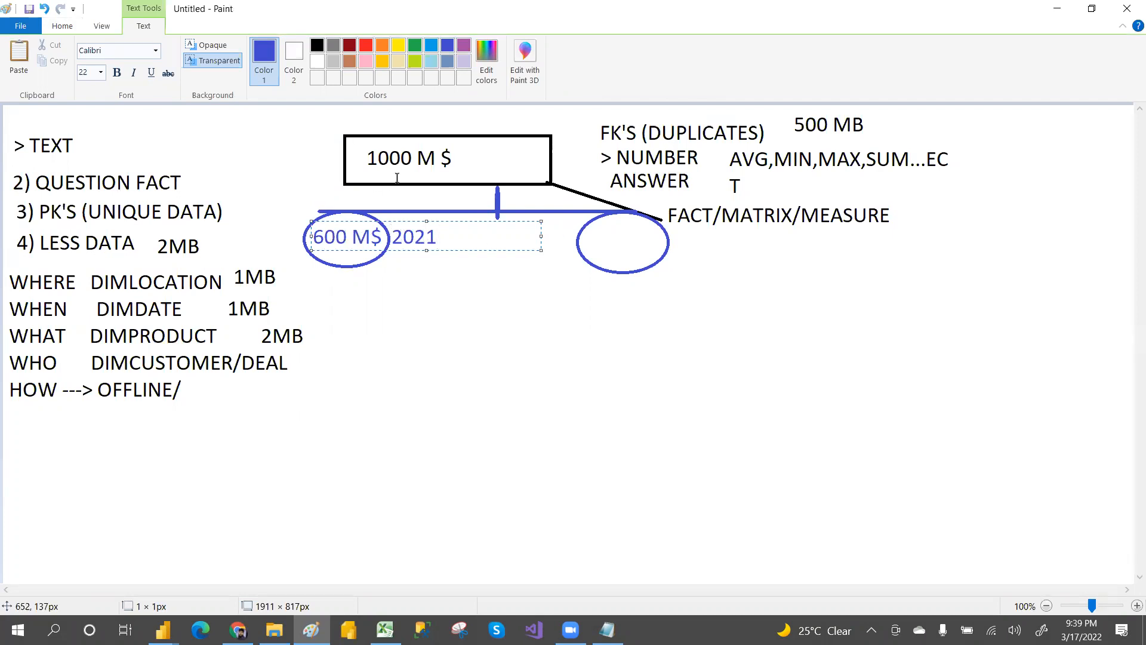
pyautogui.click(599, 243)
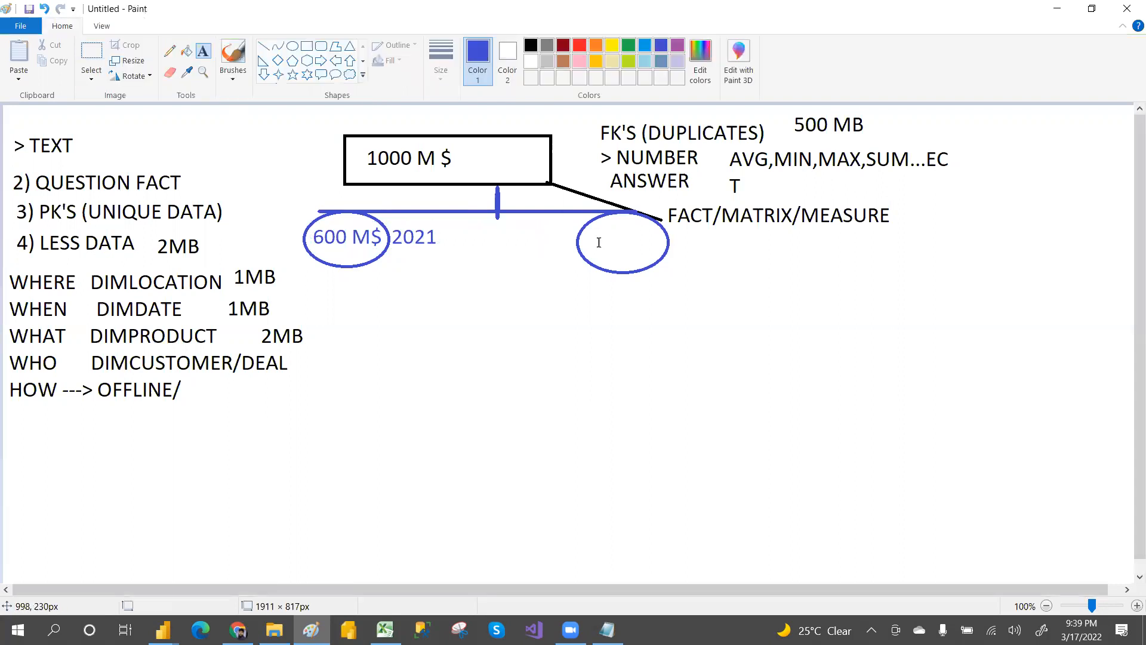
# Step: Write "400 $" inside the right ellipse followed by "2020" beside it
pyautogui.click(588, 239)
pyautogui.write('400 $        ')
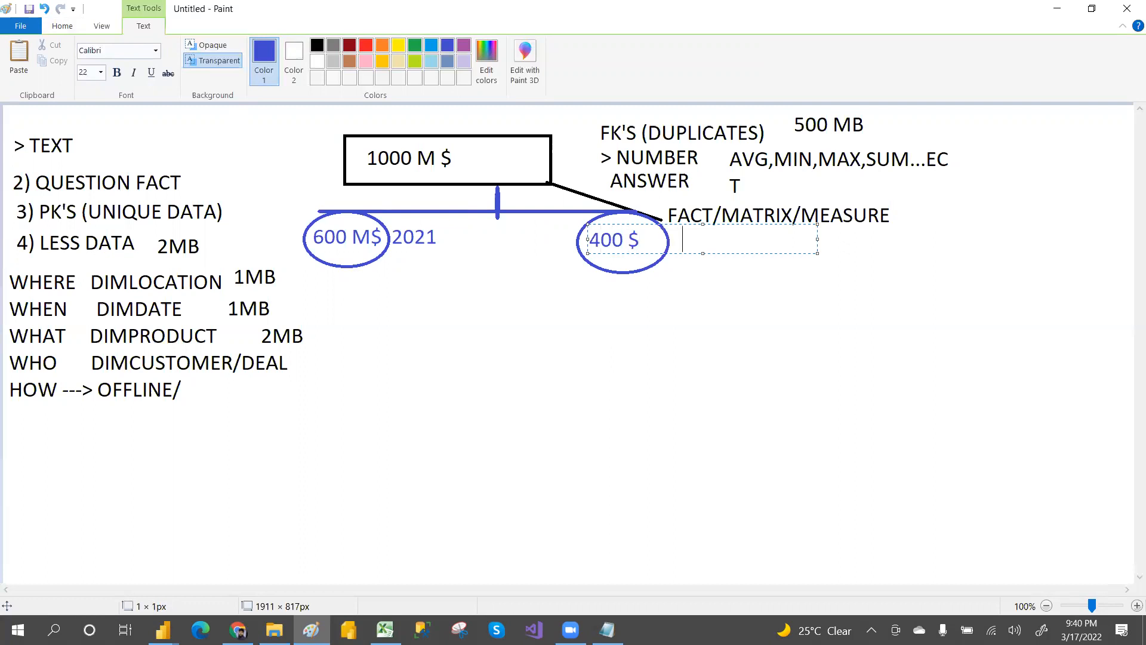
pyautogui.write('2020')
pyautogui.click(385, 308)
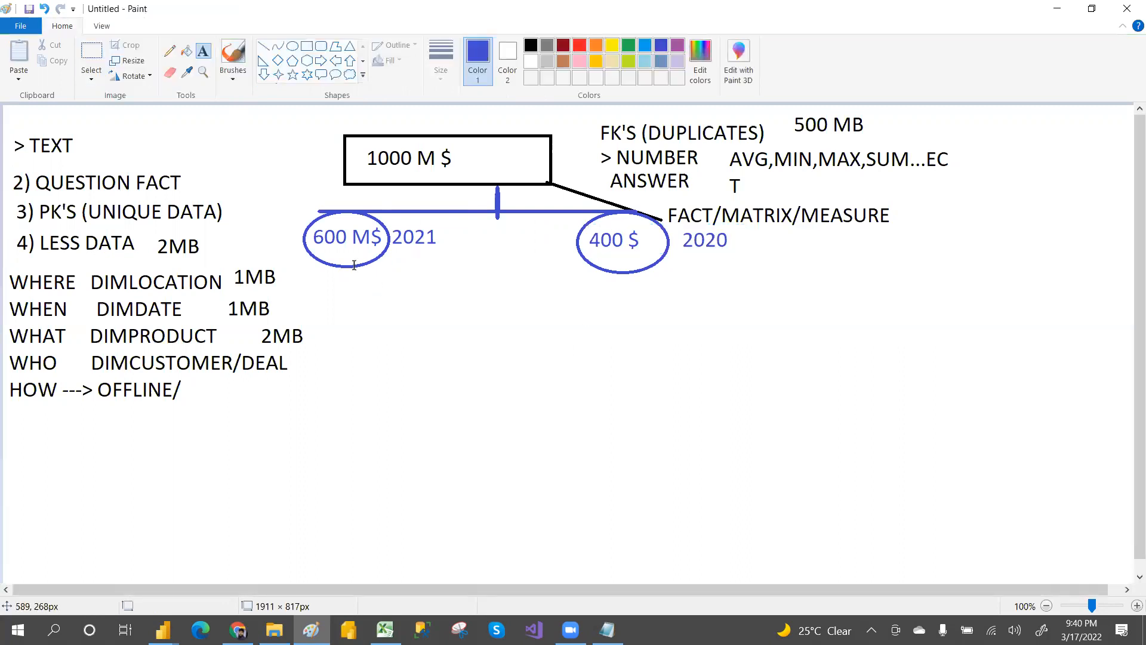